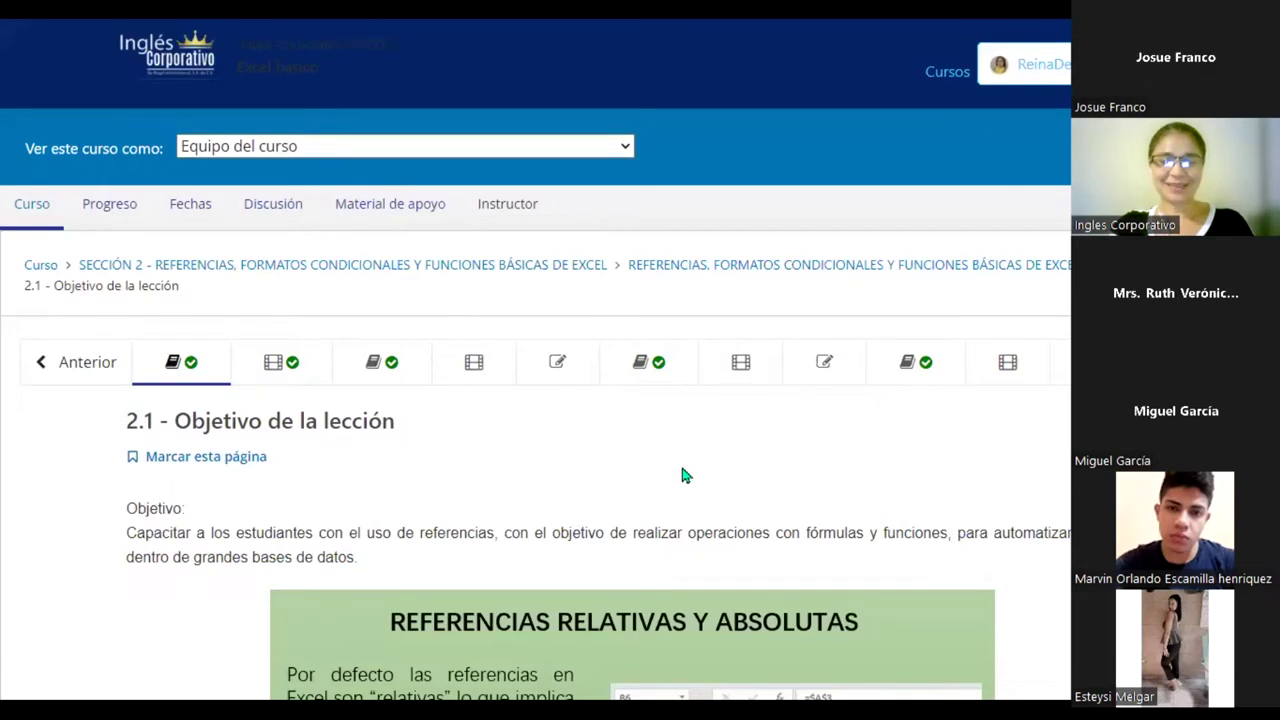
Step: Scroll lesson 2.1 down until the green Referencias relativas y absolutas slide is fully visible
scroll(680, 458, down, 1)
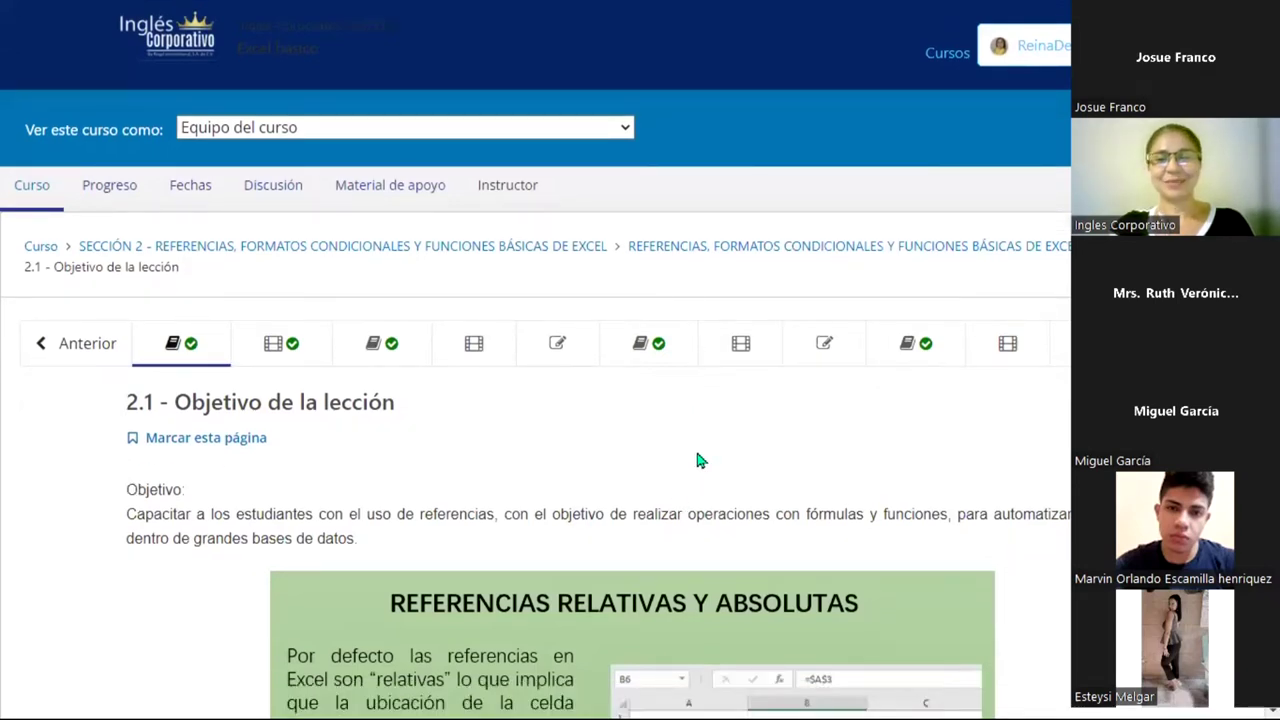
scroll(700, 460, down, 1)
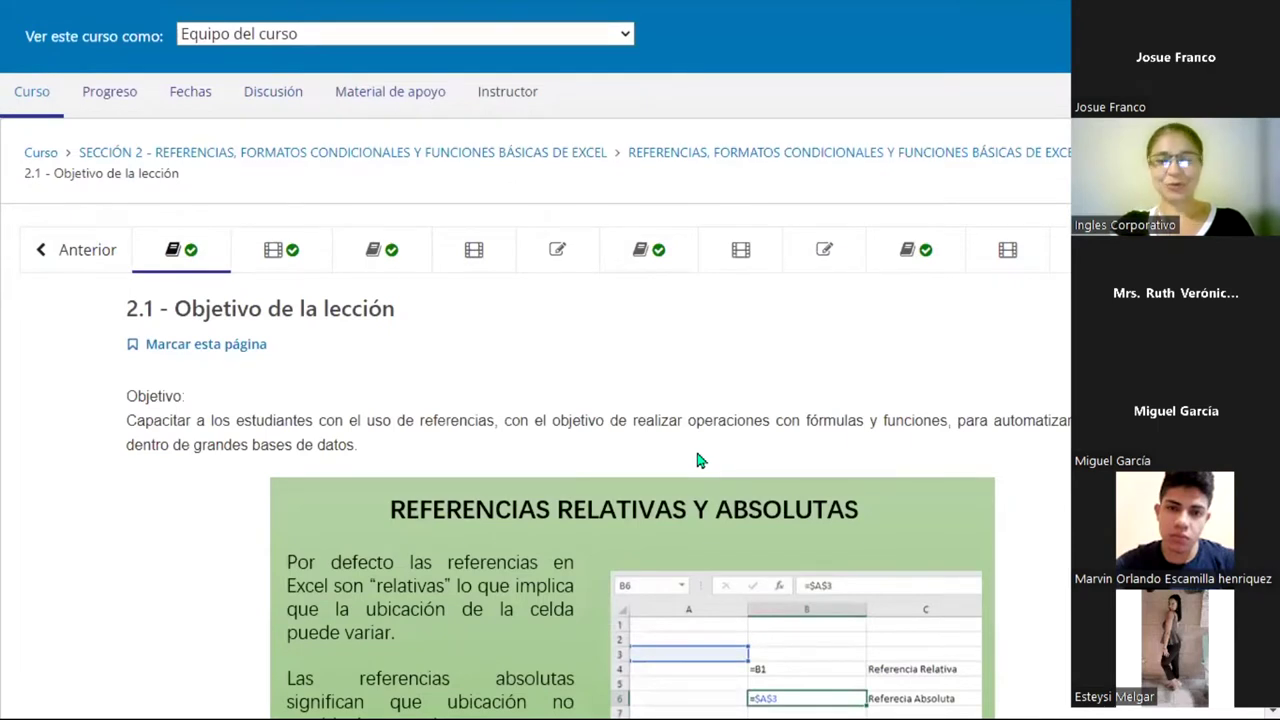
scroll(681, 453, down, 1)
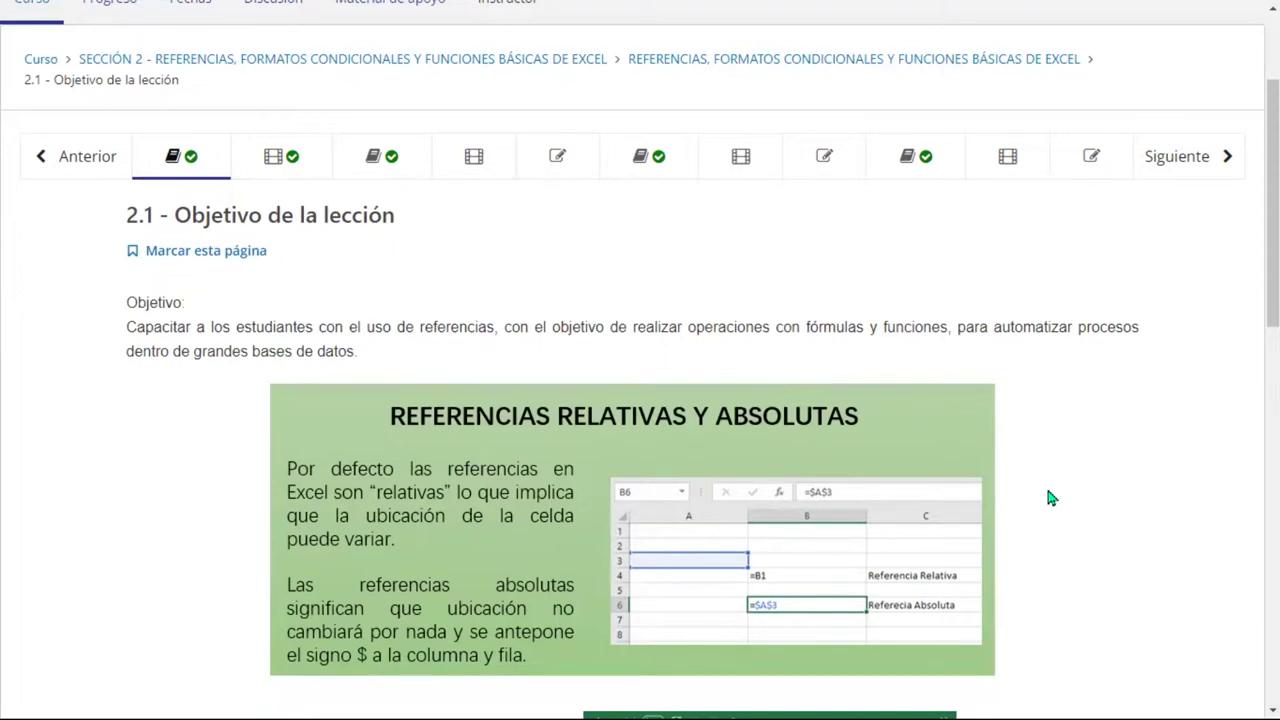
Step: Scroll further down to the Referencia absoluta slide showing that F4 makes a reference absolute (=$A$3)
scroll(1050, 497, down, 1)
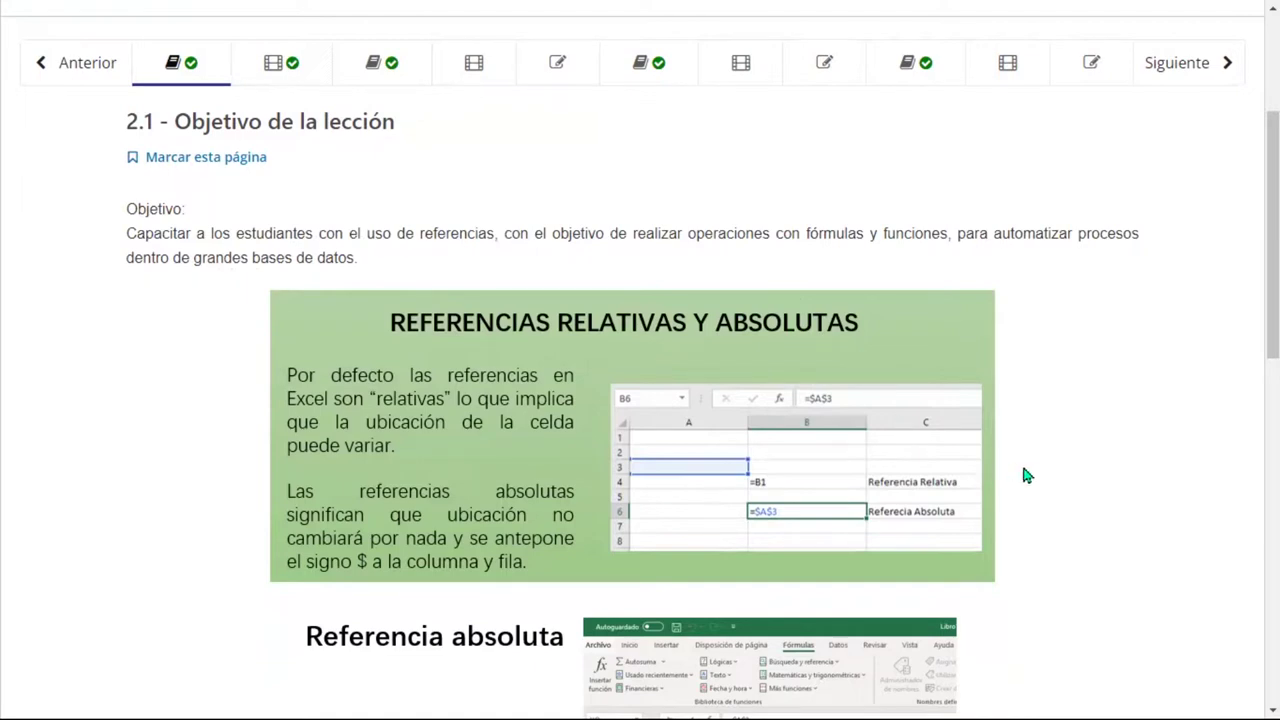
scroll(1020, 488, down, 1)
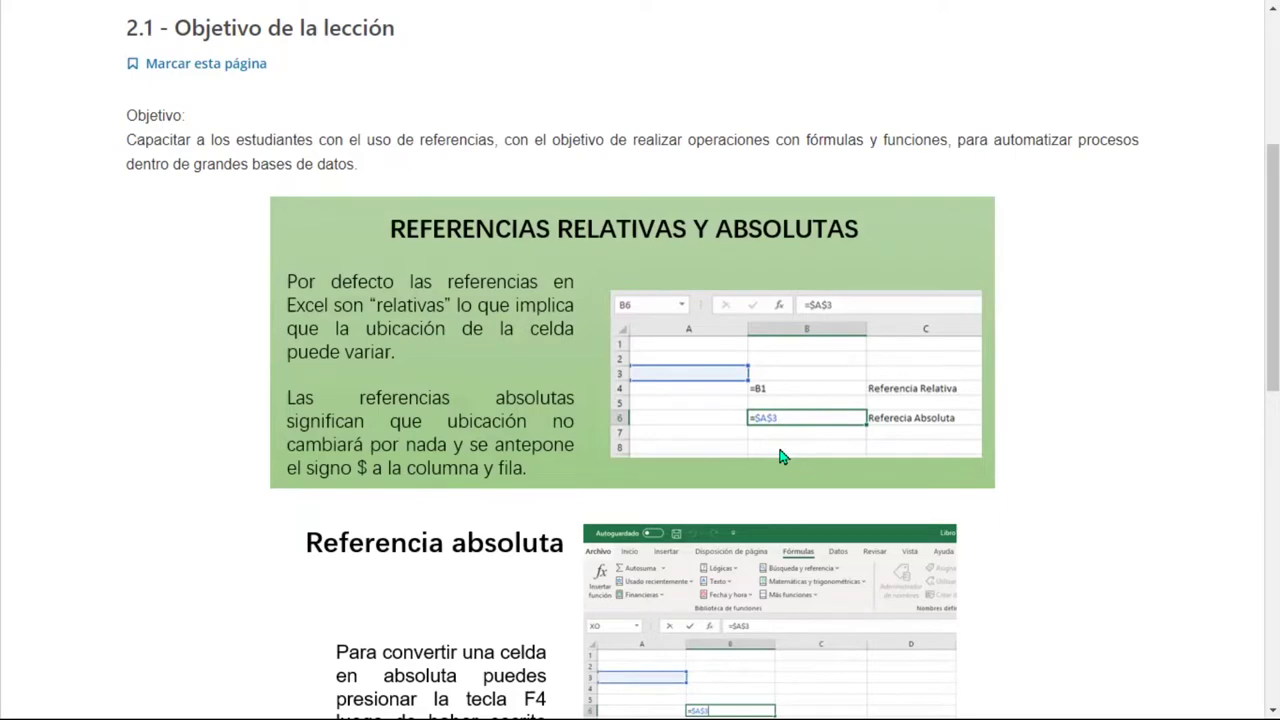
scroll(782, 456, down, 1)
Step: Scroll to the A7 → $A$7 slide at the page bottom, then continue to unit 2.2
scroll(777, 450, down, 2)
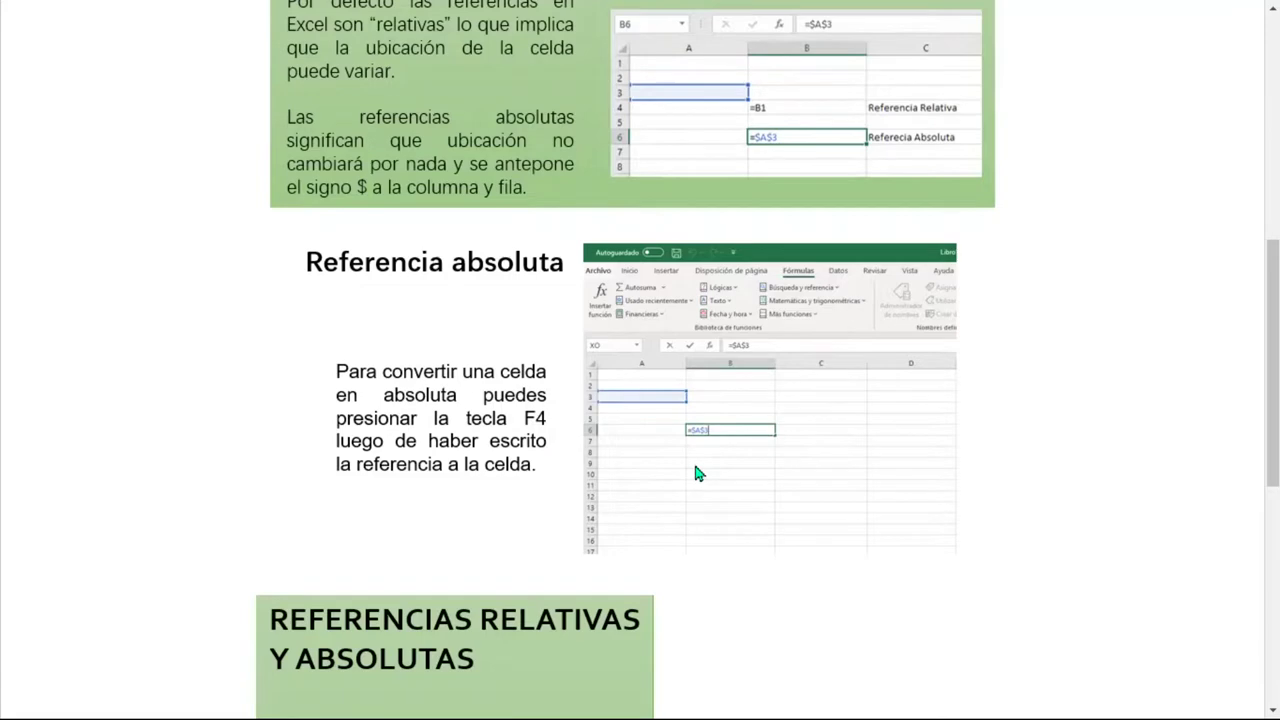
scroll(700, 475, down, 4)
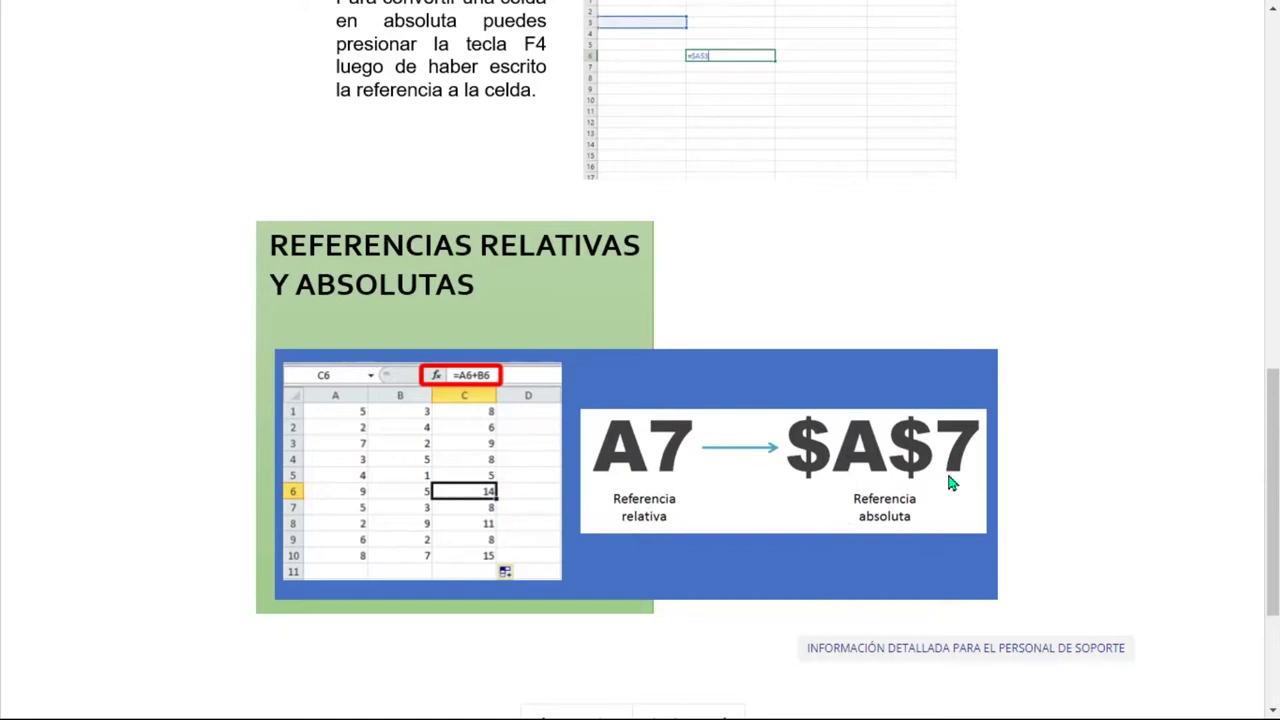
scroll(890, 455, down, 2)
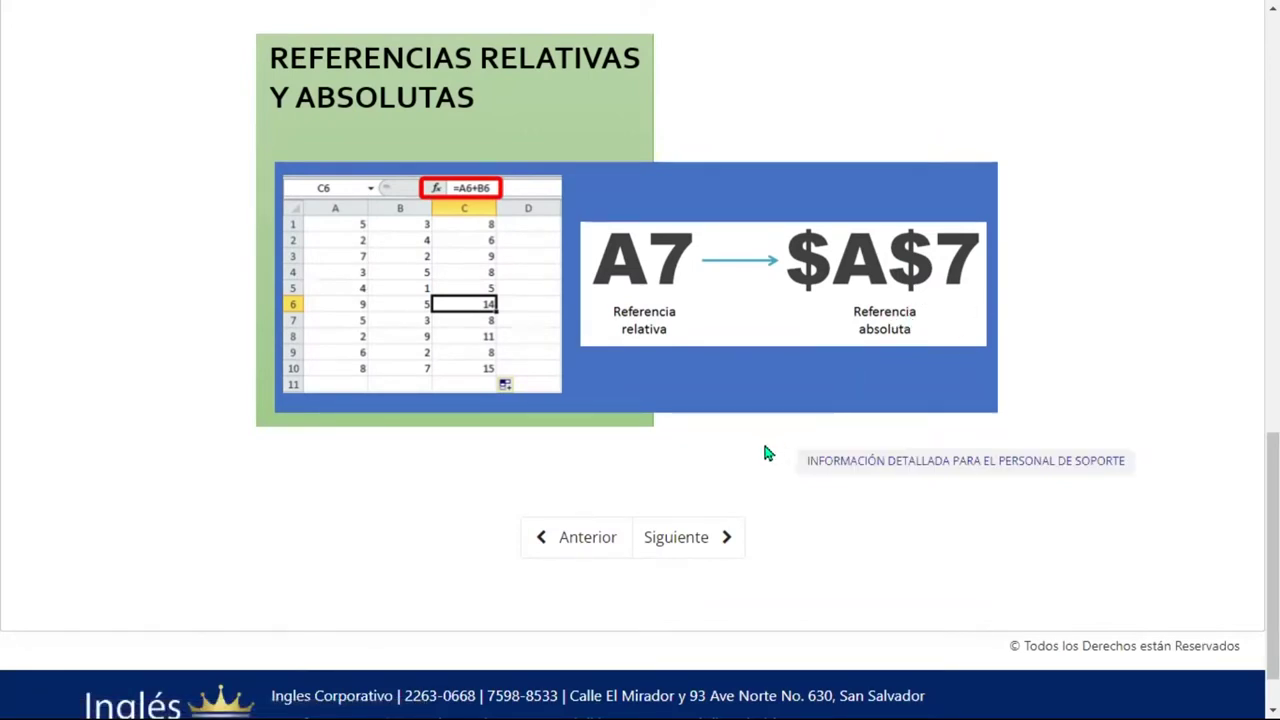
click(695, 540)
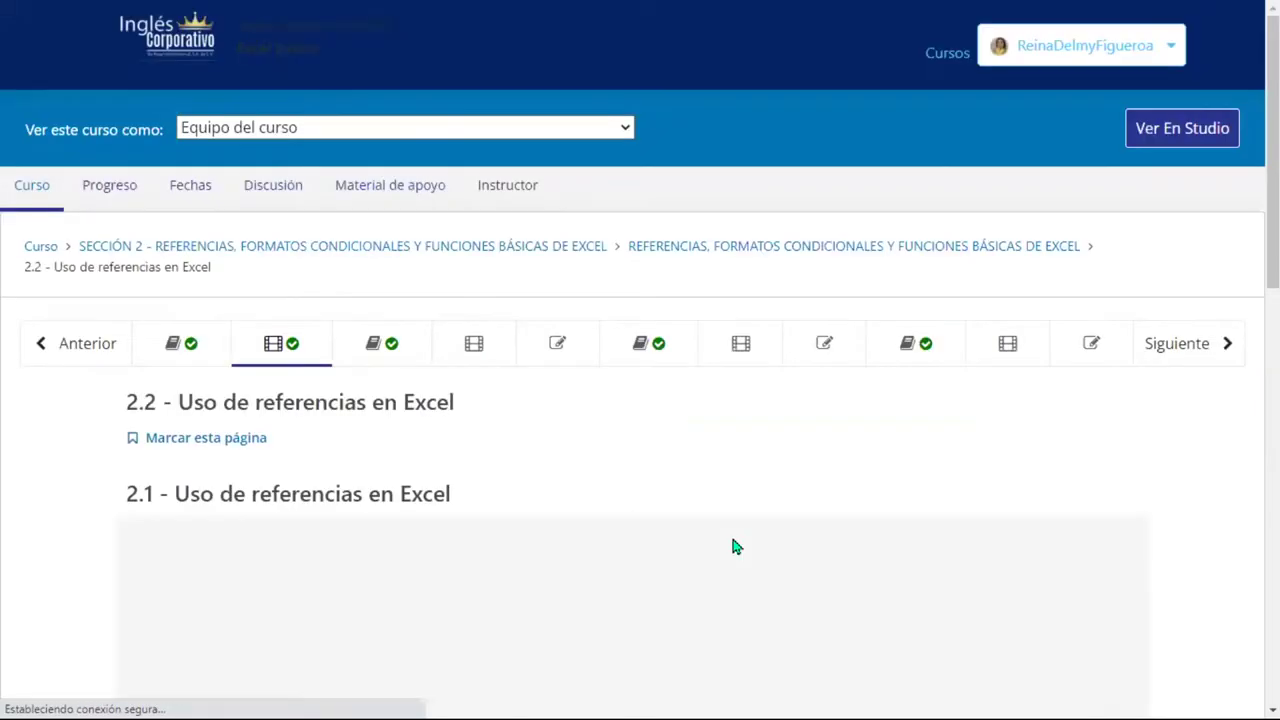
Step: Bring the embedded '2.1 - Uso de referencias en Excel' video of unit 2.2 into view
scroll(734, 543, down, 4)
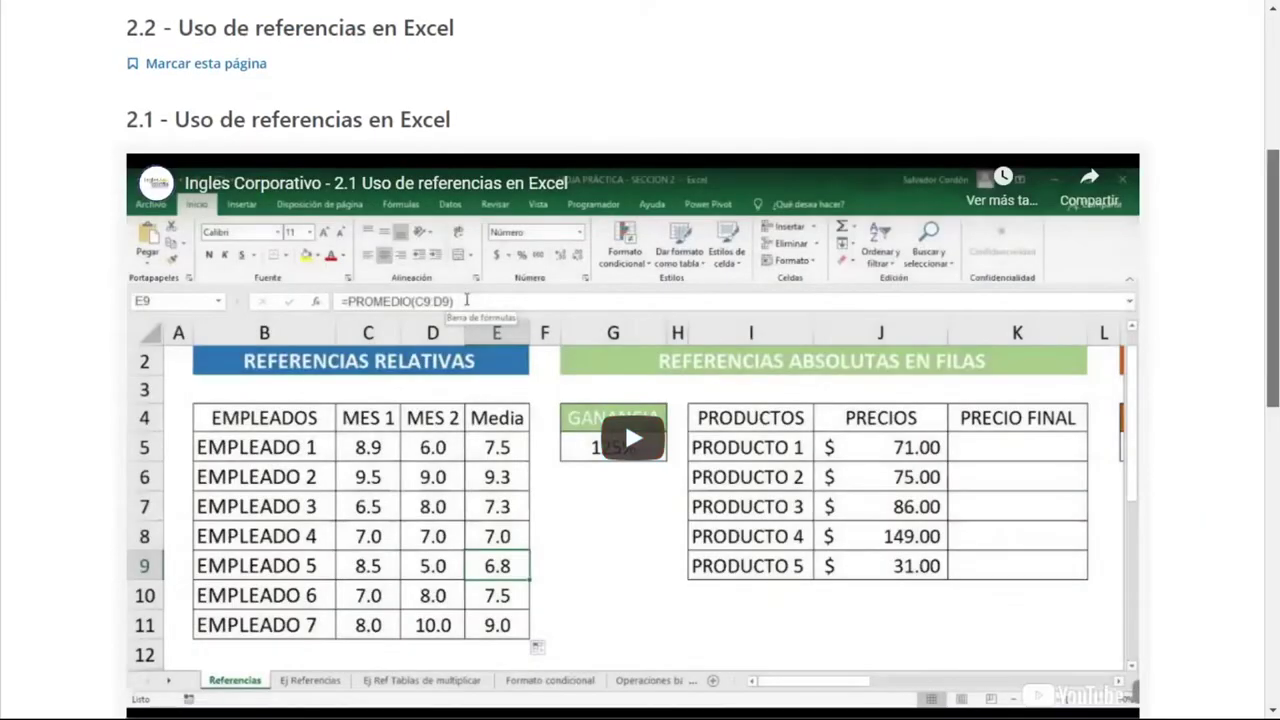
scroll(640, 420, down, 1)
scroll(640, 420, up, 1)
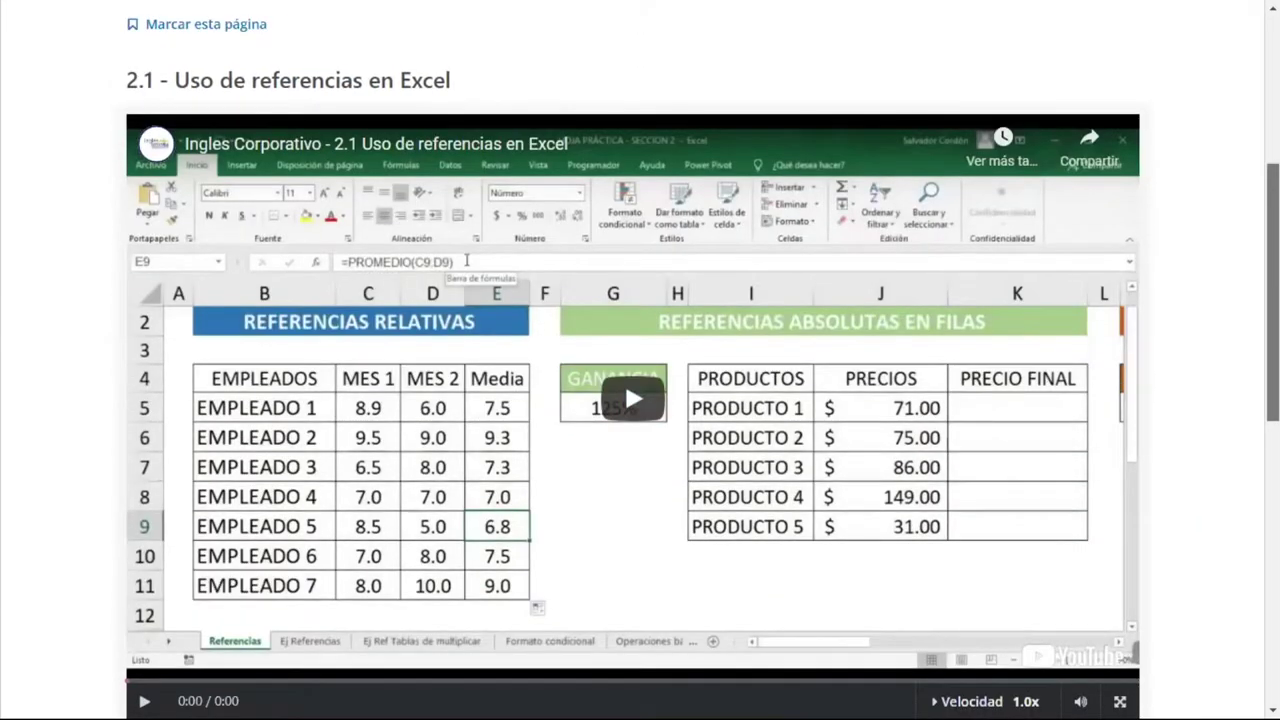
scroll(727, 405, up, 1)
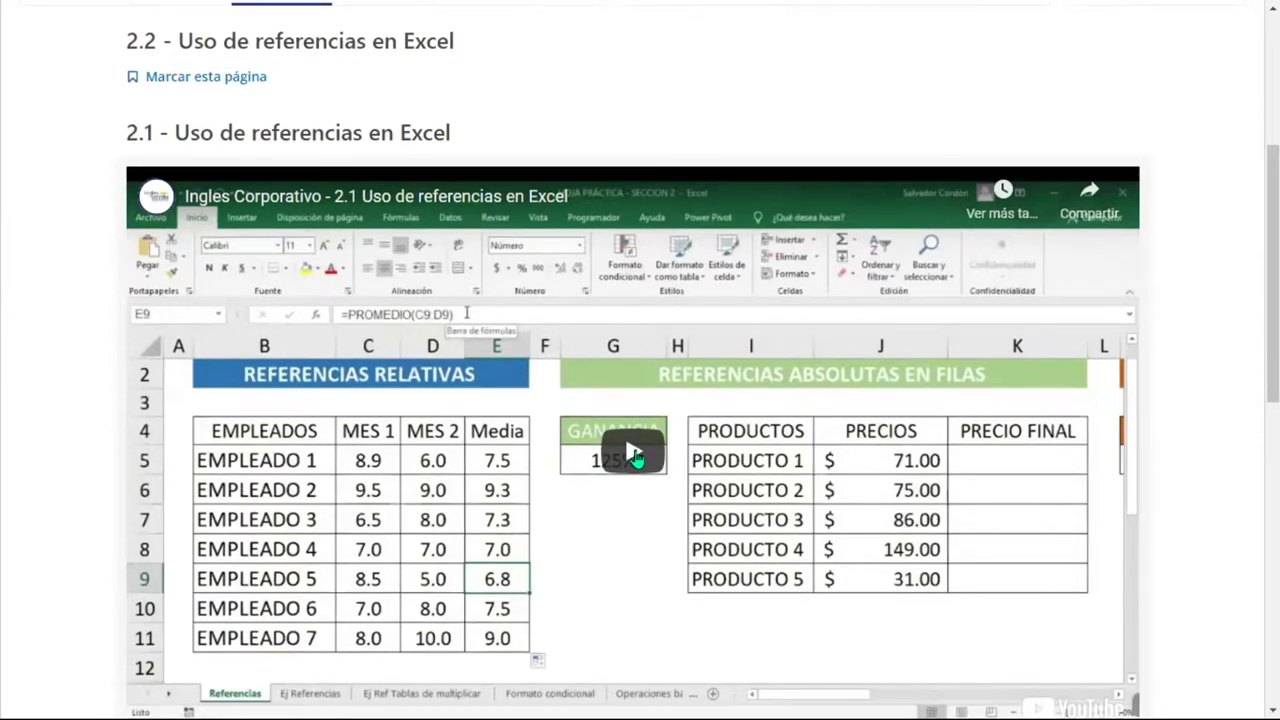
Step: Play the '2.1 - Uso de referencias en Excel' video through to its end screen
click(633, 452)
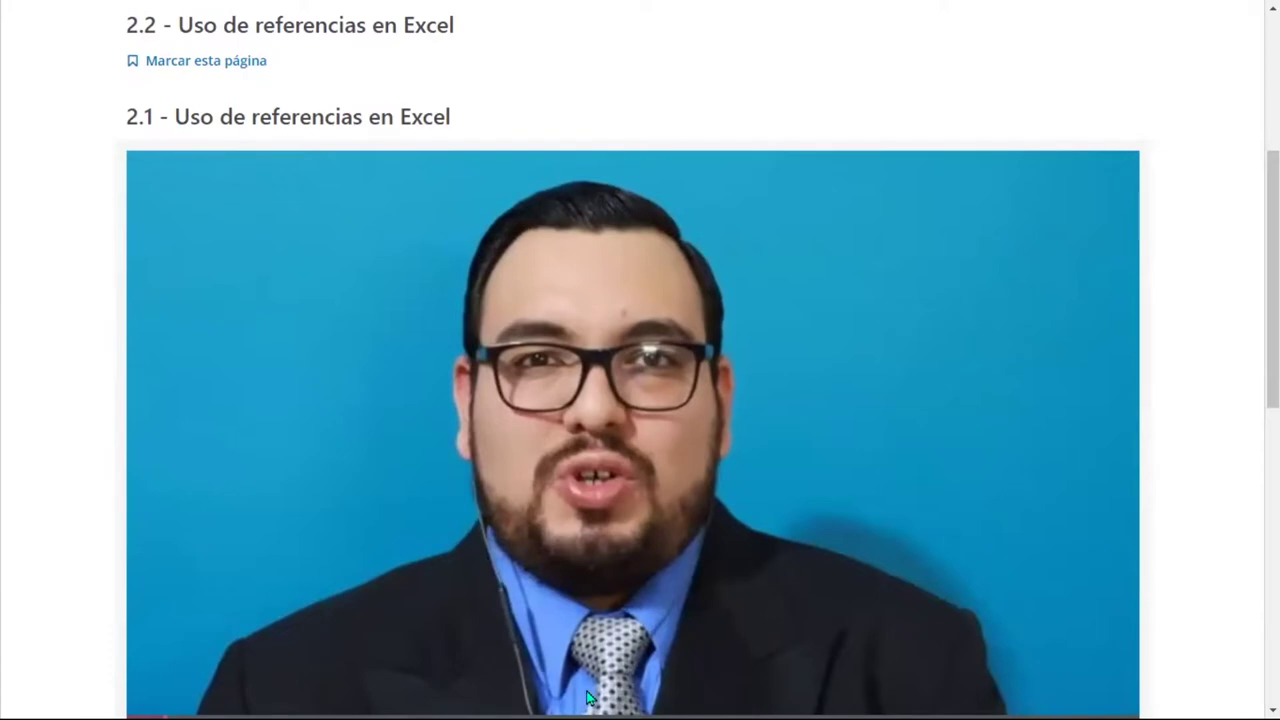
mouse_move(860, 690)
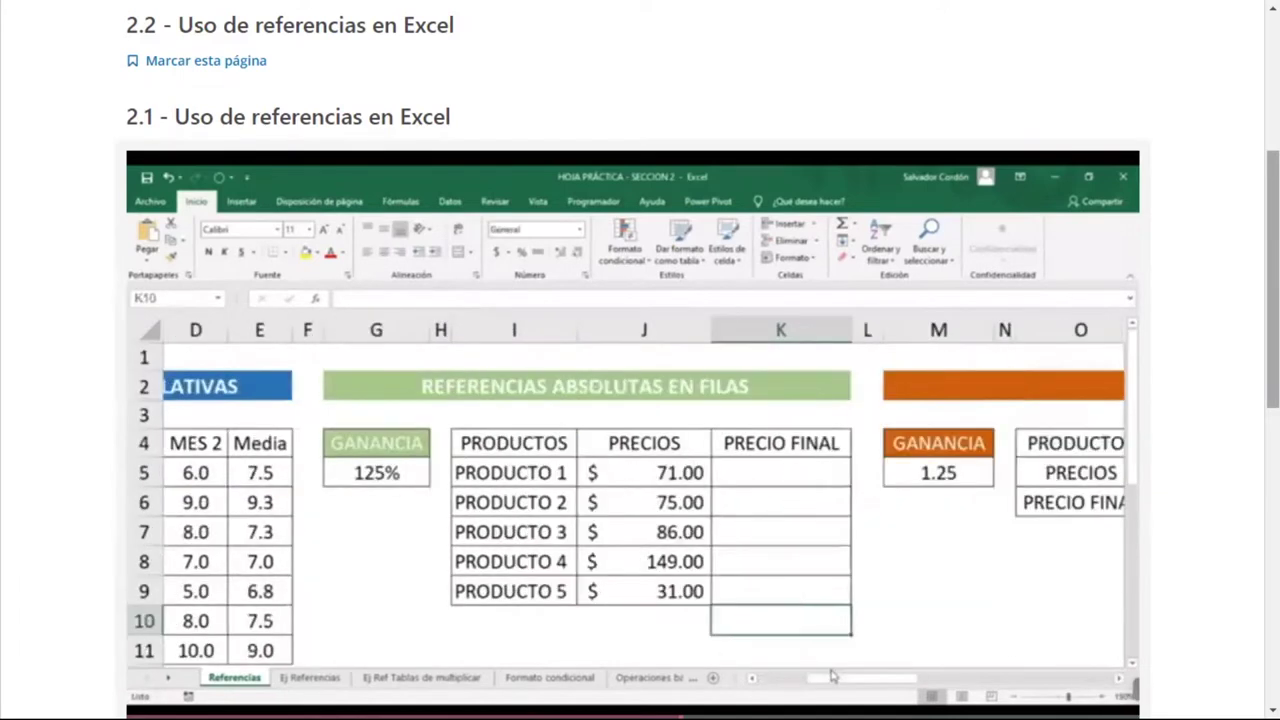
key(Up)
key(Up)
key(Up)
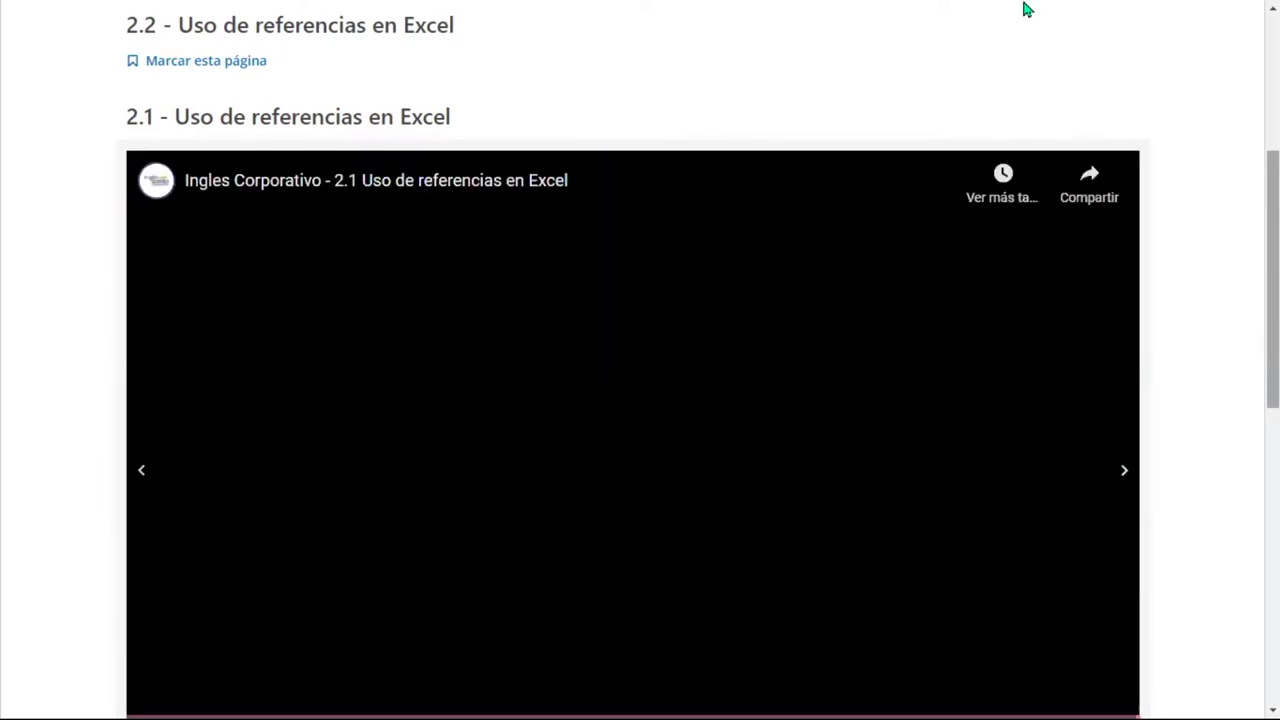
Step: Open the PLANTILLA DE ACTIVIDADES SECCIÓN 2 link below the video, landing in workbook Libro2
scroll(545, 478, down, 3)
scroll(374, 460, down, 2)
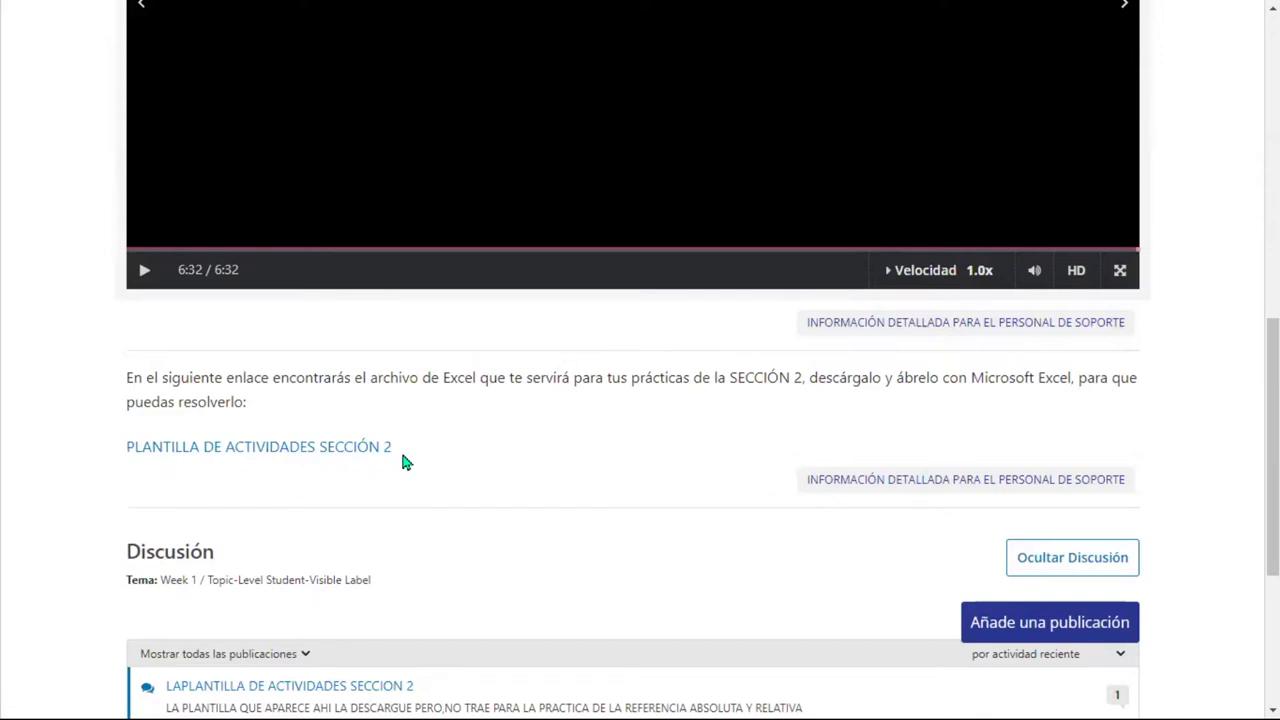
click(366, 450)
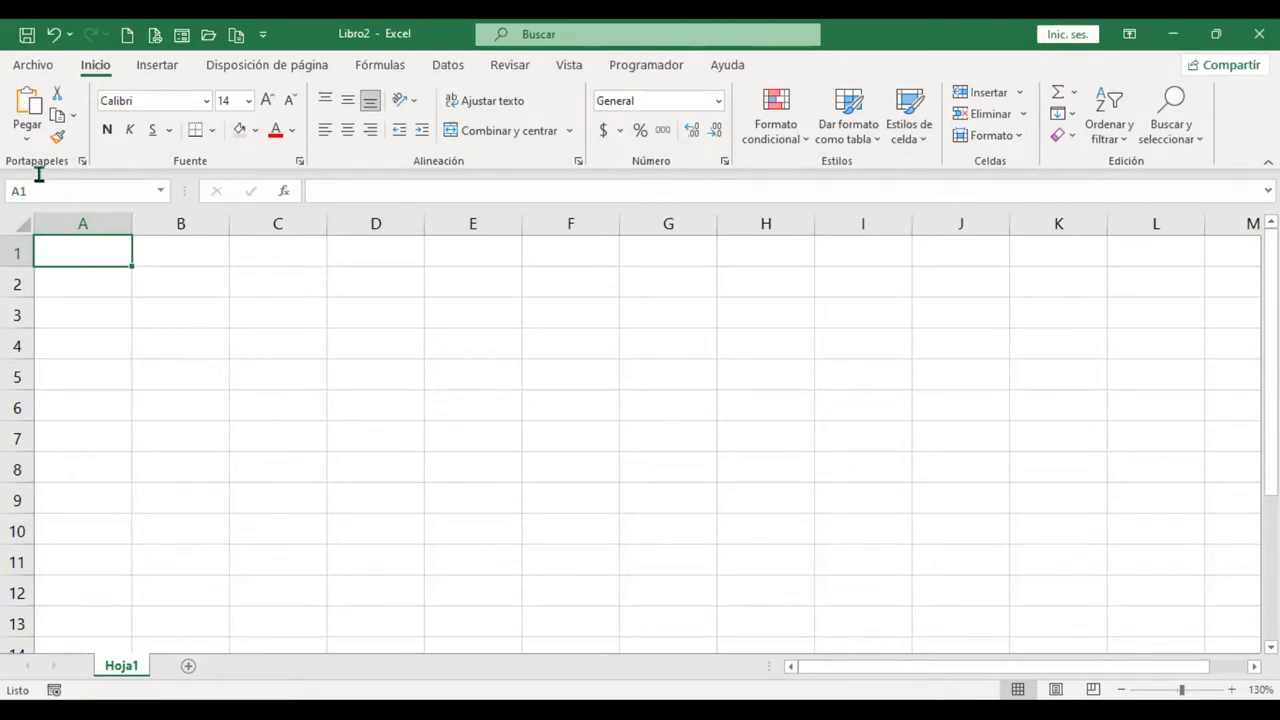
Step: Enter the heading 'Referencias relativas' in A1 and widen column A to fit it
click(794, 395)
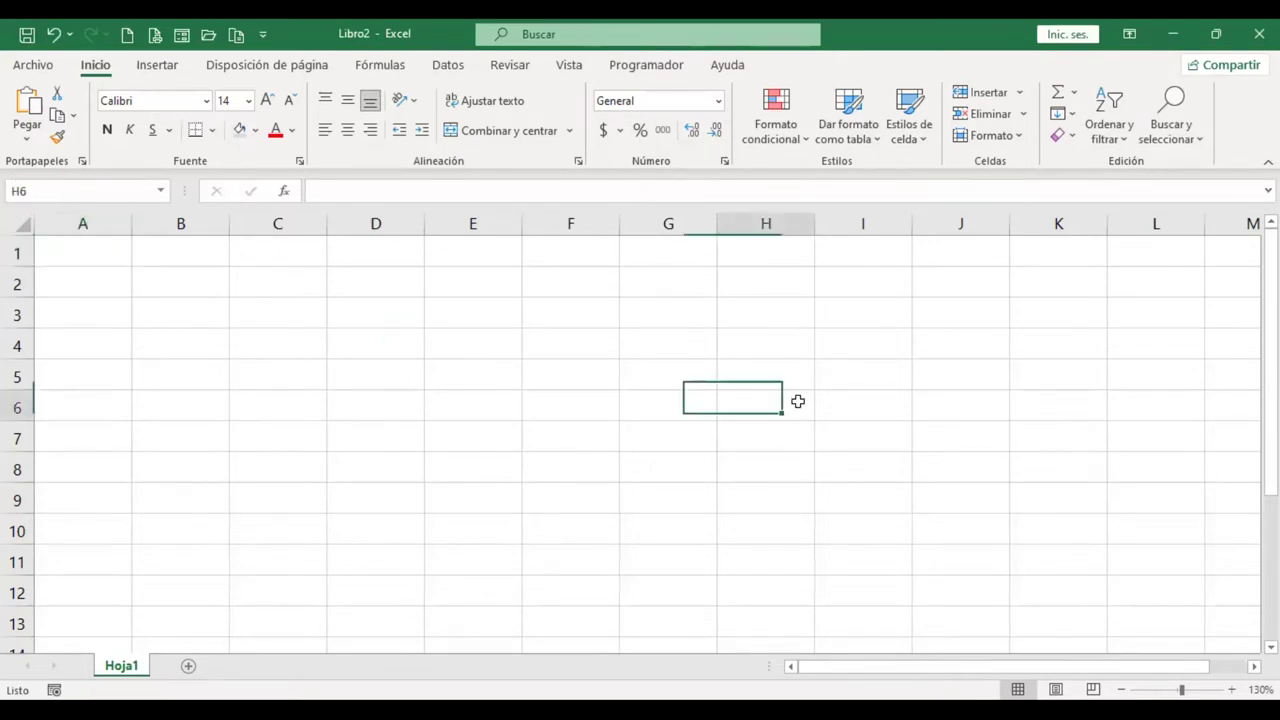
click(374, 498)
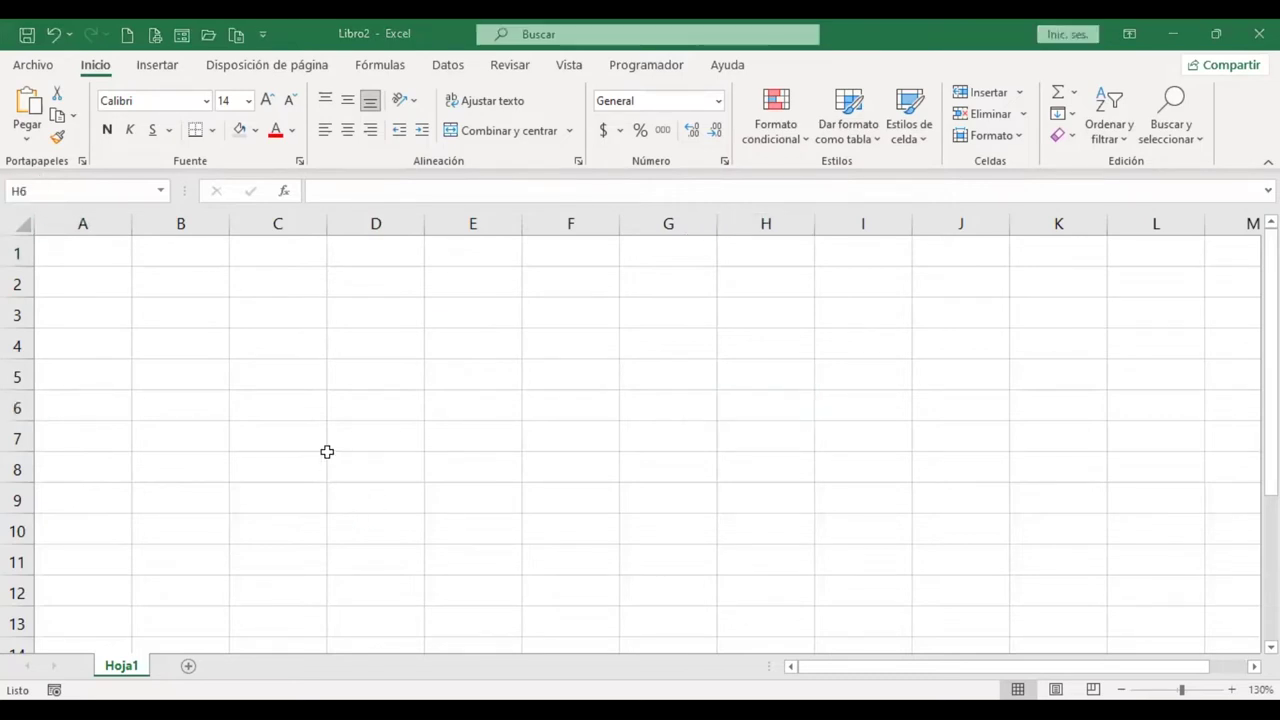
click(988, 394)
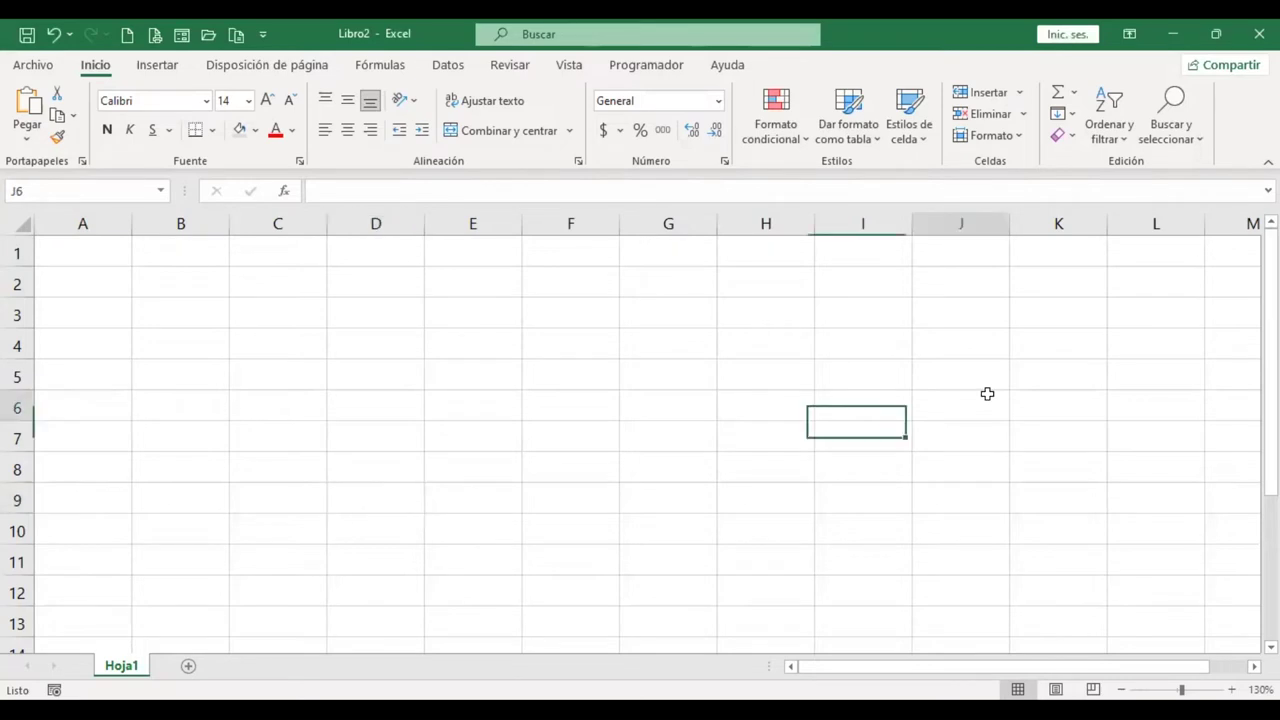
click(109, 248)
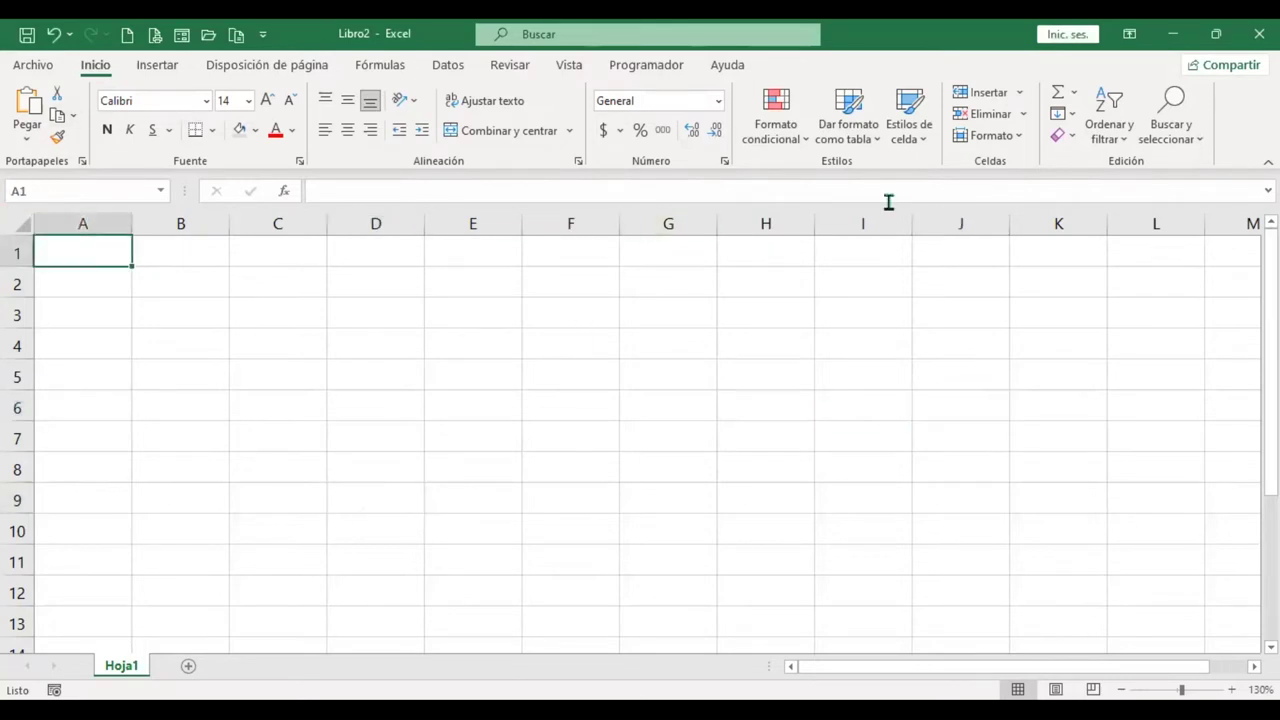
text(Referencias rela)
key(BackSpace)
text(lativas)
key(Return)
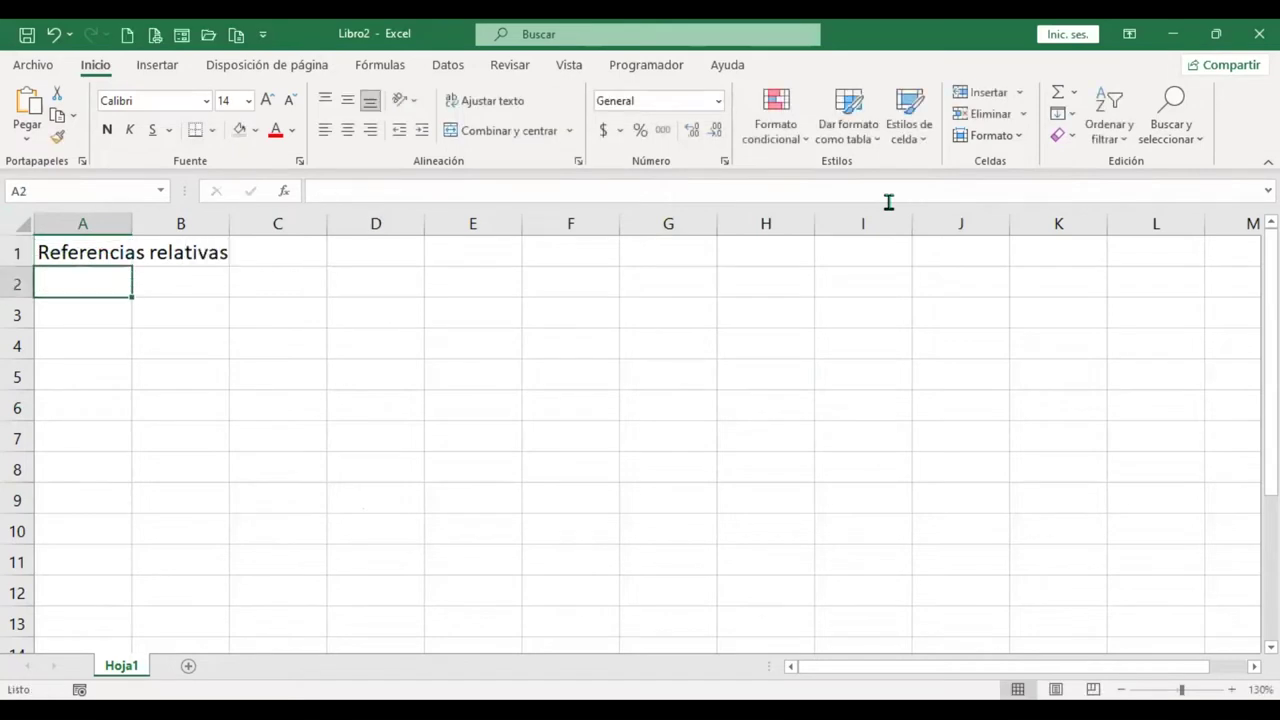
drag(135, 223, 240, 223)
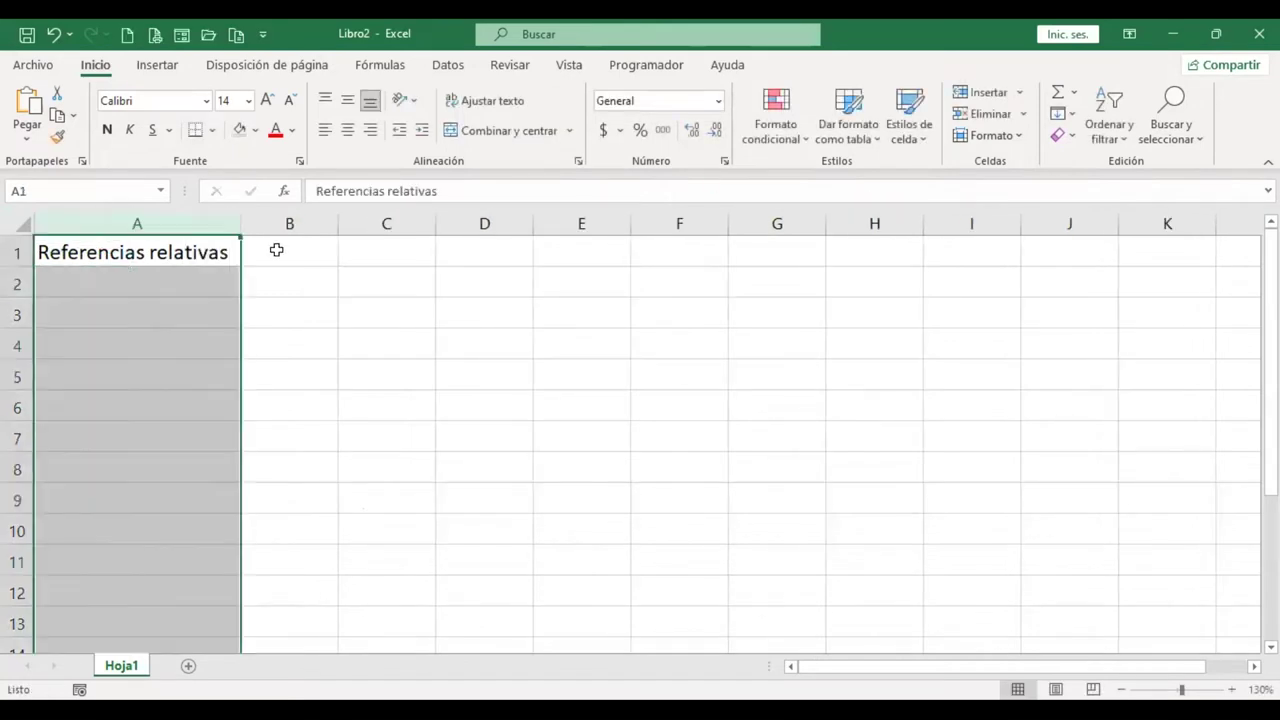
Step: Put C1 in B1, label A2 'Referencias absolutas', and start a formula with = in B2
click(274, 249)
text(C1)
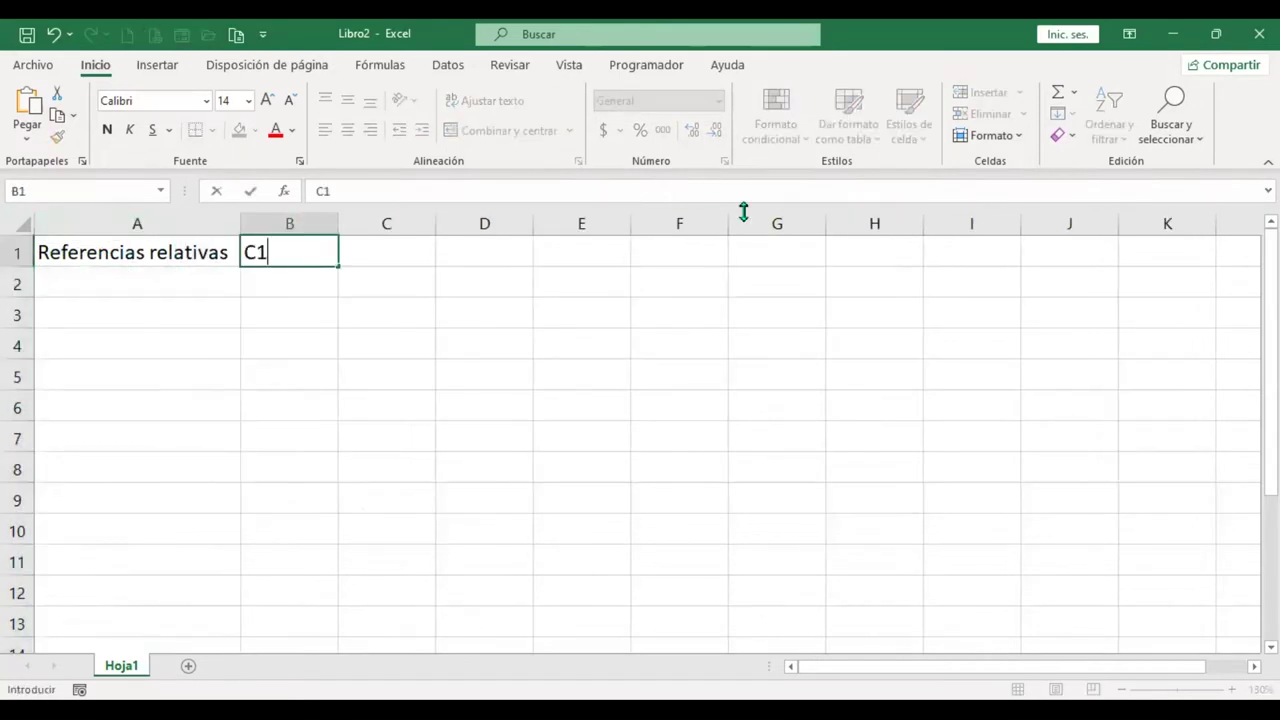
key(Return)
text(Referenci)
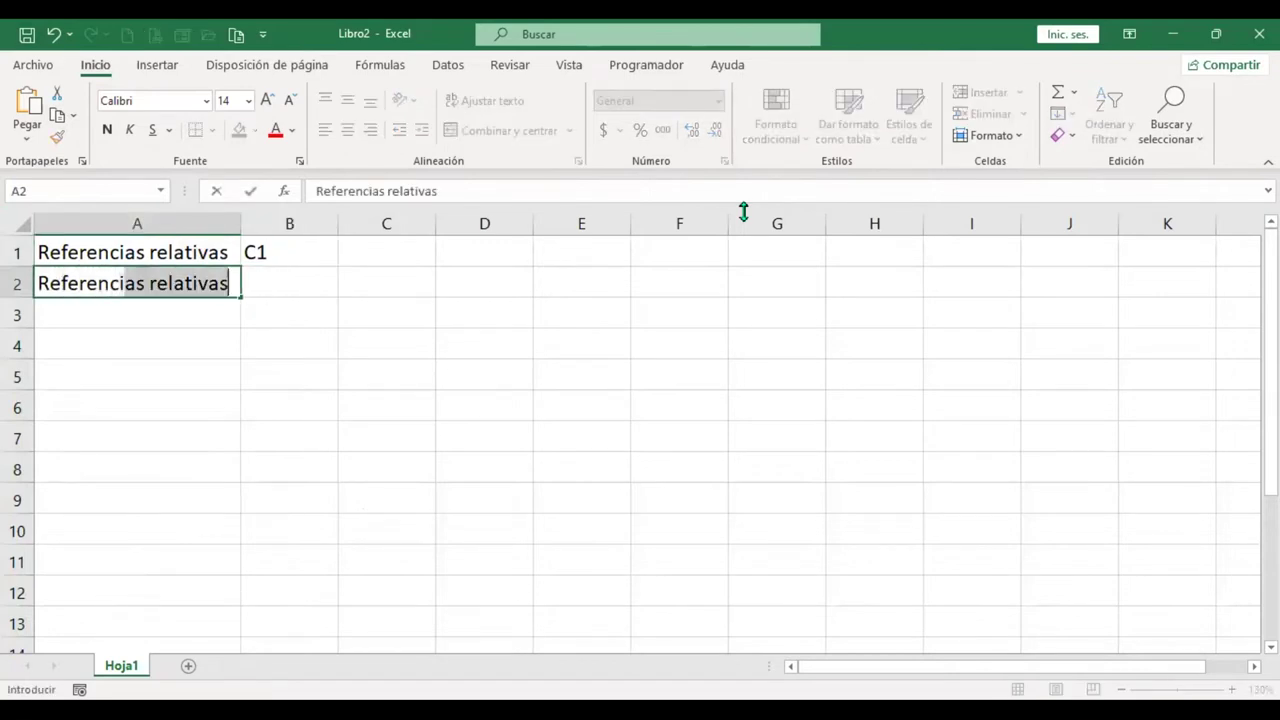
text(as absolutas)
key(Return)
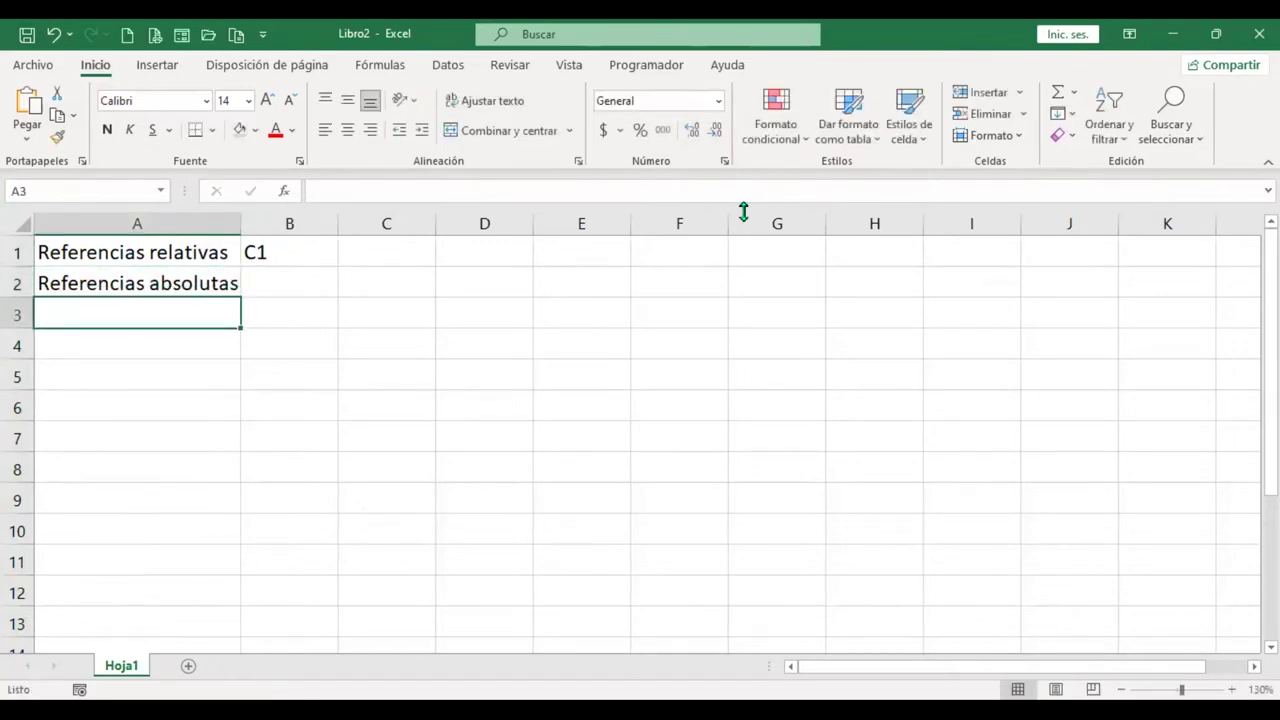
key(Up)
key(Right)
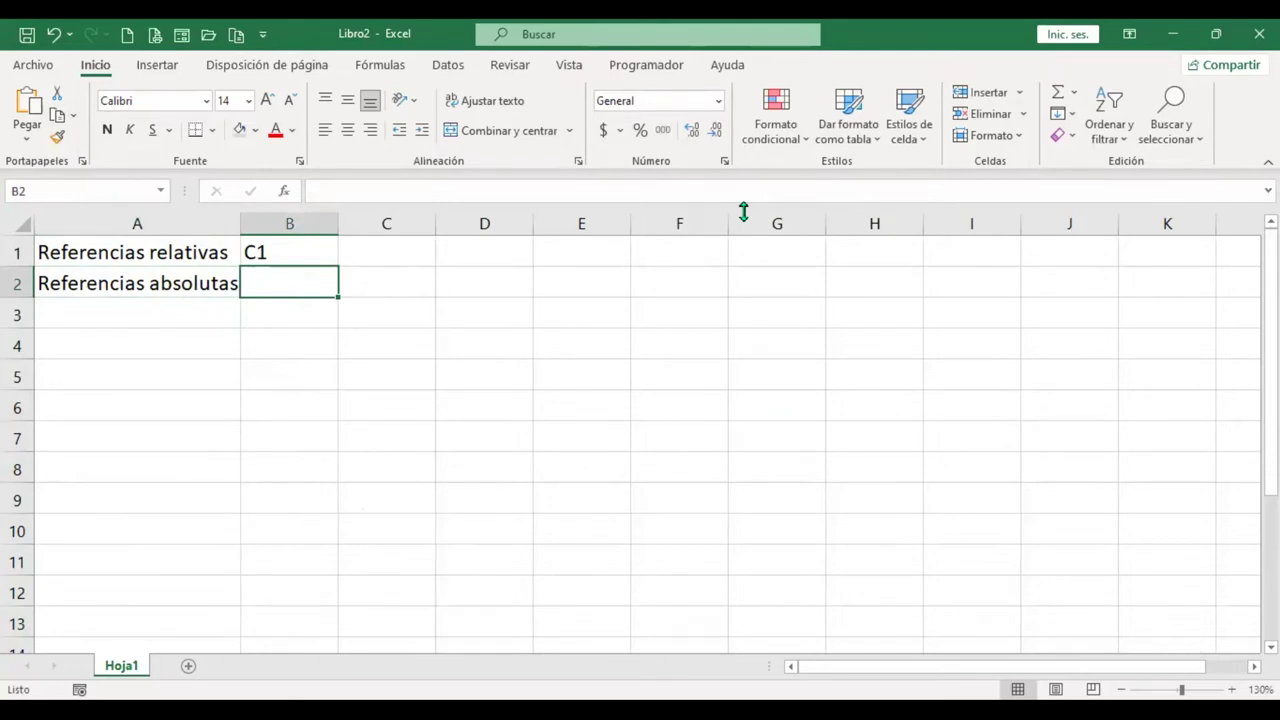
text(=)
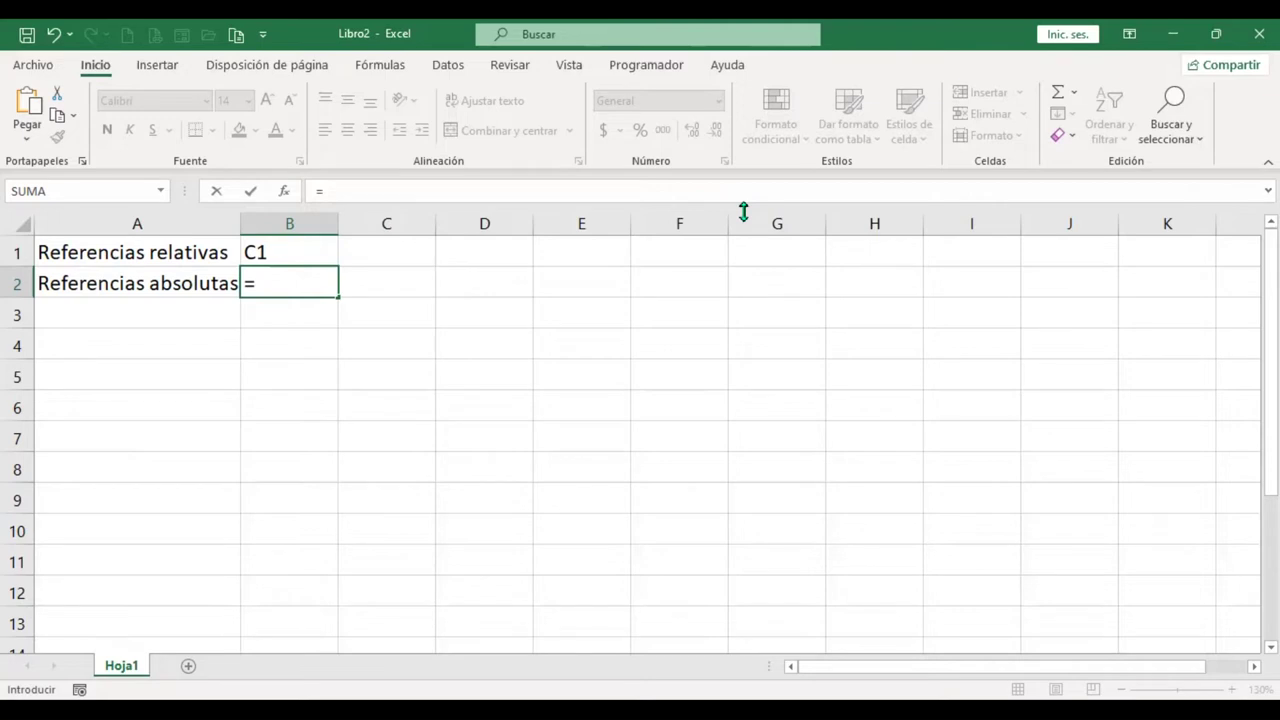
Step: Build the formula =+$B$1 in B2, making the B1 reference absolute with F4
key(BackSpace)
text(+)
key(Up)
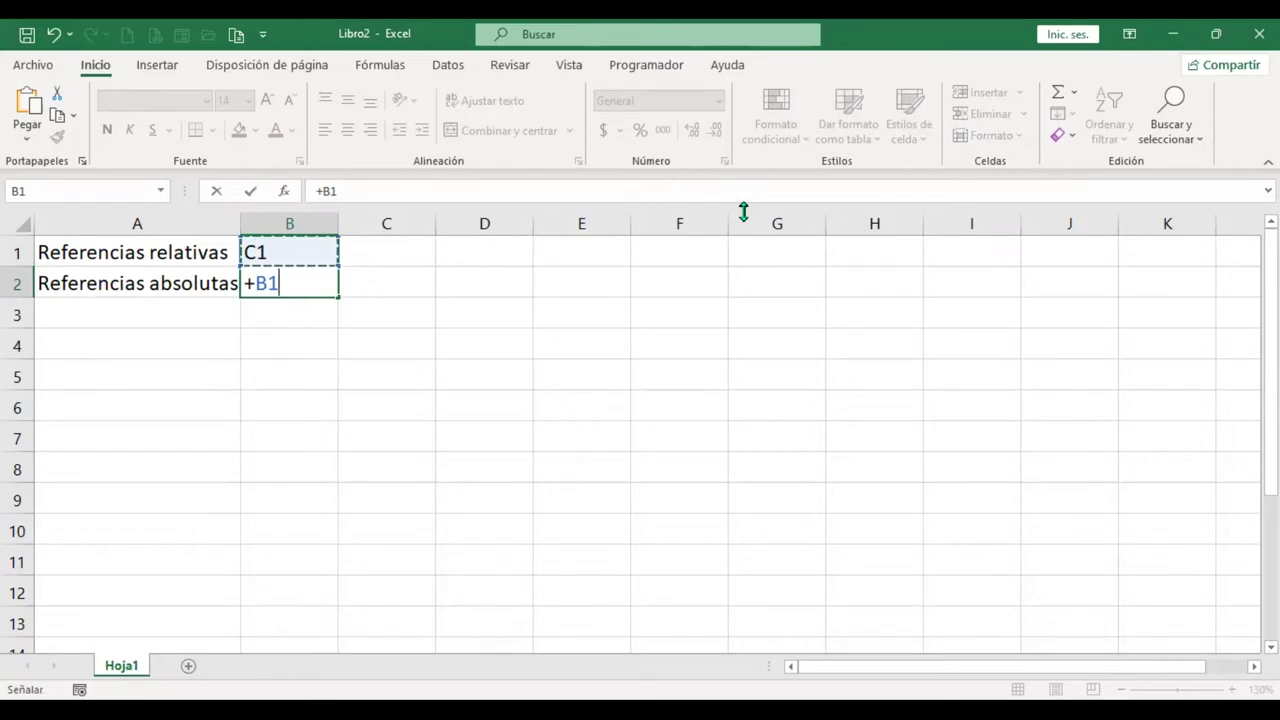
key(F4)
key(Return)
Step: Edit B2 and erase its formula back to a bare equals sign
key(Up)
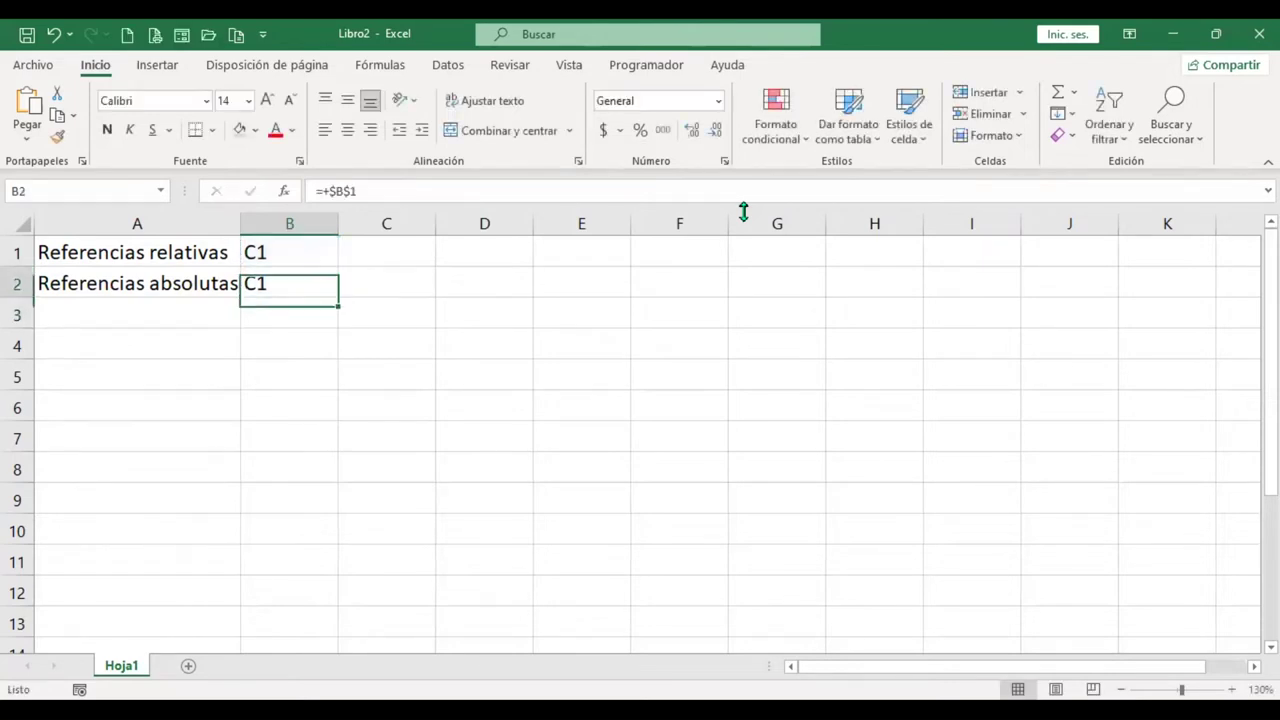
key(F2)
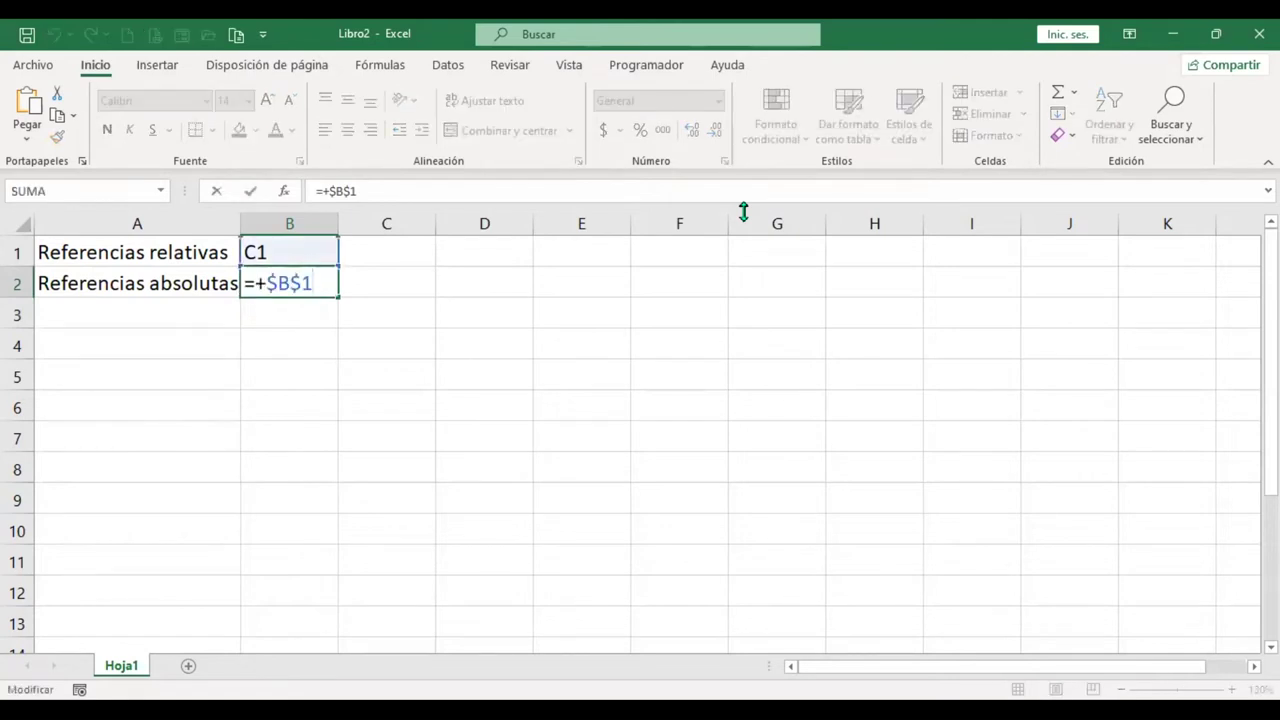
key(BackSpace)
key(BackSpace)
key(BackSpace)
key(BackSpace)
key(BackSpace)
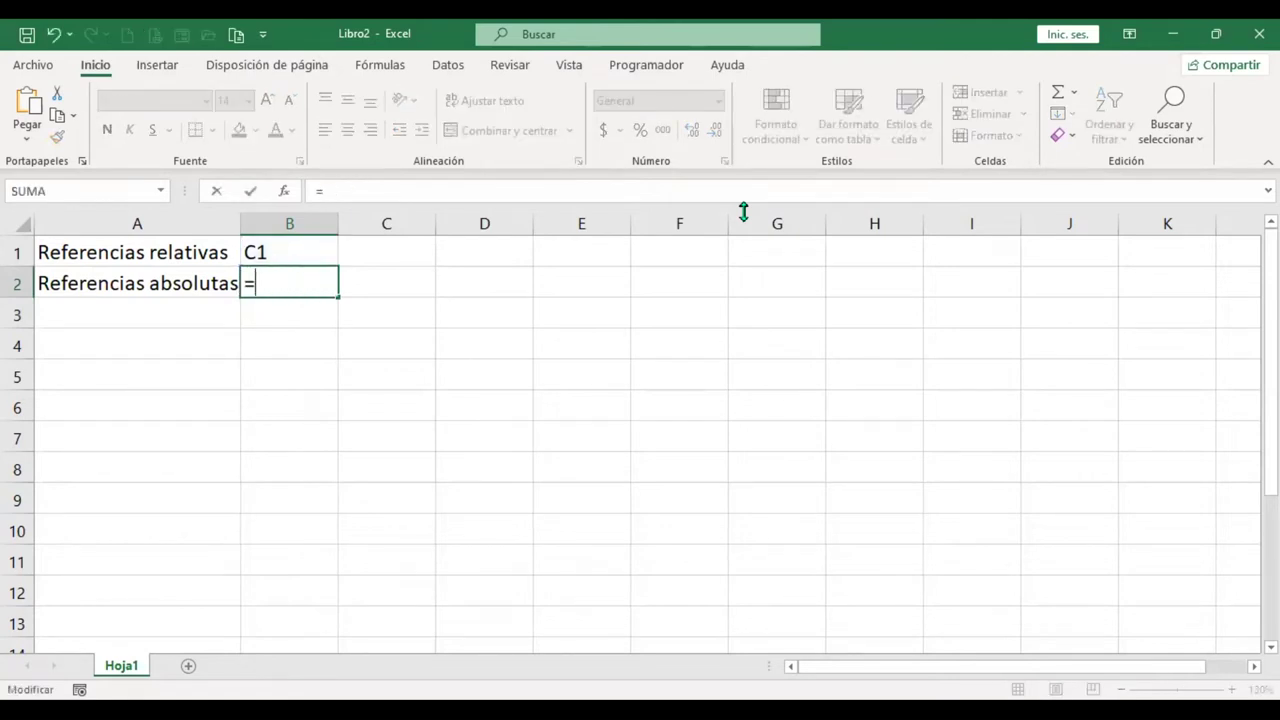
Step: Store $B$4 in B2 as plain text by deleting the leading equals sign, then move to A3
text($b$)
text(4)
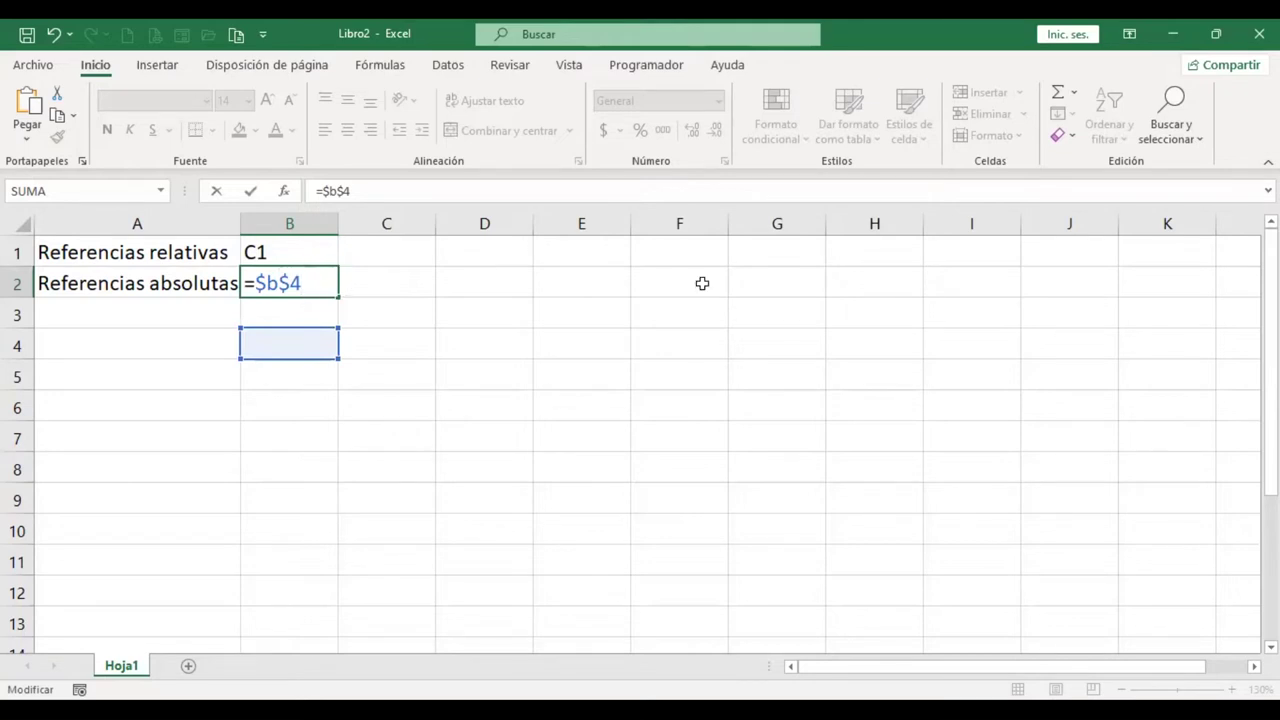
key(Return)
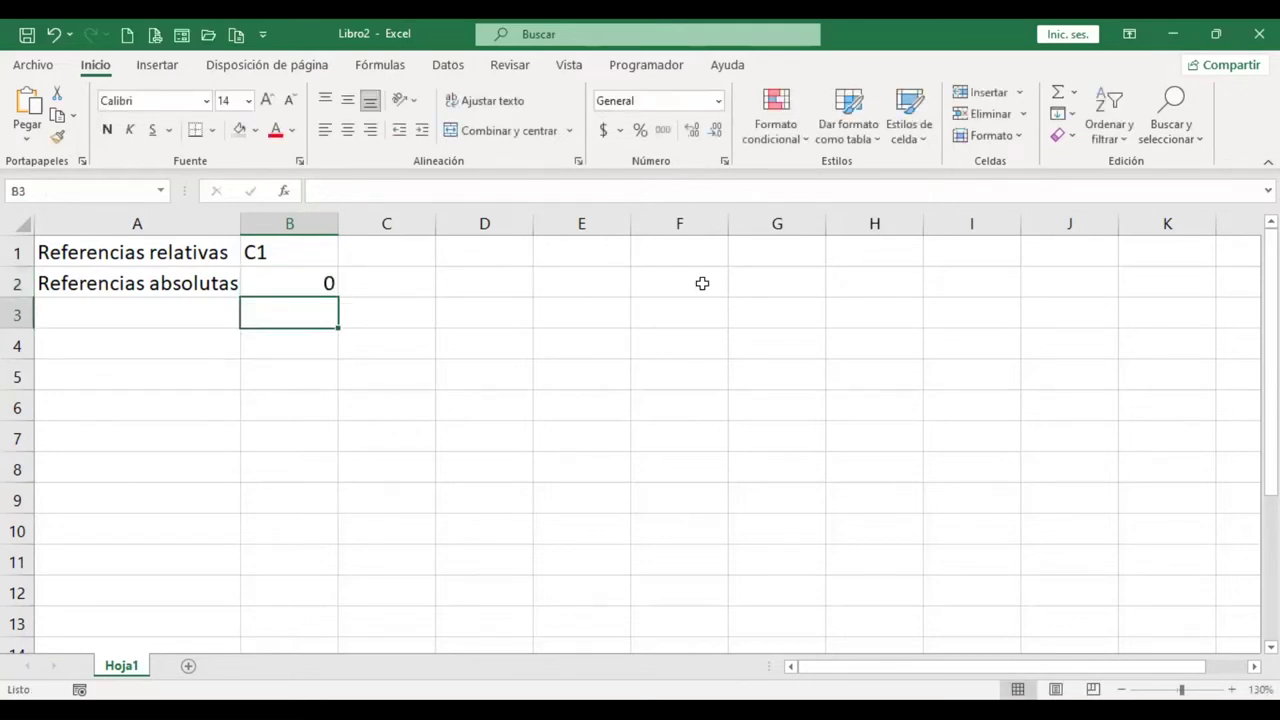
key(Up)
key(F2)
key(Home)
key(Delete)
key(Return)
key(Up)
key(Down)
key(Left)
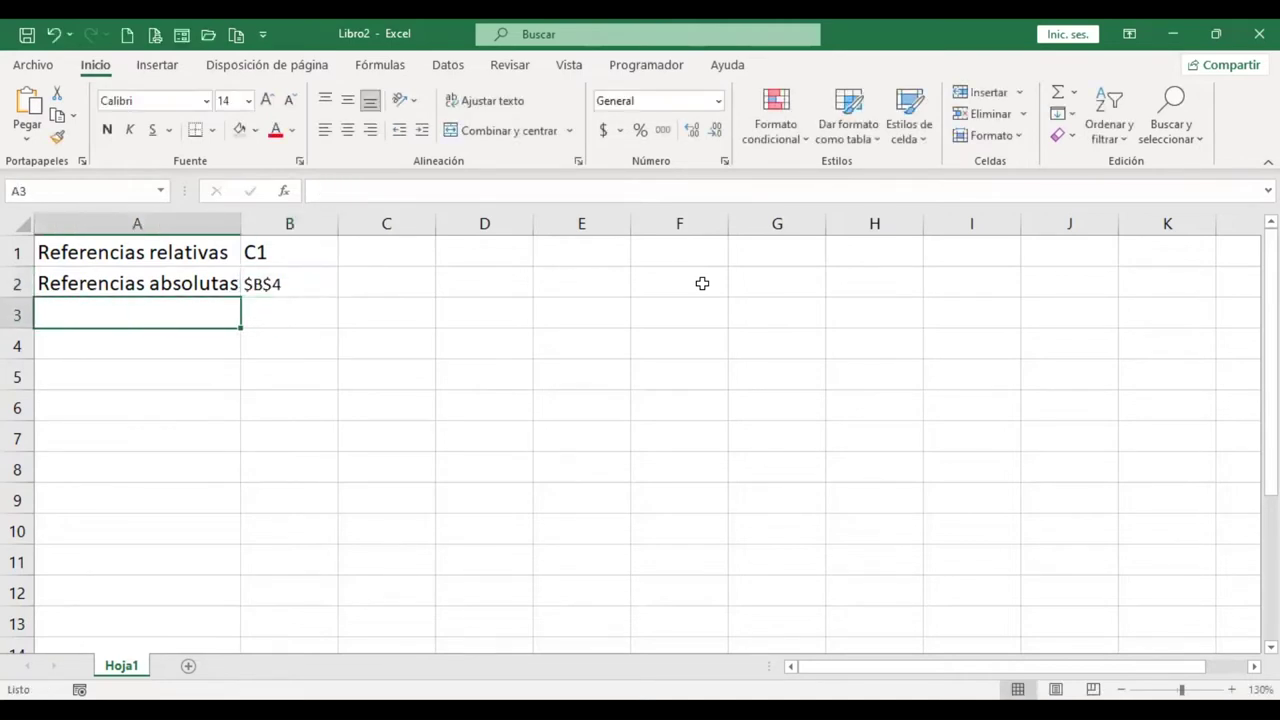
Step: Label cell A3 'Referencia mixta'
text(Referencias)
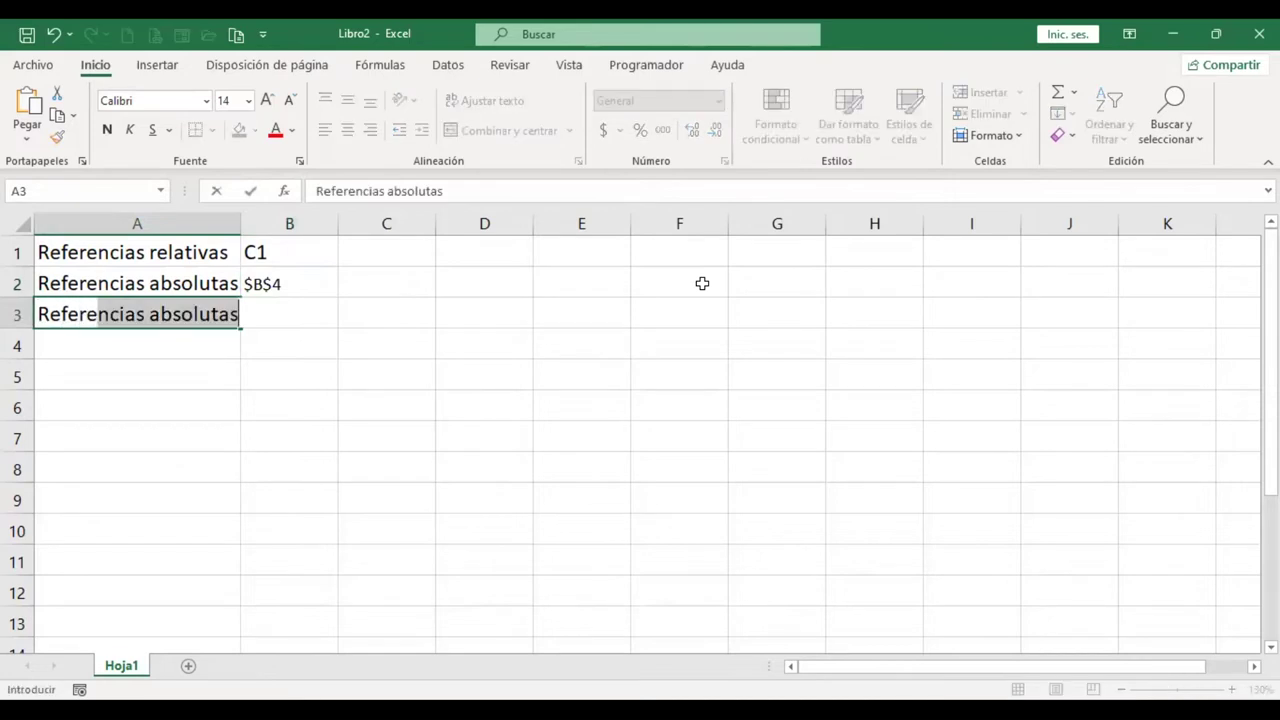
key(BackSpace)
key(BackSpace)
key(BackSpace)
text(miz)
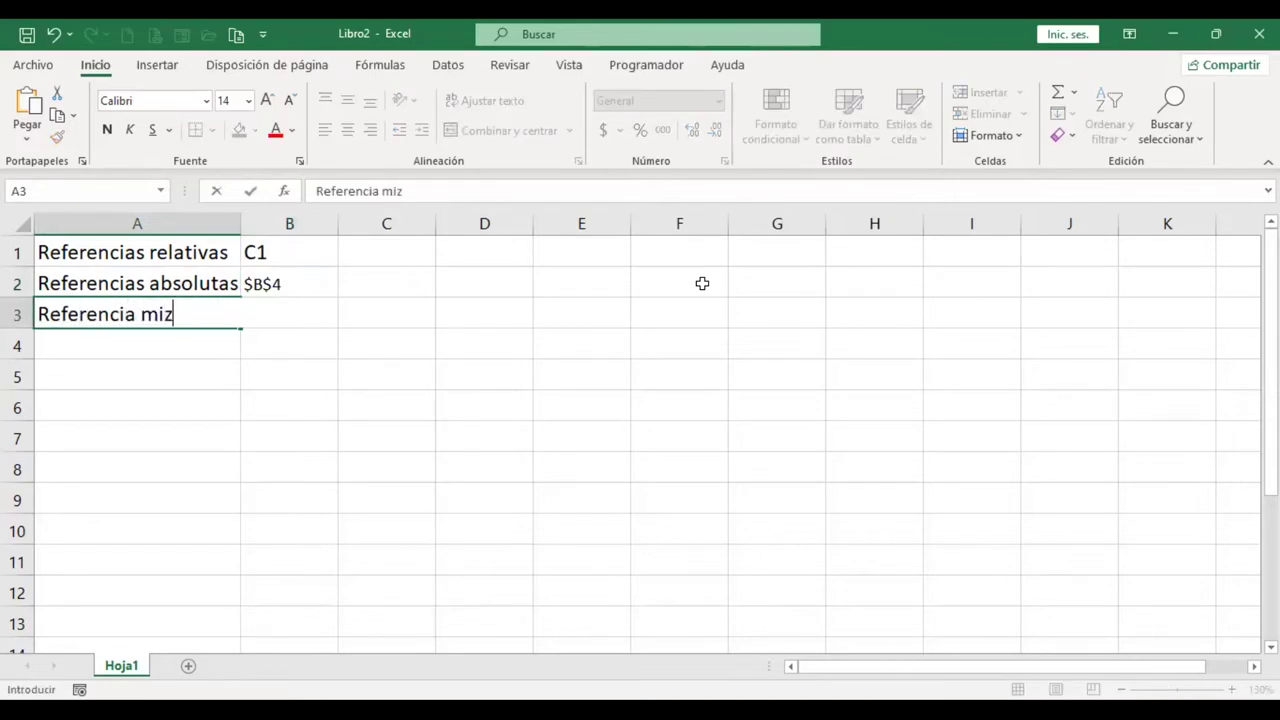
key(BackSpace)
text(xta)
key(Return)
Step: Enter the mixed references B$4 in B3 and $B4 in B4, then move over to column C
key(Tab)
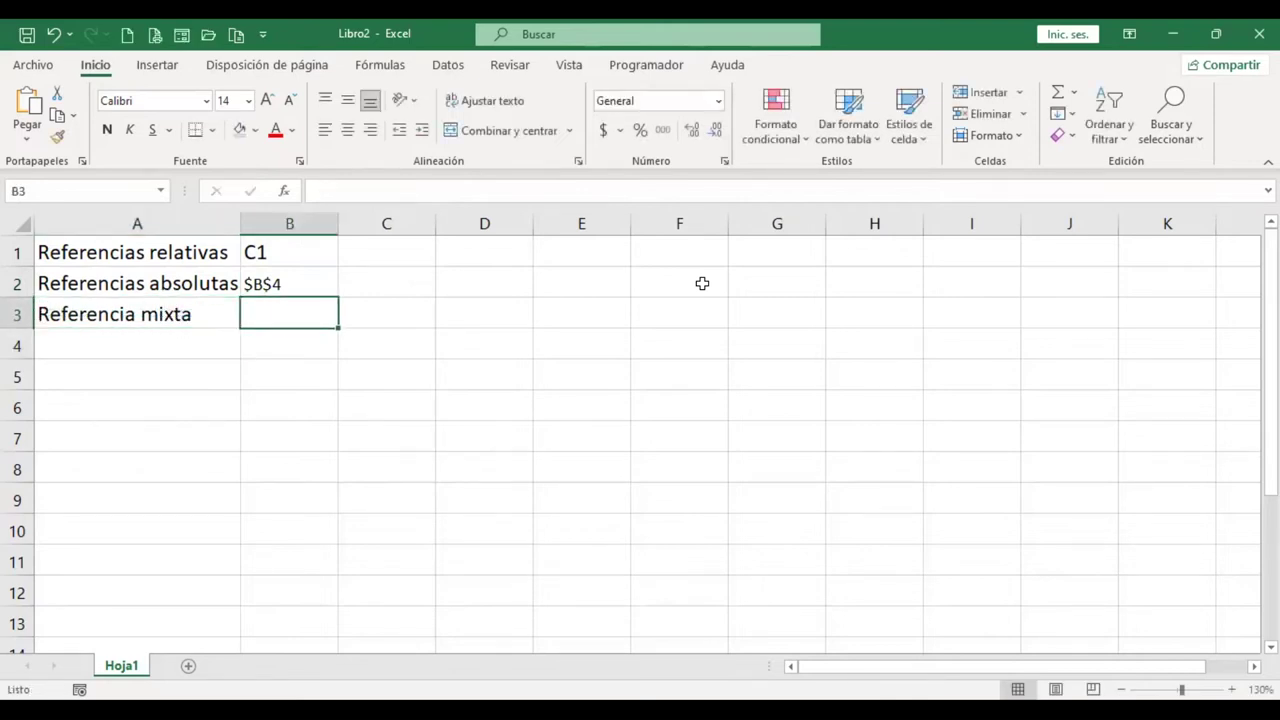
text(B)
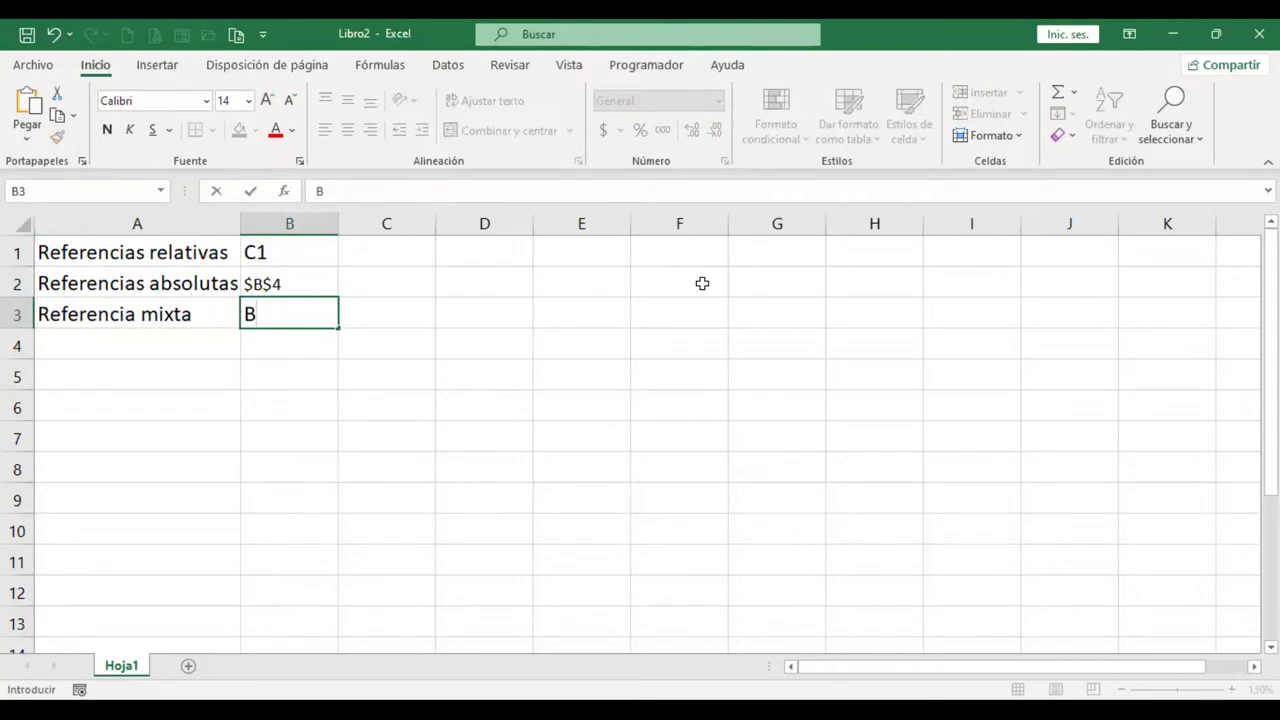
text($4)
key(Return)
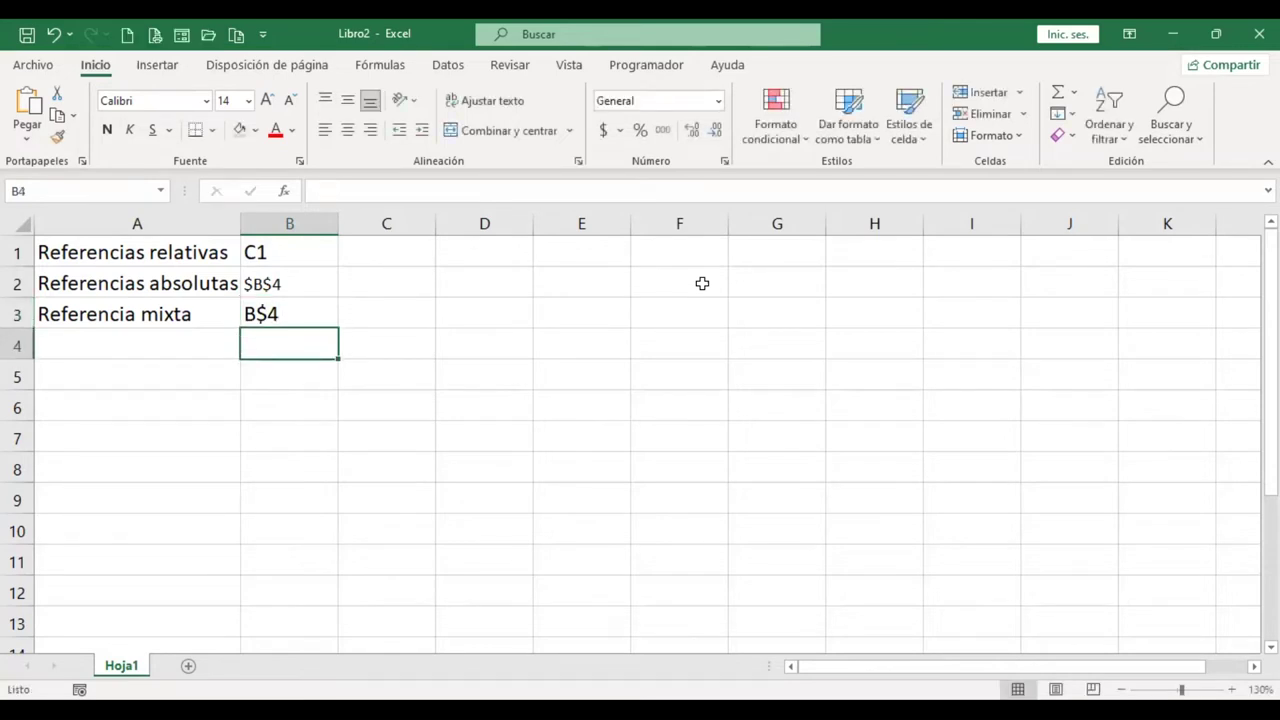
text($B$4)
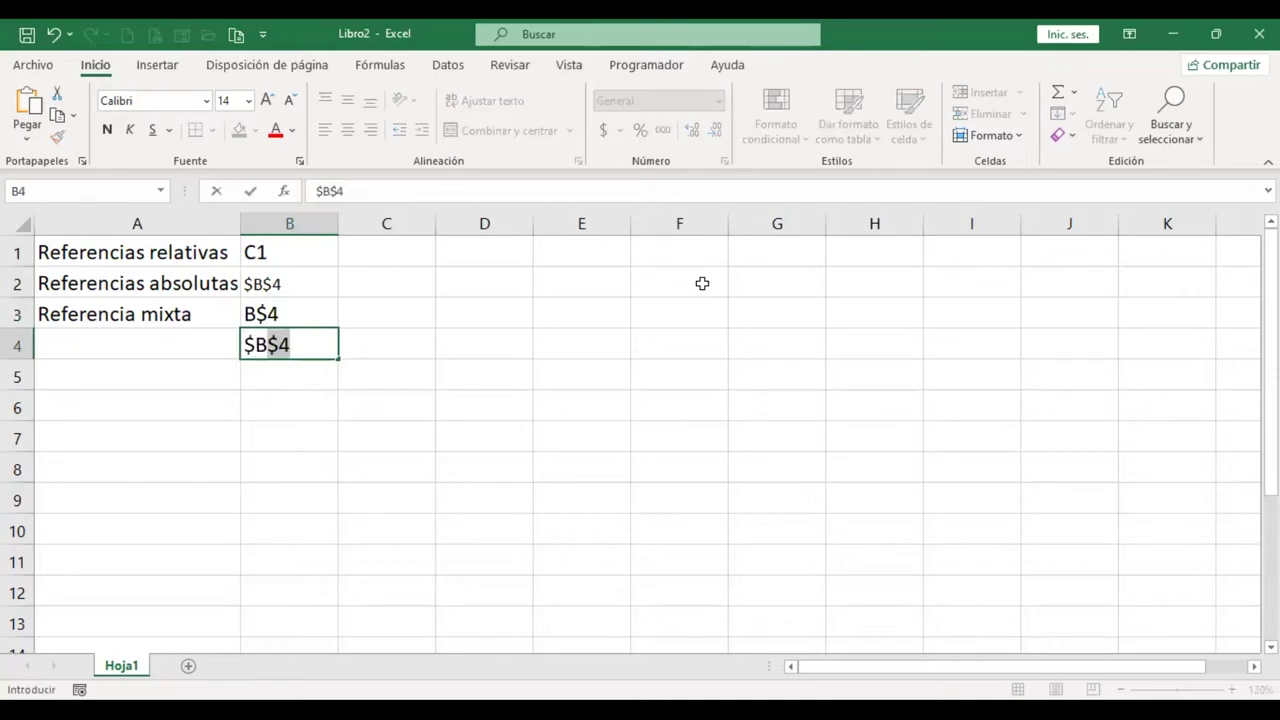
key(BackSpace)
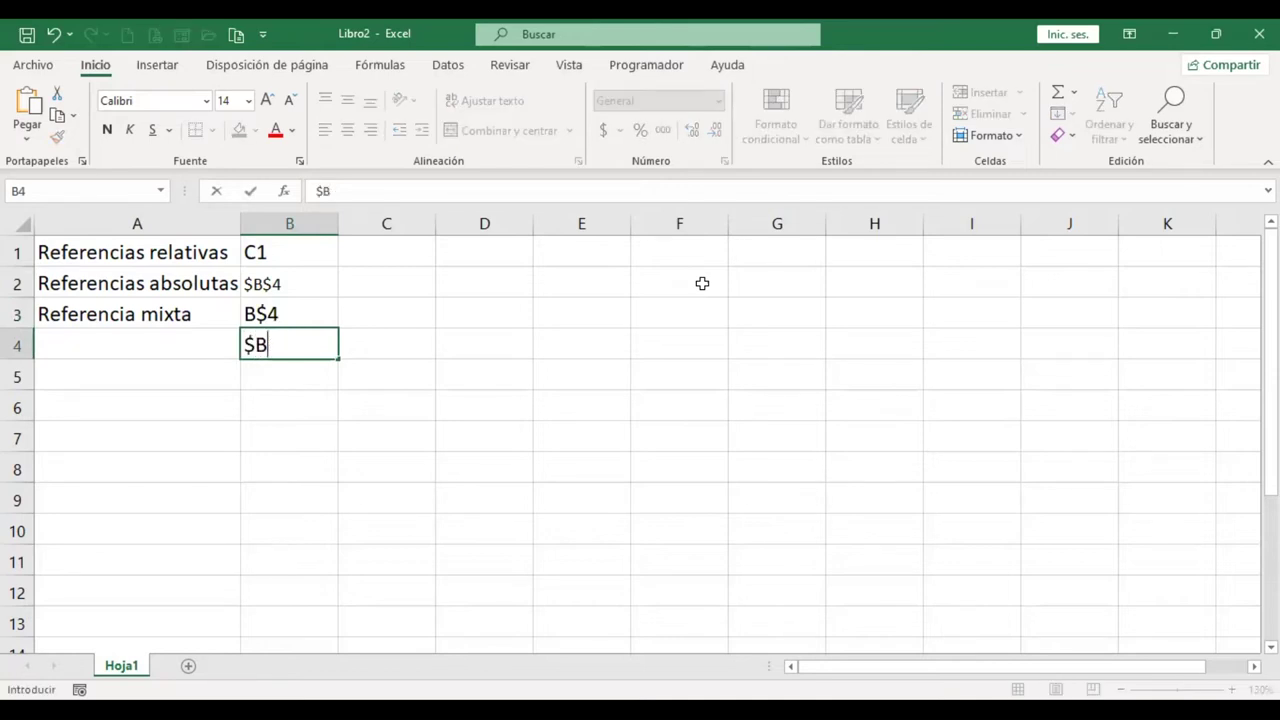
text(4)
key(Return)
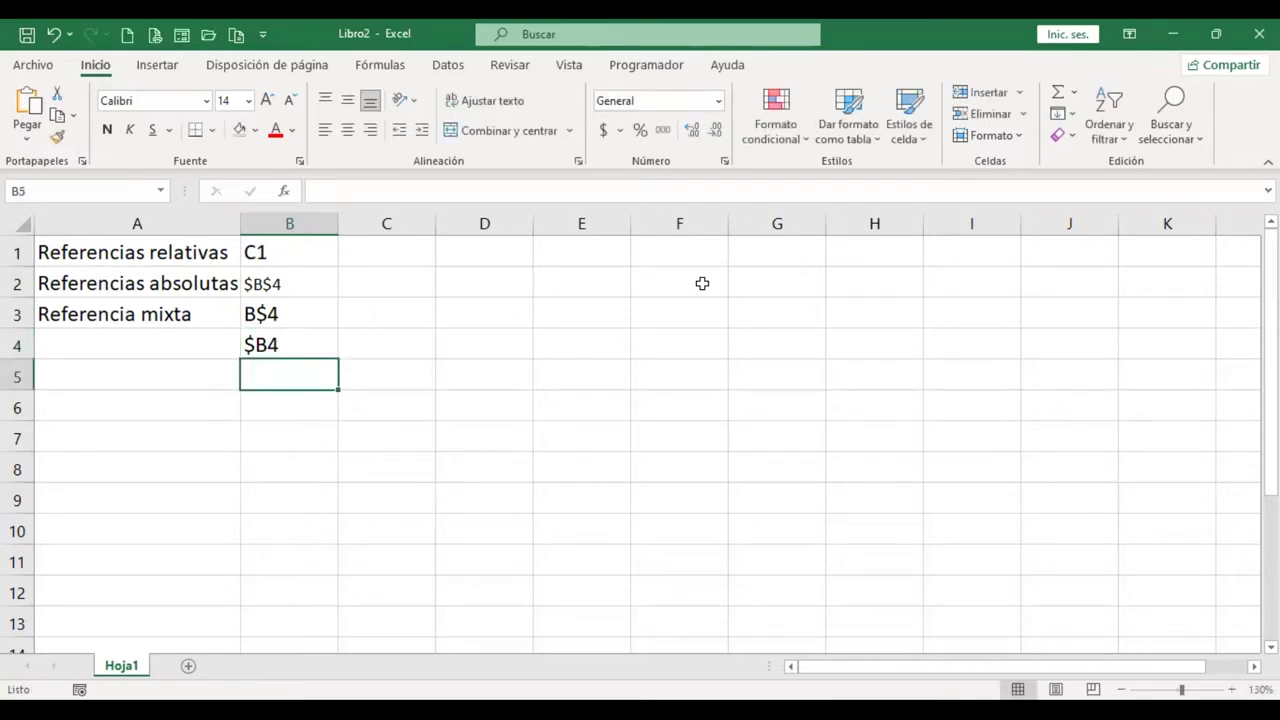
key(Up)
key(Up)
key(Up)
key(Up)
key(Right)
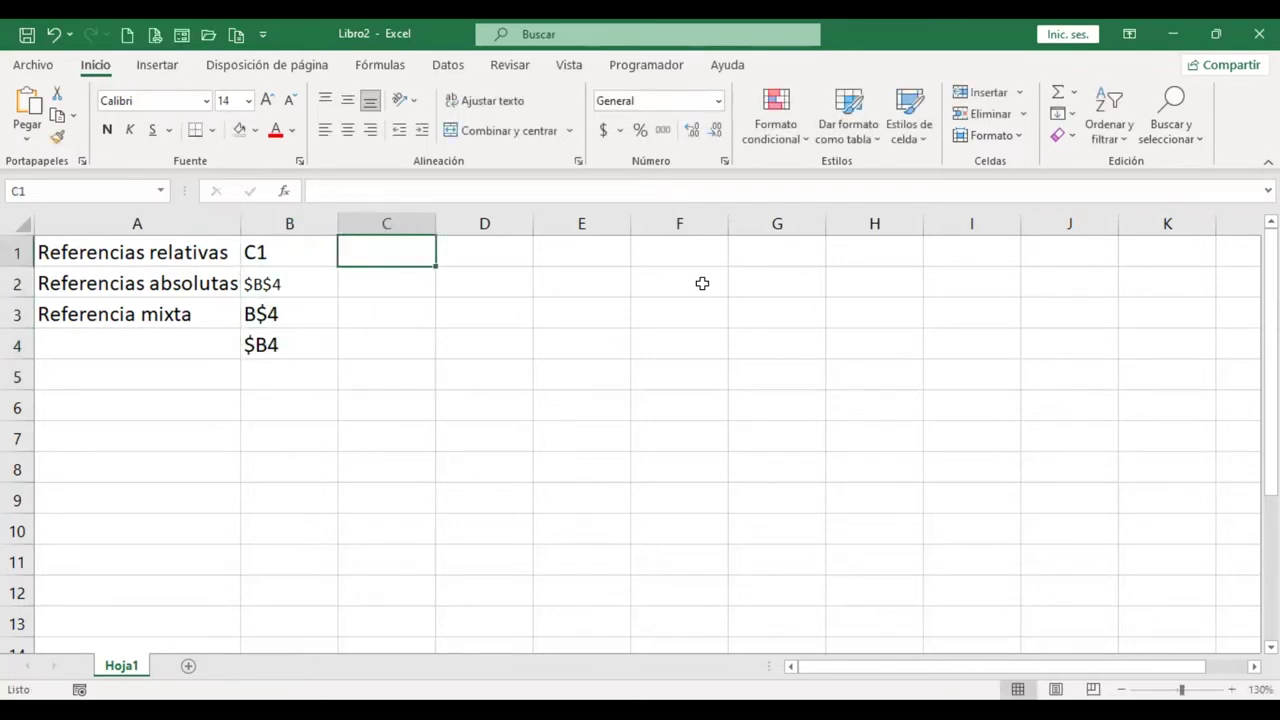
key(Down)
key(Down)
key(Down)
key(Down)
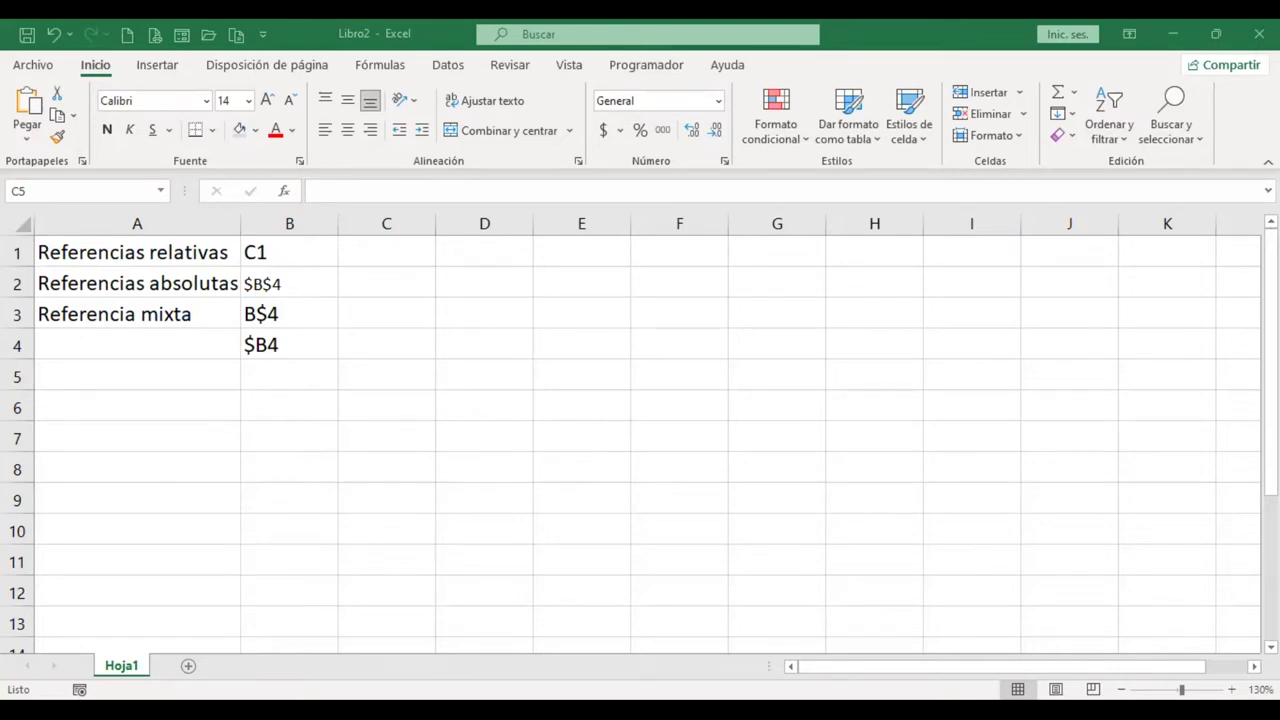
click(374, 385)
click(394, 374)
text(Peso a transpo)
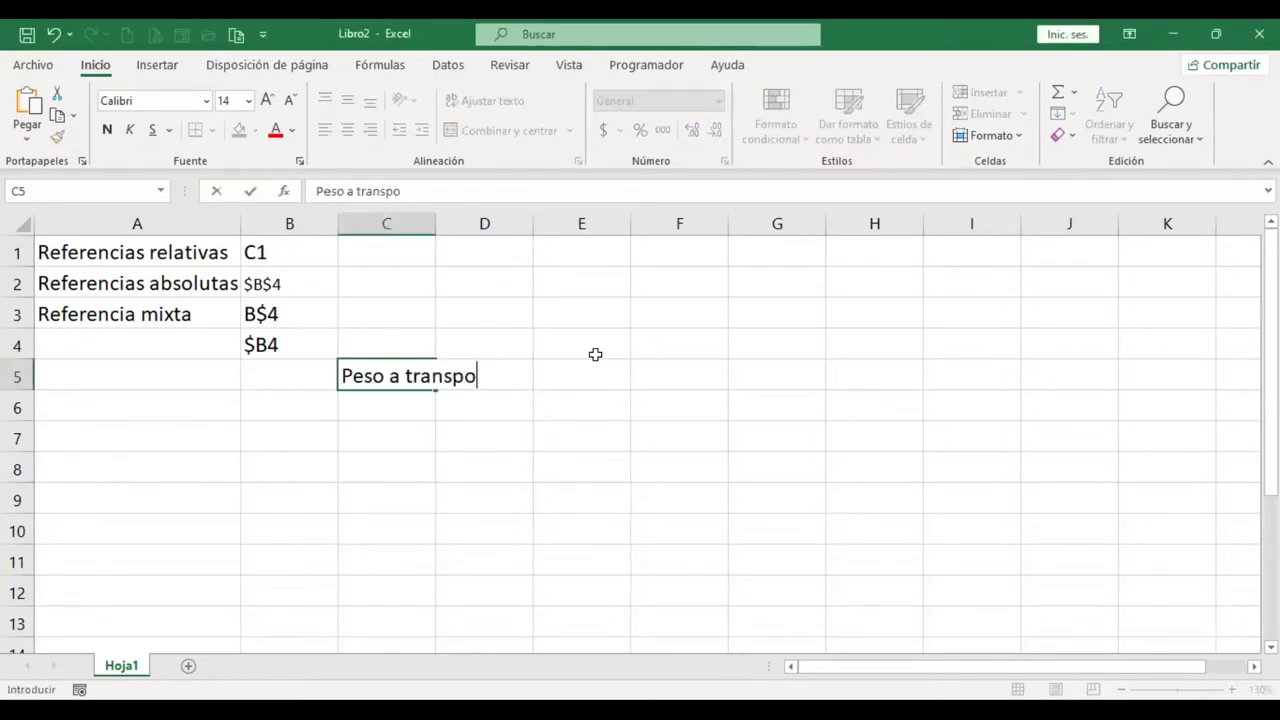
text(rtar (kilos))
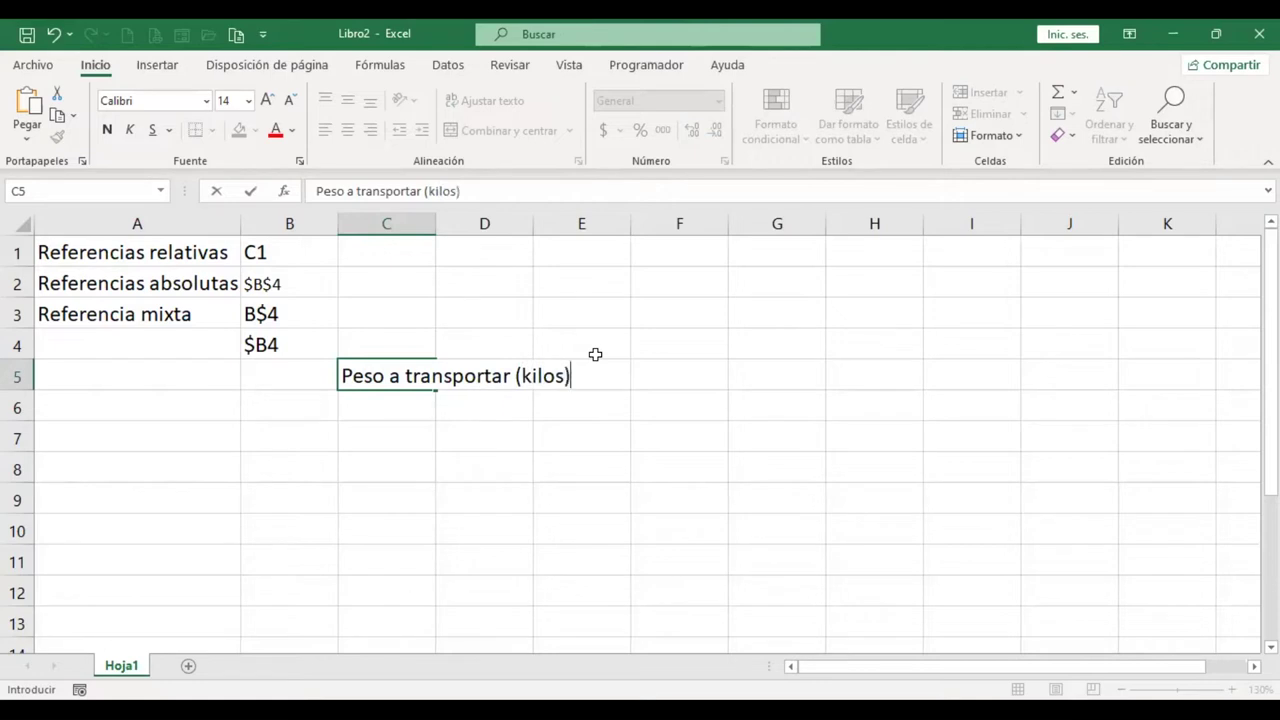
key(Return)
key(Up)
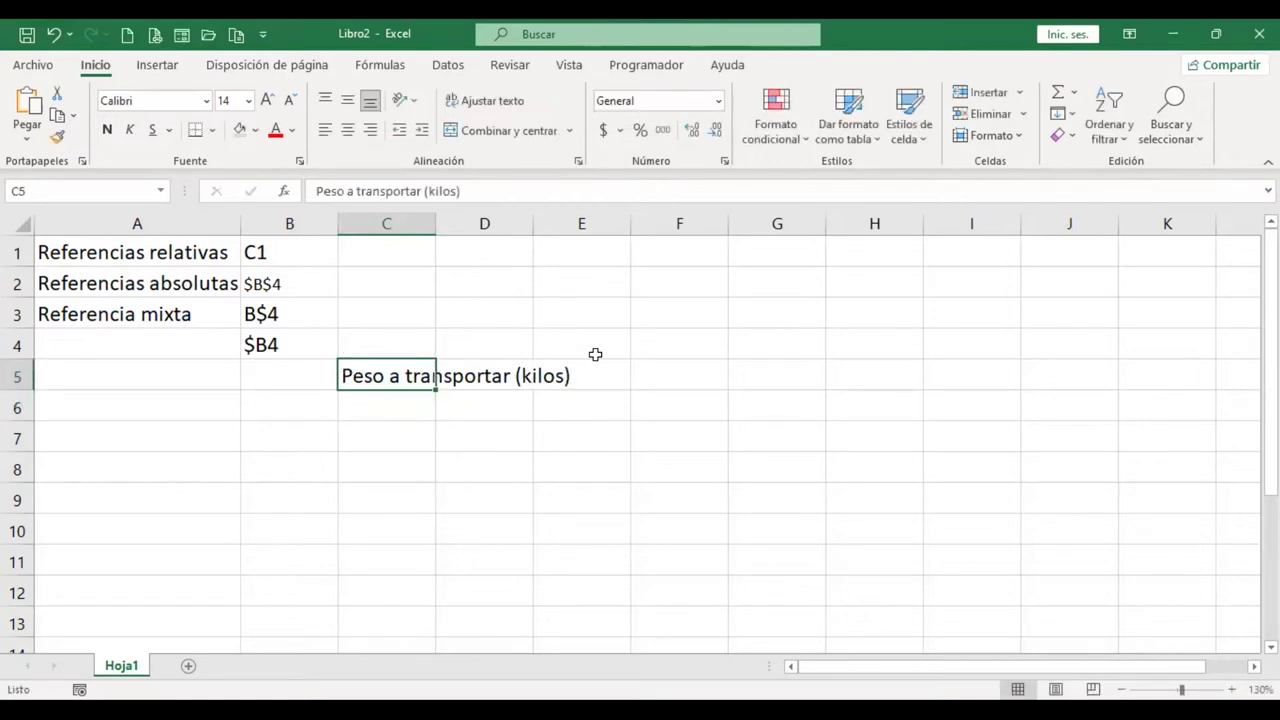
key(Right)
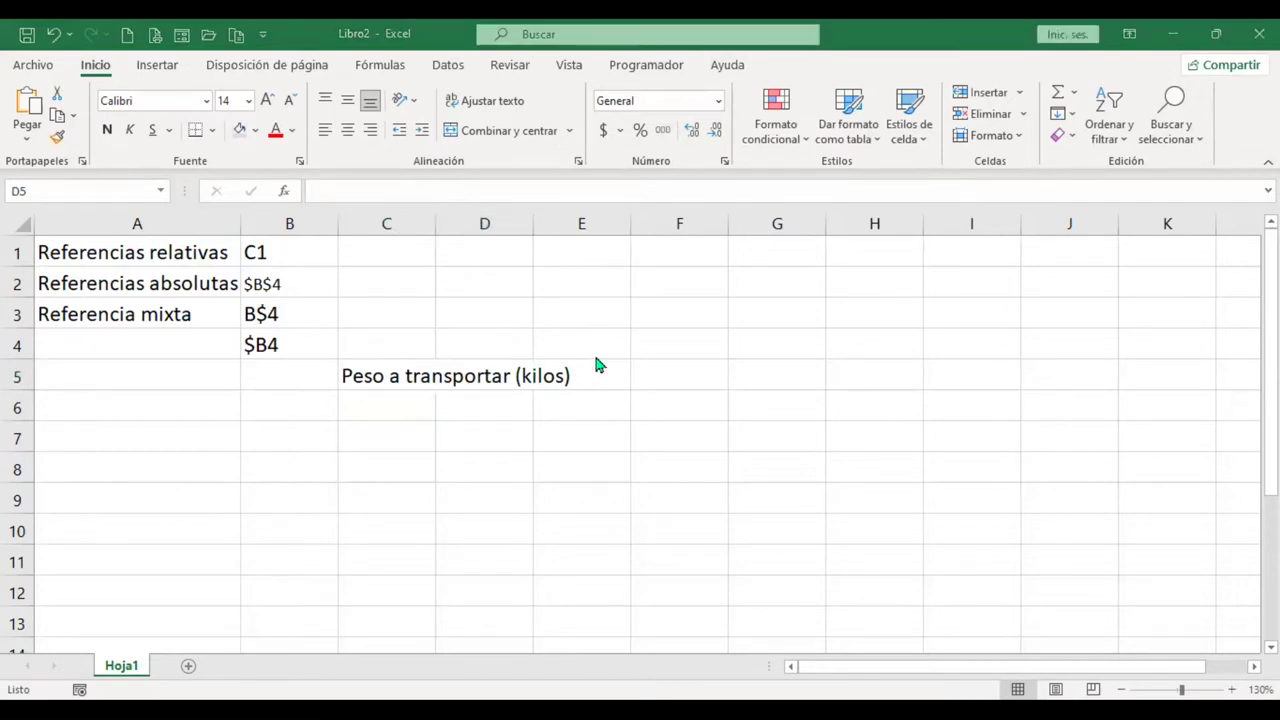
text(Costo del transporte por )
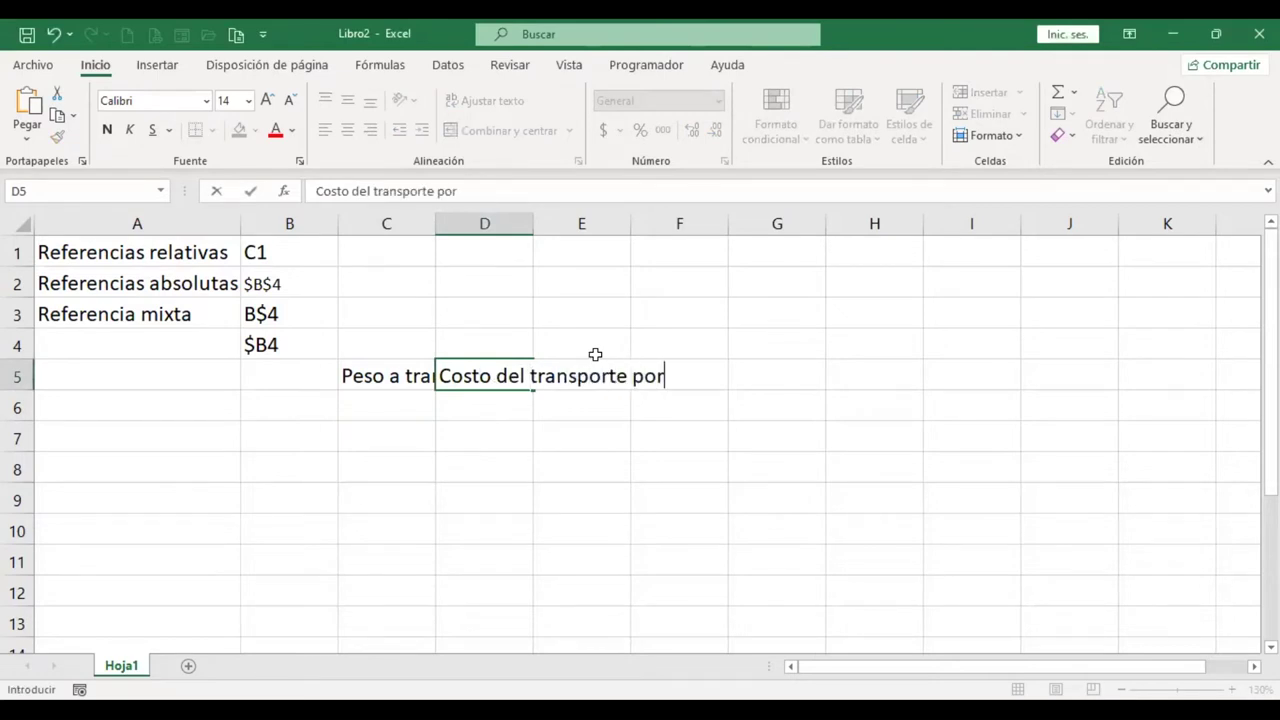
text(kilo)
key(Return)
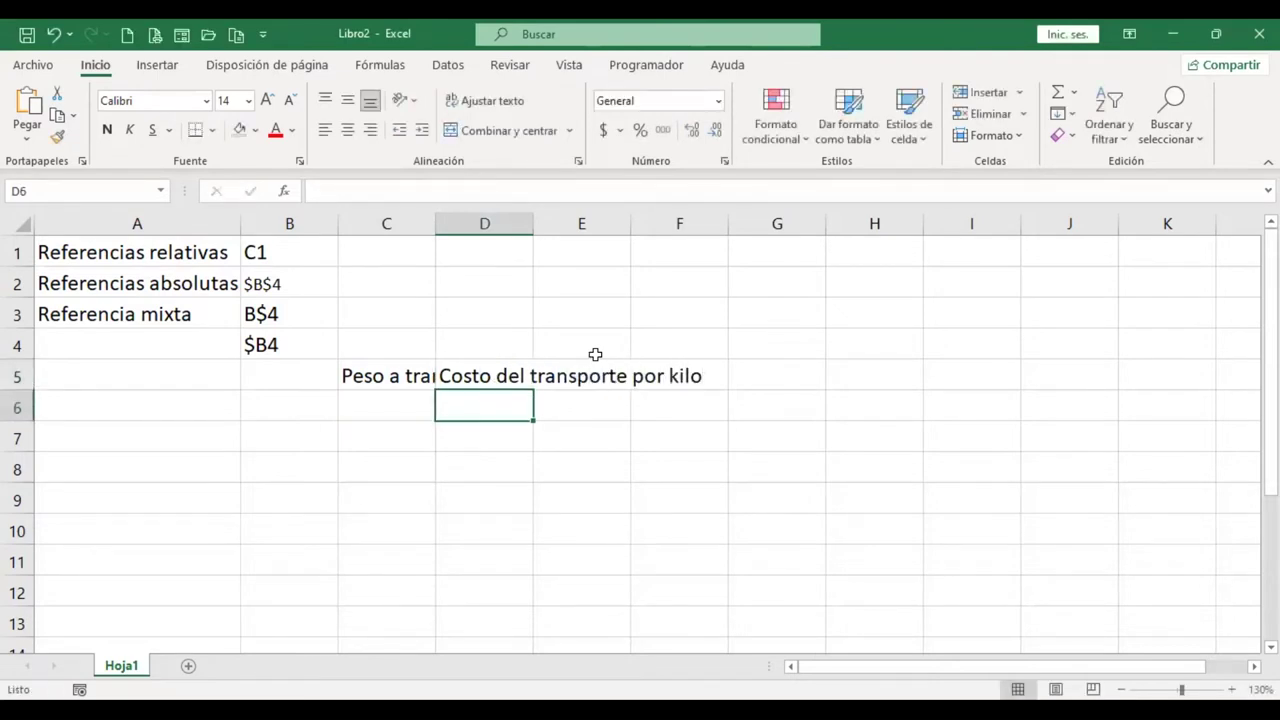
double_click(435, 218)
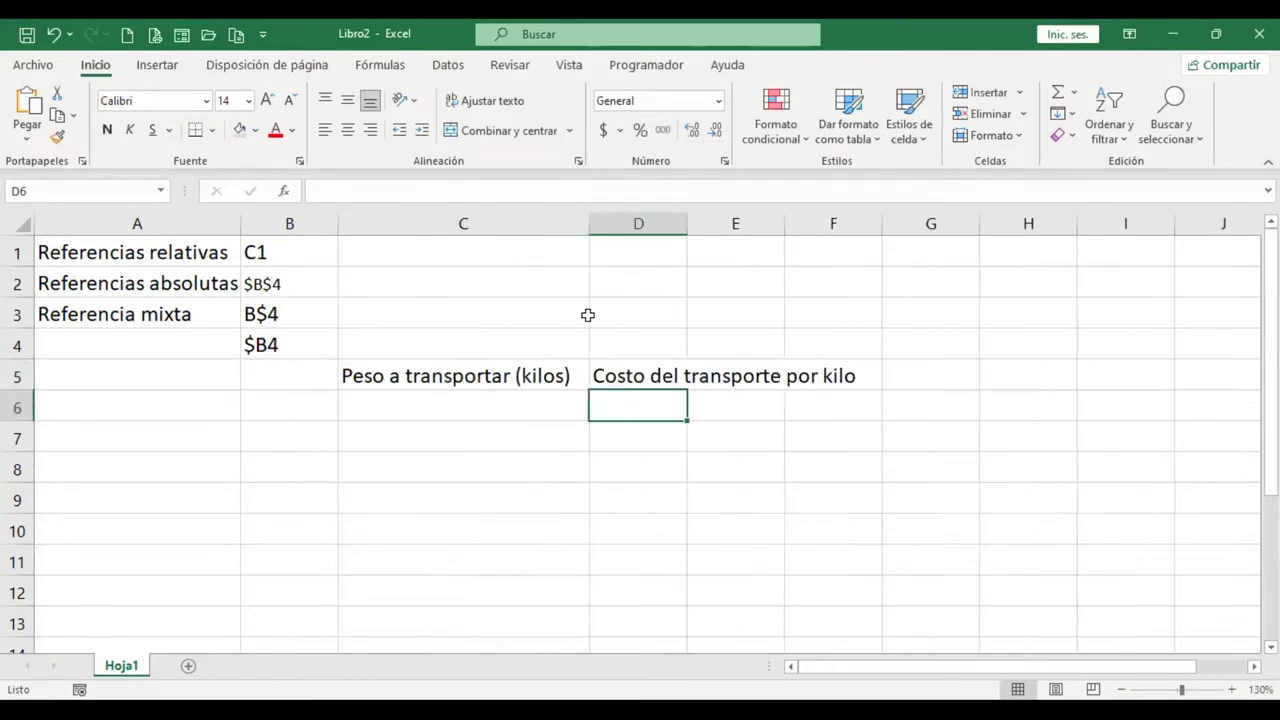
key(ctrl+z)
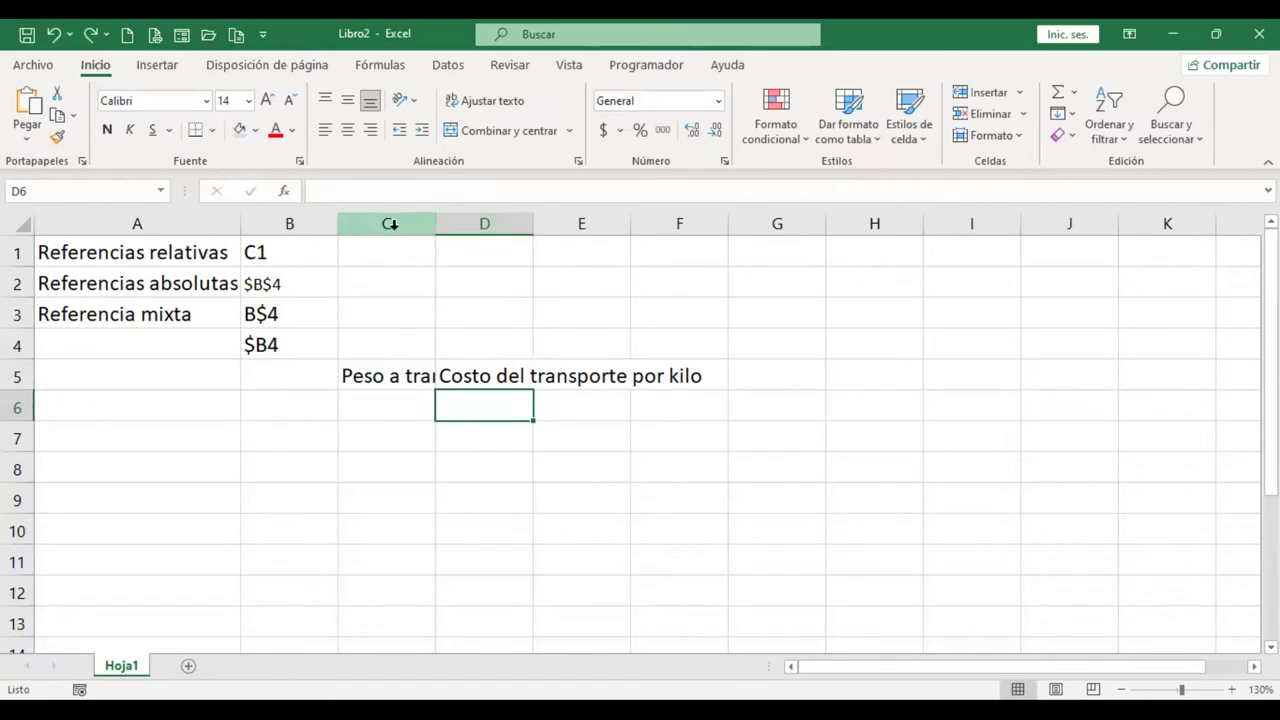
drag(390, 224, 531, 232)
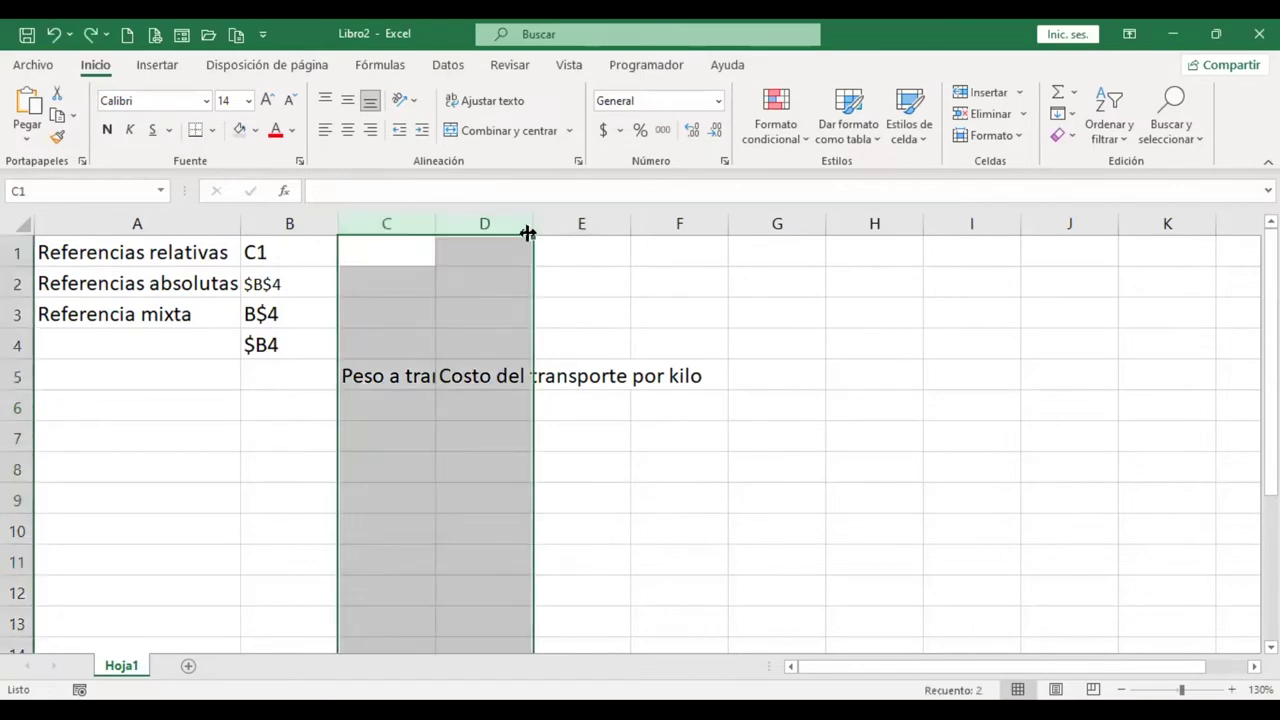
Step: Widen columns C and D, wrap the weight heading in C5, and fit row 5 to it
drag(531, 232, 580, 234)
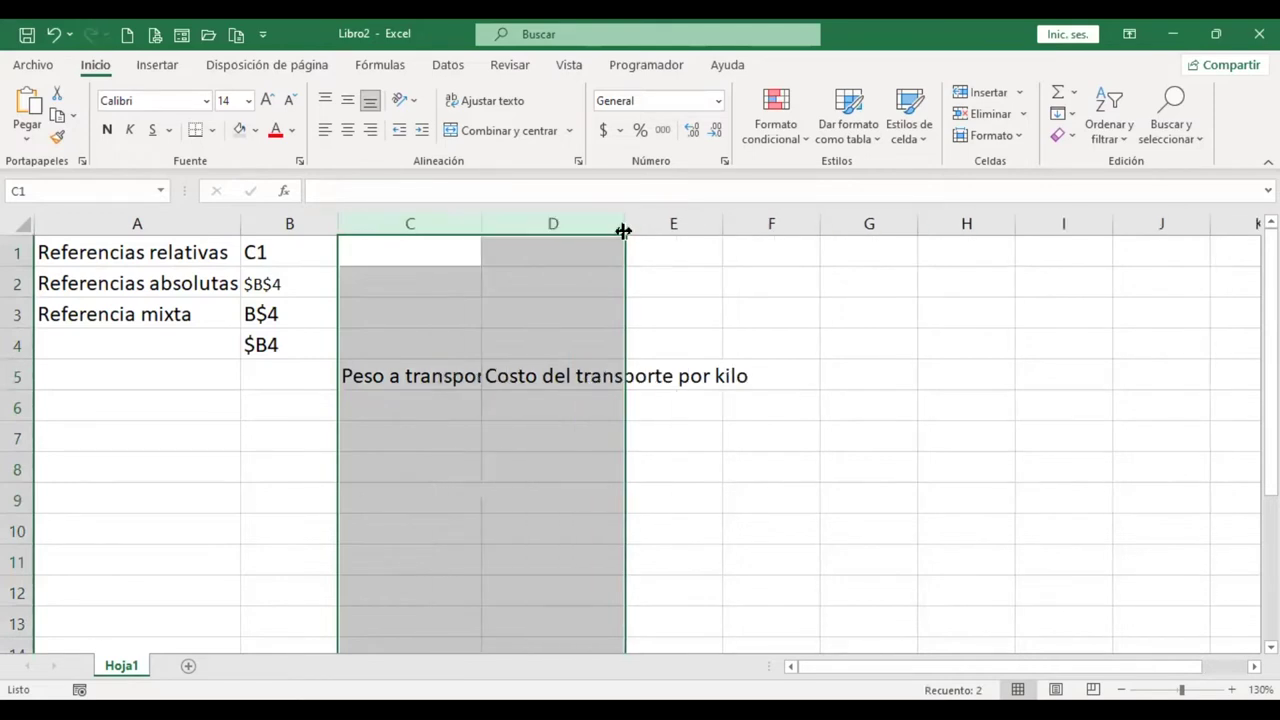
drag(625, 231, 645, 231)
click(439, 370)
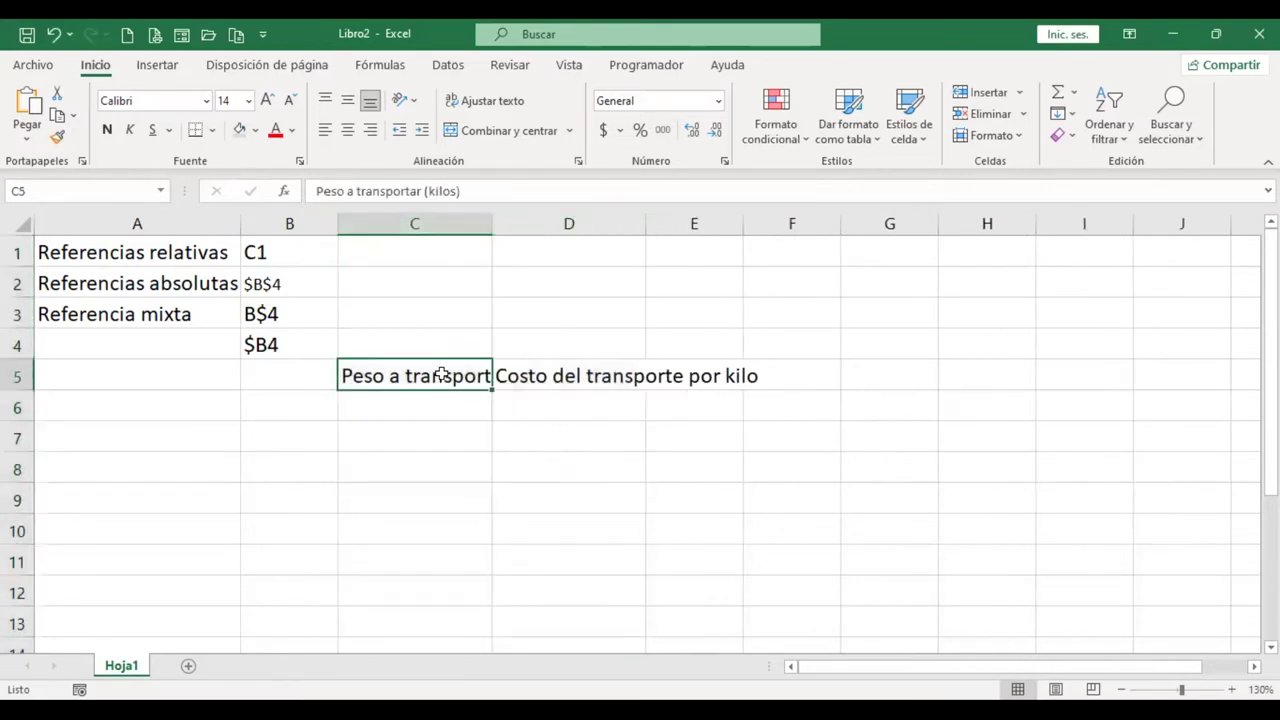
click(487, 104)
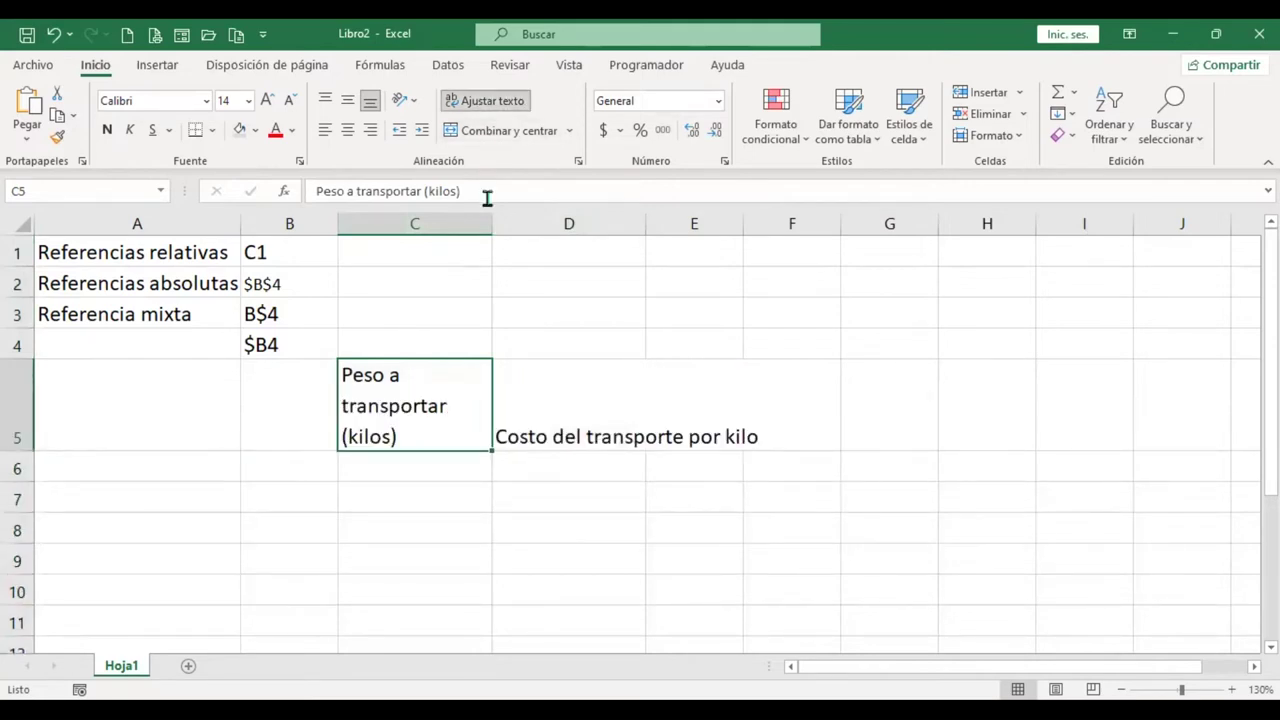
drag(491, 221, 528, 221)
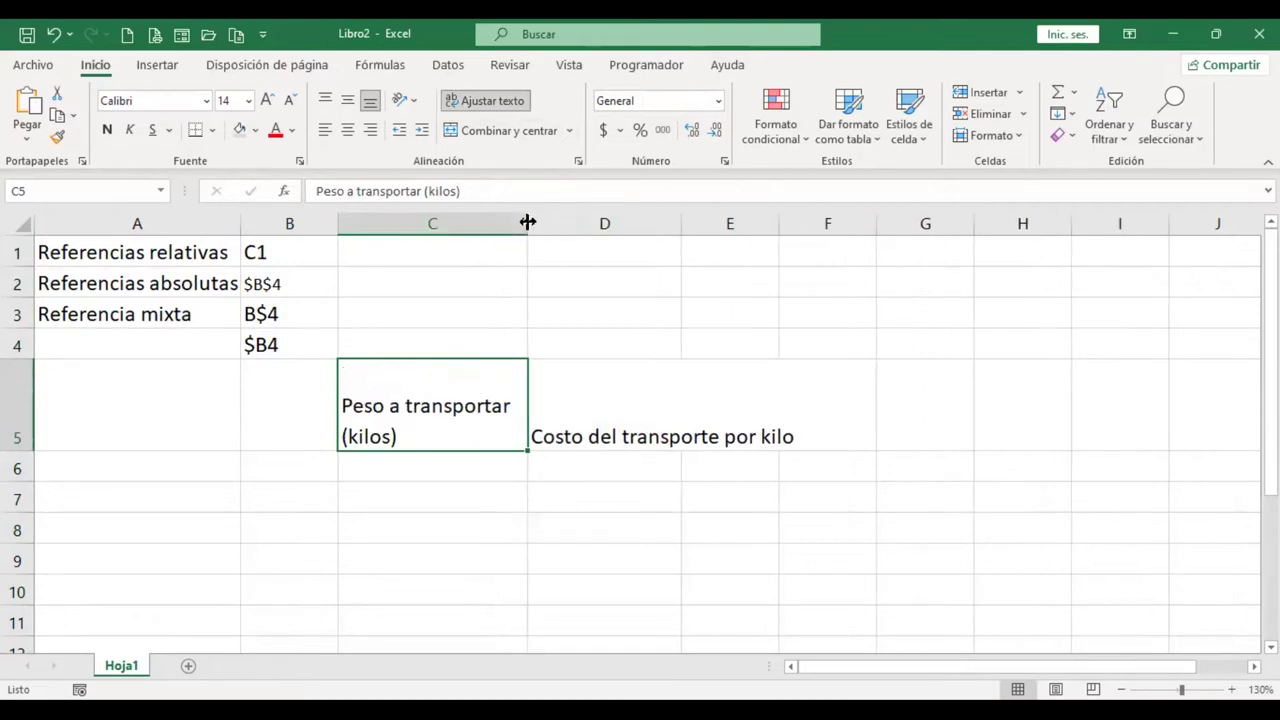
double_click(27, 449)
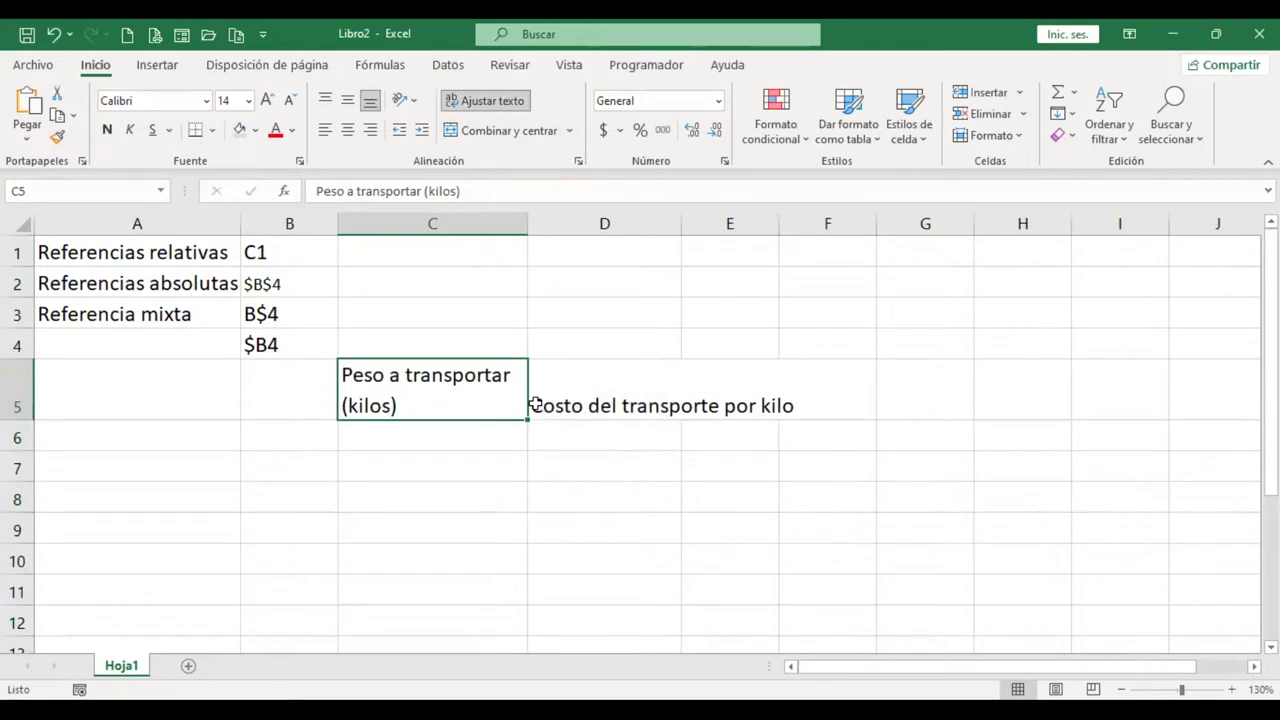
Step: Wrap the cost-per-kilo heading in D5, widen column D, and autofit row 5
click(658, 392)
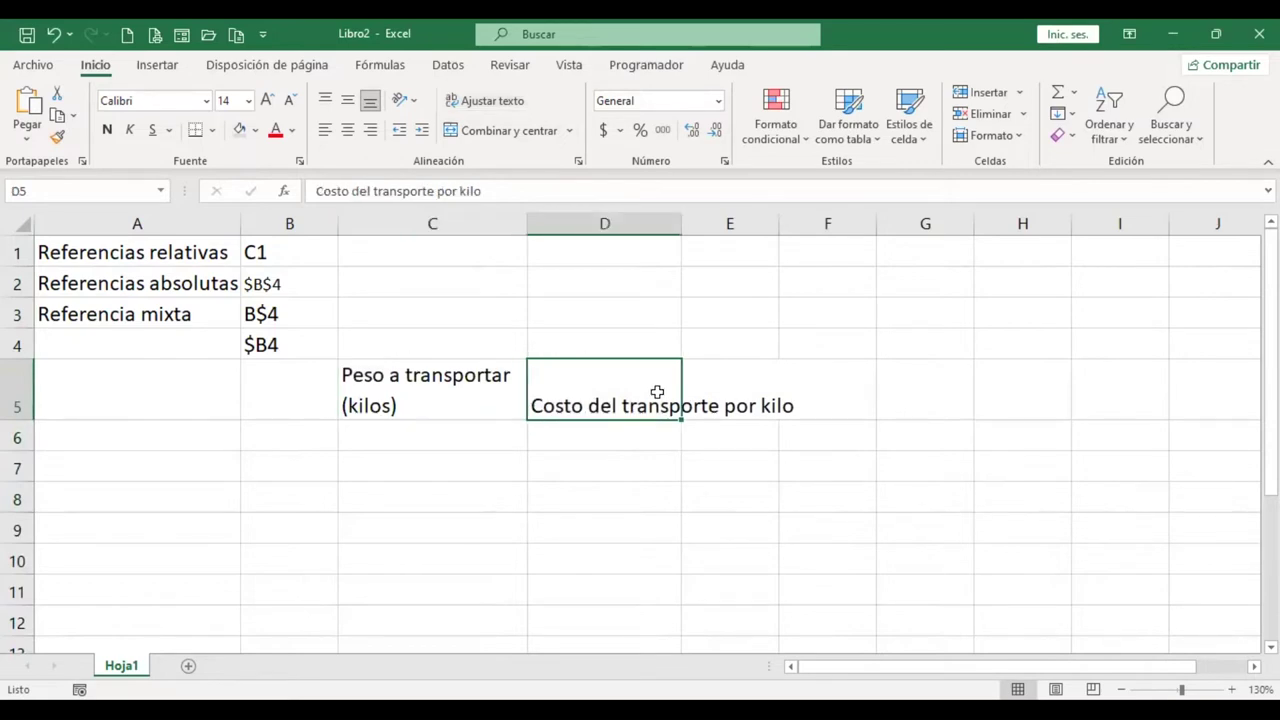
click(492, 104)
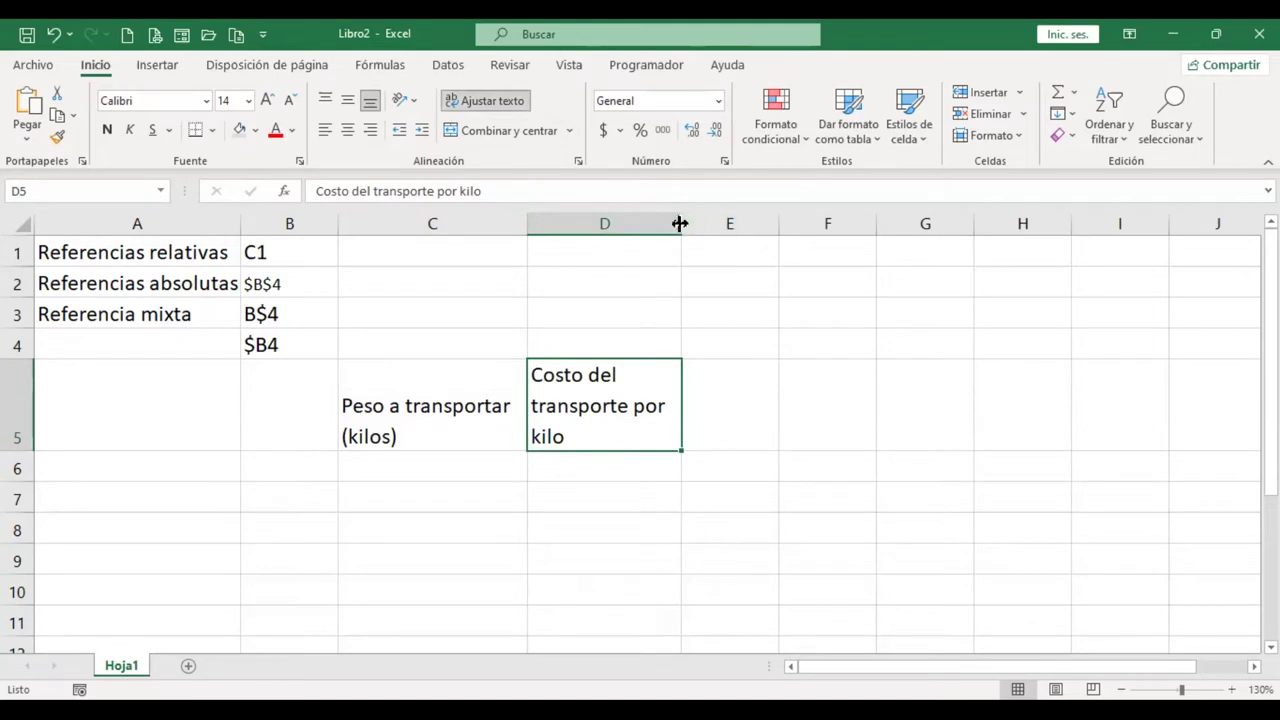
drag(680, 224, 713, 224)
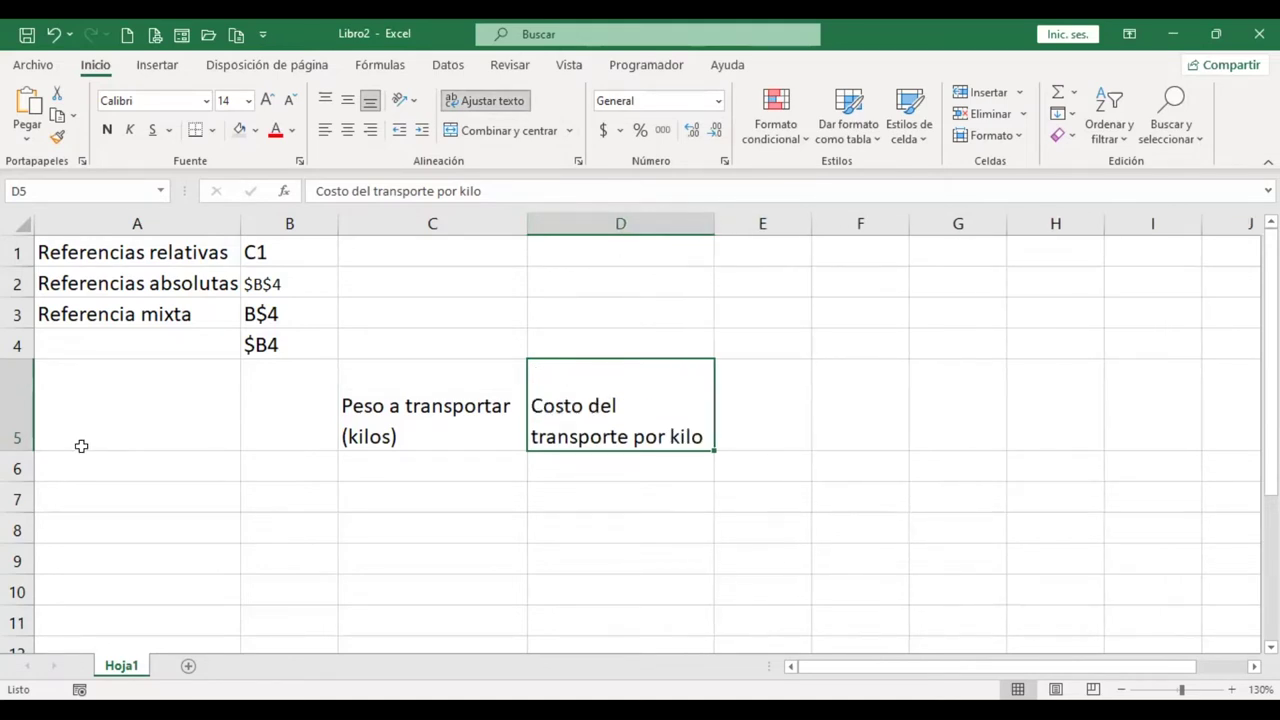
double_click(27, 451)
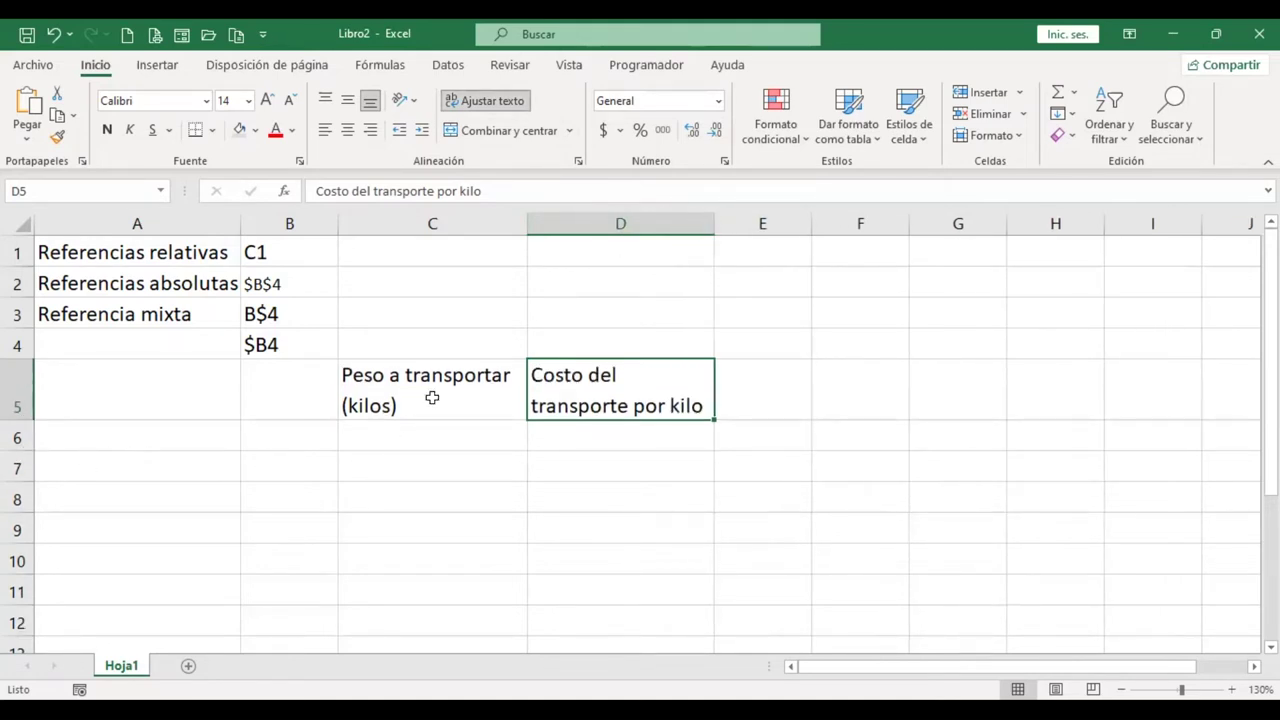
drag(440, 400, 557, 397)
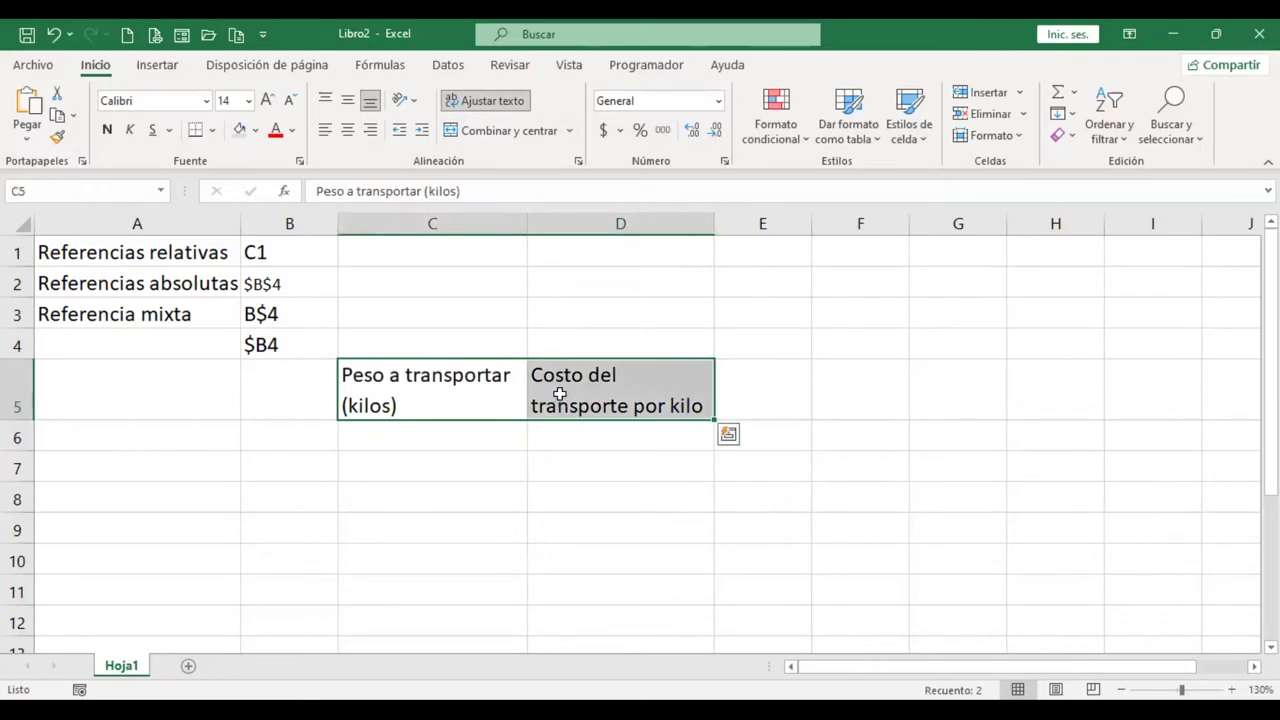
Step: Centre the C5:D5 headings both ways, add All Borders, and give them a grey fill
click(347, 130)
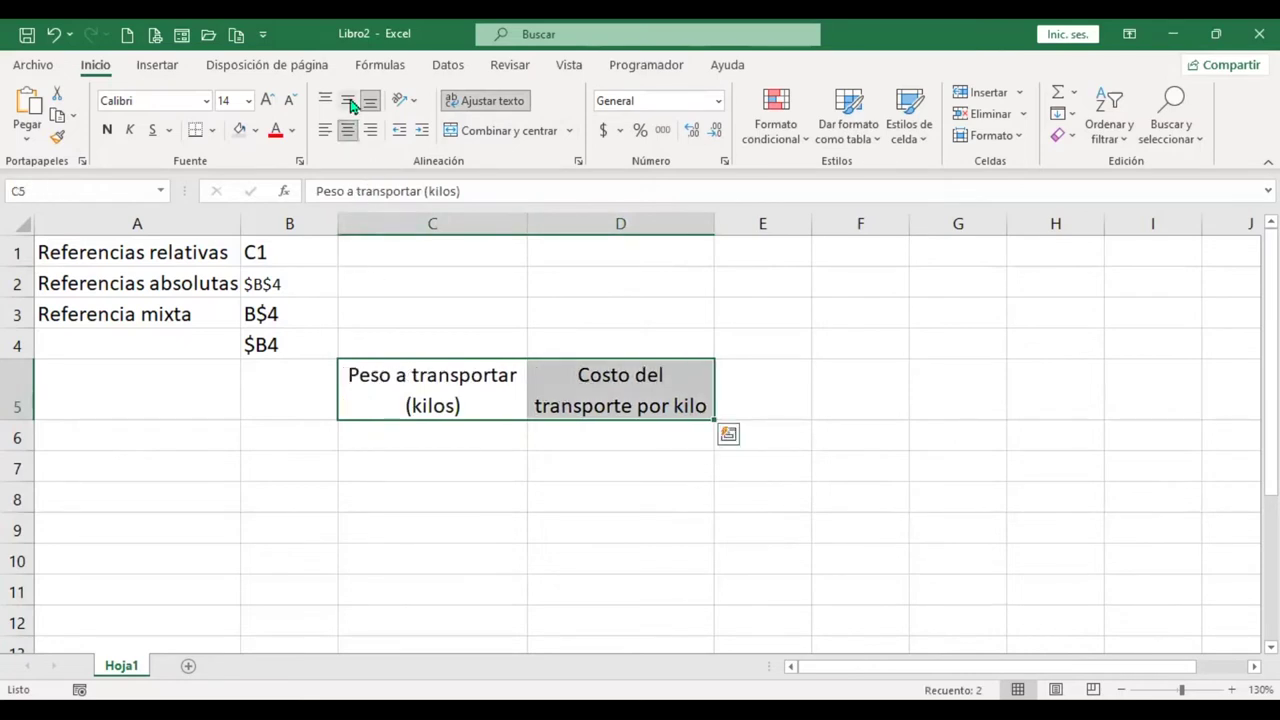
click(347, 100)
click(211, 131)
click(273, 312)
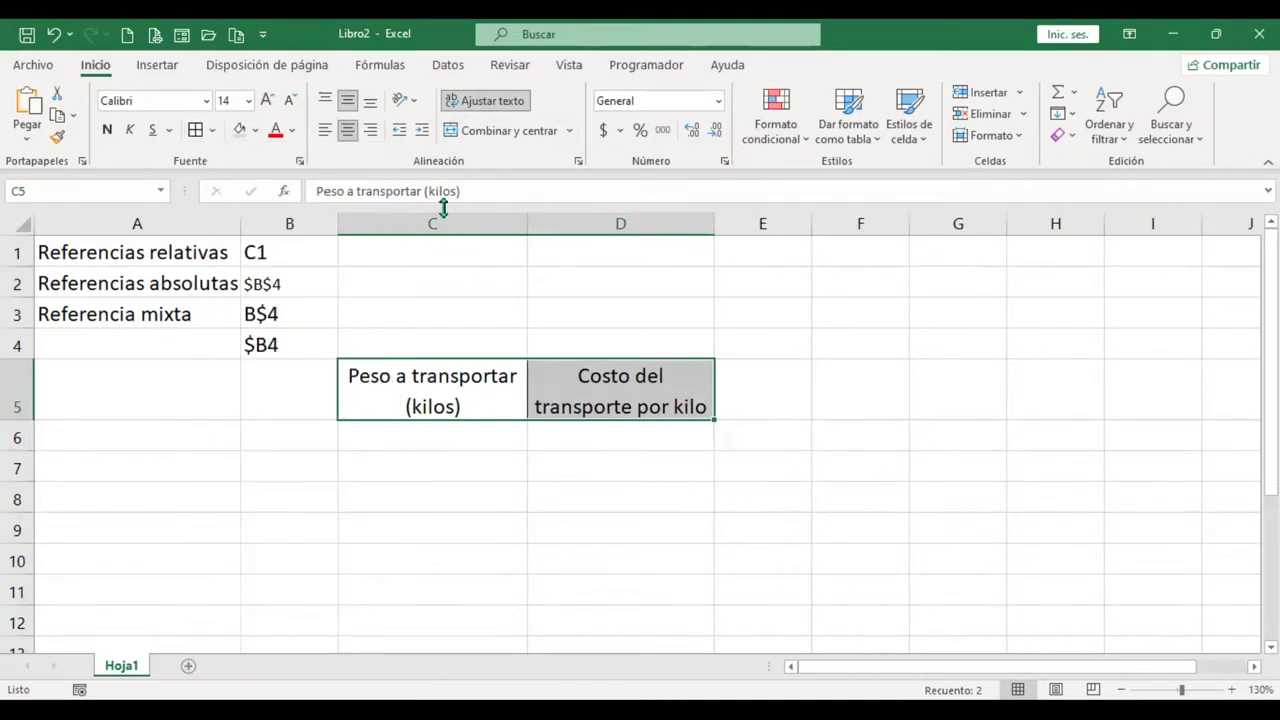
click(239, 138)
Step: Fill C6:D6 light green and enter 'Distancia a recorrer (km)' in C8
click(500, 440)
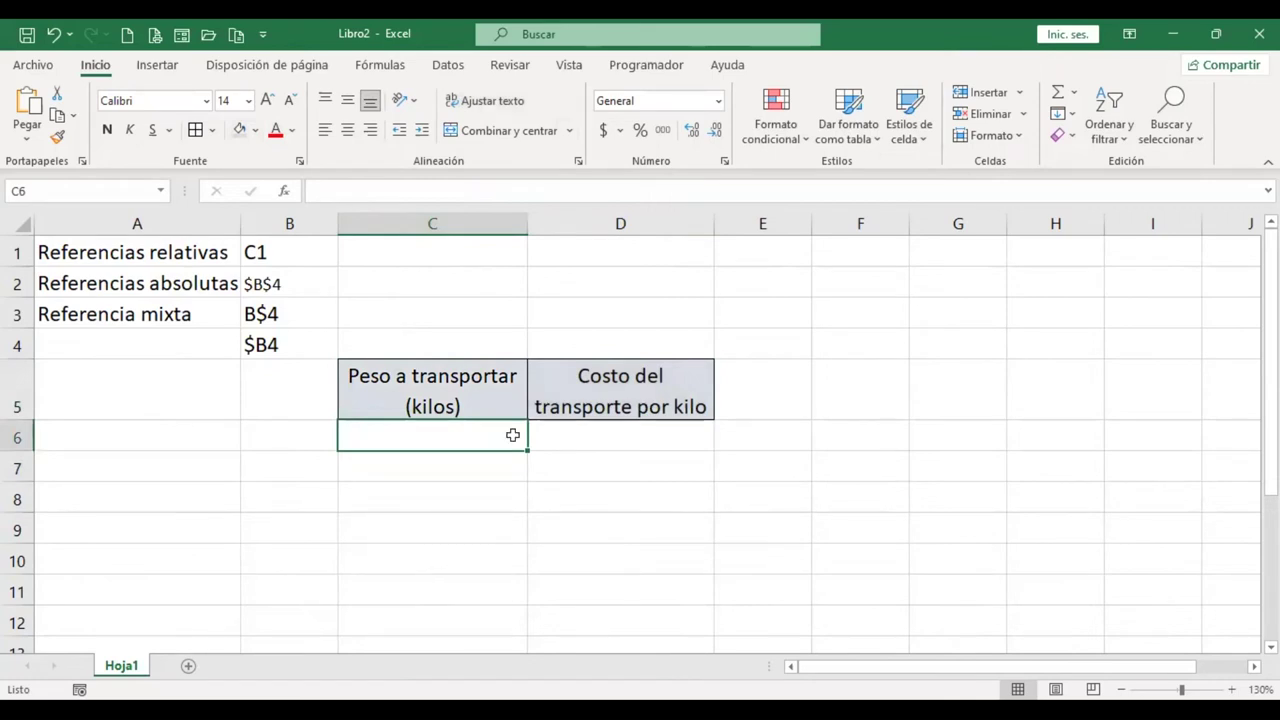
drag(512, 435, 560, 436)
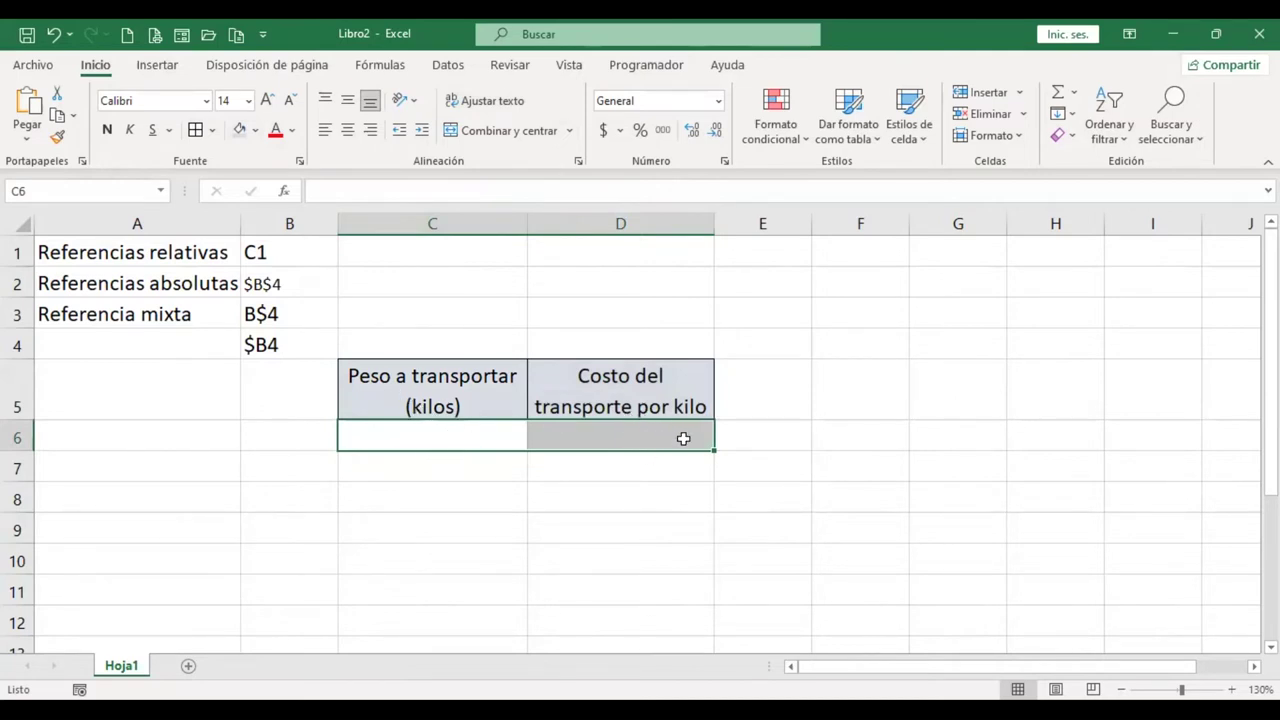
click(256, 131)
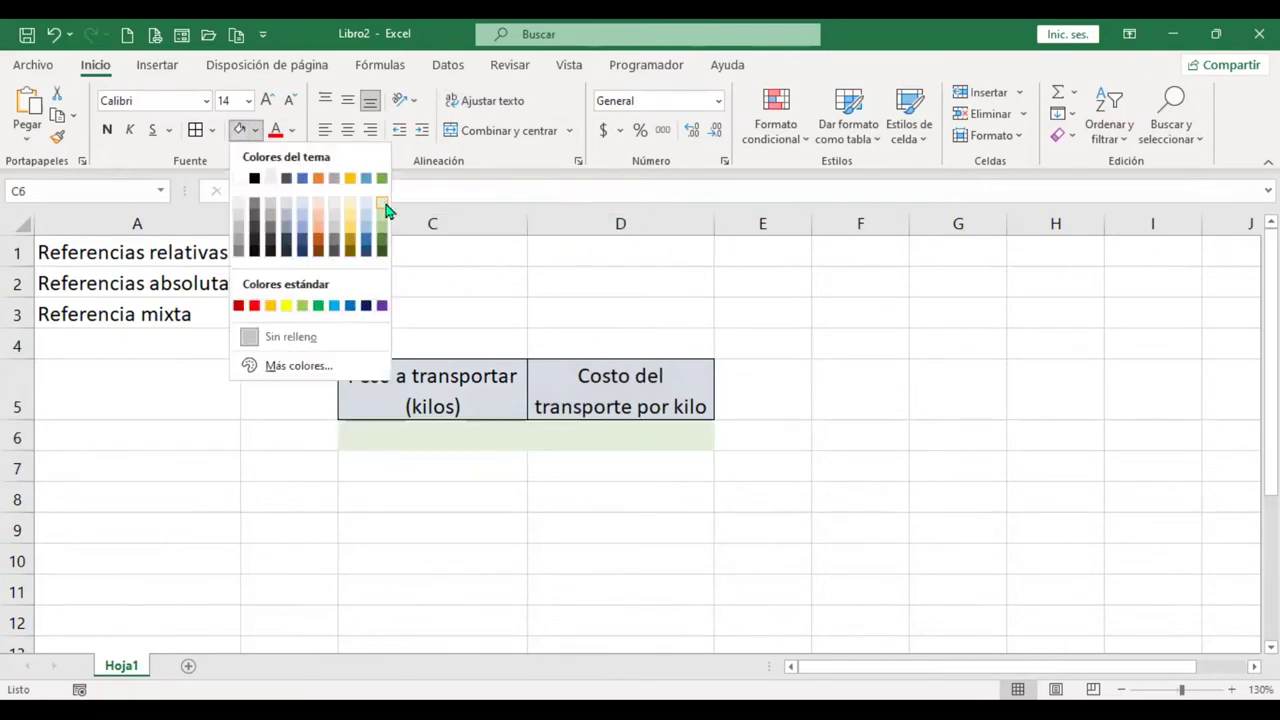
click(383, 202)
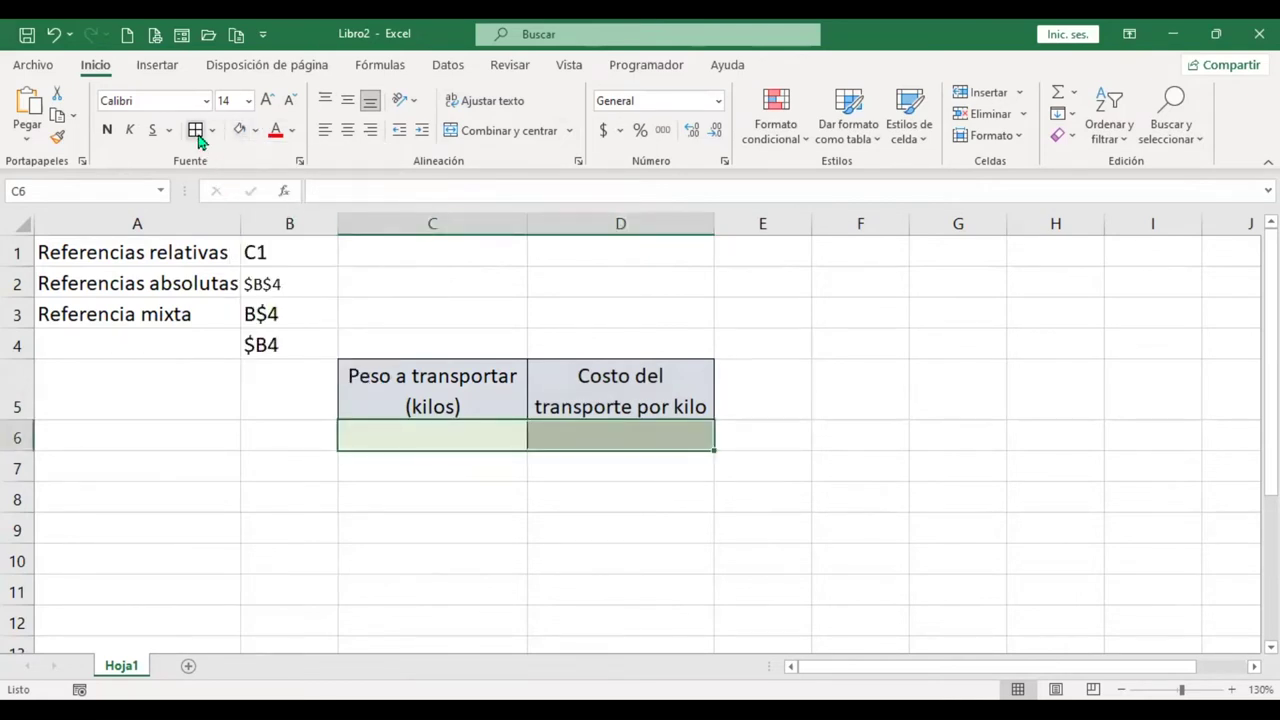
drag(510, 436, 608, 440)
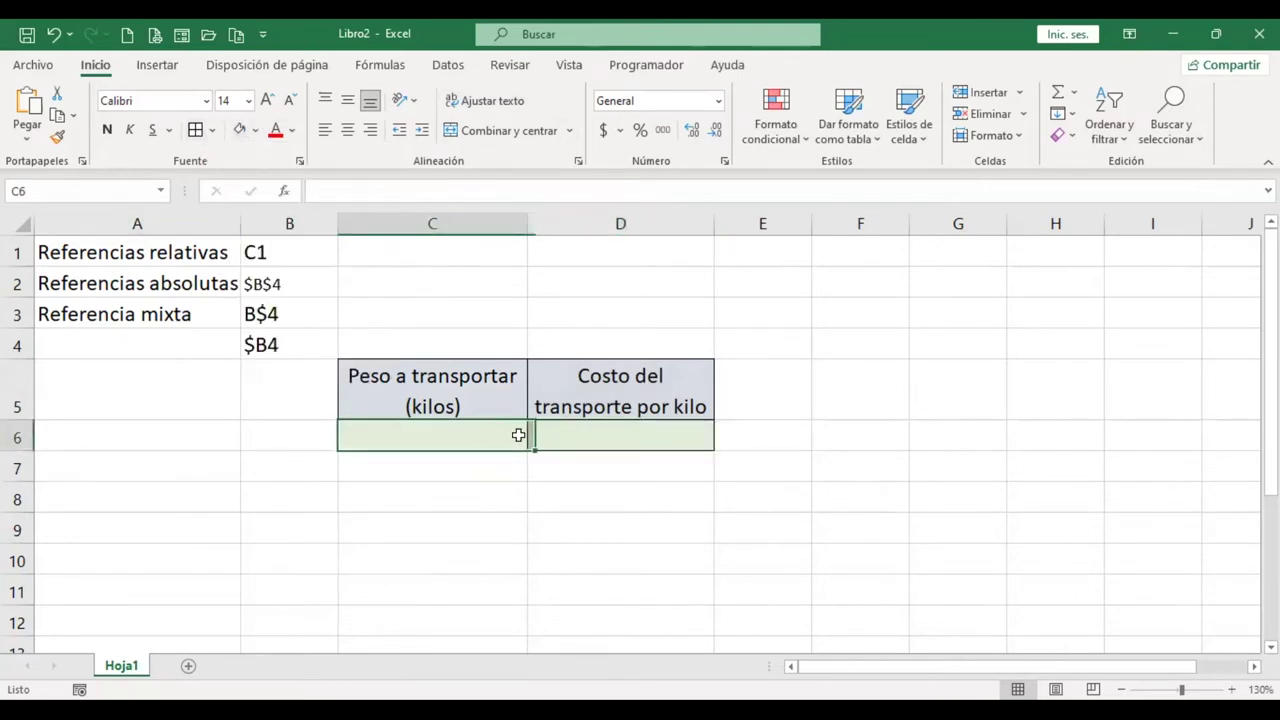
click(457, 492)
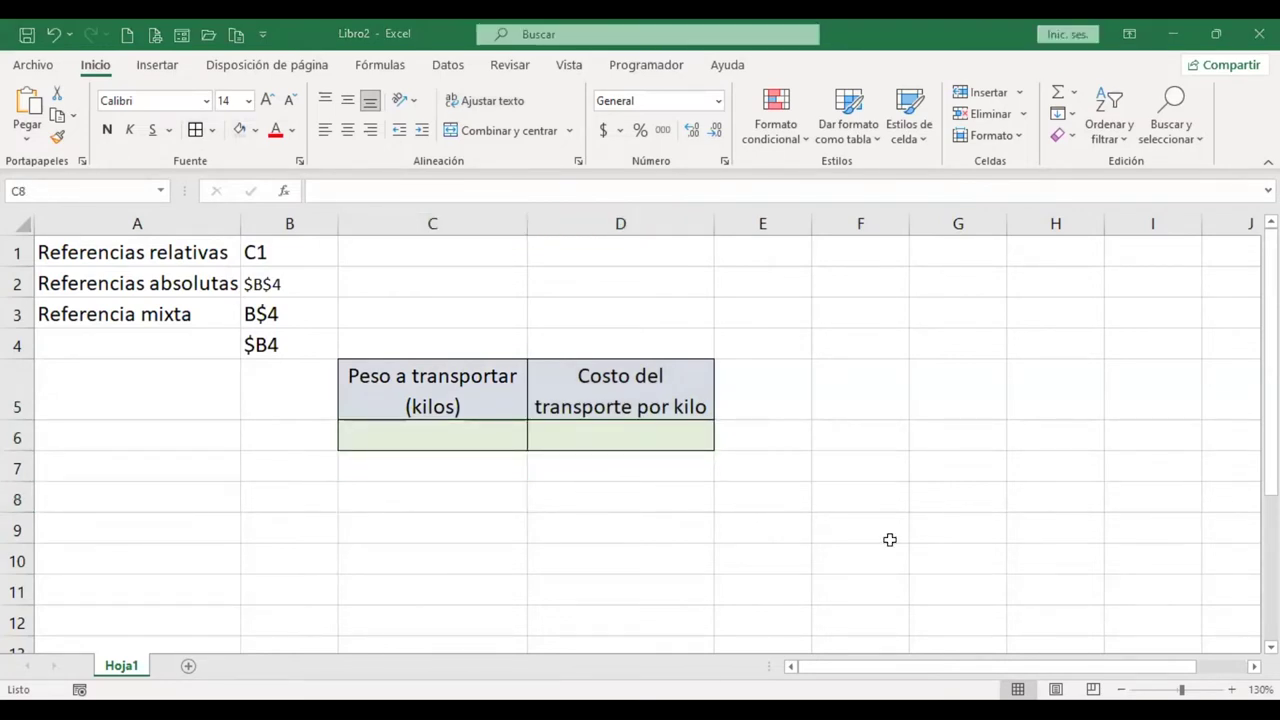
text(Distancia a recorrer)
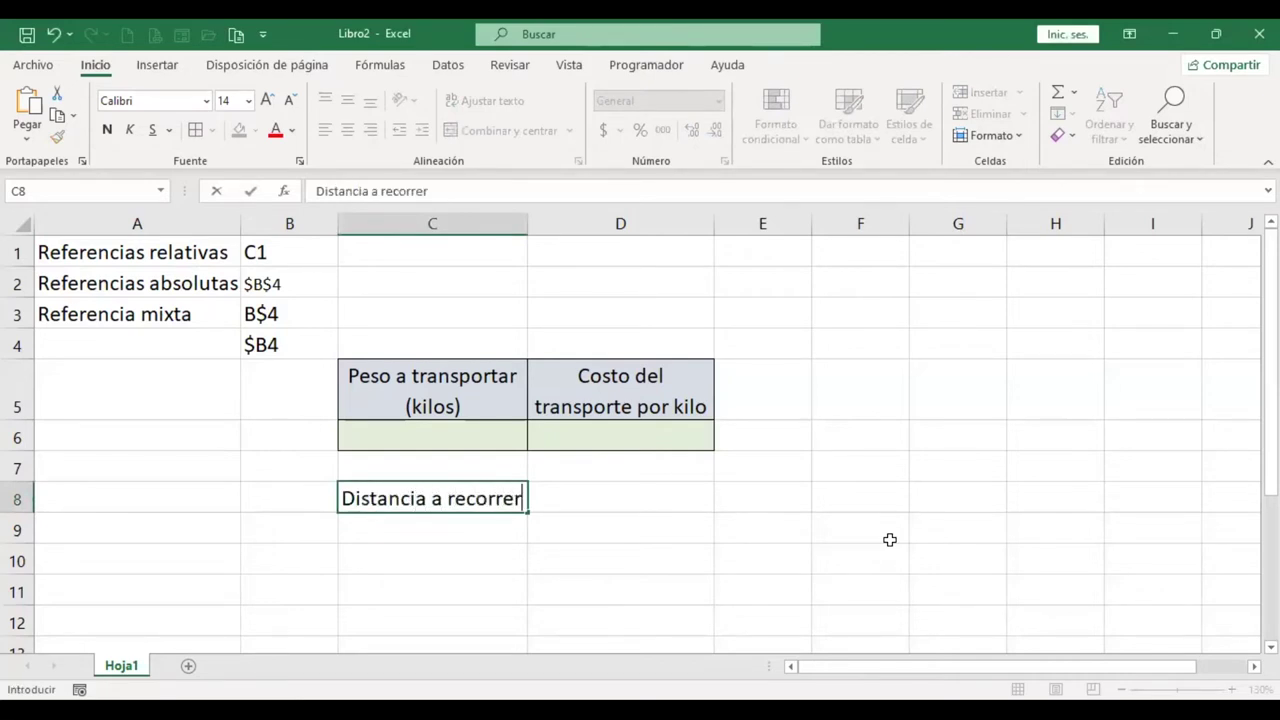
text( (km))
Step: Wrap the 'Distancia a recorrer (km)' label in C8 and centre it horizontally and vertically
key(Return)
key(Up)
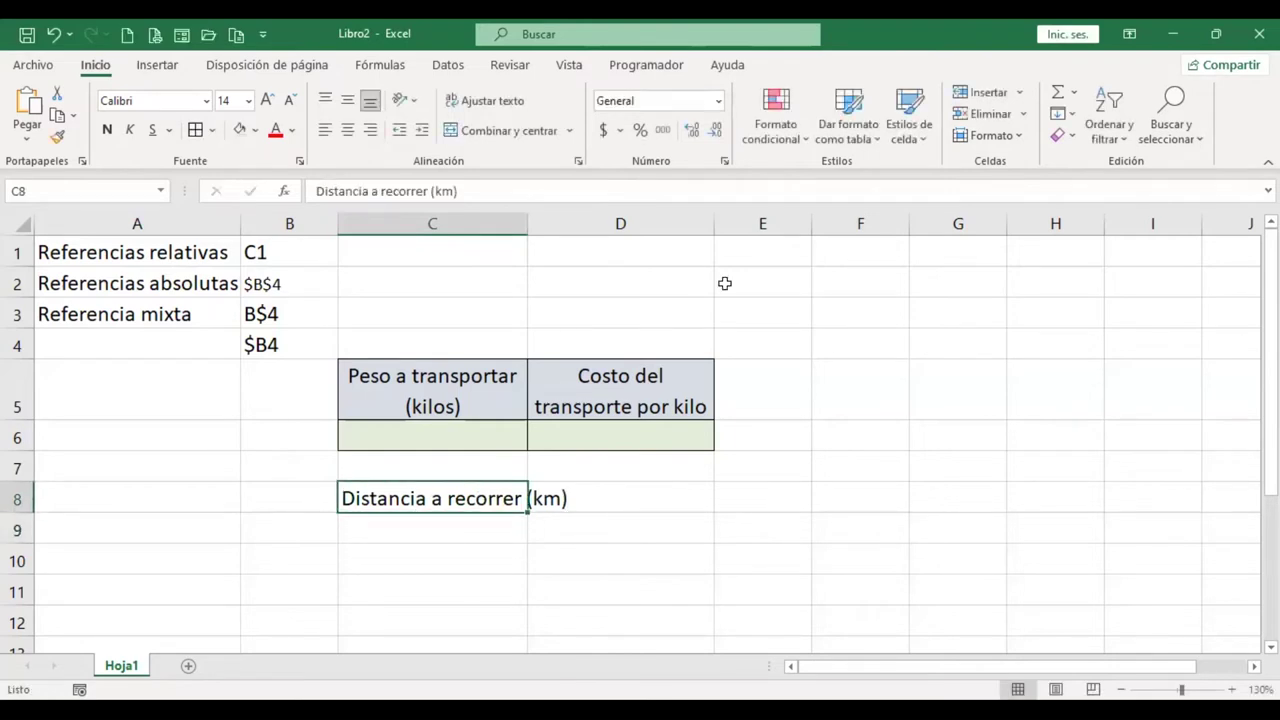
click(515, 104)
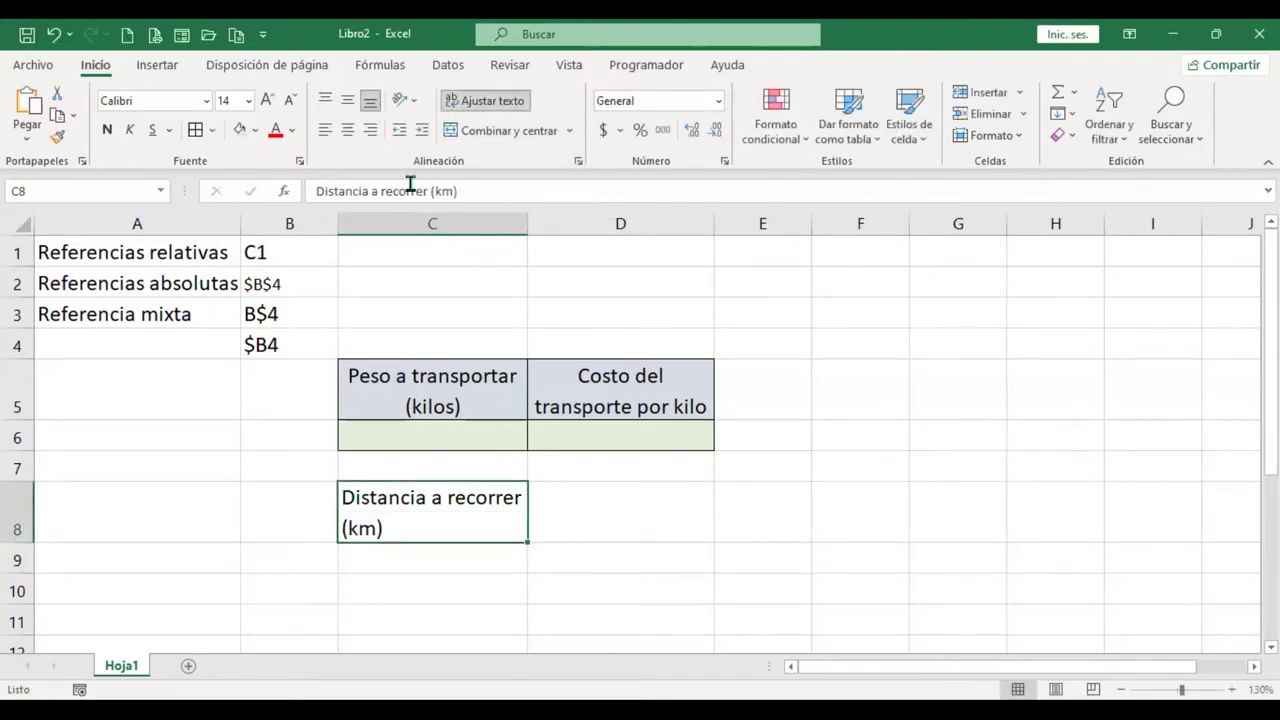
click(348, 133)
click(347, 100)
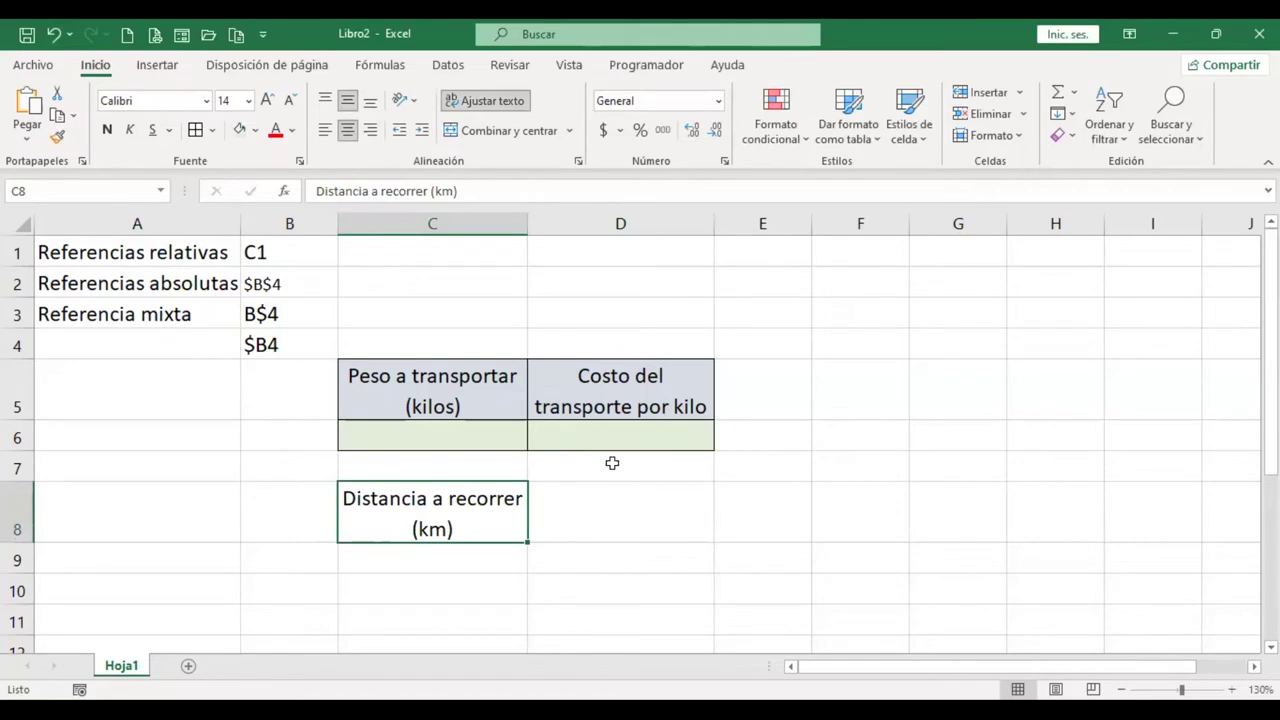
Step: Enter 'Costo del transporte' in D8, widen column D slightly, and centre the heading
click(631, 523)
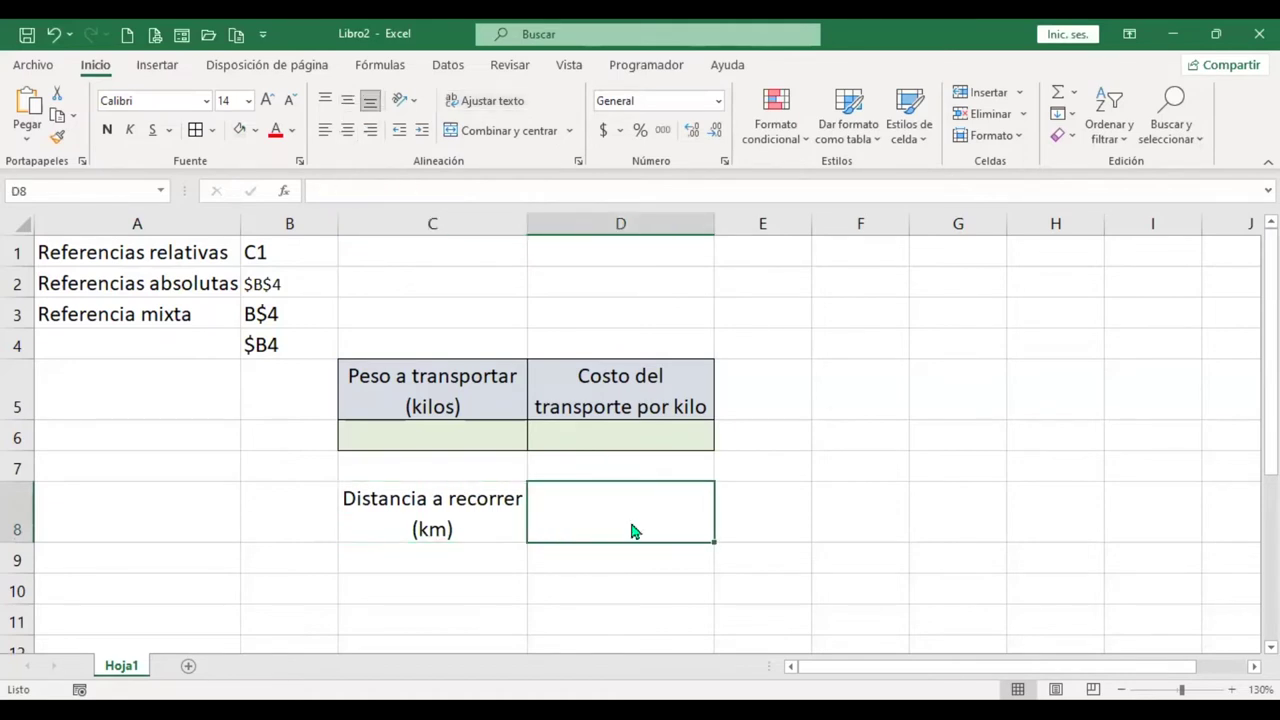
text(Costo del transporte)
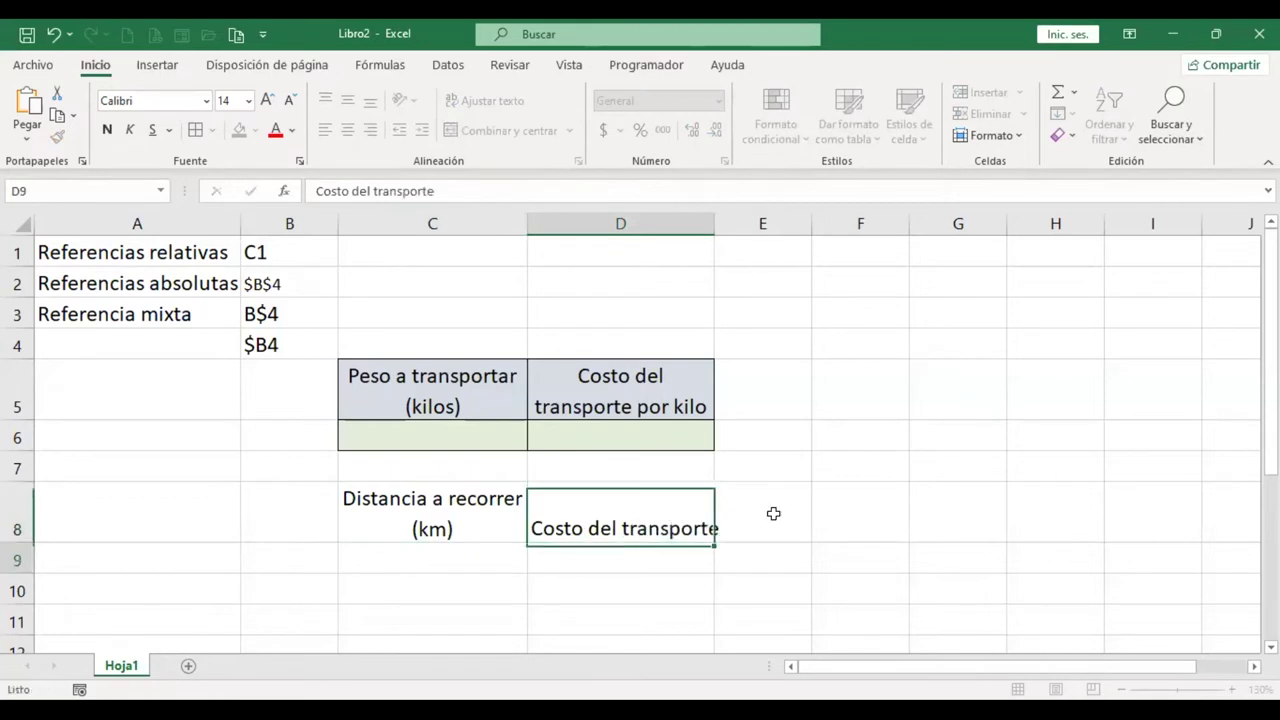
key(Return)
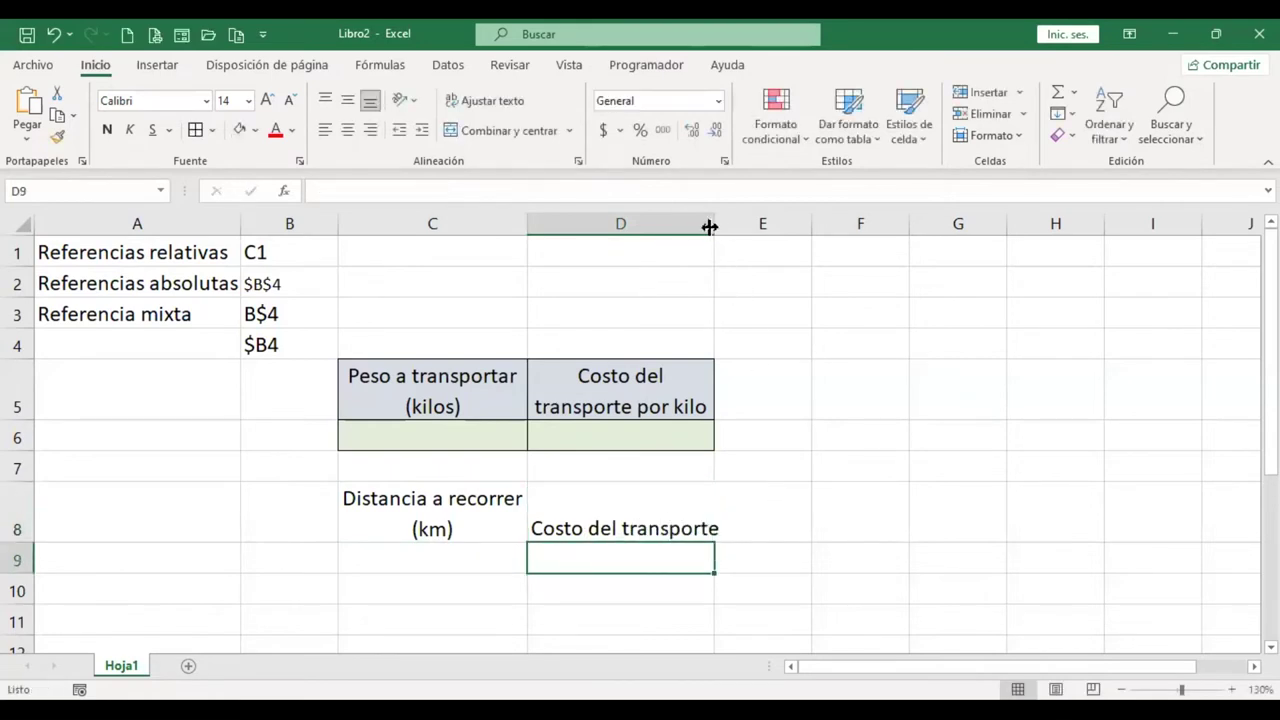
double_click(709, 227)
key(ctrl+z)
drag(710, 227, 723, 227)
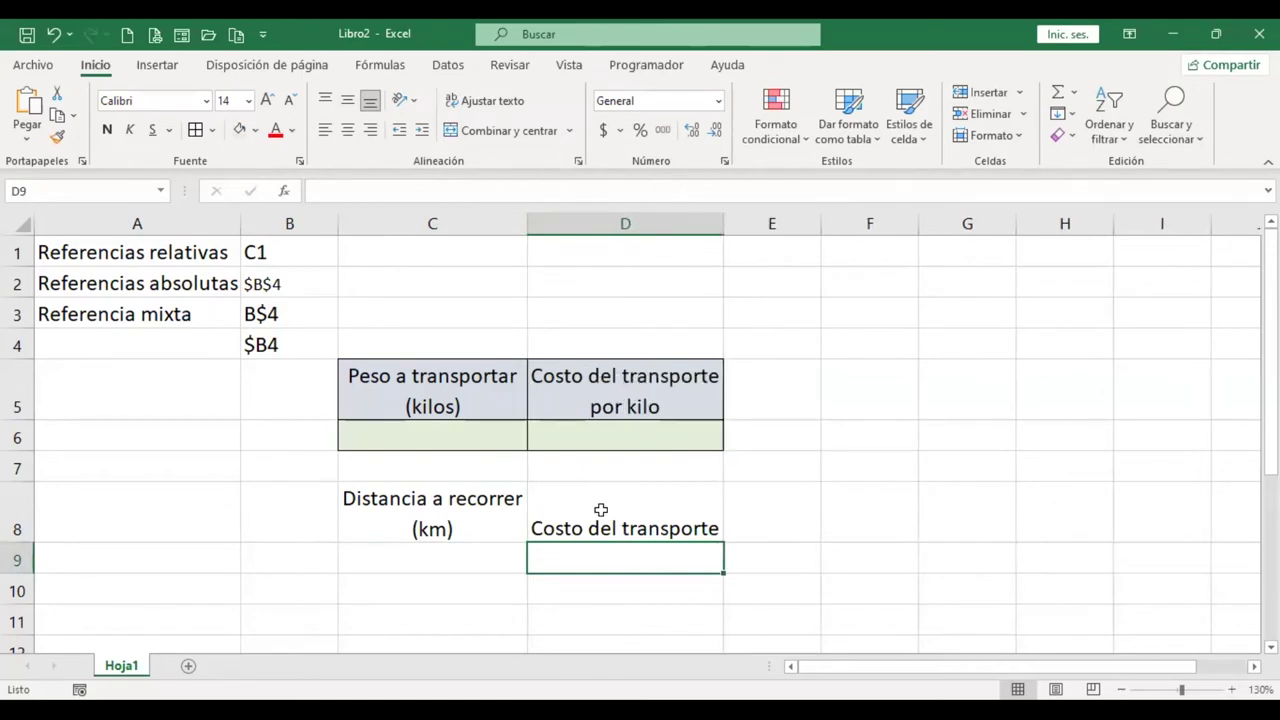
click(600, 510)
click(347, 130)
click(347, 100)
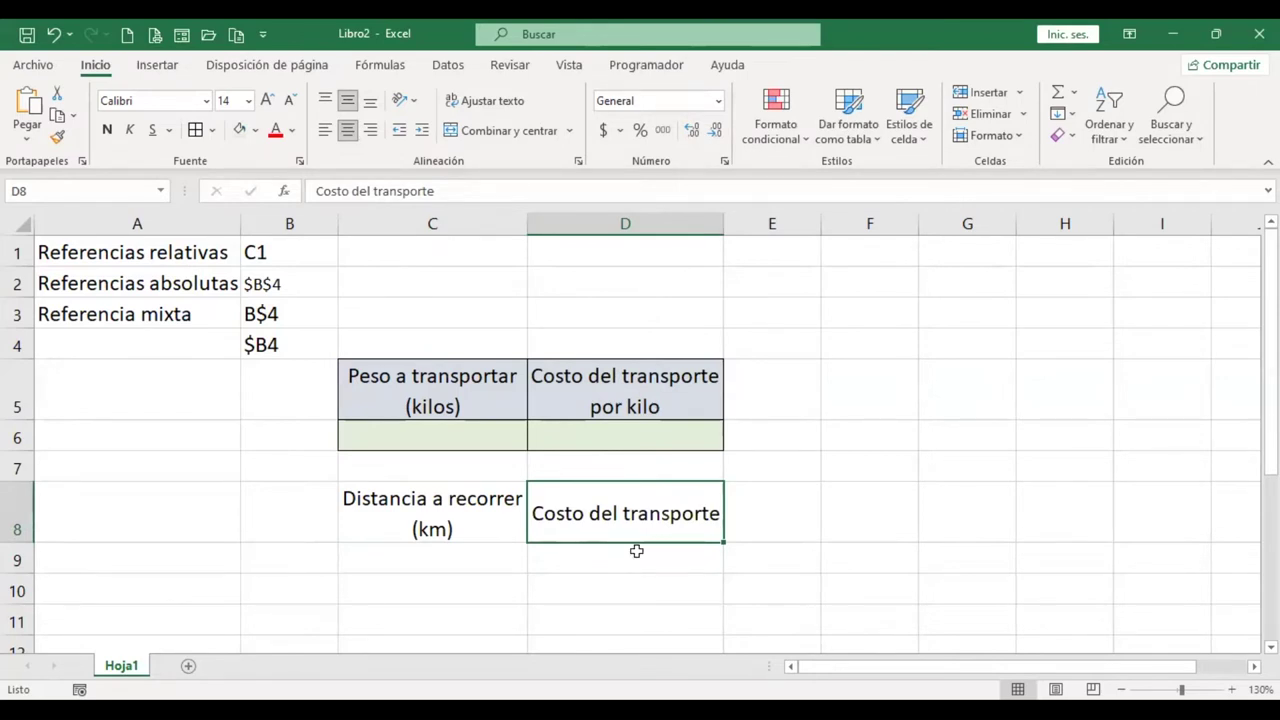
Step: Apply All Borders to the distance and cost table C8:D13
scroll(636, 550, down, 2)
mouse_move(432, 298)
mouse_down()
mouse_move(619, 423)
mouse_move(626, 457)
mouse_up()
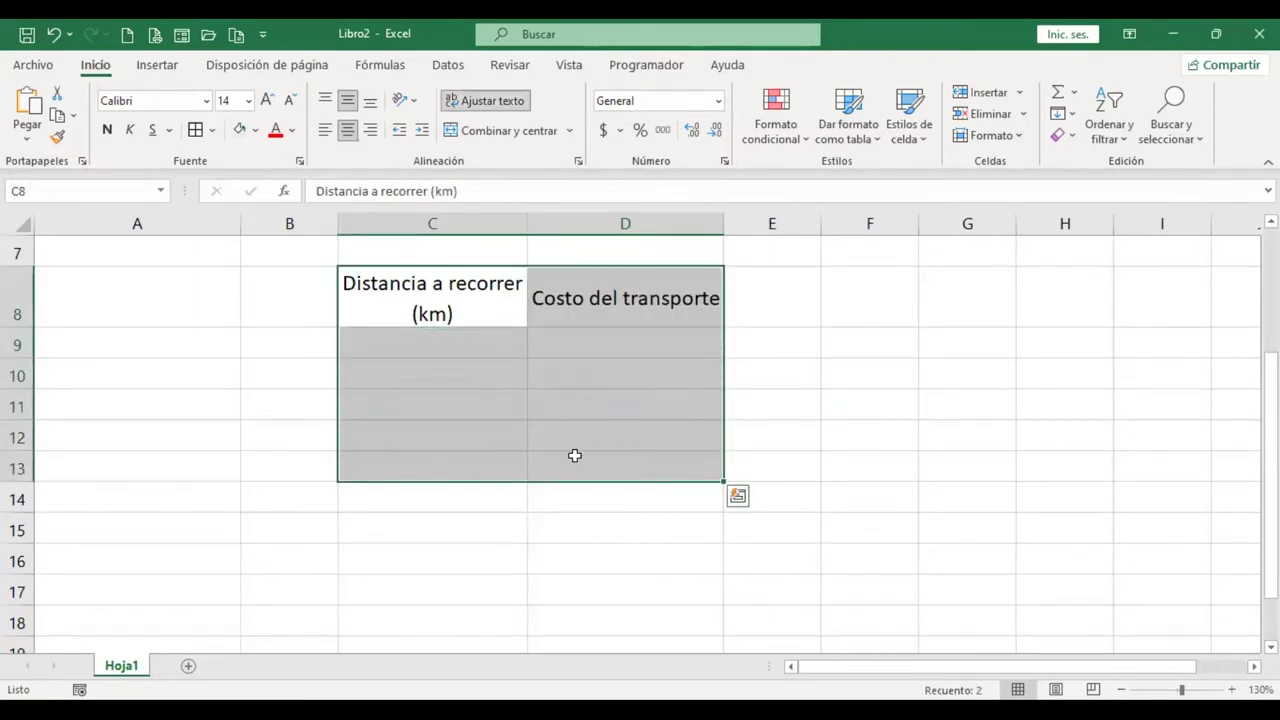
click(199, 124)
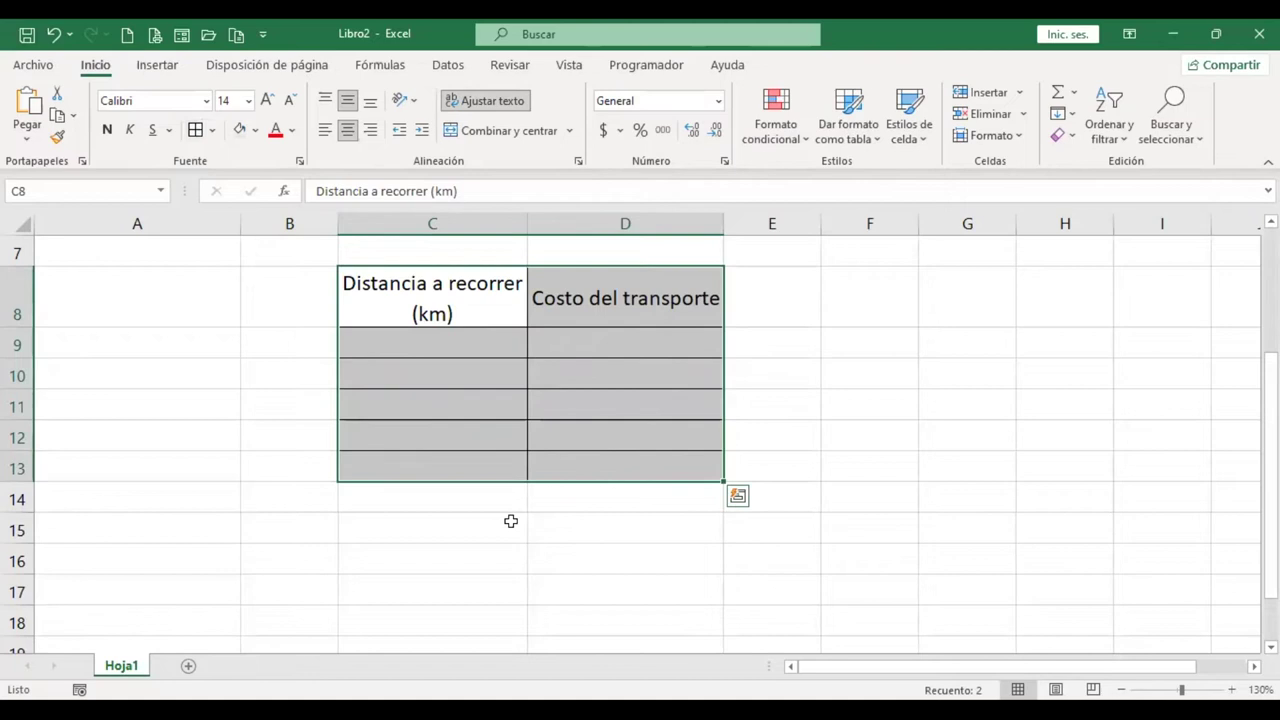
click(490, 352)
Step: Point out the formula inputs C6, D6, C9 and result cell D9, ending in C6
scroll(663, 411, up, 1)
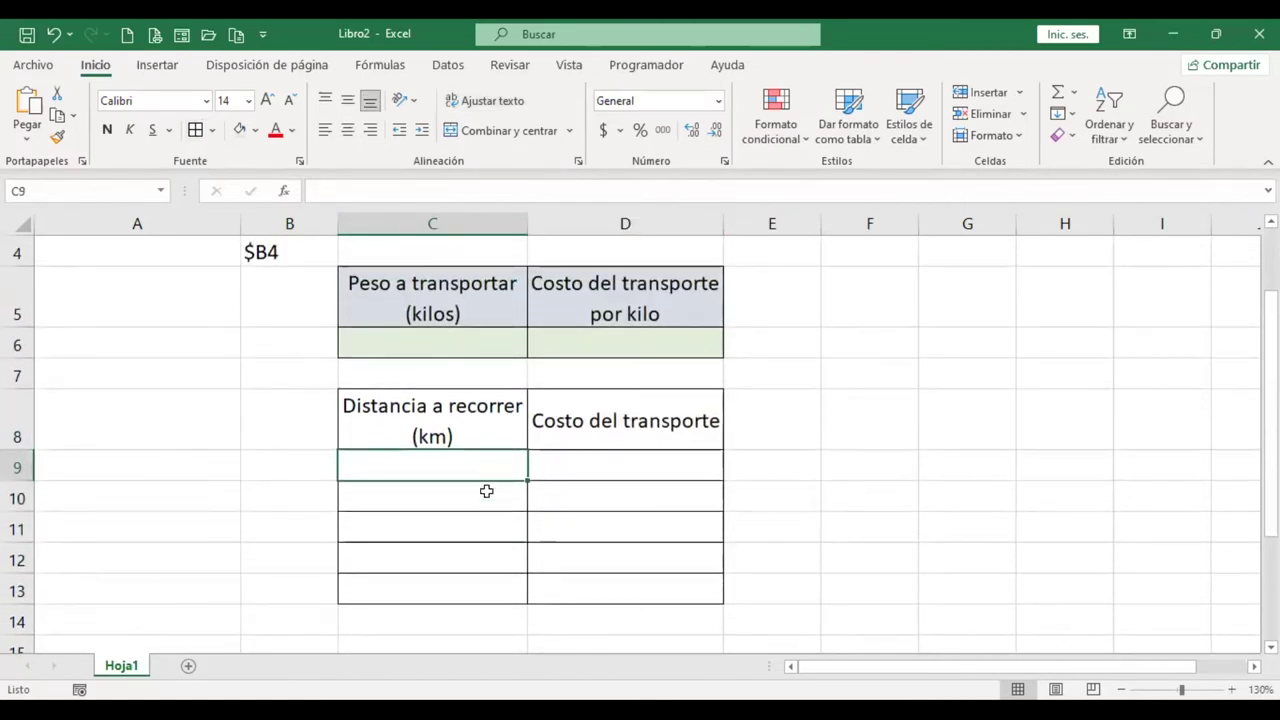
scroll(597, 551, up, 1)
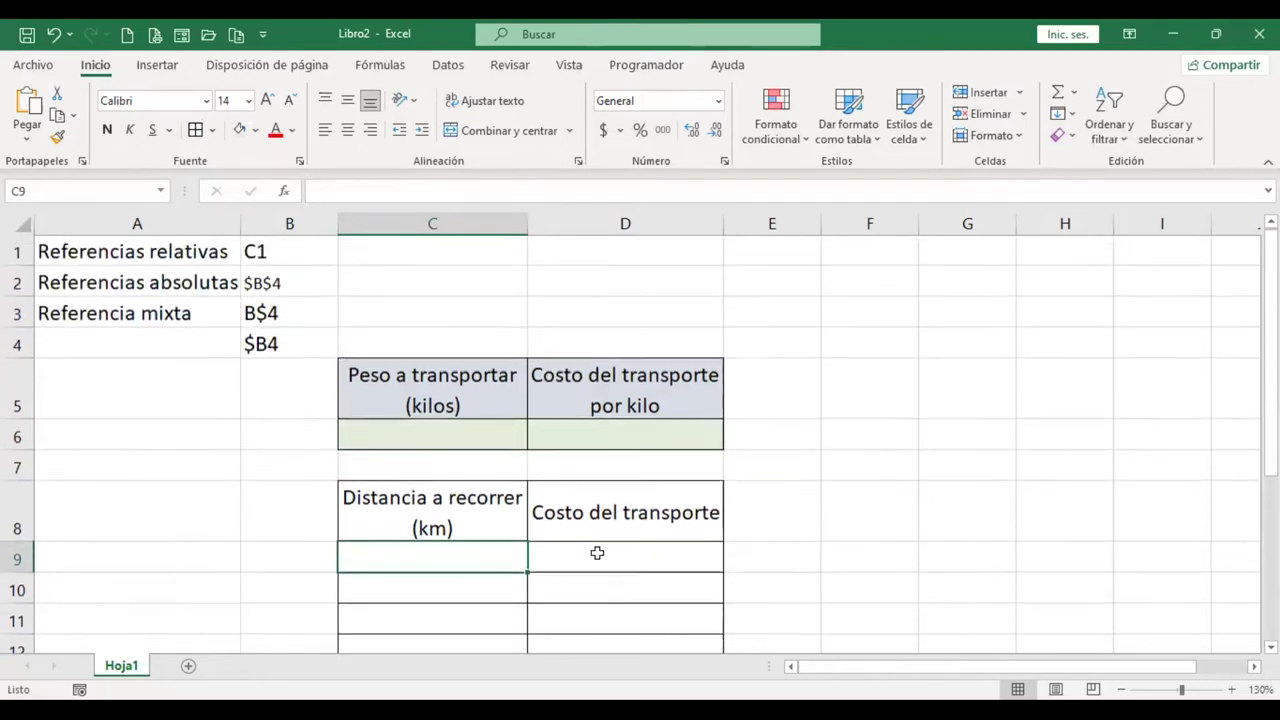
click(620, 564)
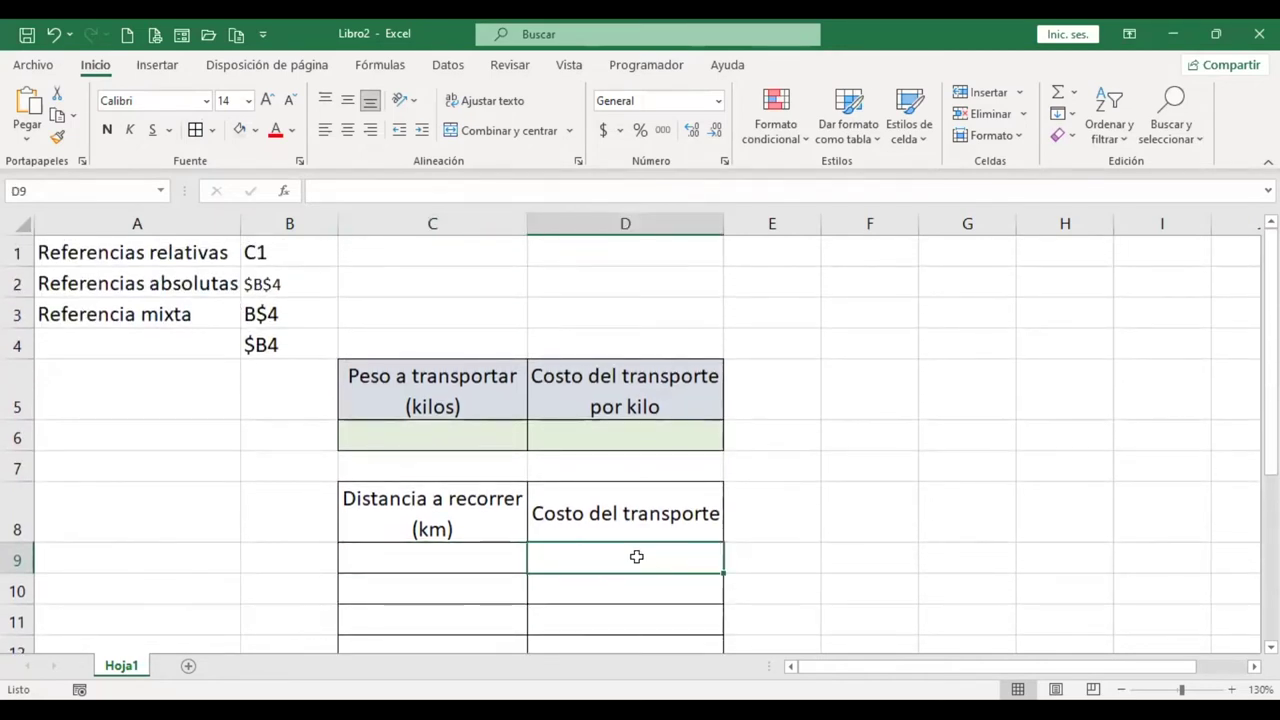
click(464, 432)
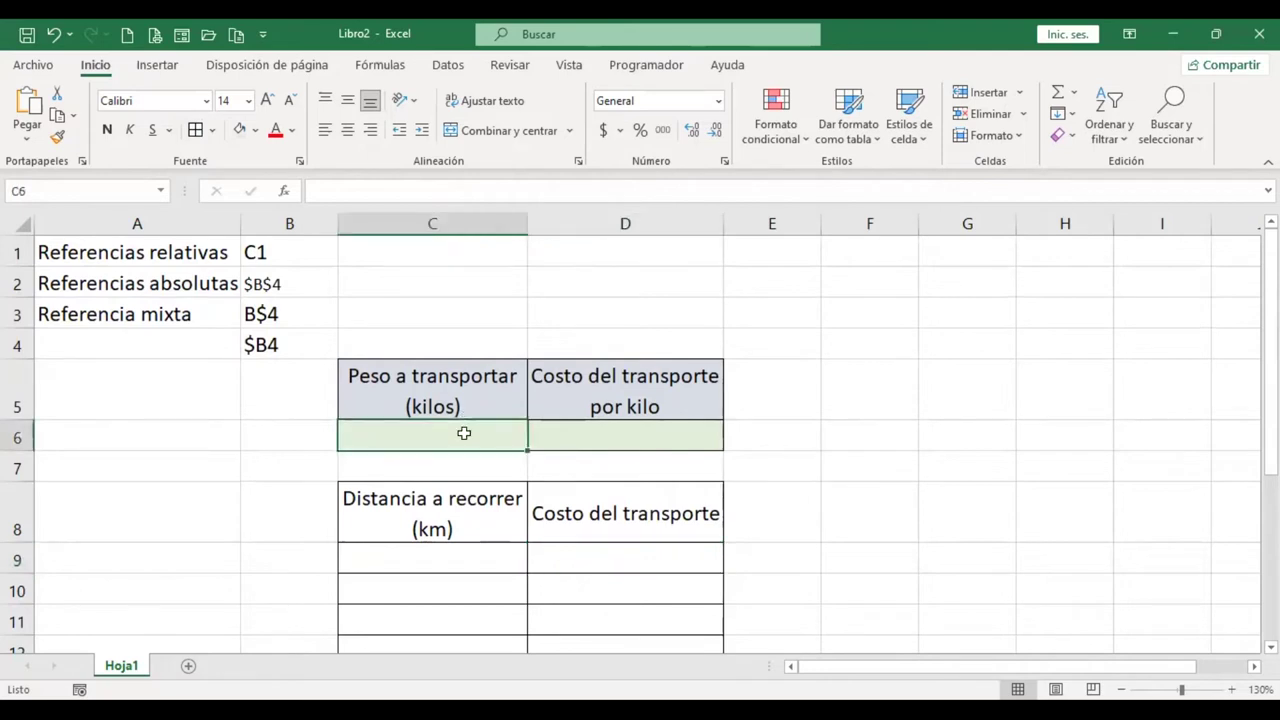
click(605, 435)
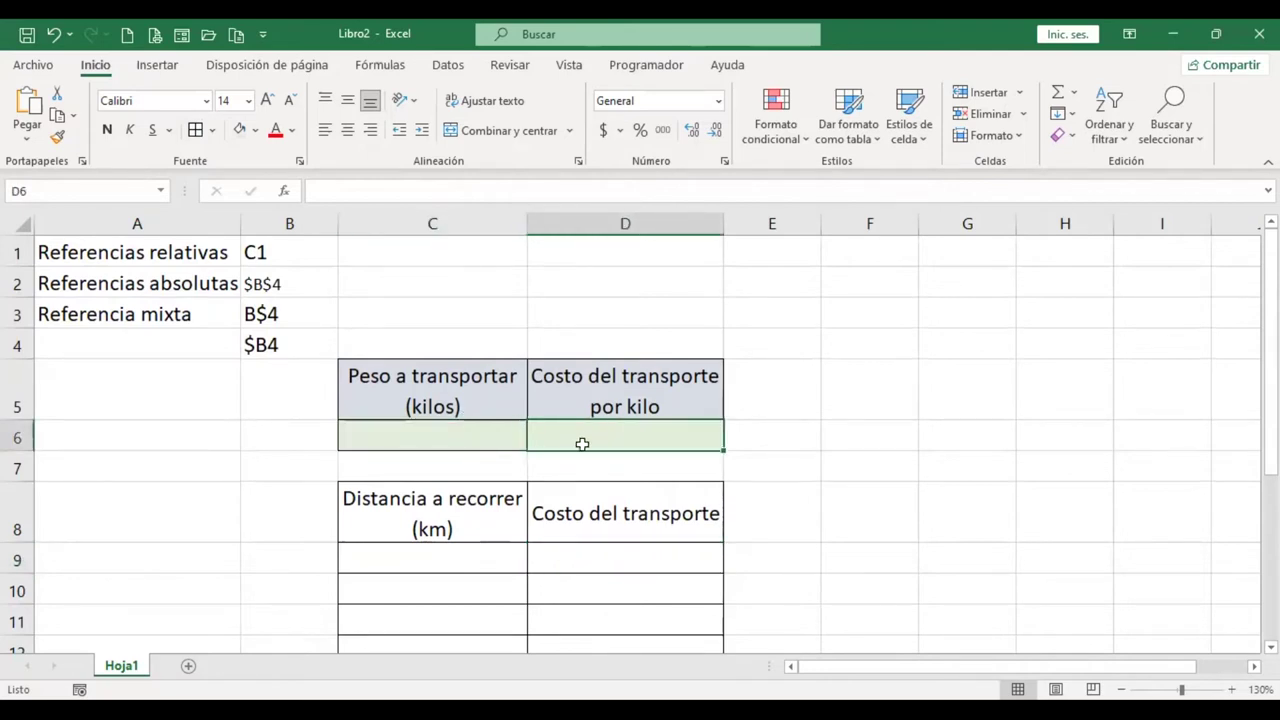
click(481, 560)
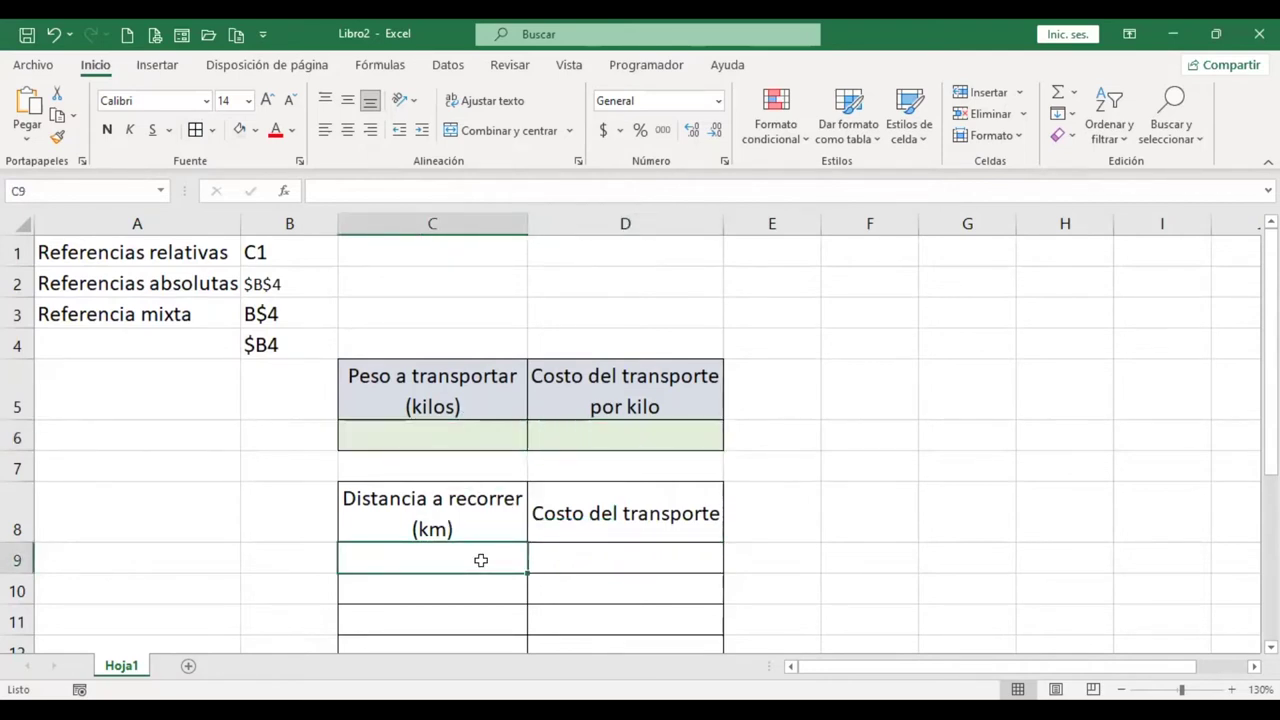
click(629, 558)
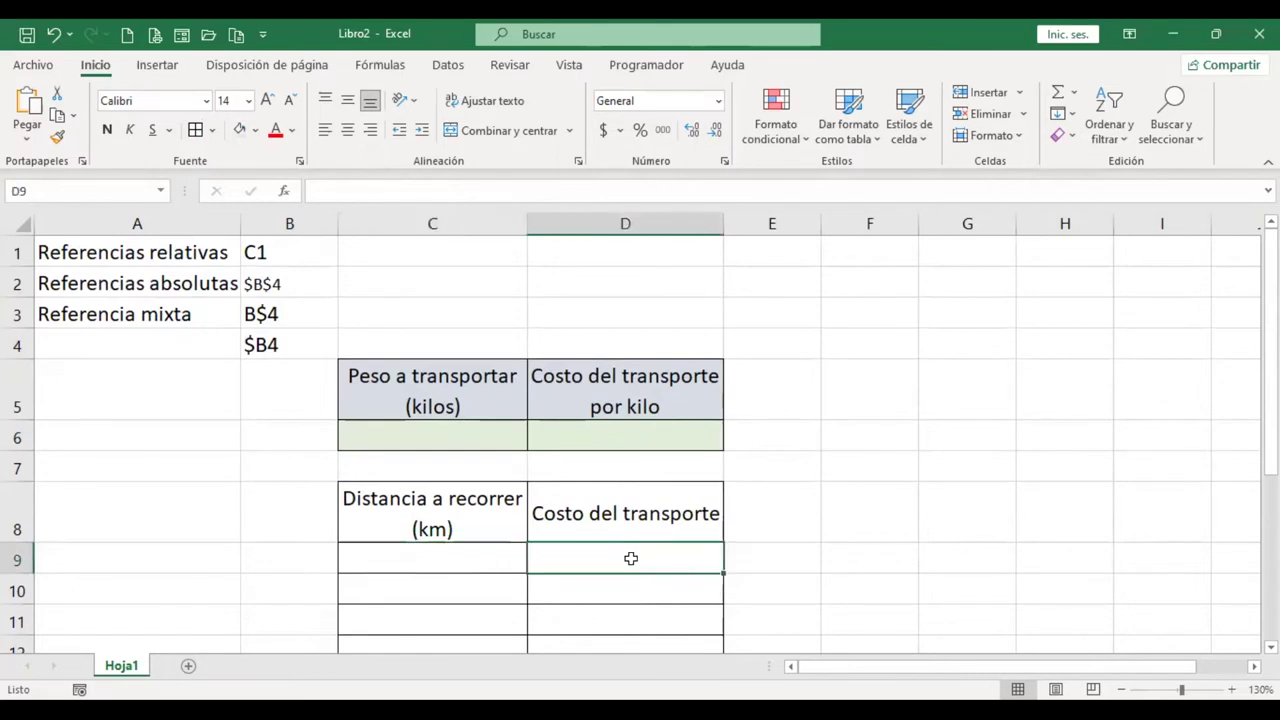
click(488, 437)
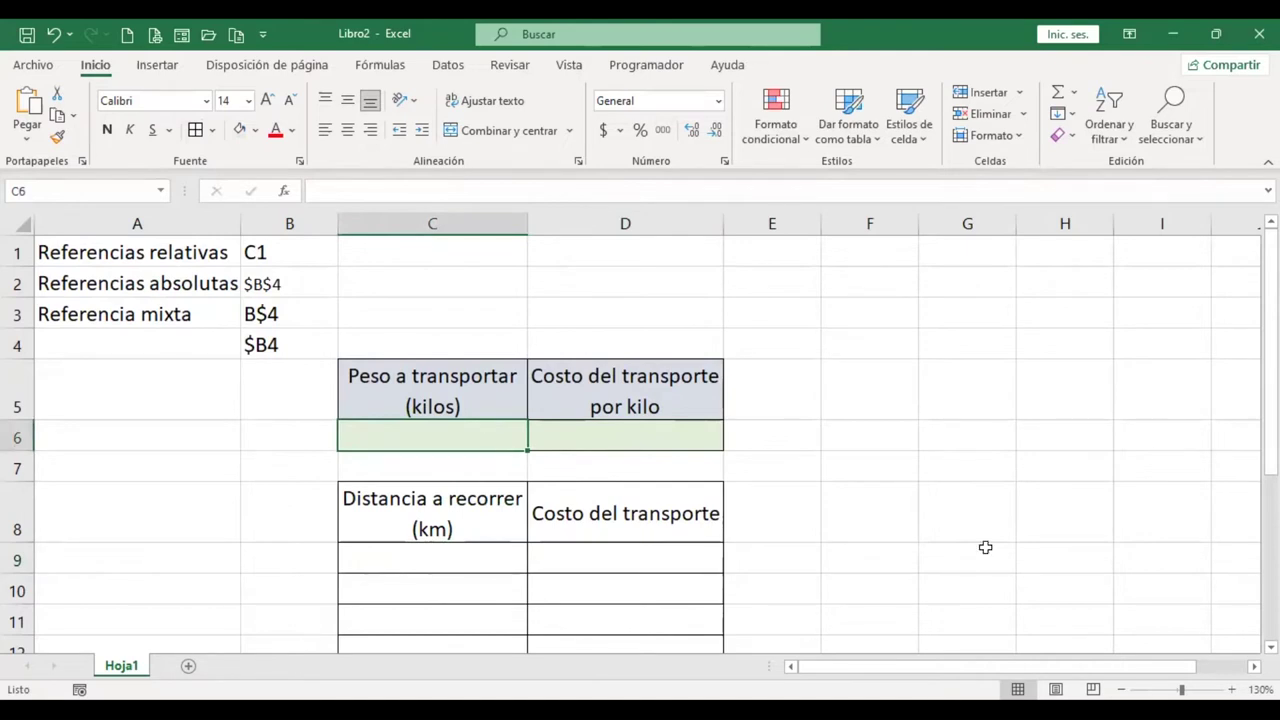
Step: Enter weight 120 in C6 and per-kilo cost 18 in D6, and centre both values
text(12)
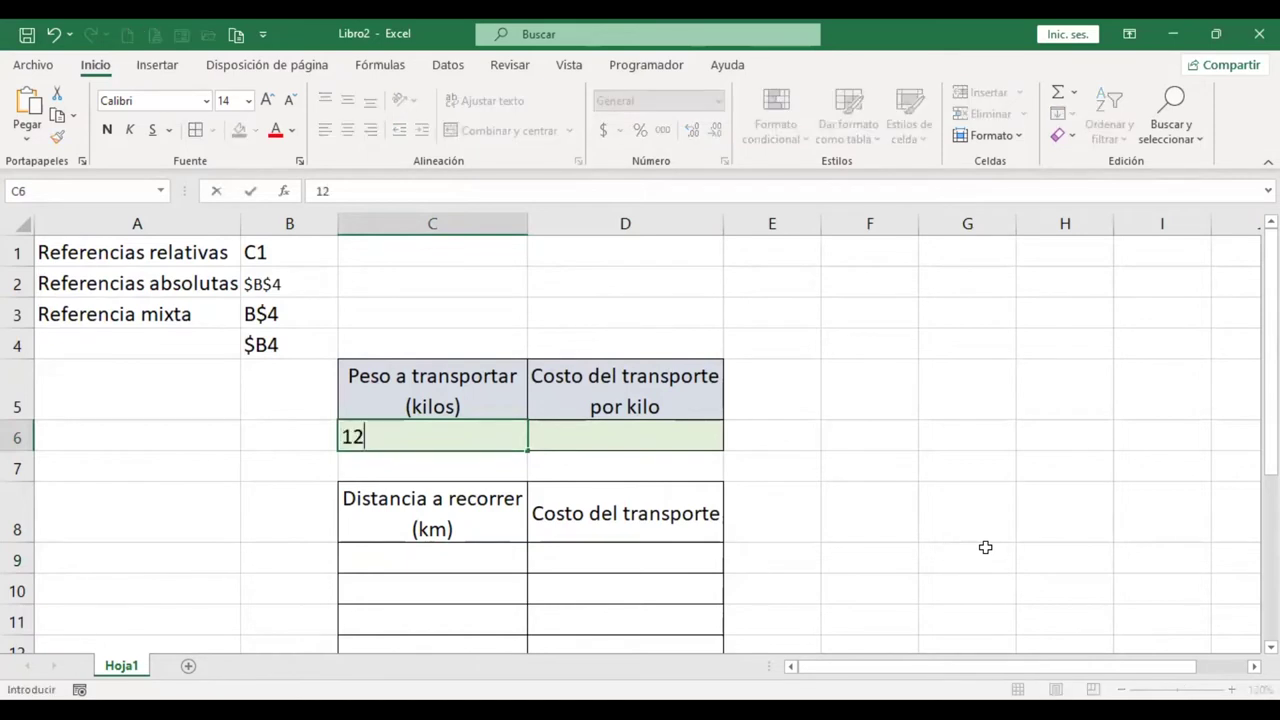
text(0)
key(Return)
key(Up)
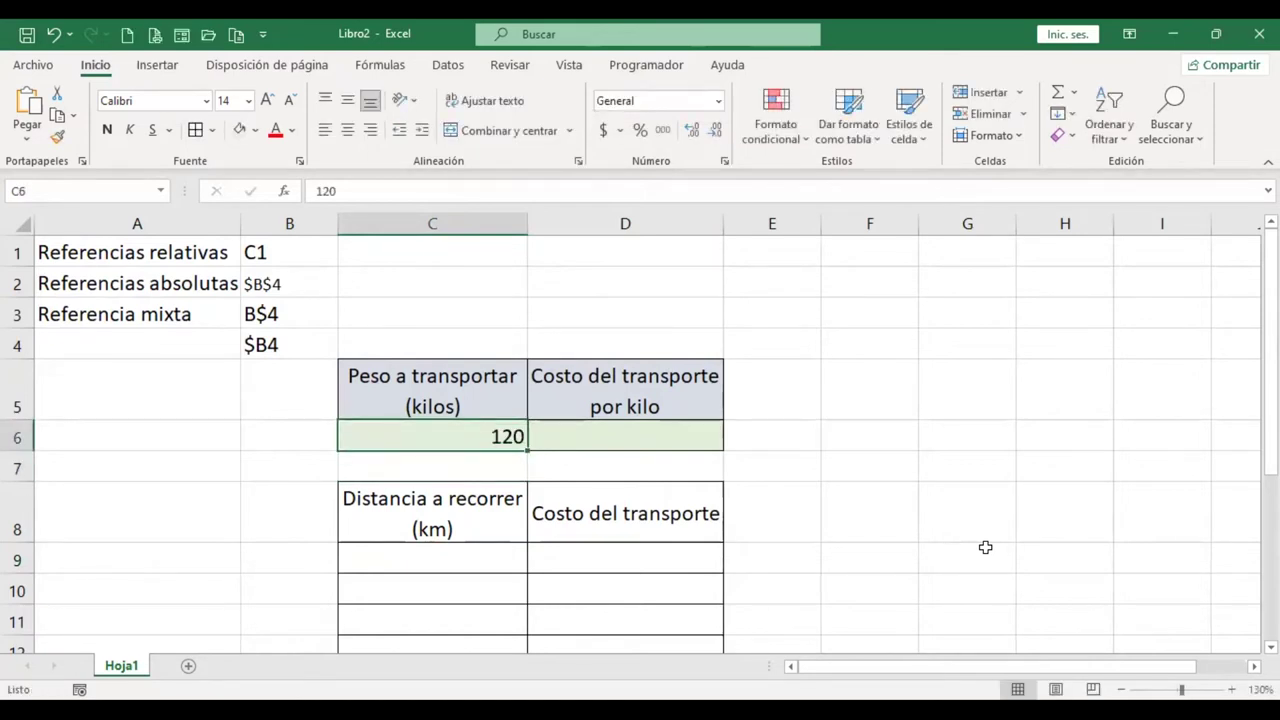
key(Right)
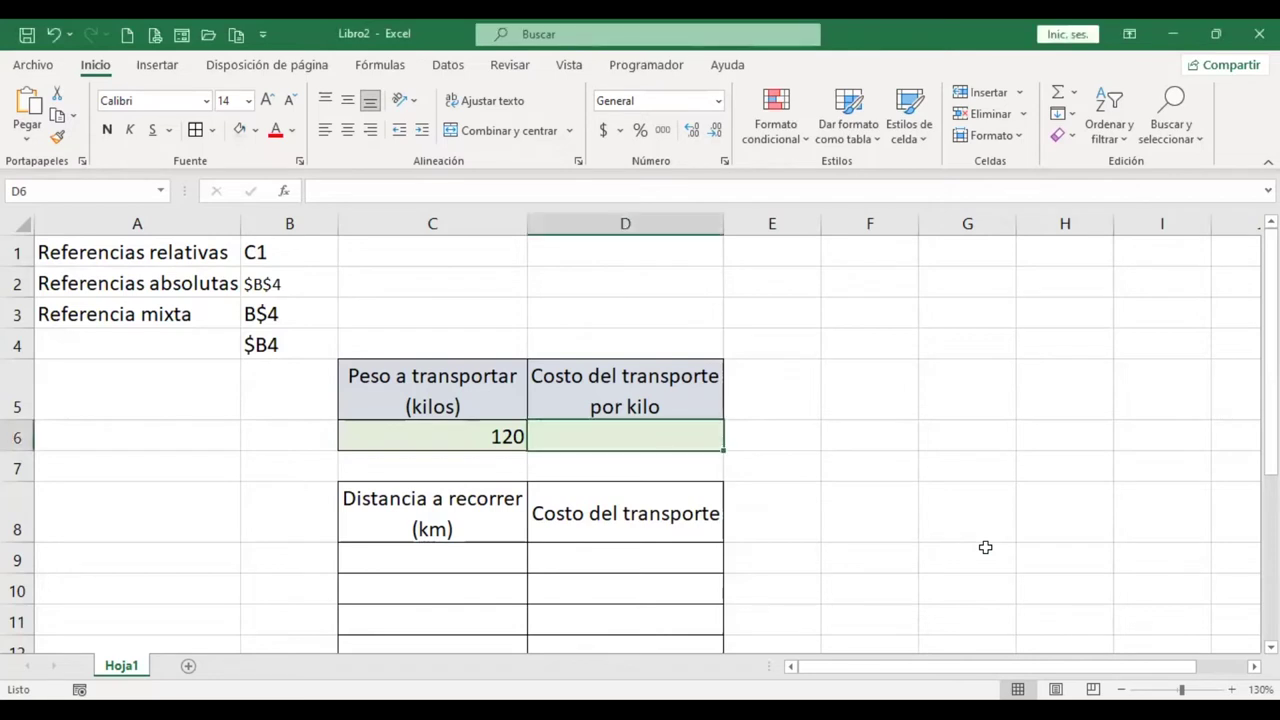
text(18)
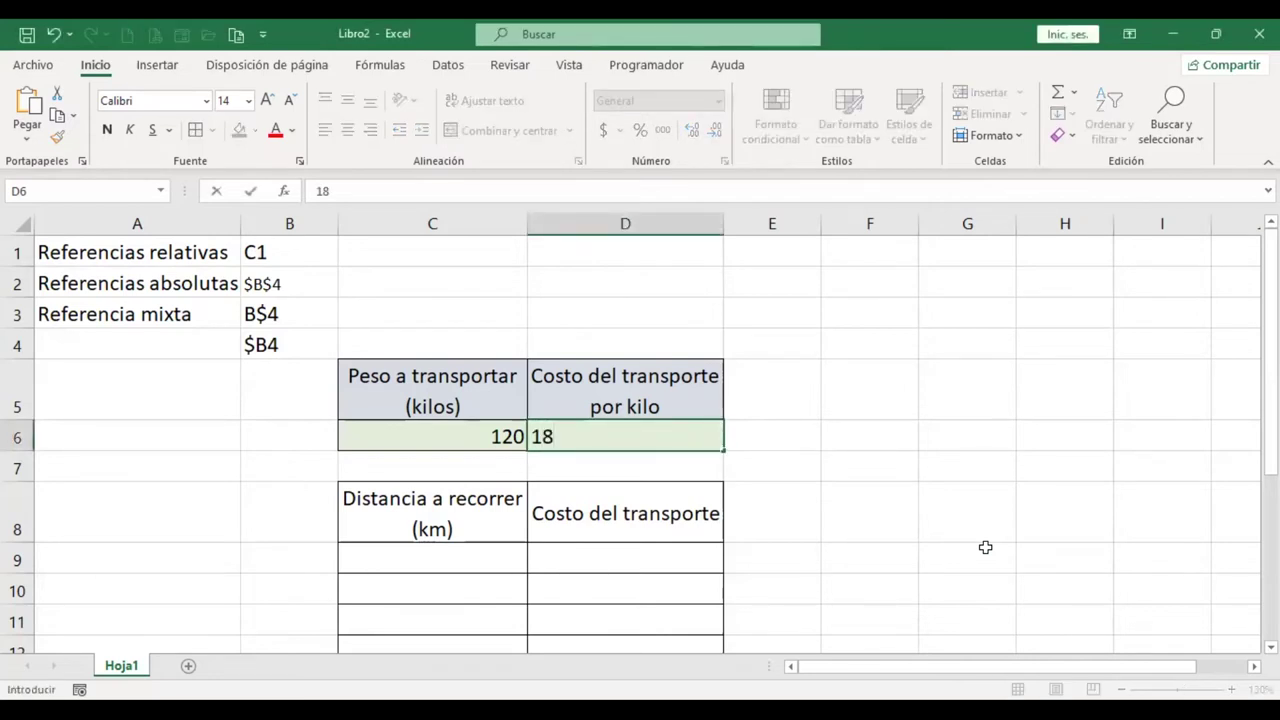
key(Return)
key(Up)
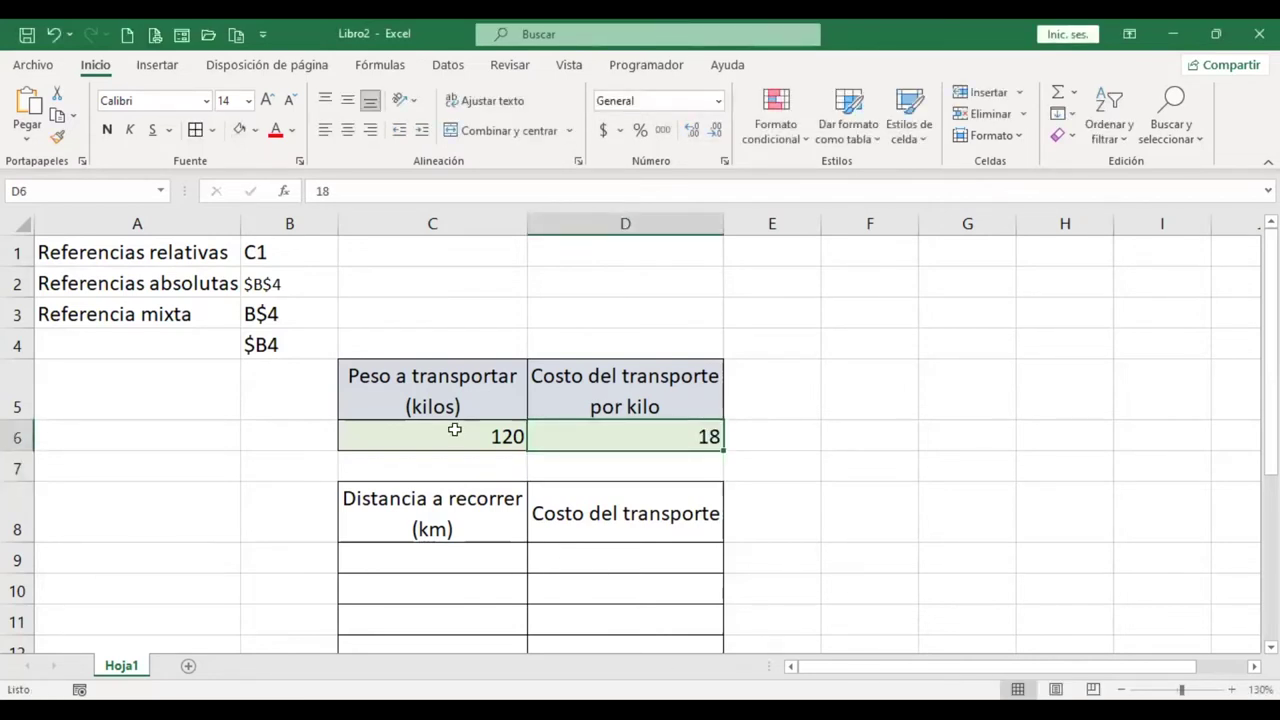
drag(458, 440, 634, 437)
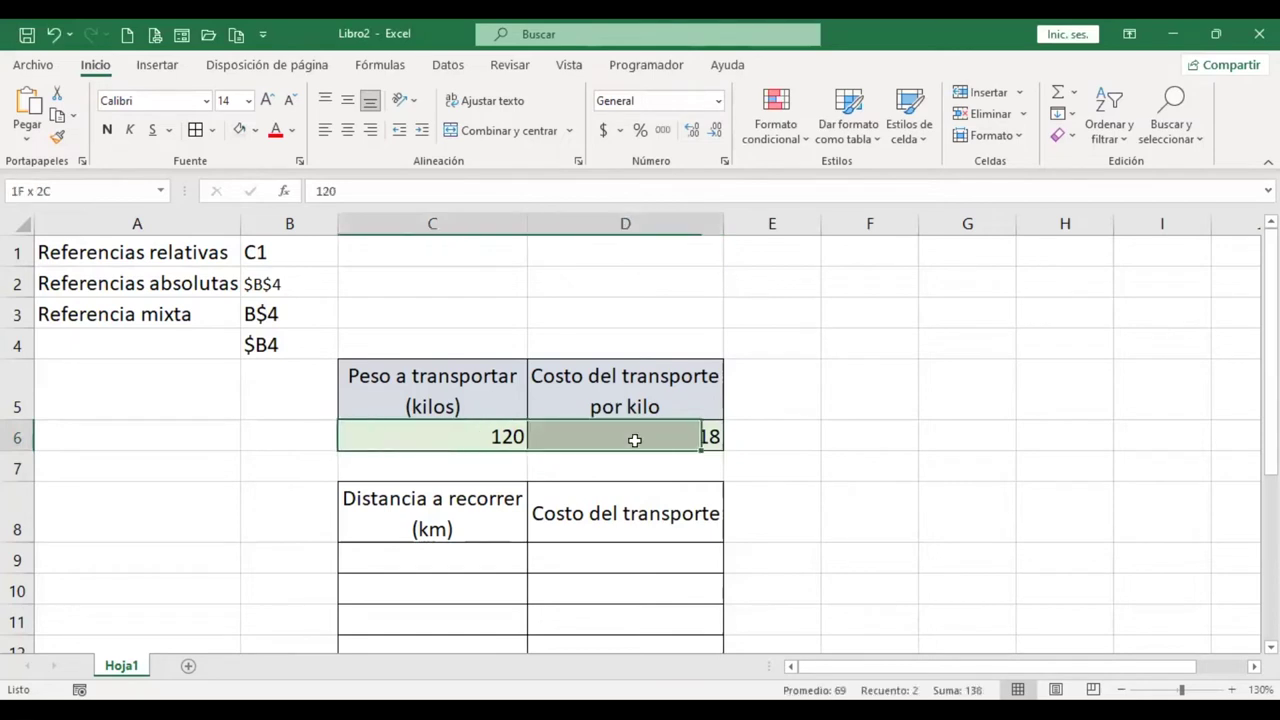
click(347, 130)
click(522, 558)
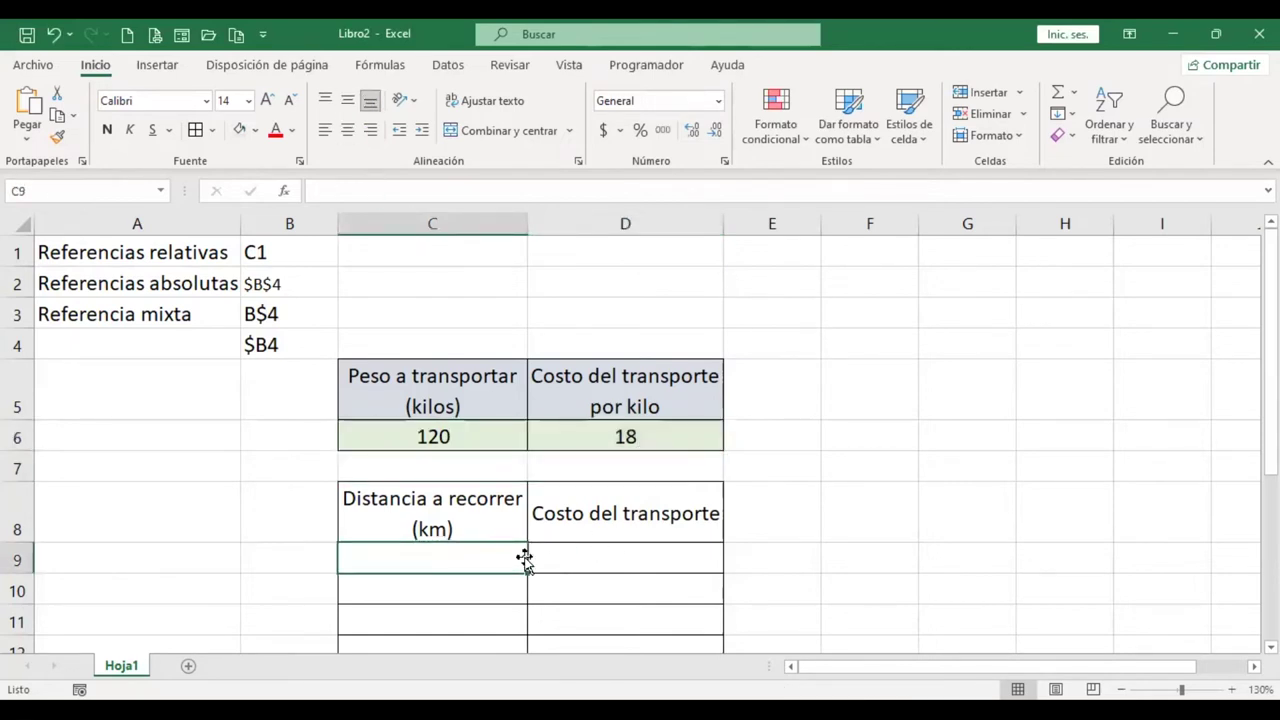
scroll(524, 558, down, 1)
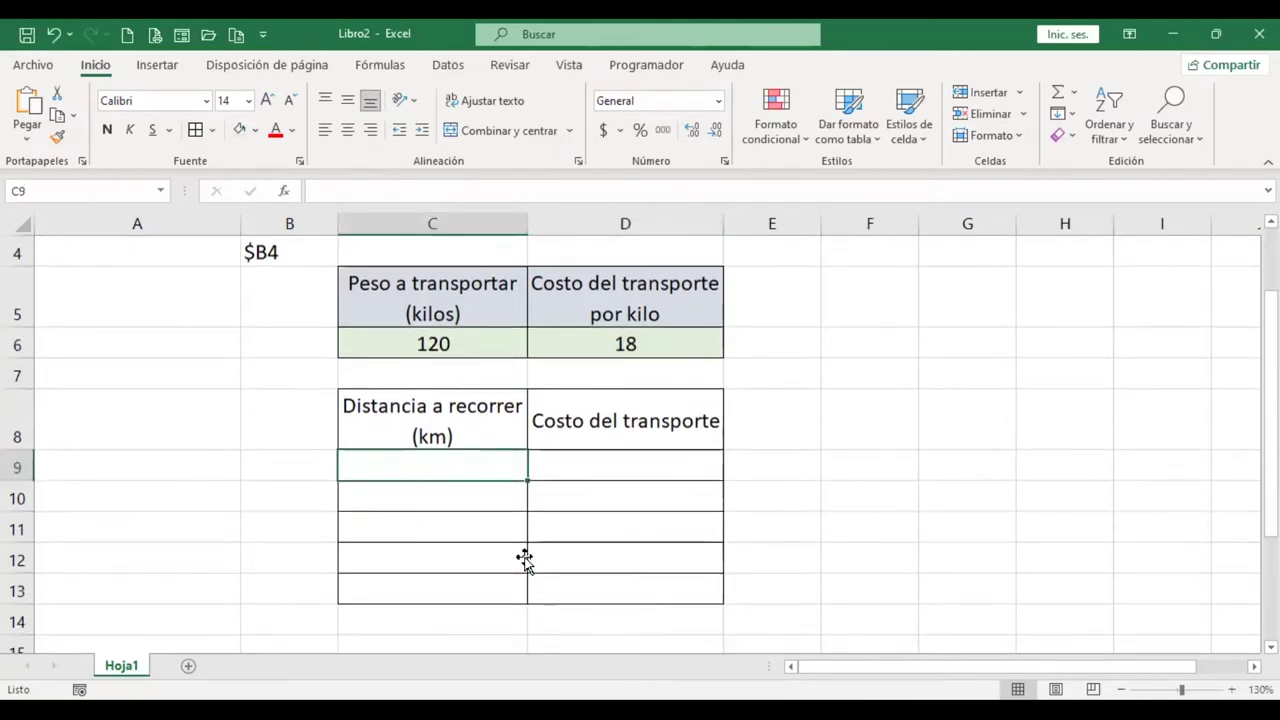
Step: Enter distances 10, 20, 30, 40 and 50 in C9:C13, then move to D9
text(10)
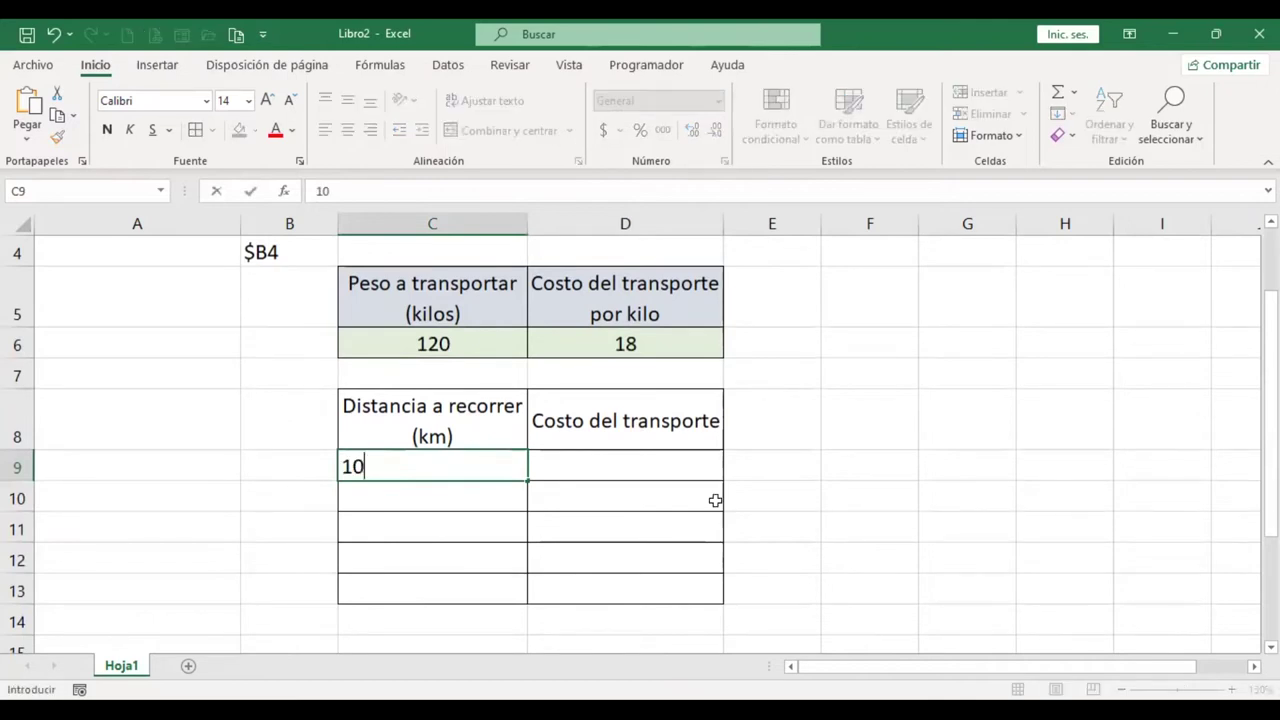
key(Return)
text(20)
key(Return)
text(30)
key(Return)
text(40)
key(Return)
text(50)
key(Return)
key(Right)
key(Up)
key(Up)
key(Up)
key(Up)
key(Up)
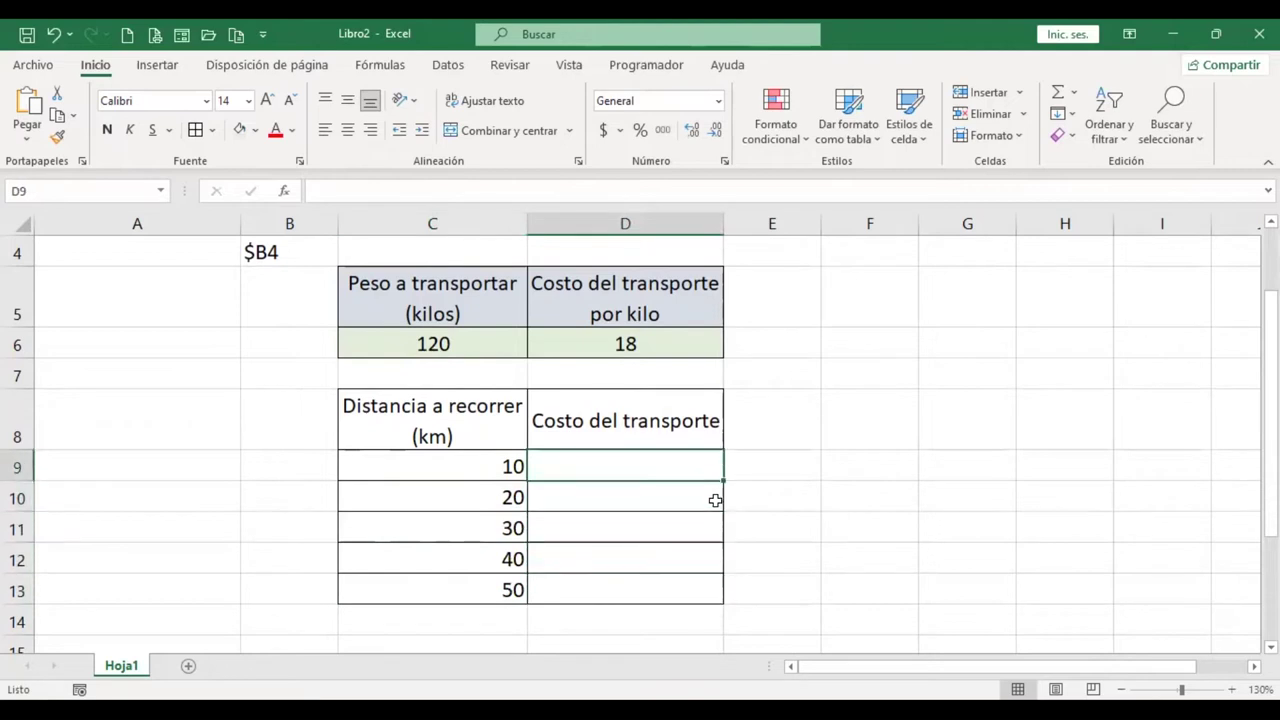
key(Up)
key(Down)
Step: Enter the formula =+C6*D6*C9 in D9, giving a transport cost of 21600
text(+)
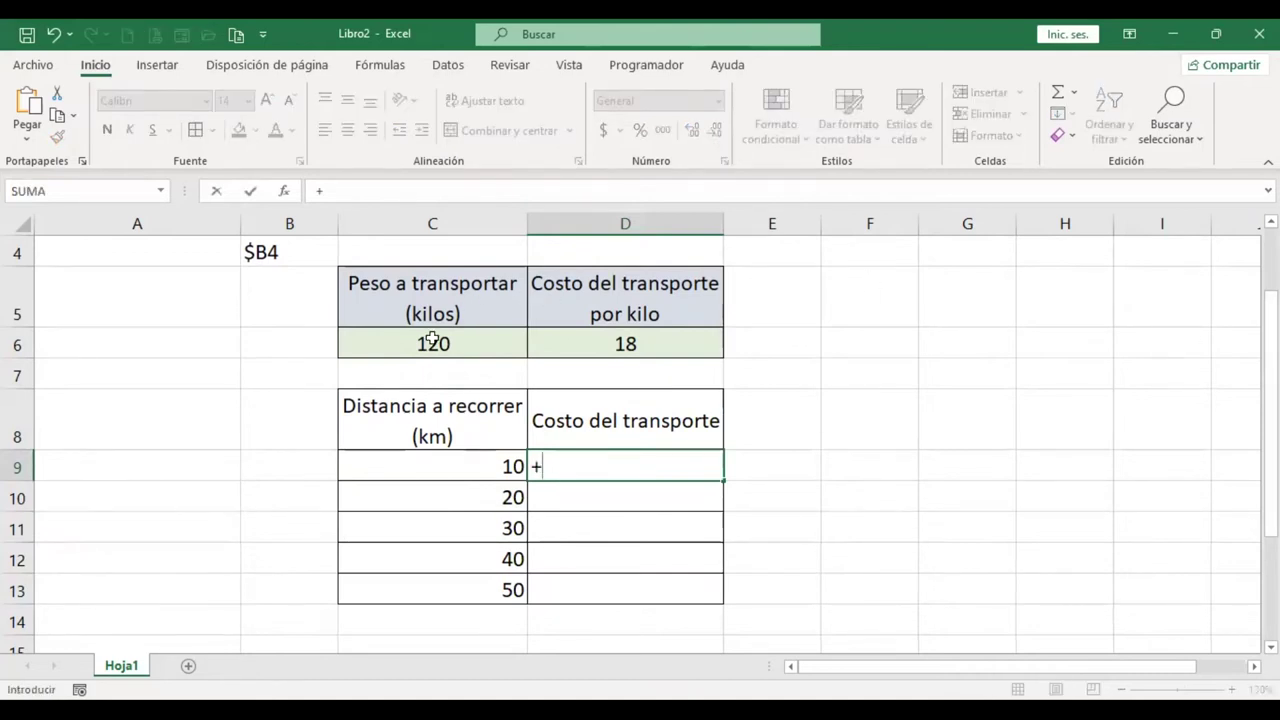
click(433, 341)
text(*)
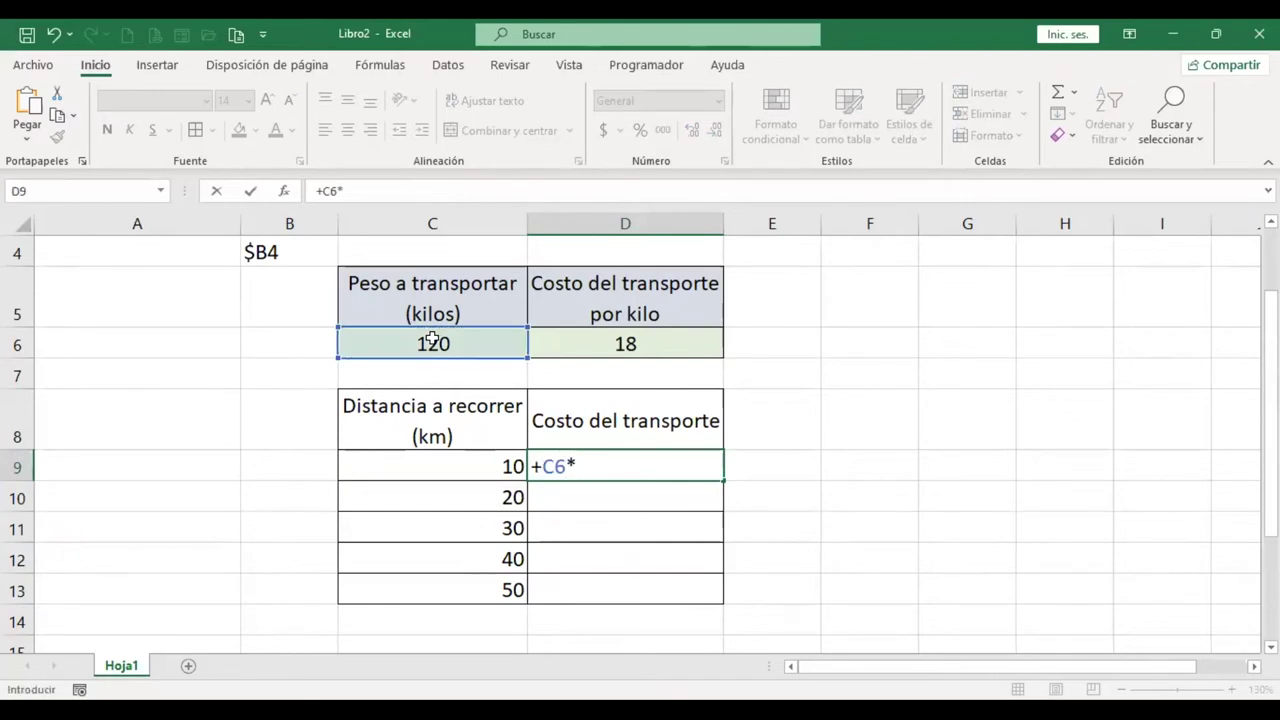
click(626, 340)
text(*)
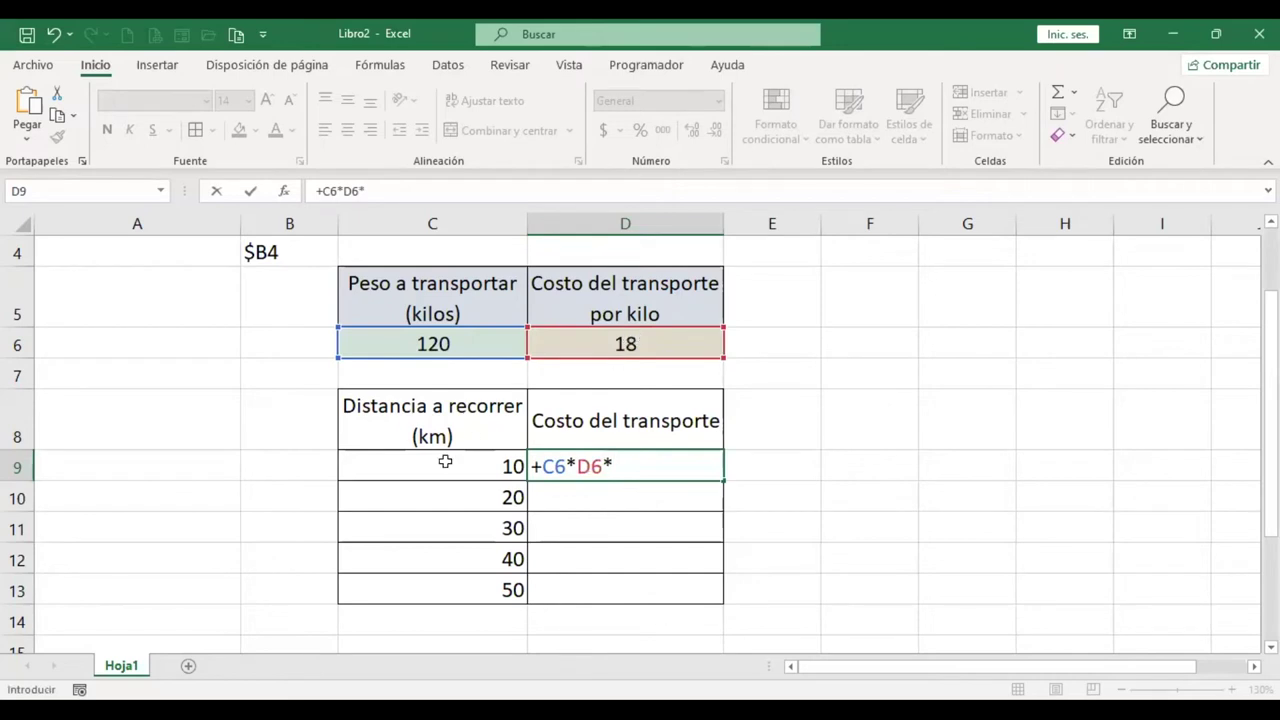
click(445, 463)
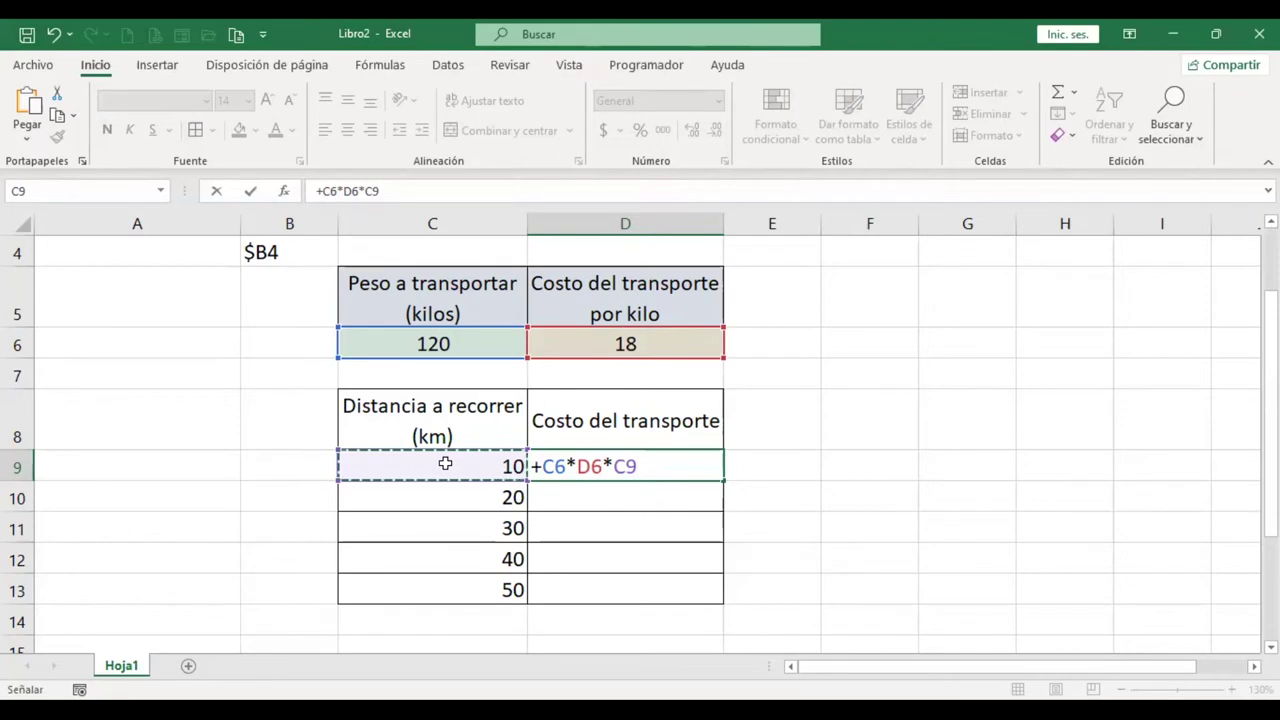
key(Return)
key(Up)
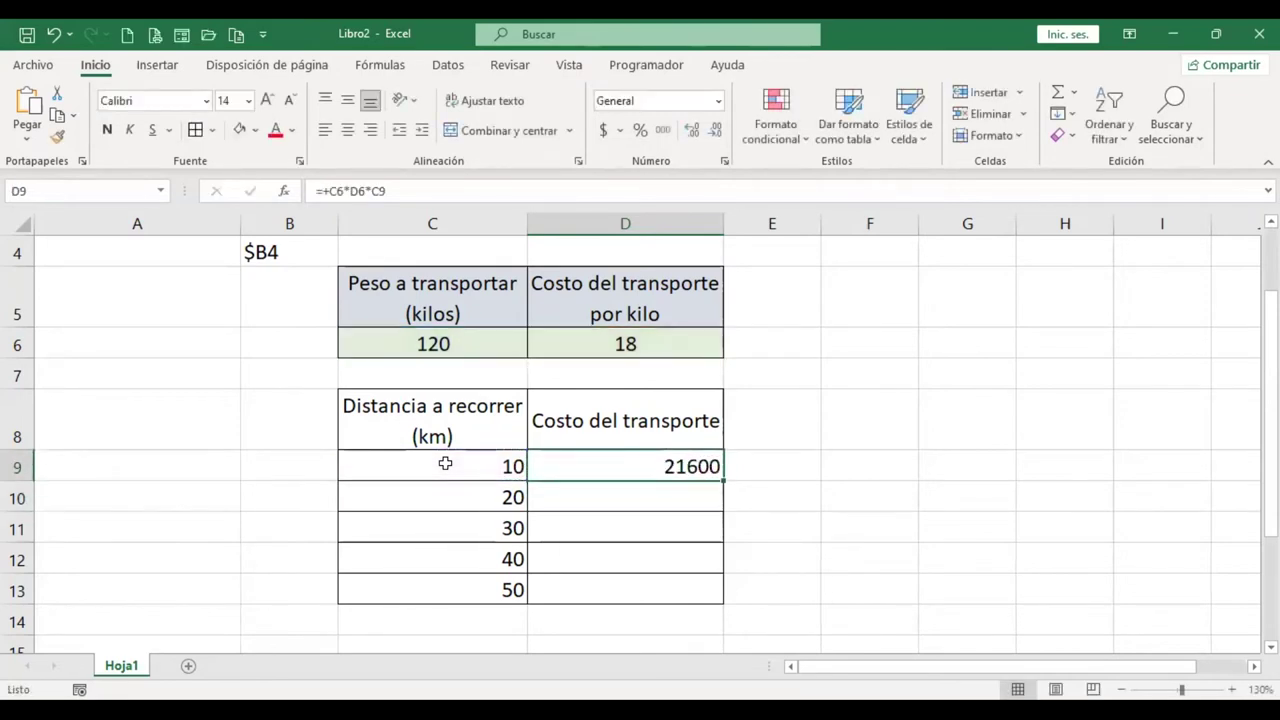
Step: Give D9 accounting format, copy it into D10, and inspect D10's shifted references
click(604, 131)
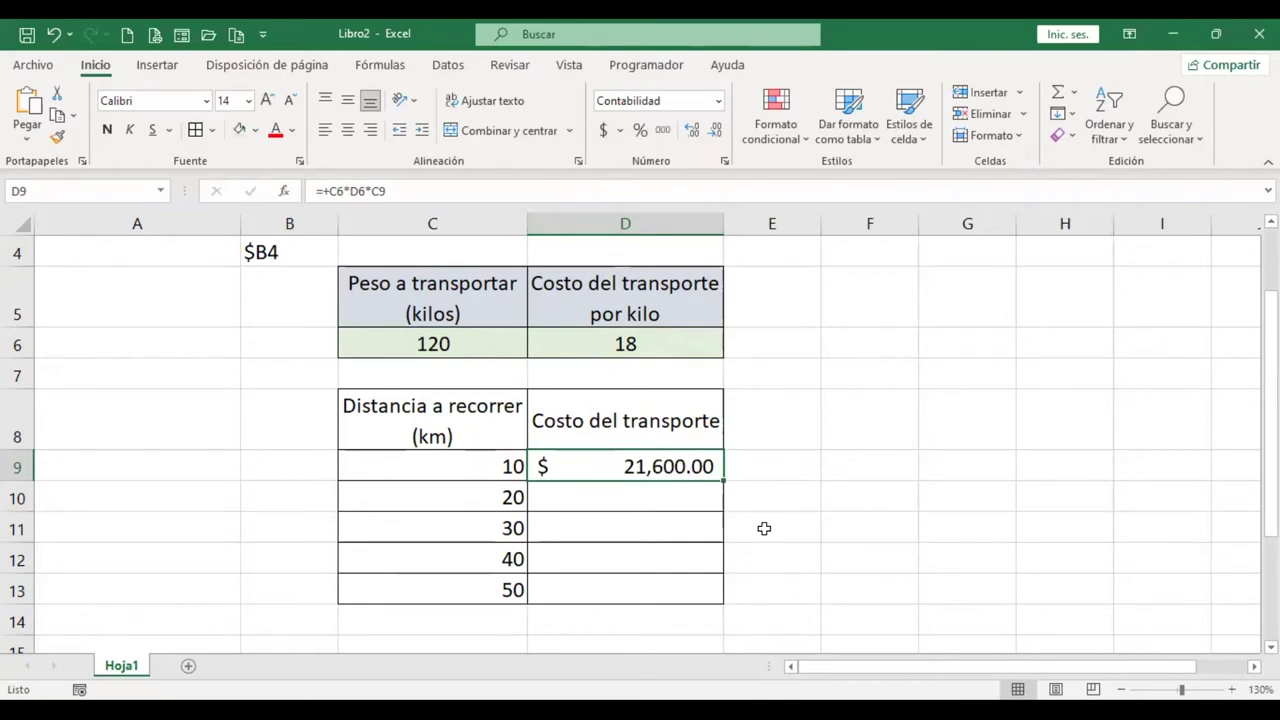
drag(723, 481, 720, 507)
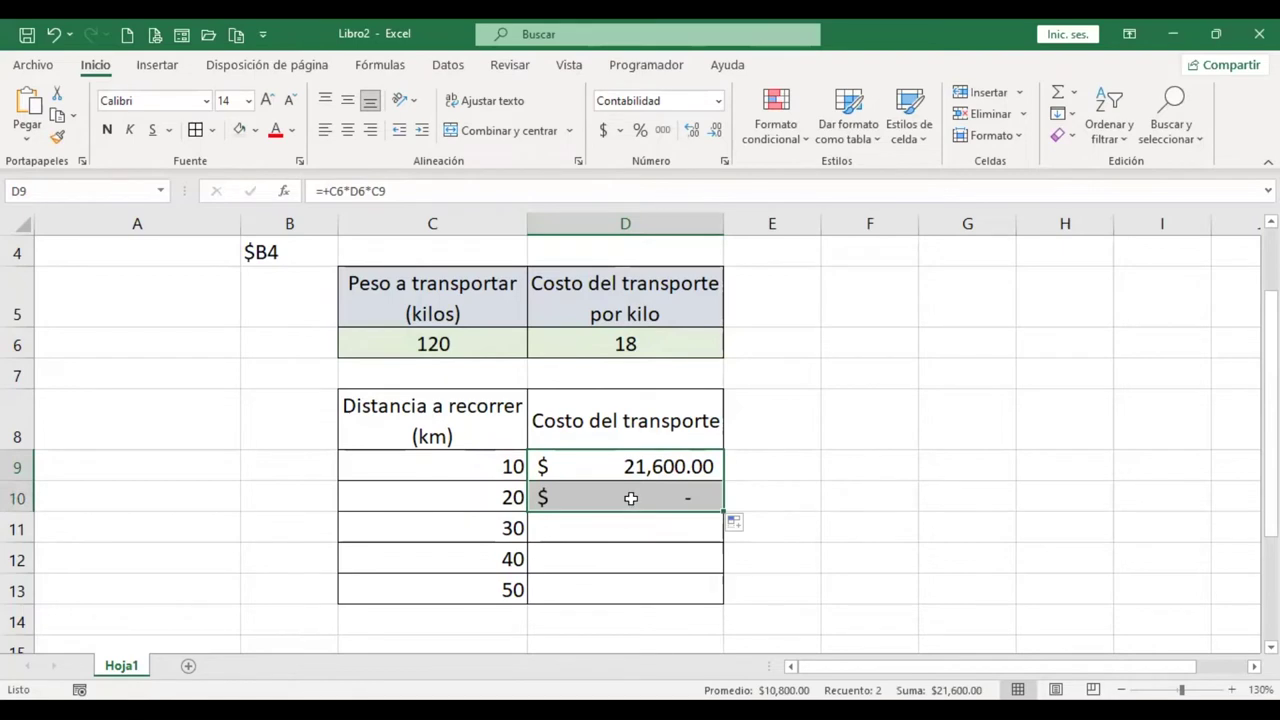
key(F2)
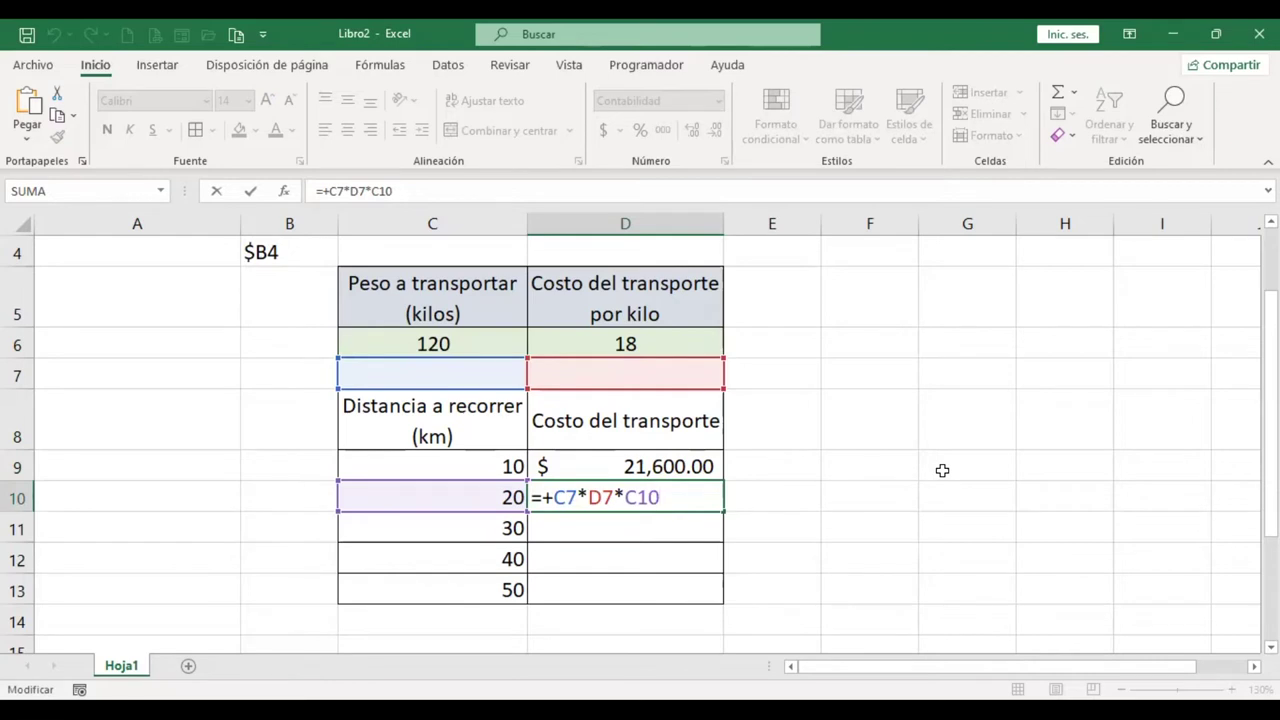
key(Return)
Step: Delete the incorrect cost results from the cost column starting at D9
key(Up)
key(Up)
key(Up)
key(Down)
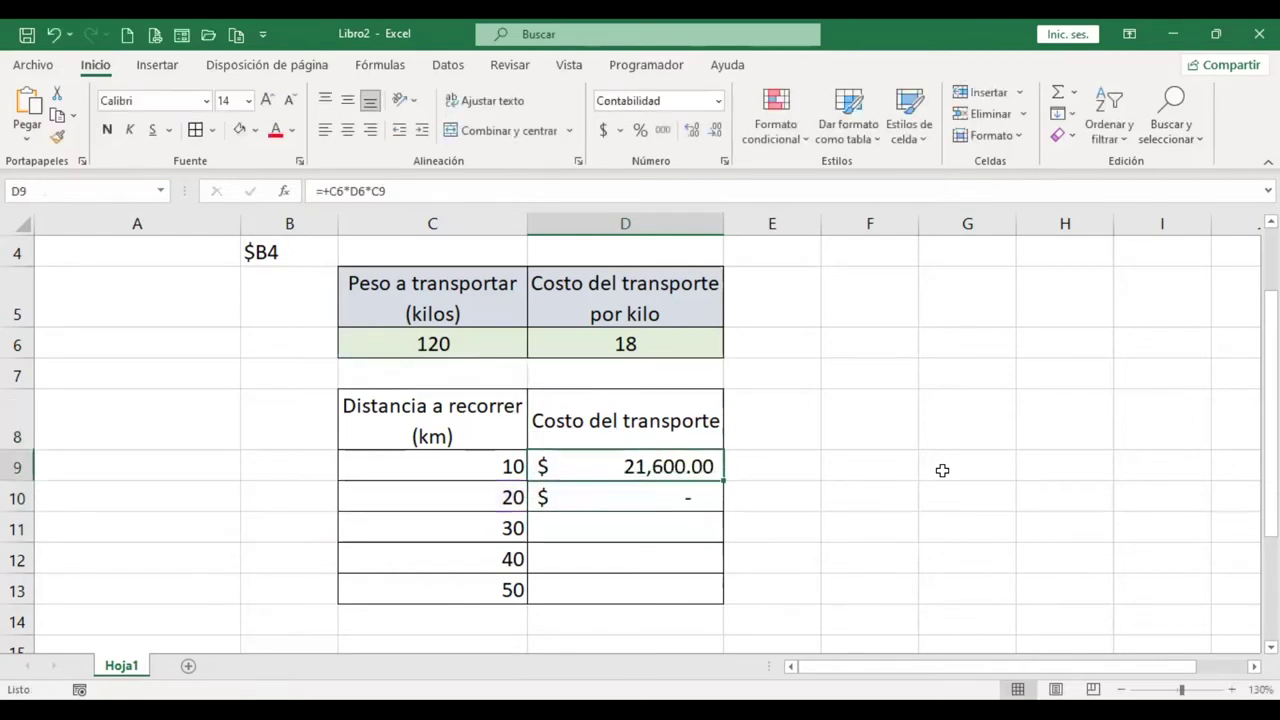
key(shift+Down)
key(shift+Down)
key(Delete)
key(Up)
key(Down)
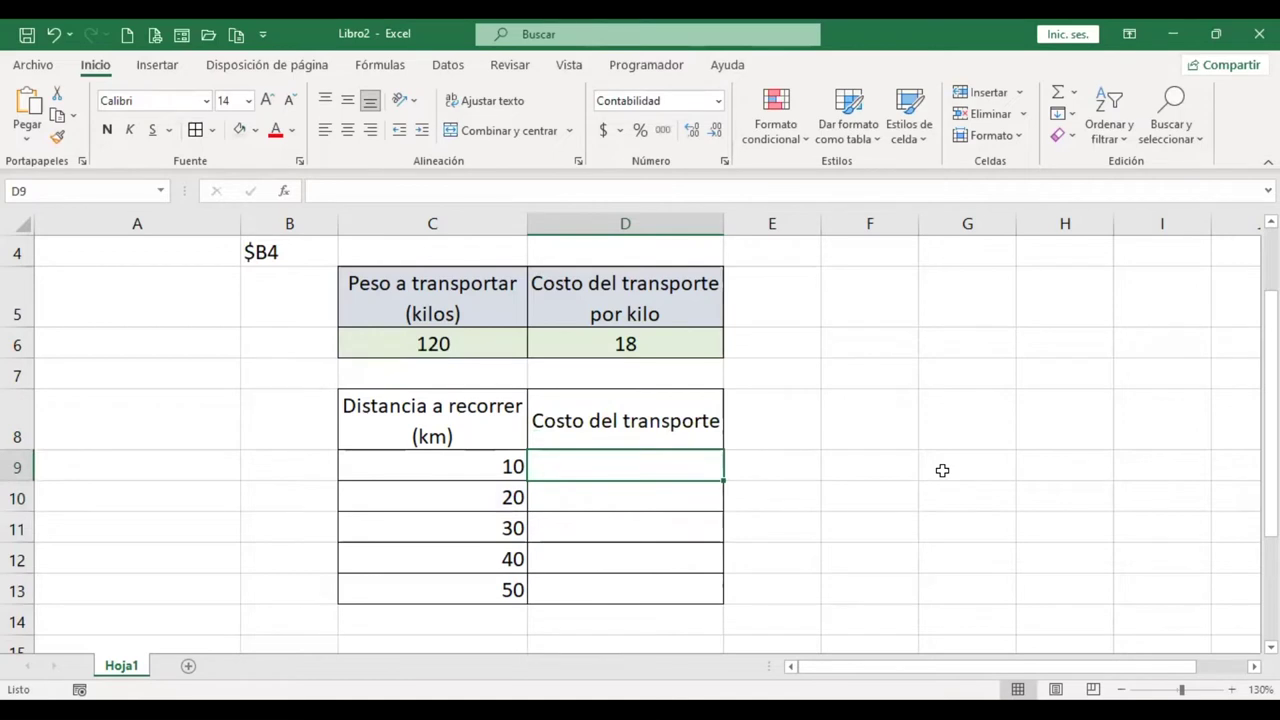
Step: Enter =+$C$6*$D$6*C9 in D9, locking C6 and D6 with F4
text(+)
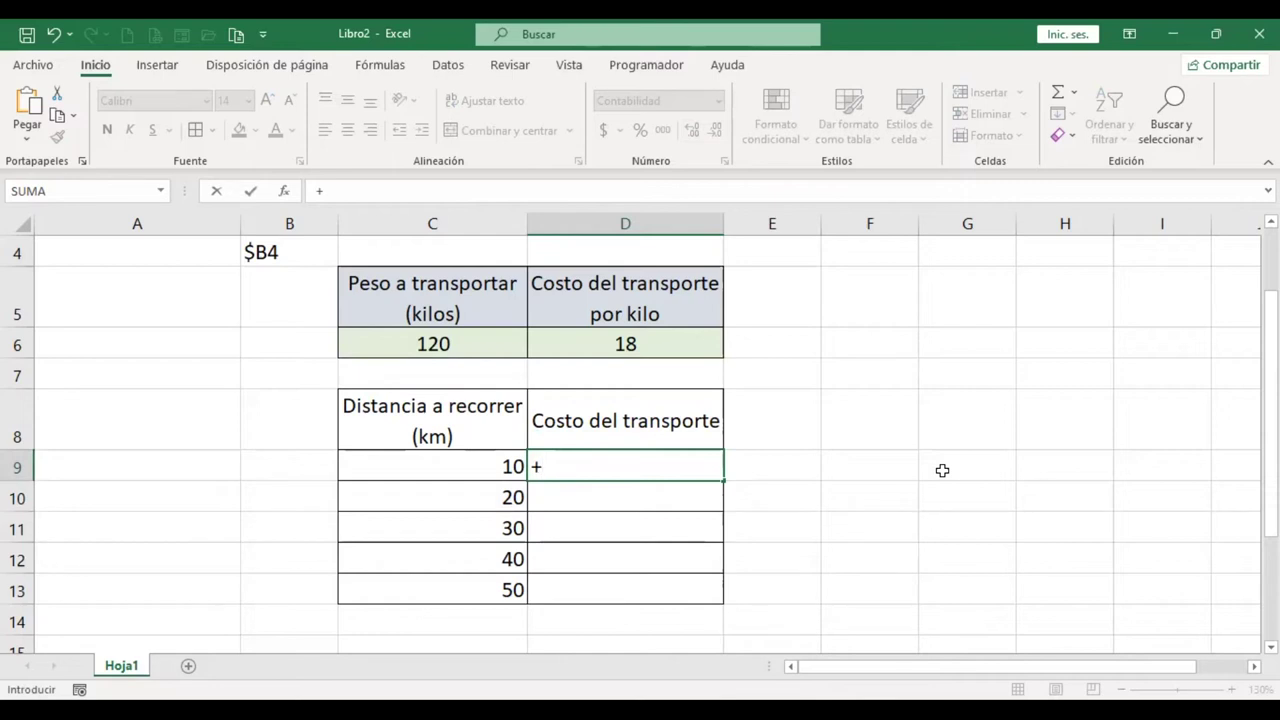
click(396, 339)
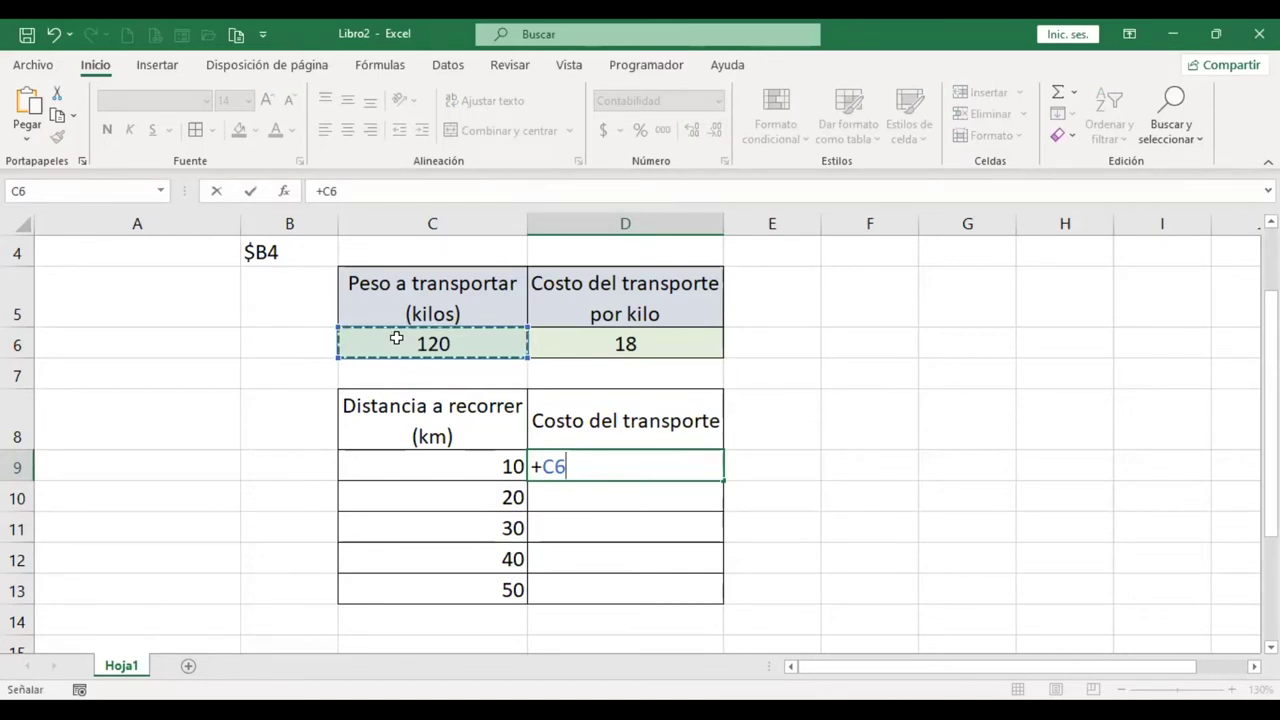
key(F4)
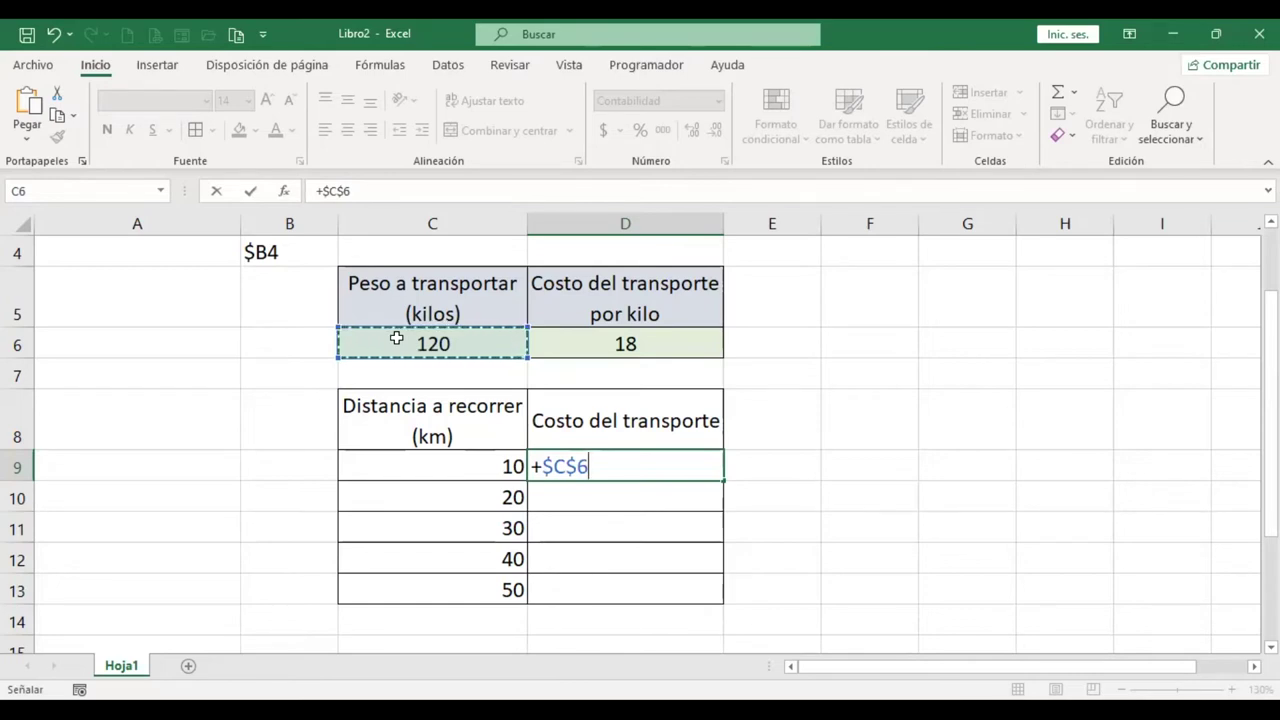
text(*)
click(666, 343)
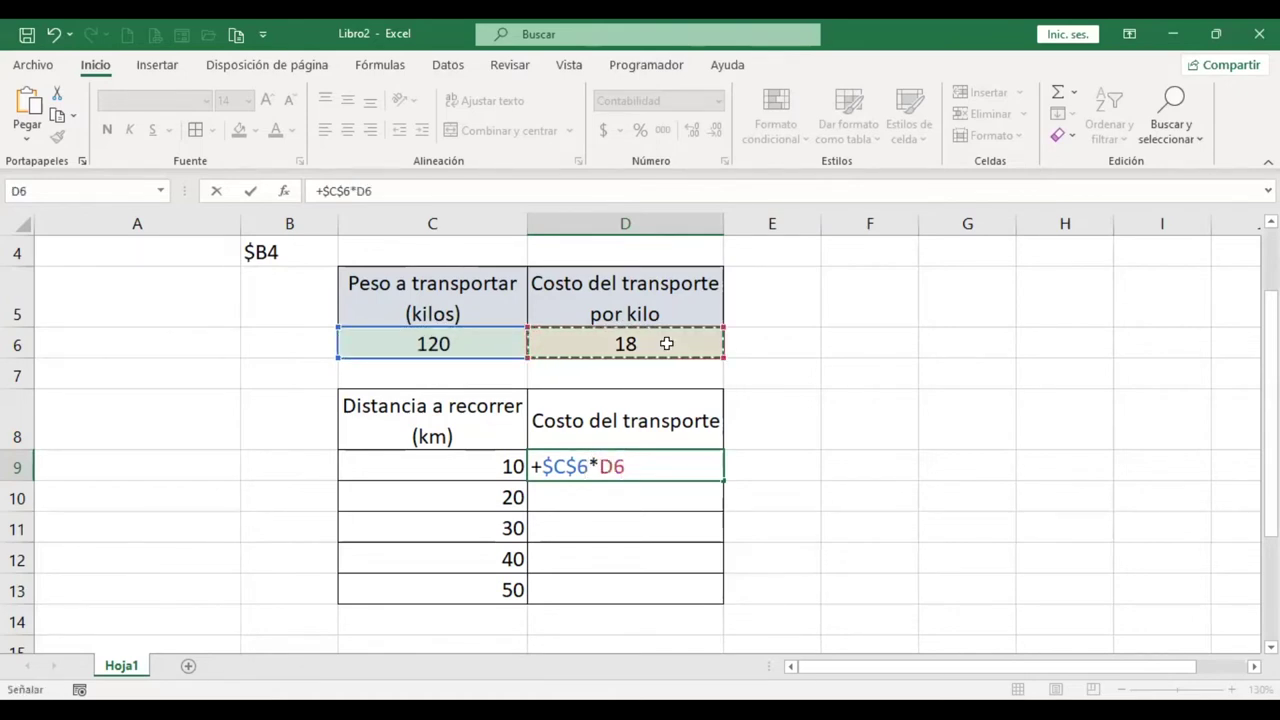
key(F4)
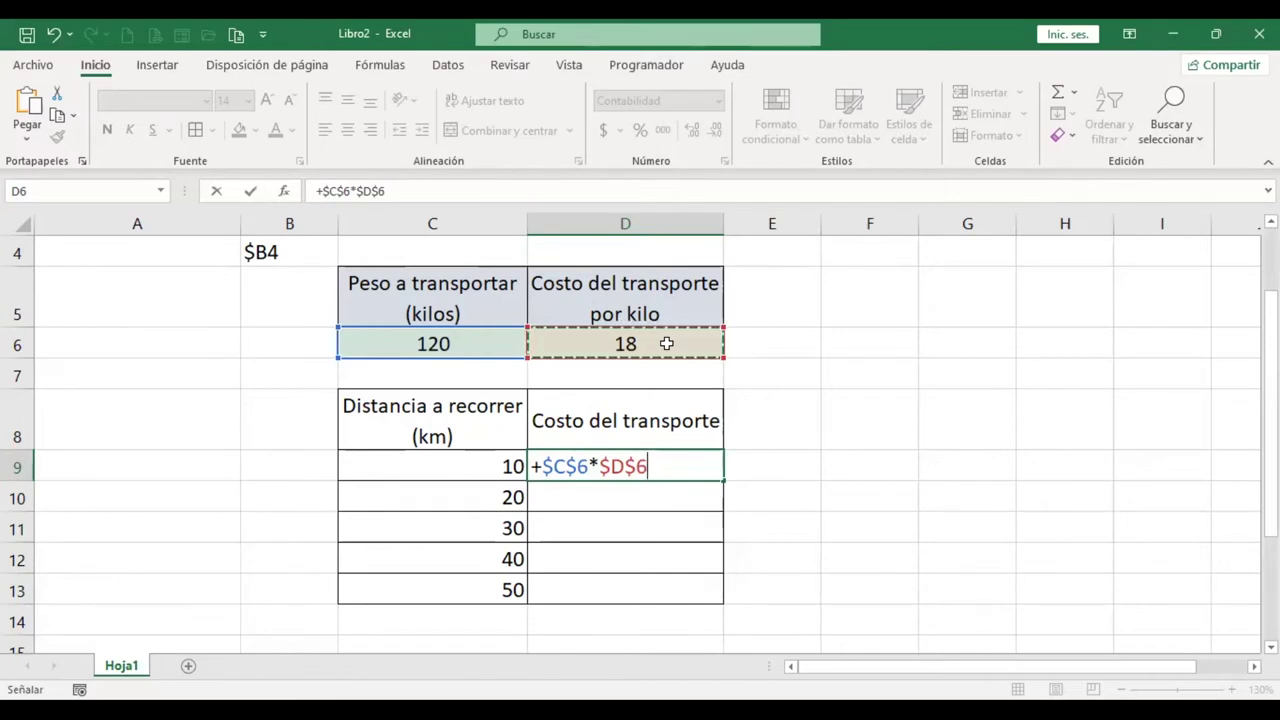
text(*)
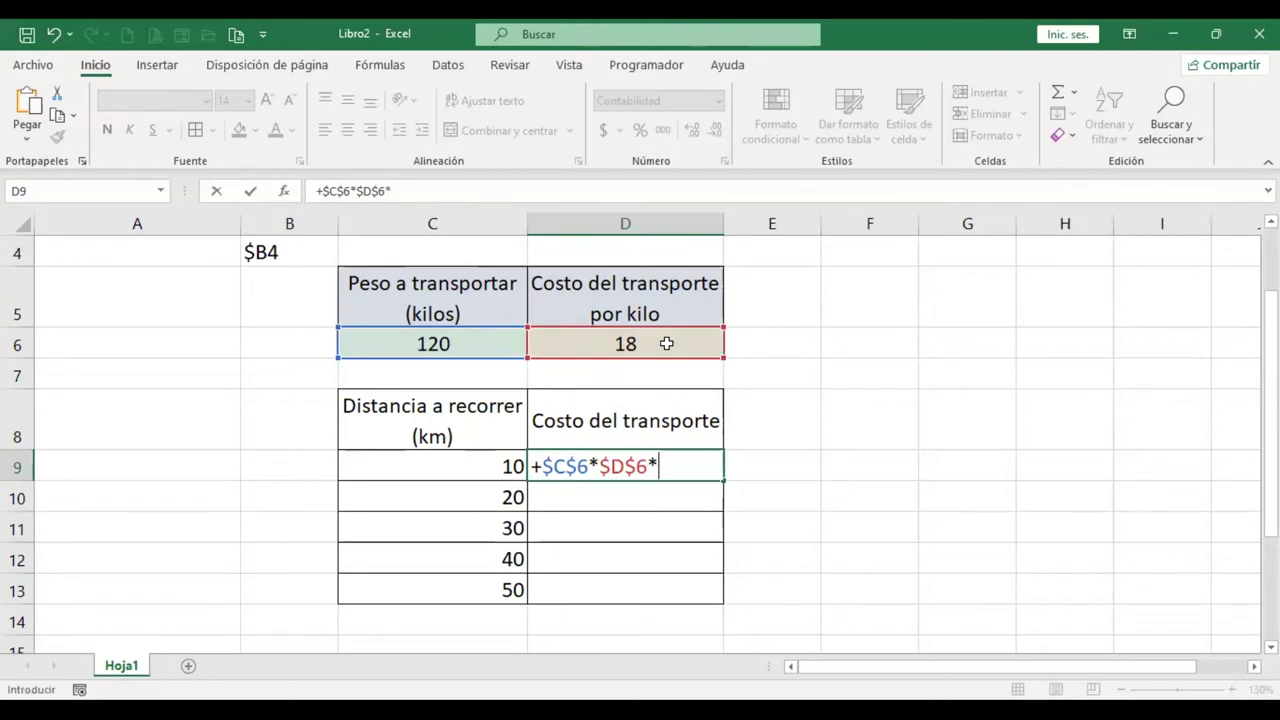
click(462, 461)
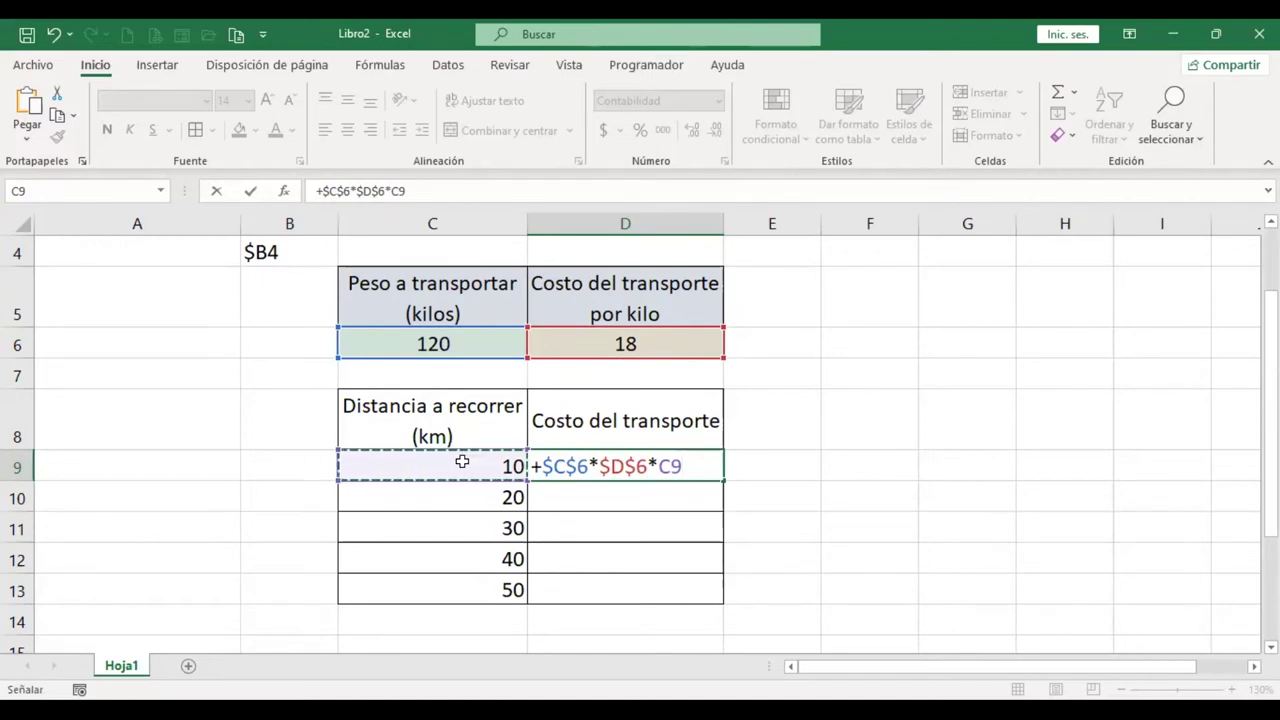
key(Return)
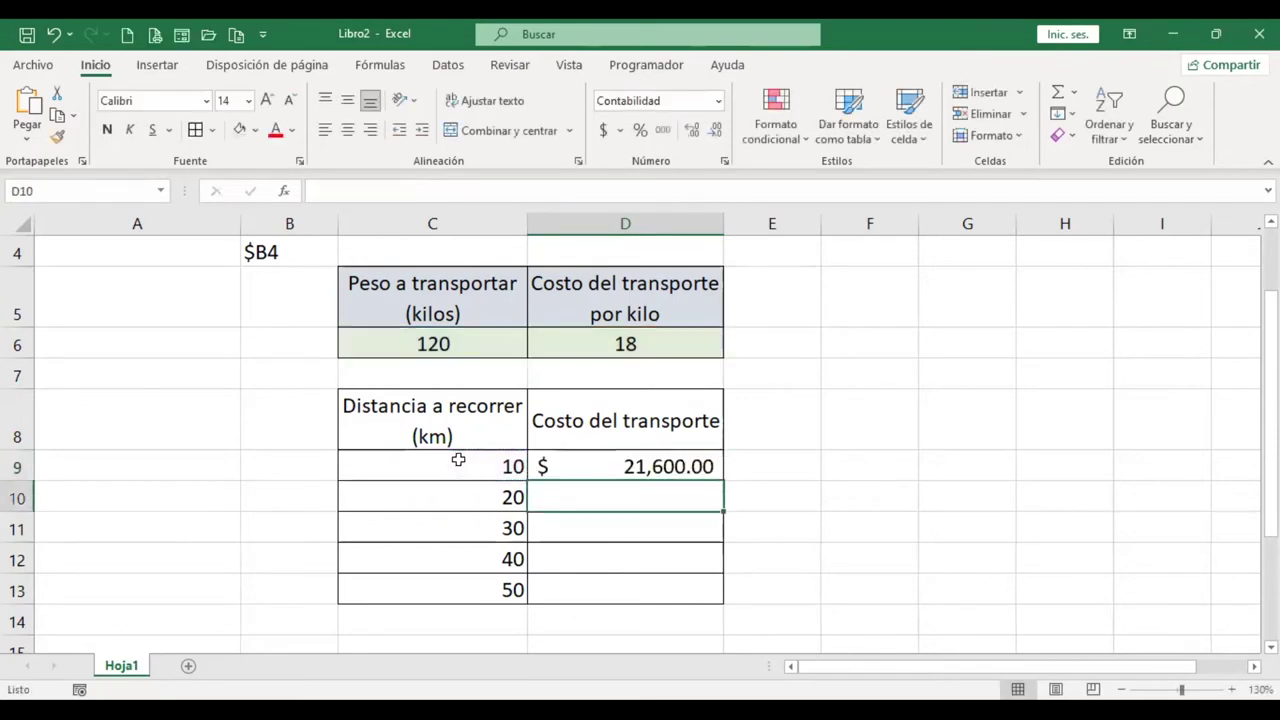
Step: Copy the D9 formula into D10 and check that its C6 and D6 references stay fixed
click(676, 465)
drag(717, 480, 722, 509)
click(652, 498)
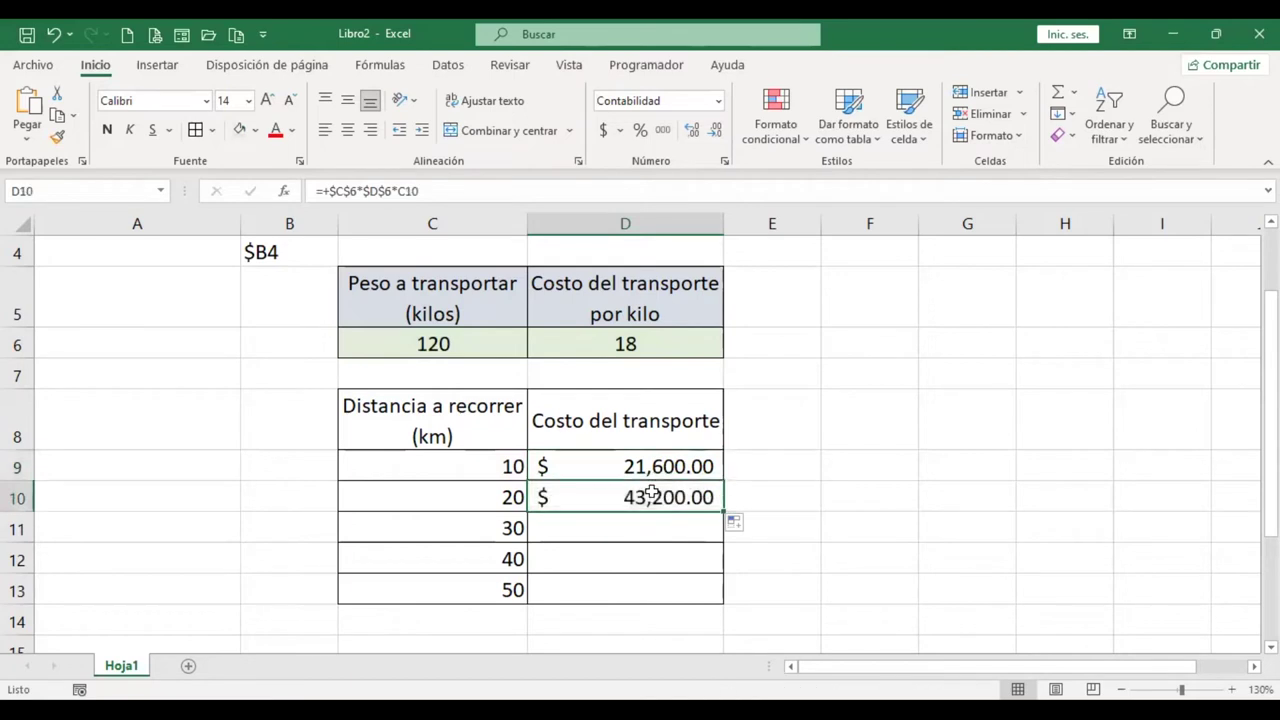
key(F2)
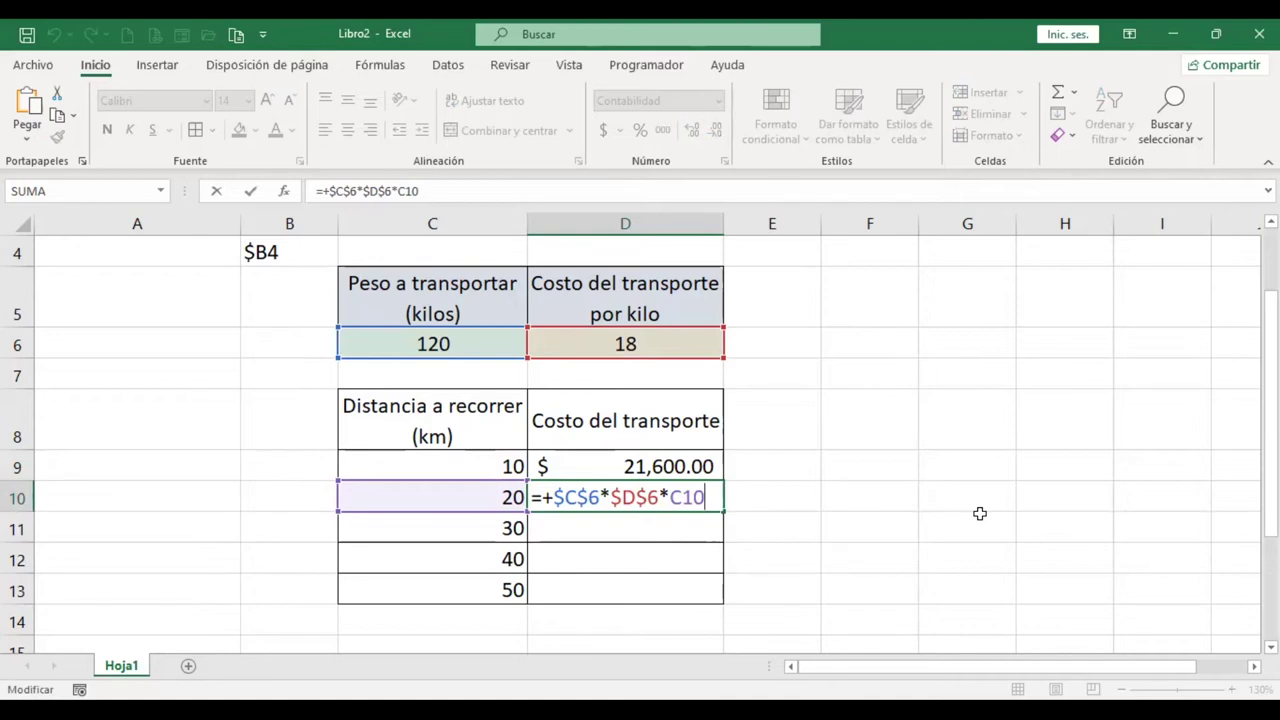
key(Return)
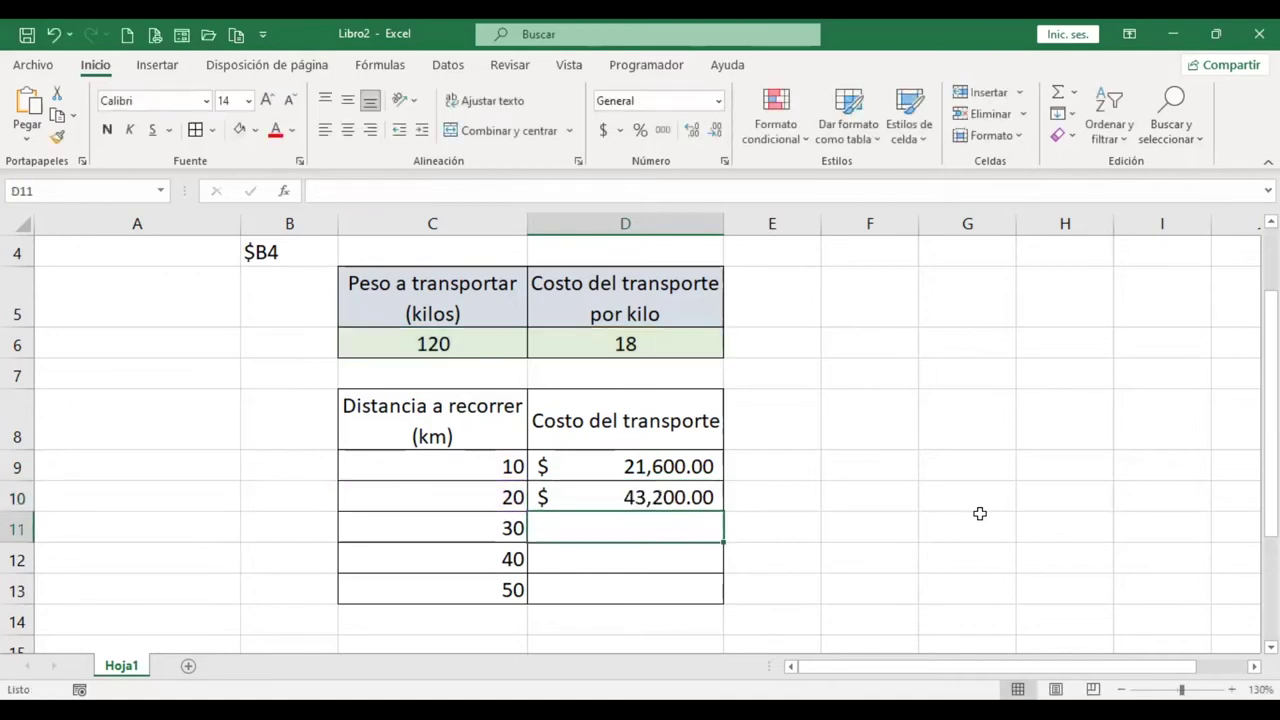
Step: Fill the formula down through D13 and verify D13's references, reaching $108,000.00
click(682, 495)
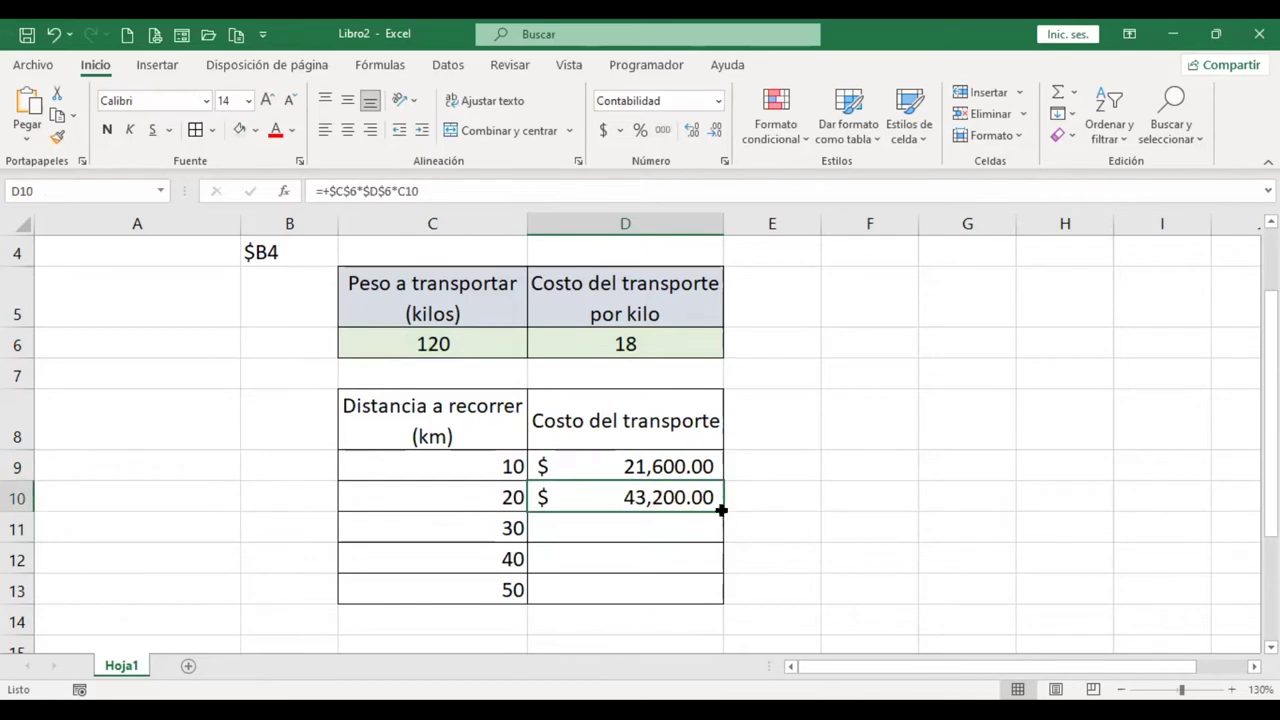
drag(727, 515, 723, 565)
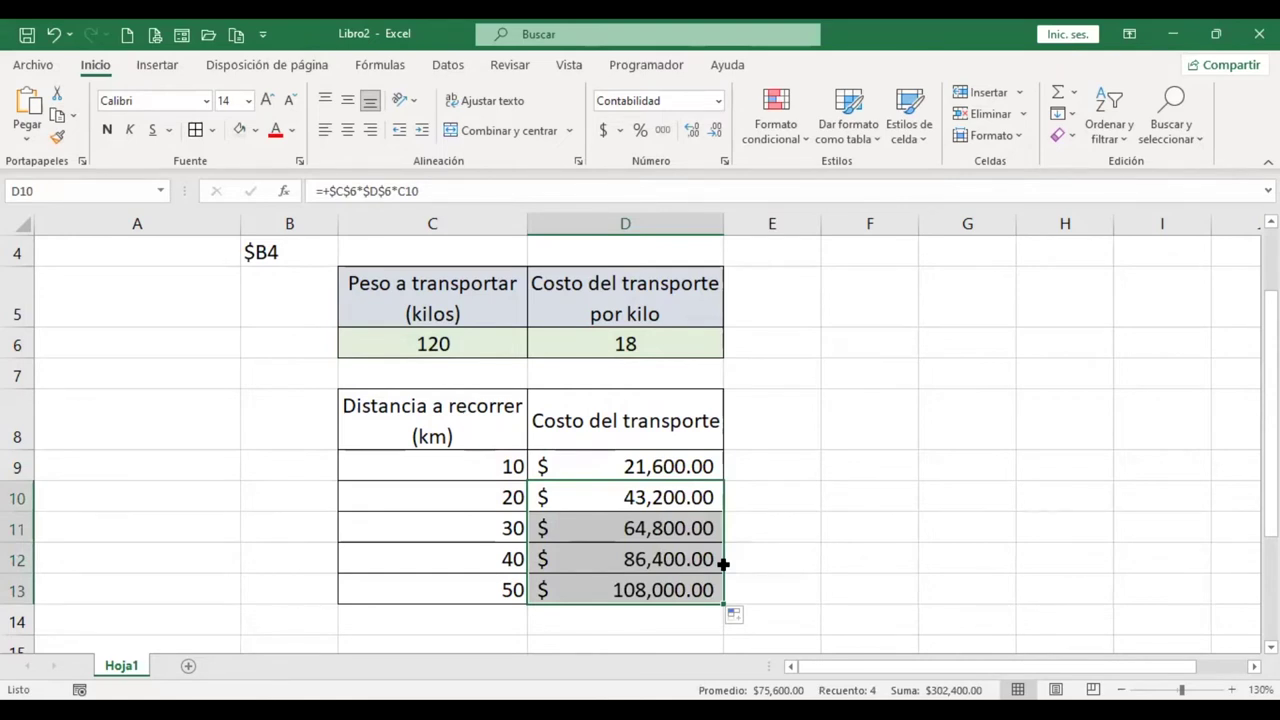
key(ctrl+Down)
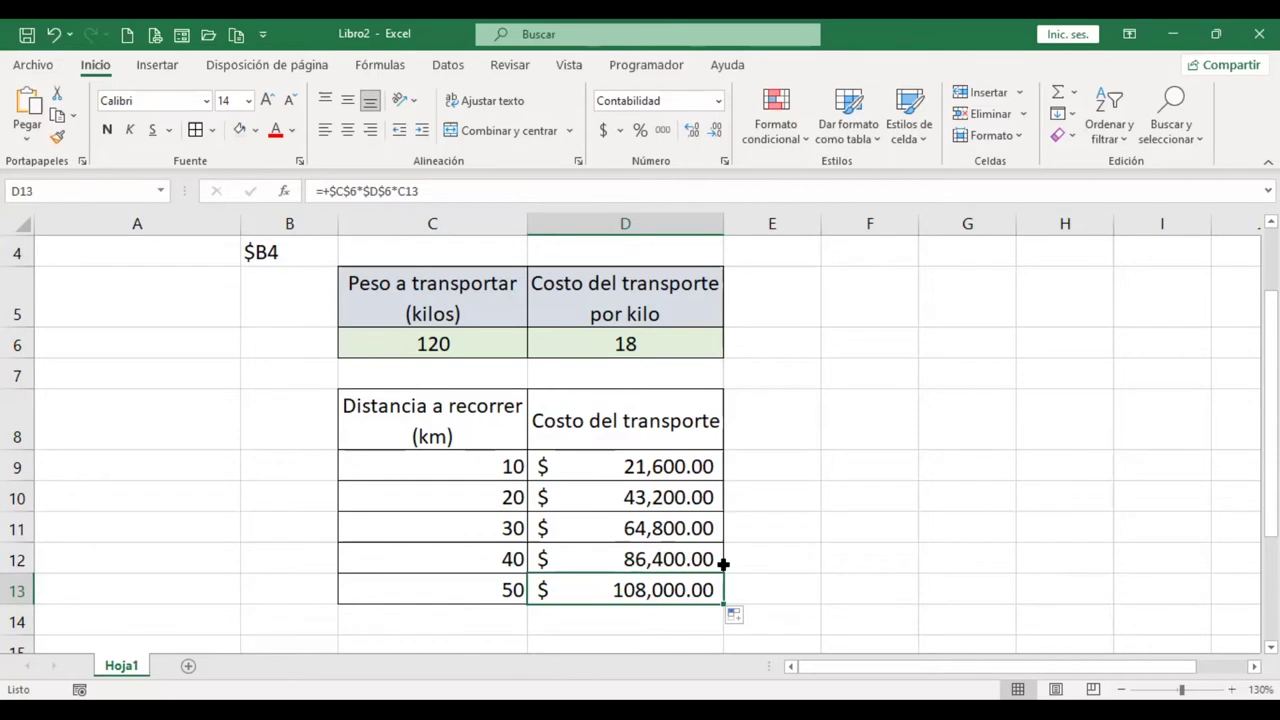
key(F2)
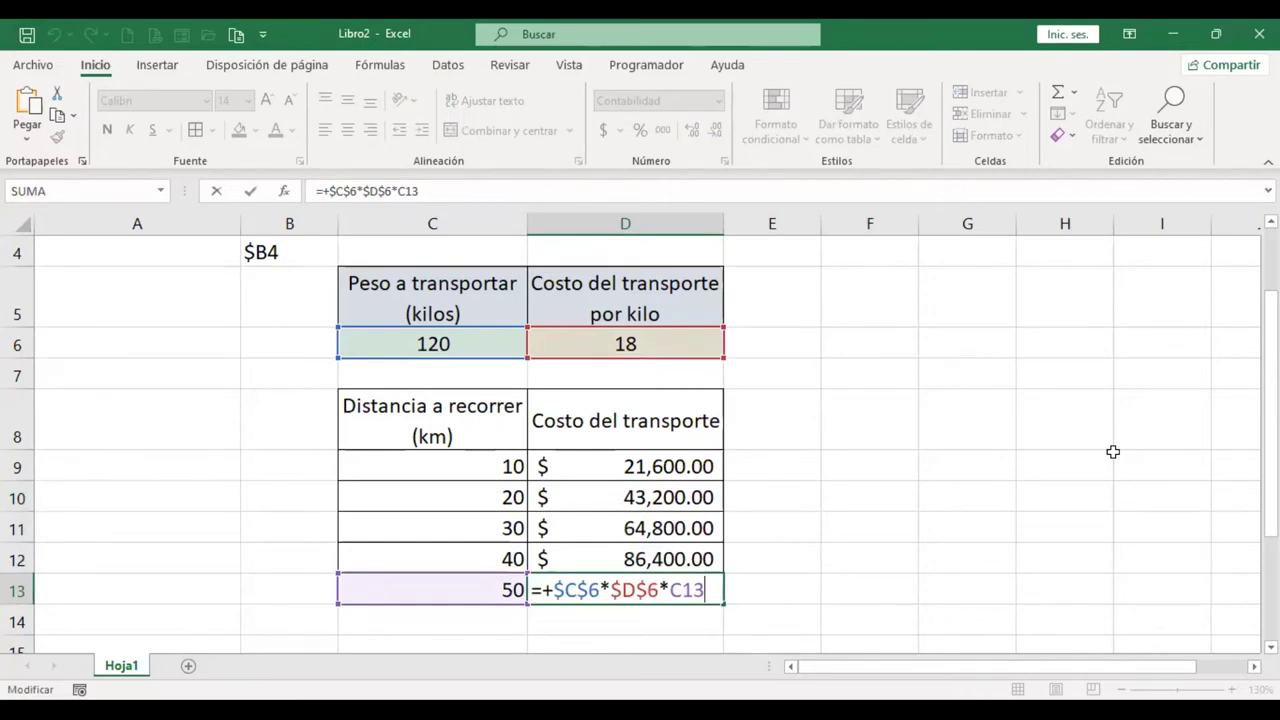
key(Return)
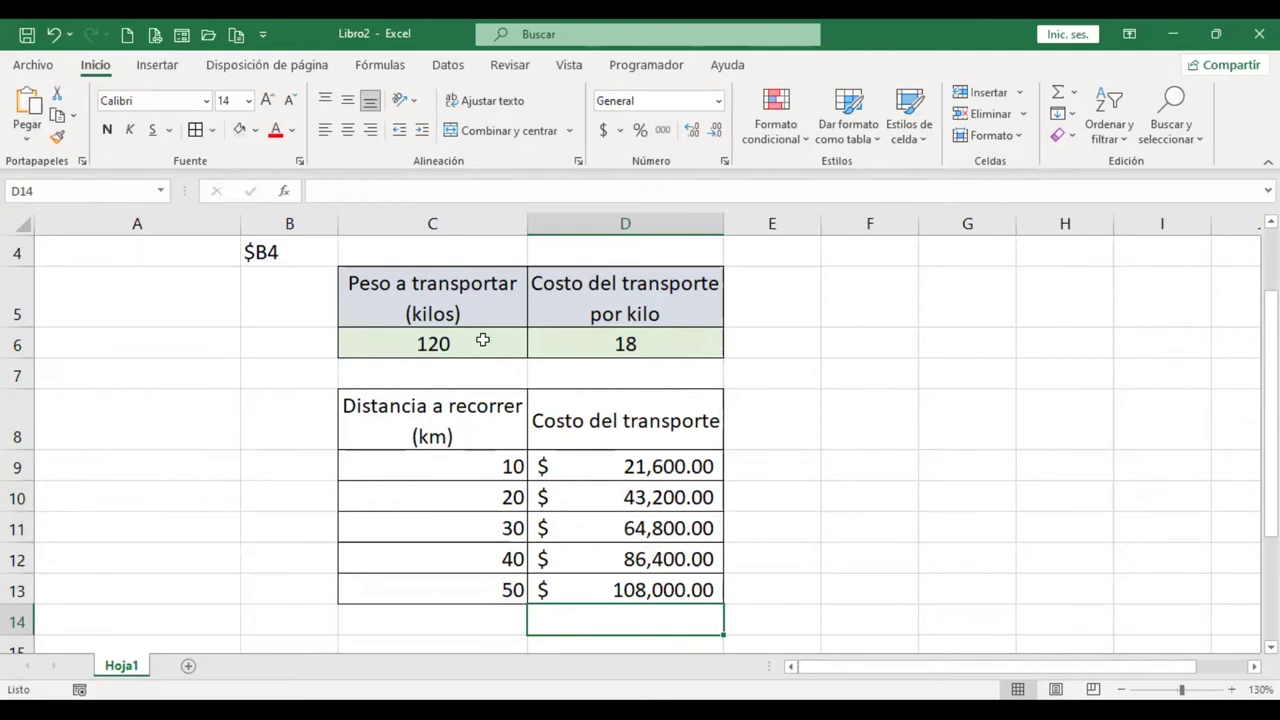
click(652, 467)
Step: Clear the computed transport costs from D9:D13
drag(658, 467, 665, 563)
key(Delete)
click(771, 490)
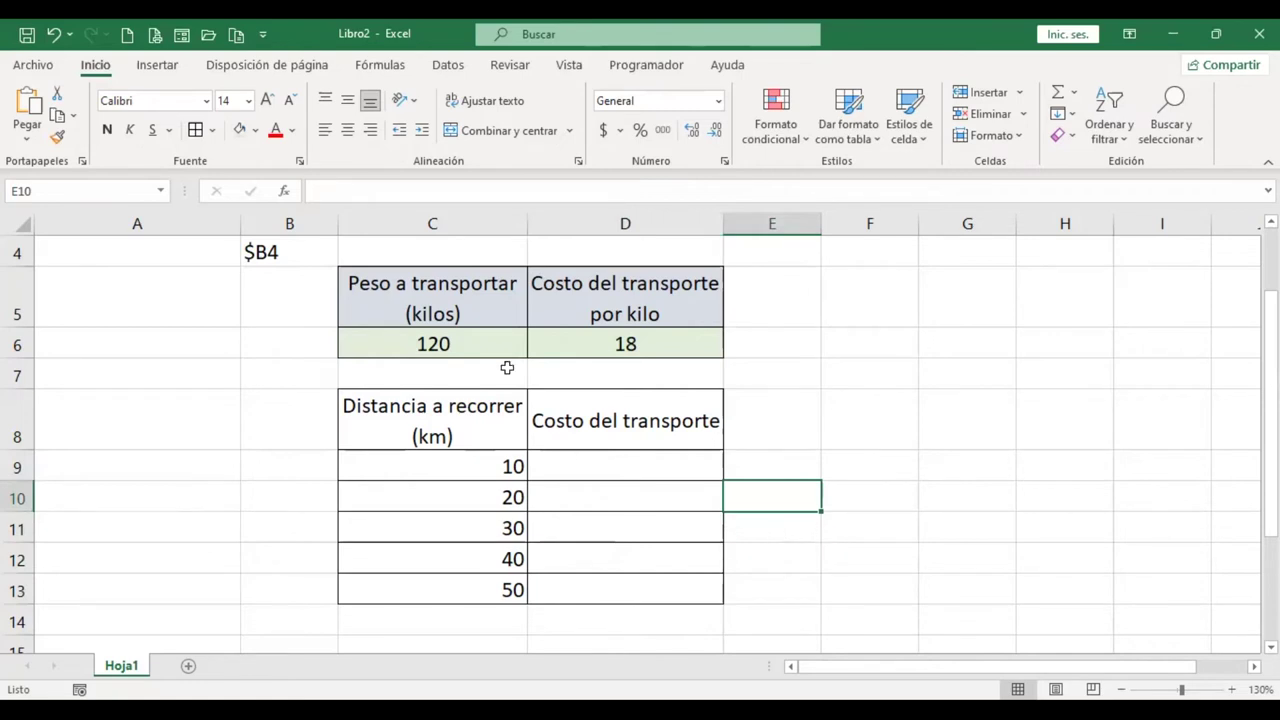
Step: Set the weight in C6 to 80 and the per-kilo cost in D6 to 22
click(488, 337)
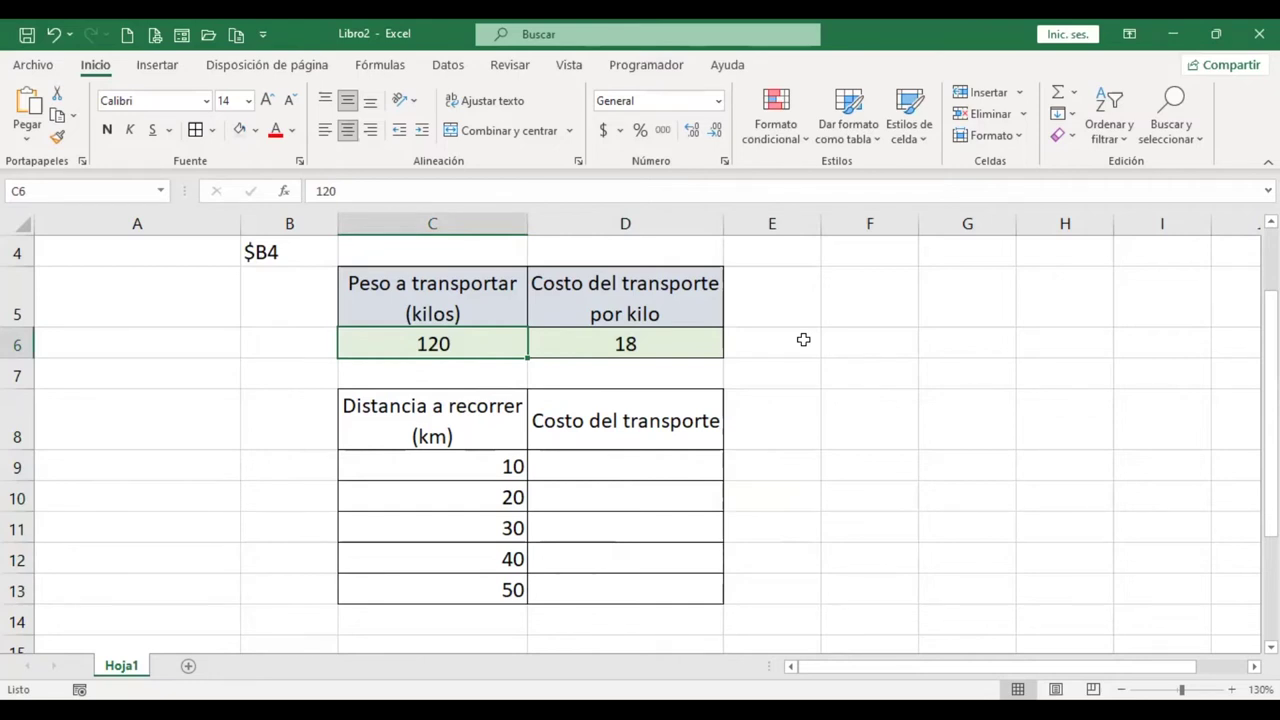
text(80)
key(Return)
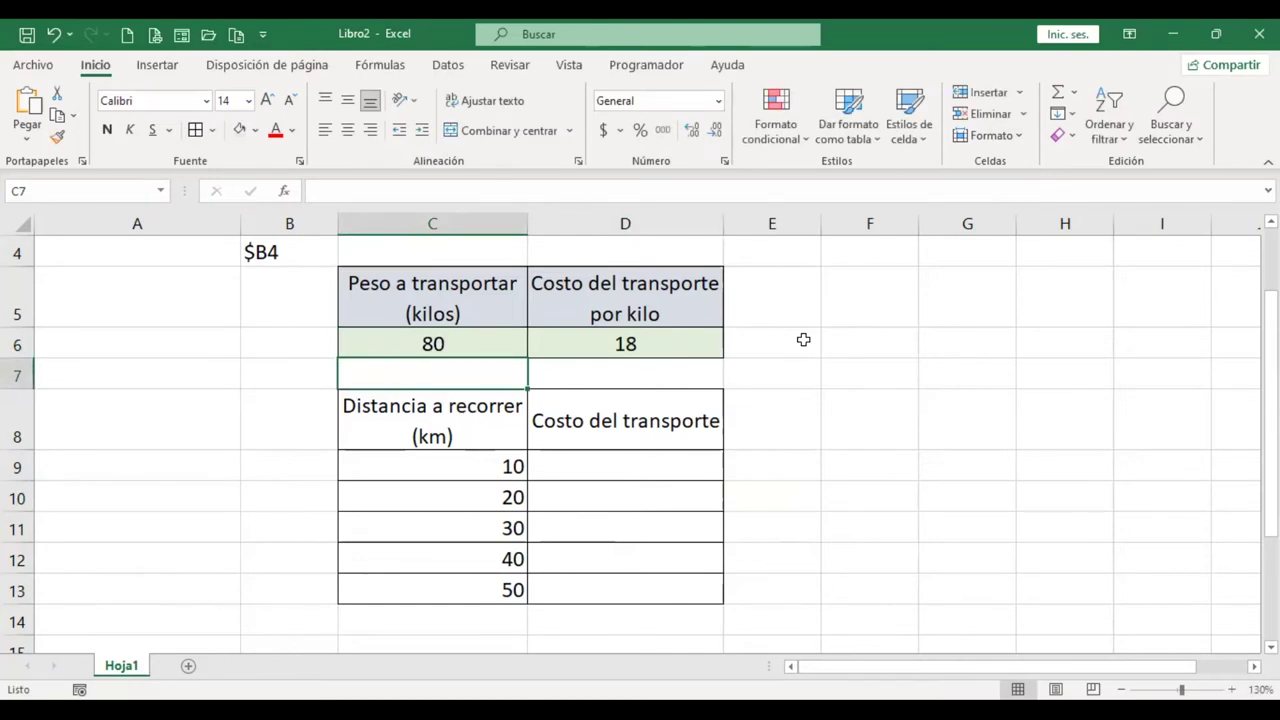
key(Up)
key(Right)
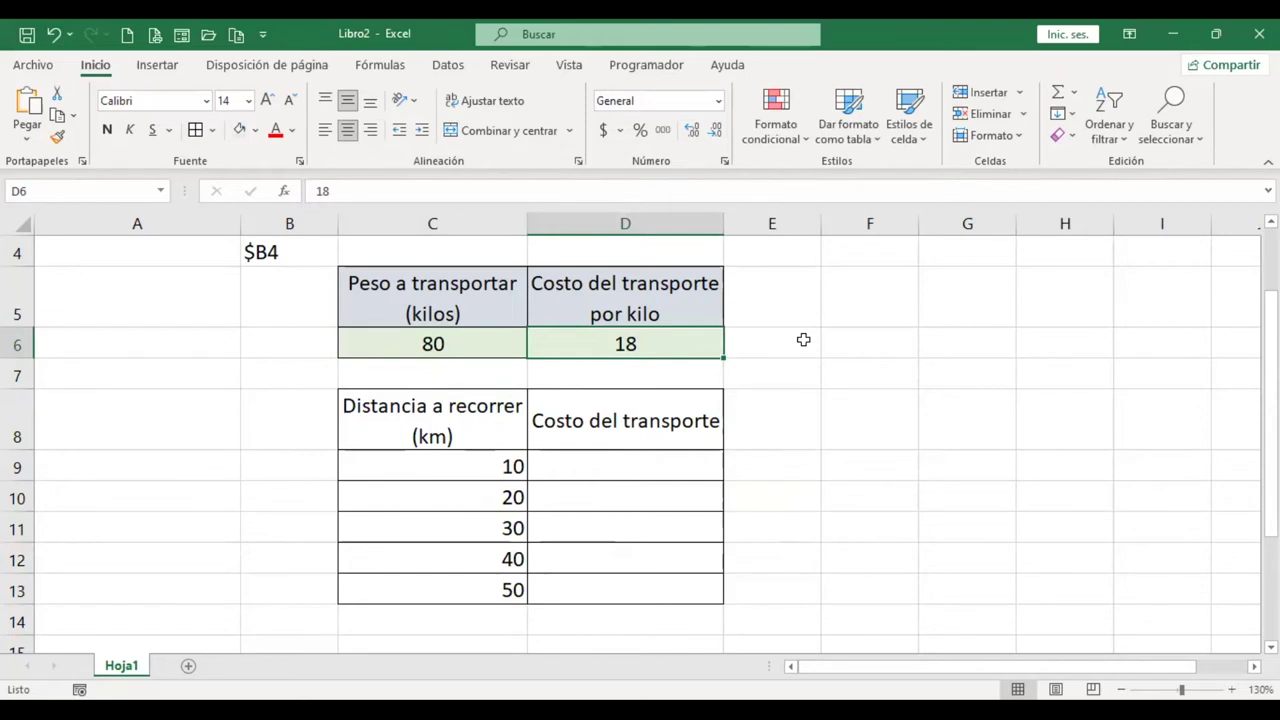
text(22)
key(Return)
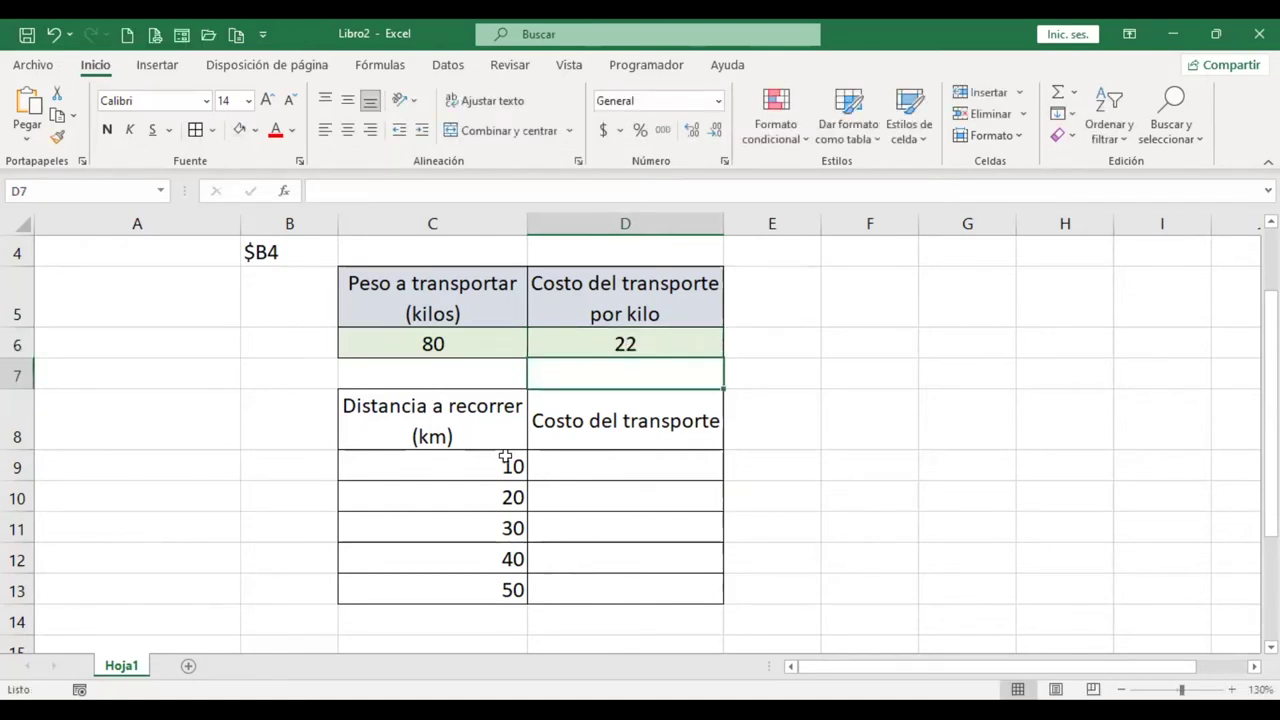
Step: Move from the first distance value back to the first transport cost cell D9
click(503, 462)
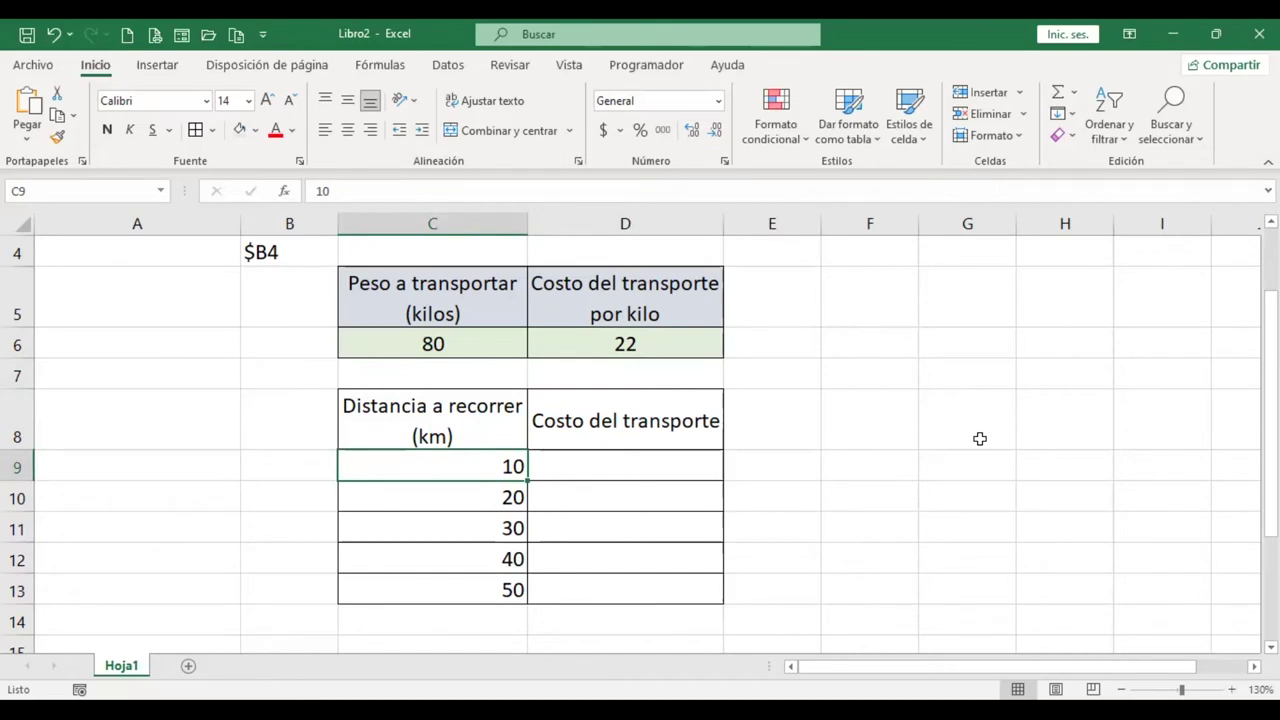
key(Down)
key(Down)
key(Down)
key(Right)
key(Up)
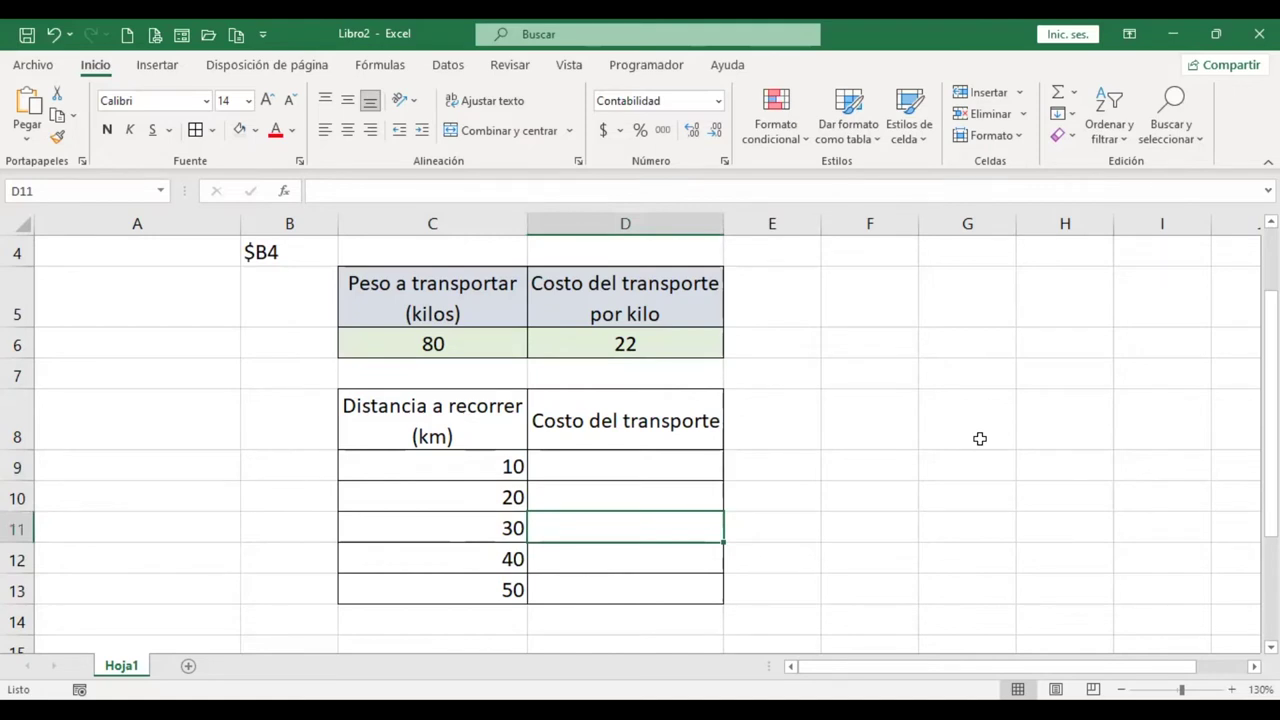
key(Up)
key(Up)
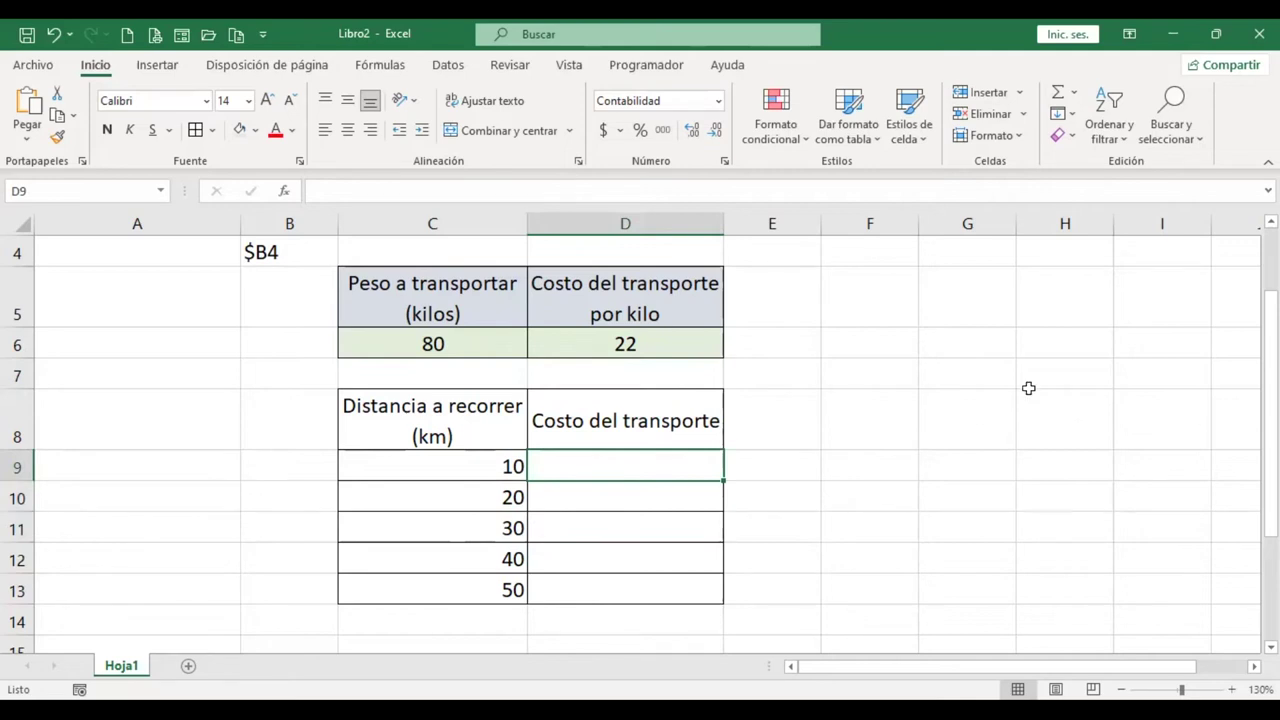
Step: Centre the distance values 10 to 50 in C9:C13 with Centrar
click(425, 339)
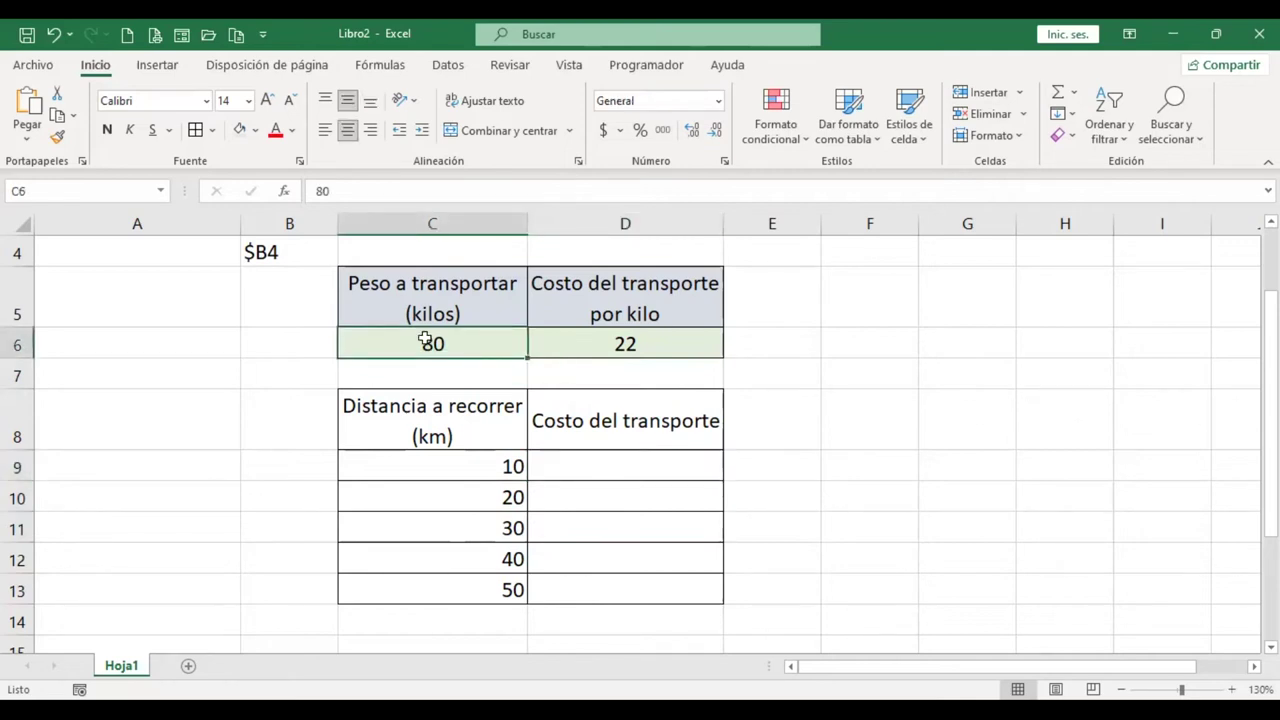
click(599, 342)
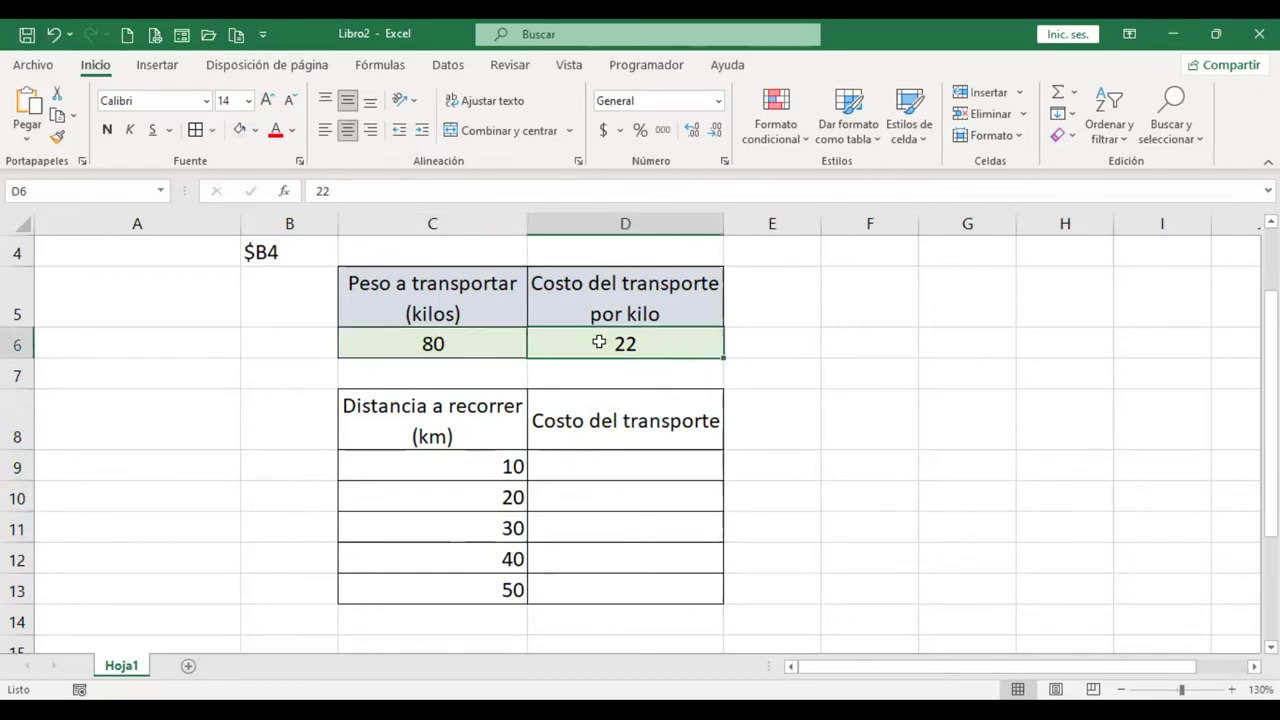
drag(475, 466, 475, 564)
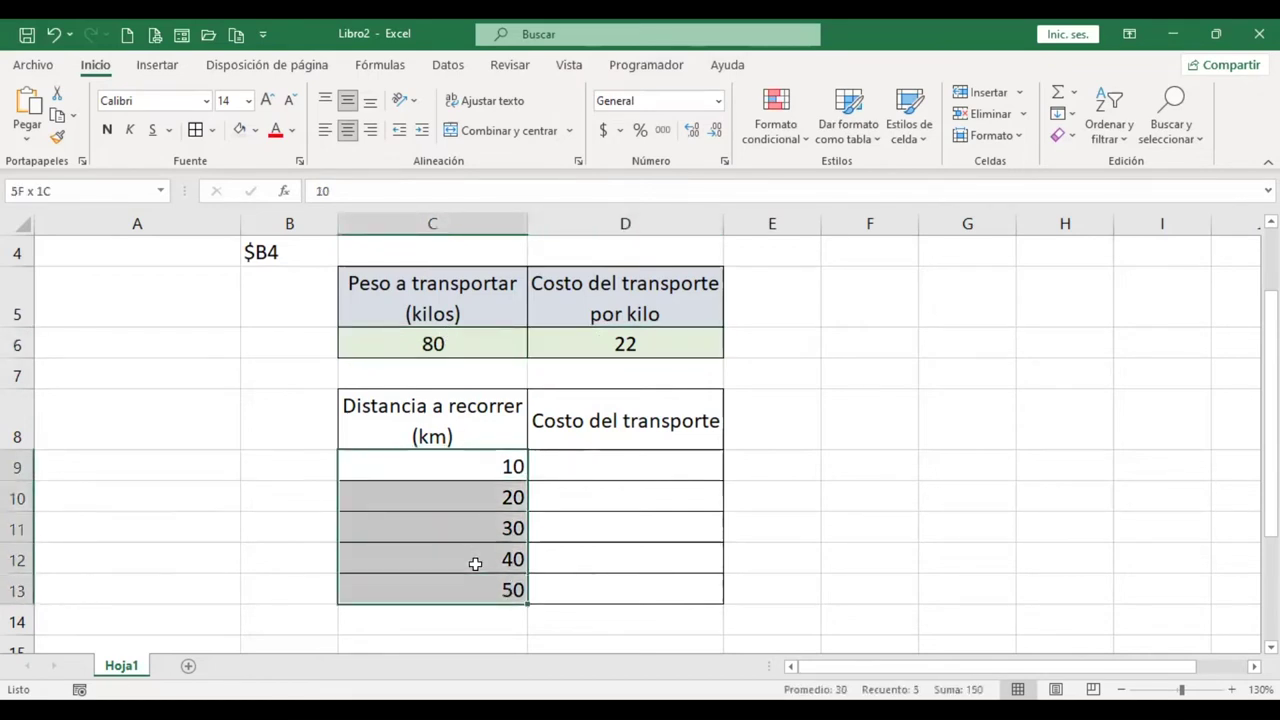
click(347, 130)
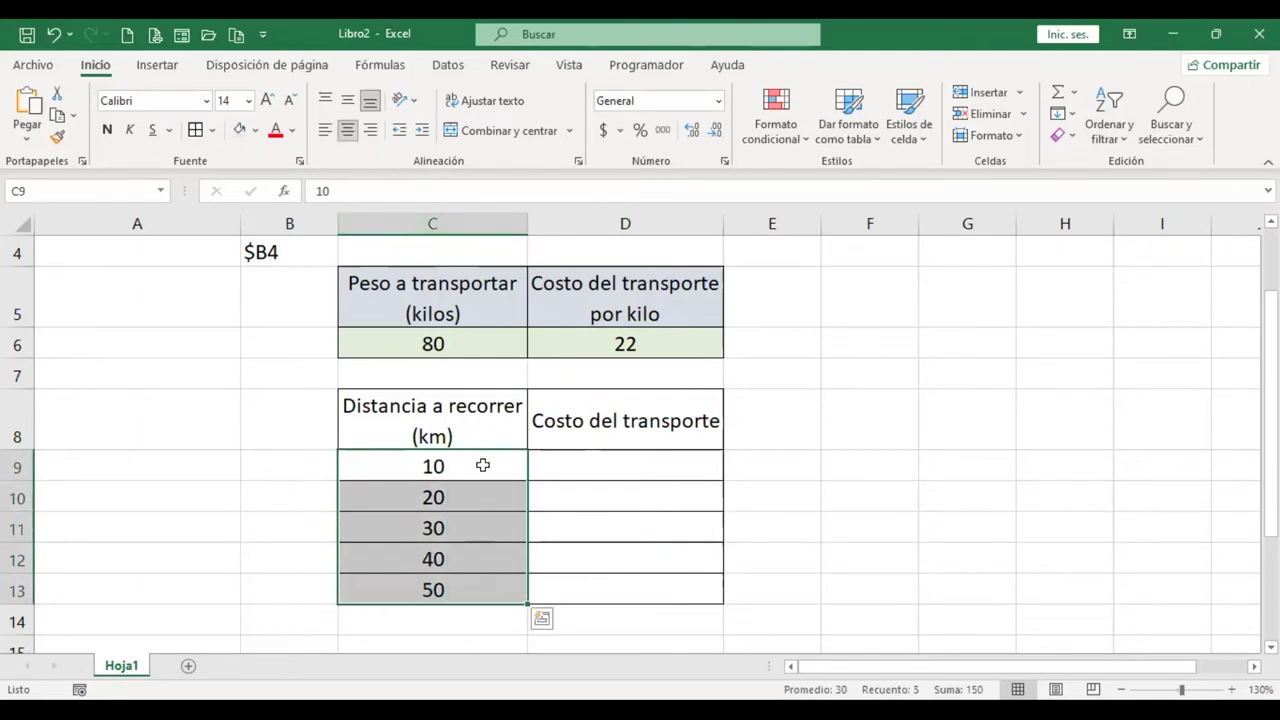
Step: Review the weight, per-kilo cost and first distance cells, ending on D9
click(625, 466)
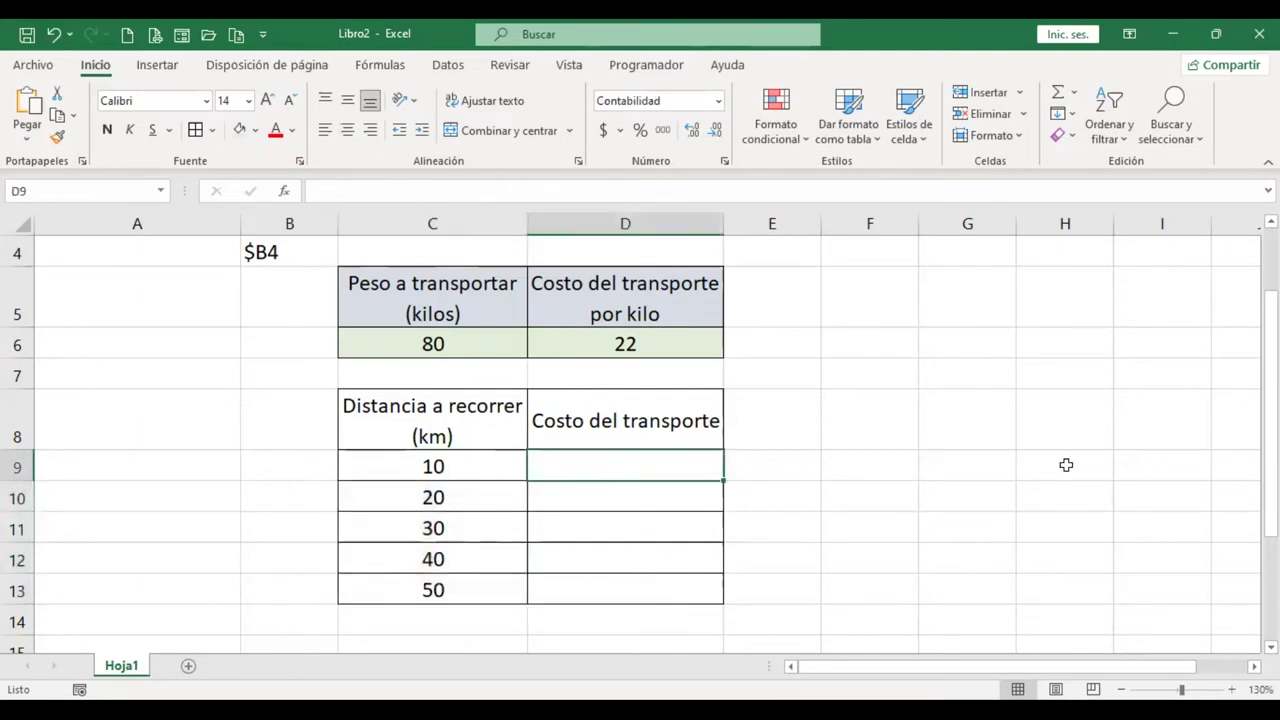
click(482, 336)
click(624, 344)
ctrl+click(499, 465)
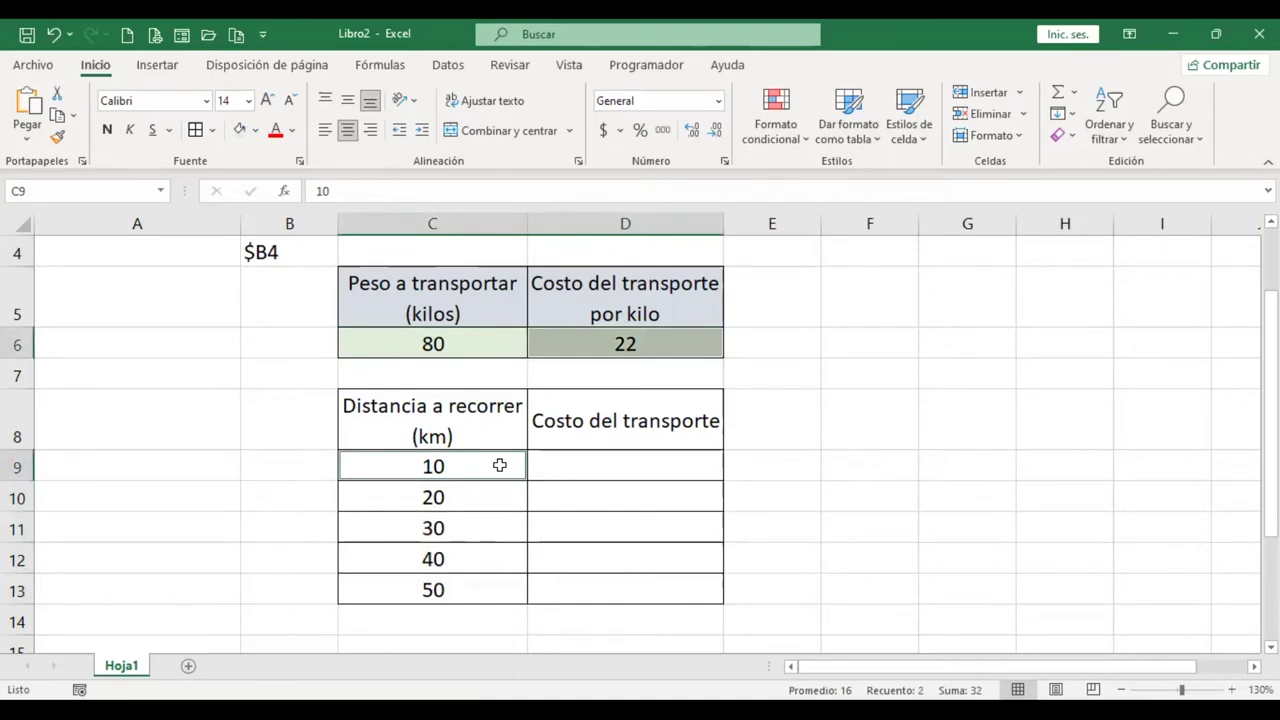
click(633, 463)
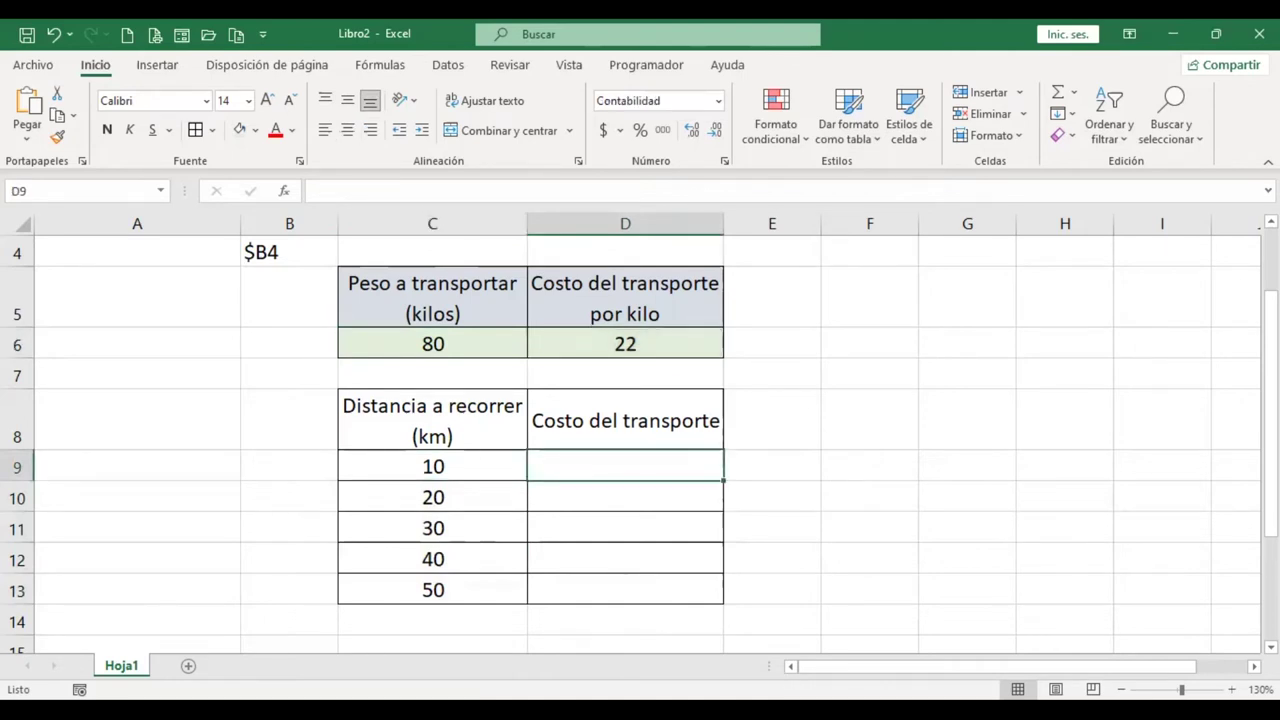
Step: Enter =C6*D6*C9 in D9 so the first transport cost shows $ 17,600.00
text(=)
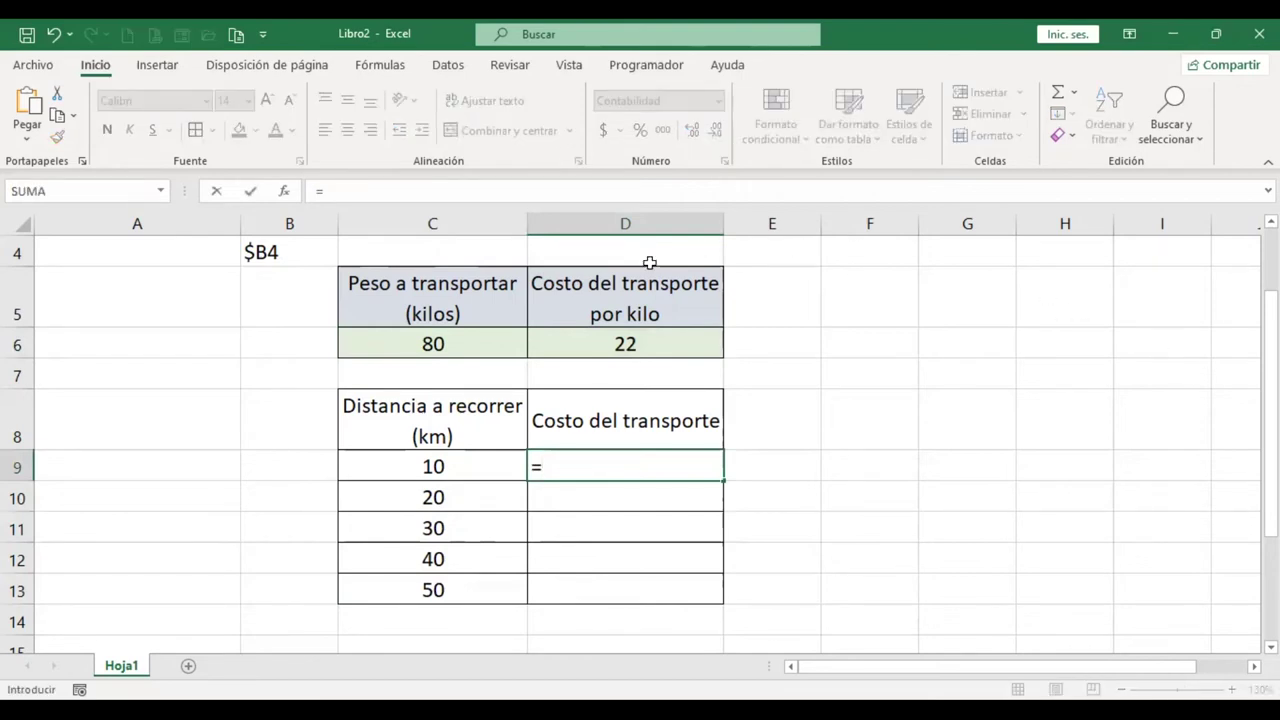
click(464, 341)
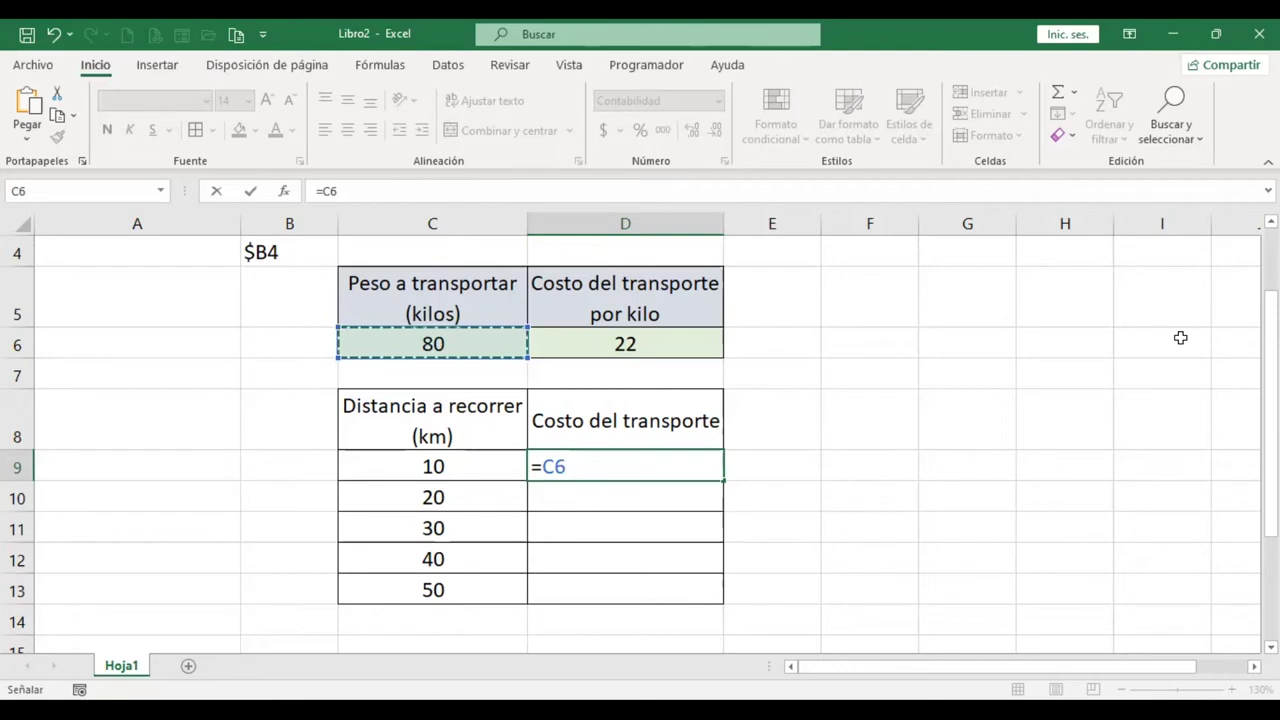
text(*)
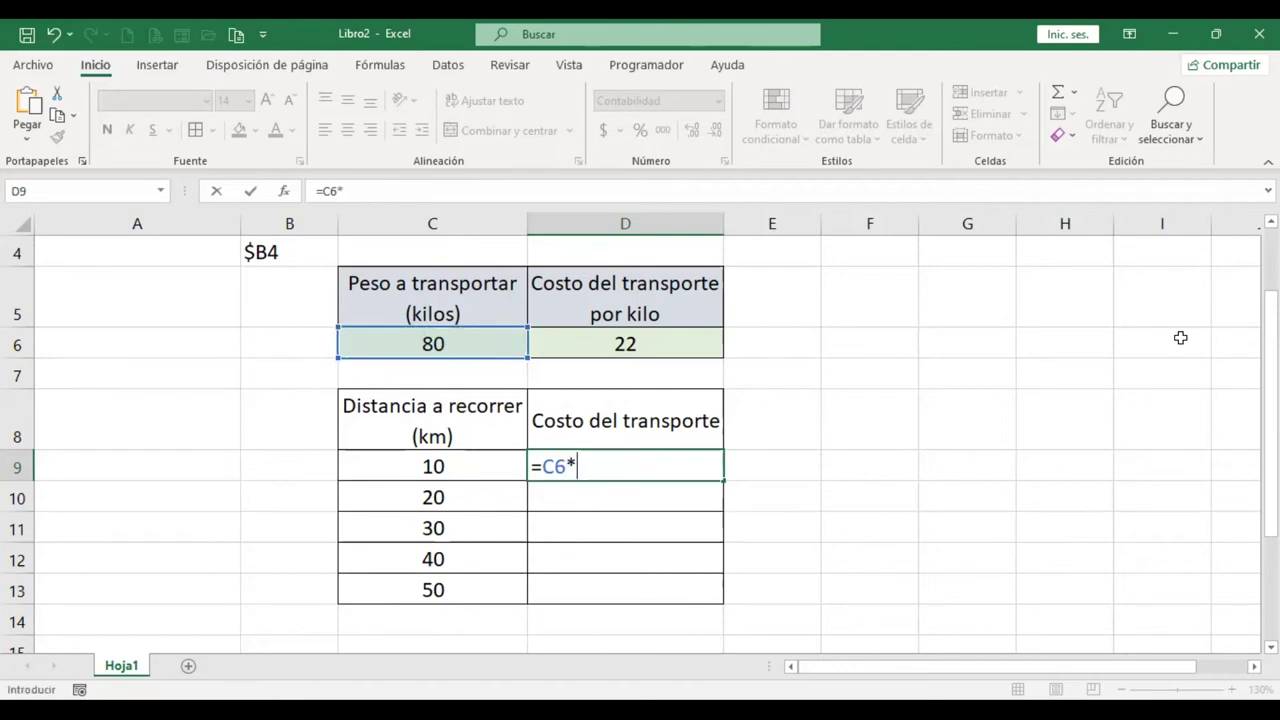
click(626, 345)
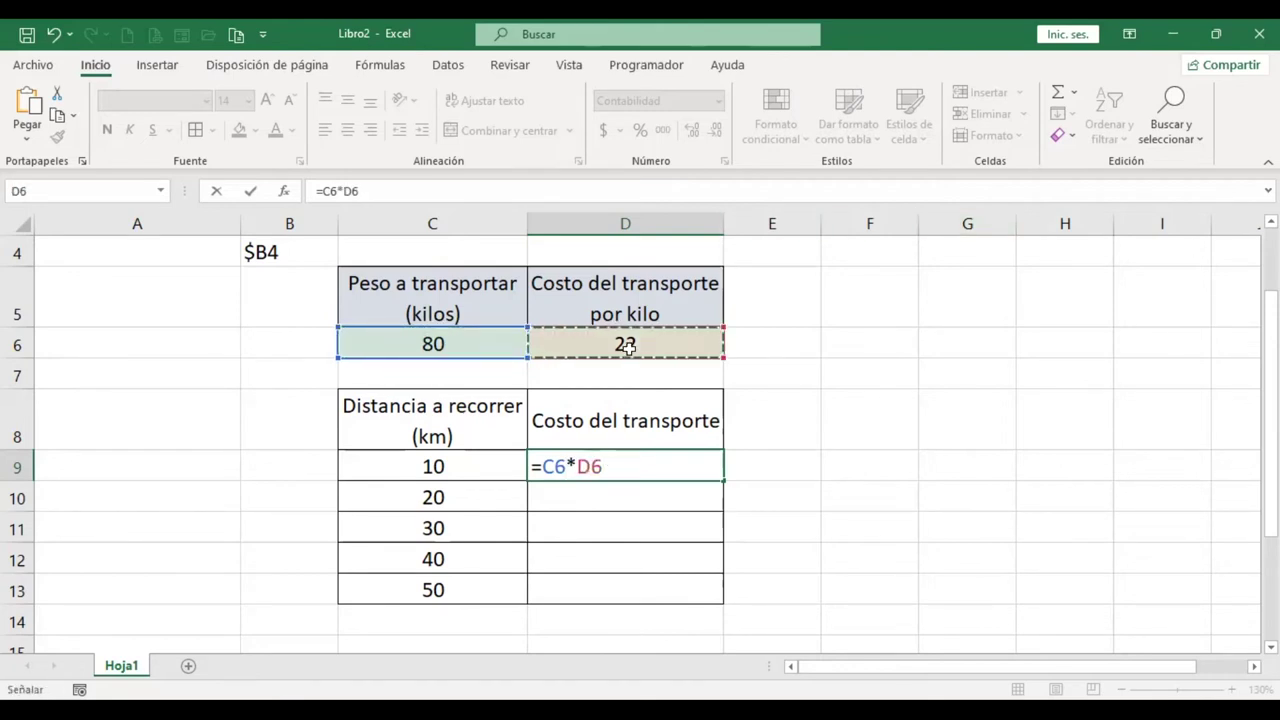
text(*)
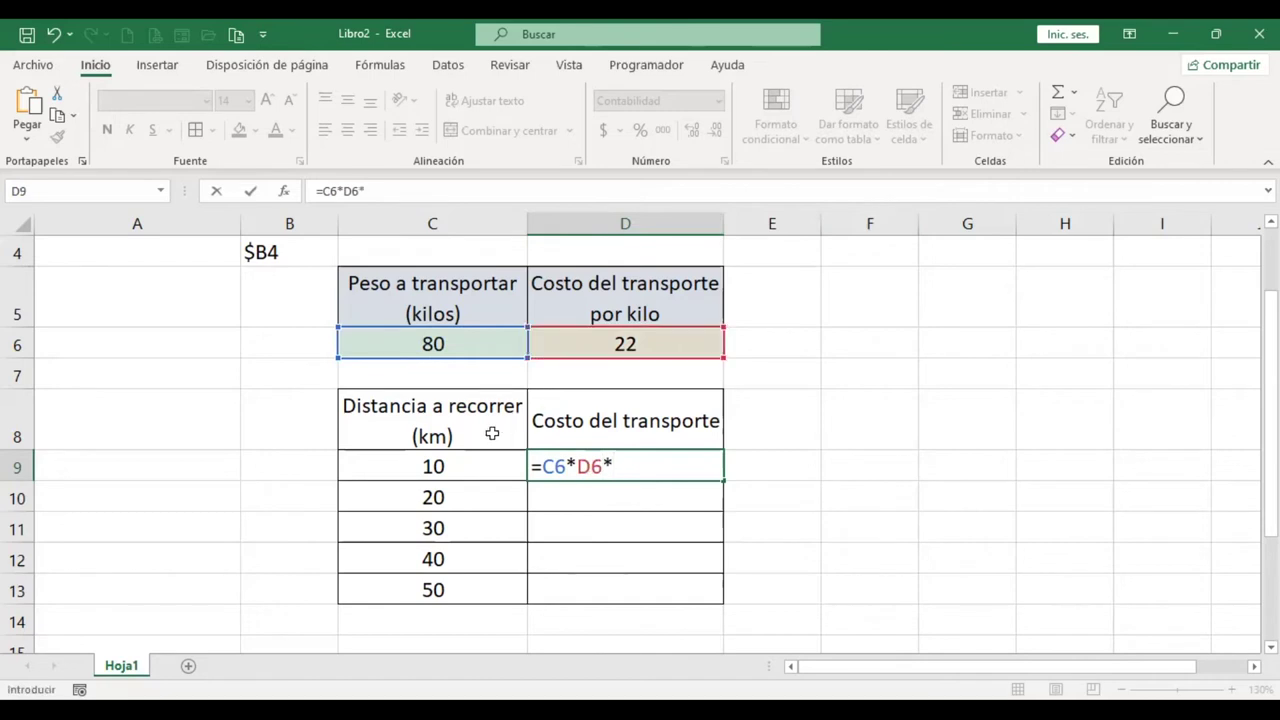
click(455, 462)
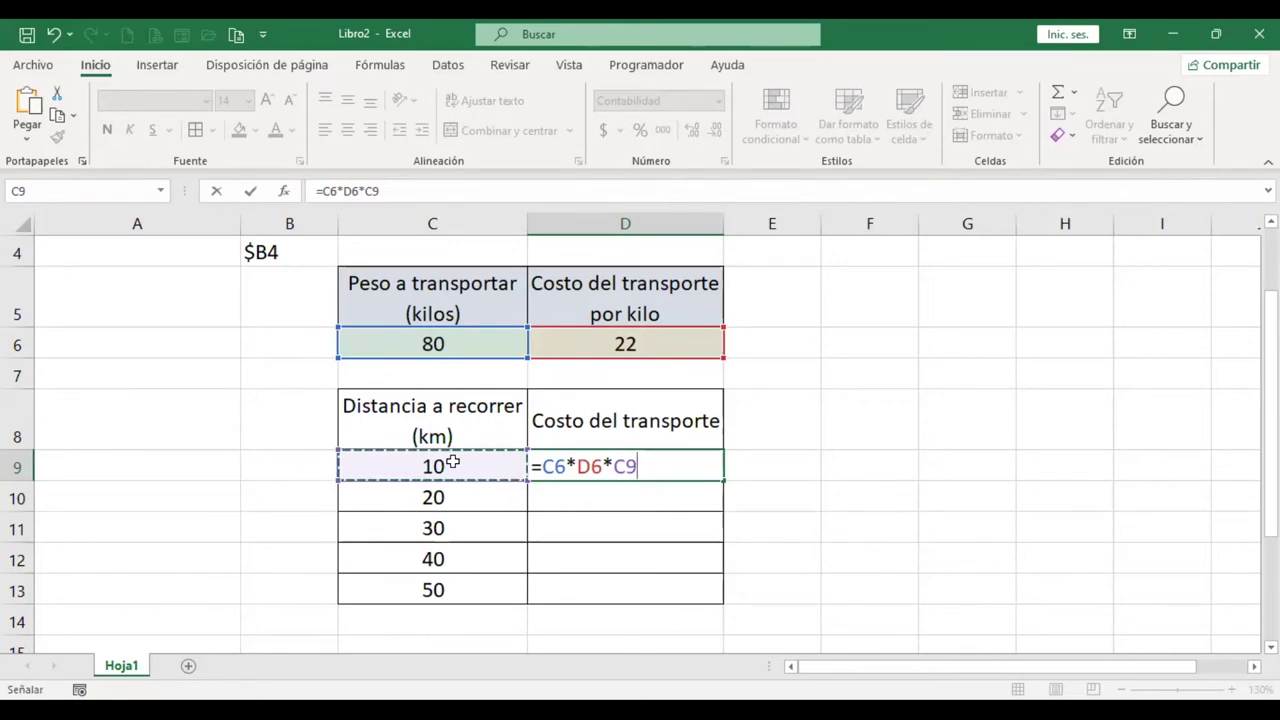
key(Return)
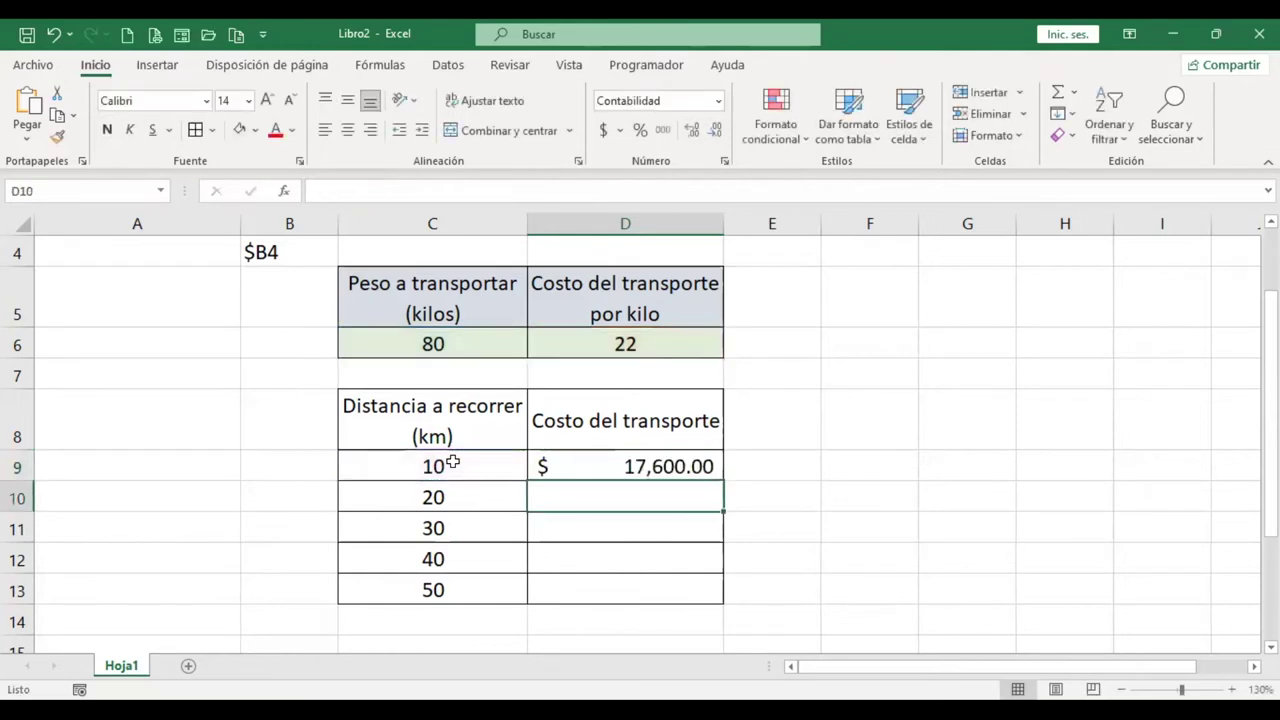
key(Up)
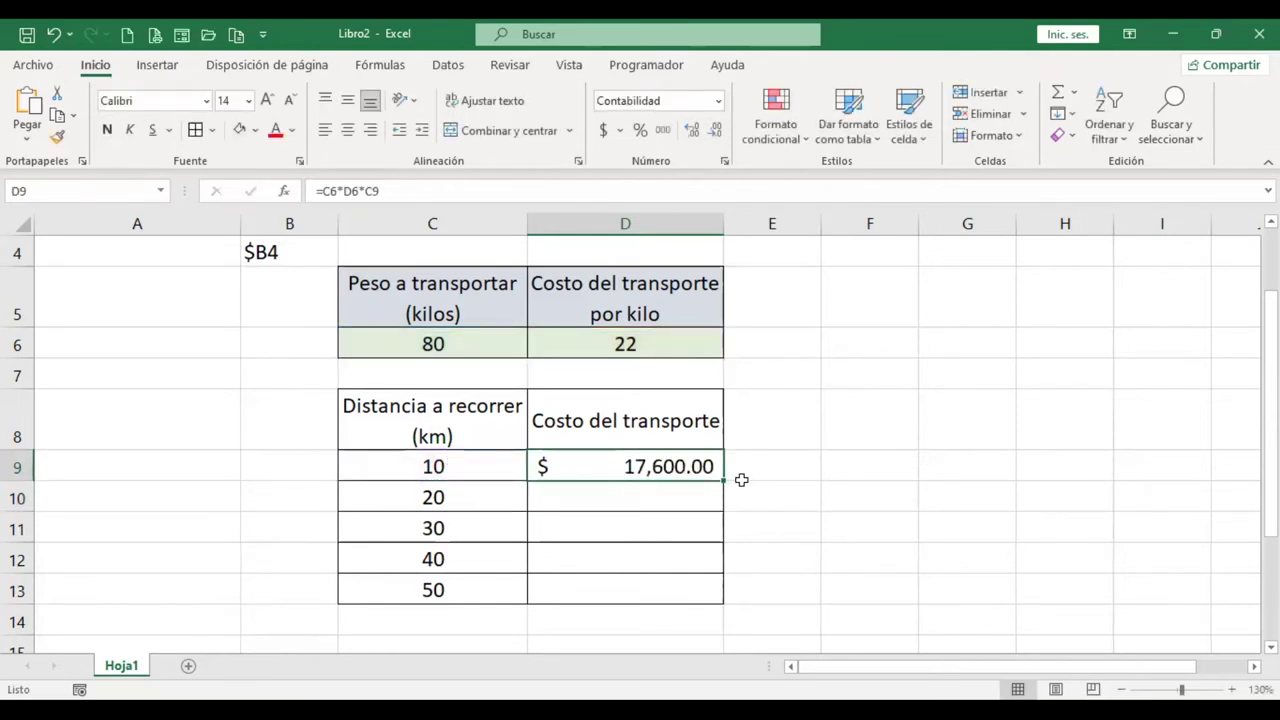
Step: Fill the D9 formula down to D13 and inspect D10's shifted relative references
double_click(723, 481)
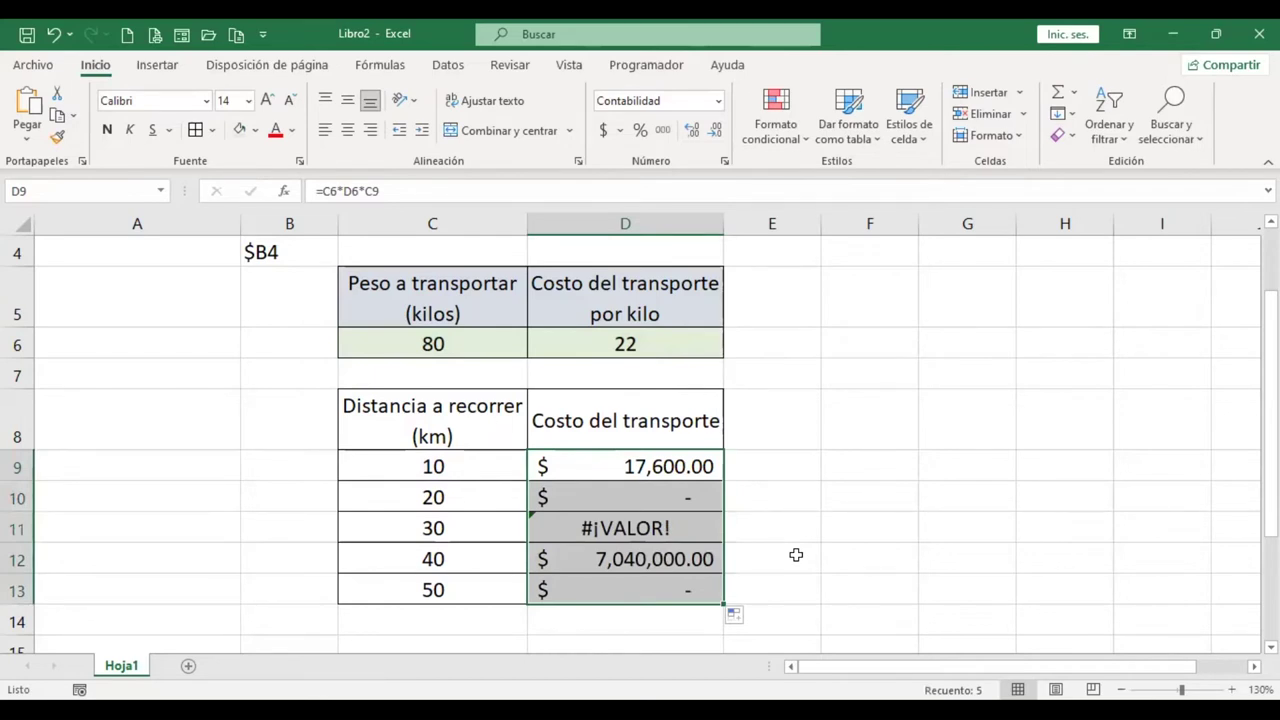
key(ctrl+z)
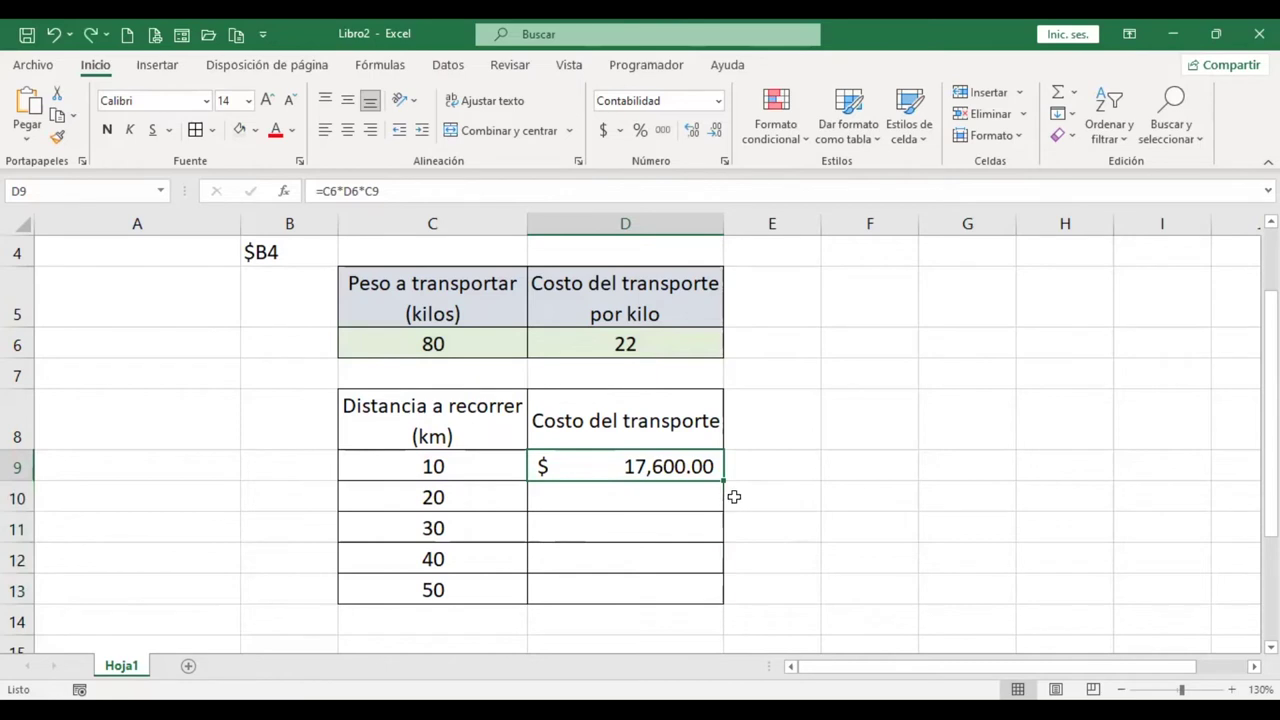
double_click(725, 480)
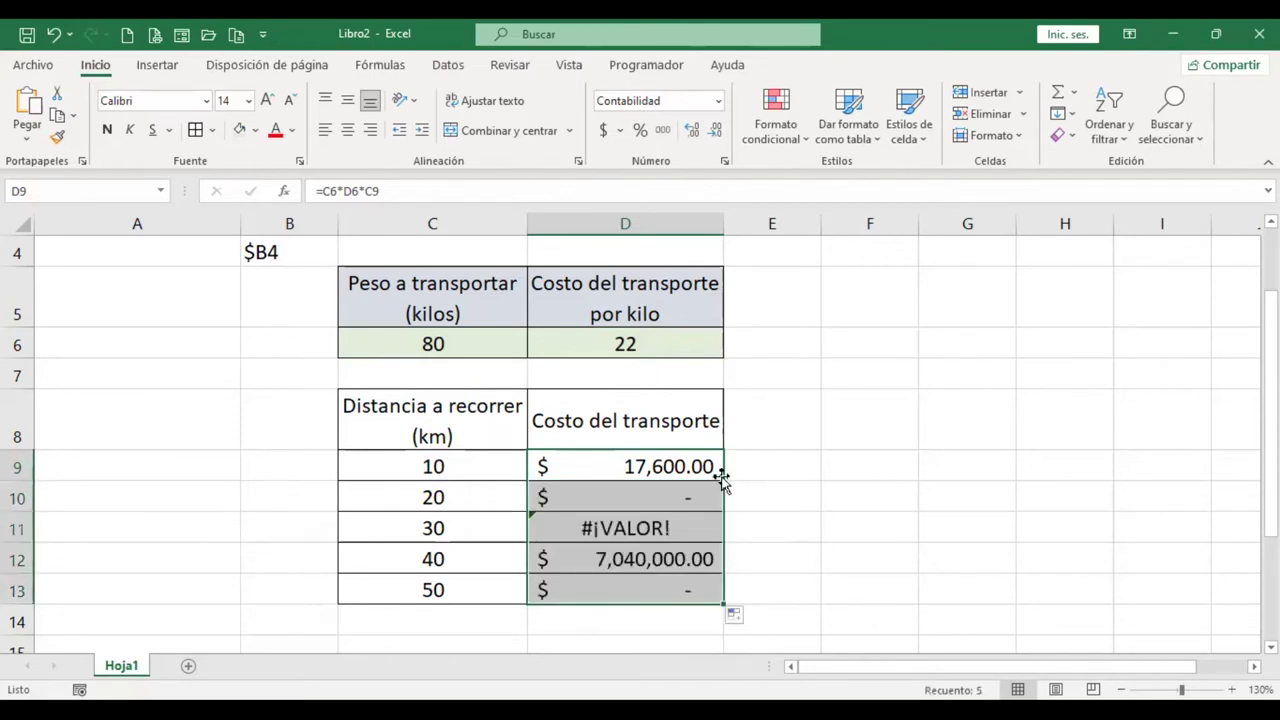
click(666, 495)
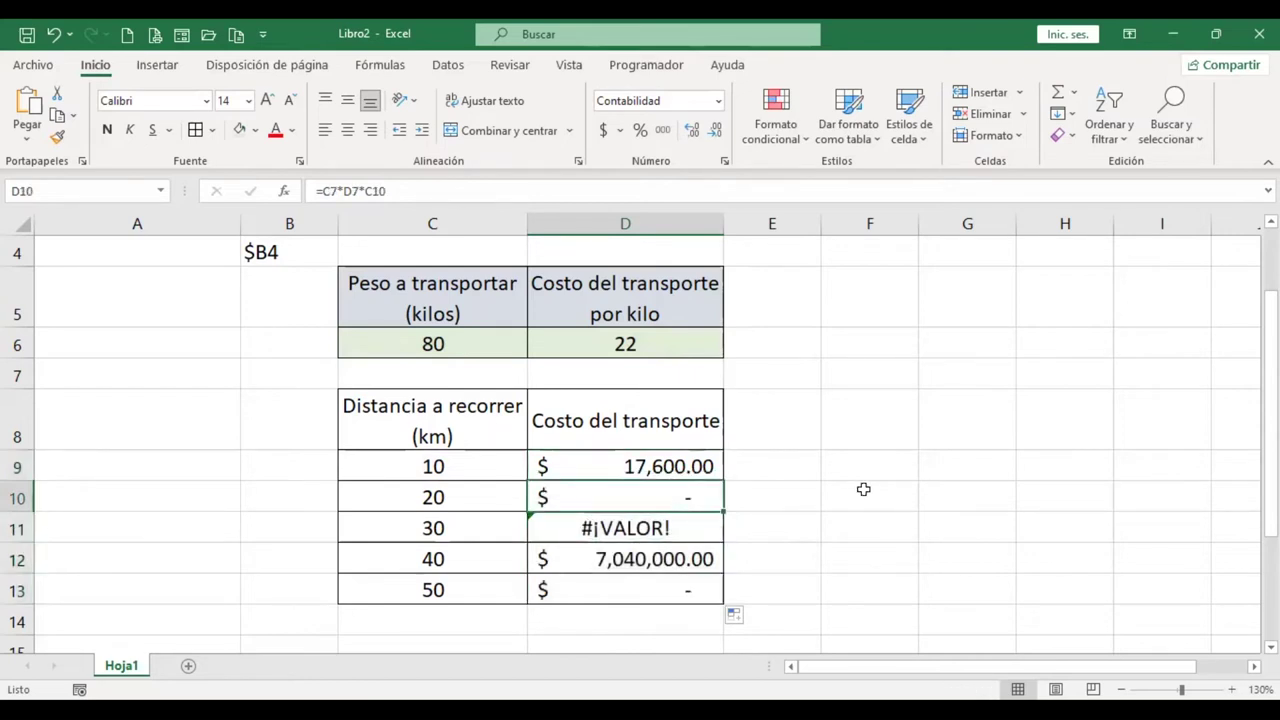
double_click(618, 495)
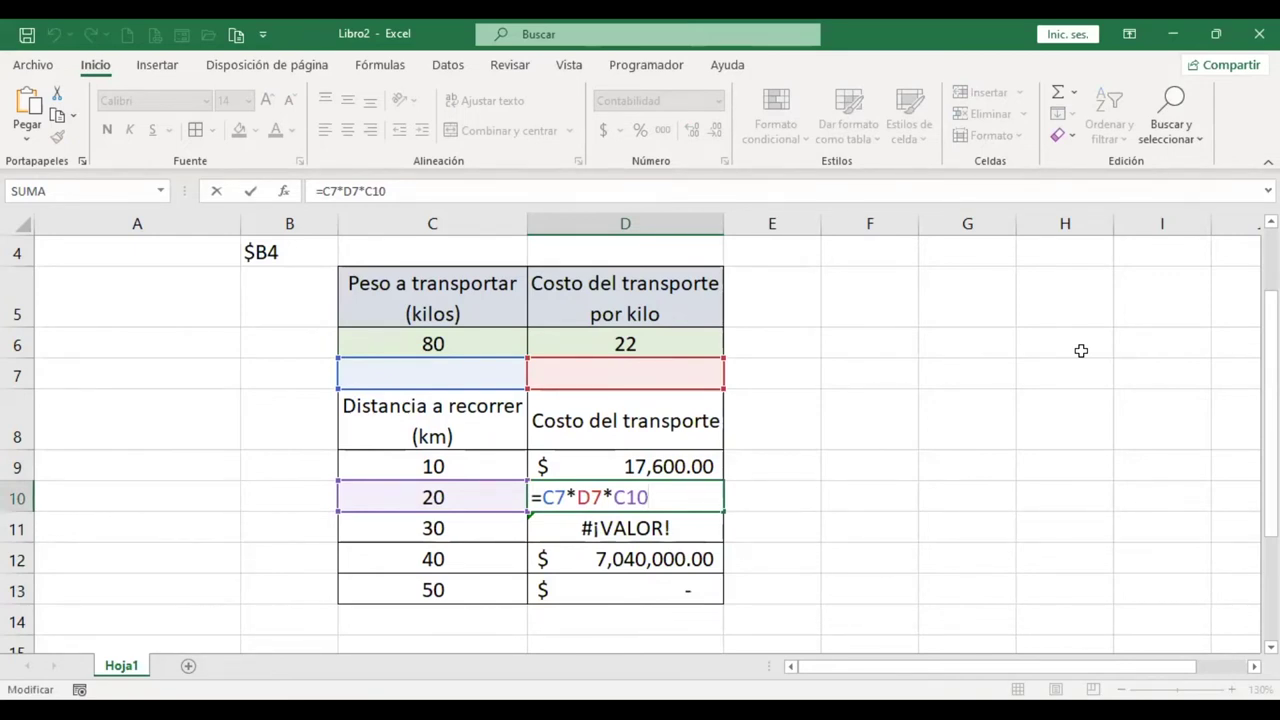
key(ctrl+Return)
Step: Compare the D9 and D10 formulas, then undo the incorrect fill across D9:D13
key(Up)
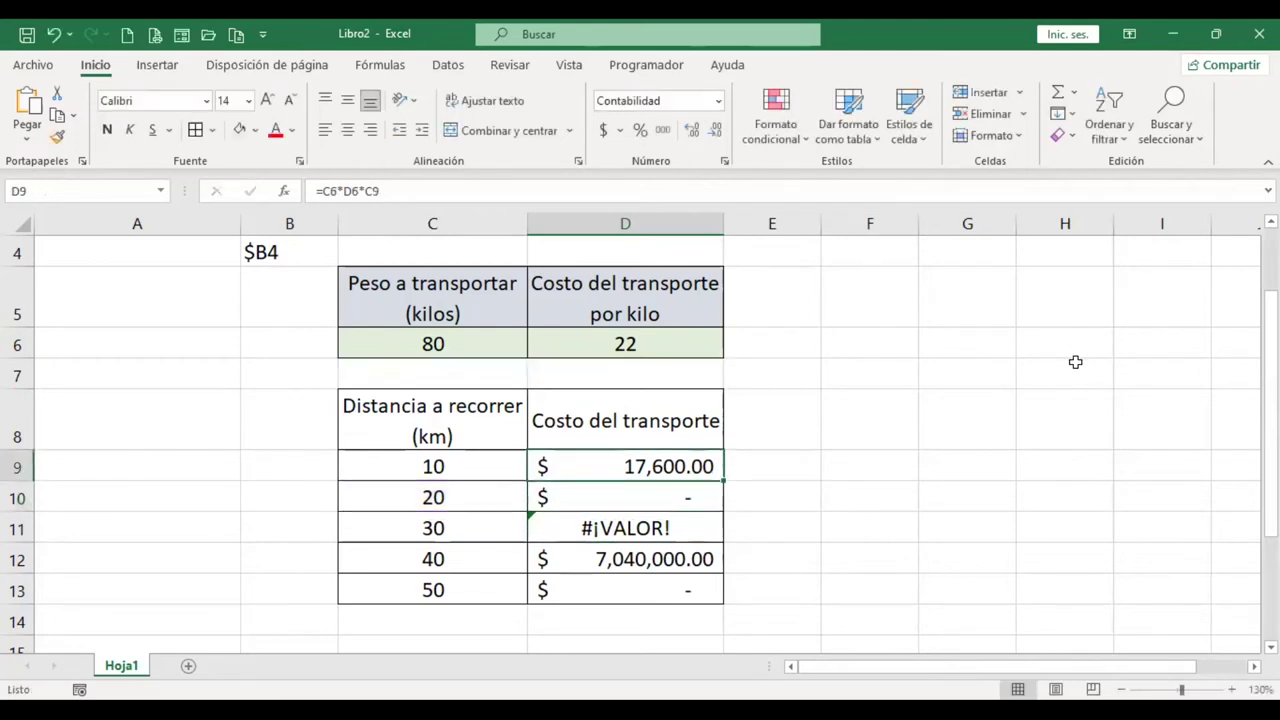
key(F2)
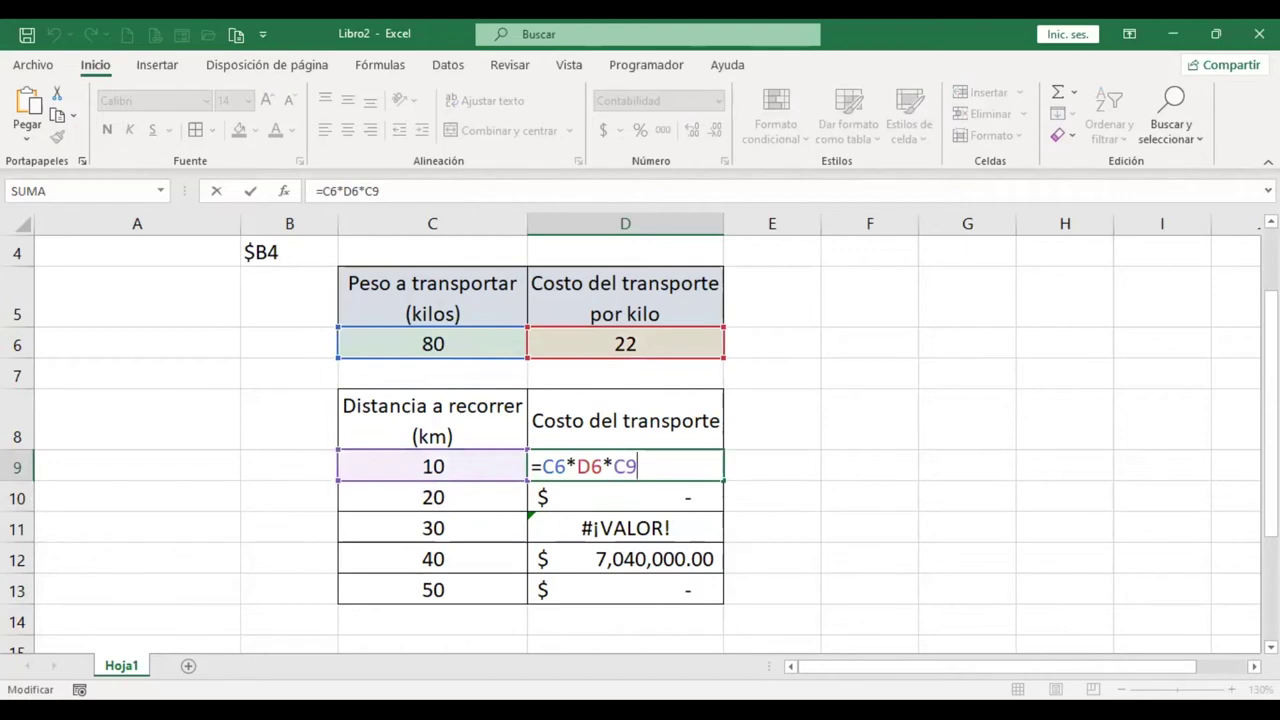
key(Return)
key(F2)
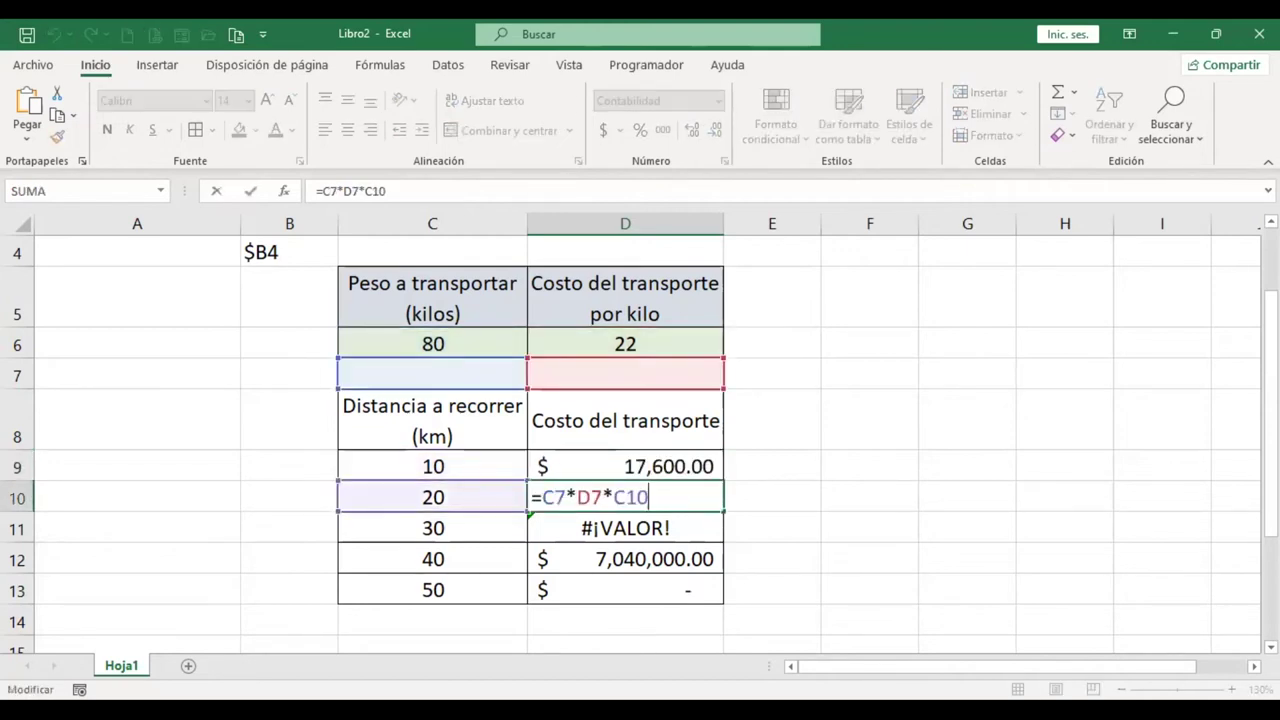
key(Return)
key(Up)
key(Up)
key(shift+Down)
key(shift+Down)
key(shift+Down)
key(shift+Down)
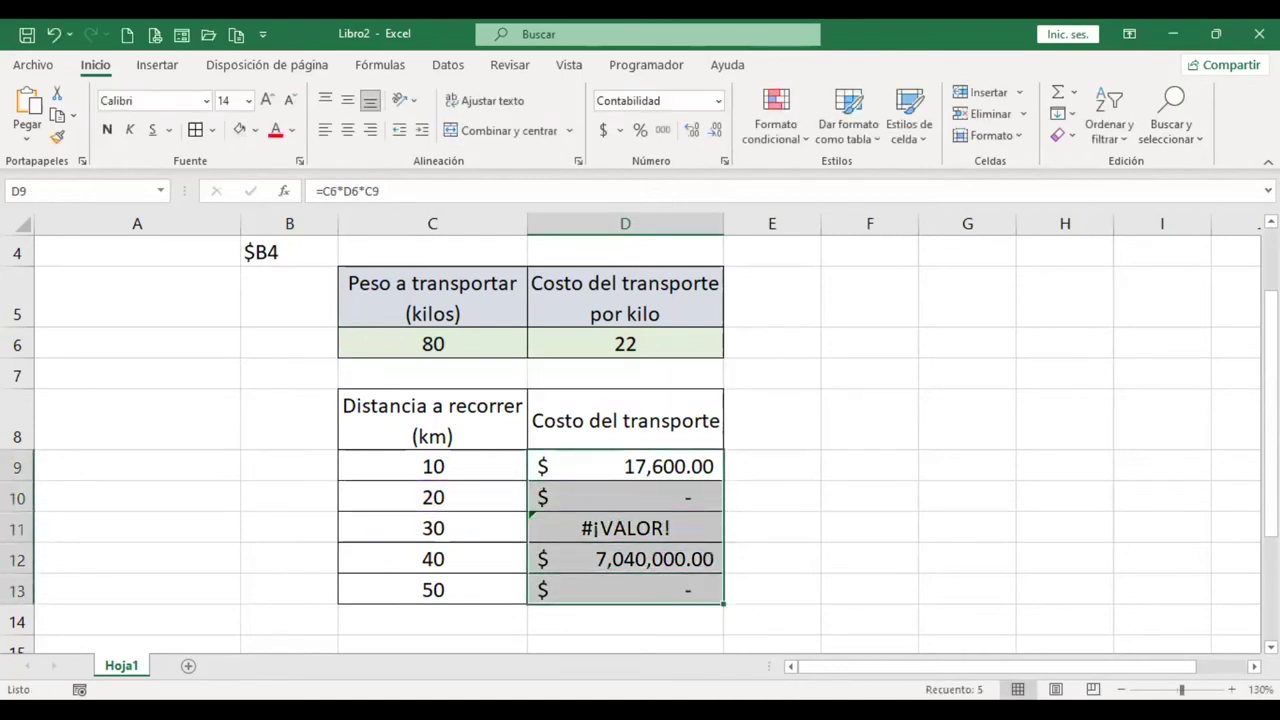
key(ctrl+z)
key(ctrl+z)
key(ctrl+z)
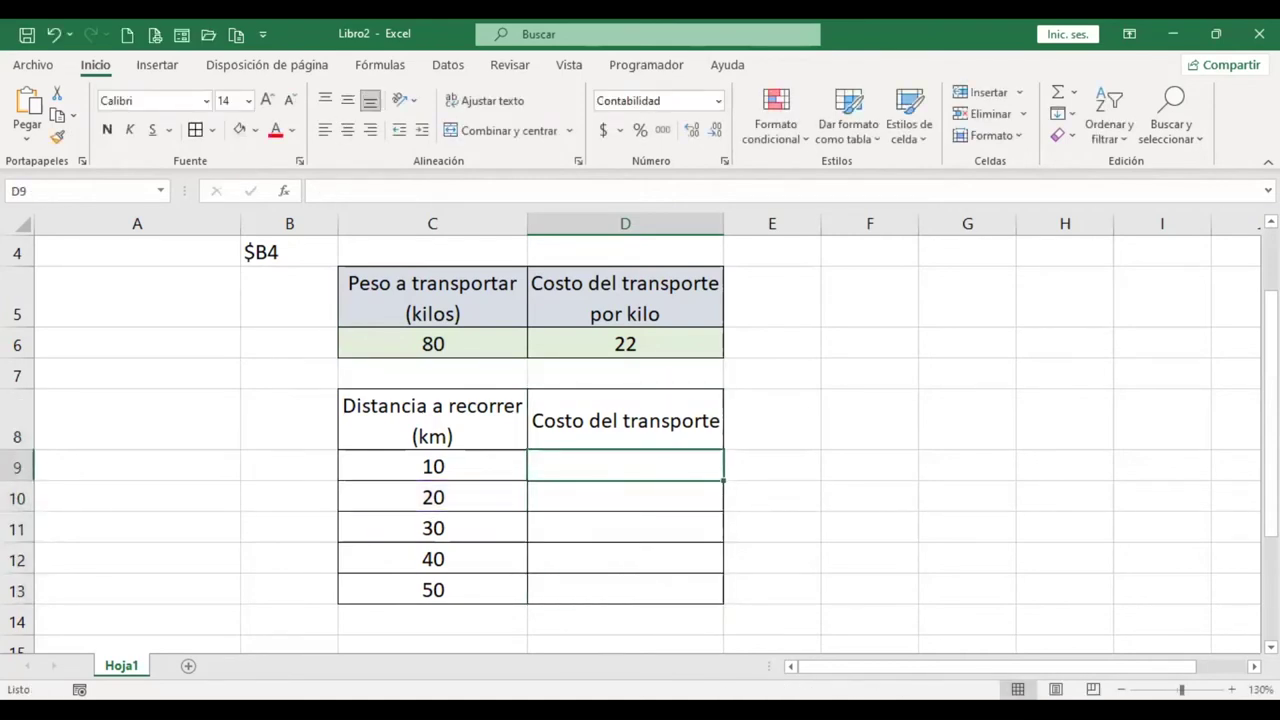
Step: Start D9 as +$C$6*D6, locking the weight reference C6 with F4
text(+)
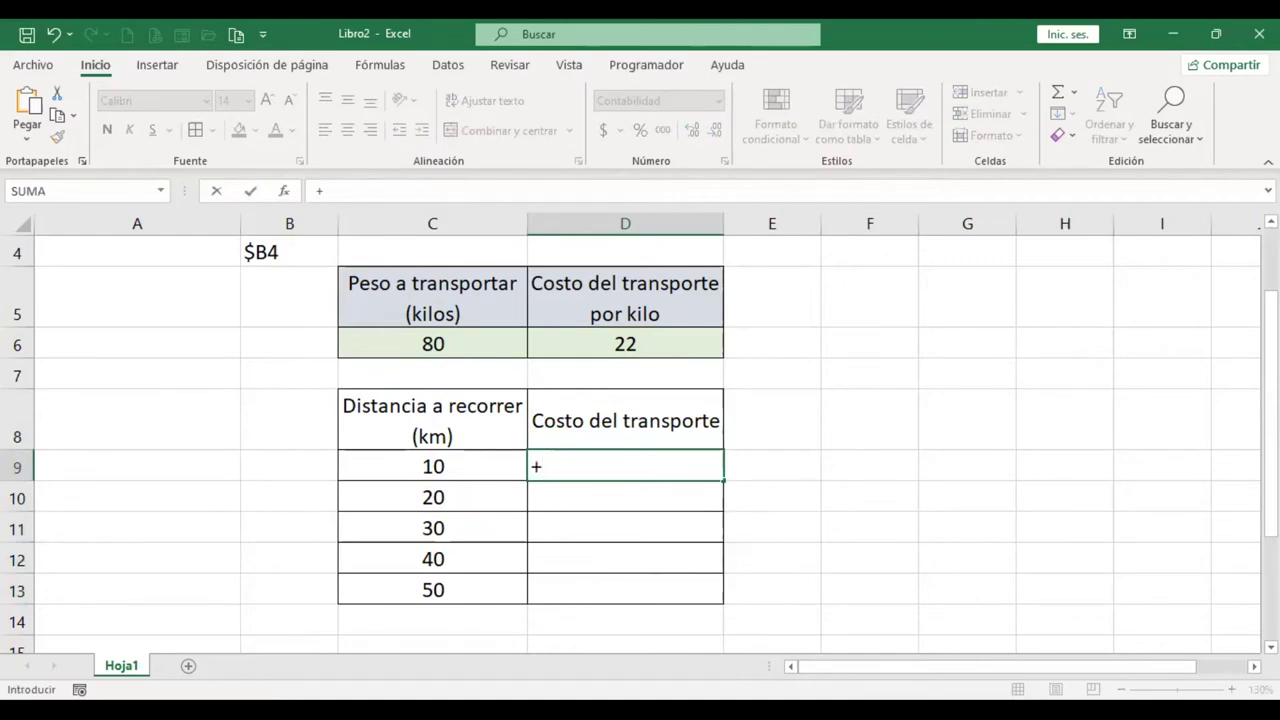
click(480, 340)
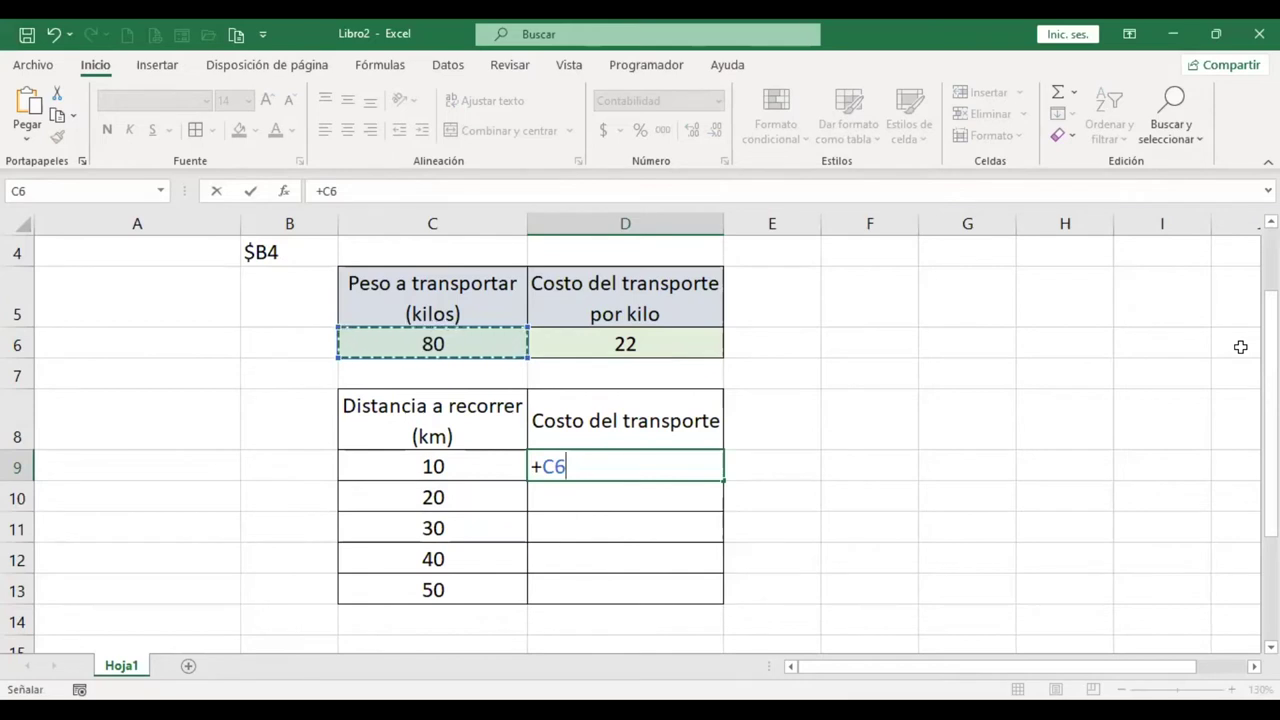
key(F4)
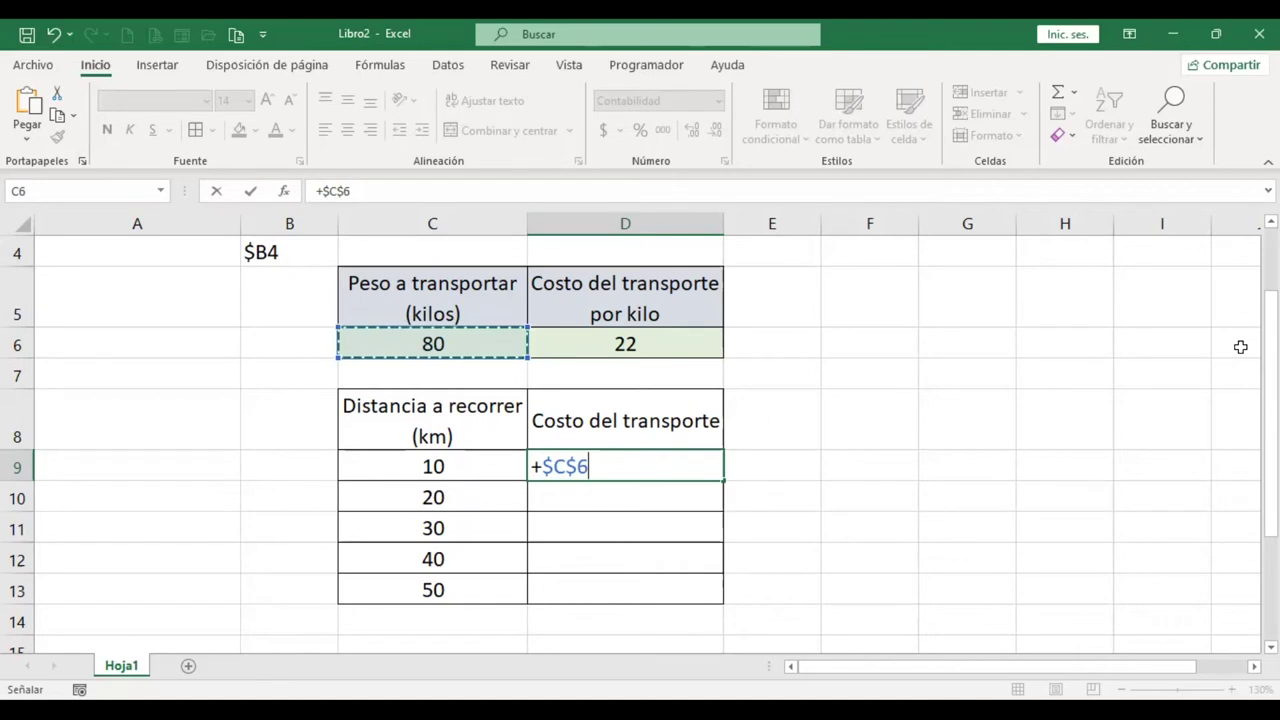
text(*)
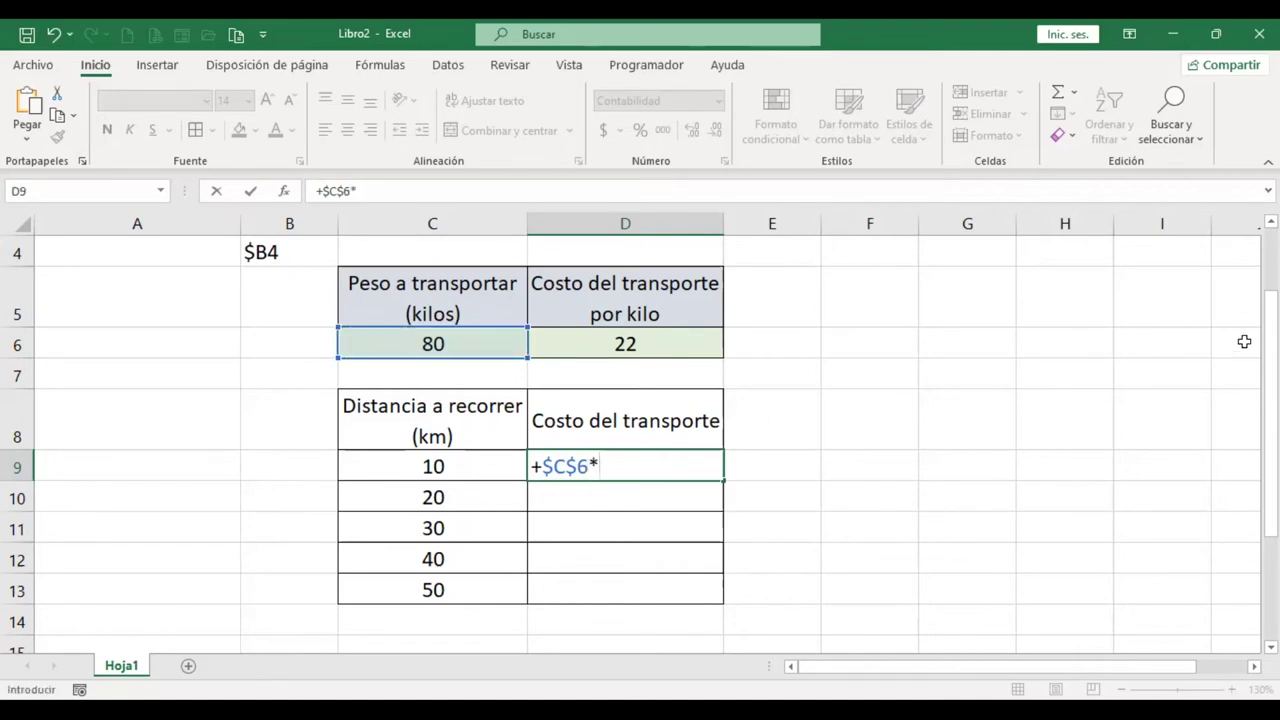
click(651, 338)
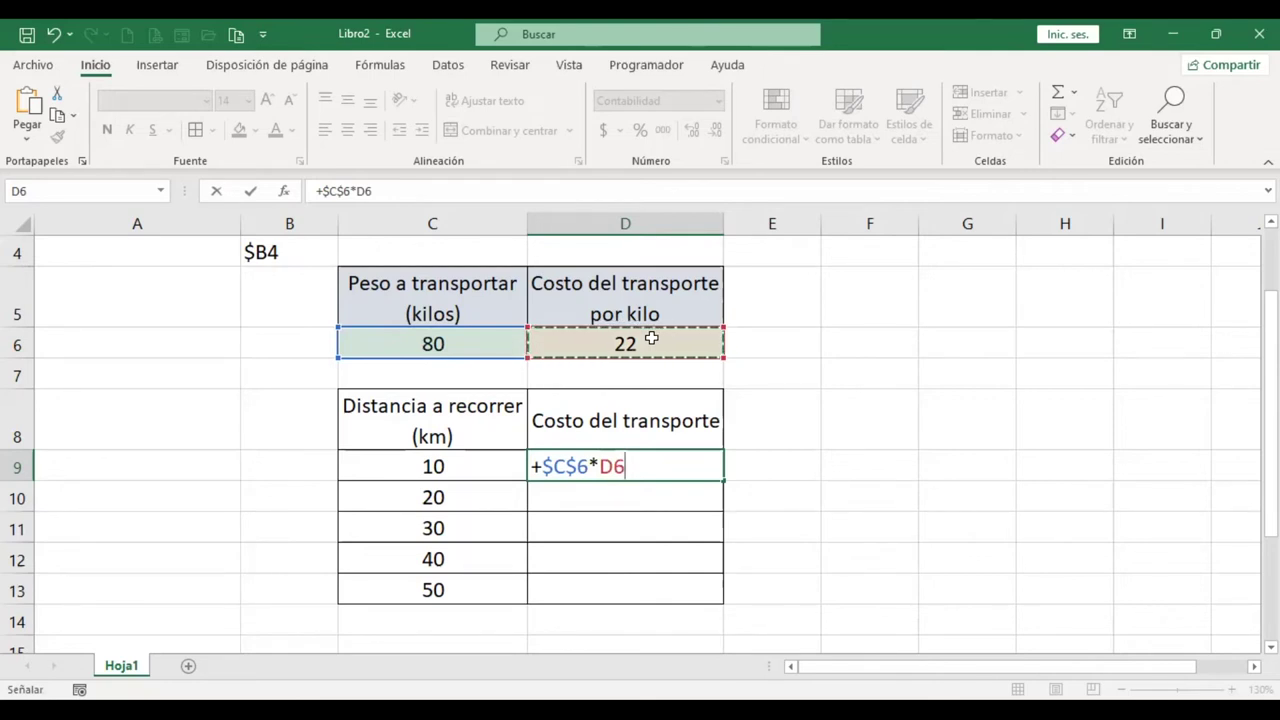
Step: Lock D6 as $D$6, multiply by C9, and confirm =+$C$6*$D$6*C9 in D9
key(F4)
key(F4)
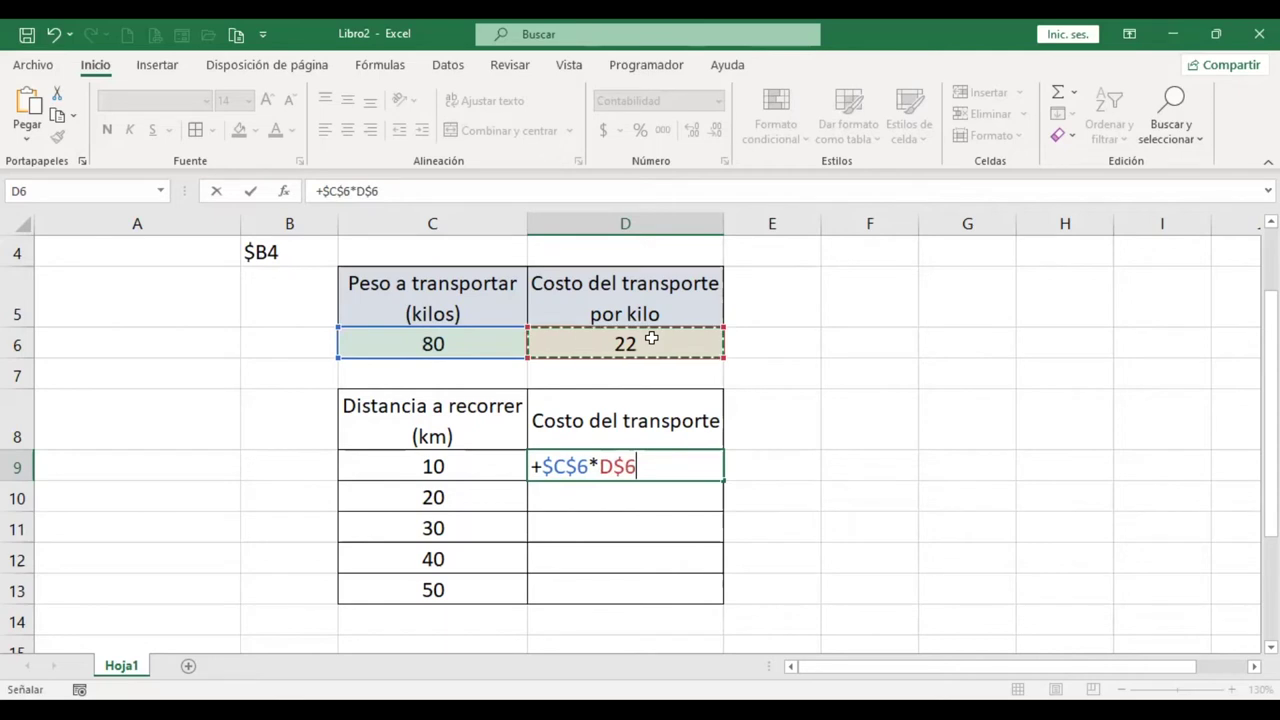
key(F4)
key(F4)
key(F4)
key(F4)
key(F4)
key(F4)
key(F4)
key(F4)
key(F4)
key(F4)
key(F4)
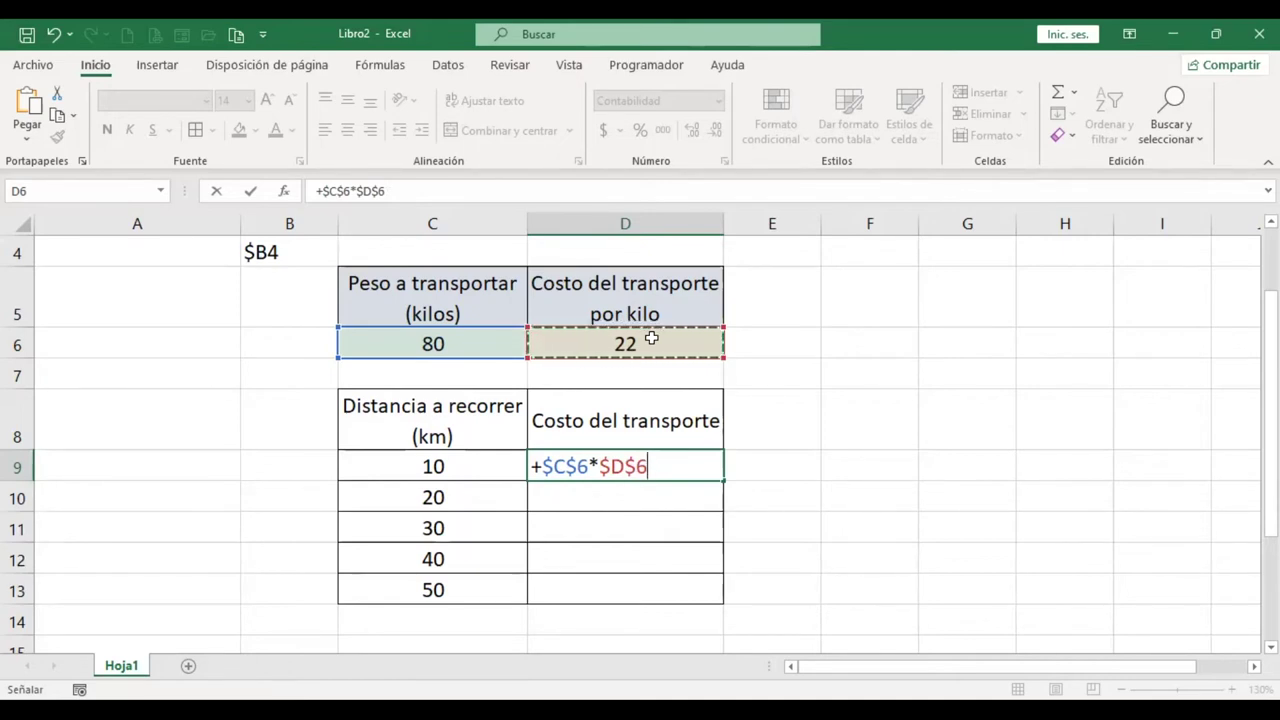
text(*)
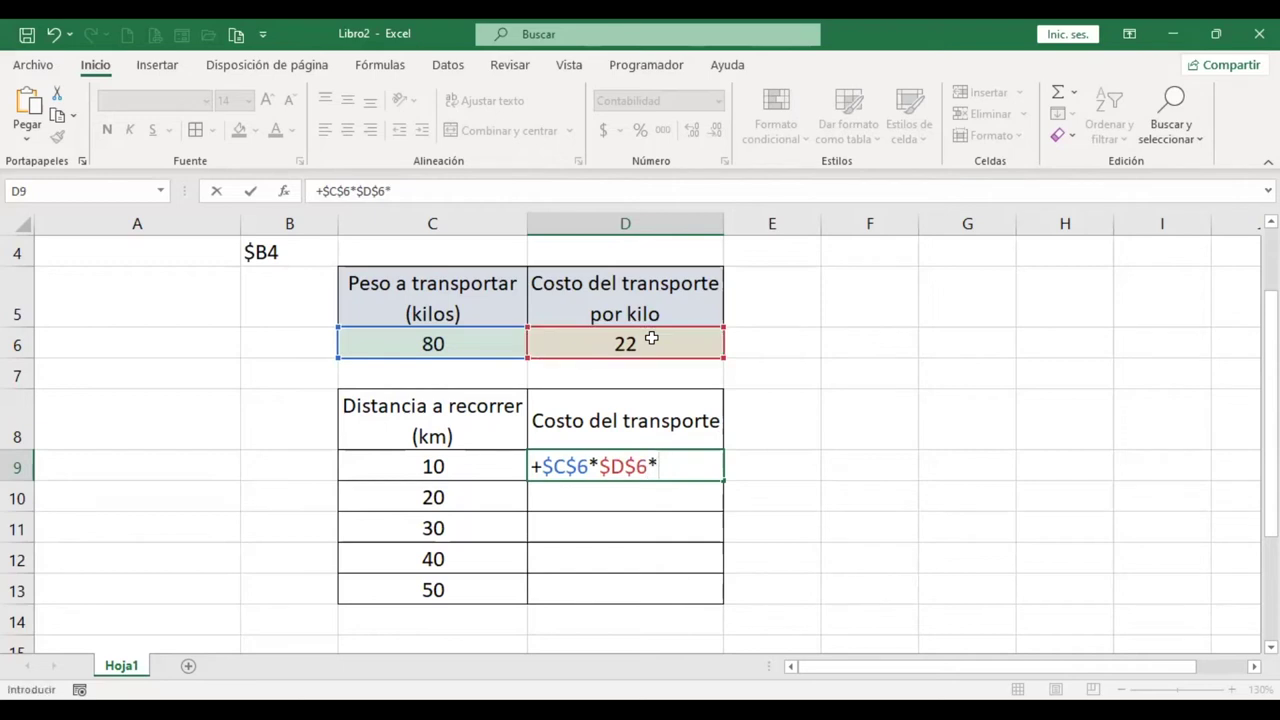
click(441, 468)
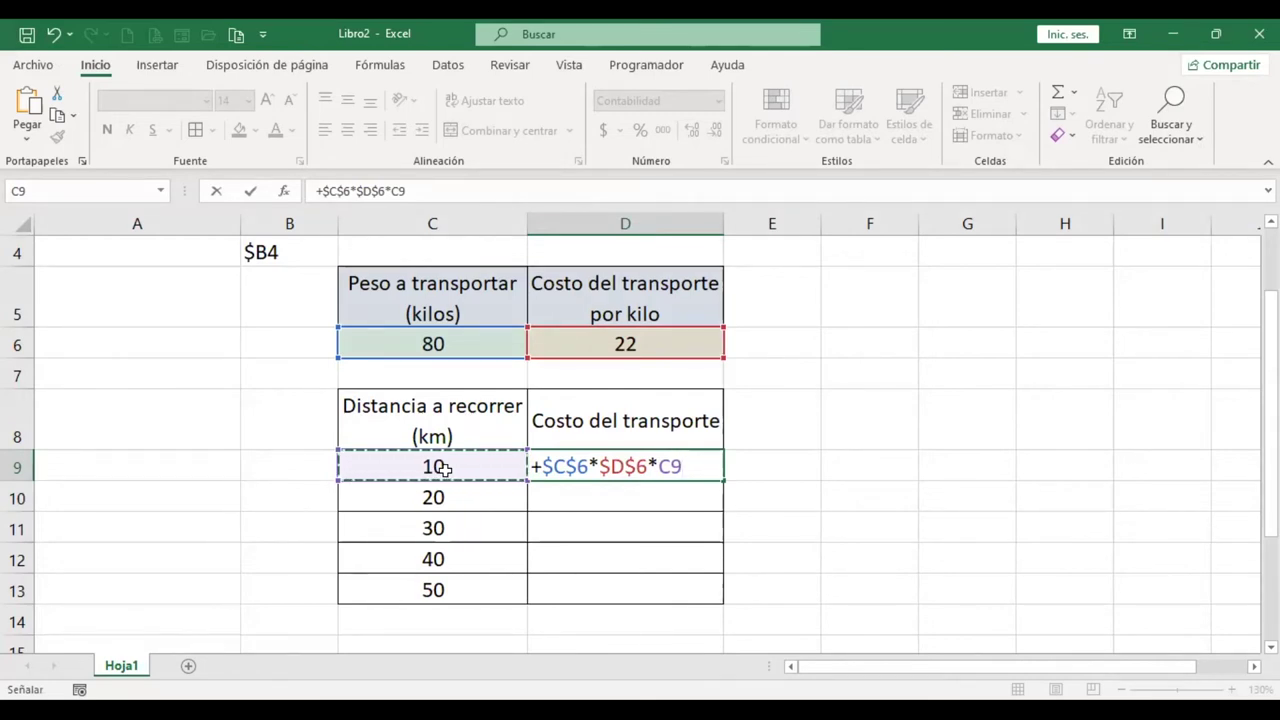
key(Return)
key(Up)
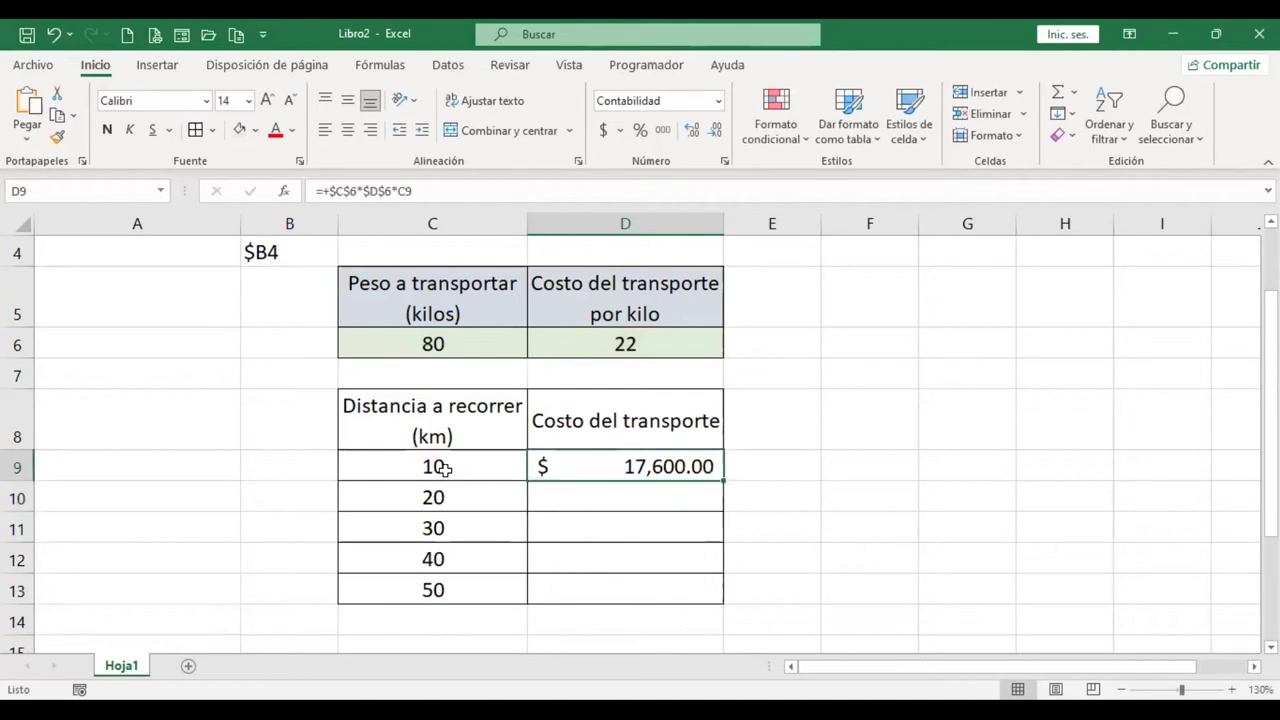
Step: Fill the D9 formula down to D13, giving costs from $ 17,600.00 to $ 88,000.00
key(F2)
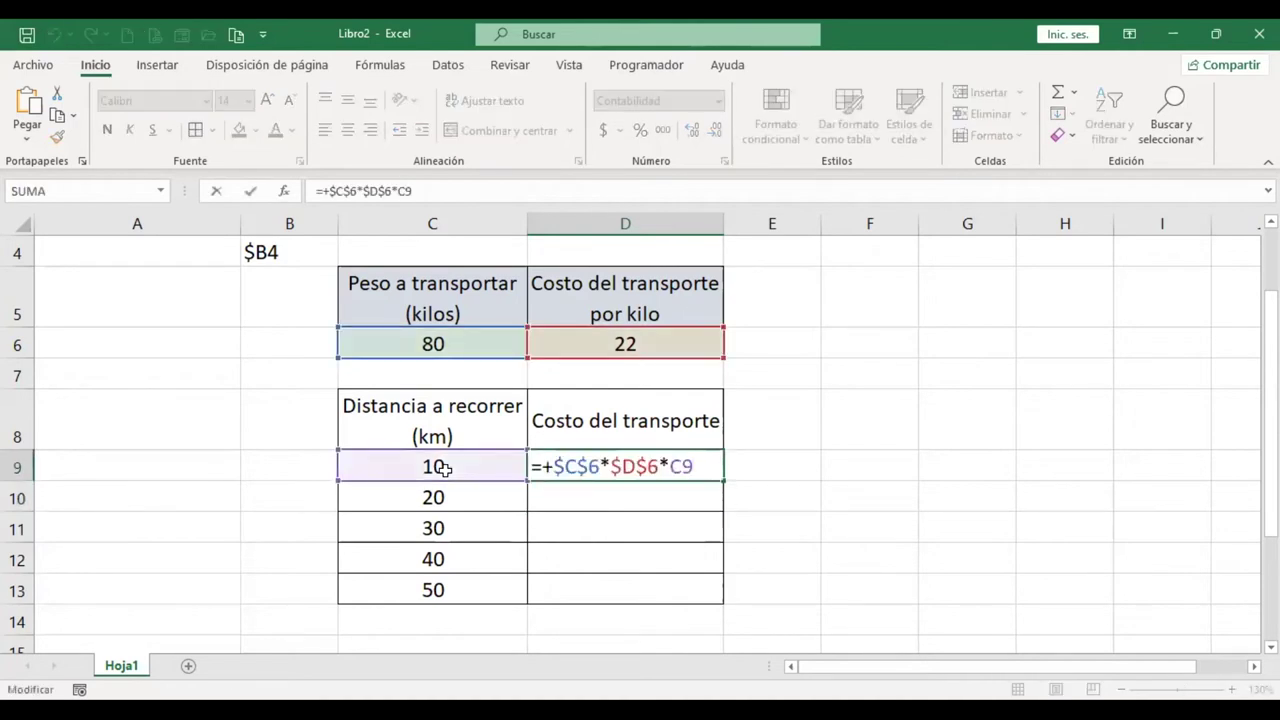
key(Return)
click(698, 460)
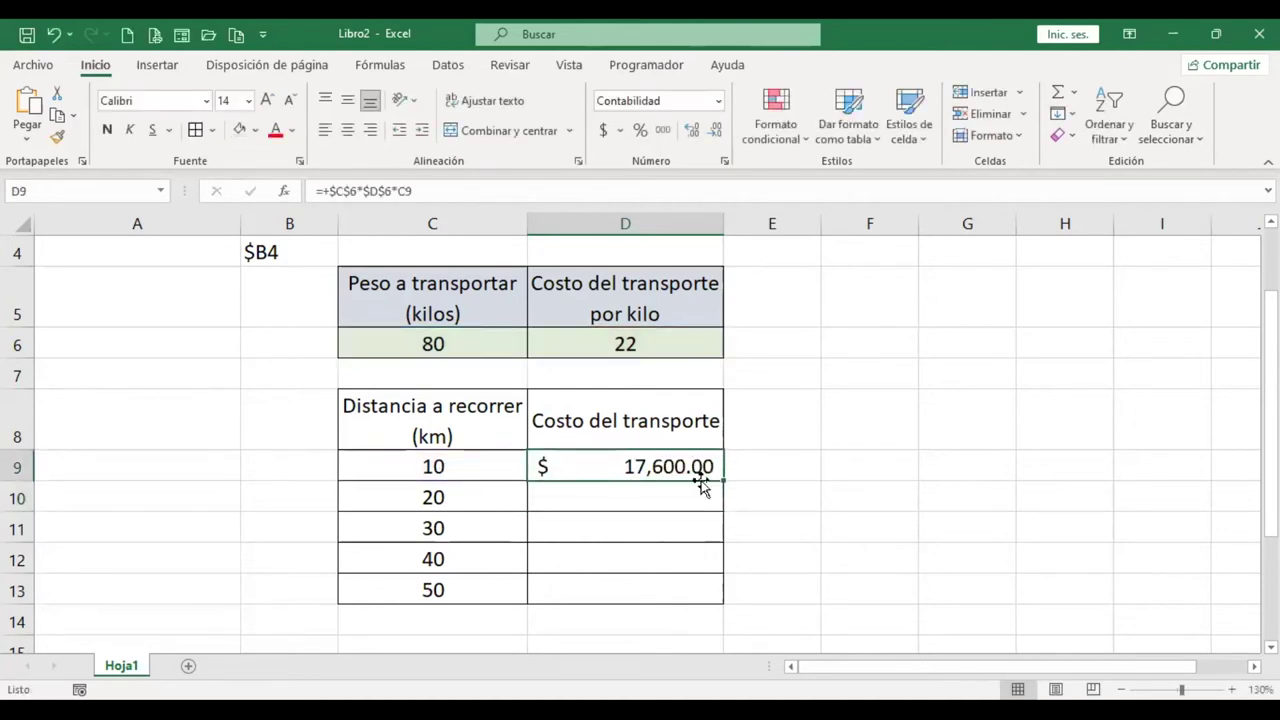
double_click(725, 482)
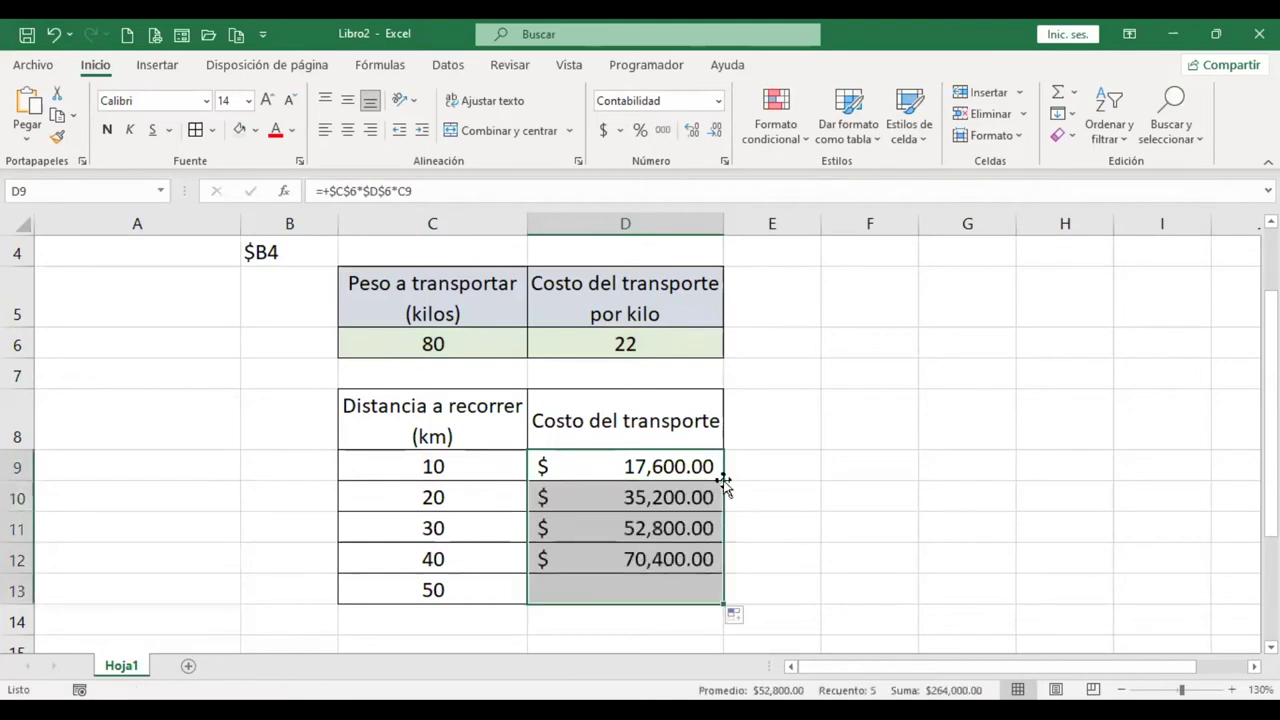
Step: Check that D10 and D13 keep $C$6 and $D$6 fixed, e.g. =+$C$6*$D$6*C13
click(658, 490)
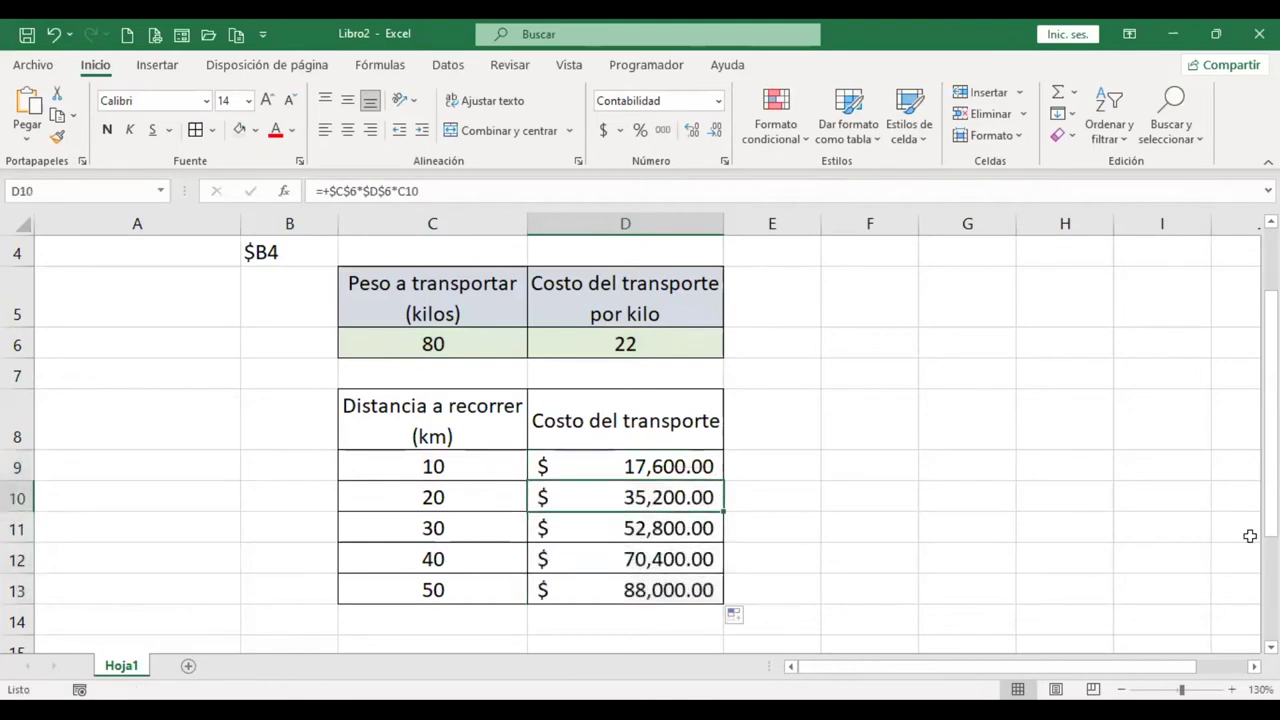
key(F2)
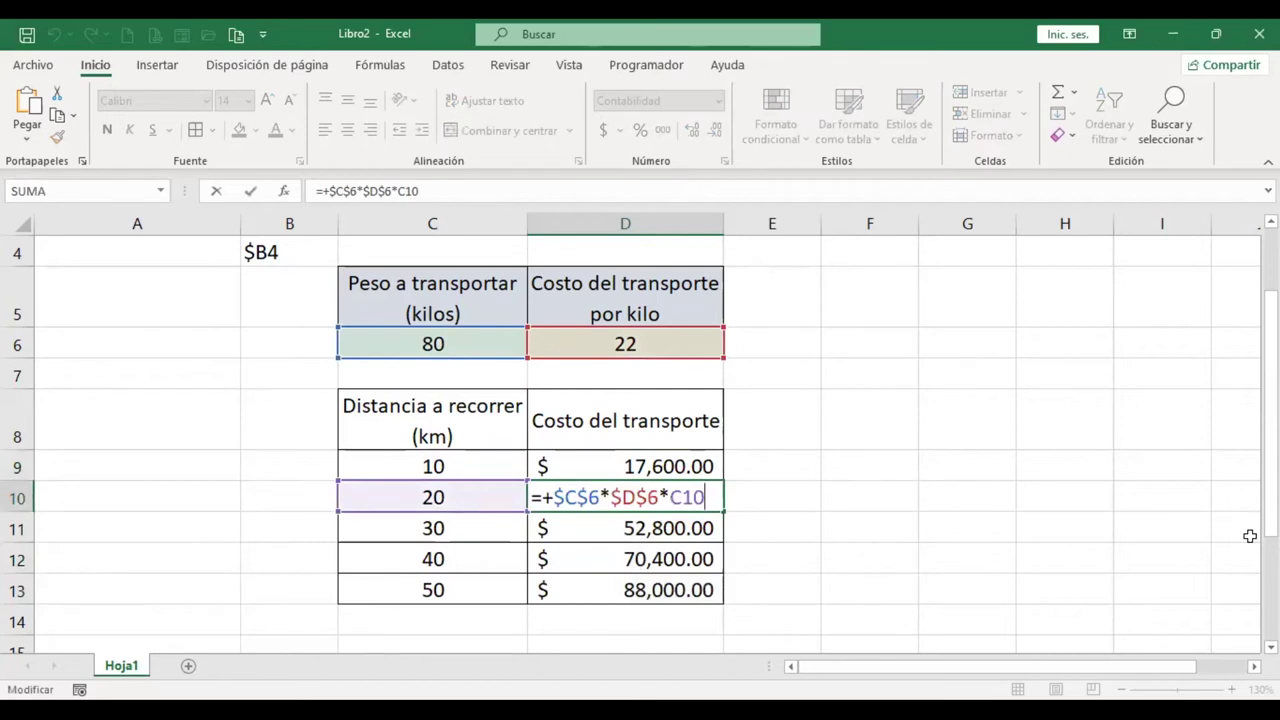
key(Return)
key(Down)
key(Down)
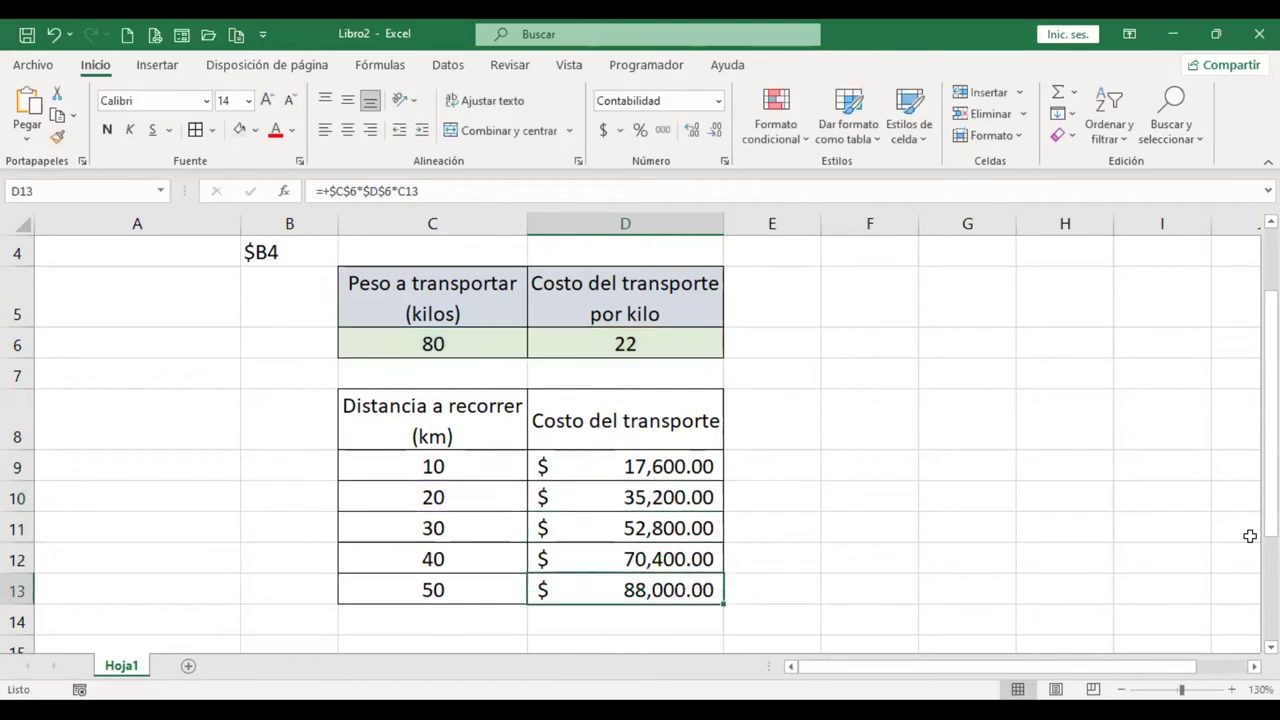
key(F2)
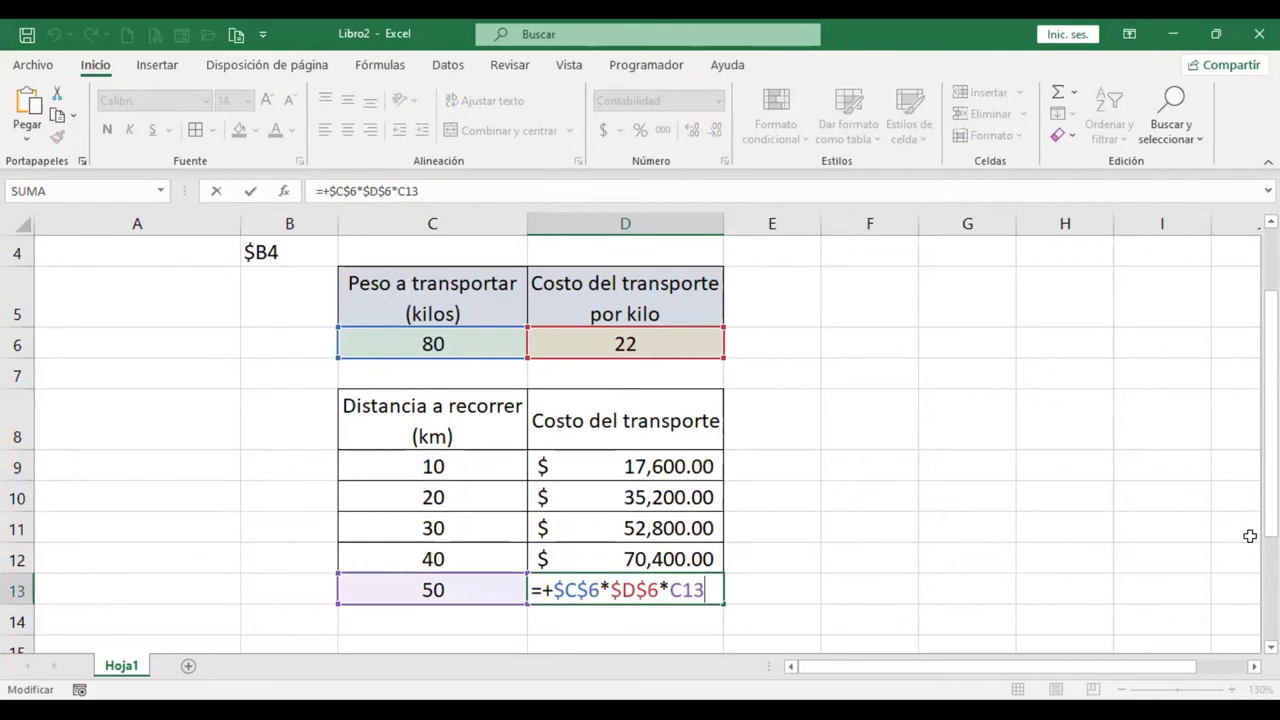
key(Return)
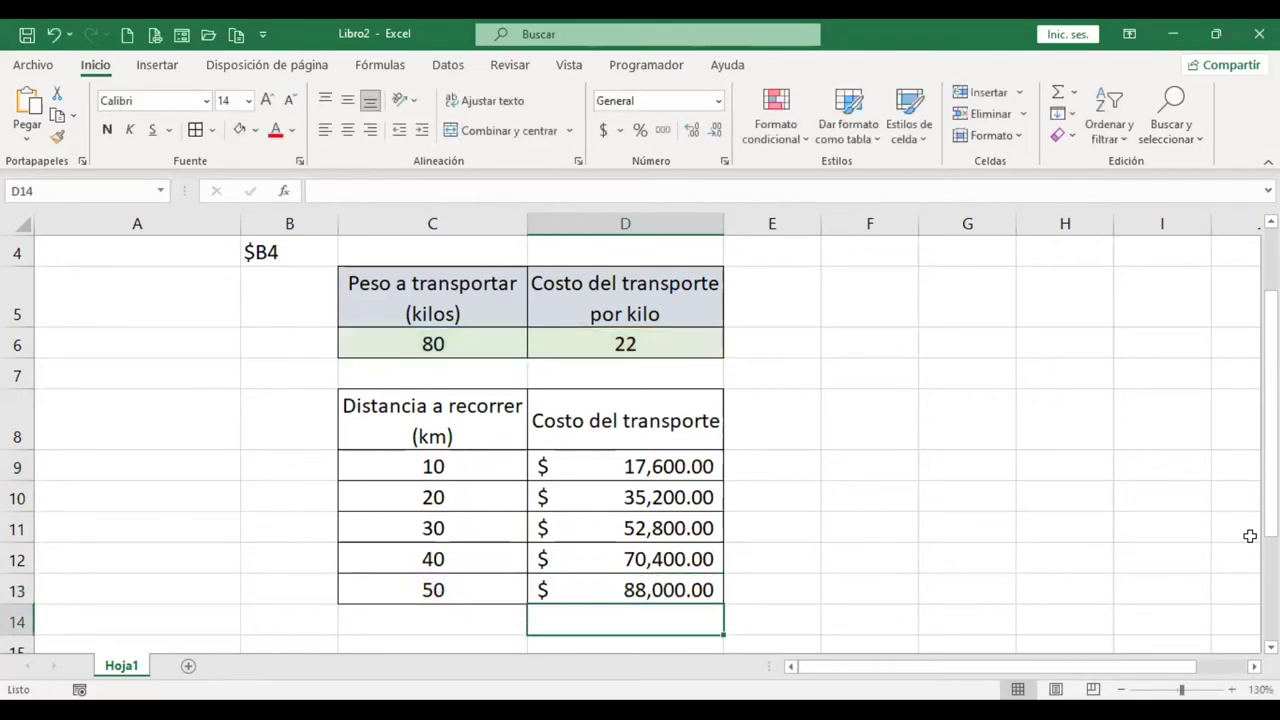
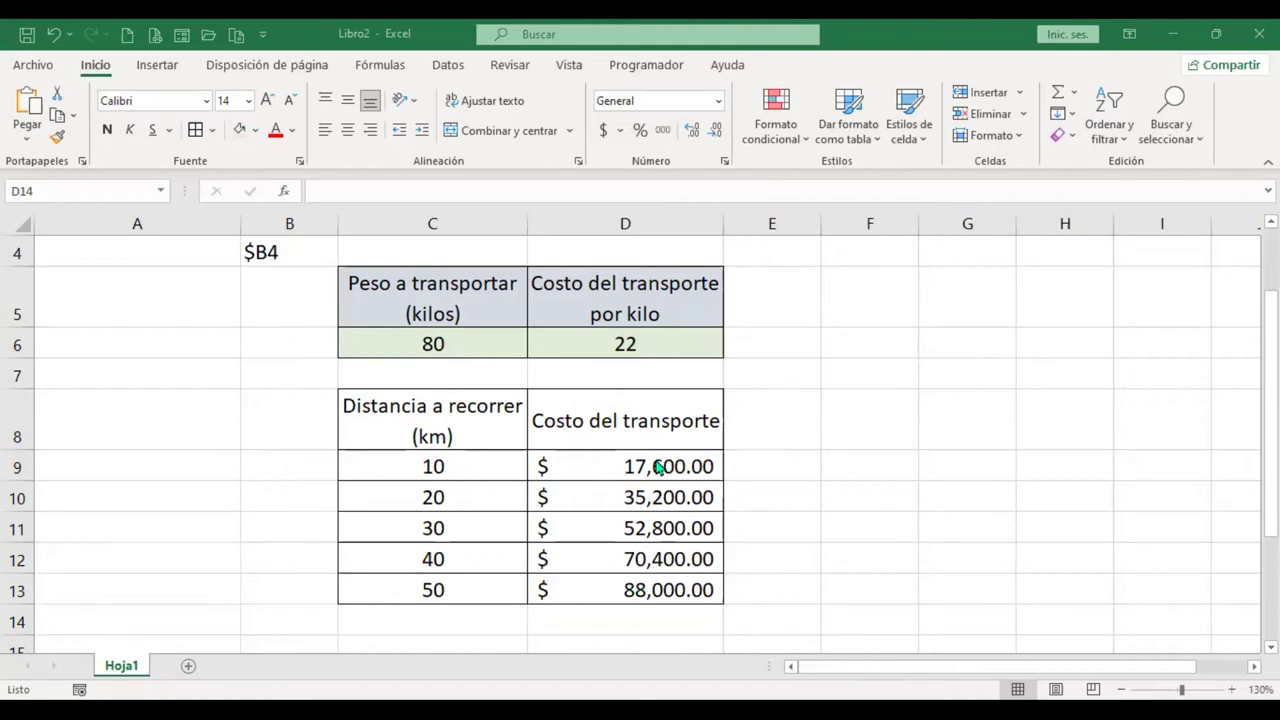
Step: Set the weight in C6 to 140 and inspect the D9 transport-cost formula
click(442, 343)
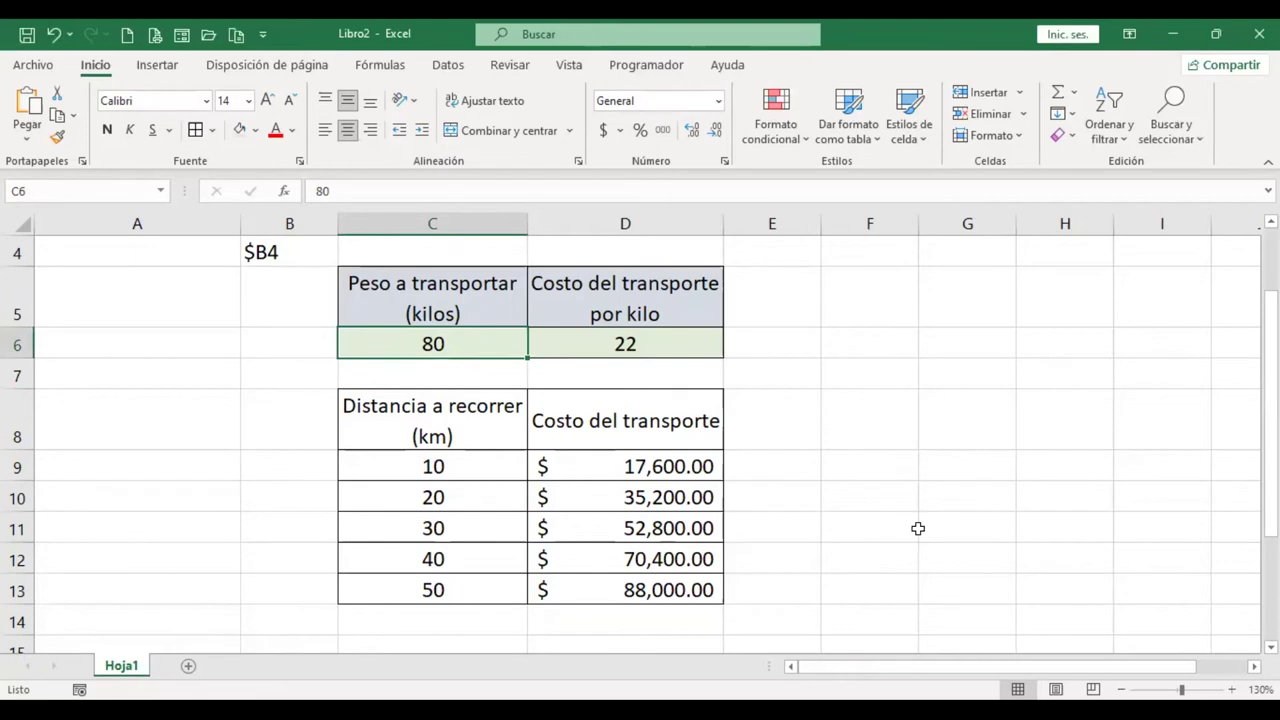
text(140)
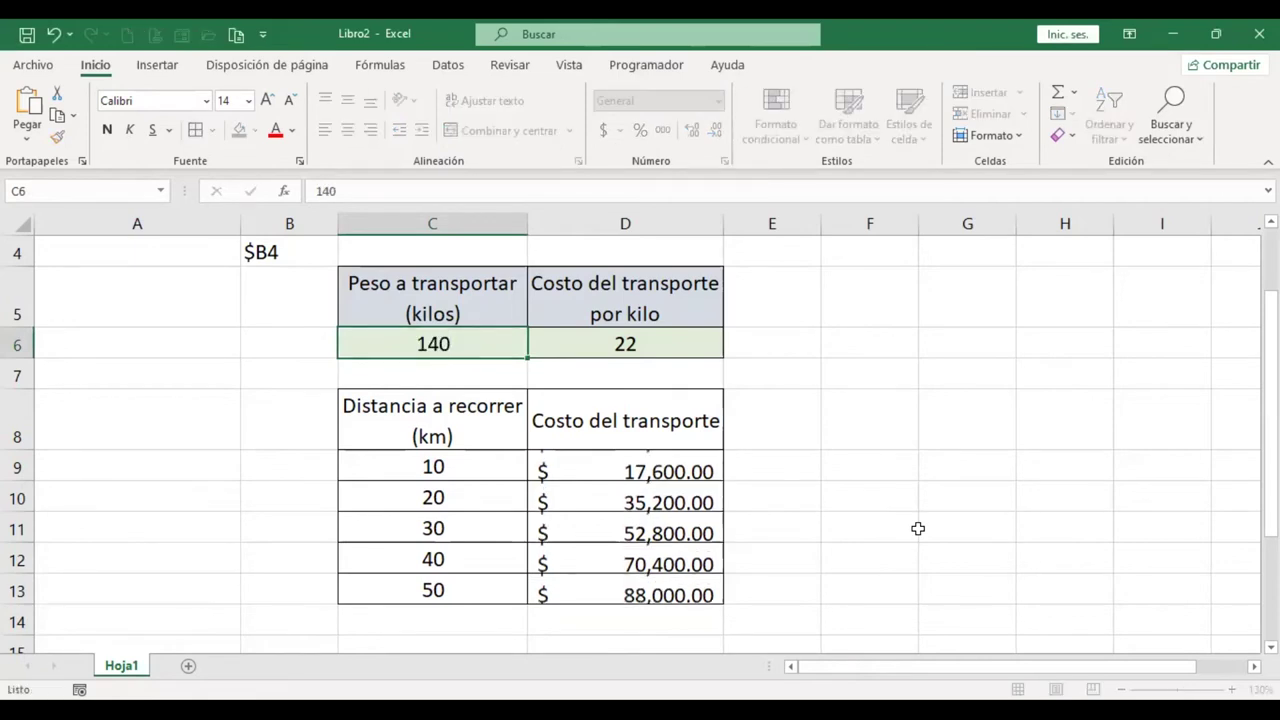
key(Return)
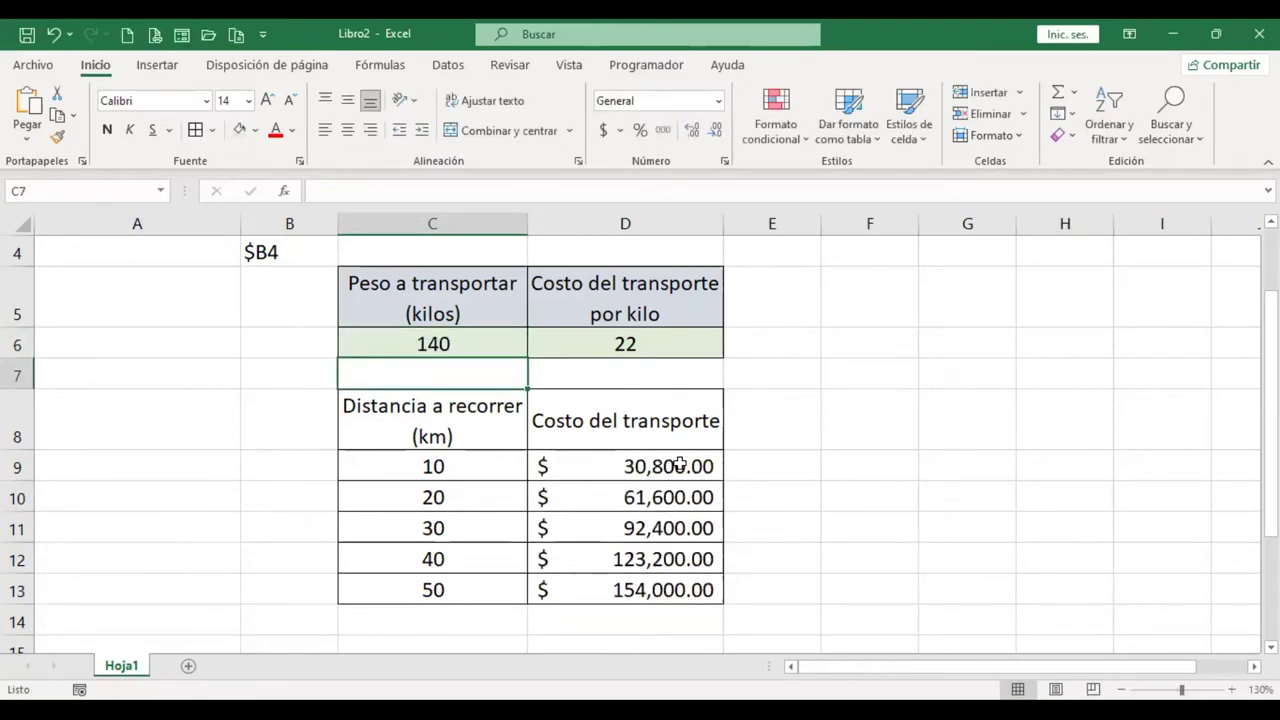
click(680, 465)
key(F2)
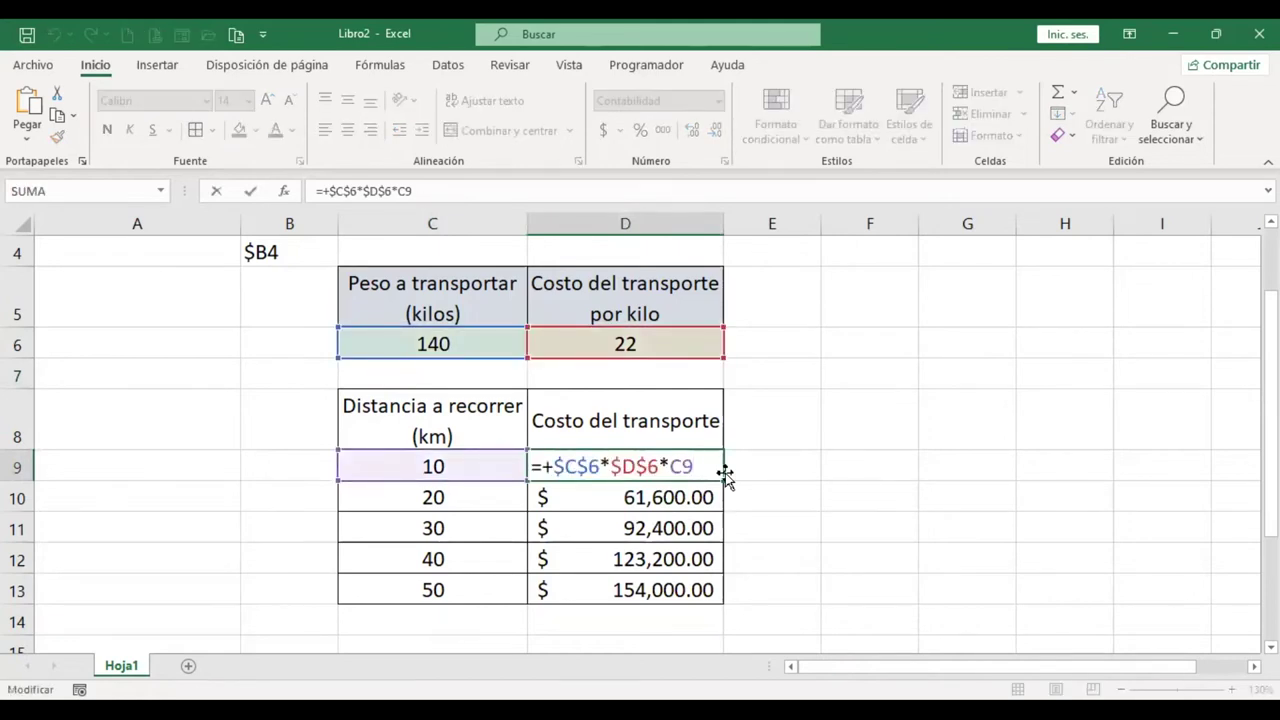
key(Escape)
Step: Set the cost per kilo in D6 to 15 and recheck the D9 formula
key(Up)
key(Up)
key(Up)
key(Up)
key(Down)
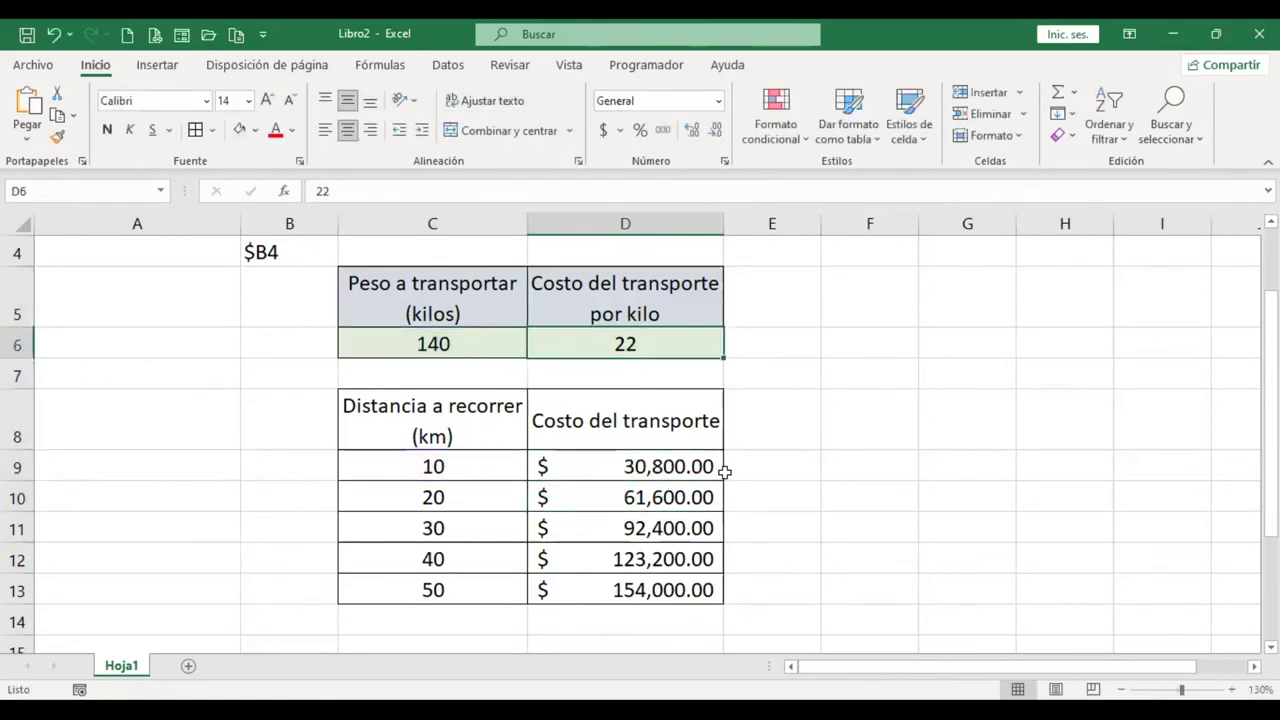
text(15)
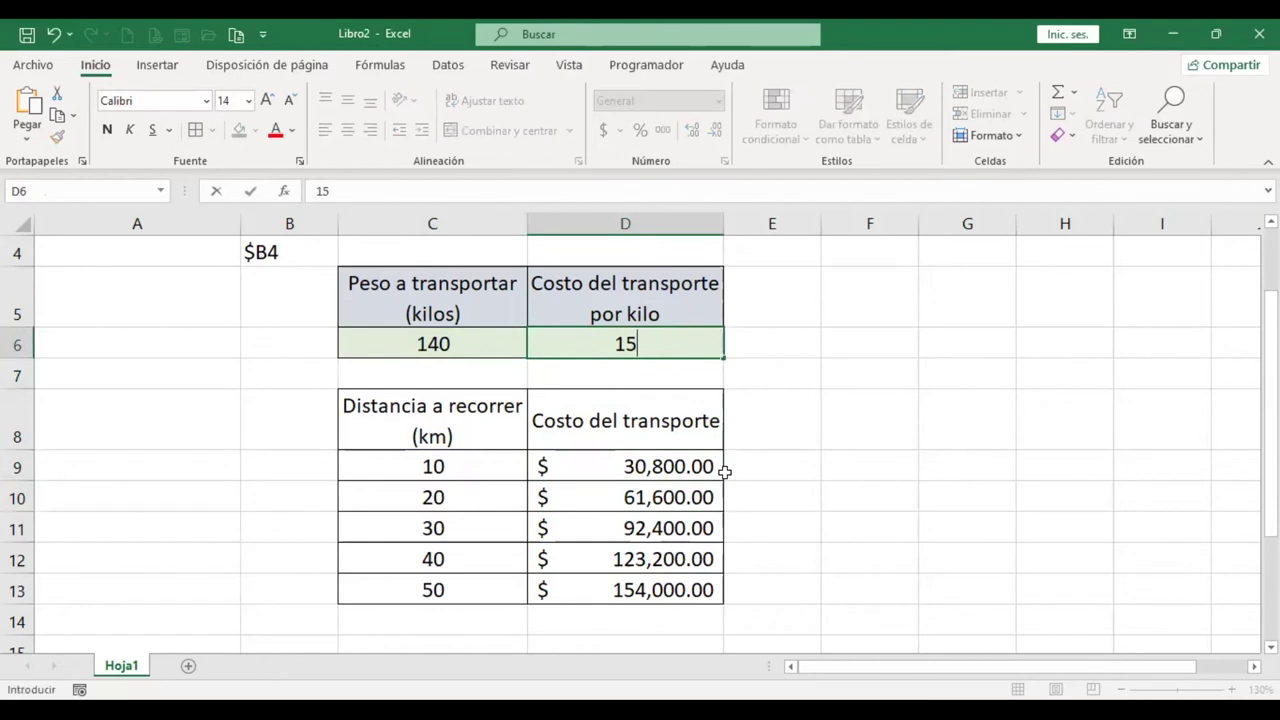
key(Return)
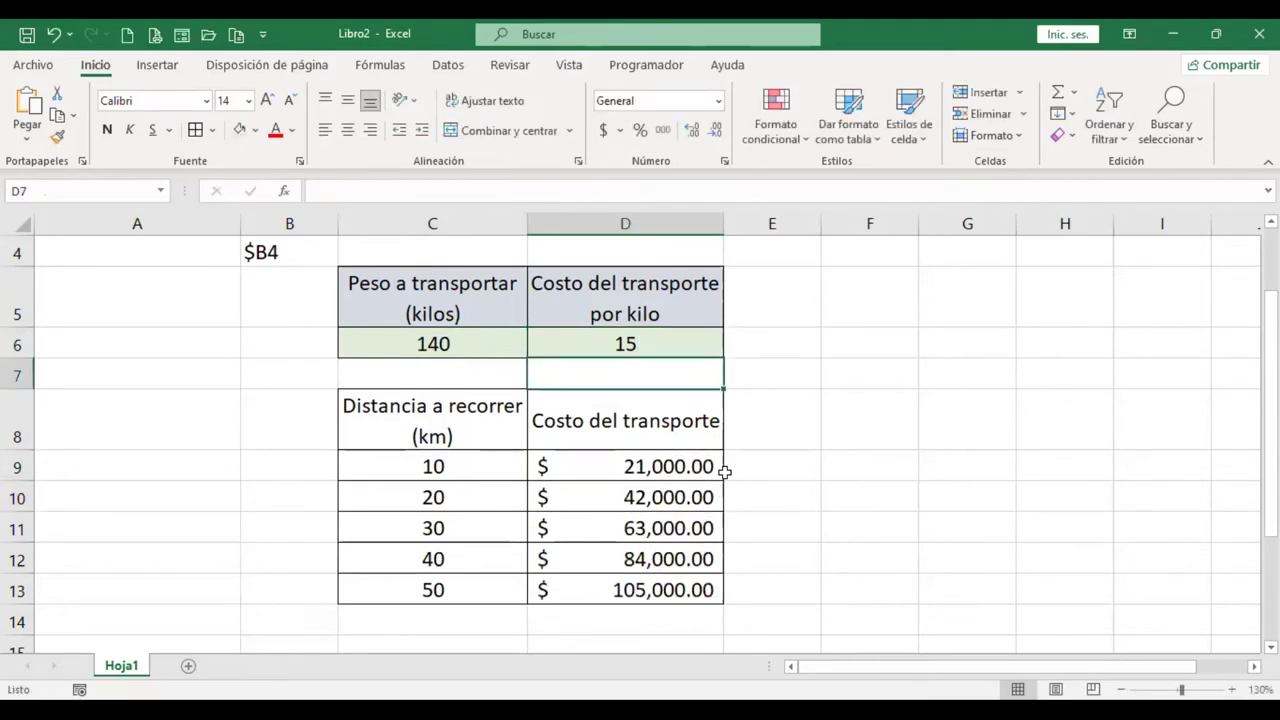
click(647, 468)
key(F2)
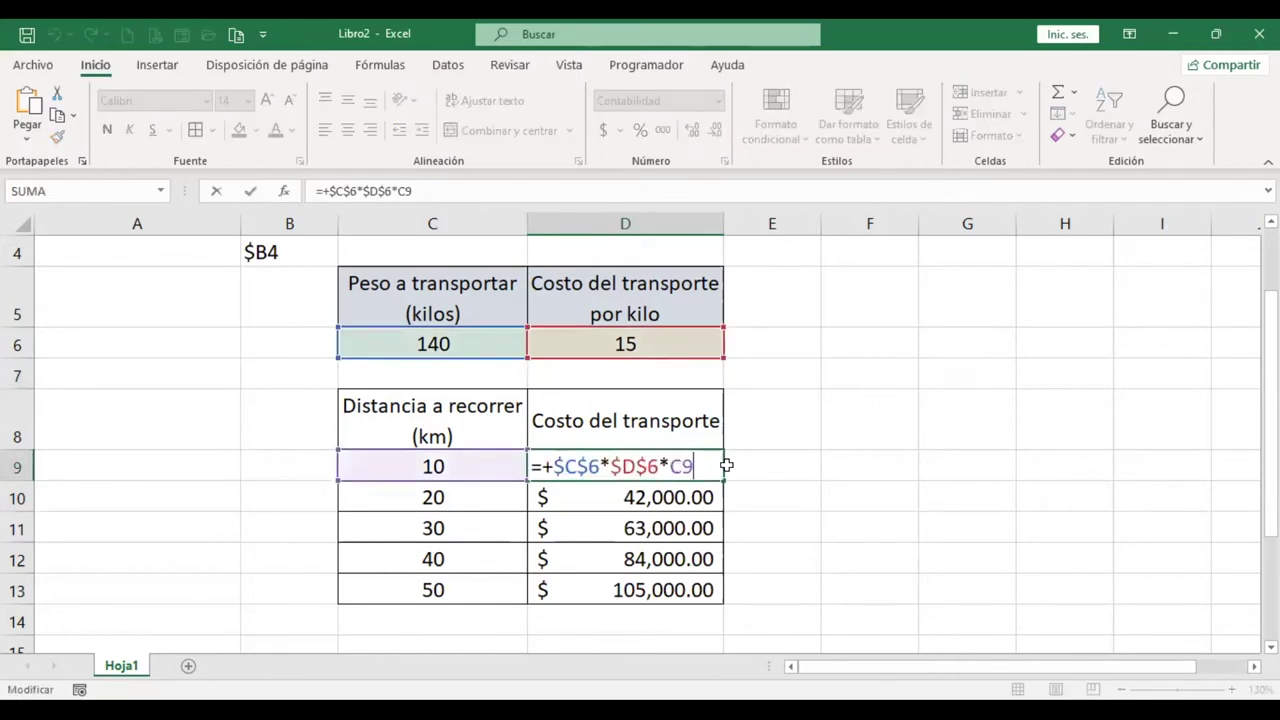
key(Return)
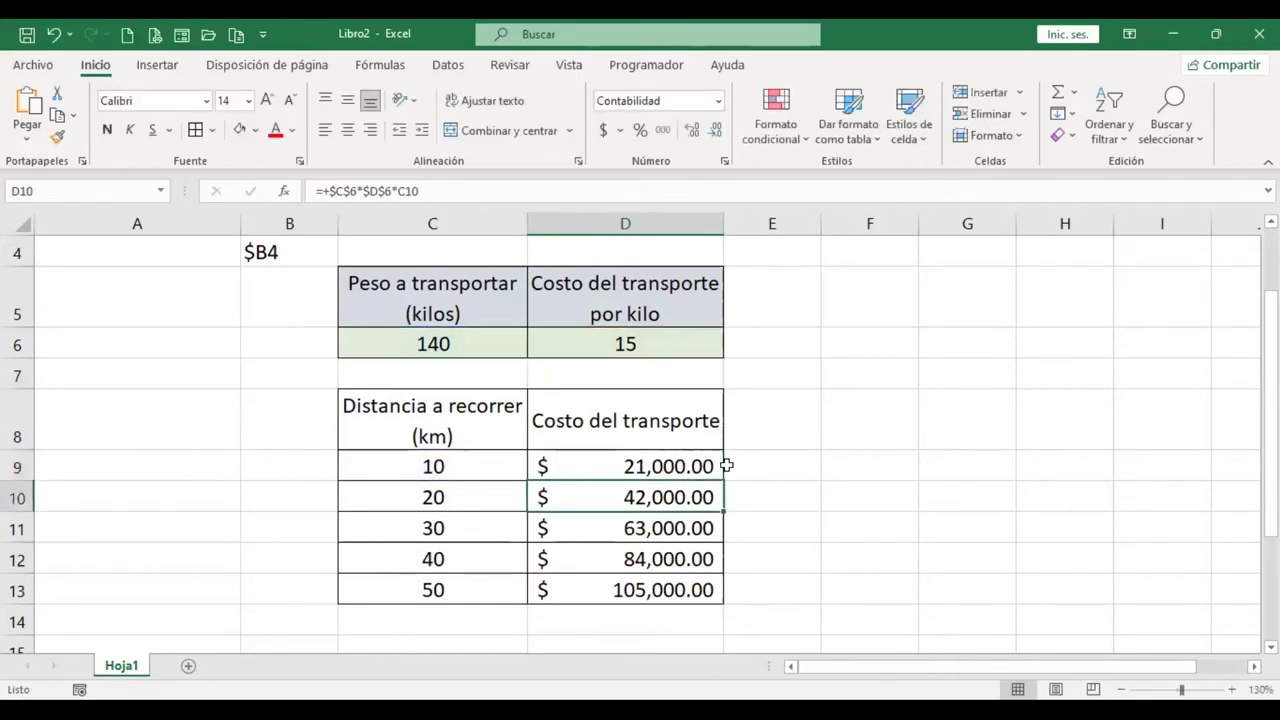
Step: Change the C9 distance to 15 km and confirm D9 recalculates to $31,500.00
key(Up)
key(Left)
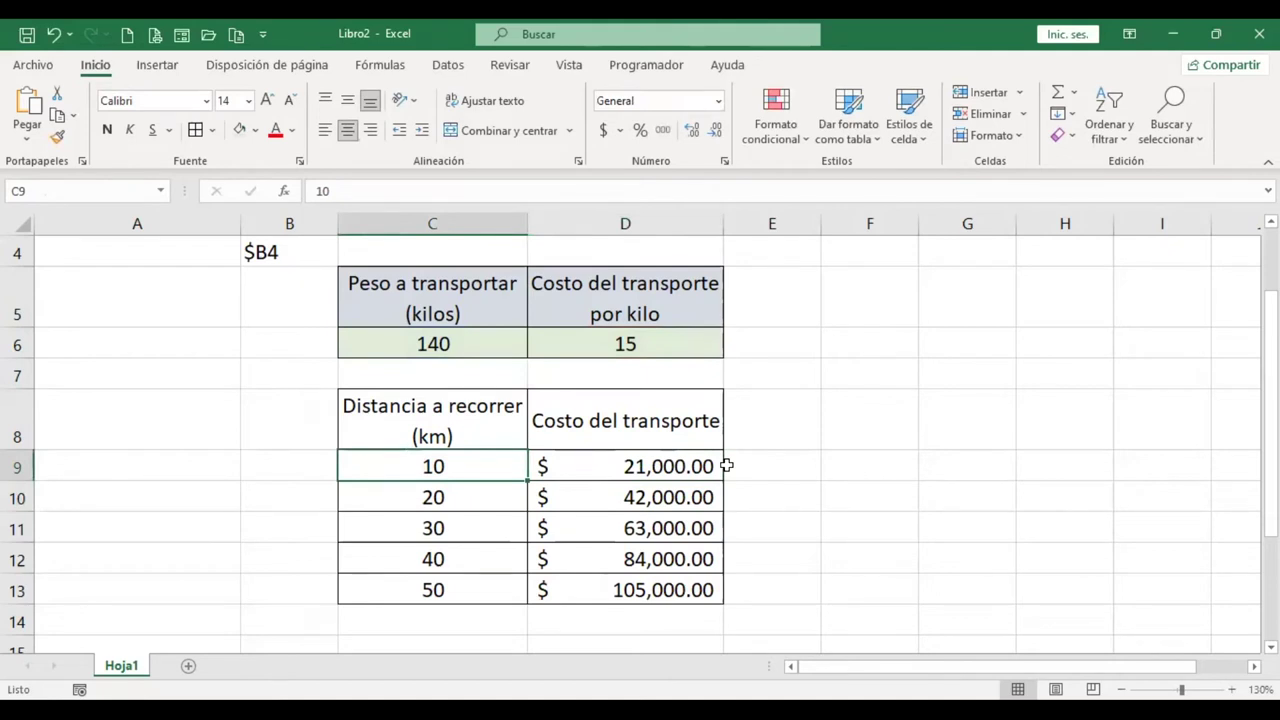
text(15)
key(Return)
key(Up)
key(Right)
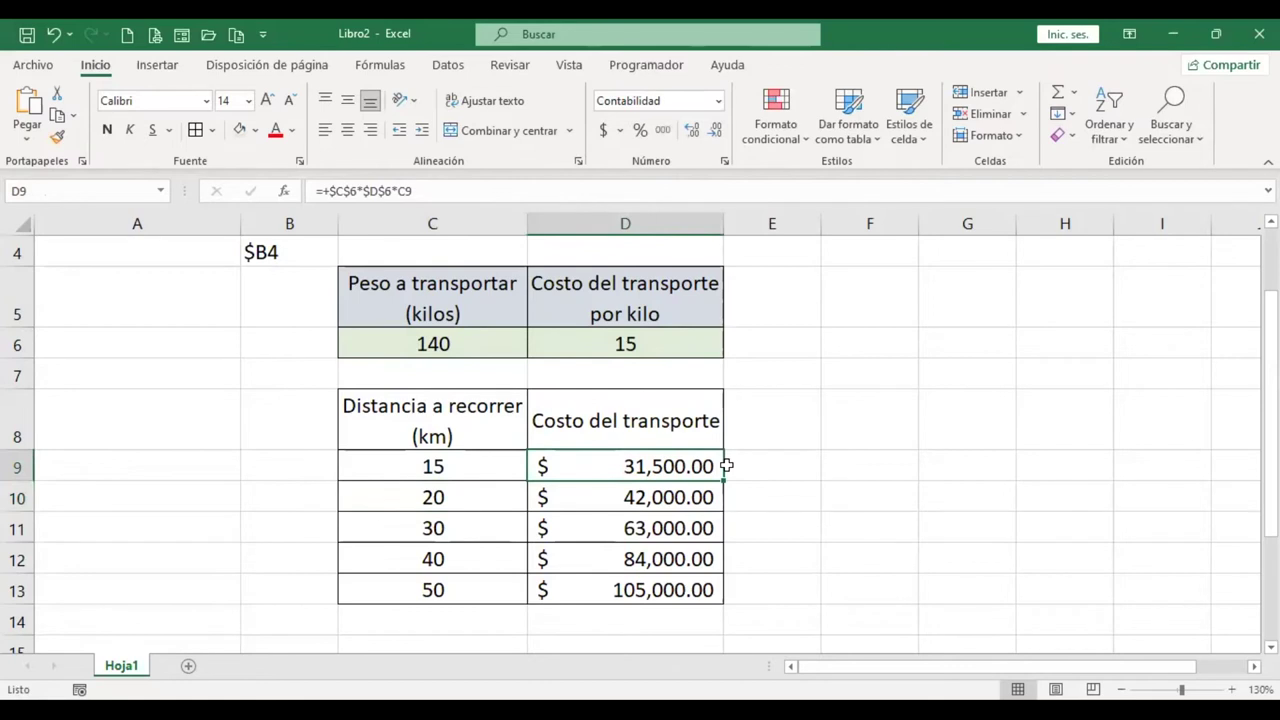
key(F2)
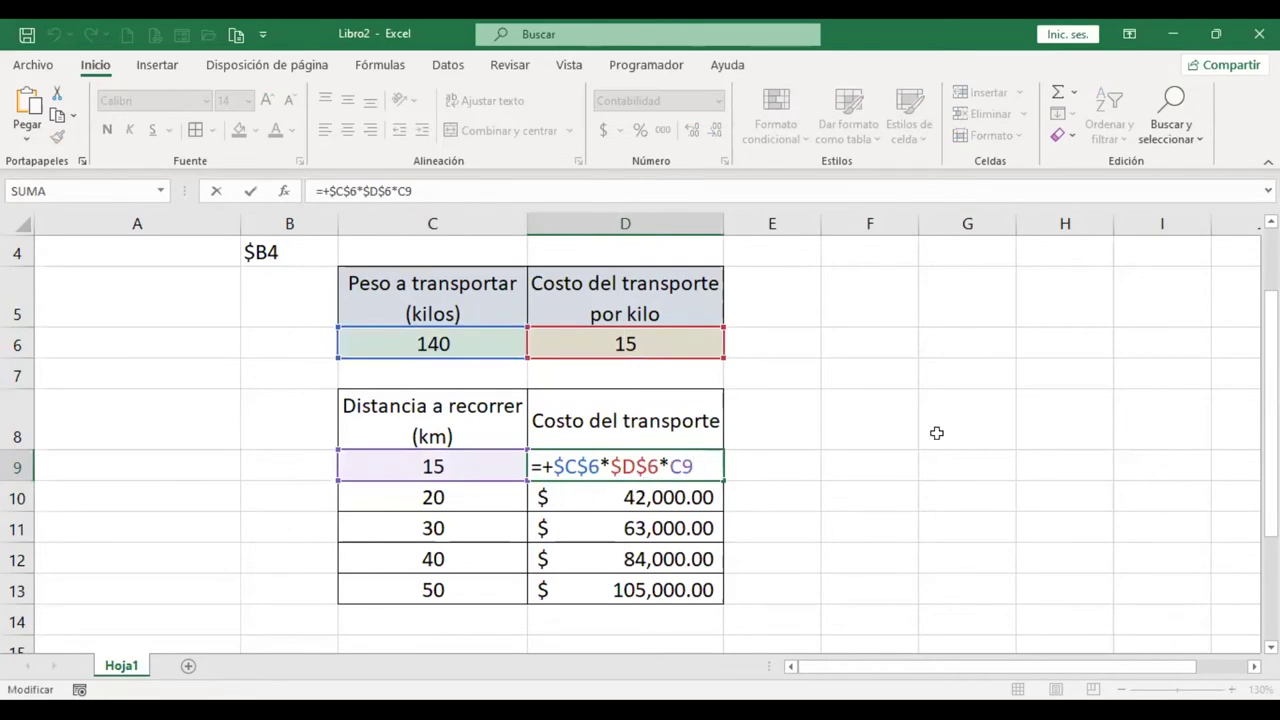
key(Return)
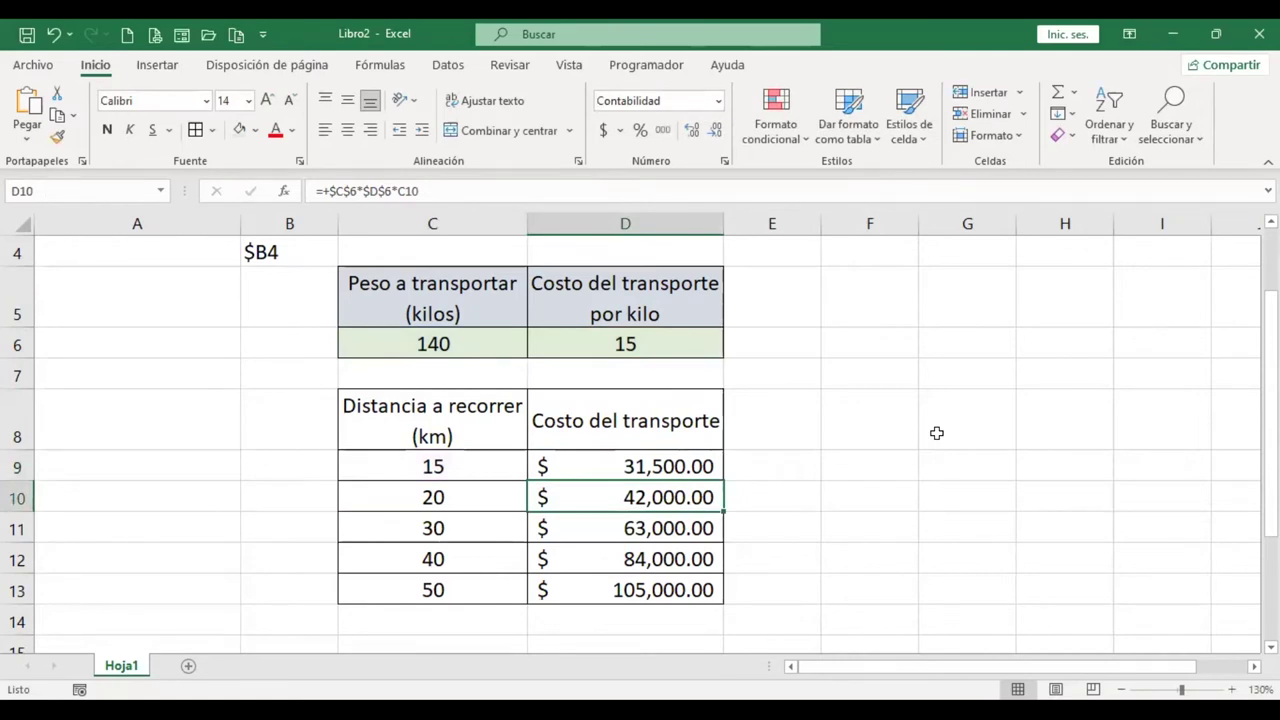
click(861, 412)
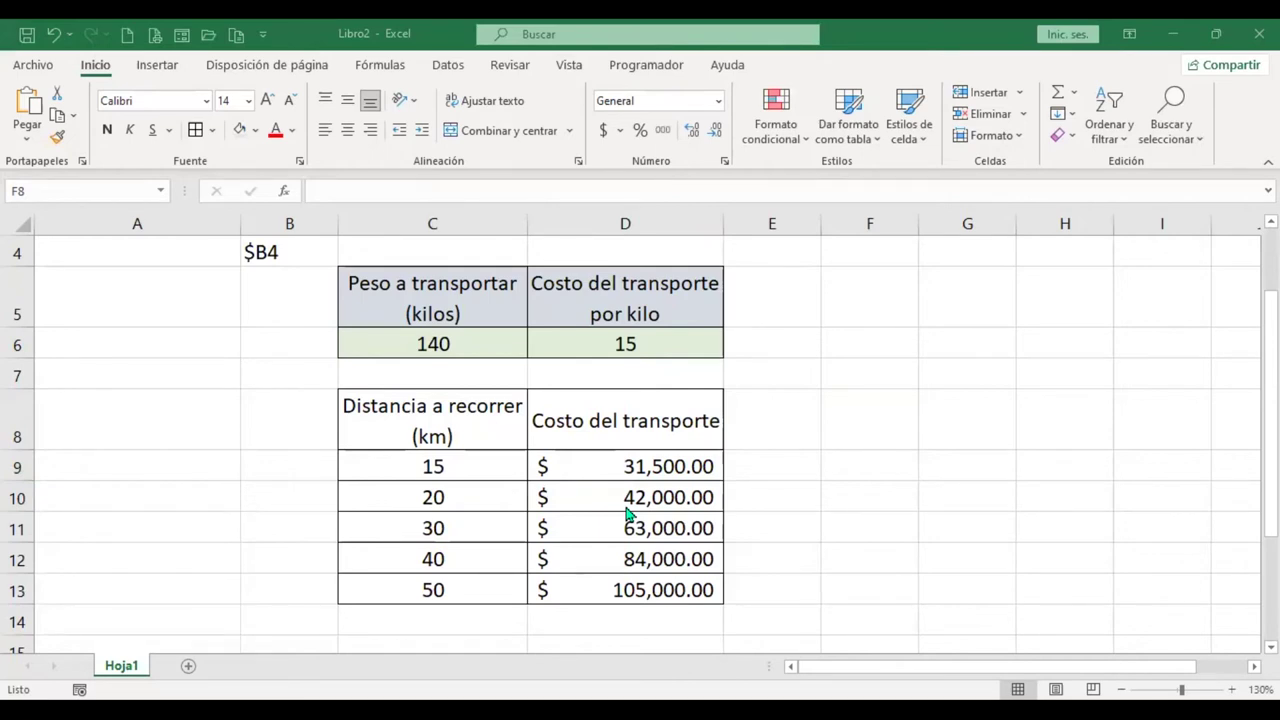
Step: Insert sheet Hoja2, select all its cells, and increase the font size to 14
click(188, 666)
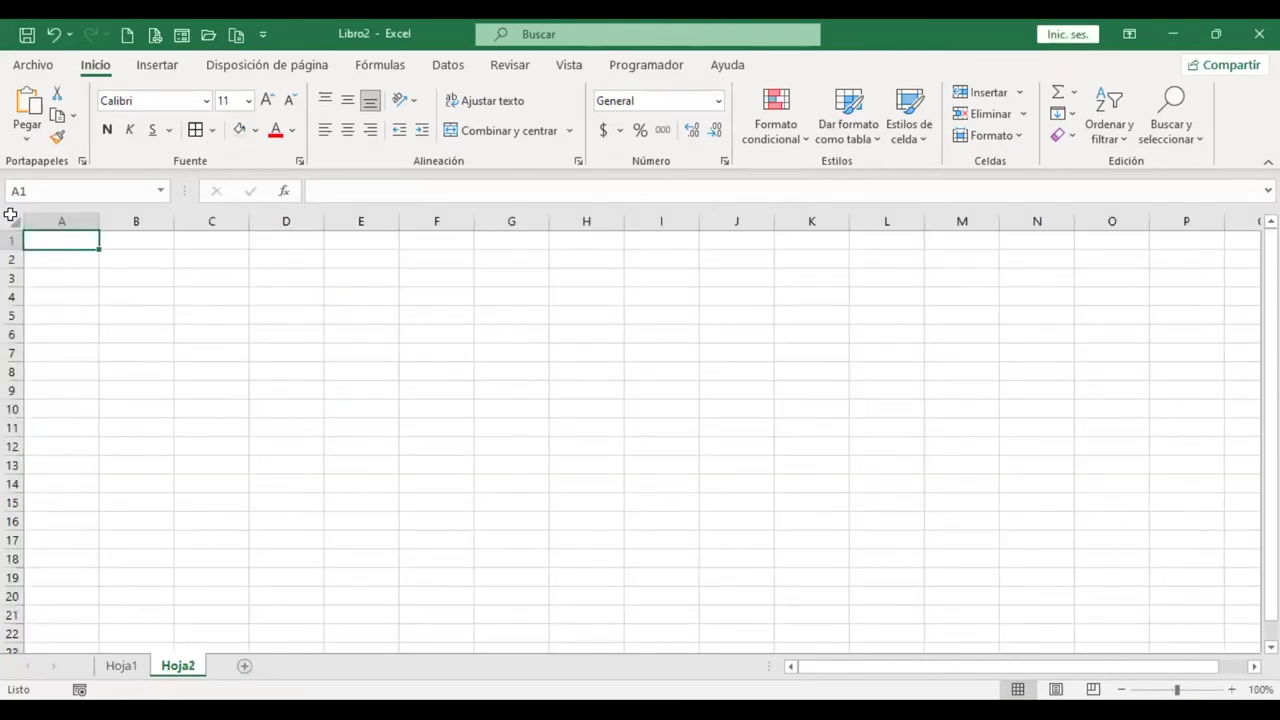
click(10, 214)
scroll(471, 400, up, 3)
scroll(471, 400, up, 1)
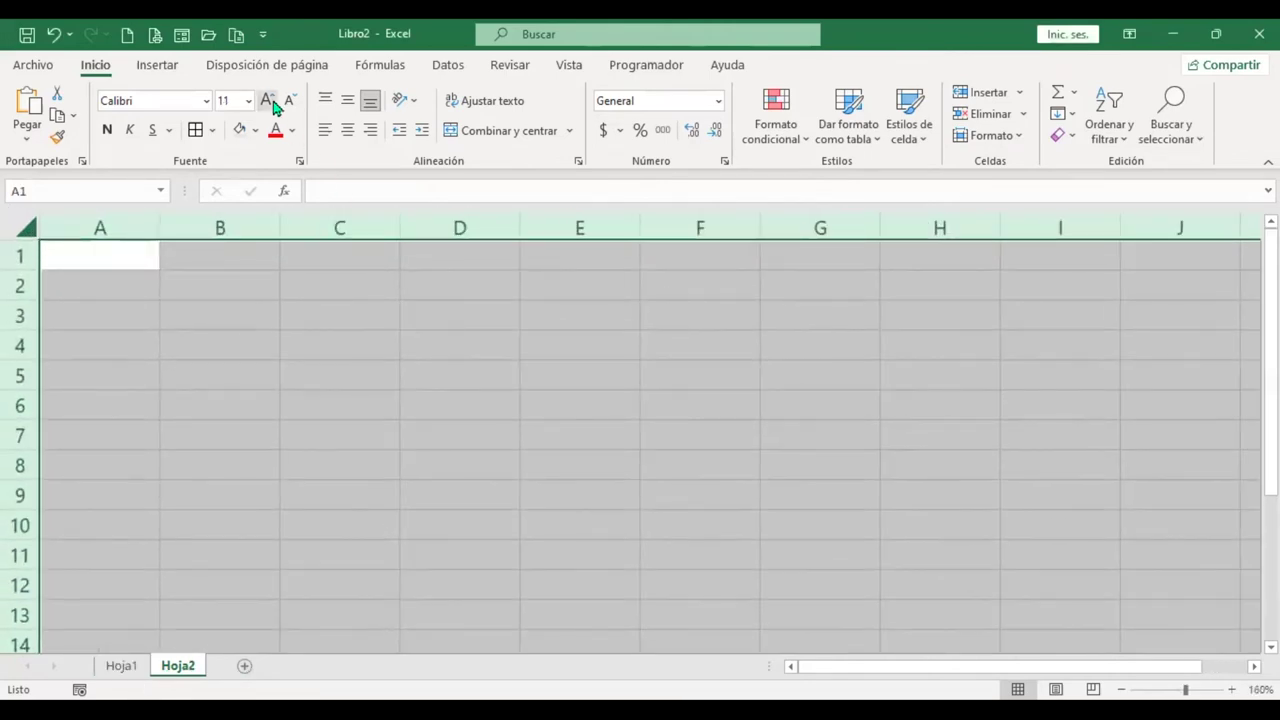
click(267, 100)
click(267, 100)
click(100, 255)
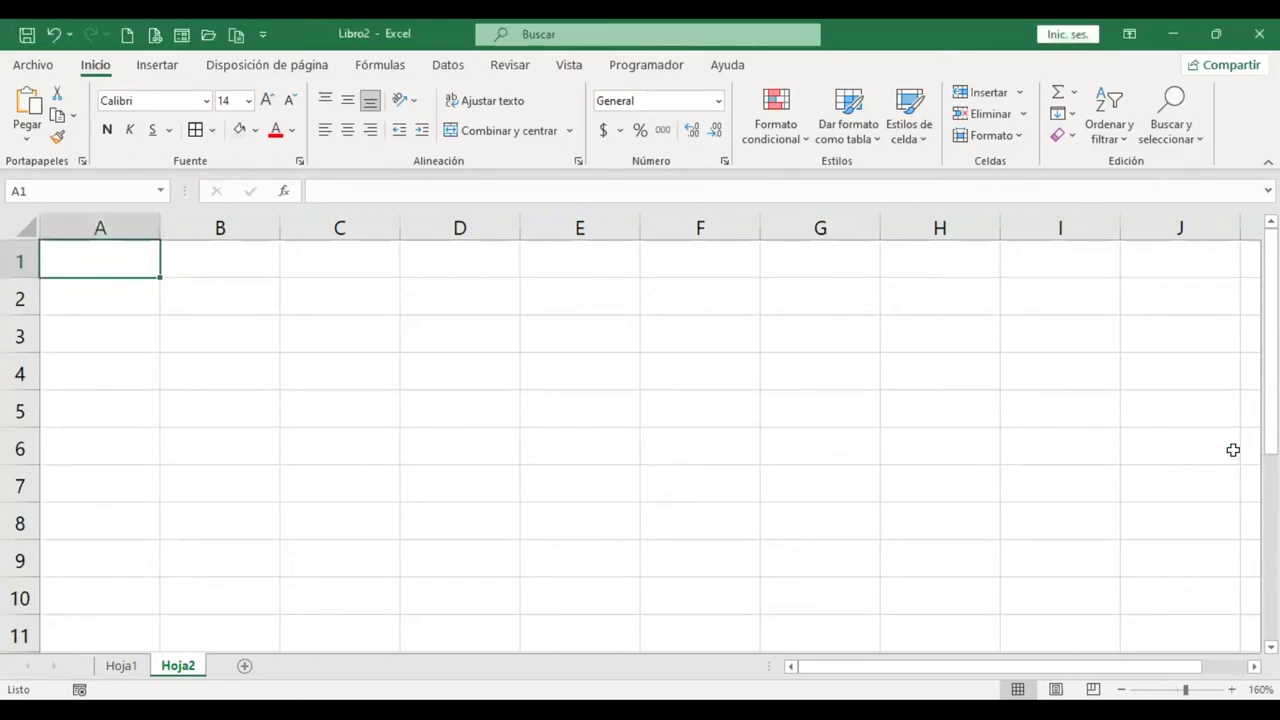
Step: Title the sheet NOTAS SEMESTRE in A1, removing the extra trailing S
text(NOTA)
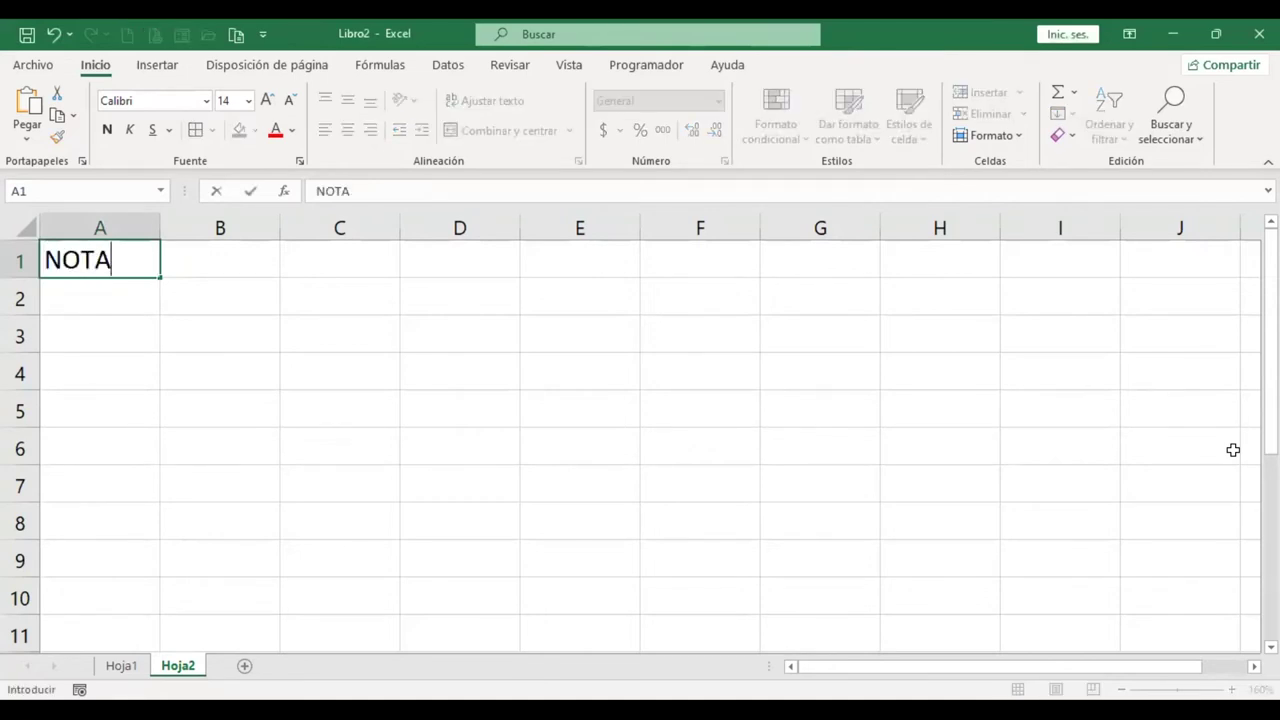
text(S SEMESTRES)
key(Return)
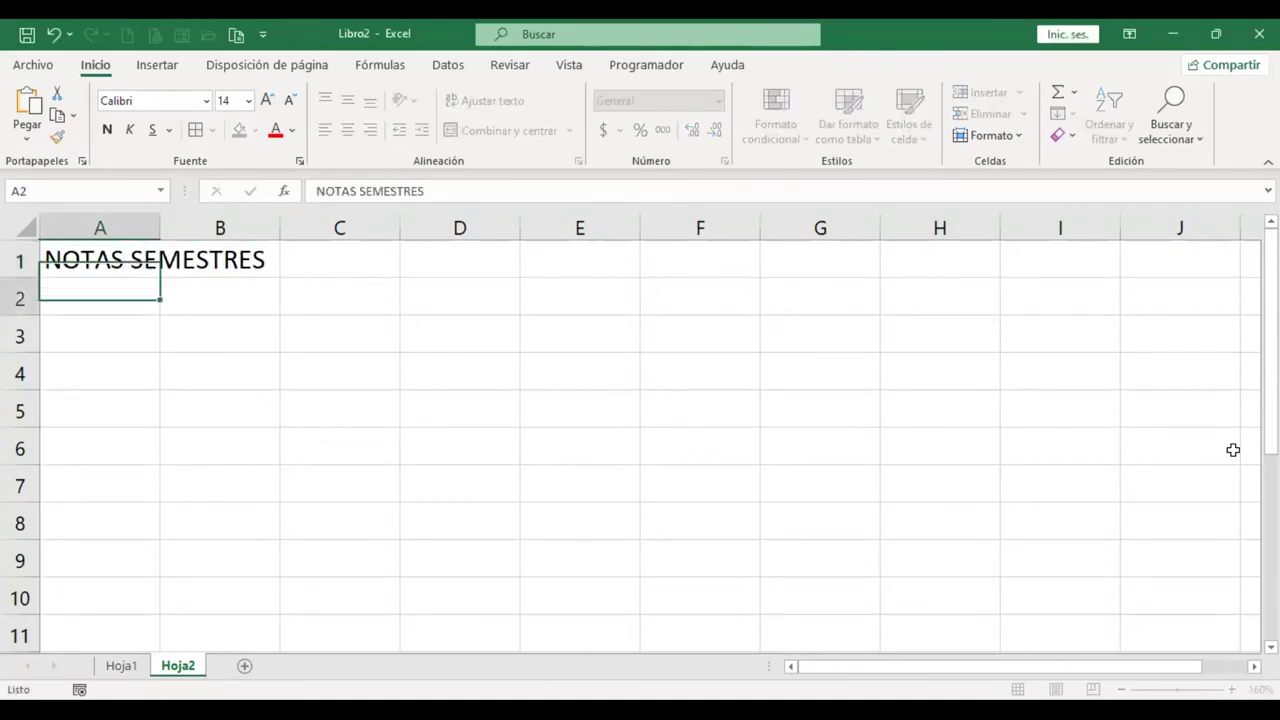
key(Up)
key(F2)
key(BackSpace)
key(Return)
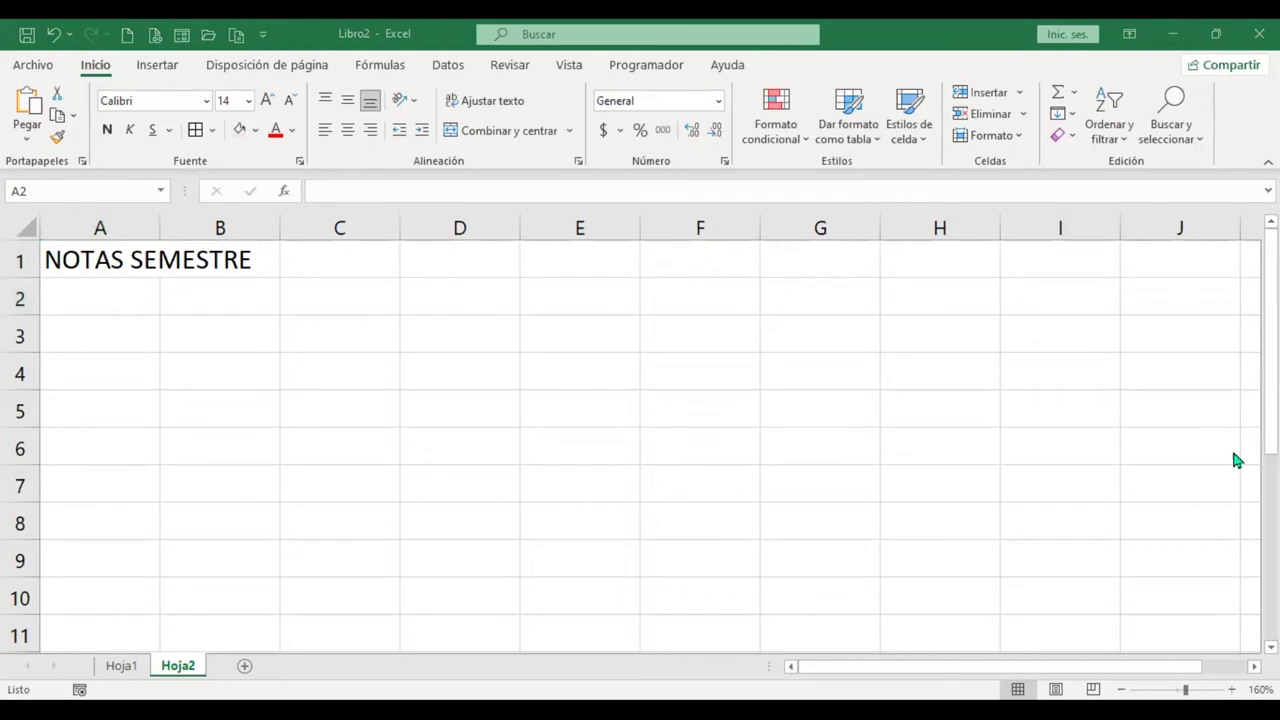
Step: Enter headers NOMBRE, PERIODO 1, PERIODO 2 in A3:C3 and autofit columns B and C
key(Down)
text(NO)
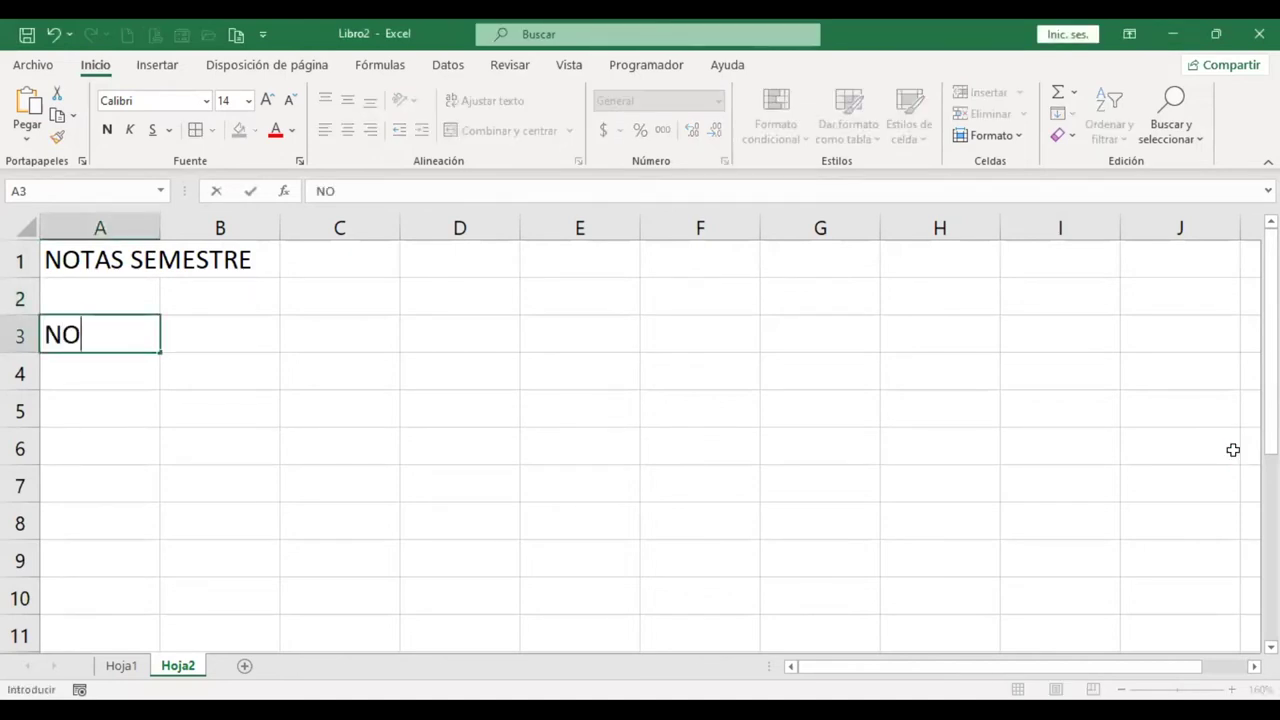
text(MBRE)
key(Tab)
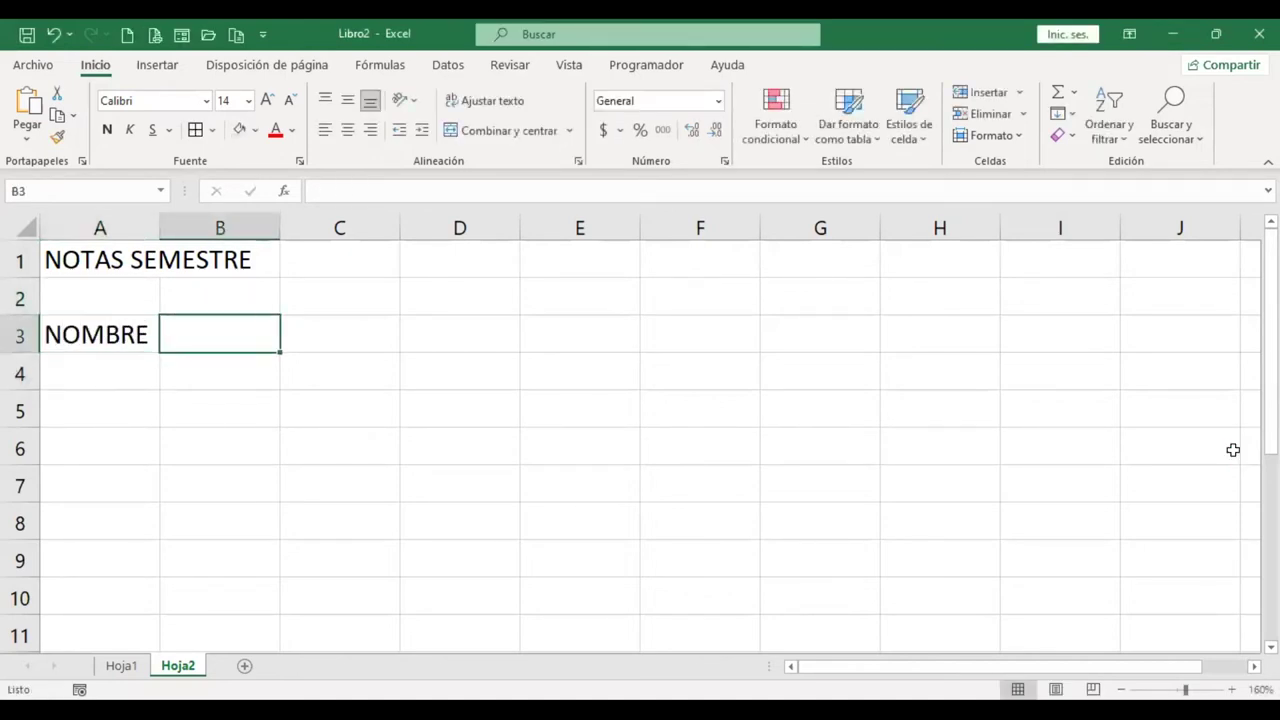
text(PERIODO 1)
key(Tab)
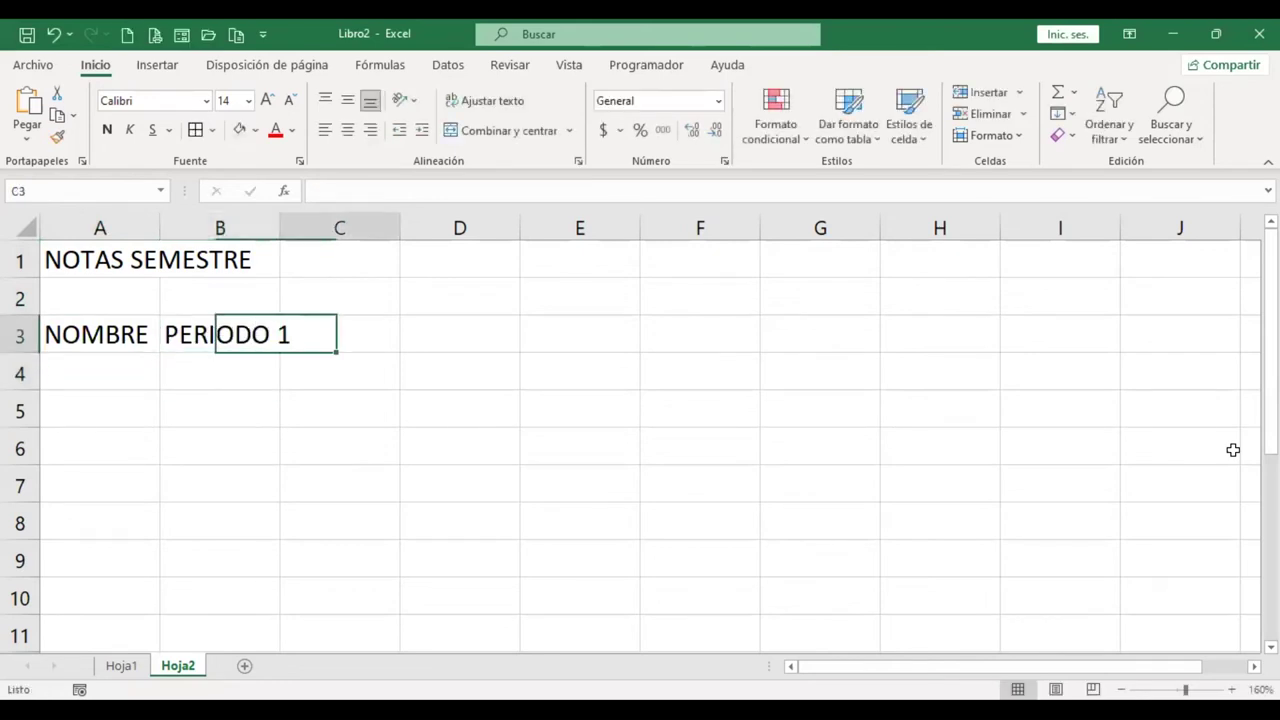
text(PERIODO)
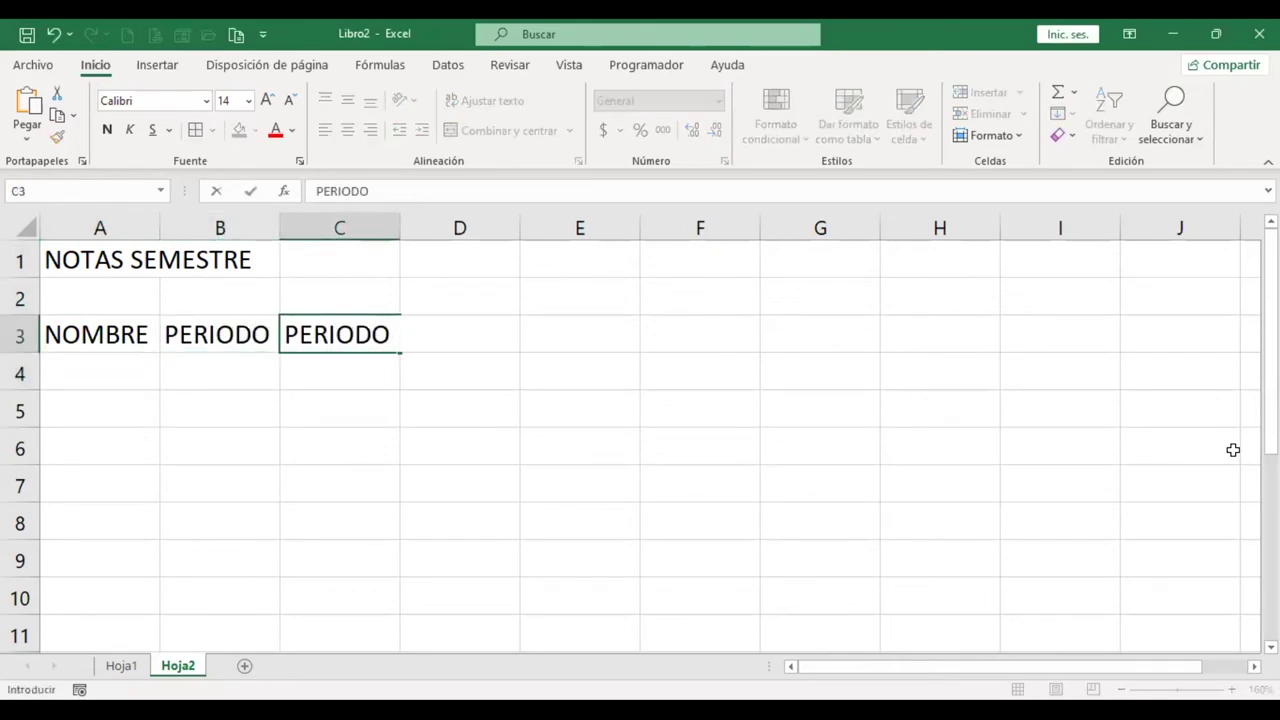
text( 2)
key(Return)
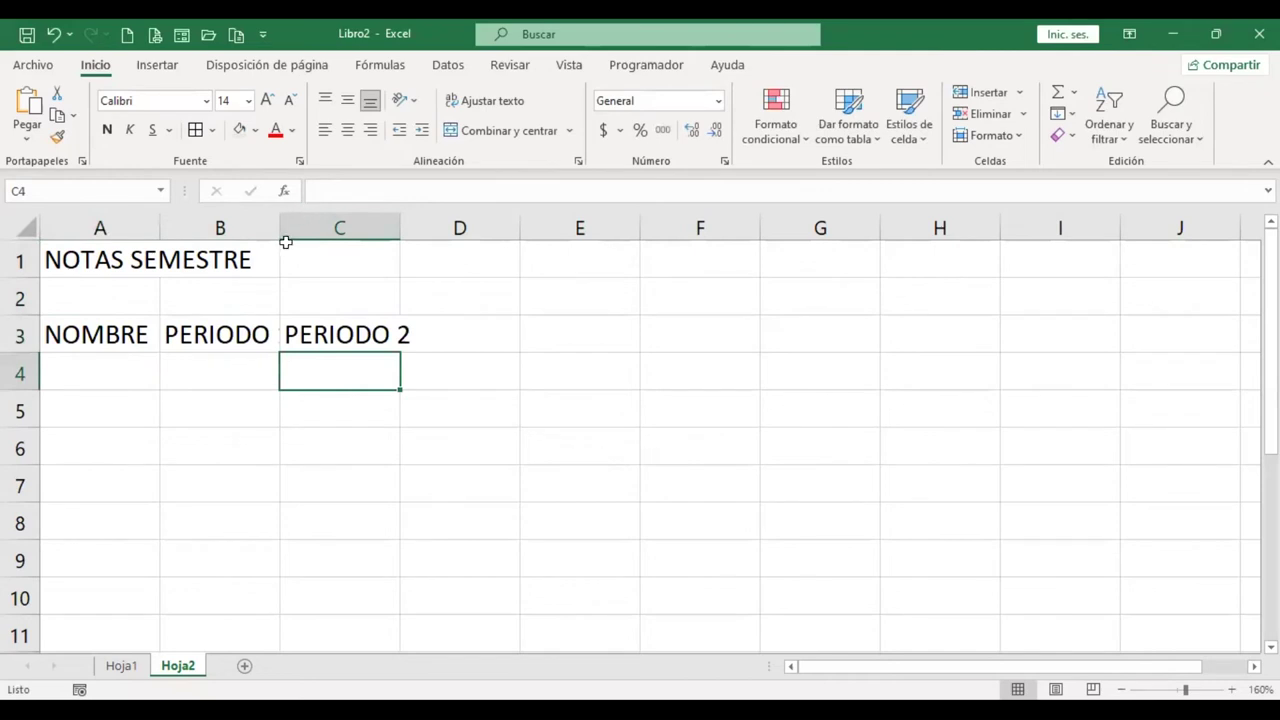
double_click(280, 228)
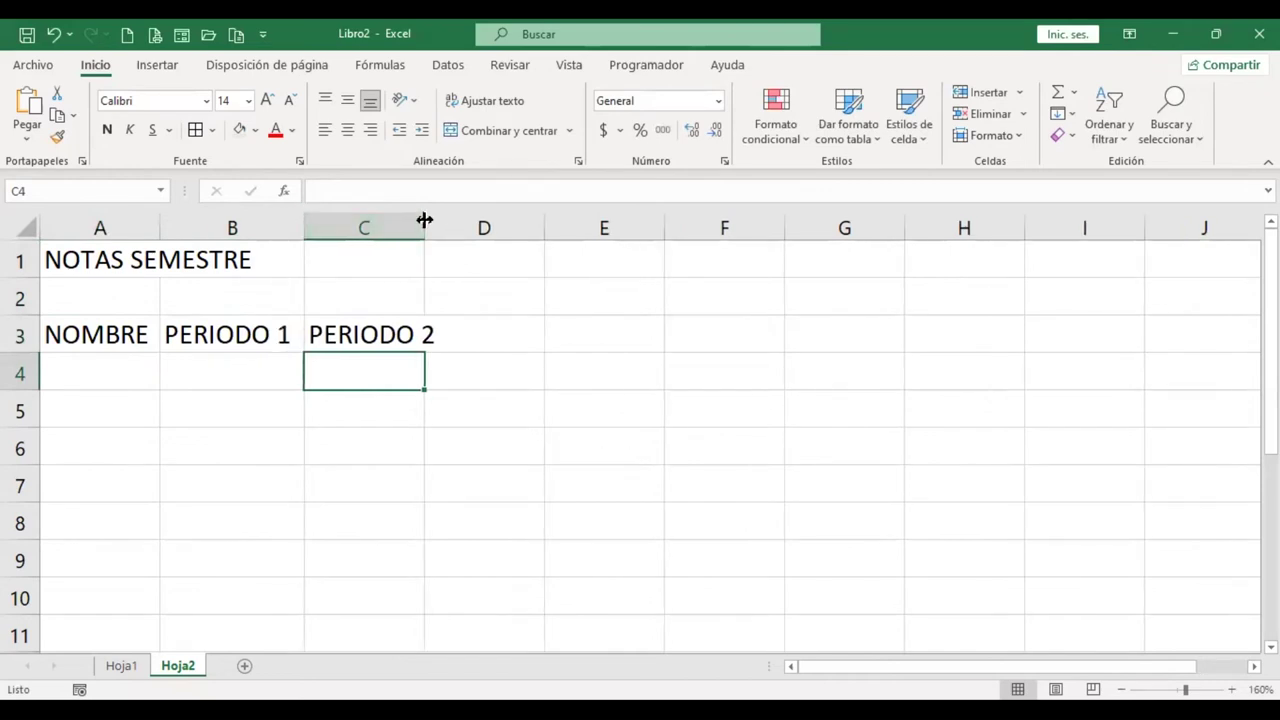
double_click(423, 222)
click(71, 368)
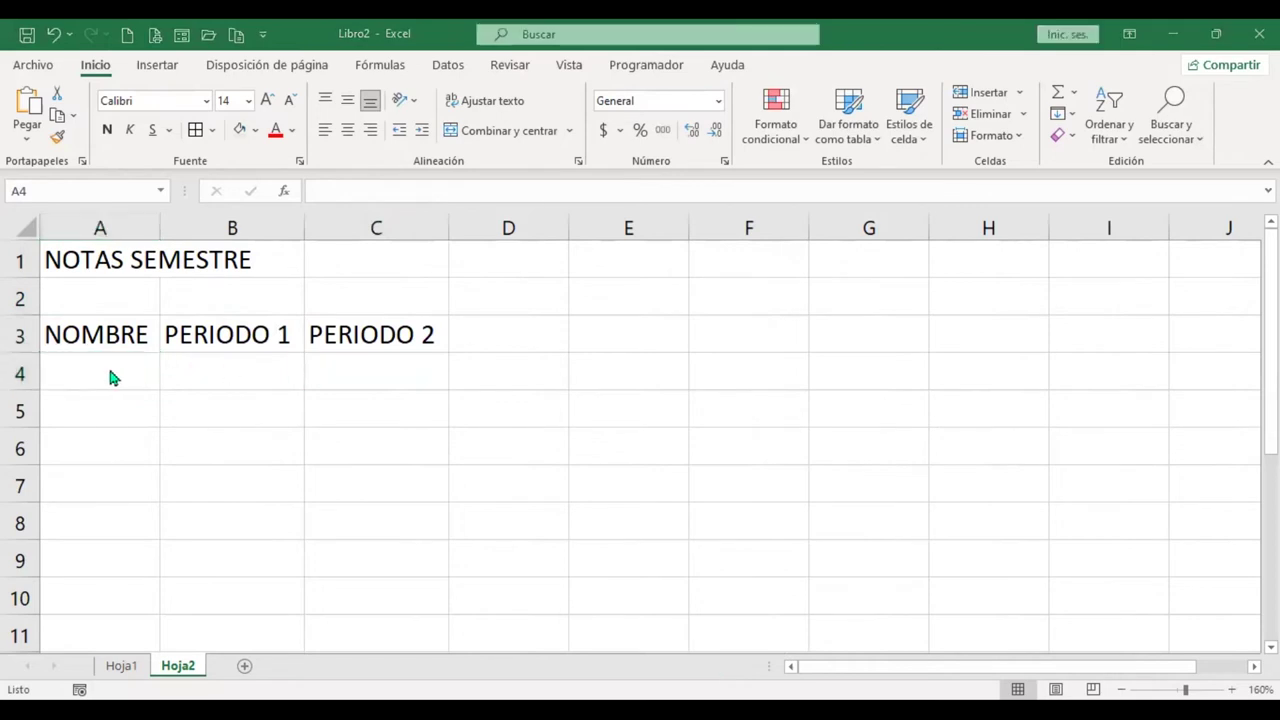
Step: Enter the first three student names in A4:A6
text(A)
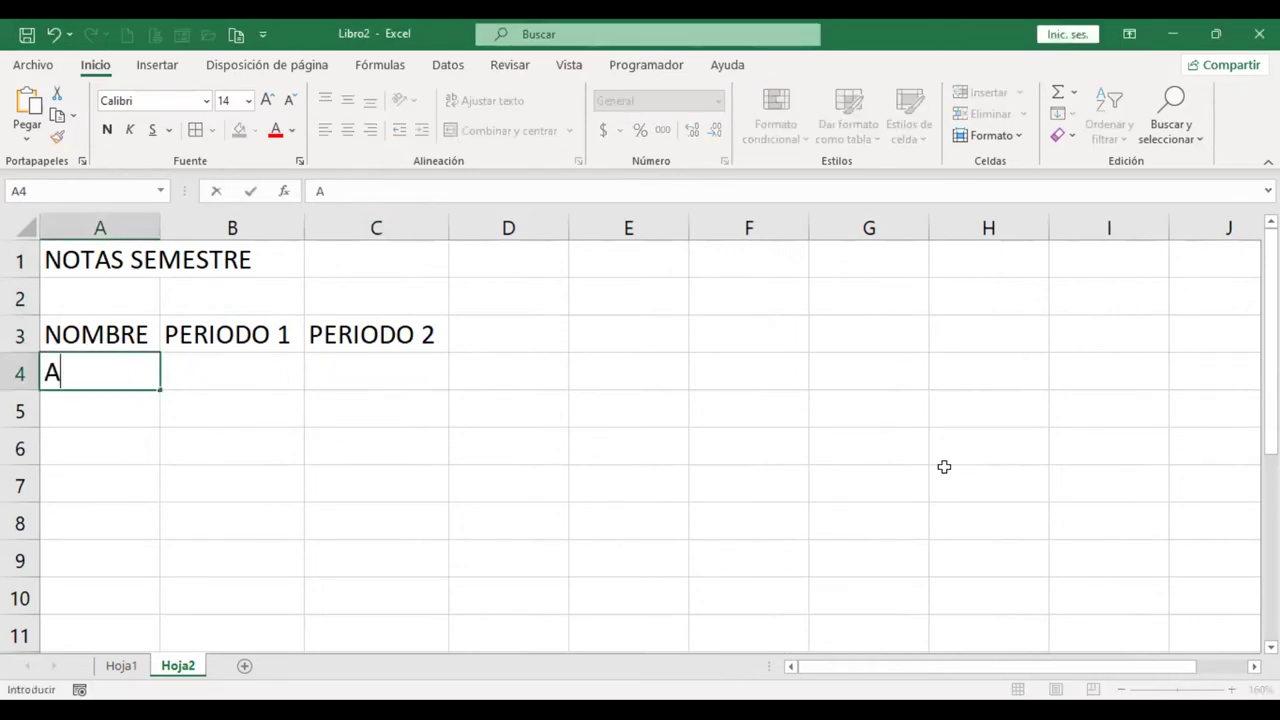
text(nderson Guid)
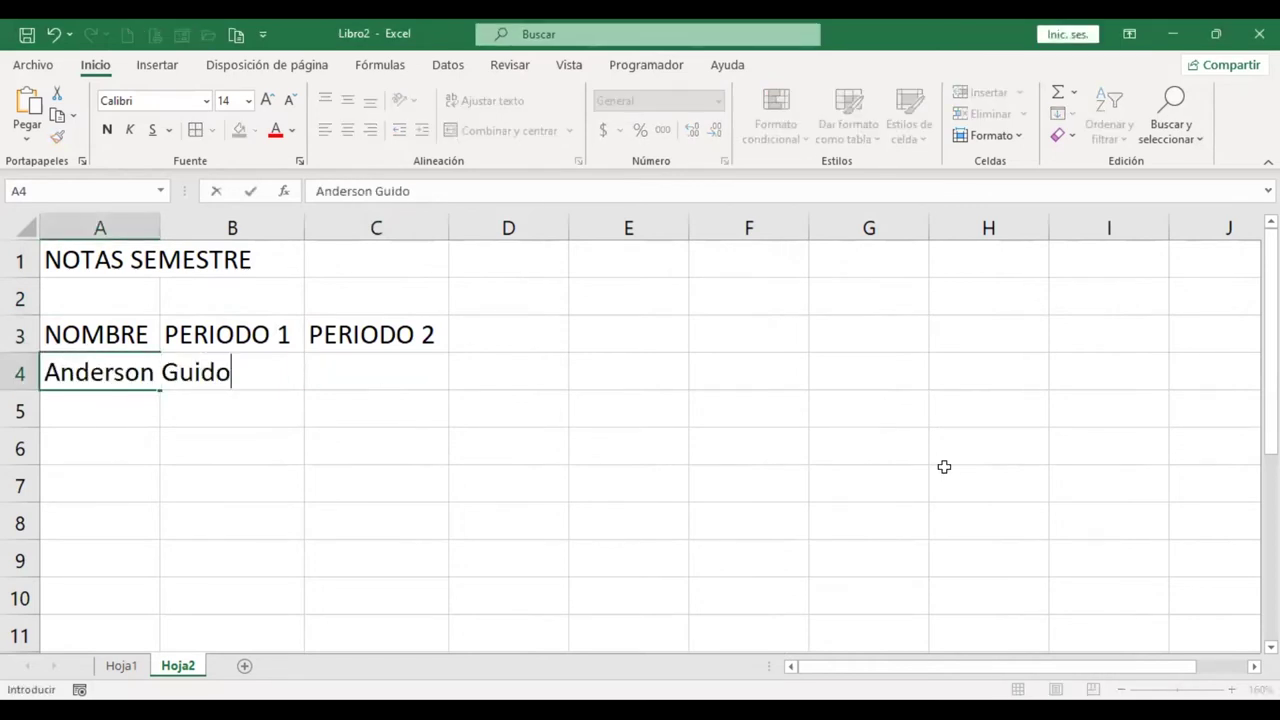
text(o)
key(Return)
key(Return)
key(Up)
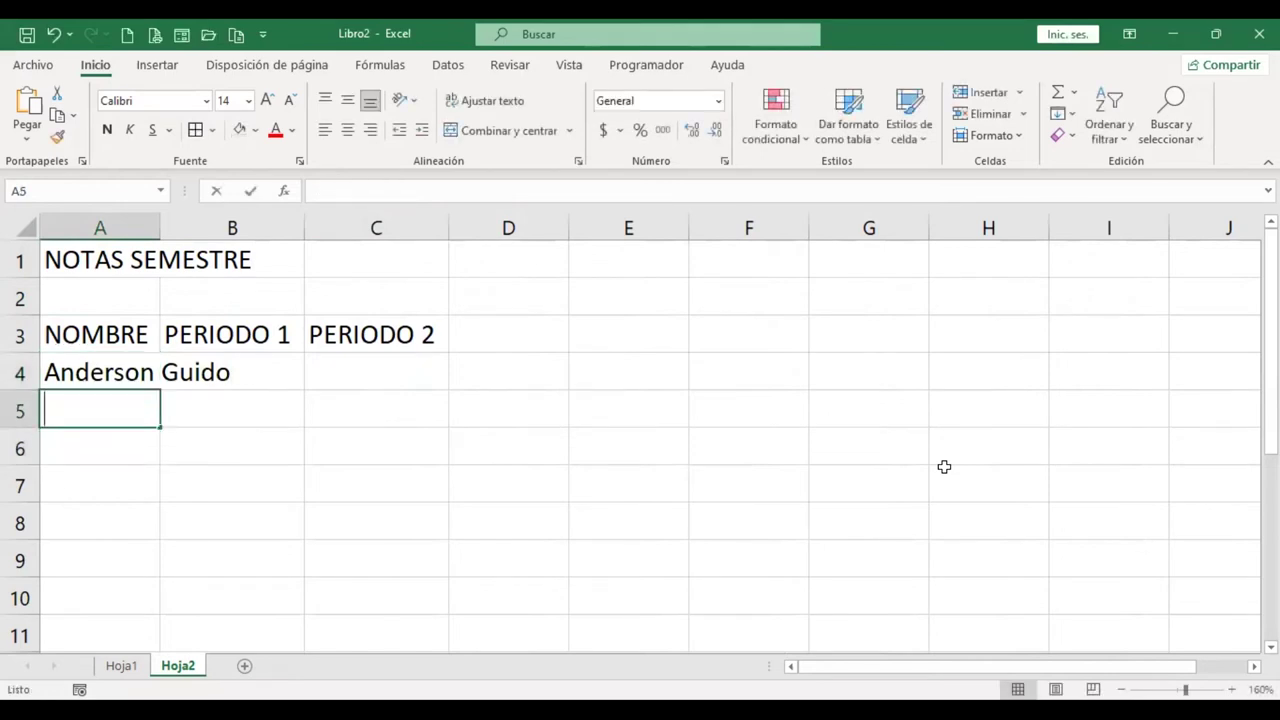
text(Carlos Mauricio)
key(Return)
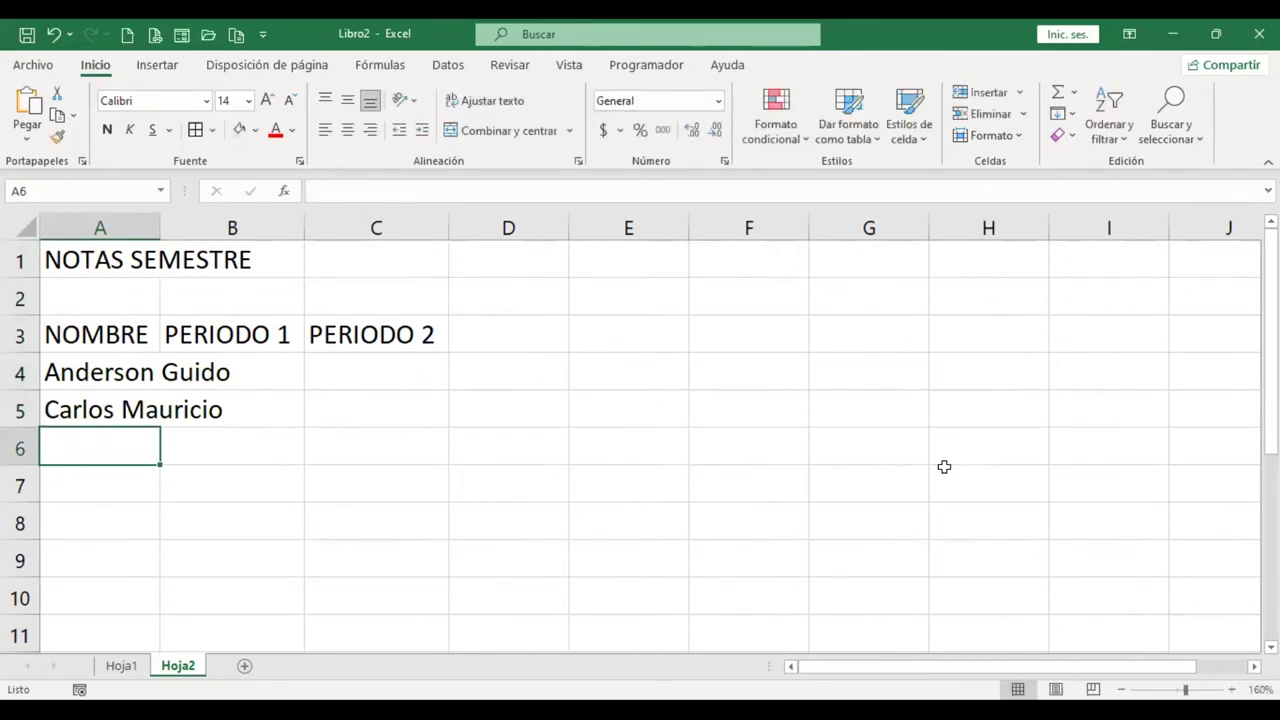
text(Elmer Ramírez)
key(Return)
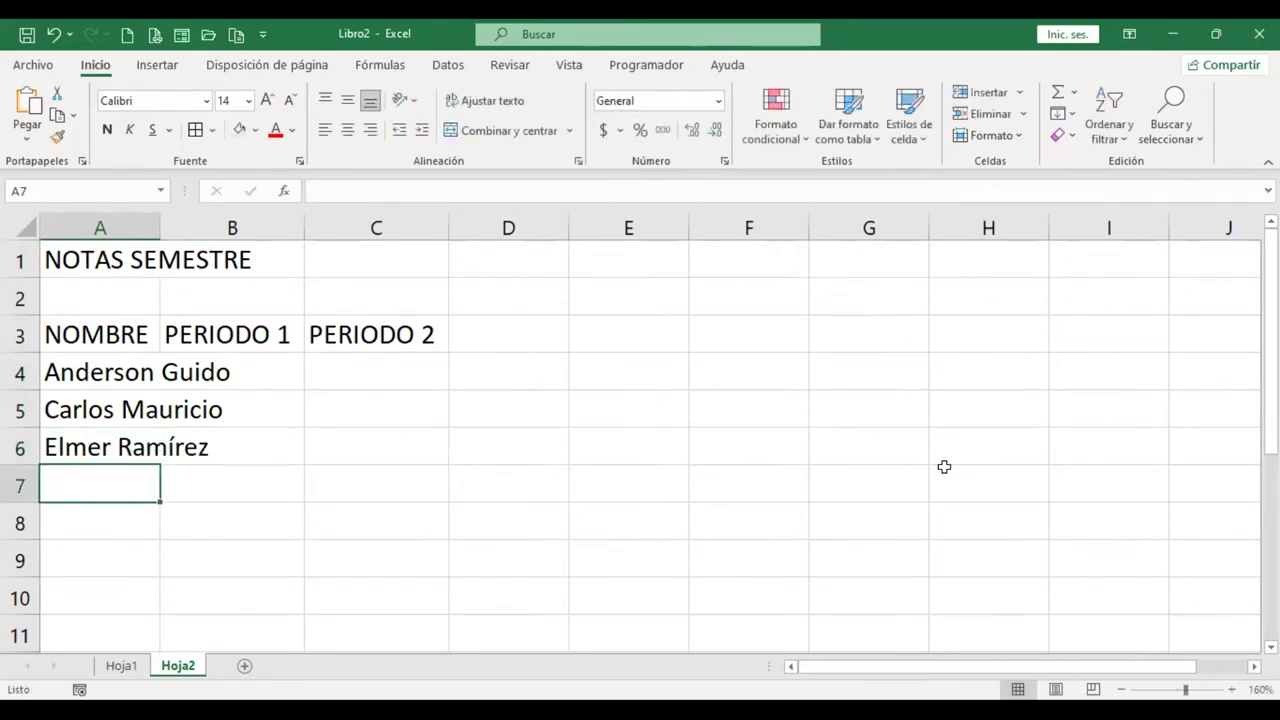
Step: Enter the last two student names in A7:A8, fixing a surname typo, and autofit column A
text(Esteysi MElga)
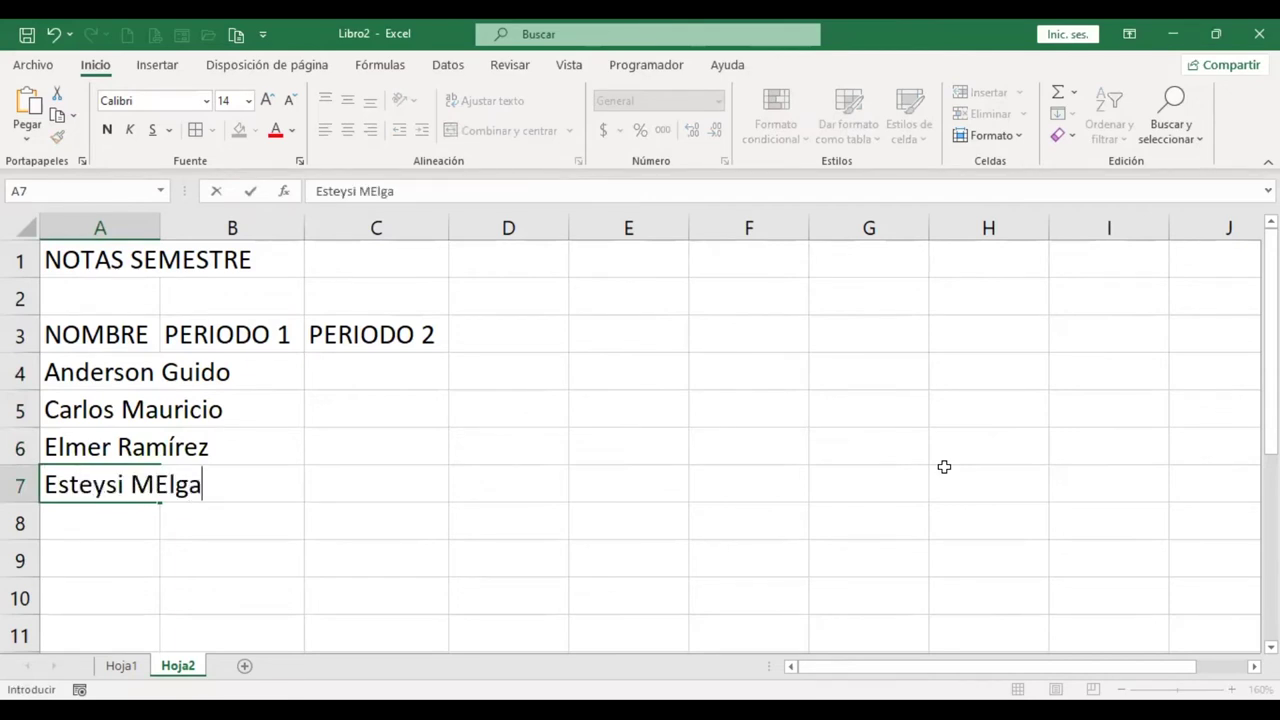
text(ar)
key(Return)
key(Up)
key(F2)
key(Left)
key(BackSpace)
key(Return)
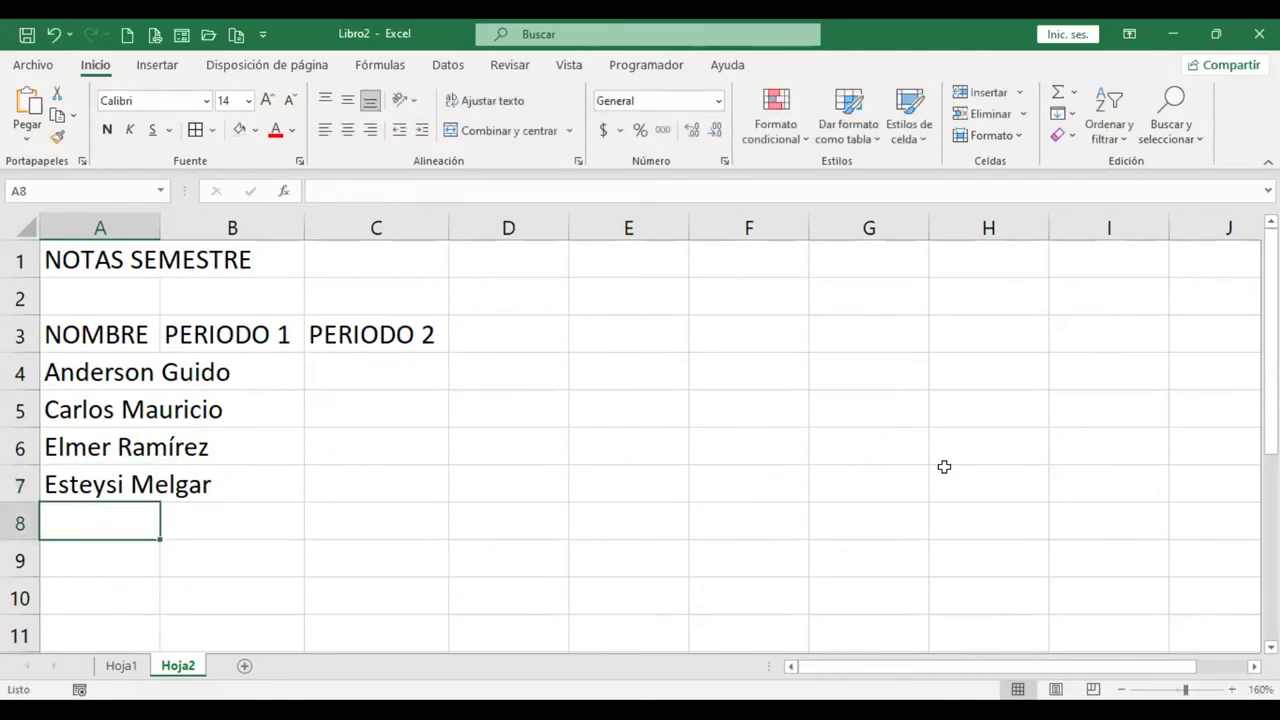
text(Héctor Ramírez)
key(Return)
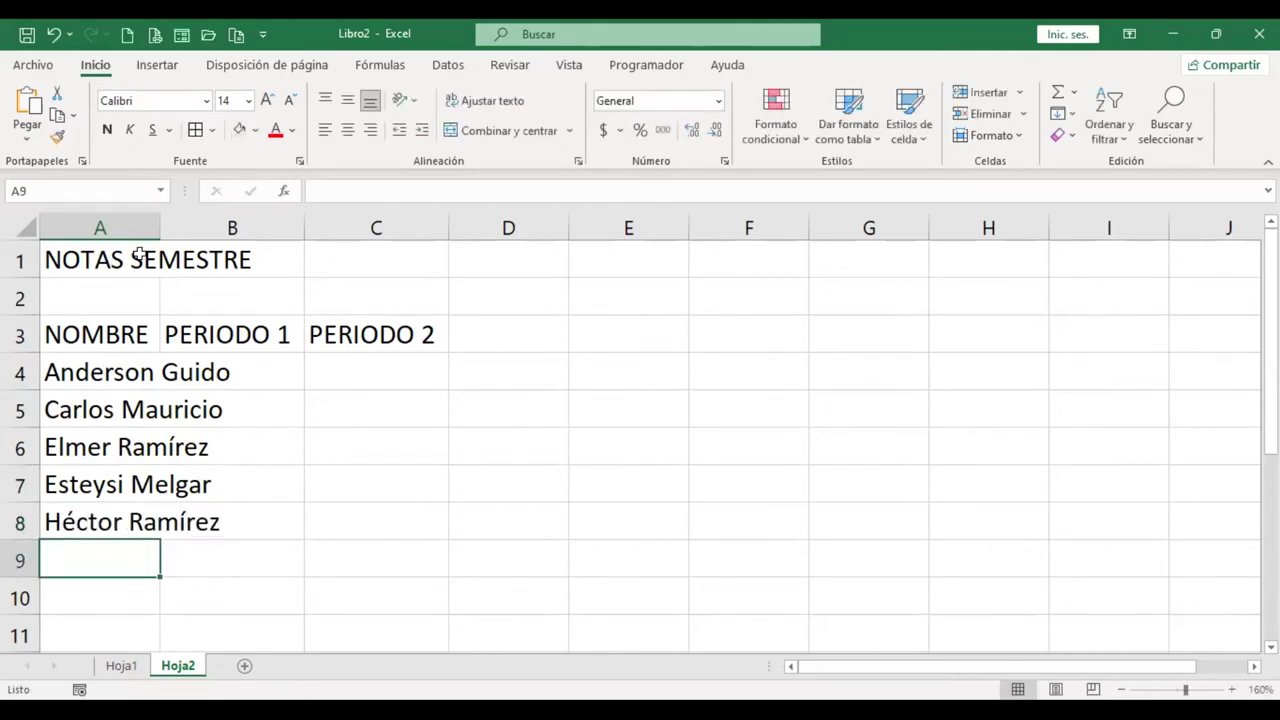
double_click(158, 226)
click(338, 368)
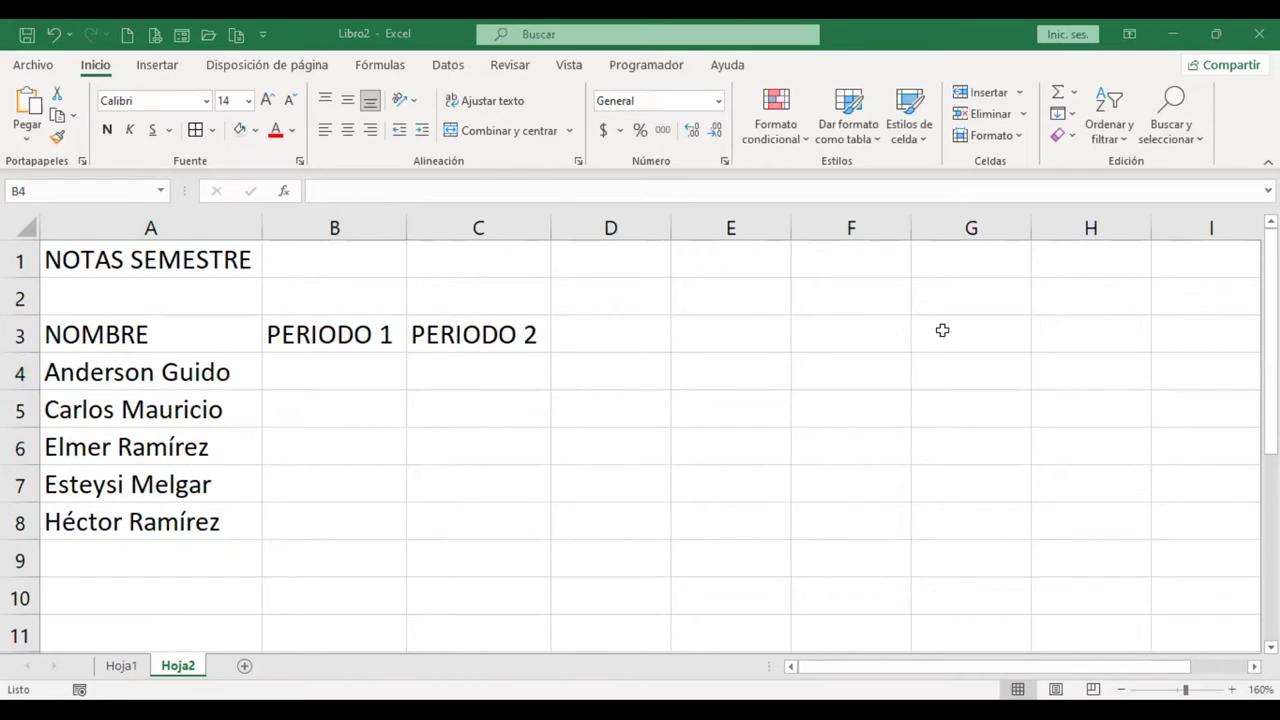
Step: Type the header 50% (periodo 1) in D3
key(Right)
key(Right)
key(Up)
text(50% ()
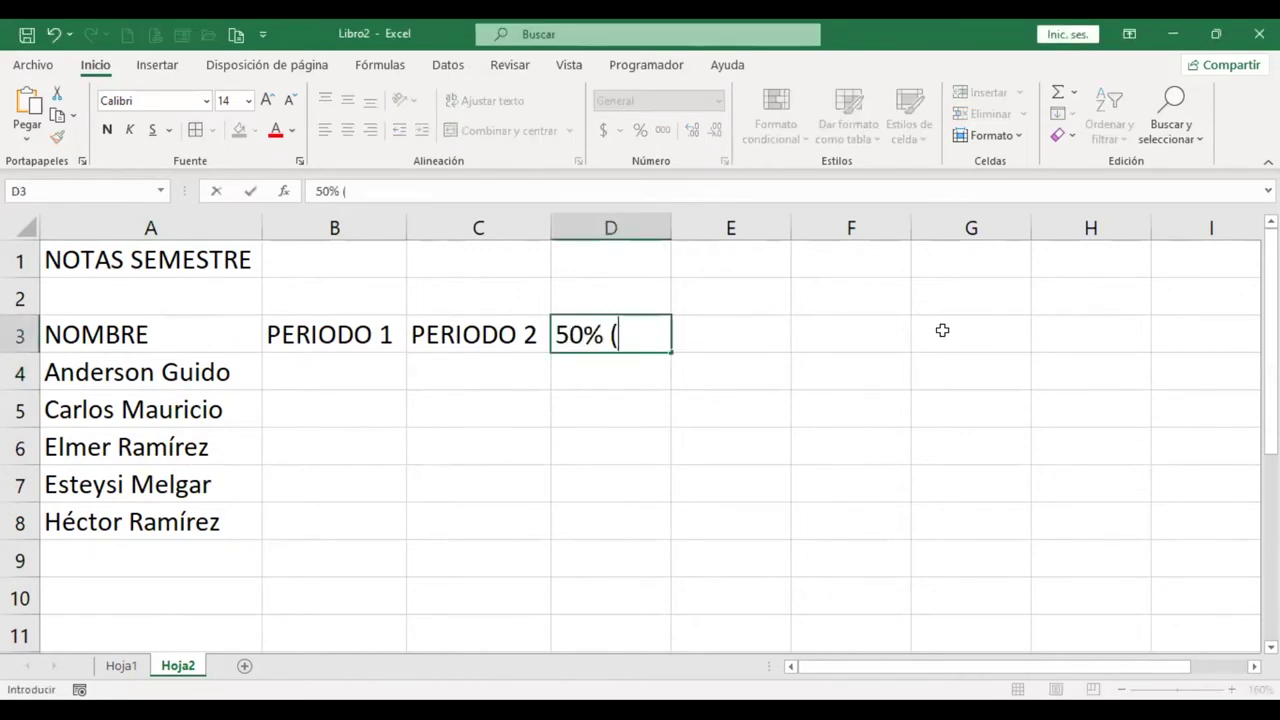
text(perio)
key(BackSpace)
text(iodo 1))
key(Return)
Step: Copy the D3 header into E3
key(Up)
key(ctrl+c)
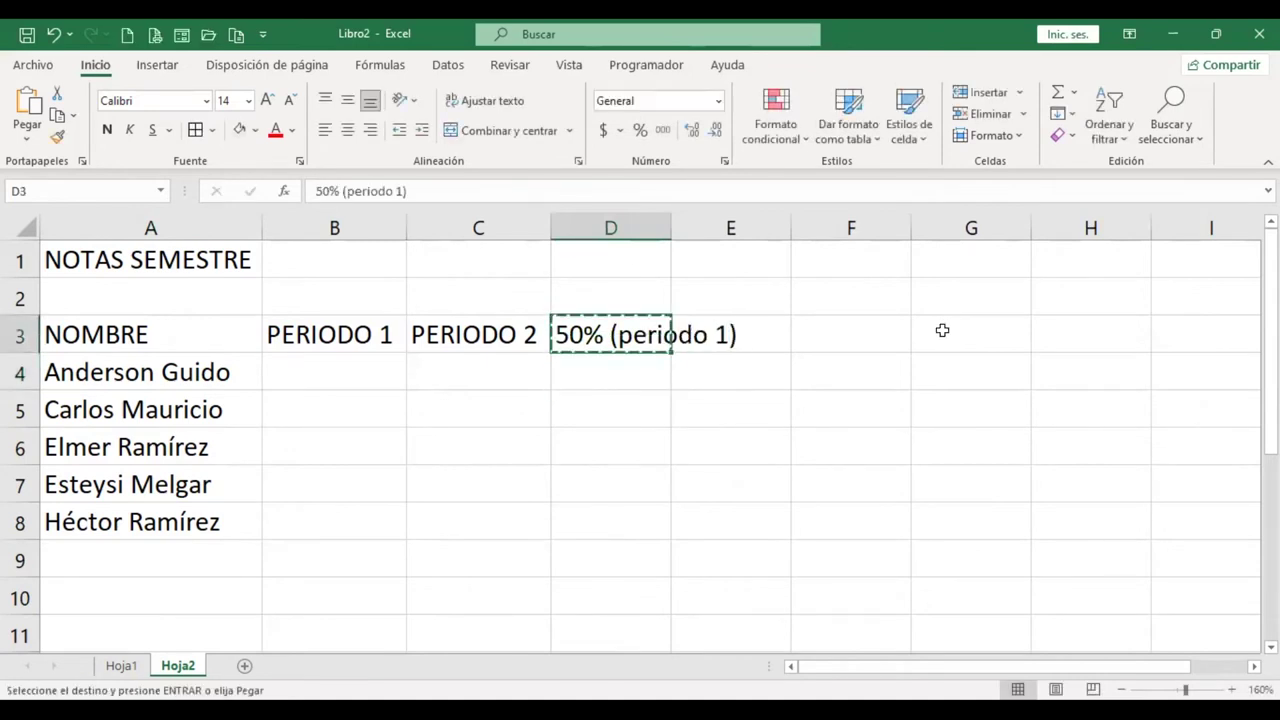
key(Right)
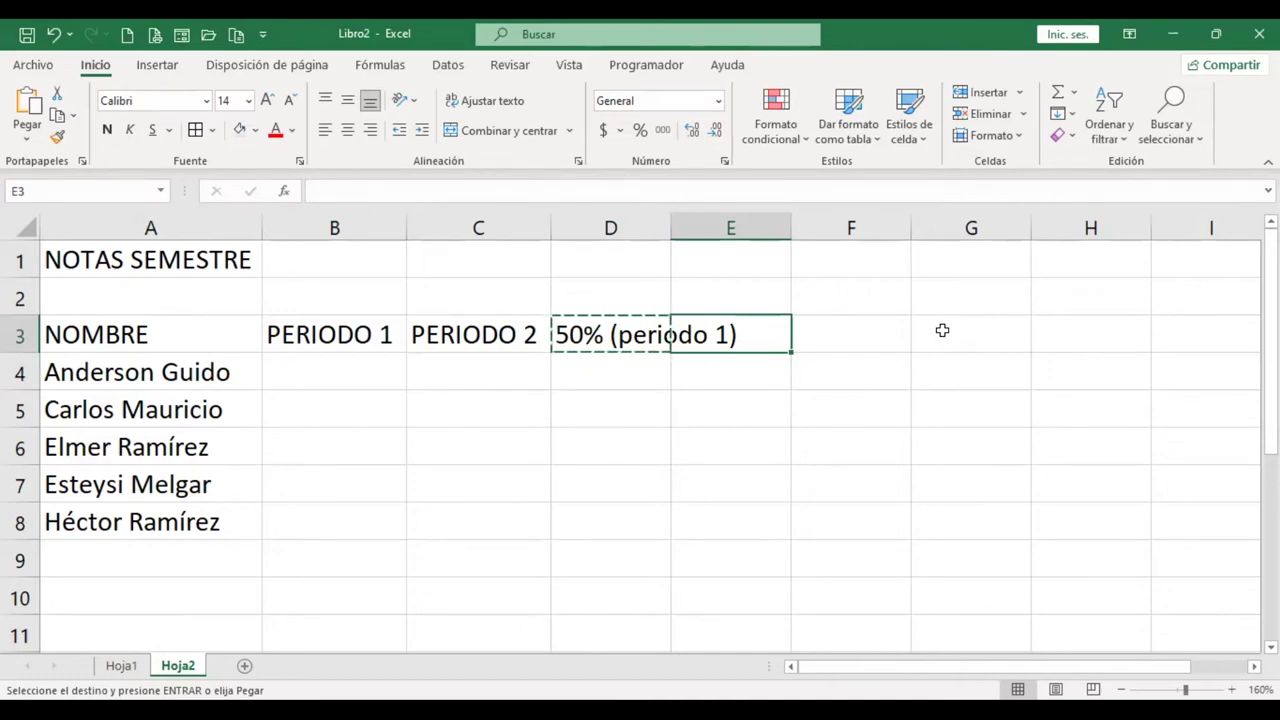
key(ctrl+v)
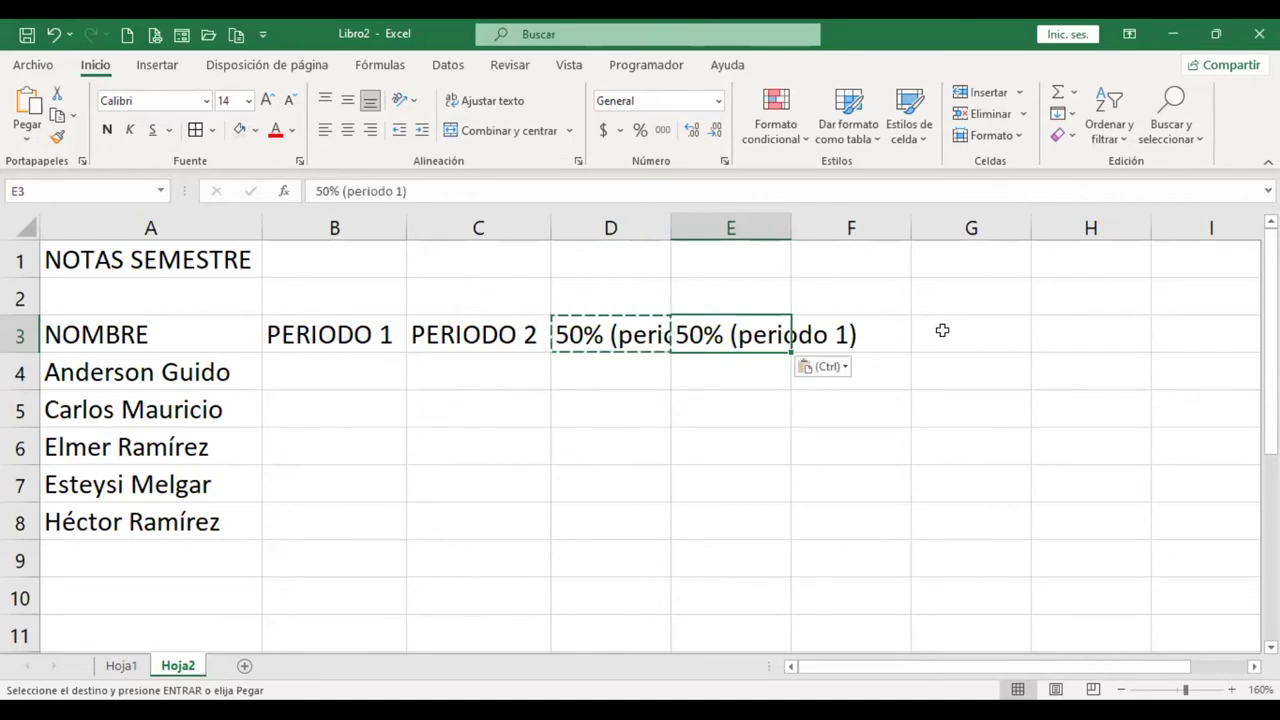
key(Escape)
key(Left)
key(Right)
key(Delete)
key(Left)
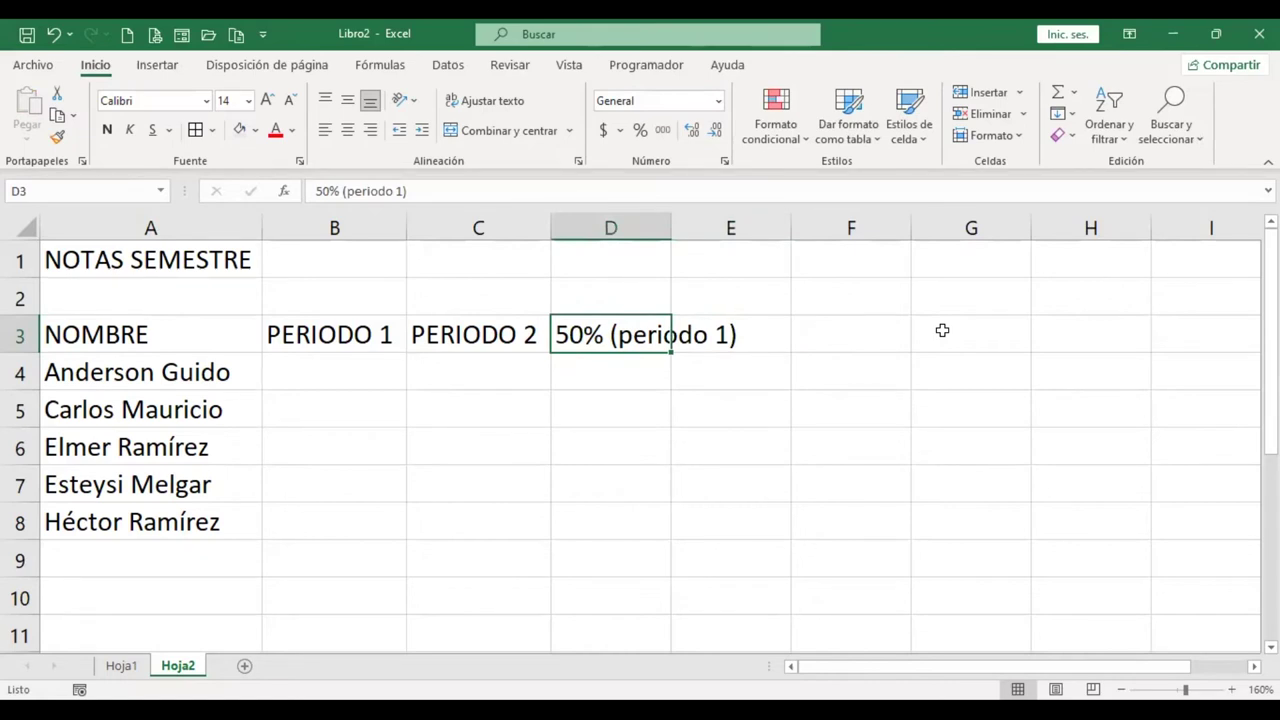
key(ctrl+c)
key(Right)
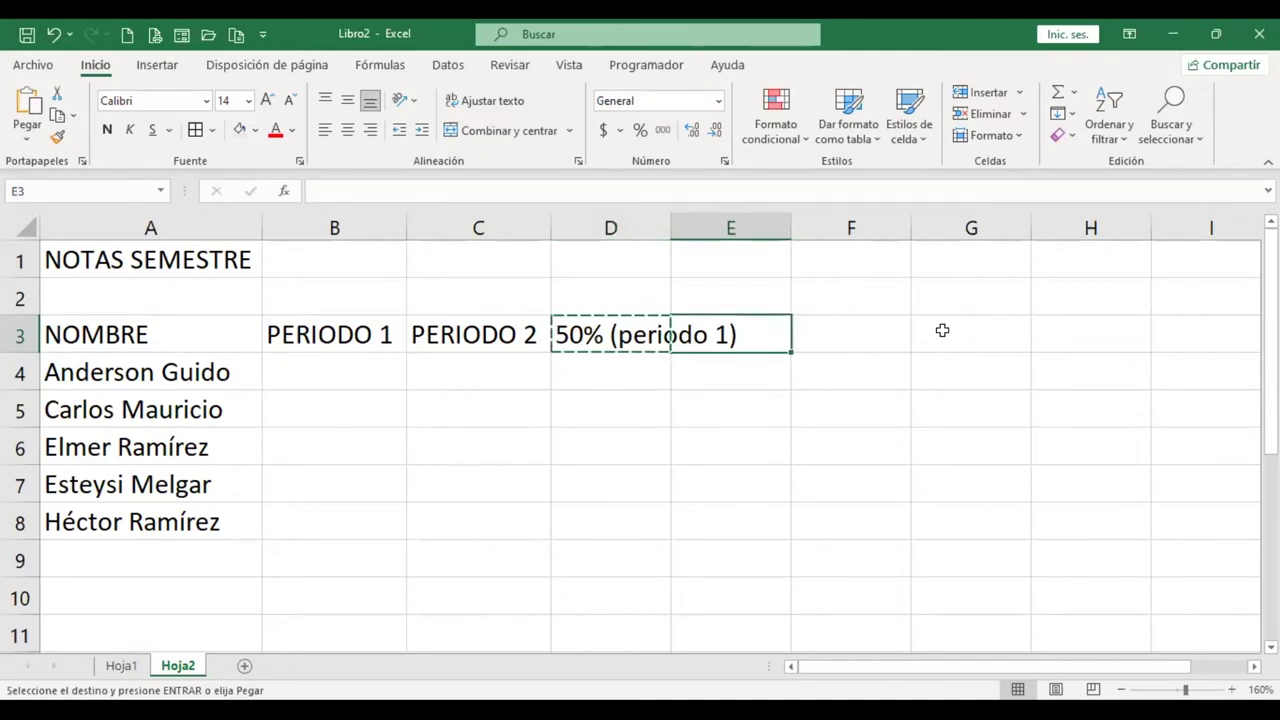
key(Return)
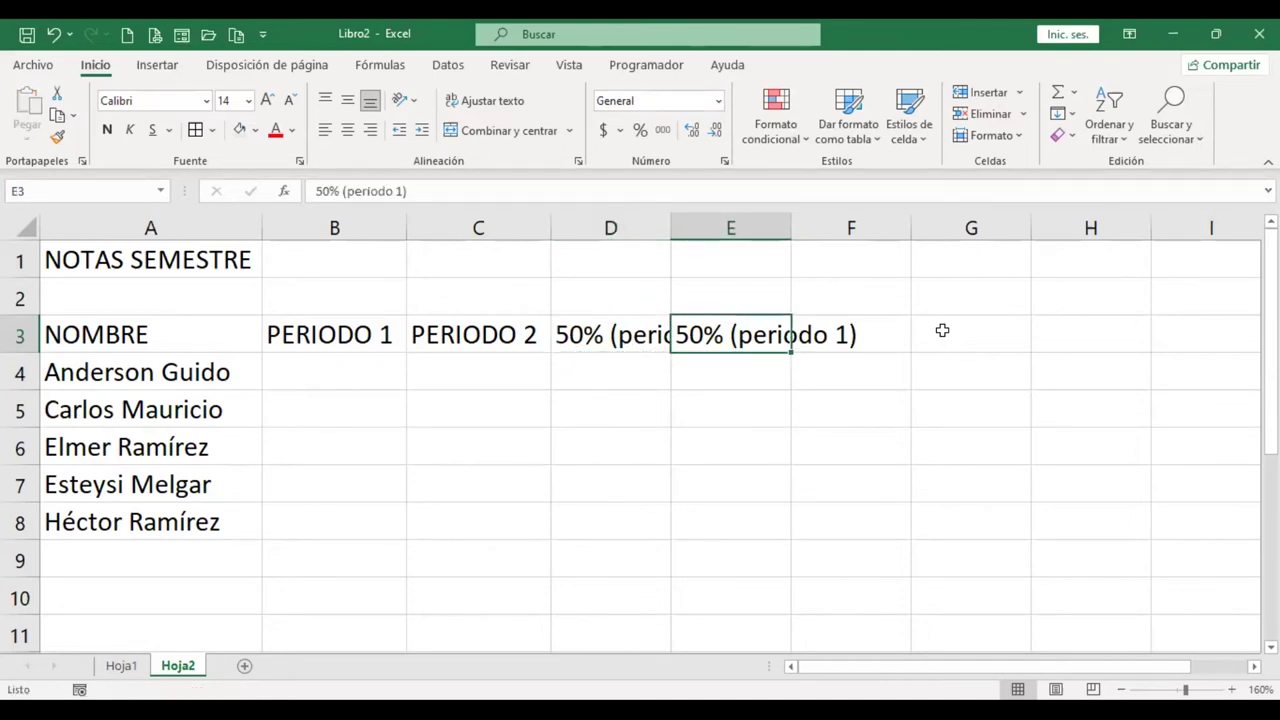
Step: Edit the E3 header to read 50% (periodo 2)
key(F2)
key(Left)
key(BackSpace)
text(2)
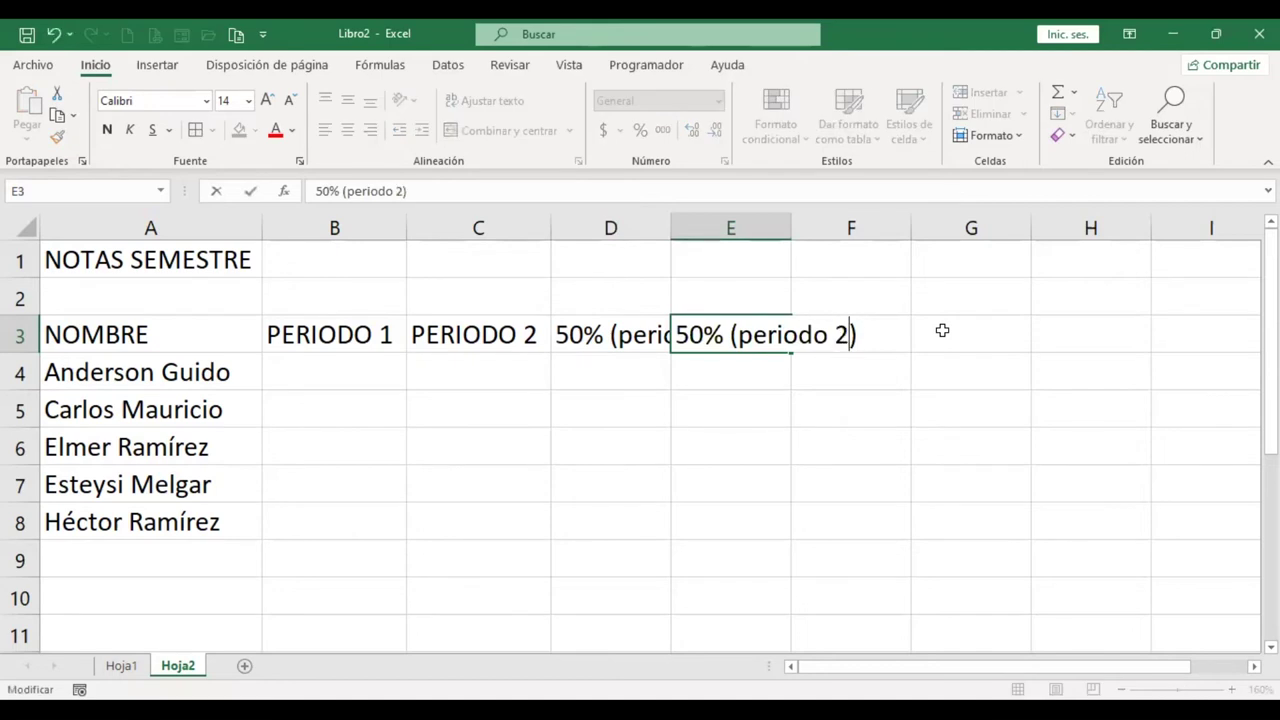
key(Return)
Step: Paste the D3 header into E4, then undo that paste
key(Left)
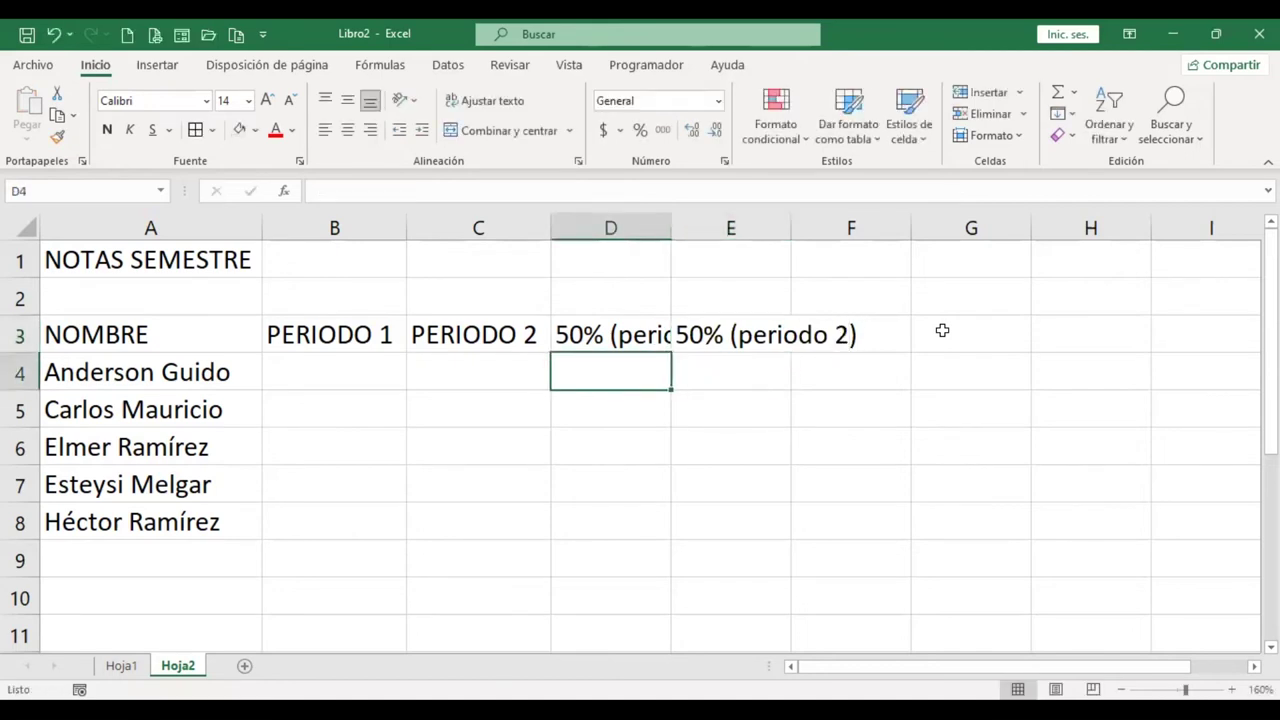
key(Up)
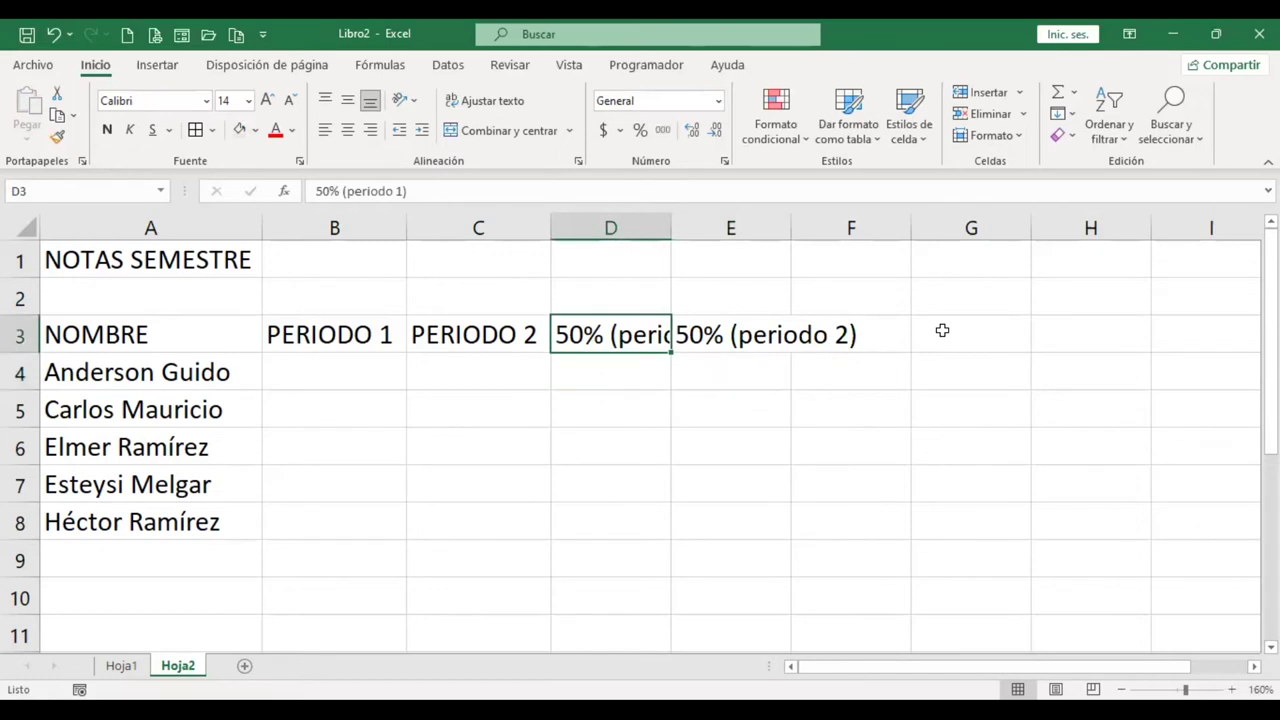
key(ctrl+c)
key(Down)
key(Right)
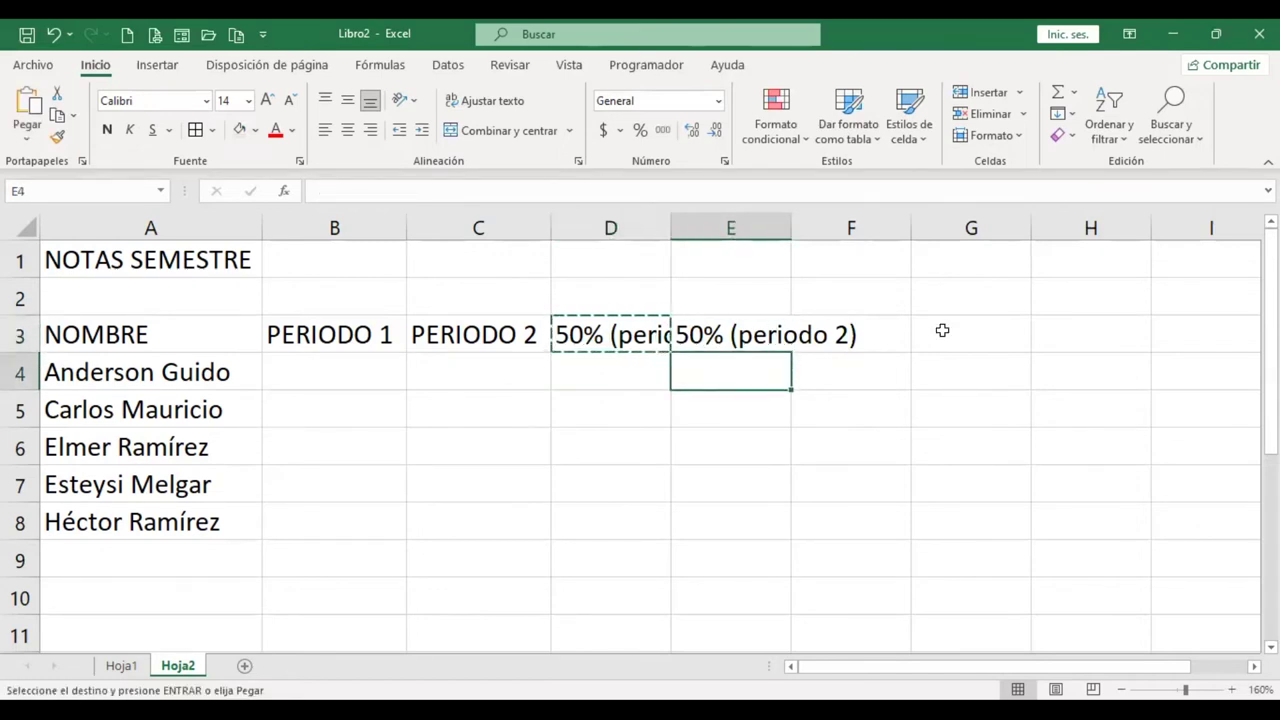
key(Return)
key(ctrl+z)
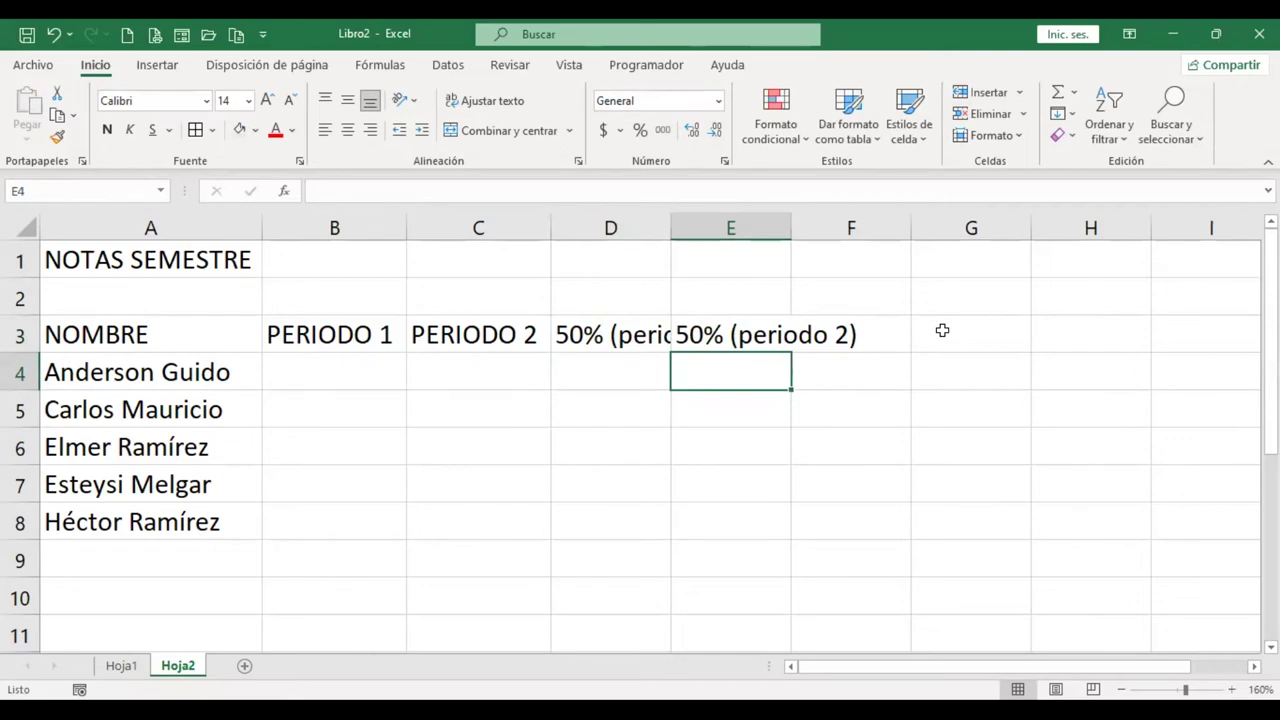
Step: Select D3:E3 and turn on text wrapping for both headers
drag(625, 338, 677, 336)
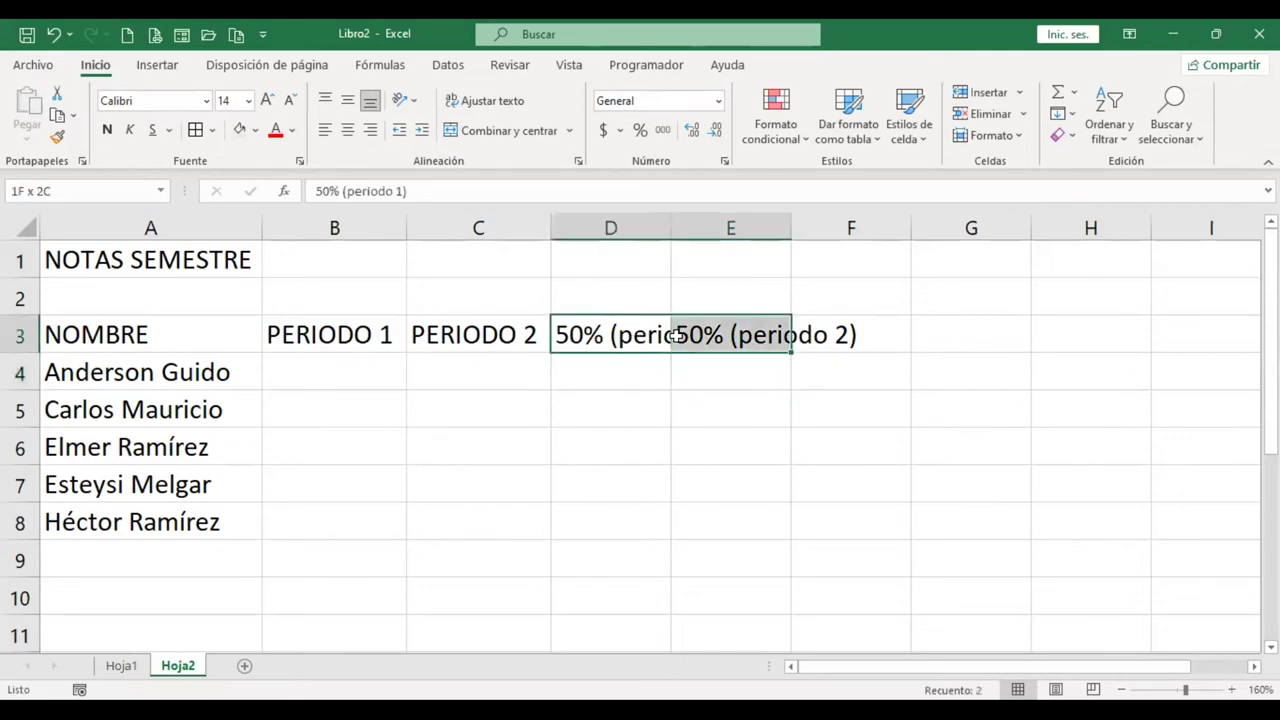
click(643, 376)
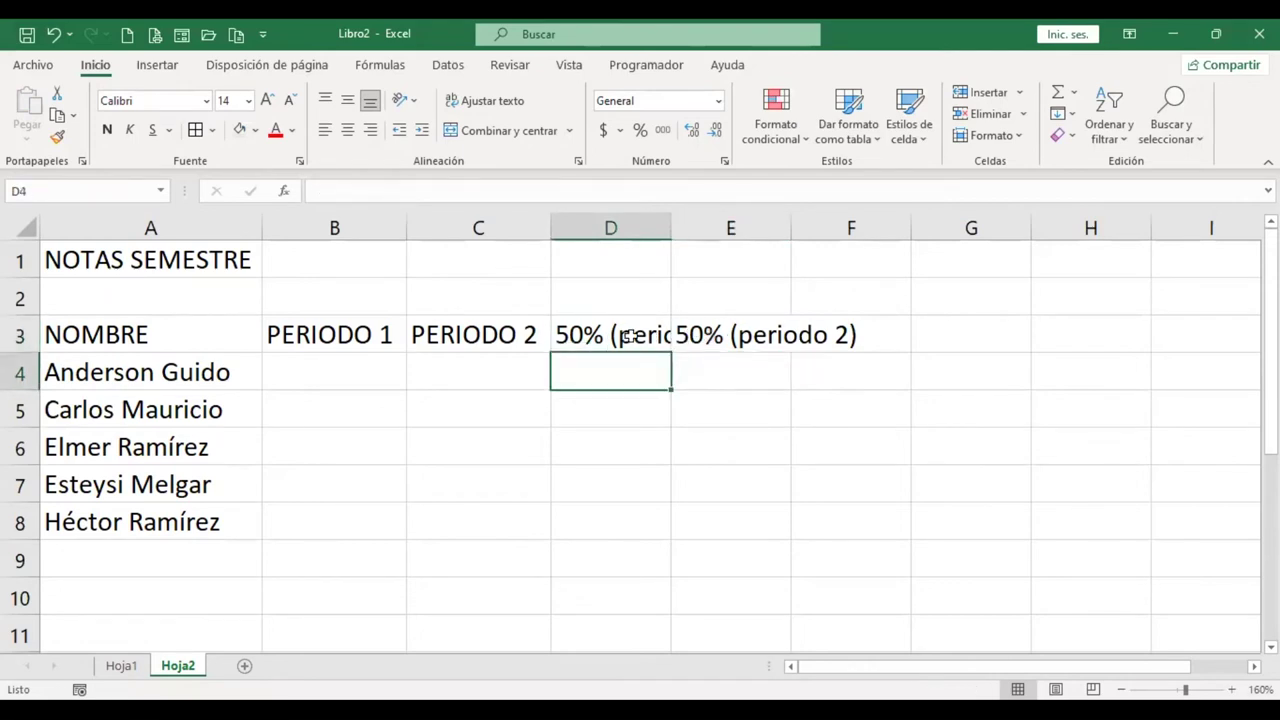
drag(627, 338, 735, 336)
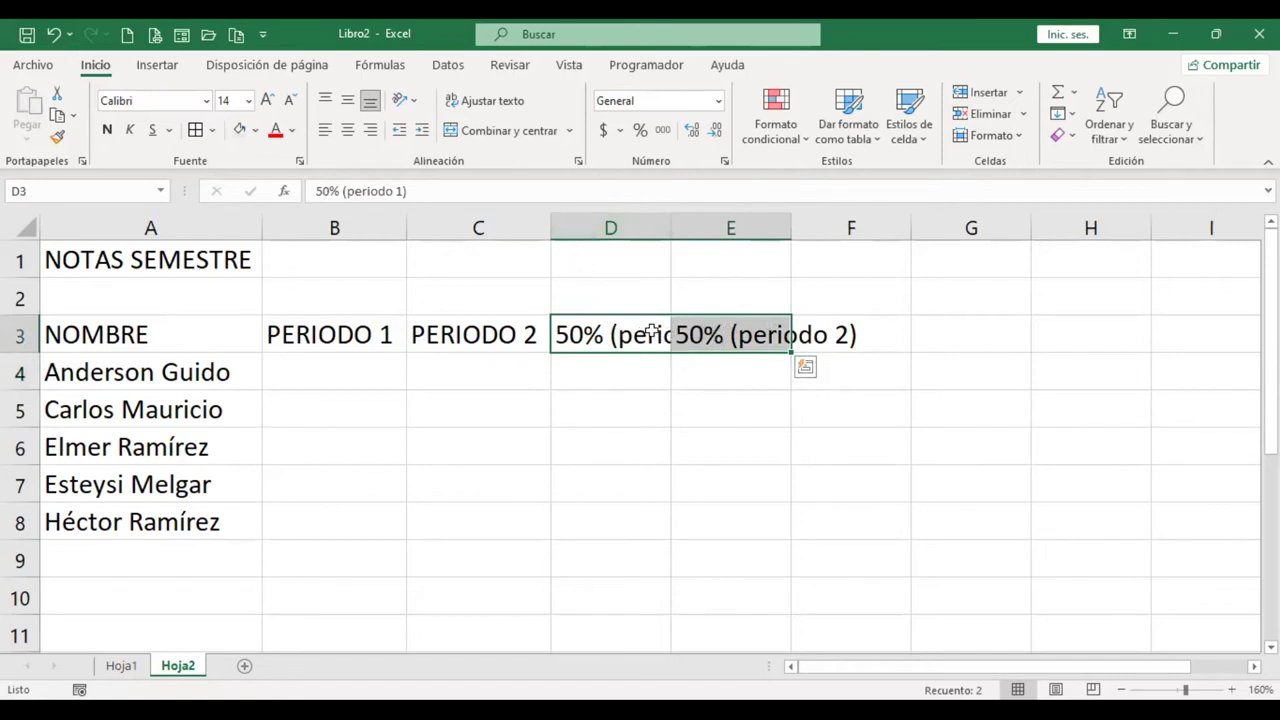
click(506, 104)
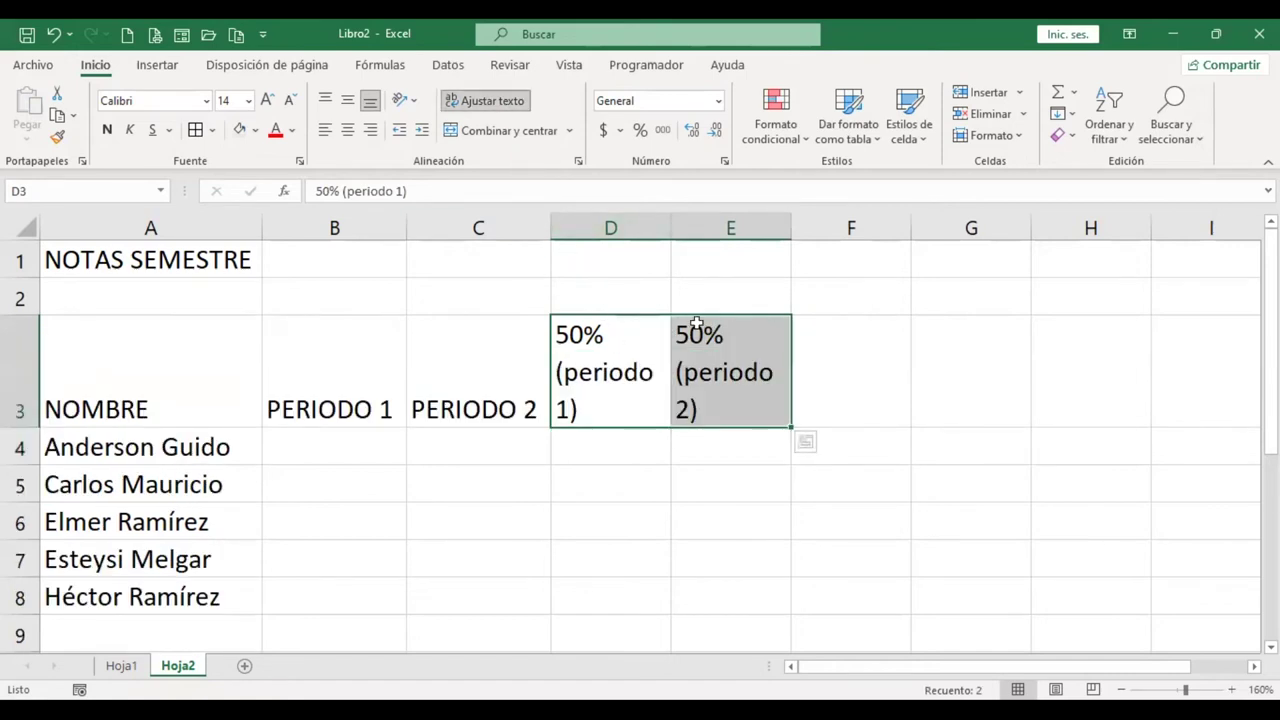
Step: Autofit columns D and E, adjust row 3 height, and centre A3:E3 horizontally and vertically
double_click(683, 222)
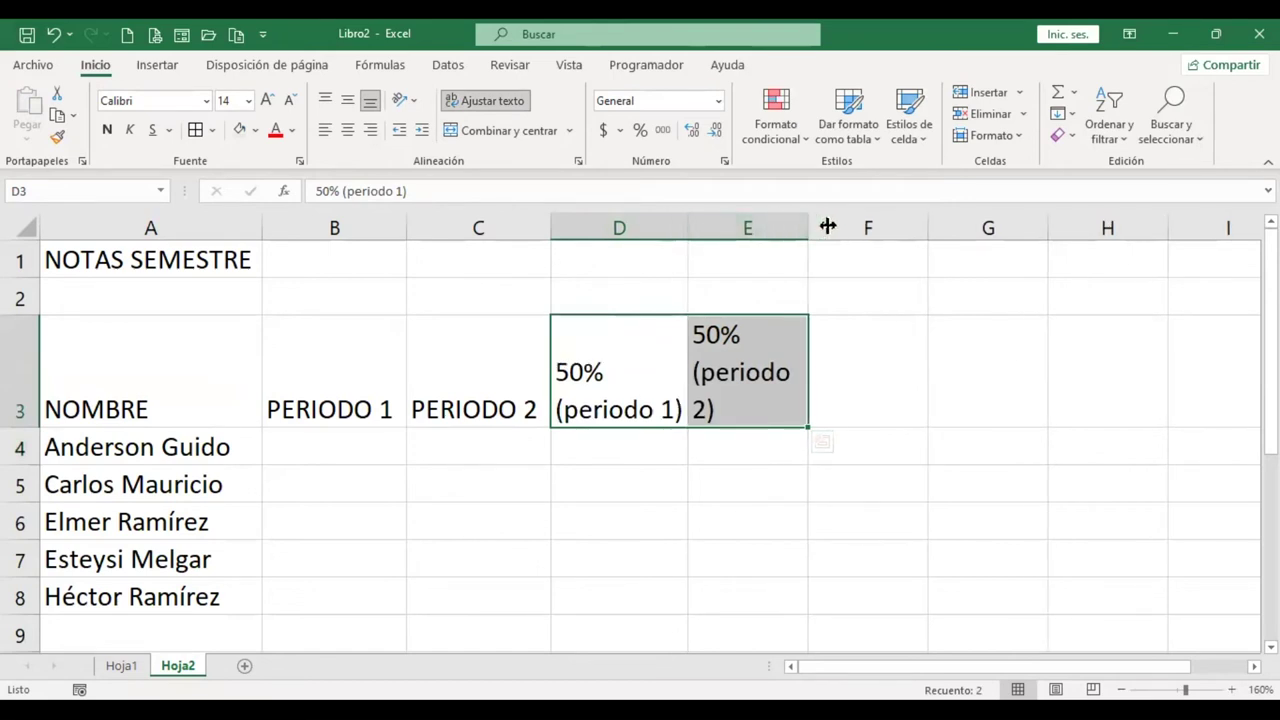
double_click(828, 227)
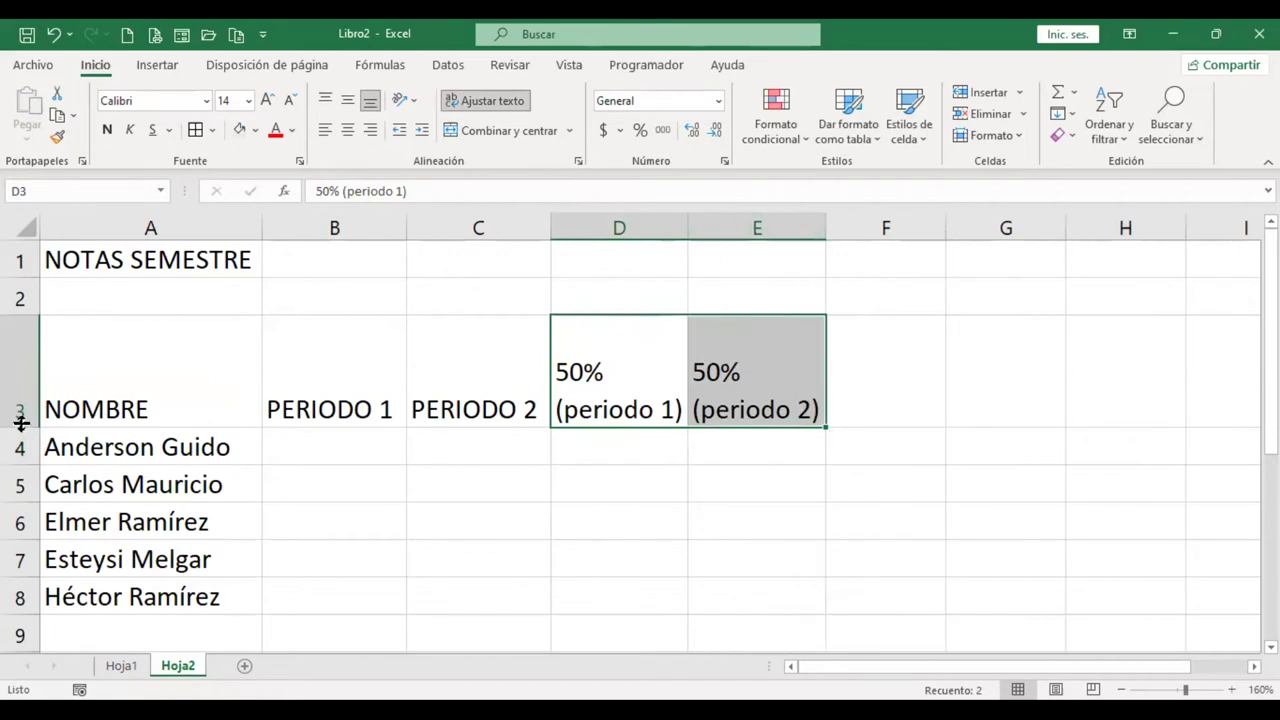
drag(25, 374, 25, 372)
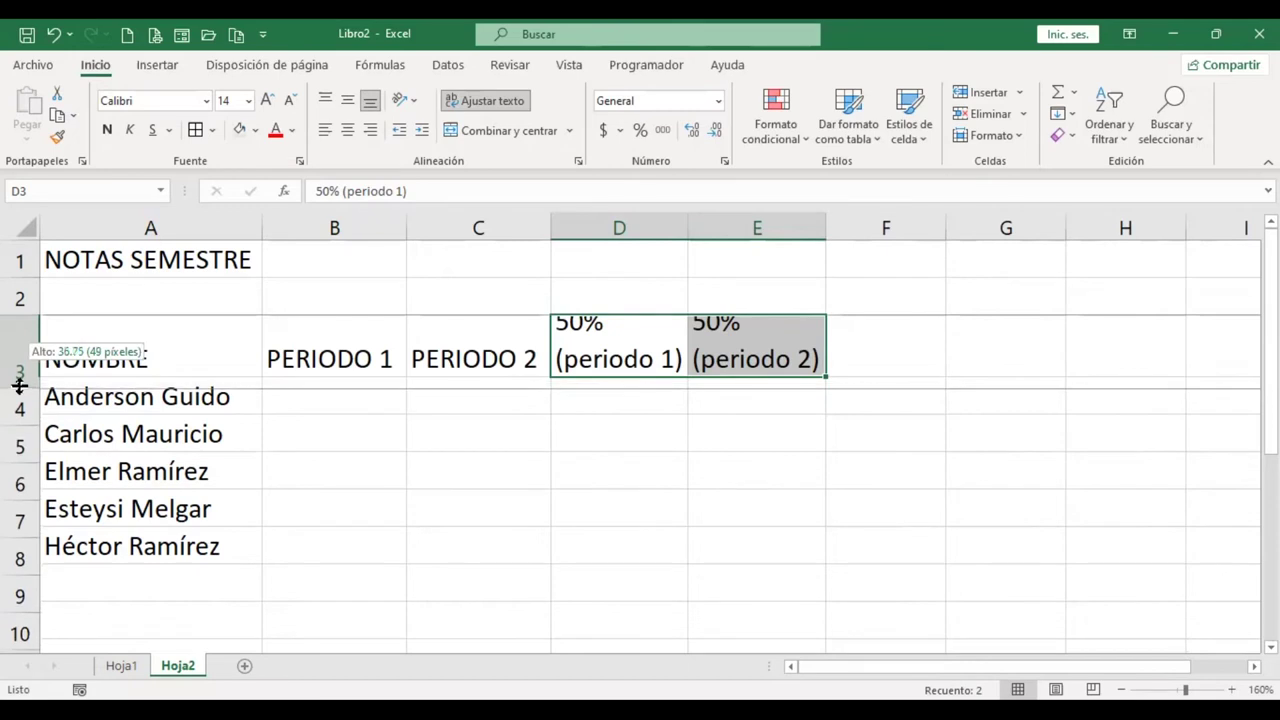
drag(25, 372, 16, 386)
drag(123, 343, 794, 349)
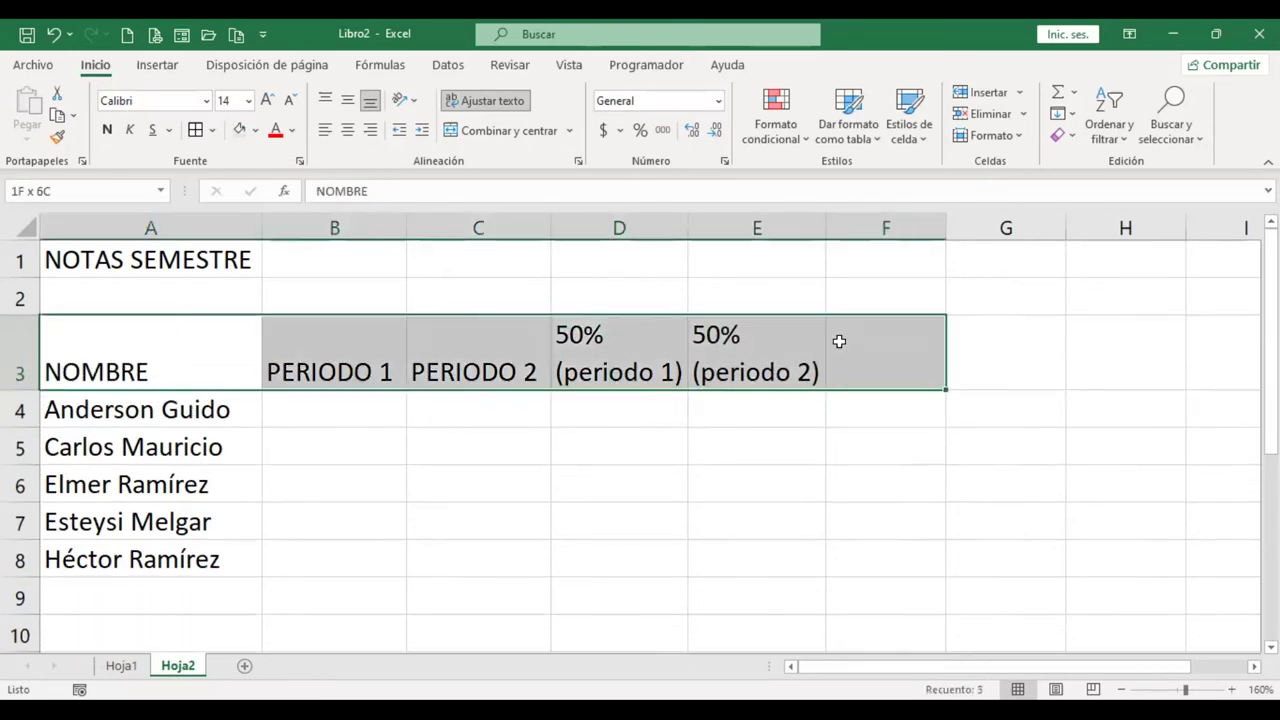
click(348, 131)
click(349, 102)
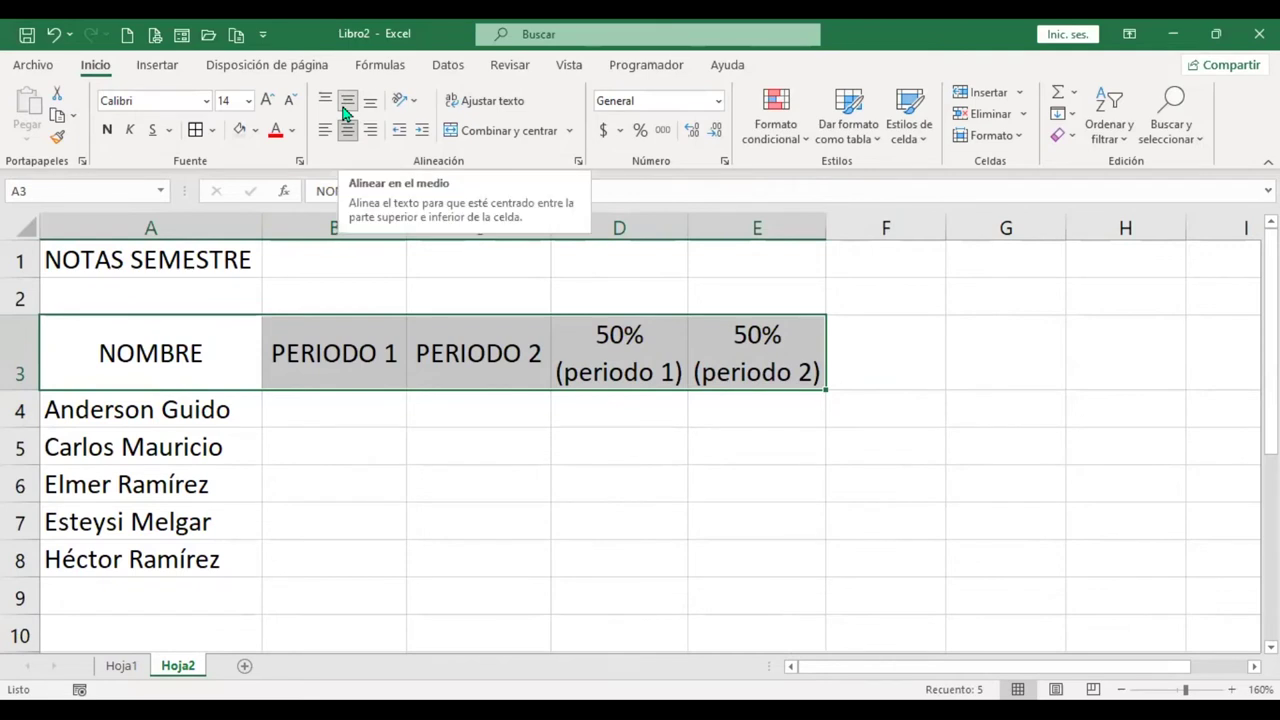
Step: Apply all borders to every cell of the table A3:E8
mouse_move(206, 346)
mouse_down()
mouse_move(803, 424)
mouse_move(806, 553)
mouse_up()
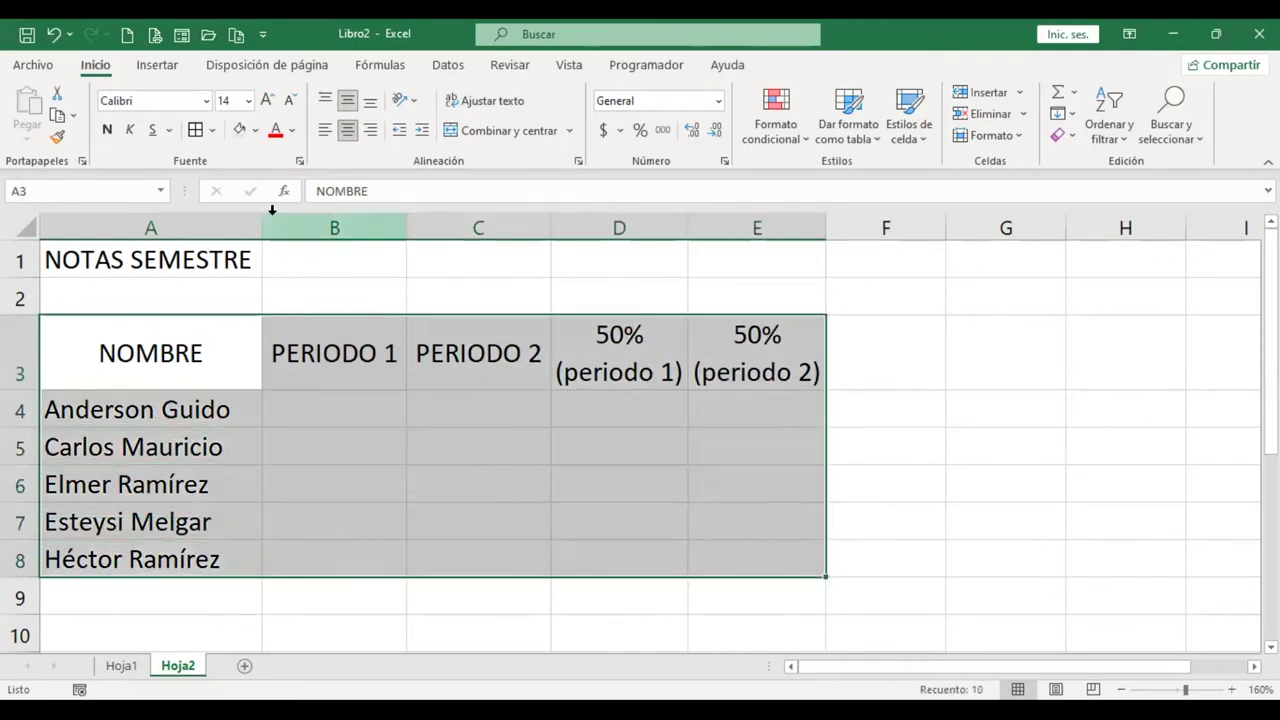
click(195, 133)
click(342, 414)
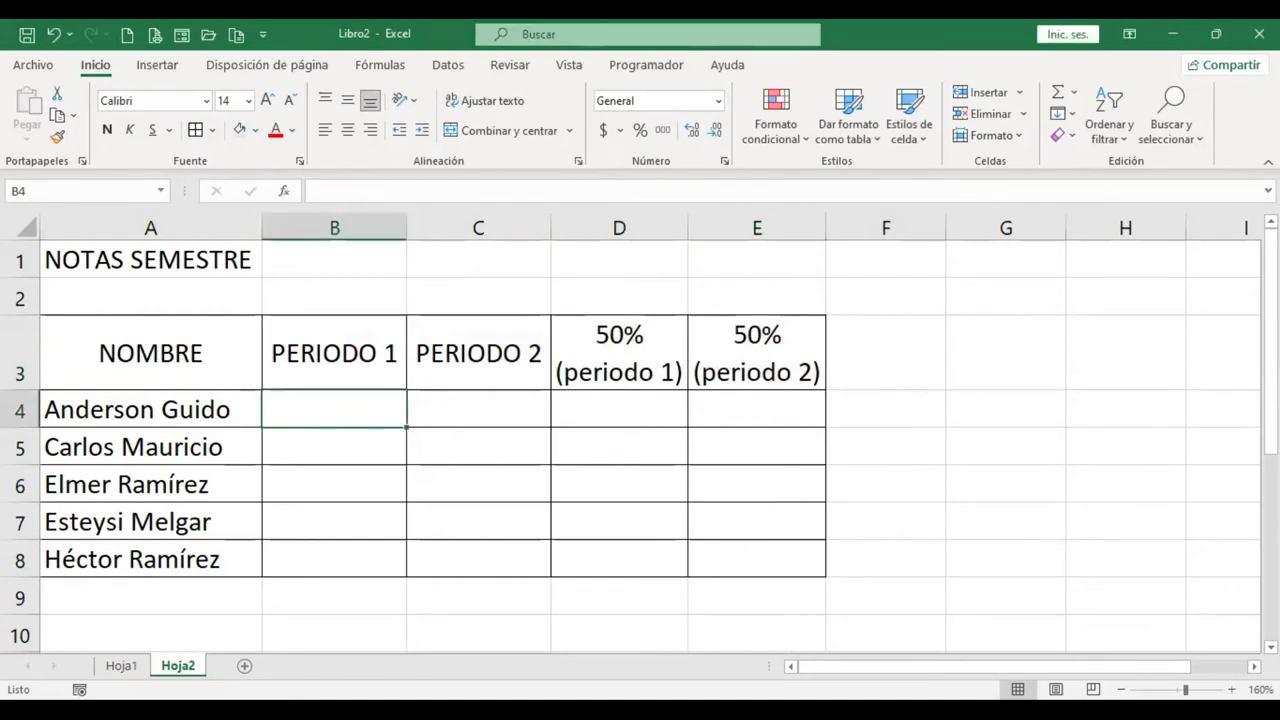
Step: Enter =+ALEATORIO()*10 in B4 and display it with one decimal
text(+)
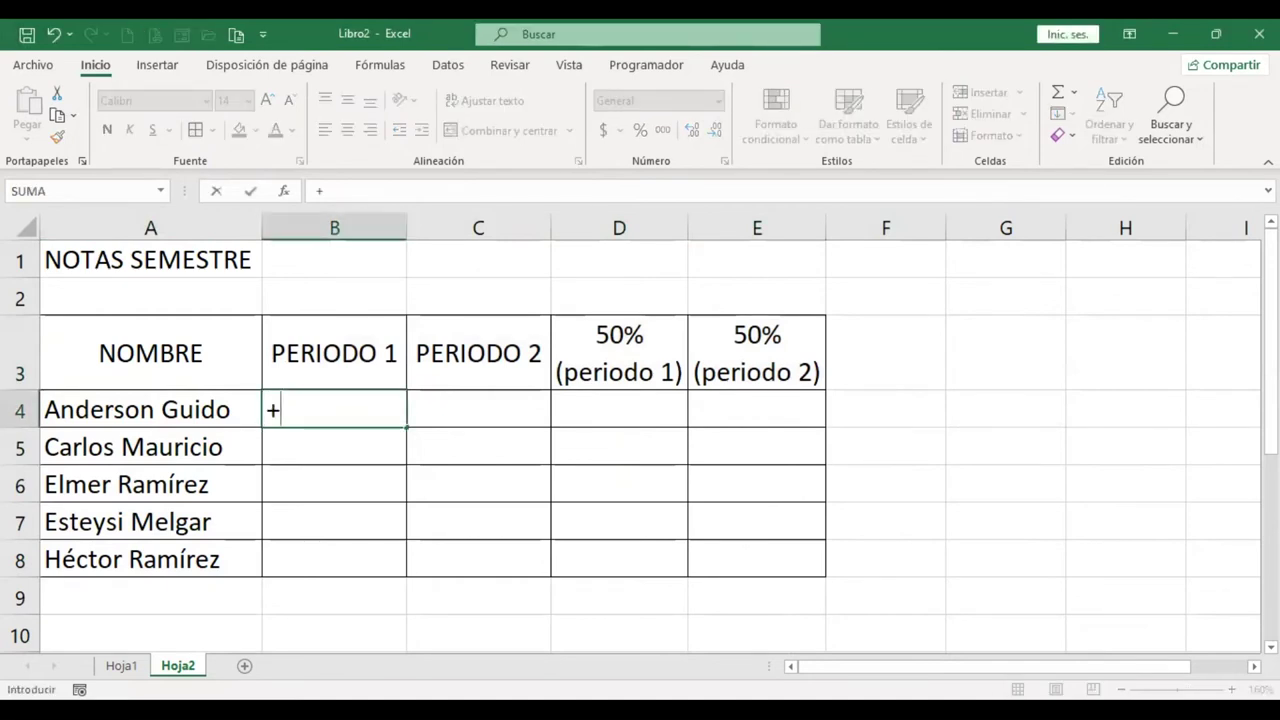
text(alea)
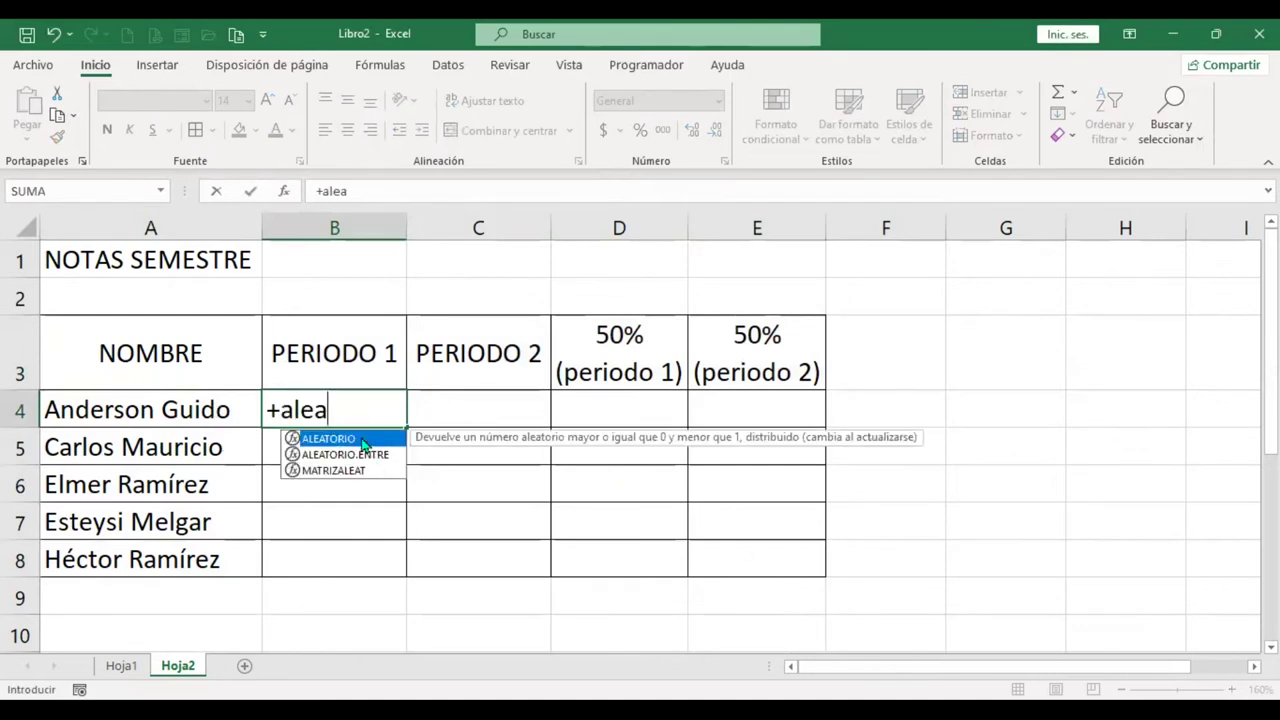
double_click(359, 437)
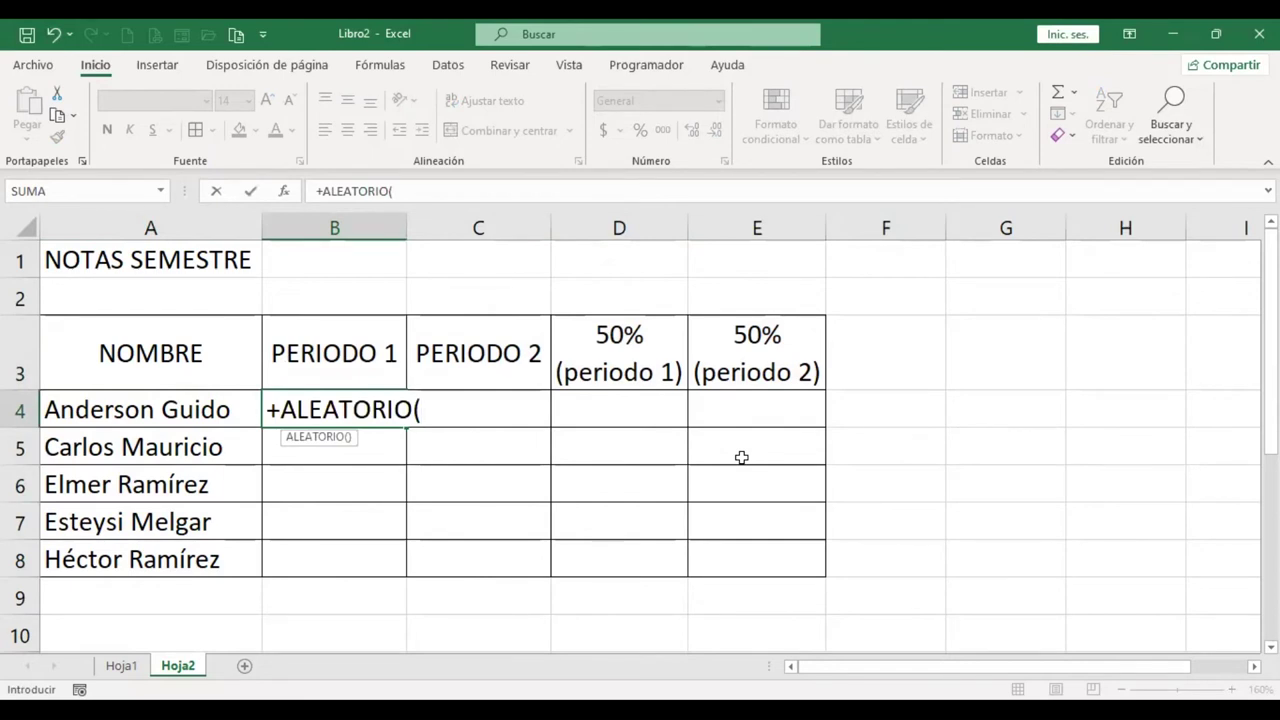
text()*10)
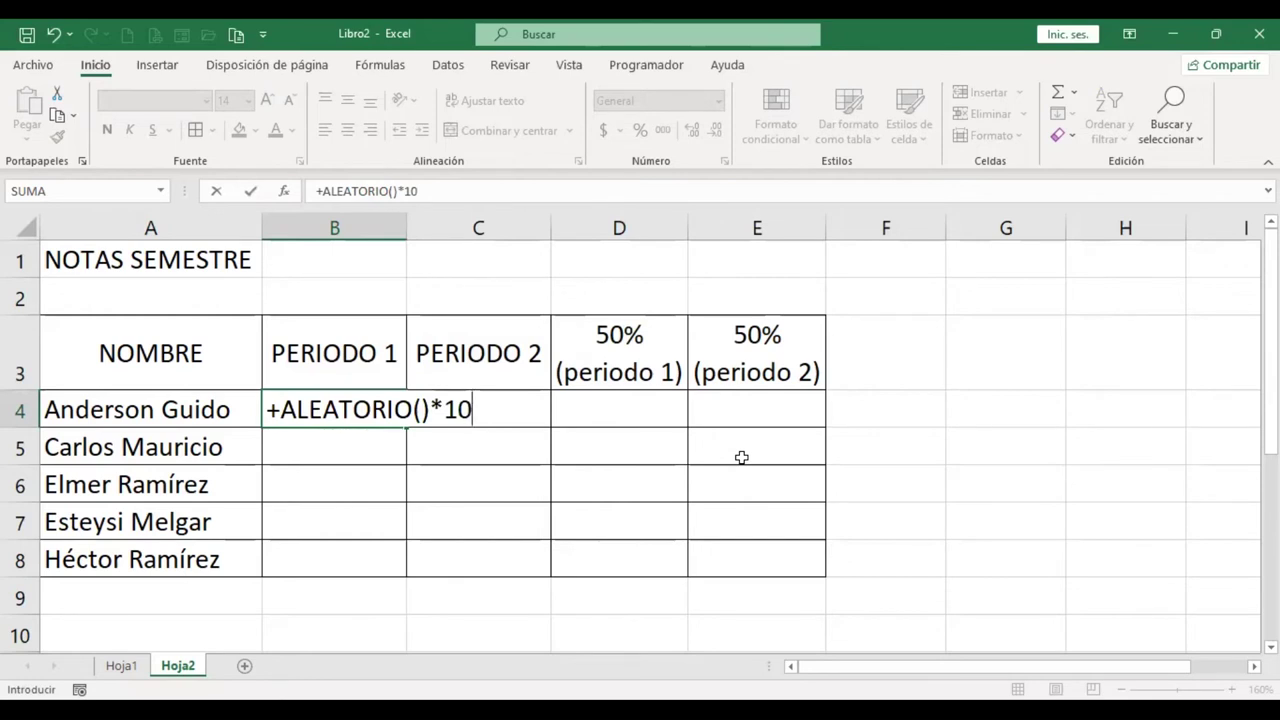
key(Return)
key(Up)
click(717, 133)
click(717, 133)
click(717, 133)
click(717, 133)
click(717, 133)
click(717, 133)
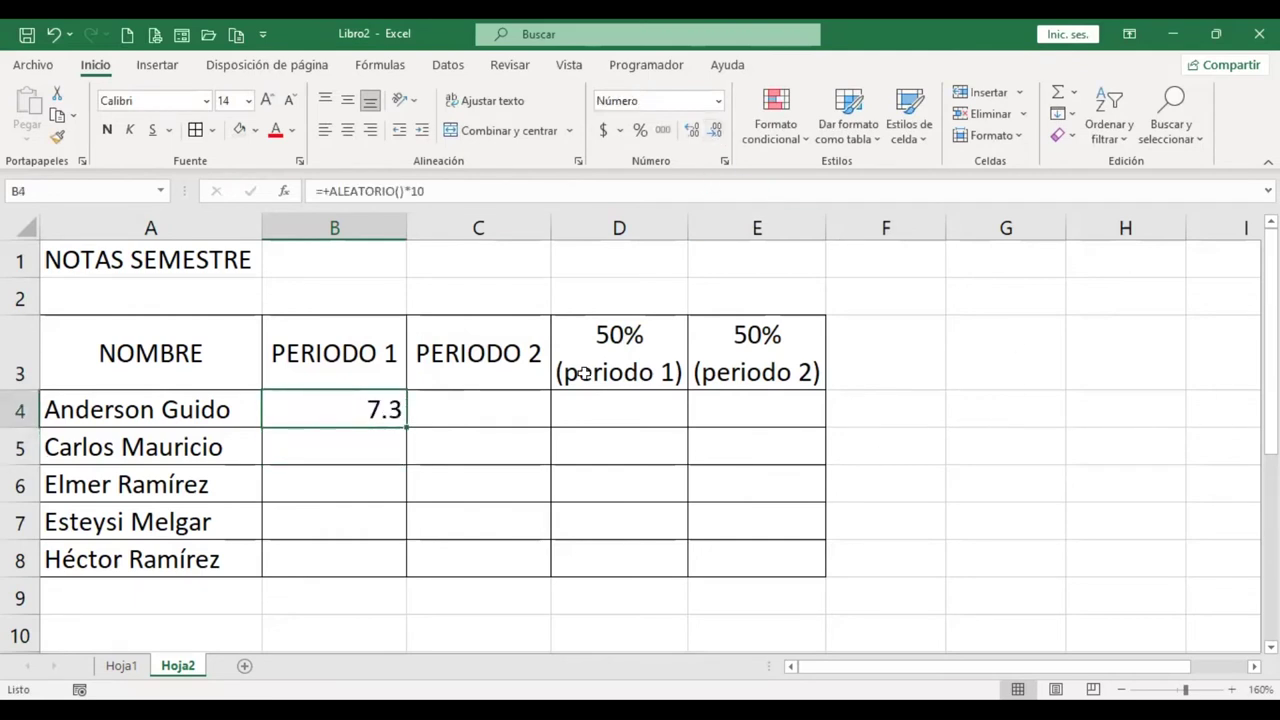
Step: Fill the random-grade formula across B4:C8 and centre the grades
mouse_move(407, 427)
mouse_down()
mouse_move(551, 428)
mouse_move(551, 560)
mouse_up()
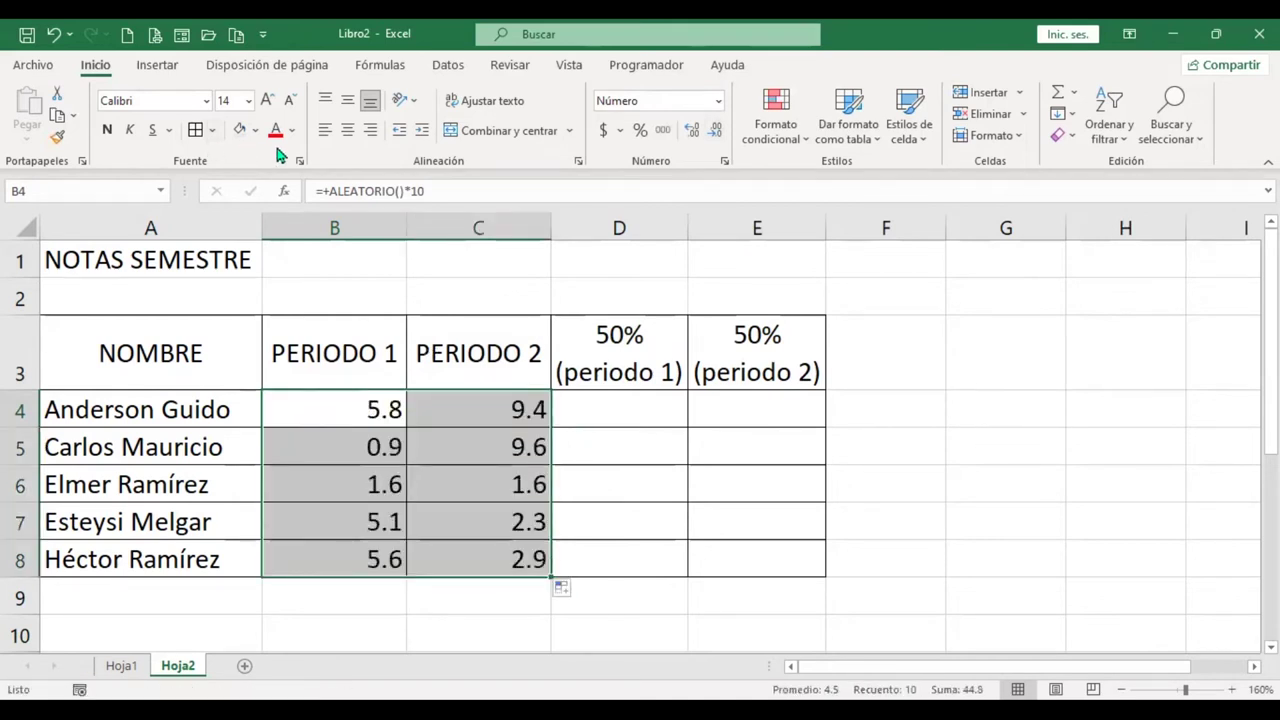
click(345, 134)
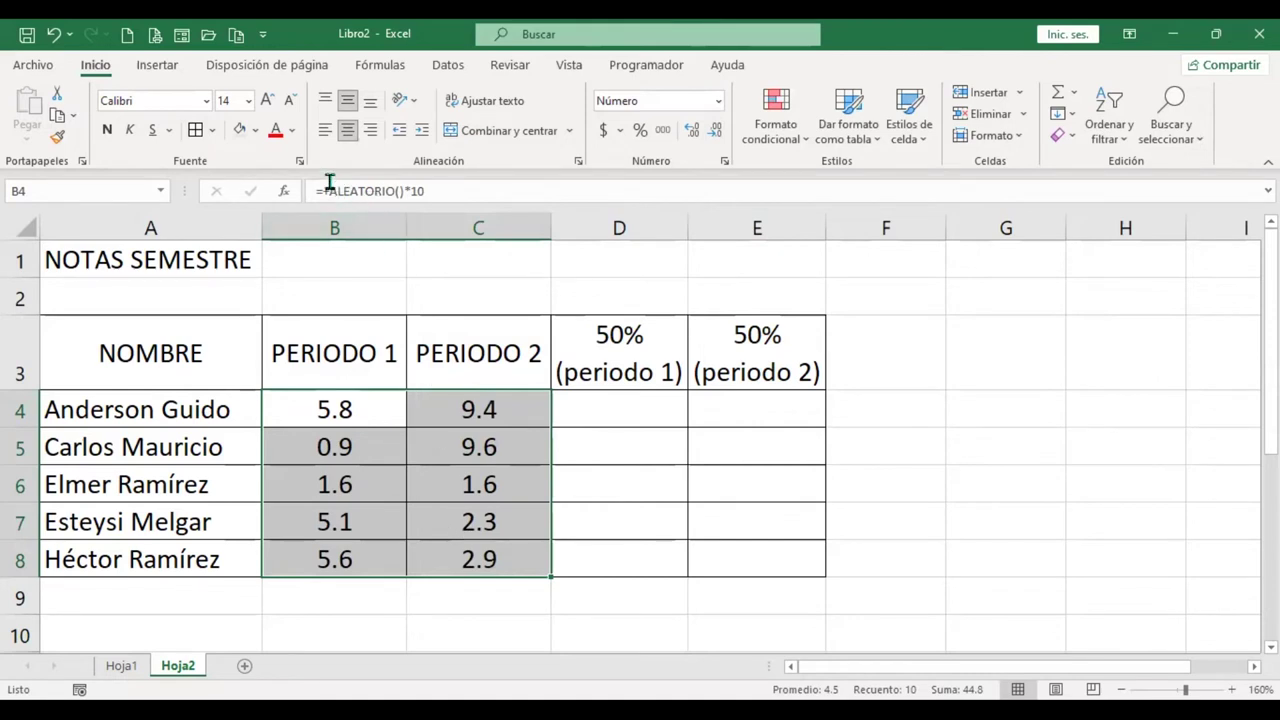
click(640, 405)
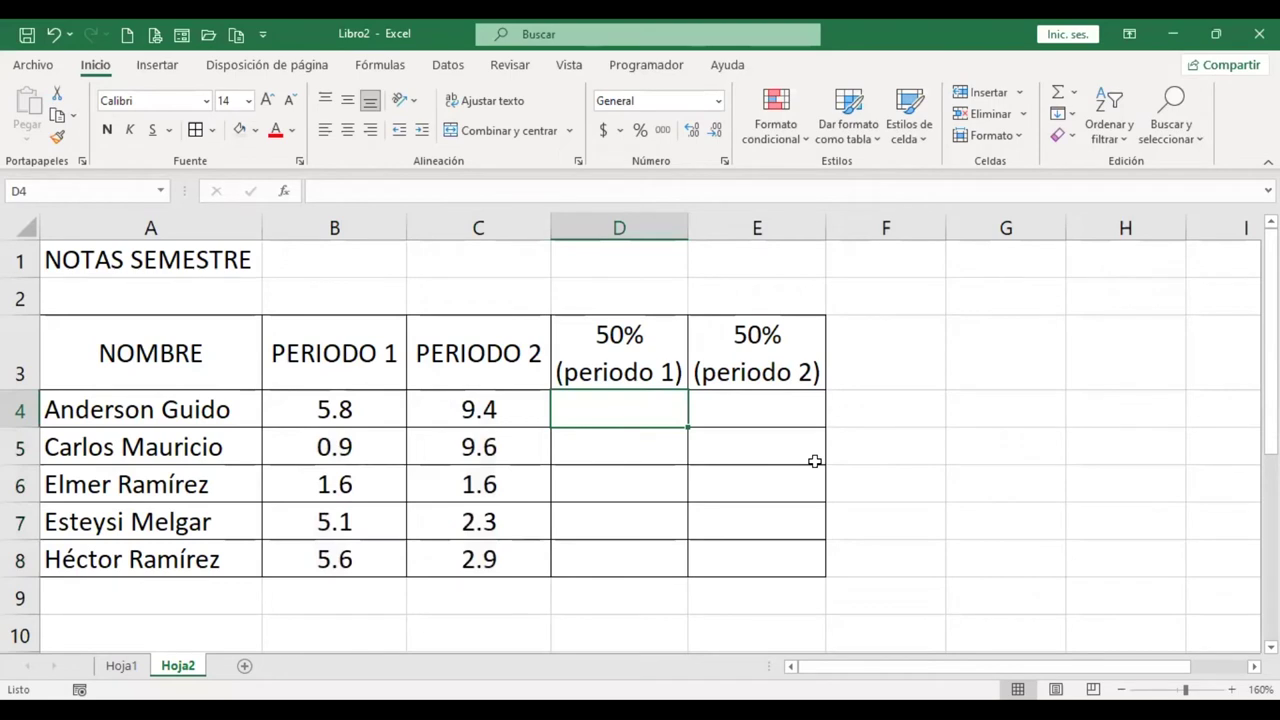
Step: Enter =+B4*.5 in D4, reduce its decimals, and centre the D4:E8 range
text(+)
key(Left)
key(Left)
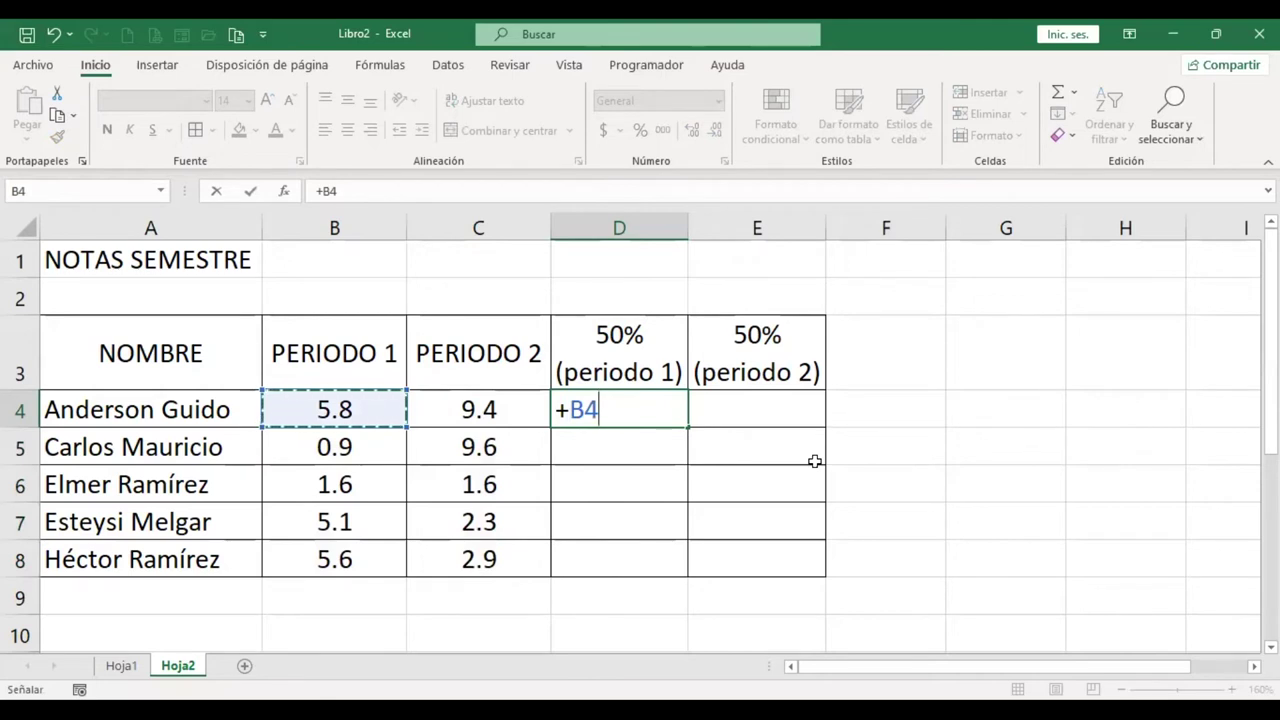
text(*50%)
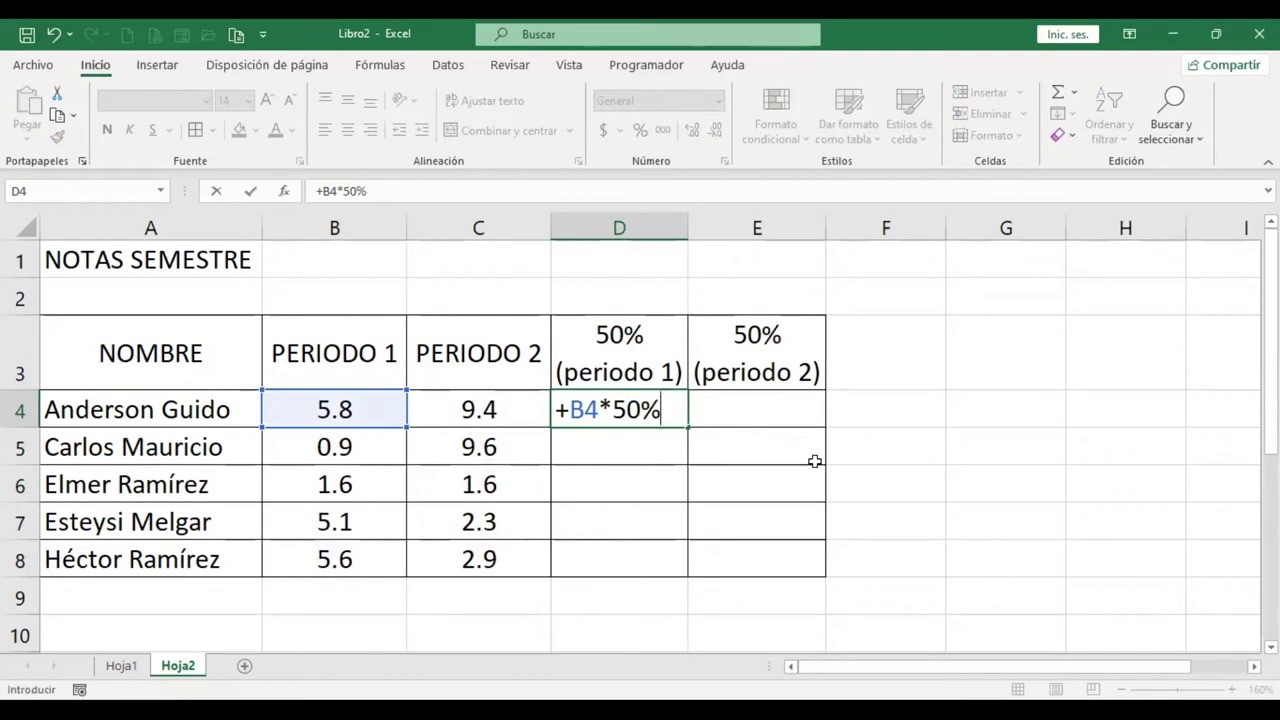
key(BackSpace)
key(BackSpace)
key(BackSpace)
text(.5)
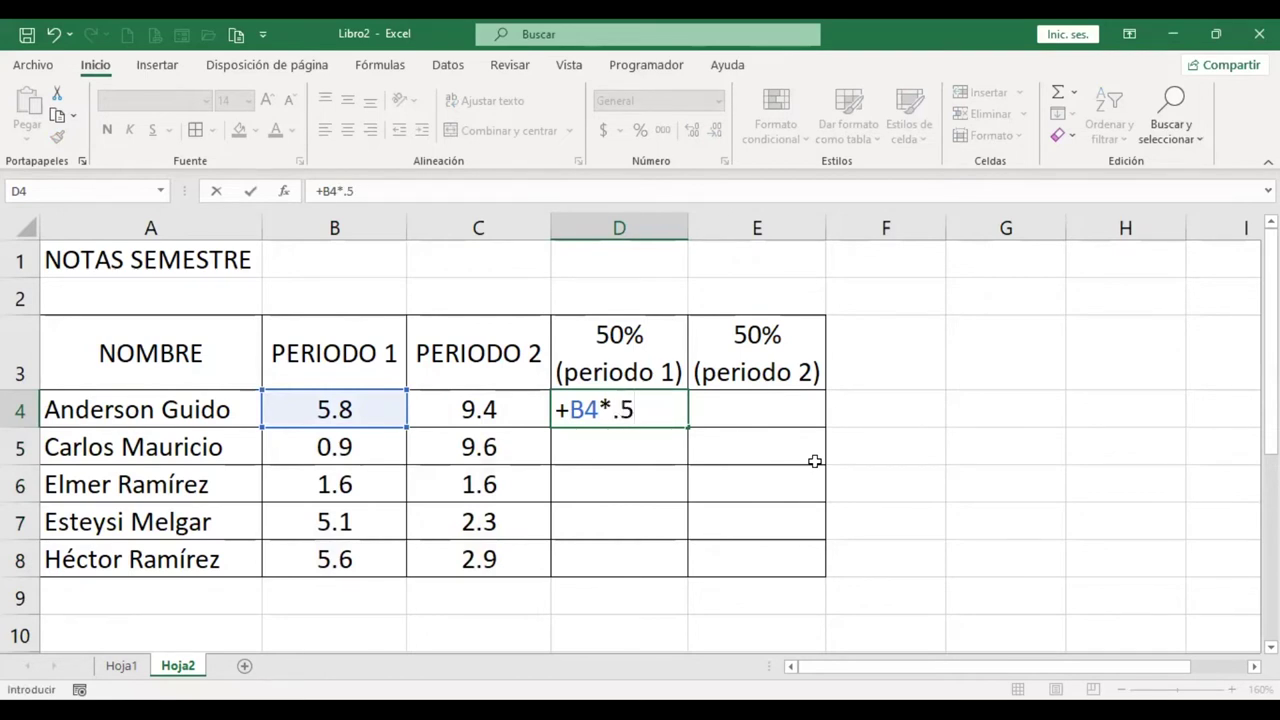
key(Return)
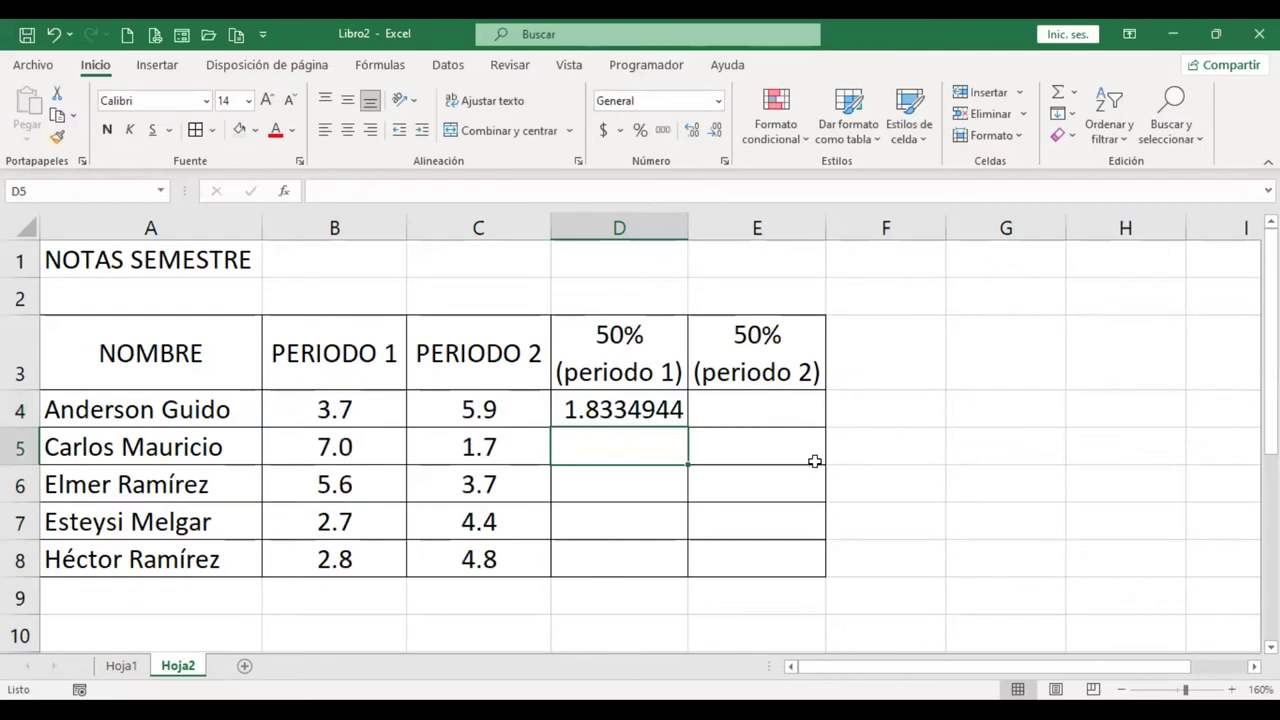
key(Up)
click(715, 134)
click(715, 134)
click(715, 134)
click(715, 134)
click(715, 134)
click(715, 134)
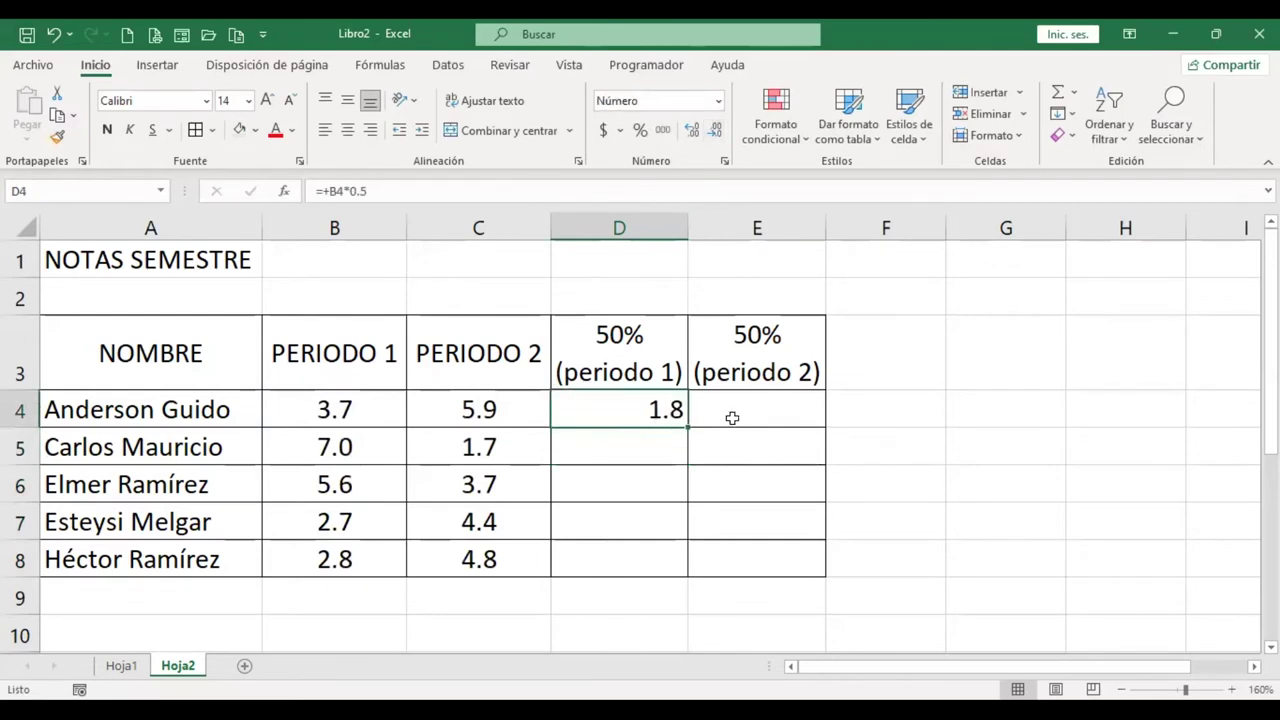
drag(732, 418, 746, 560)
click(348, 130)
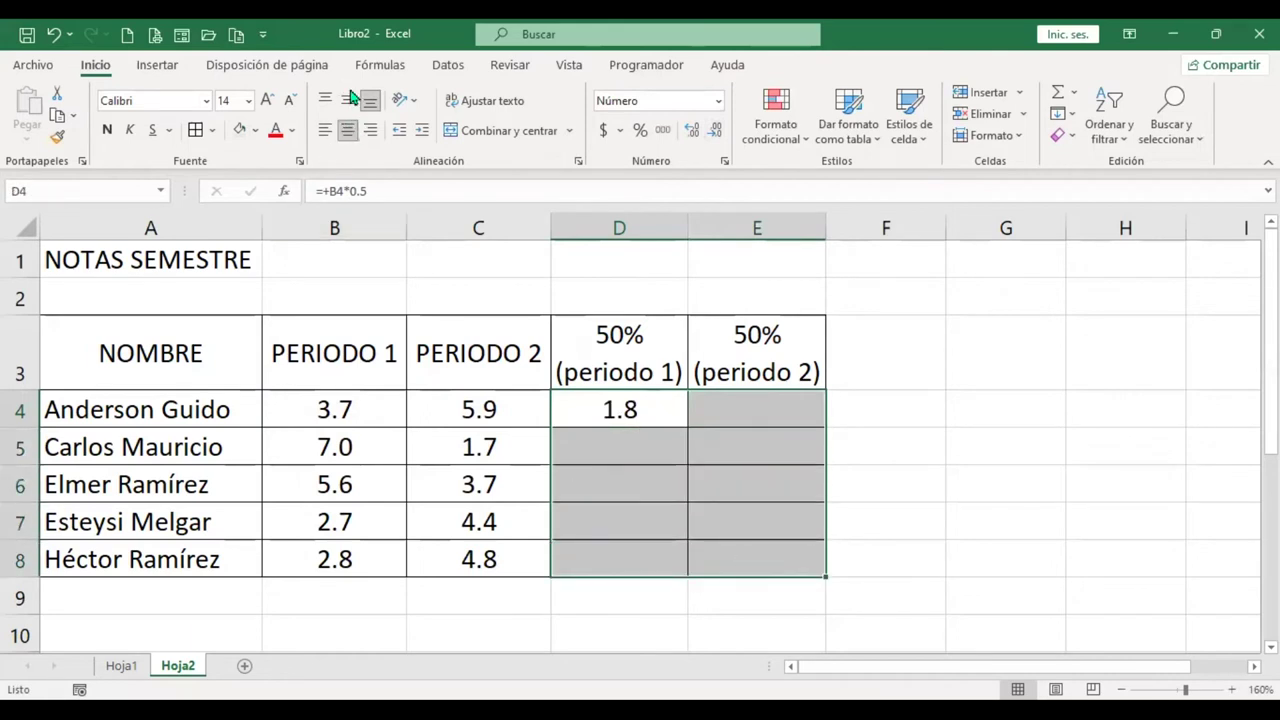
Step: Copy the grades in B4:C8 and paste them back as fixed values
mouse_move(314, 402)
mouse_down()
mouse_move(482, 546)
mouse_move(478, 560)
mouse_up()
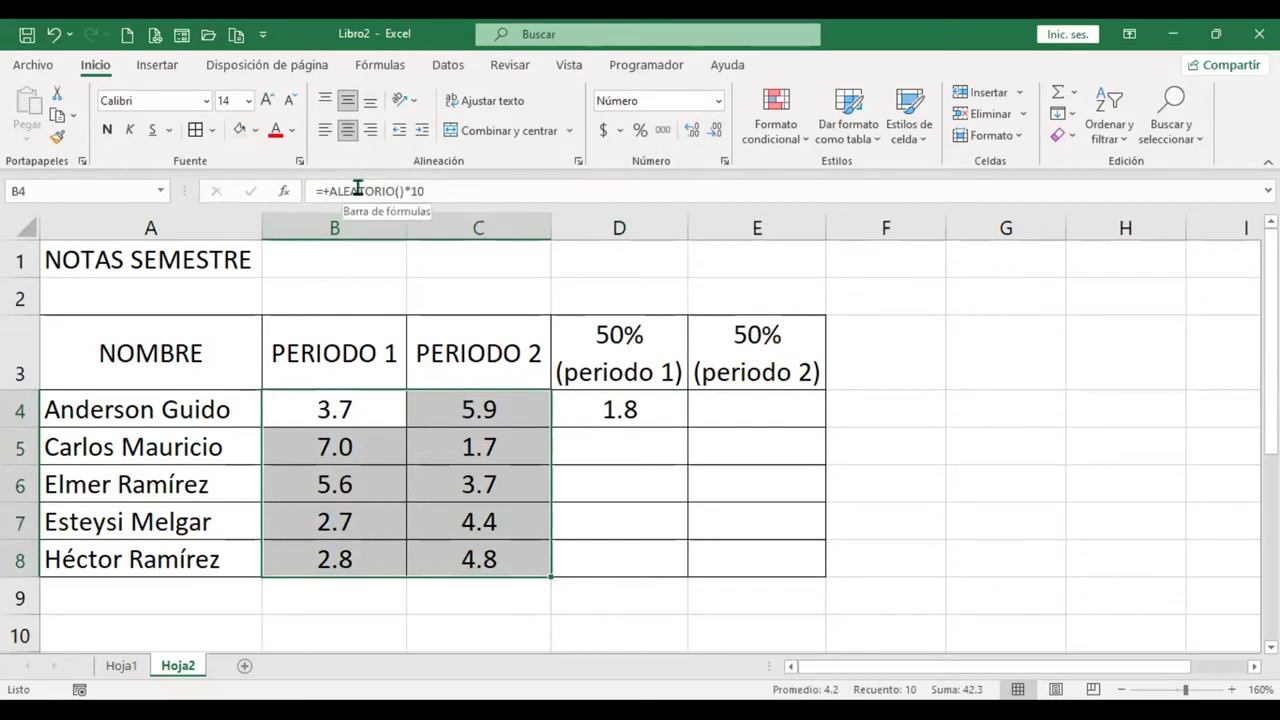
key(ctrl+c)
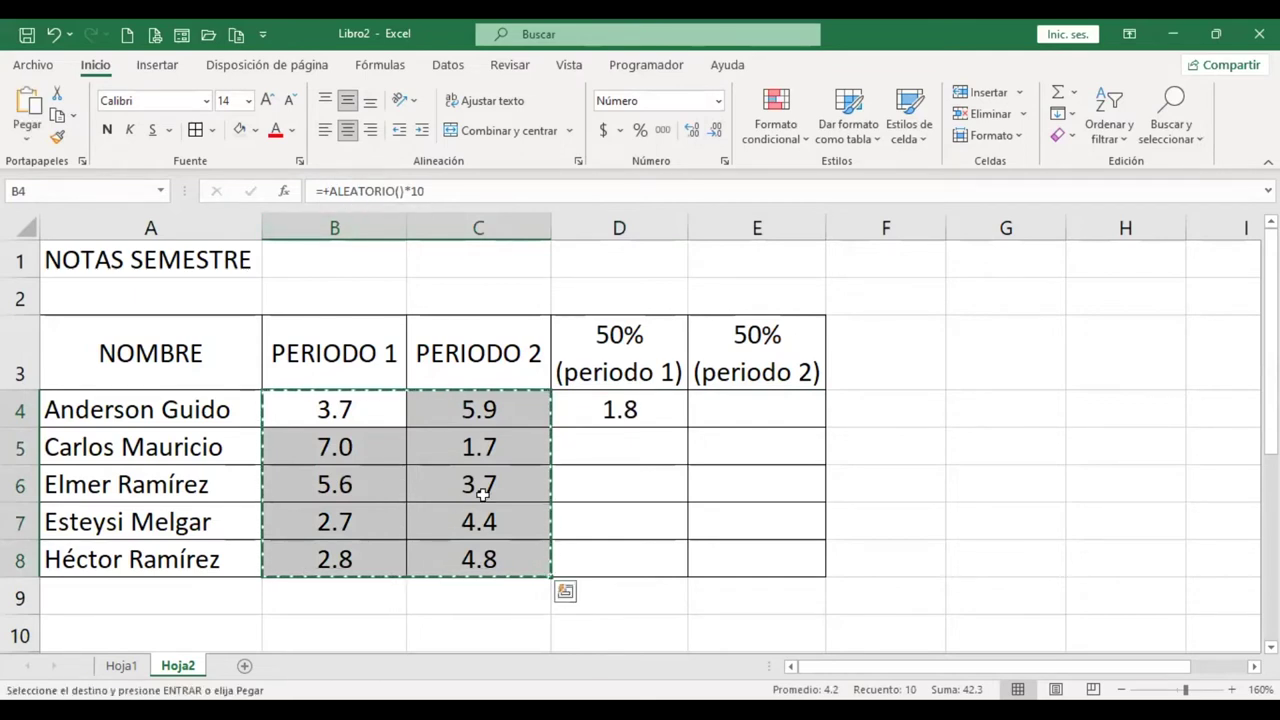
right_click(558, 300)
click(558, 295)
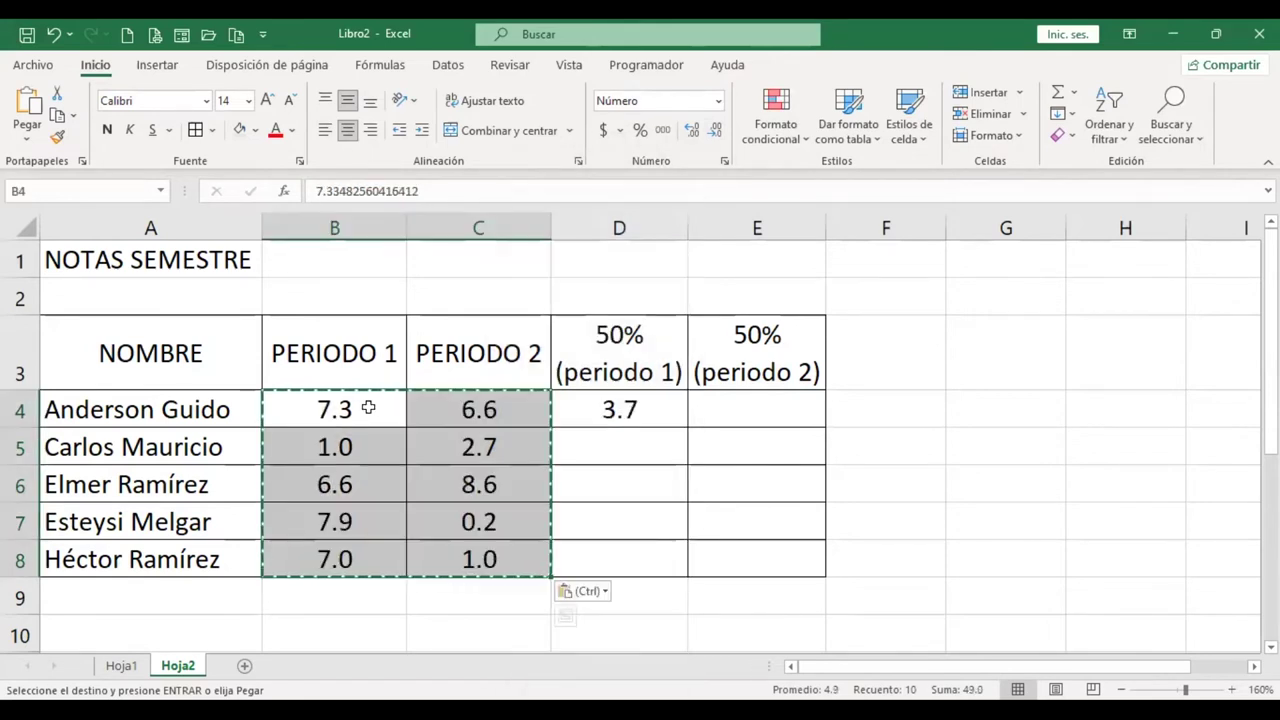
click(642, 412)
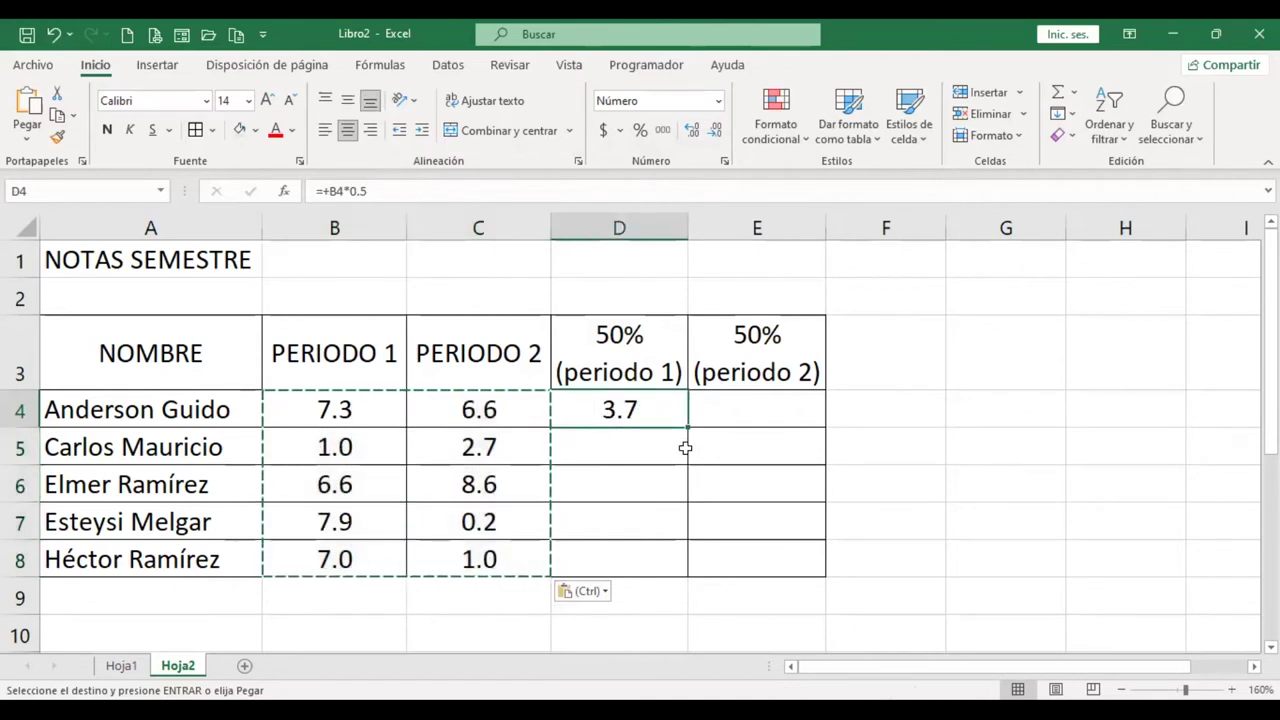
key(F2)
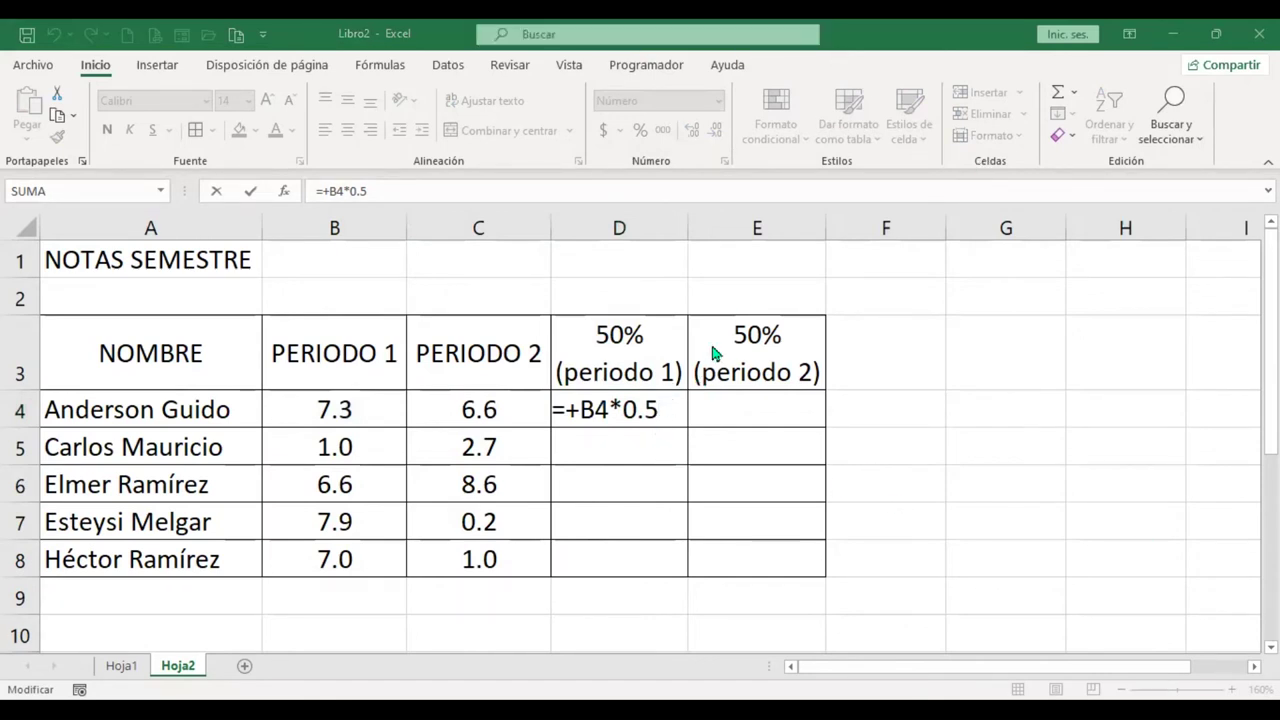
double_click(617, 410)
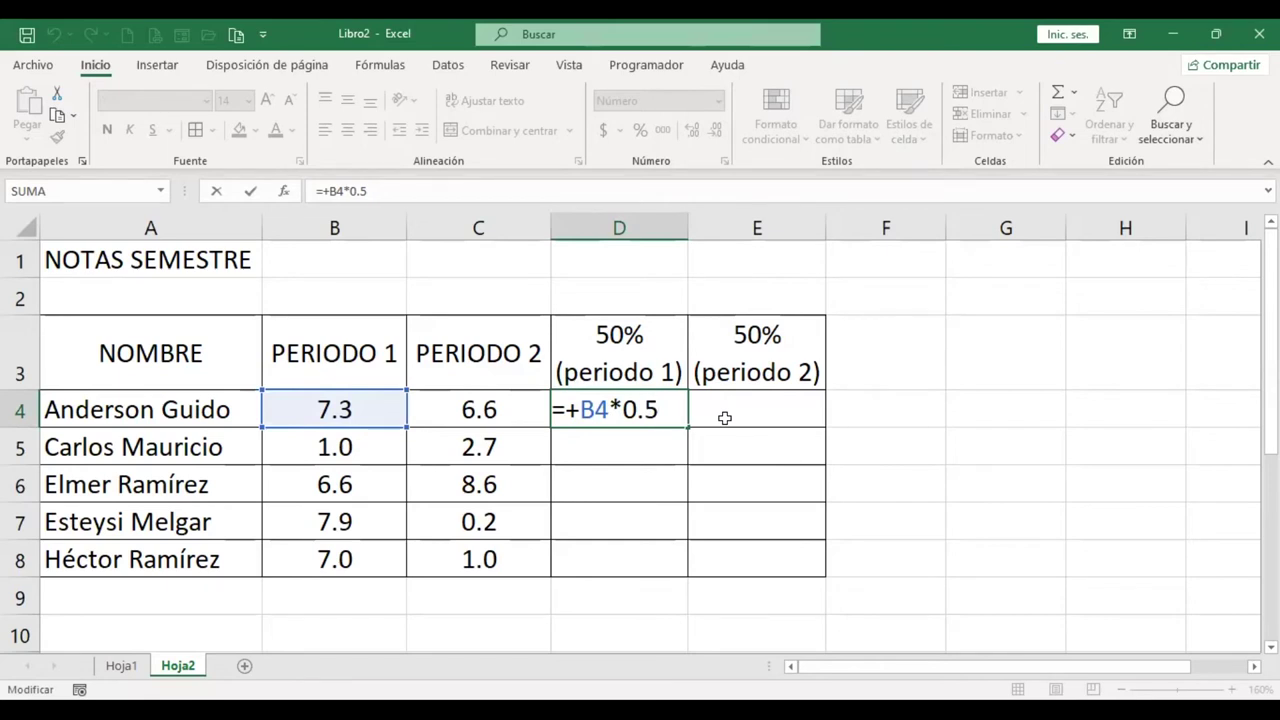
key(Return)
click(649, 409)
Step: Copy D4's half-grade formula down to row 8 and across into column E, then check D6, E7 and E8
drag(689, 431, 680, 566)
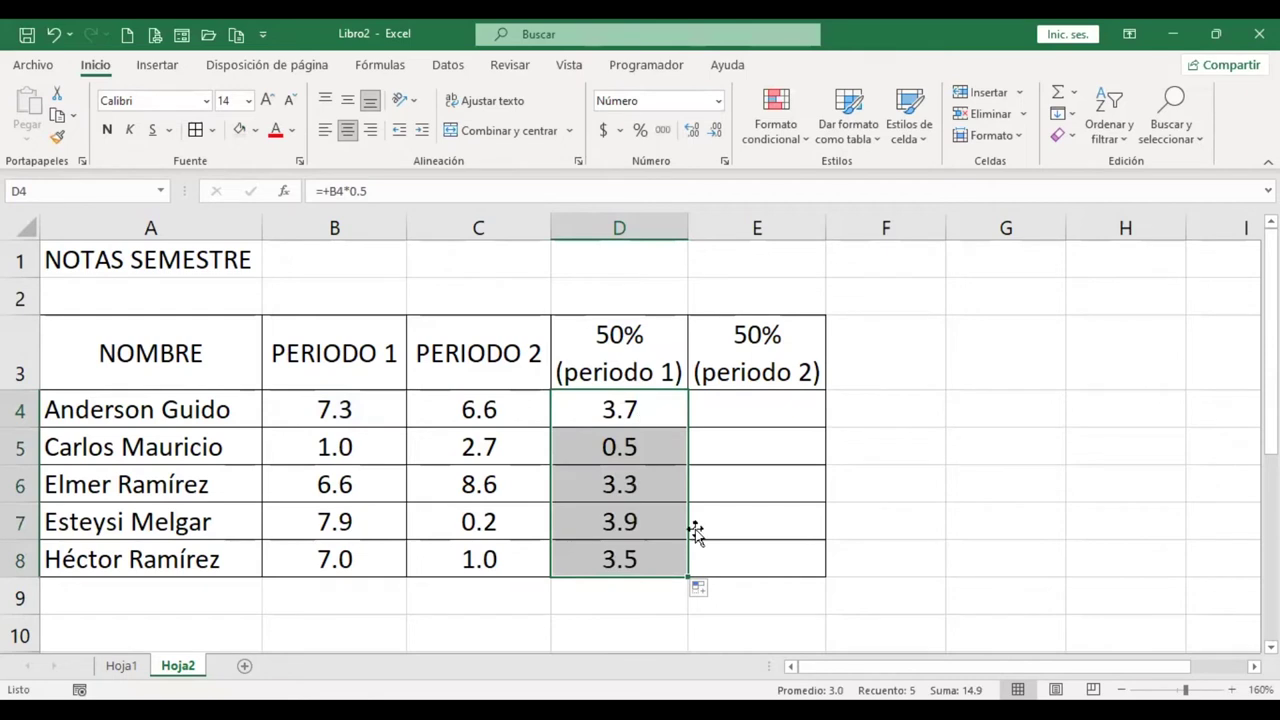
drag(688, 577, 790, 566)
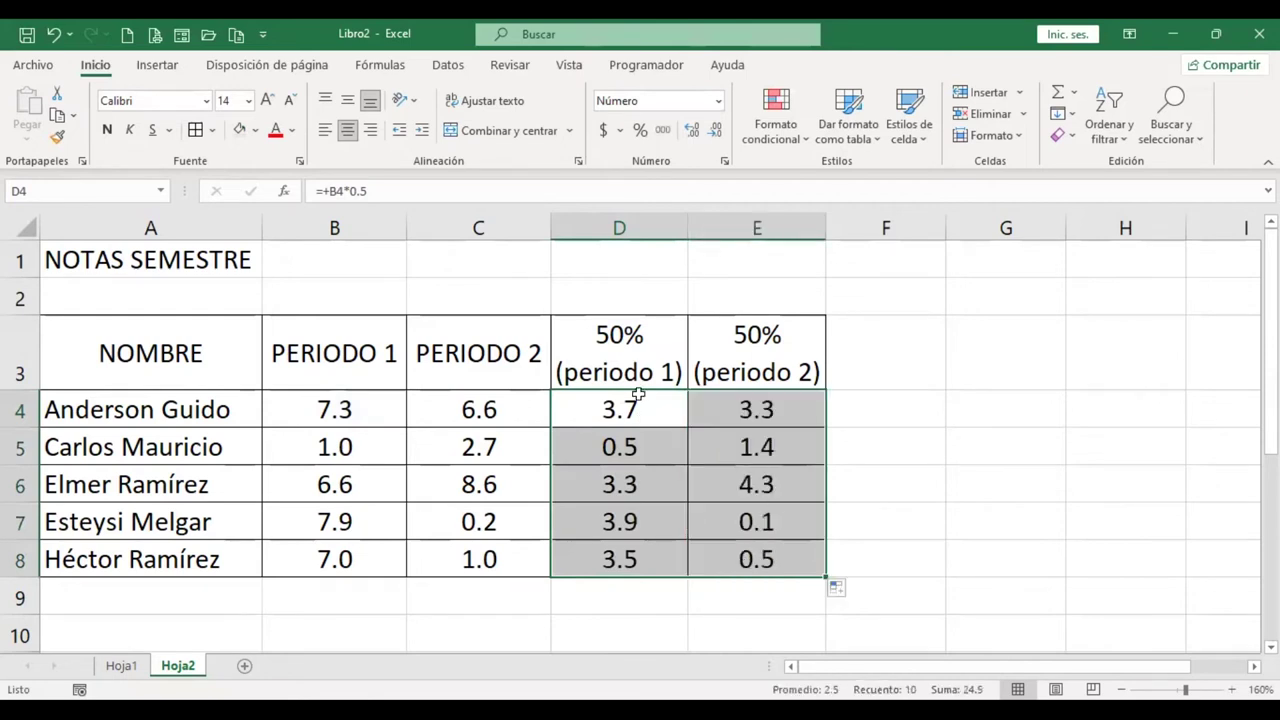
click(641, 482)
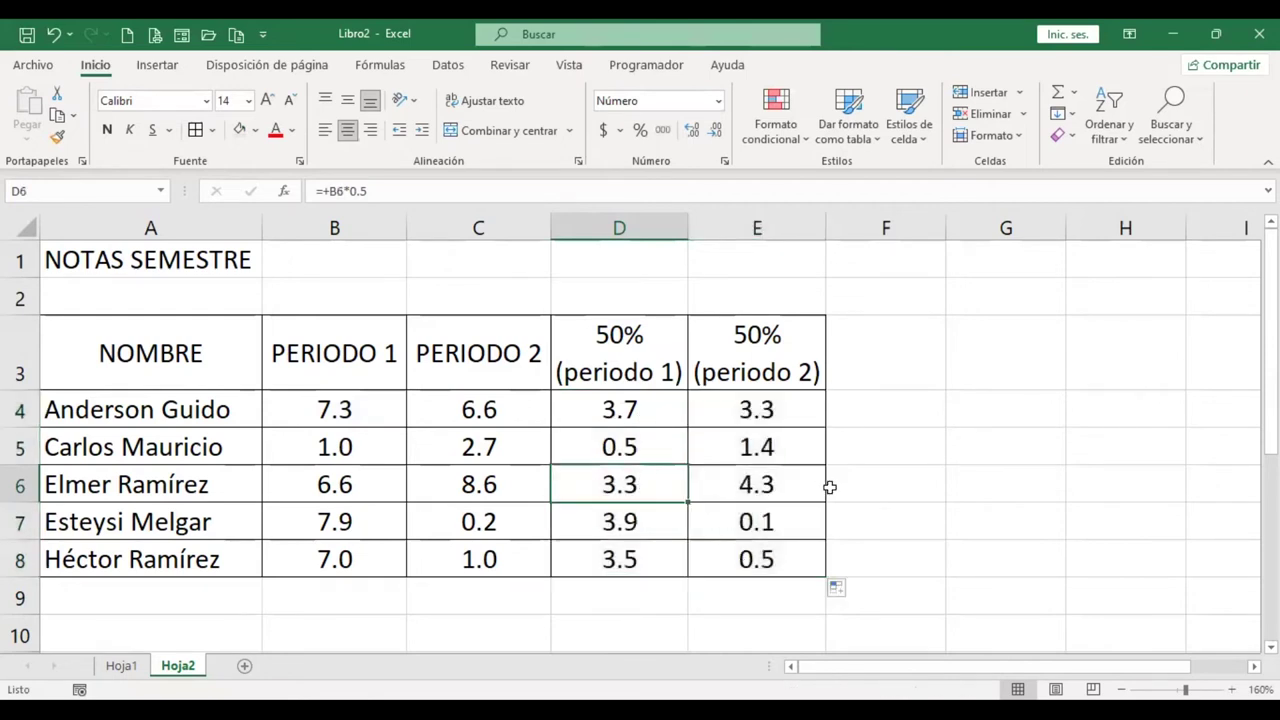
key(F2)
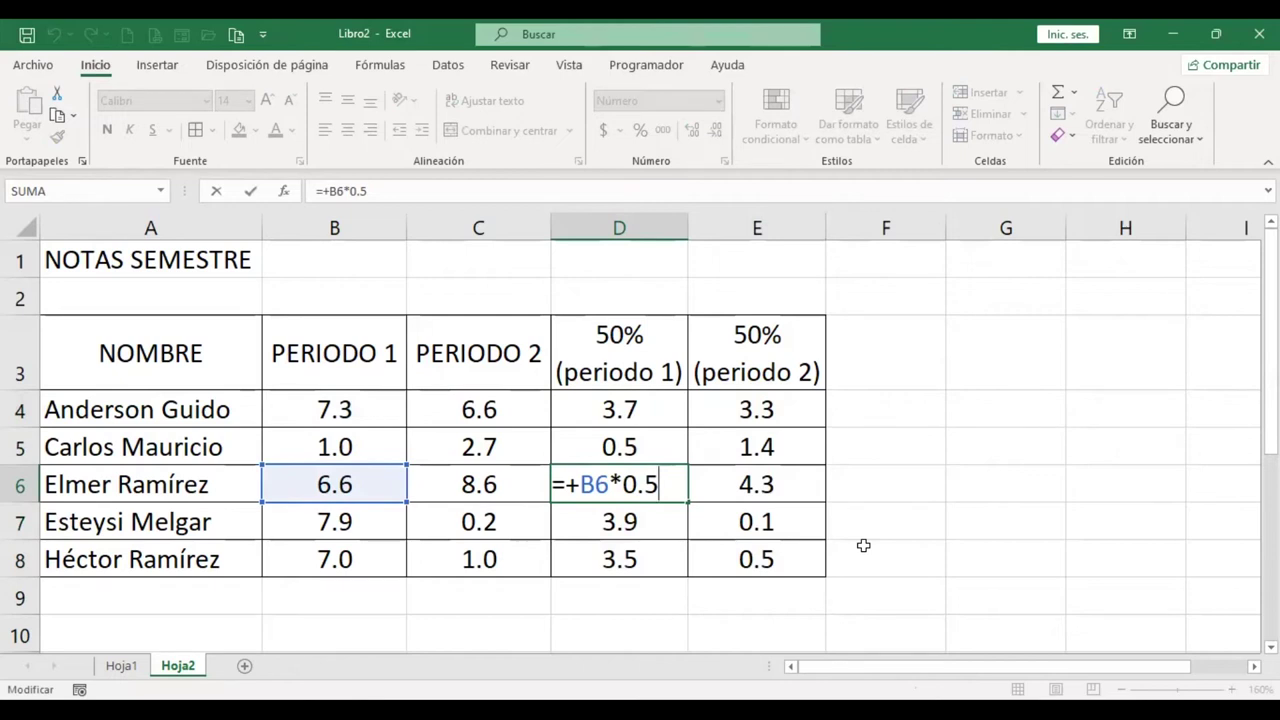
key(Return)
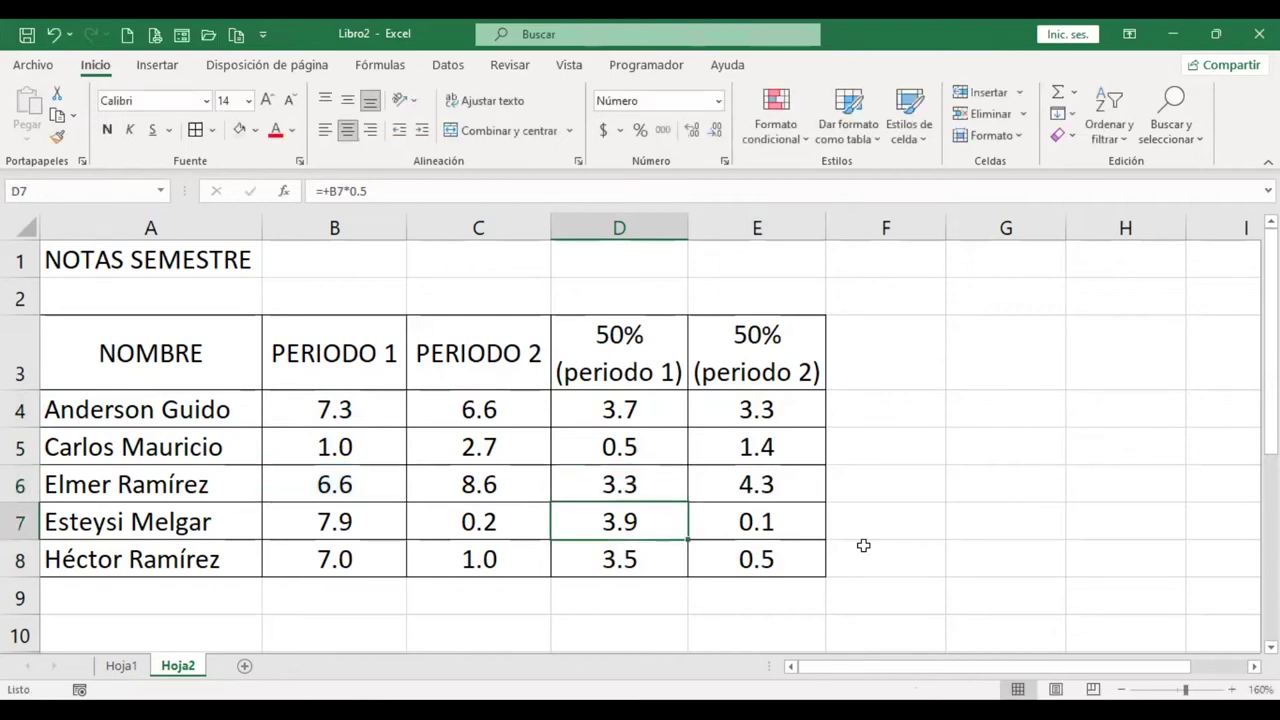
click(770, 517)
key(F2)
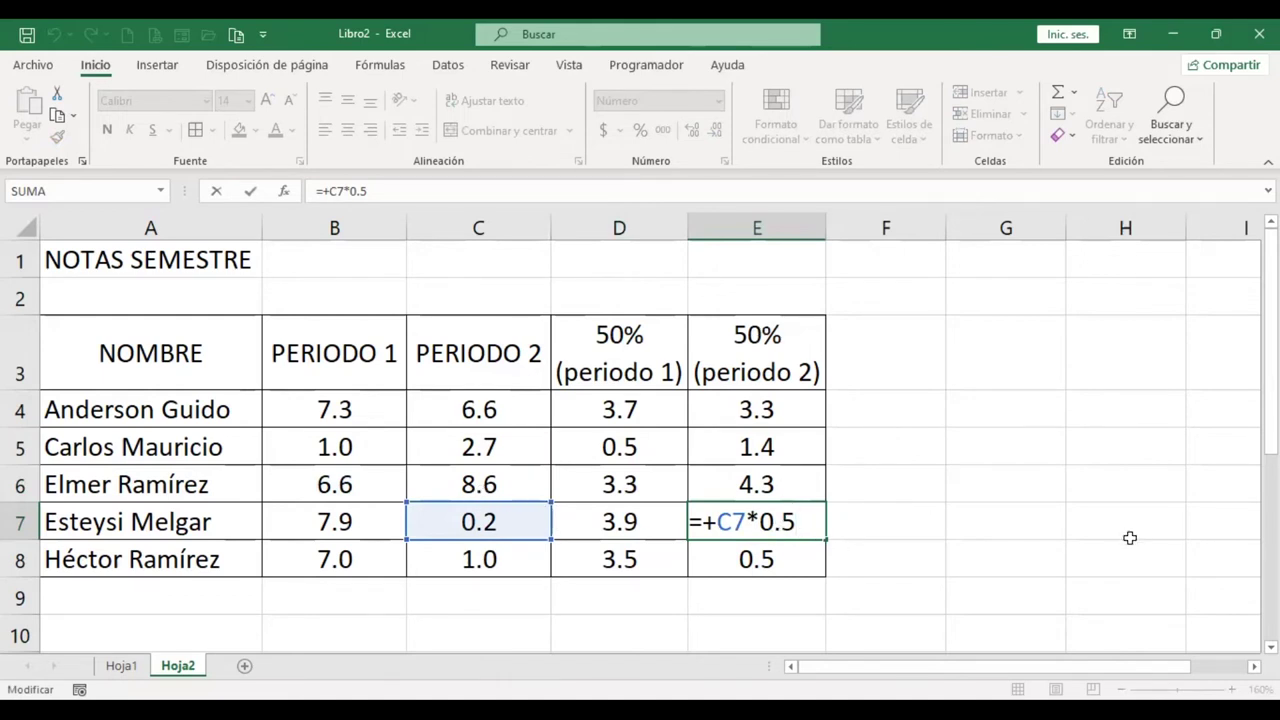
key(Return)
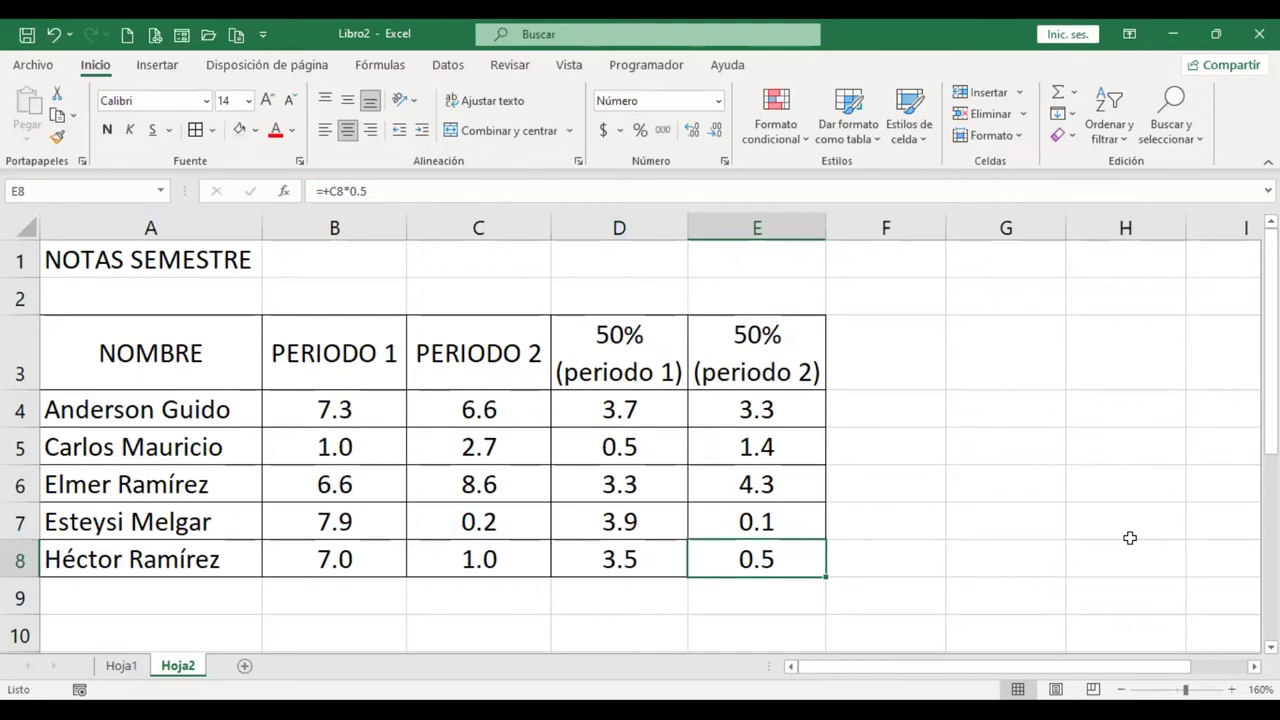
key(F2)
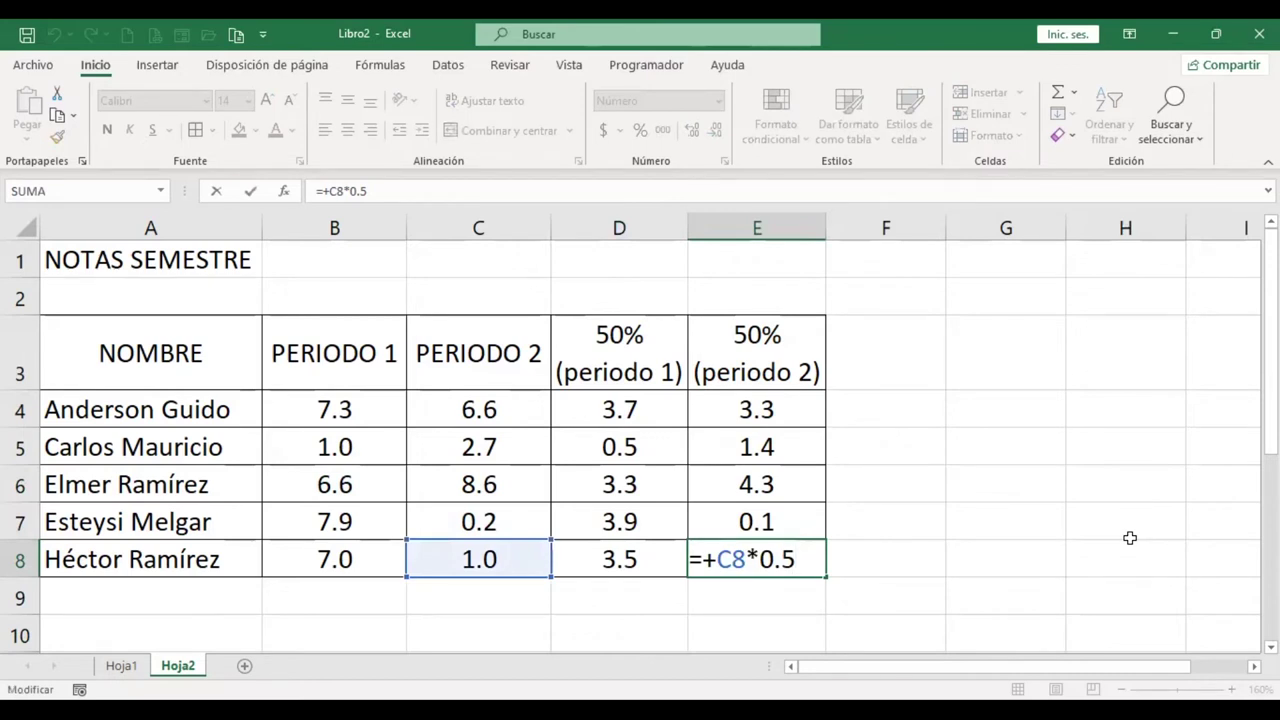
key(Return)
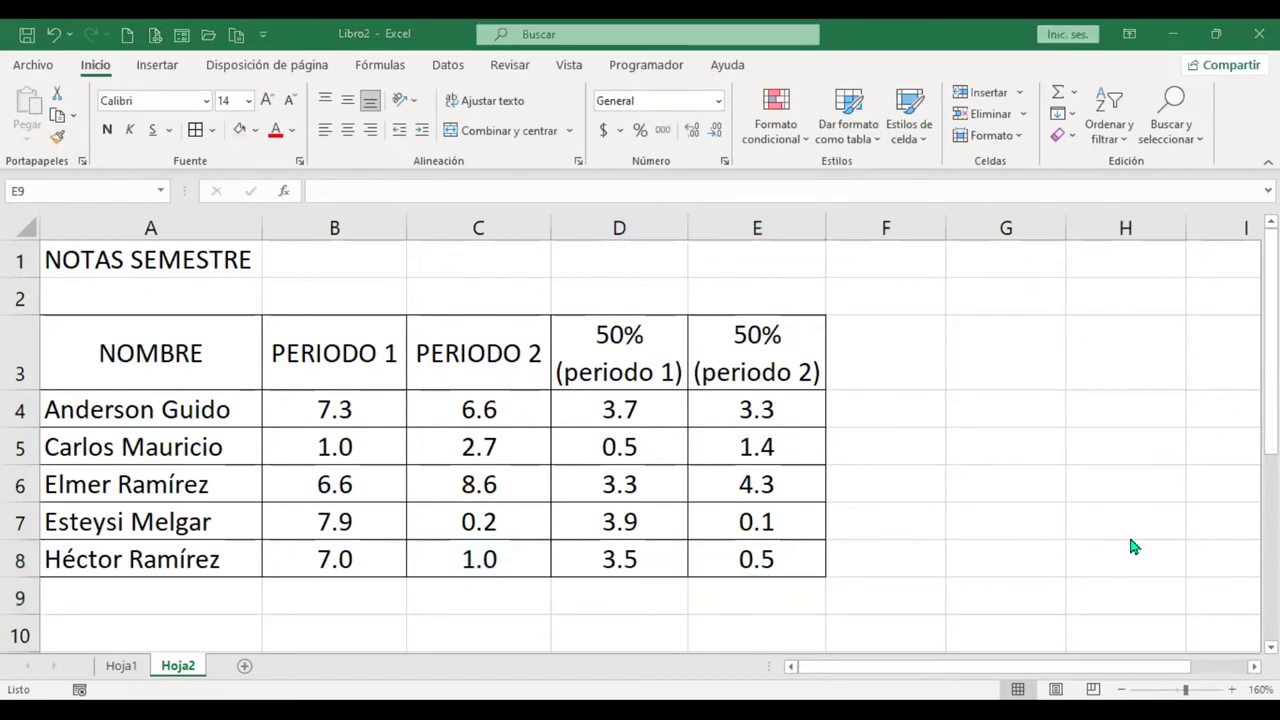
scroll(186, 620, down, 1)
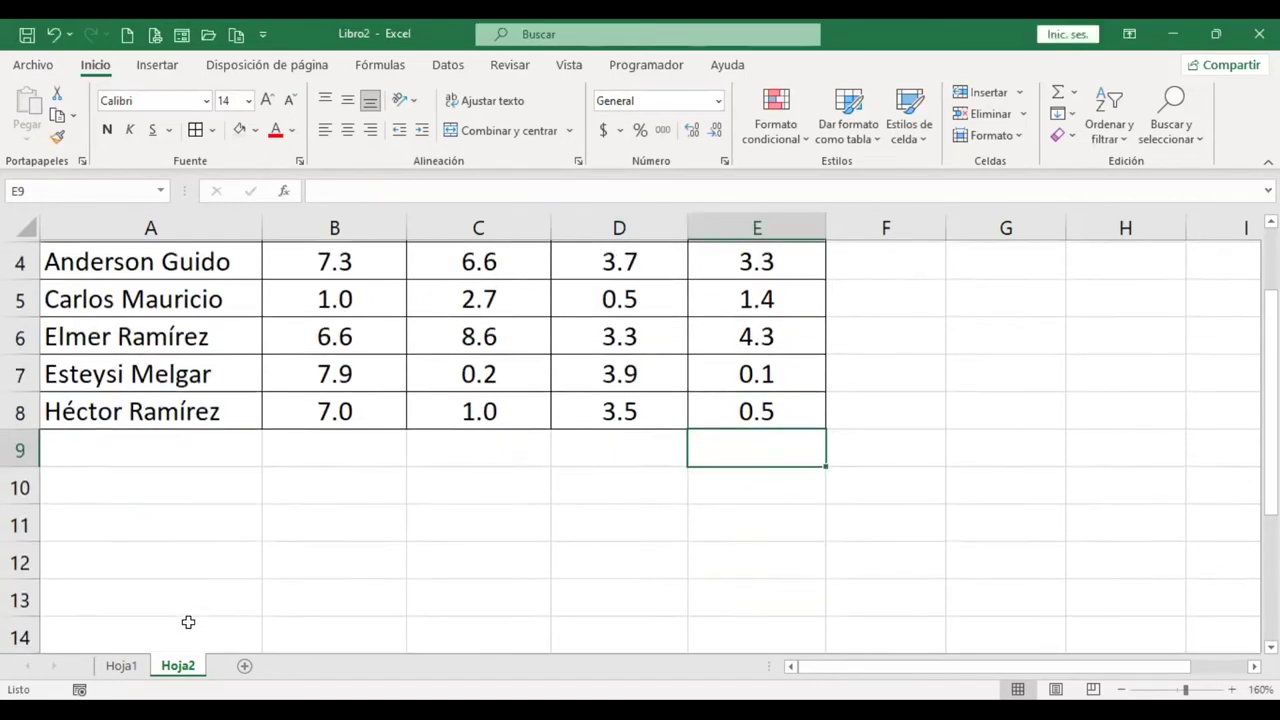
Step: Enter 'Nota más alta' in A10 and 'Nota más baja' in A11, then move to B10
click(177, 482)
text(Nota m)
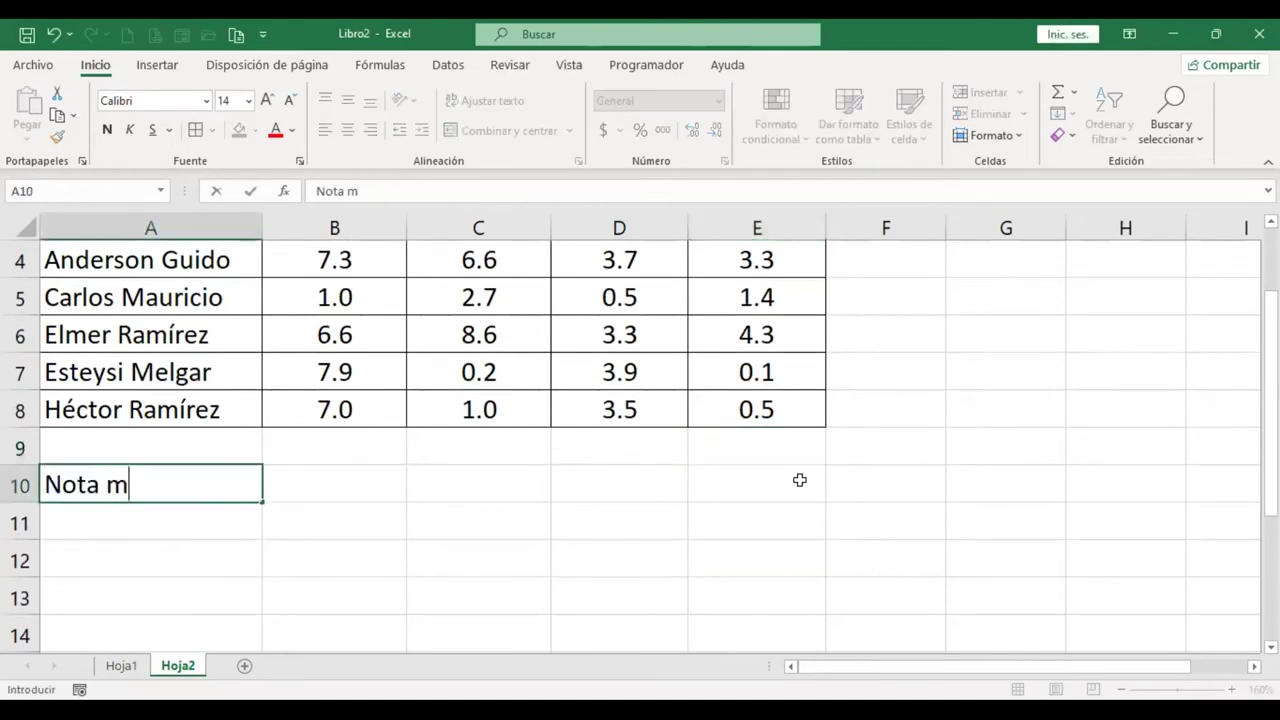
text(ás alta)
key(Return)
text(Nota más baja)
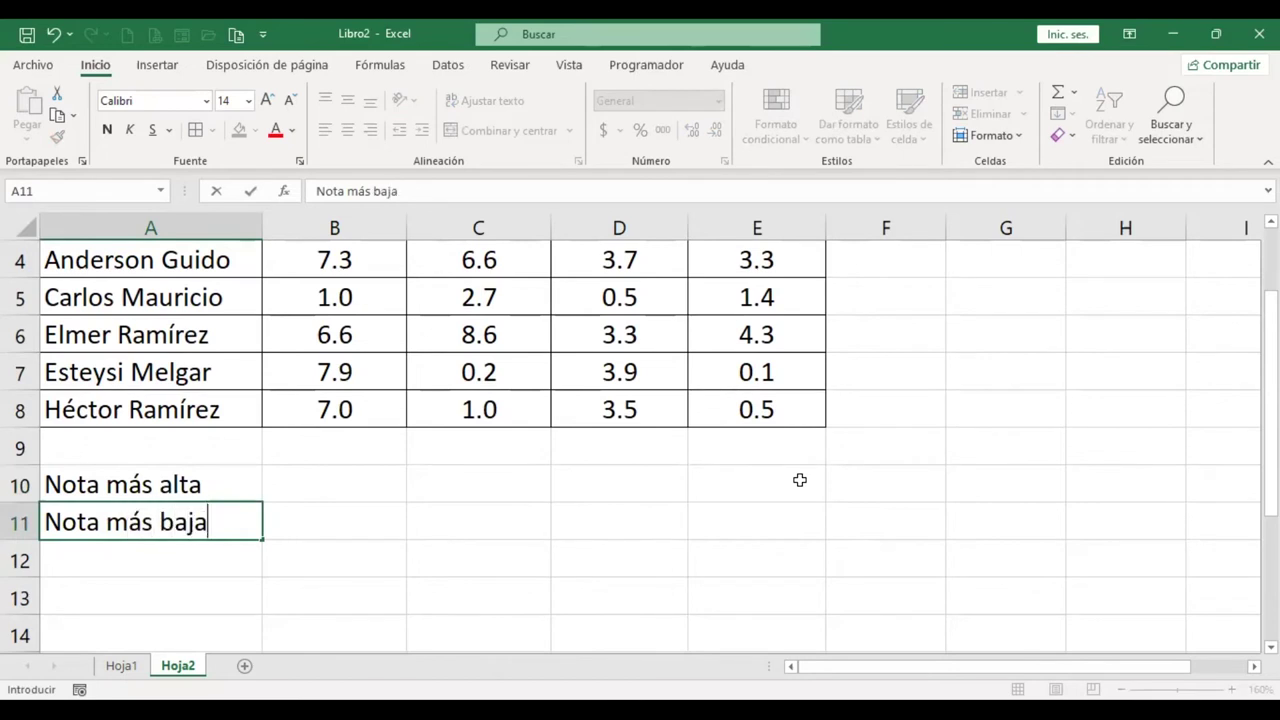
key(Return)
key(Right)
key(Up)
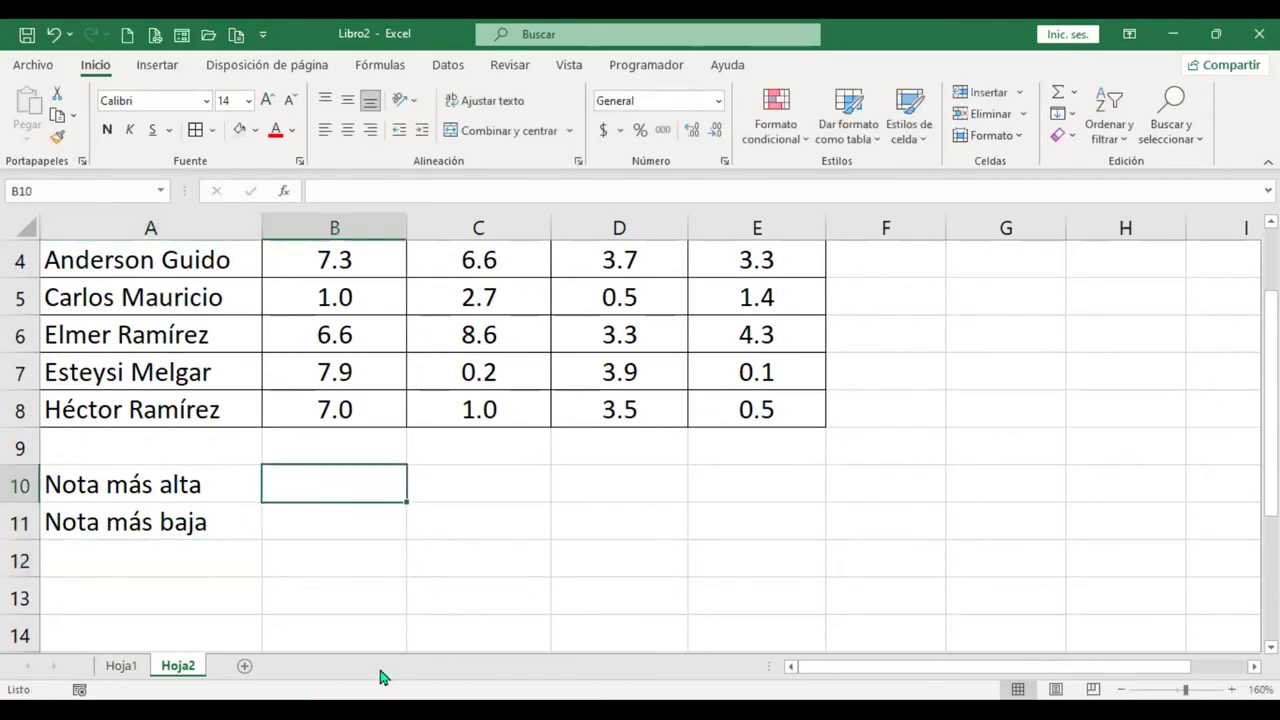
Step: Insert =MAX(B4:B8) in B10 via AutoSum's Max, giving 7.9
click(1073, 93)
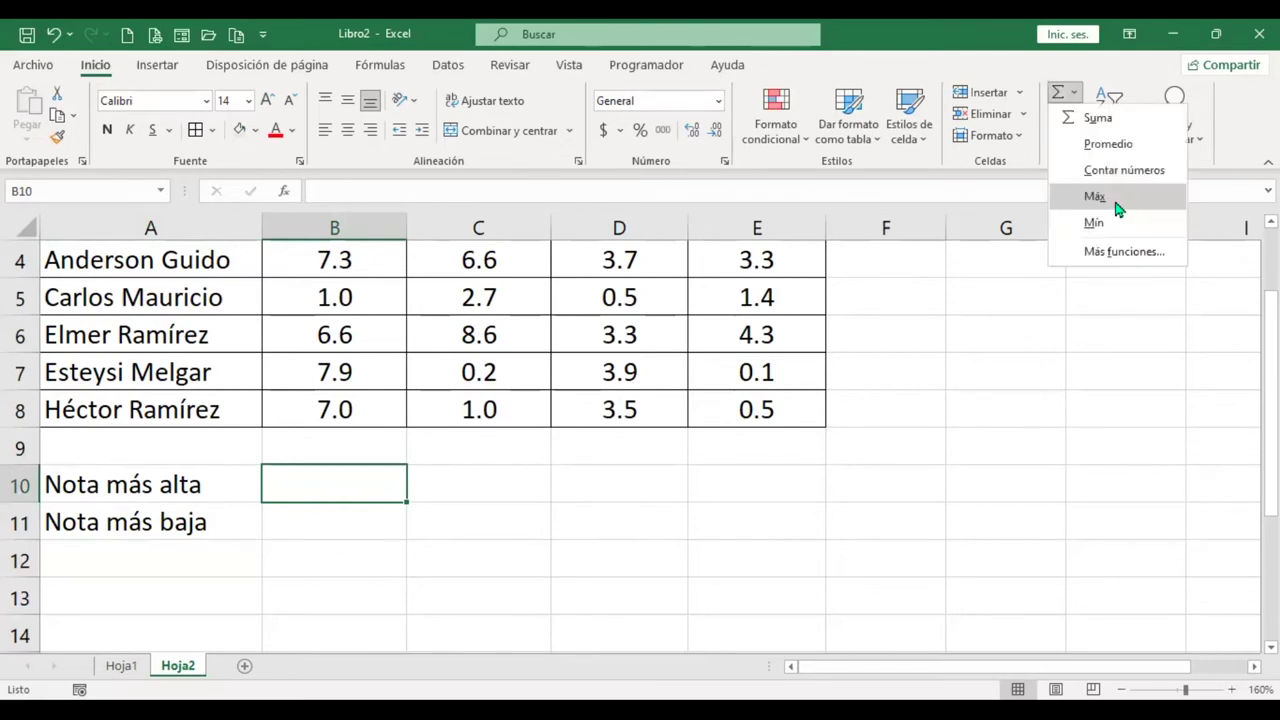
click(1094, 197)
scroll(820, 500, up, 1)
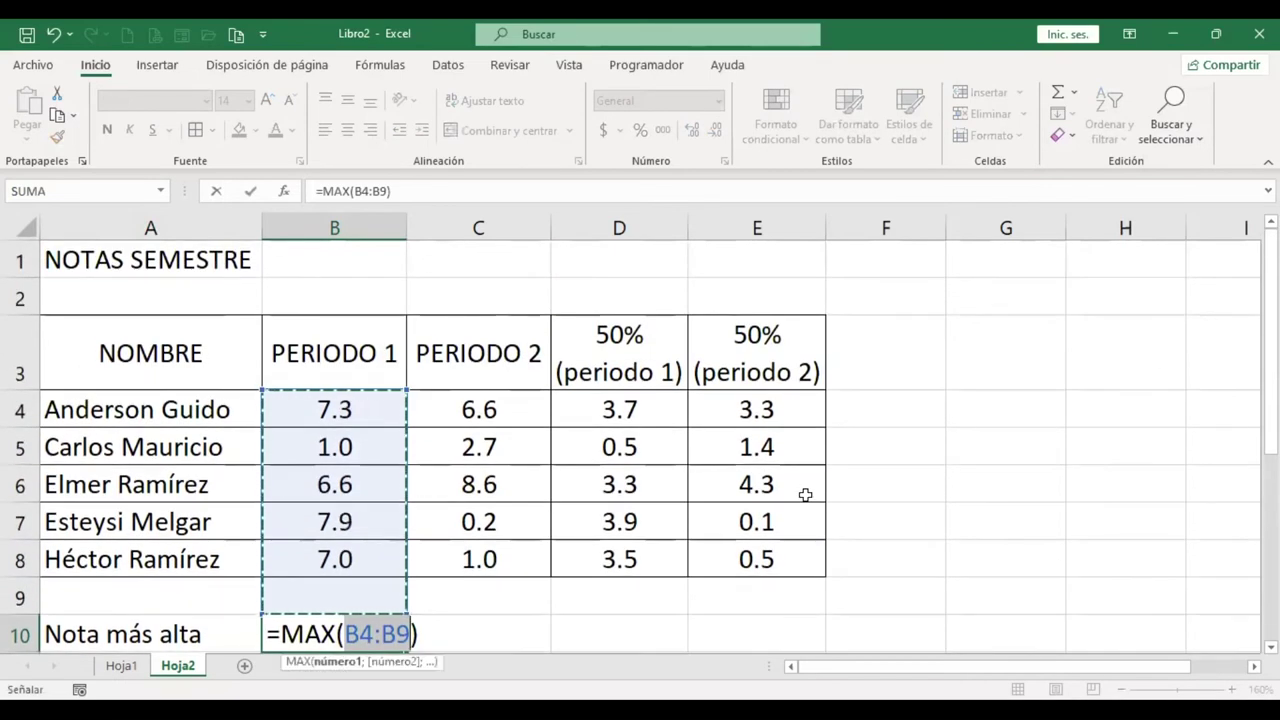
scroll(805, 494, down, 1)
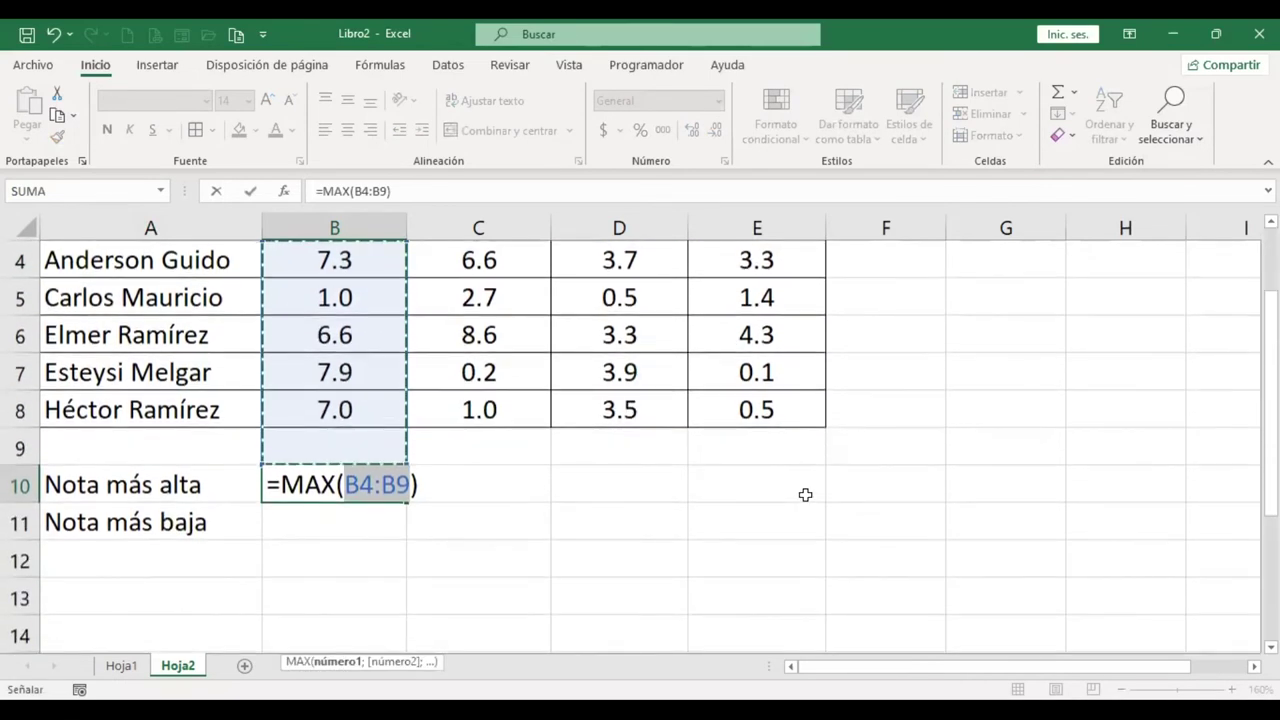
scroll(640, 440, up, 1)
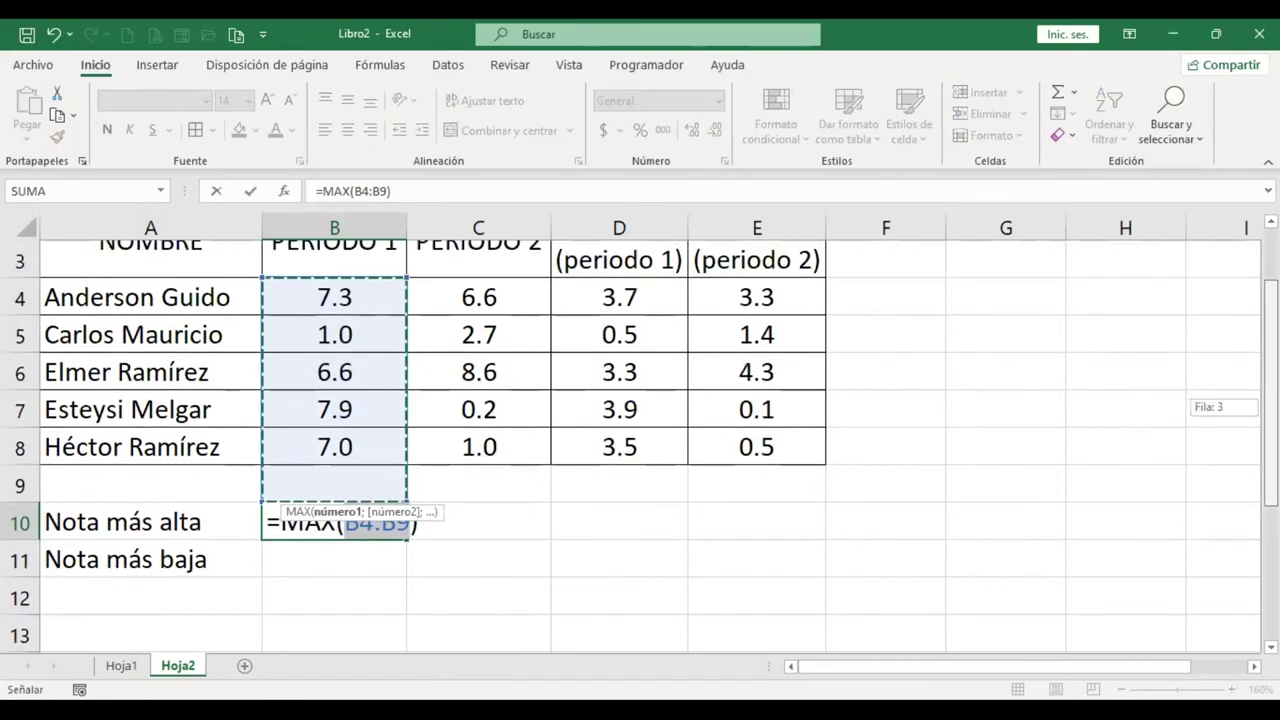
scroll(1105, 392, down, 1)
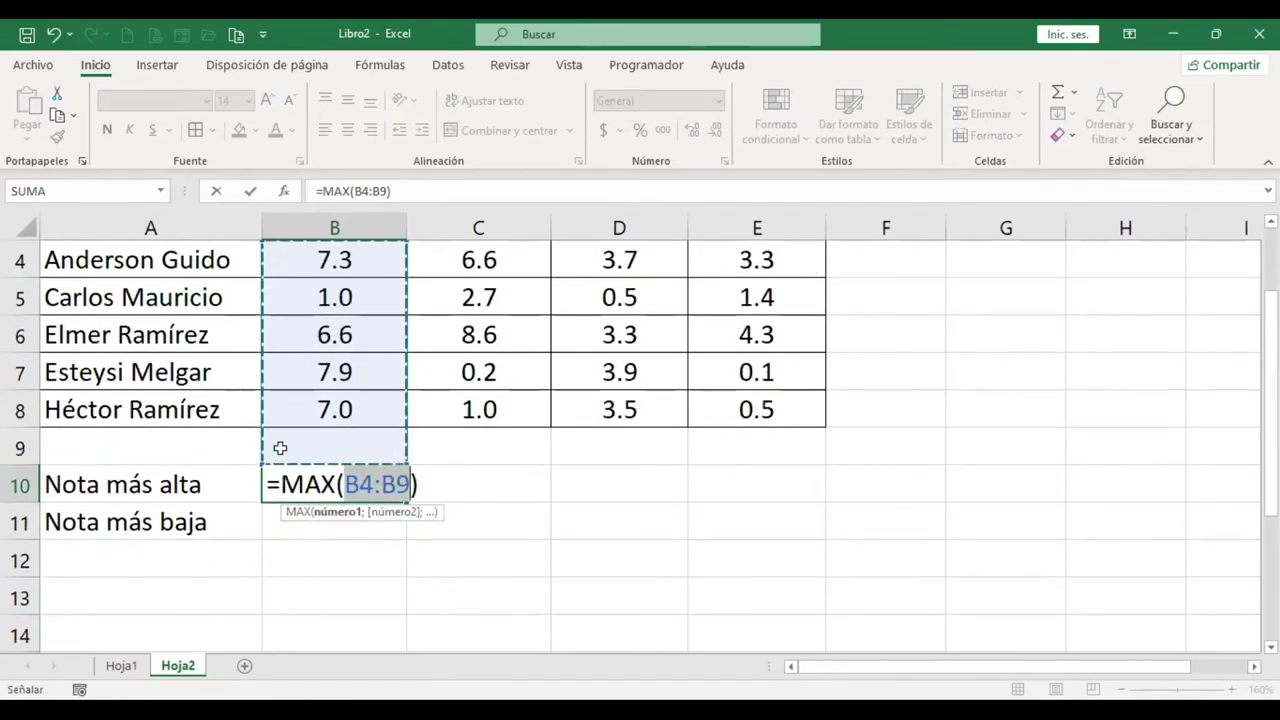
click(349, 250)
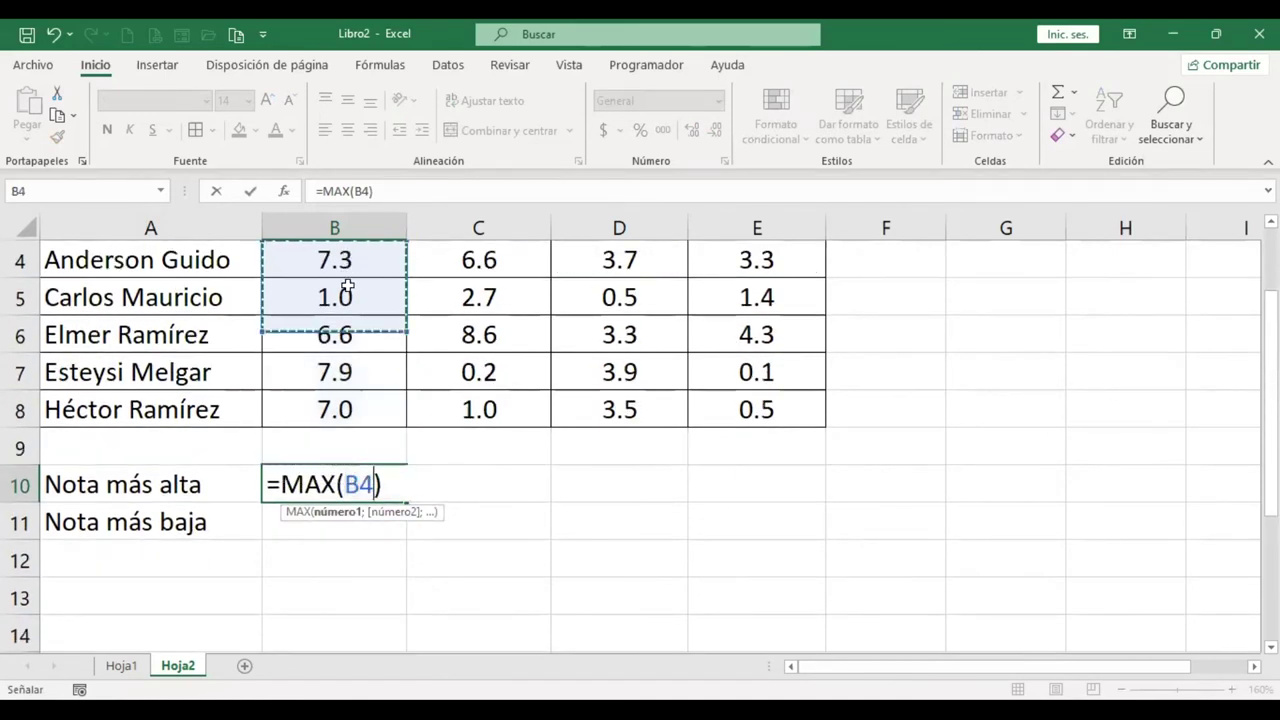
shift+click(374, 409)
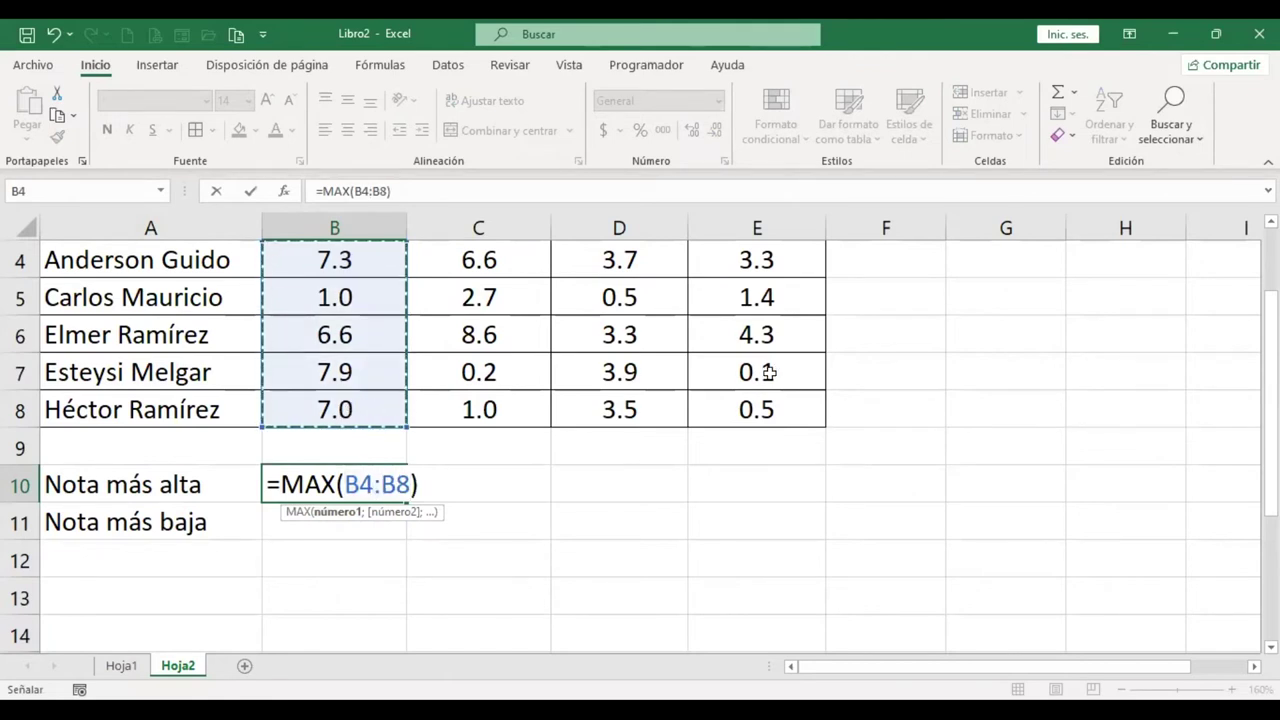
key(Return)
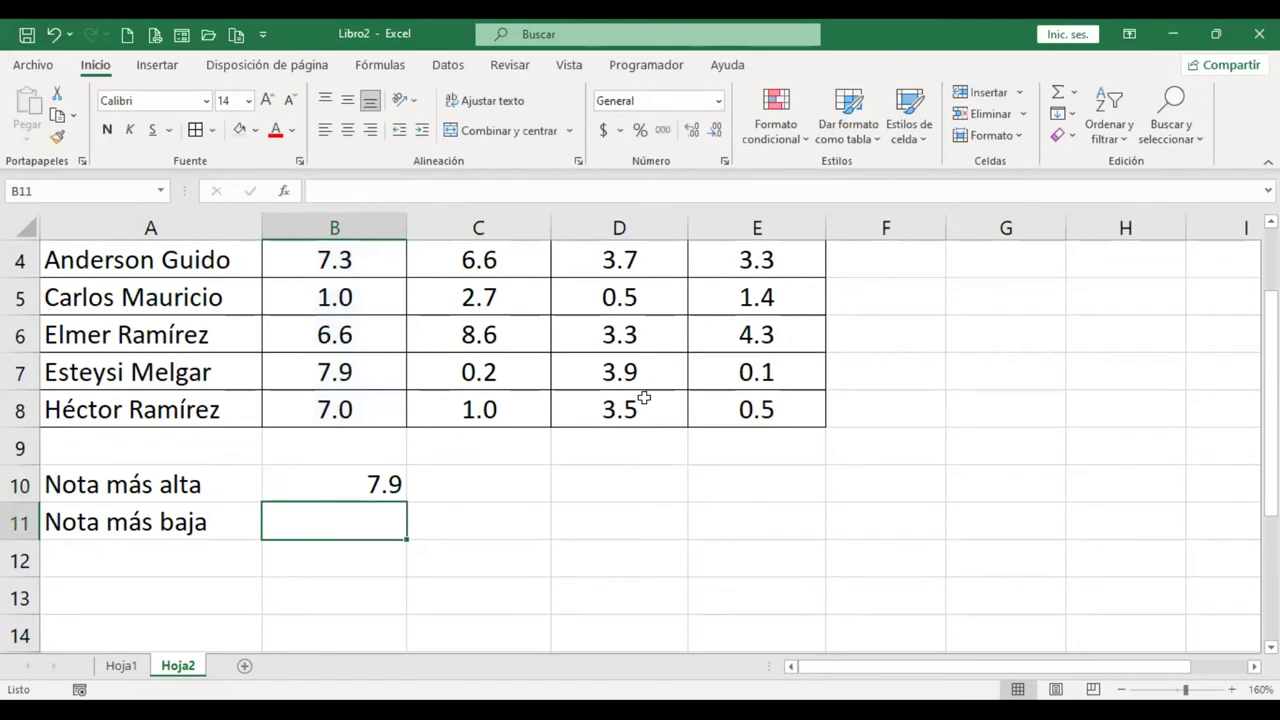
Step: Insert =MIN(B4:B8) in B11 via AutoSum's Mín, returning 1.0
click(1075, 94)
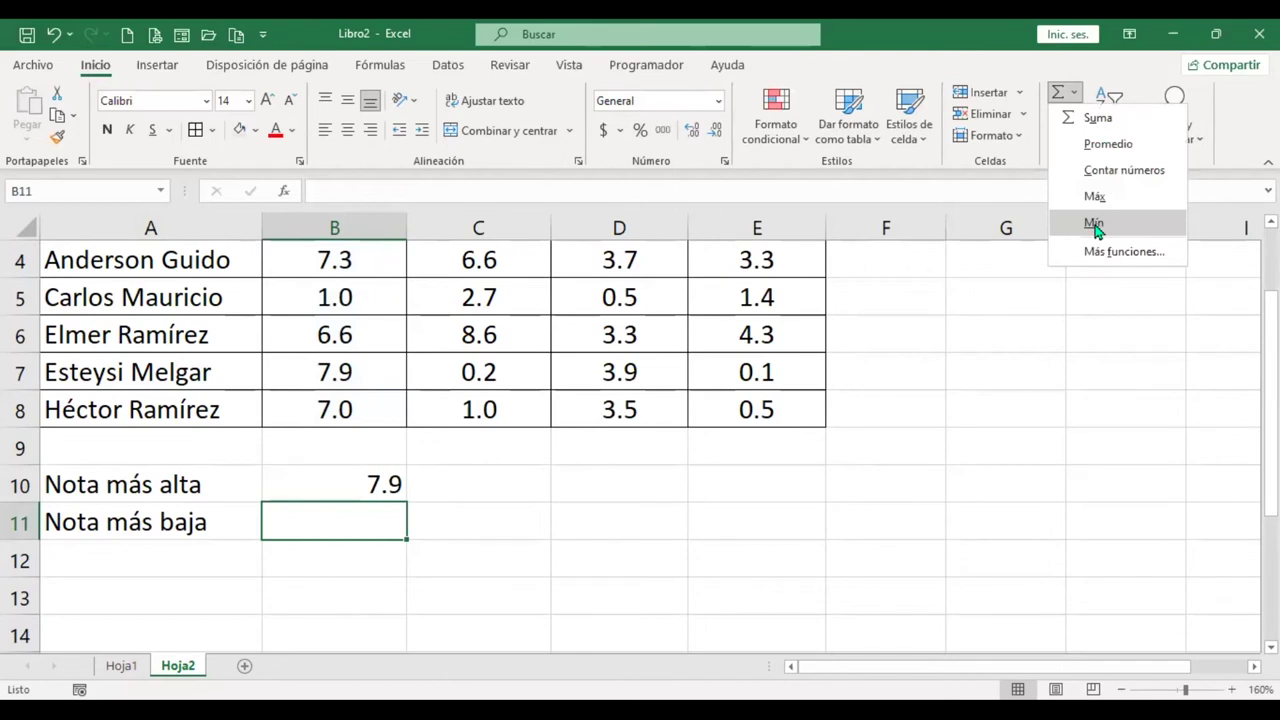
click(1095, 225)
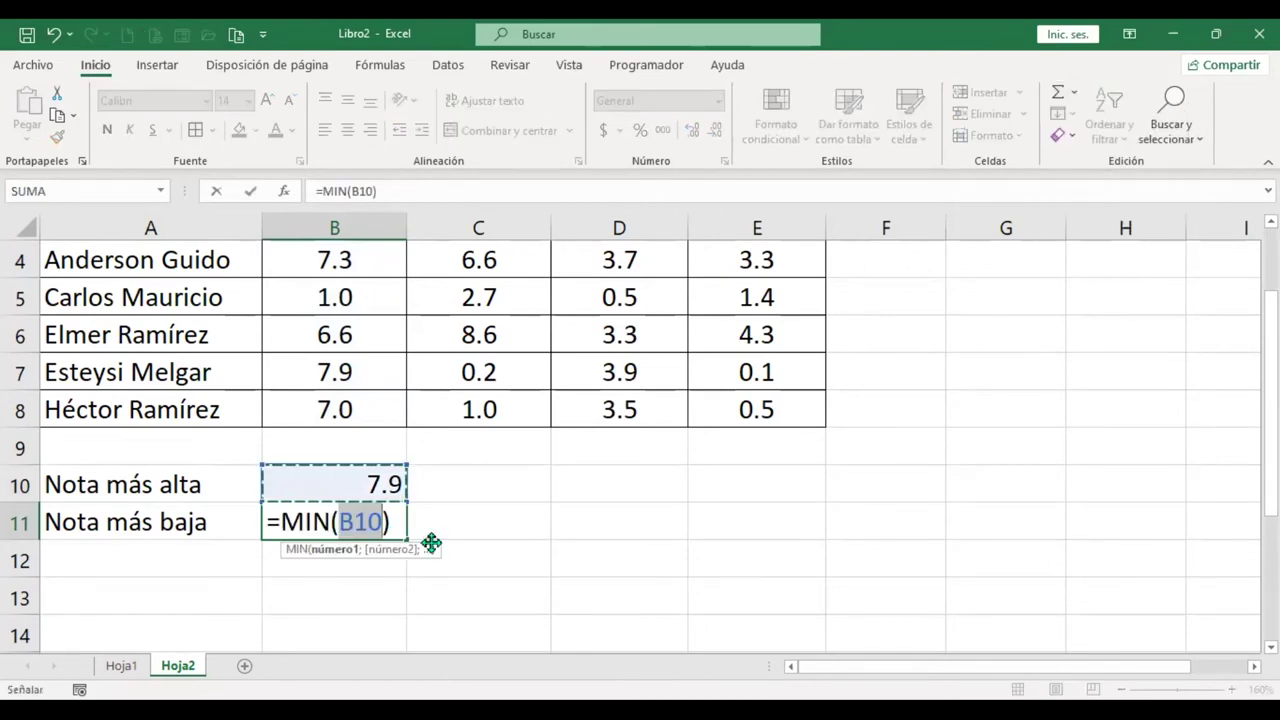
drag(369, 253, 397, 409)
scroll(651, 489, up, 1)
scroll(648, 489, down, 1)
scroll(648, 489, down, 1)
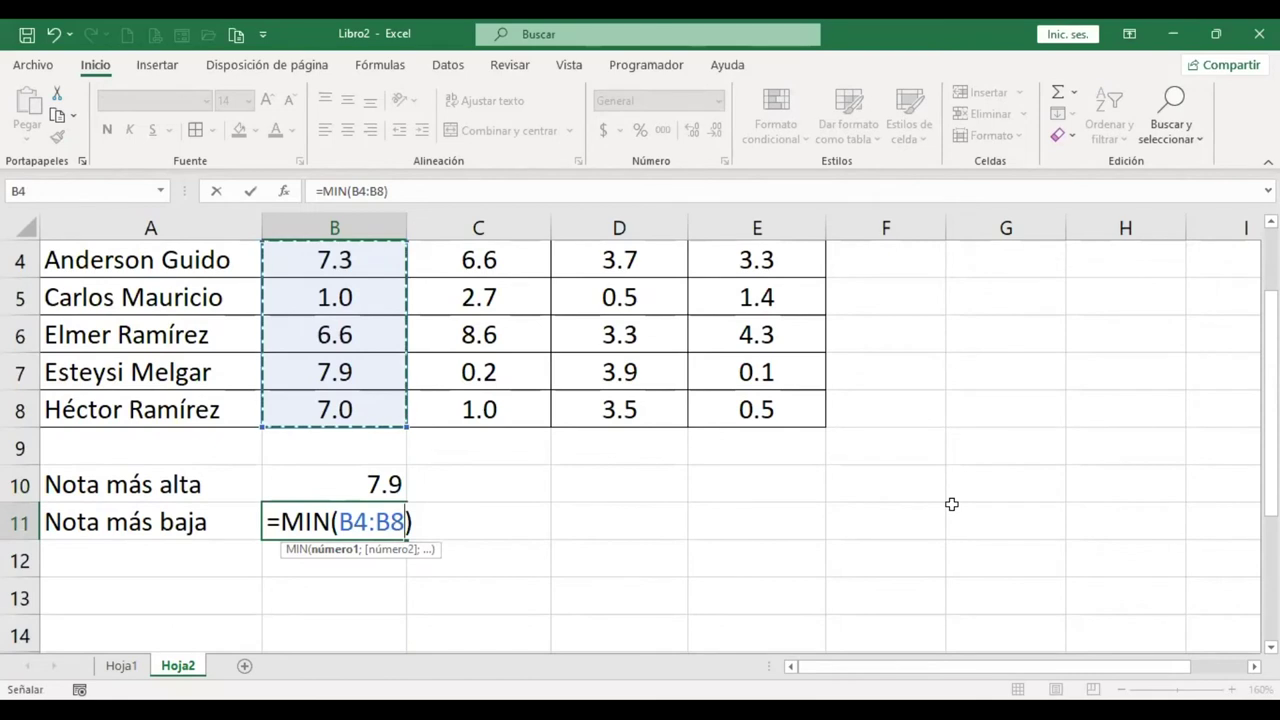
key(Return)
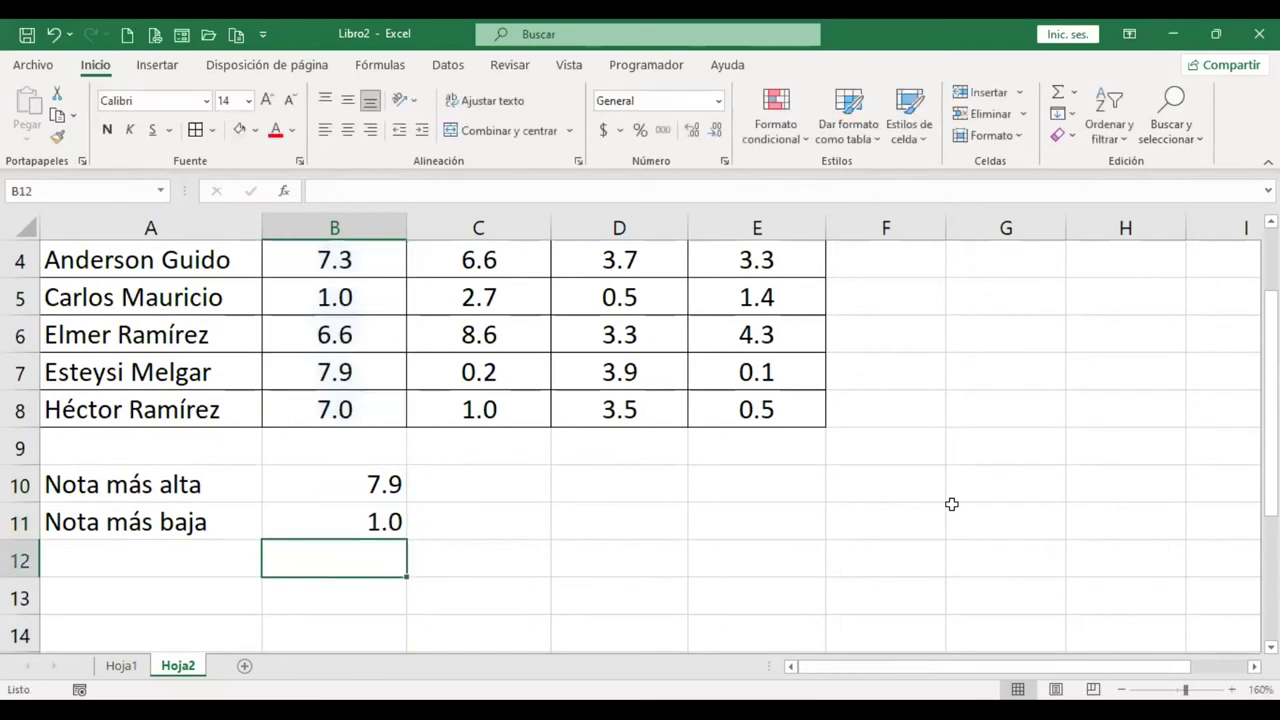
Step: Verify the B10 and B11 formulas, then select B10:B11
key(Up)
key(Up)
key(F2)
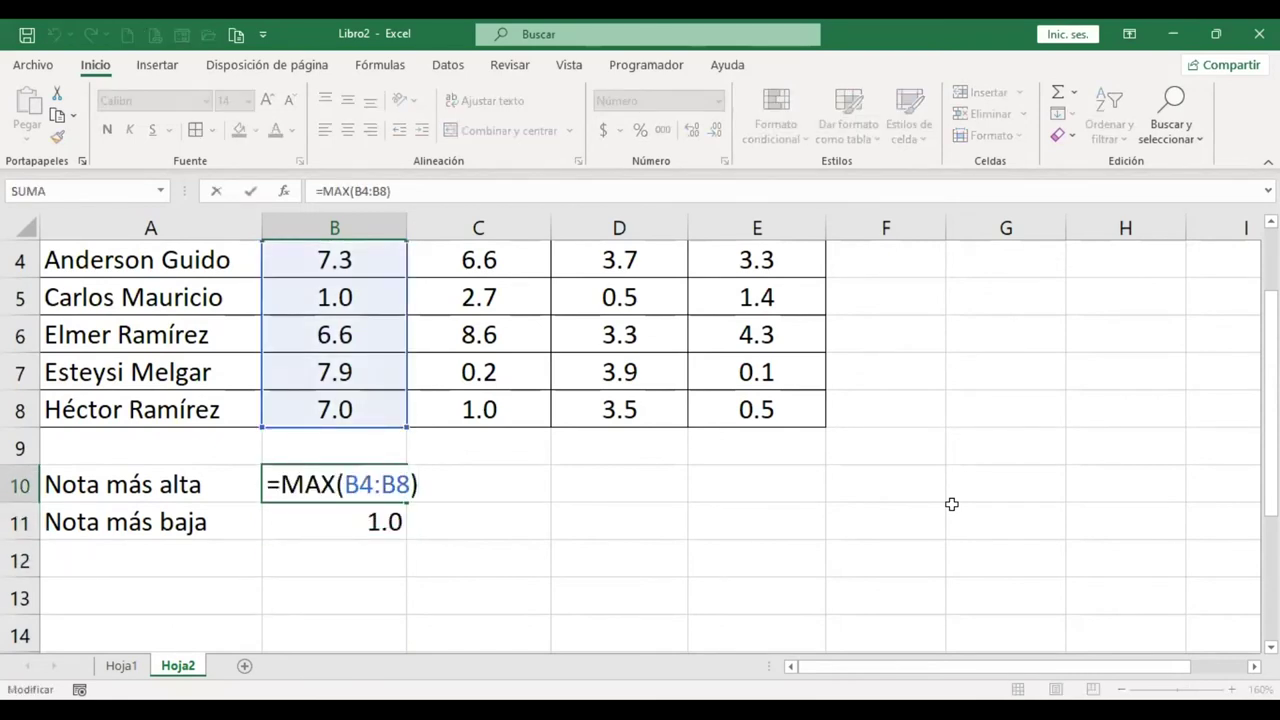
key(Return)
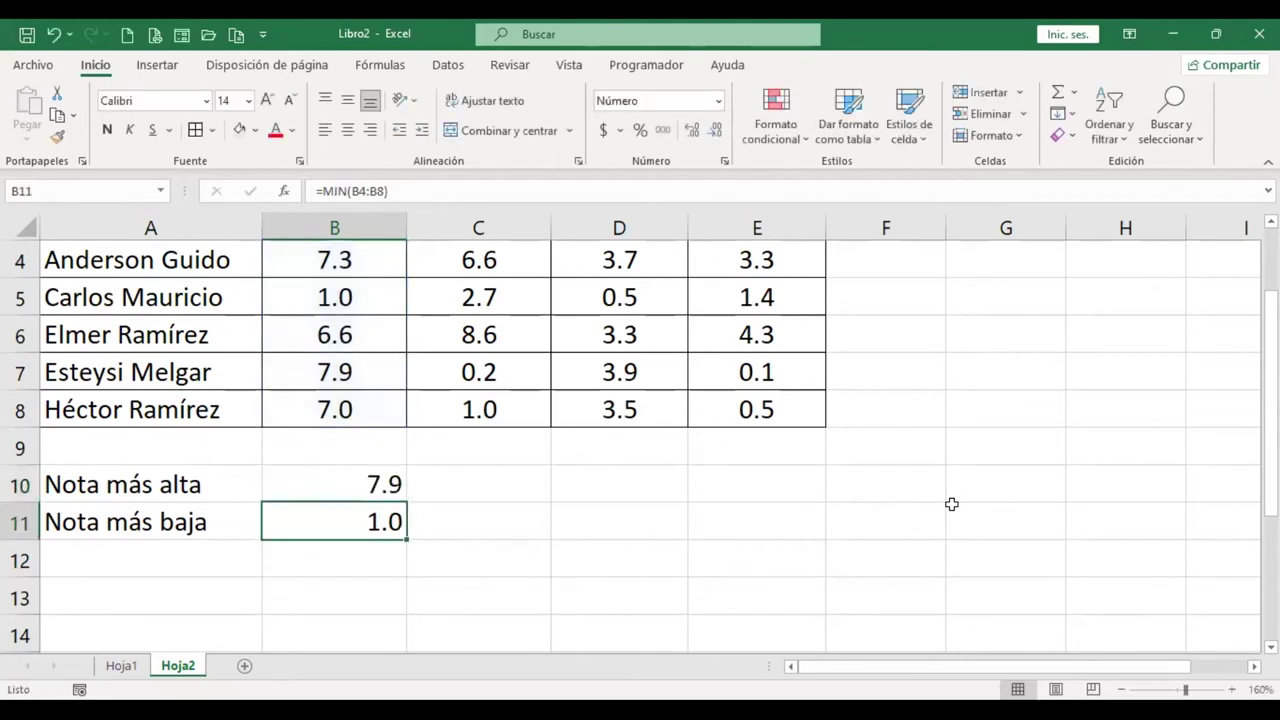
key(F2)
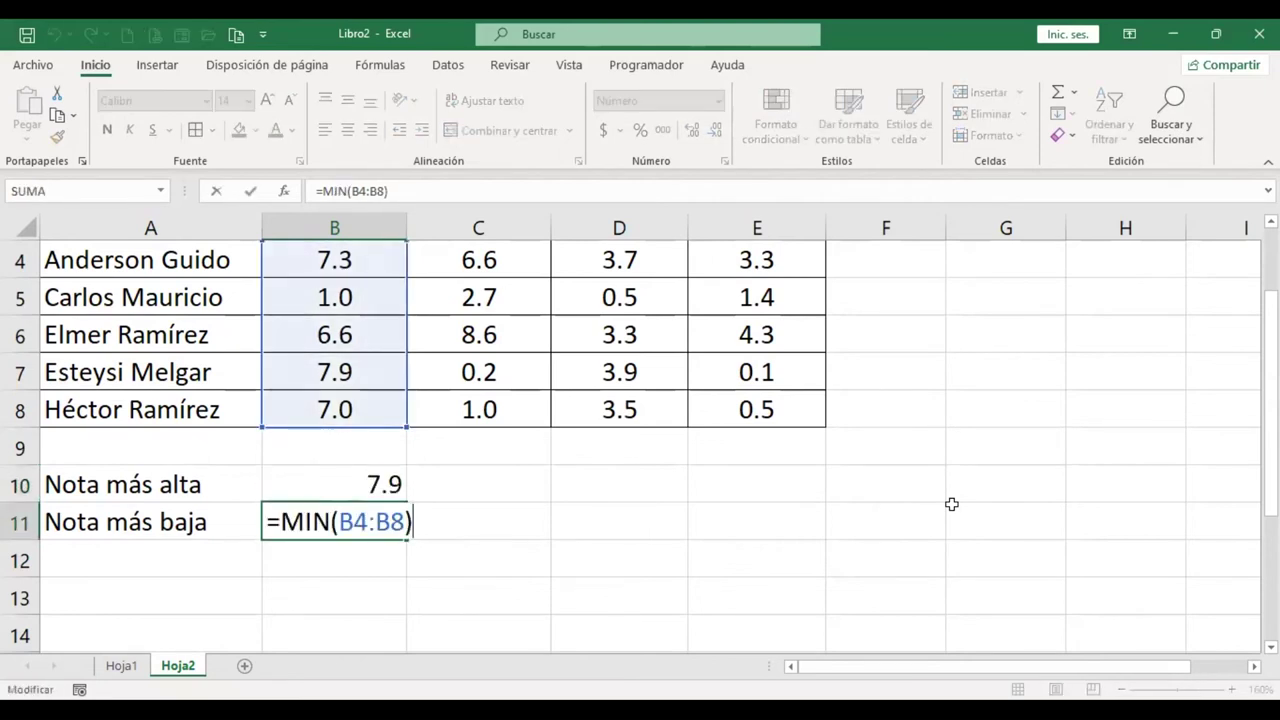
key(Return)
key(Up)
key(Up)
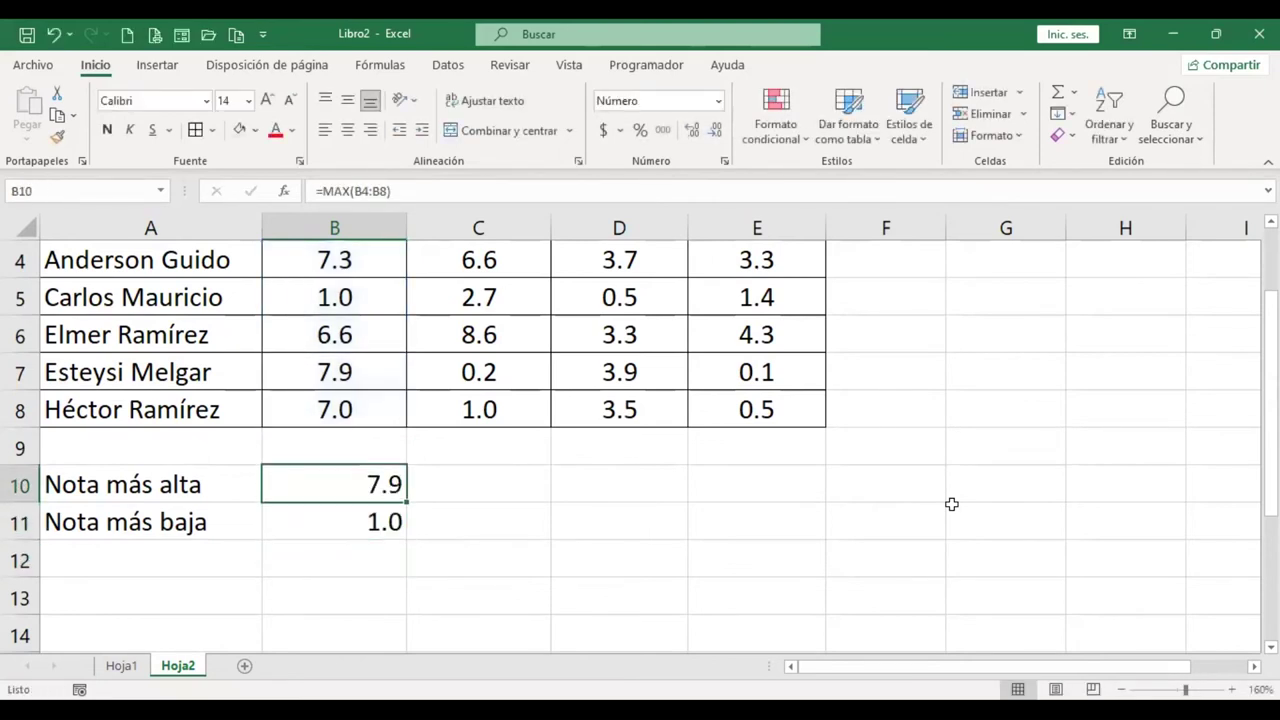
key(shift+Down)
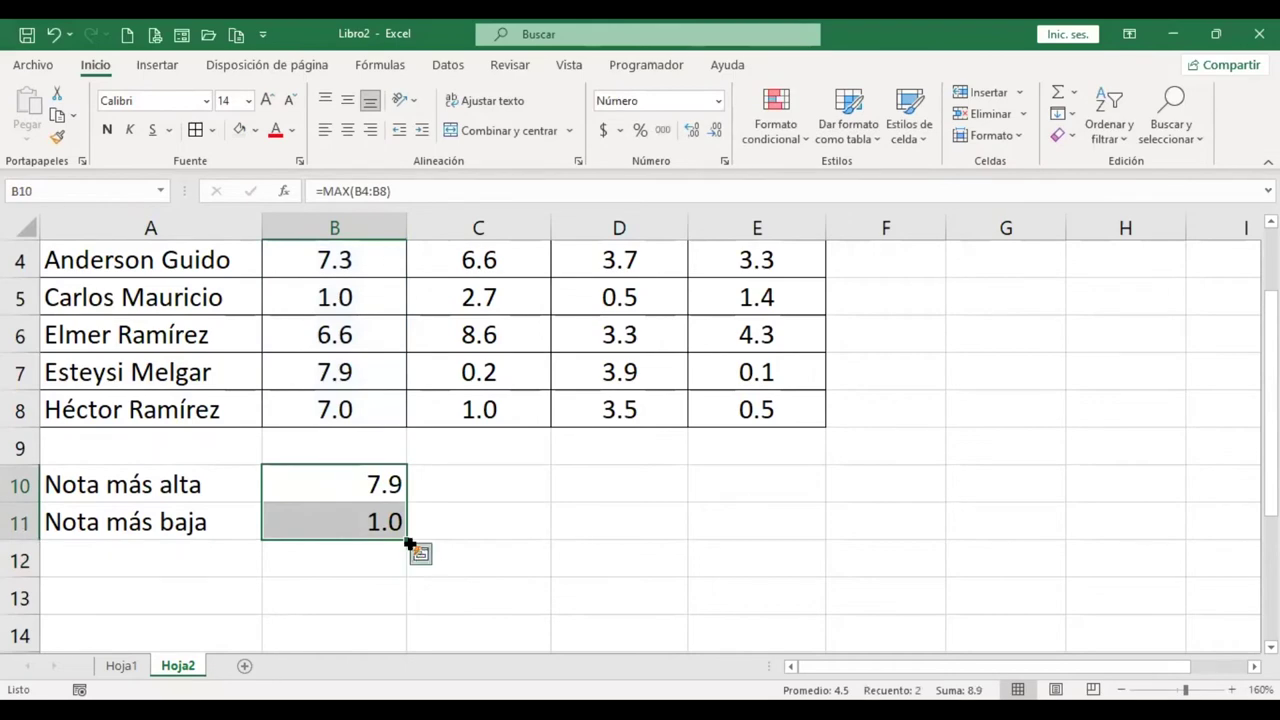
Step: Copy the max and min formulas across to column E and centre B10:E11
scroll(451, 537, up, 1)
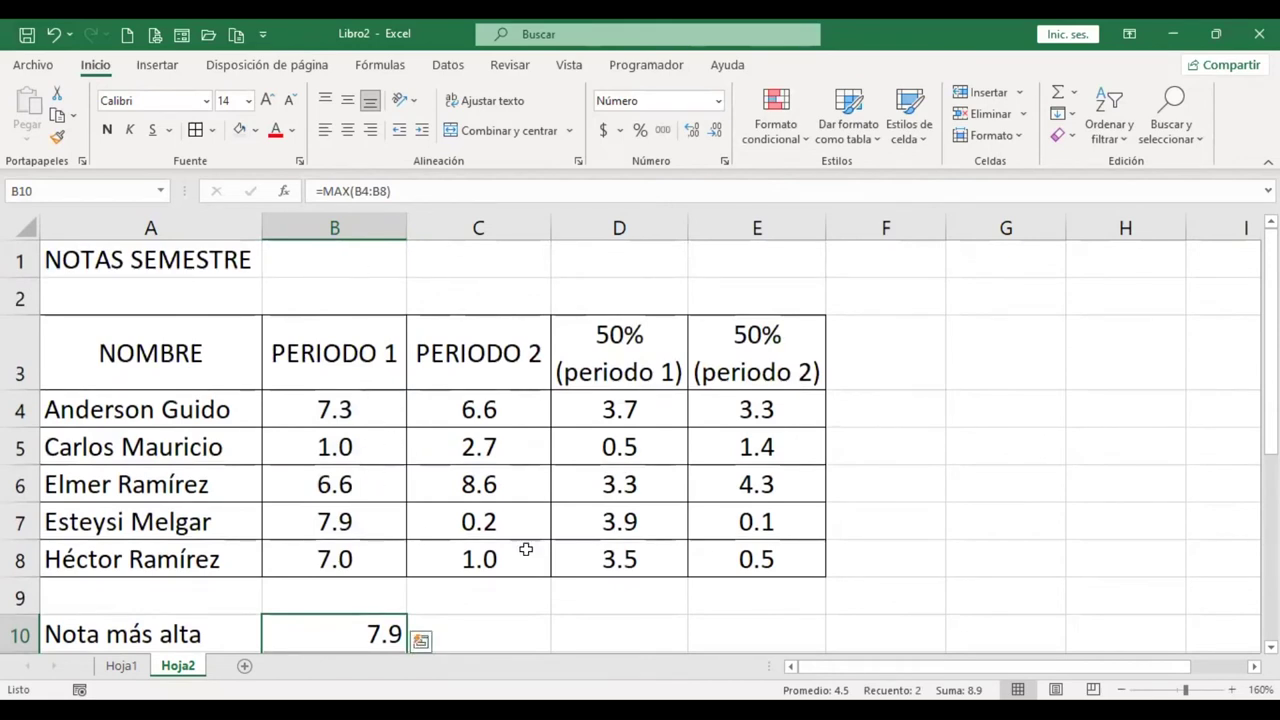
scroll(717, 440, down, 1)
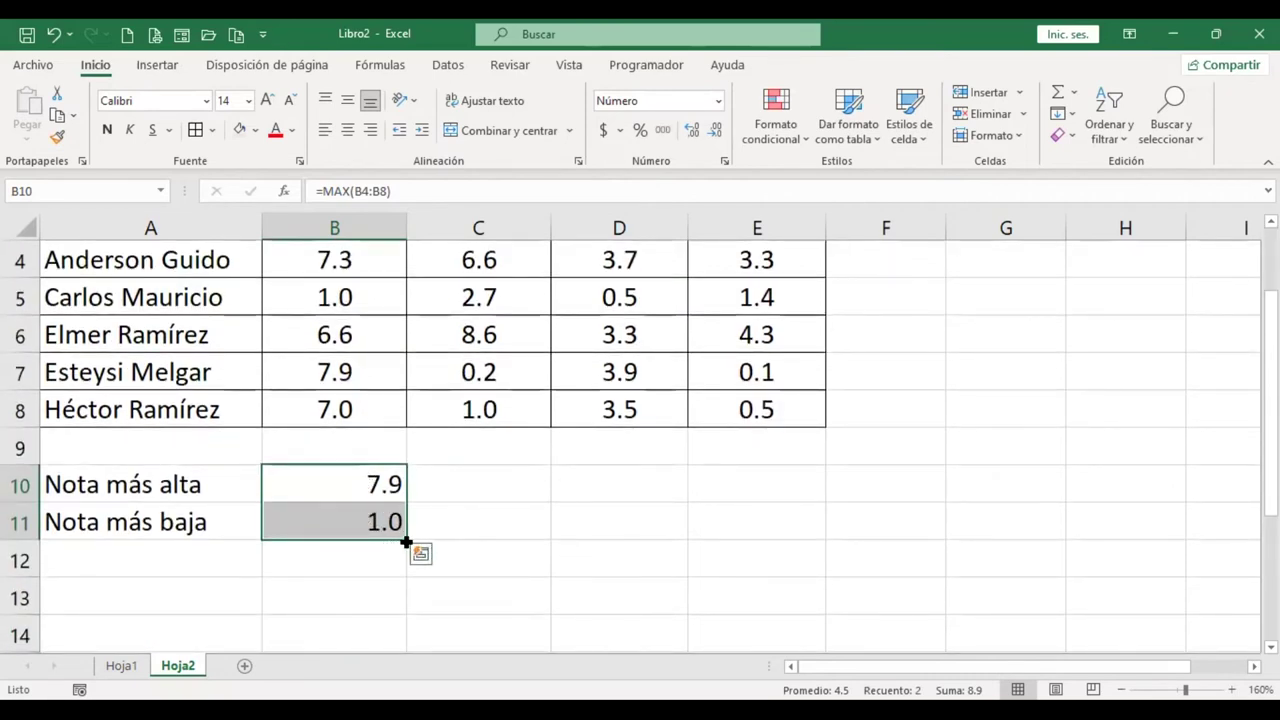
drag(406, 541, 801, 541)
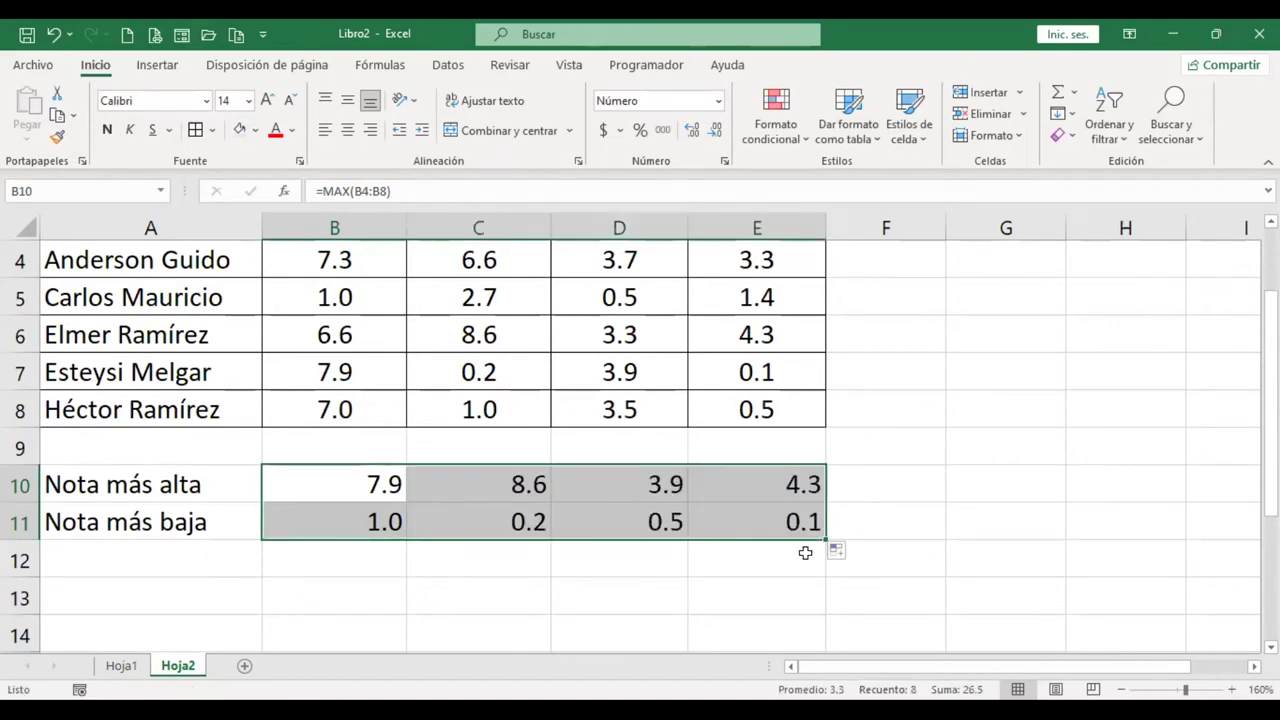
click(353, 134)
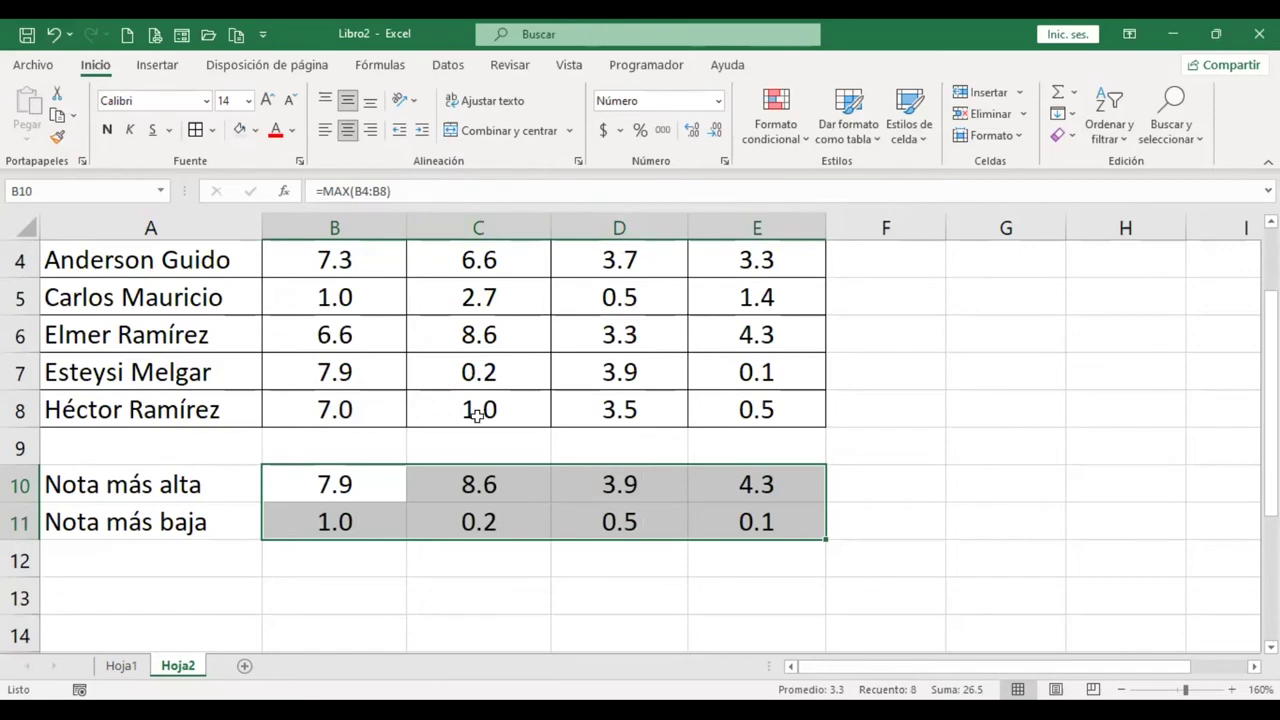
Step: Verify that C11 uses C4:C8 and E10 uses E4:E8
click(514, 520)
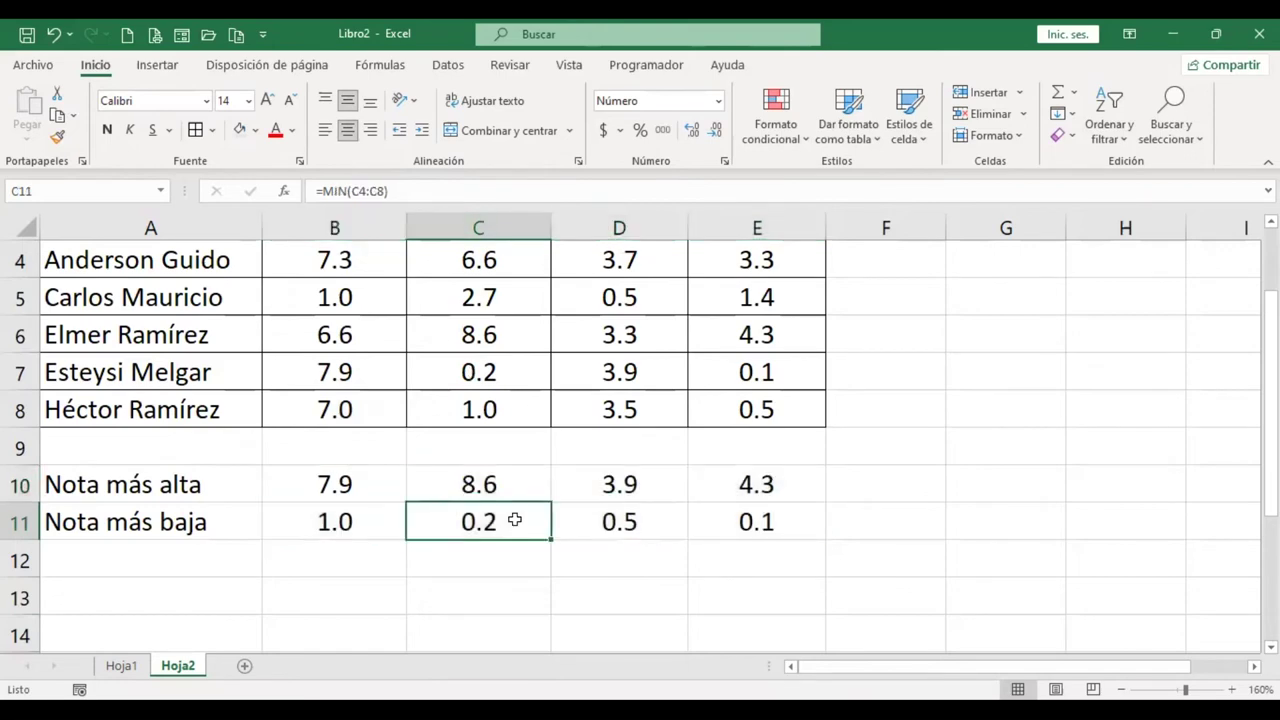
double_click(514, 520)
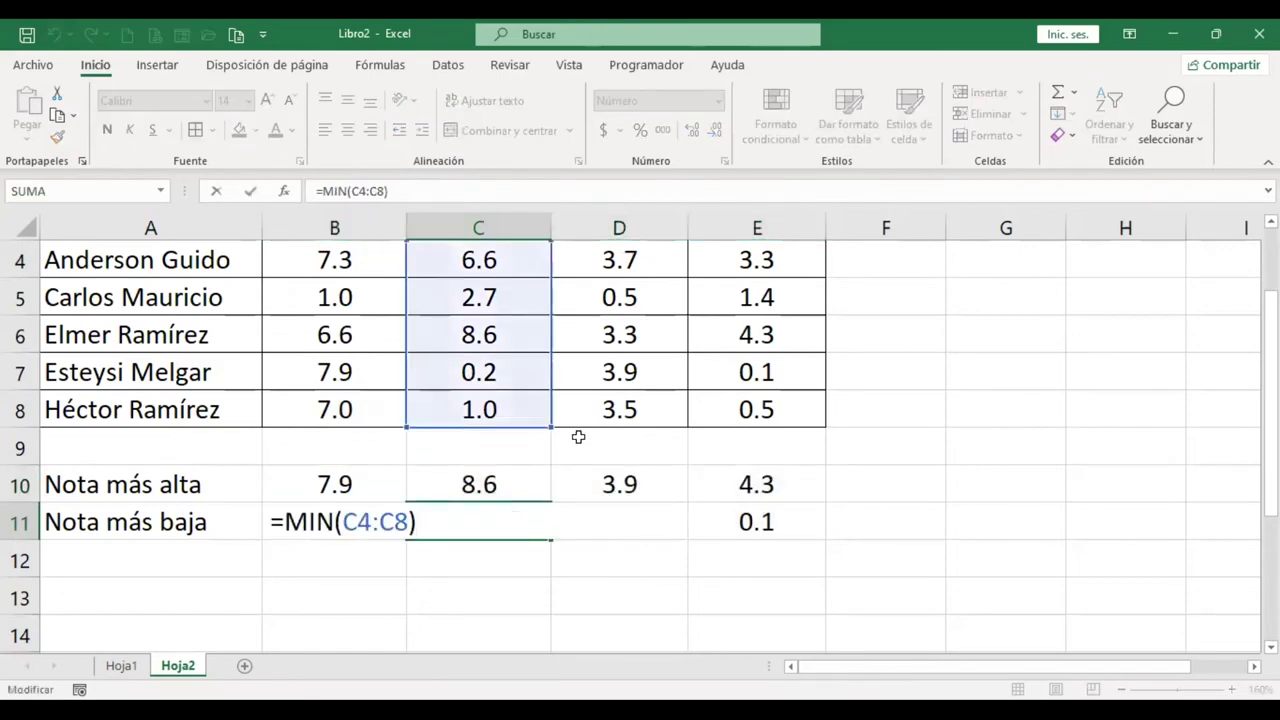
scroll(575, 440, up, 1)
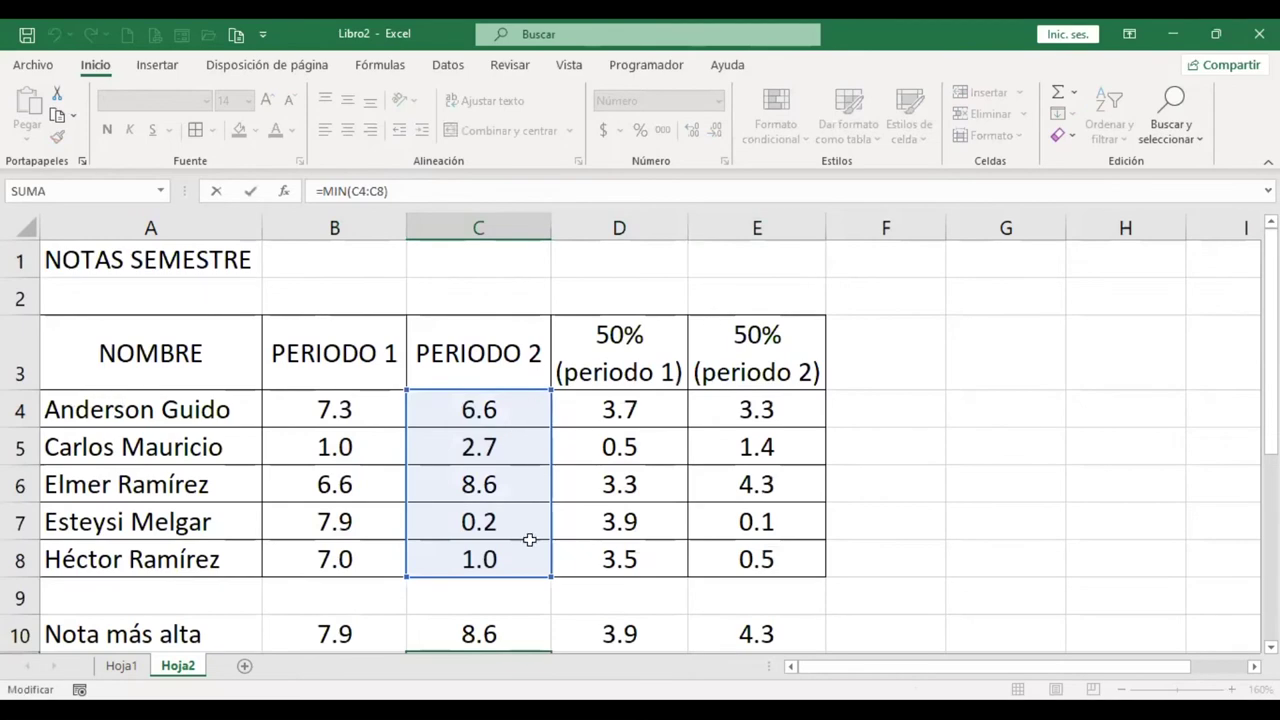
scroll(766, 457, down, 1)
key(Return)
click(818, 484)
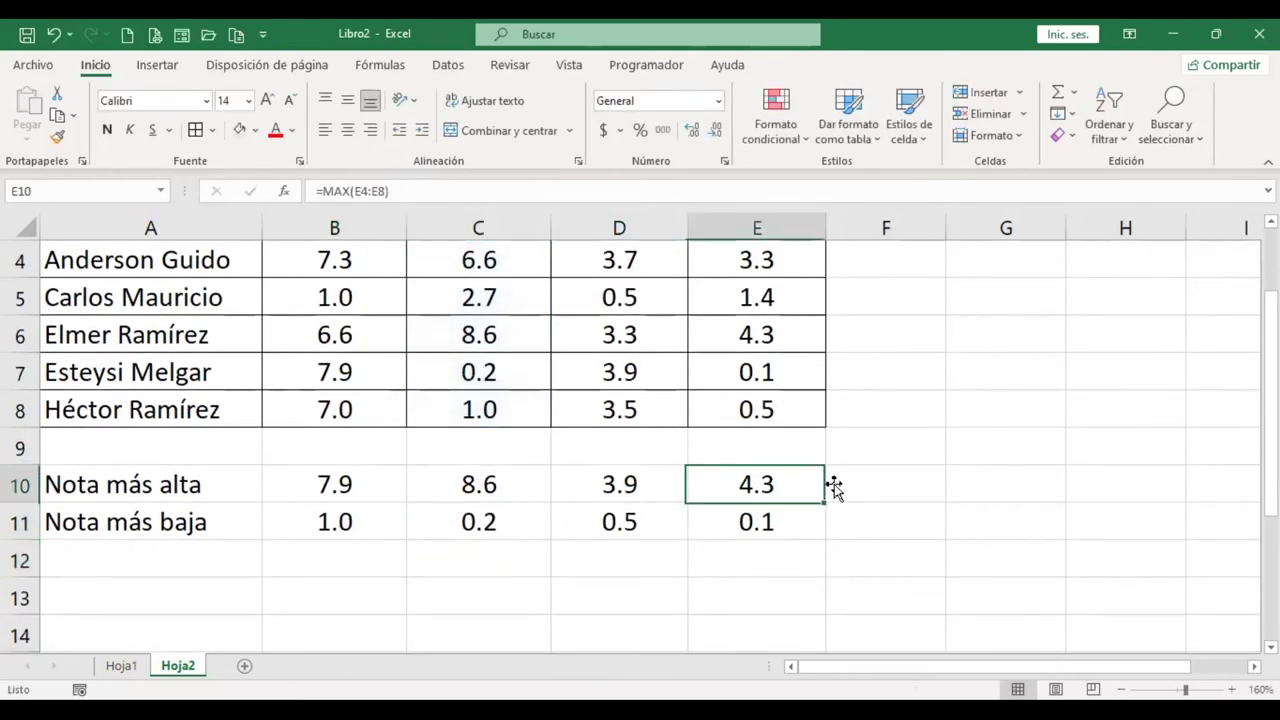
double_click(822, 484)
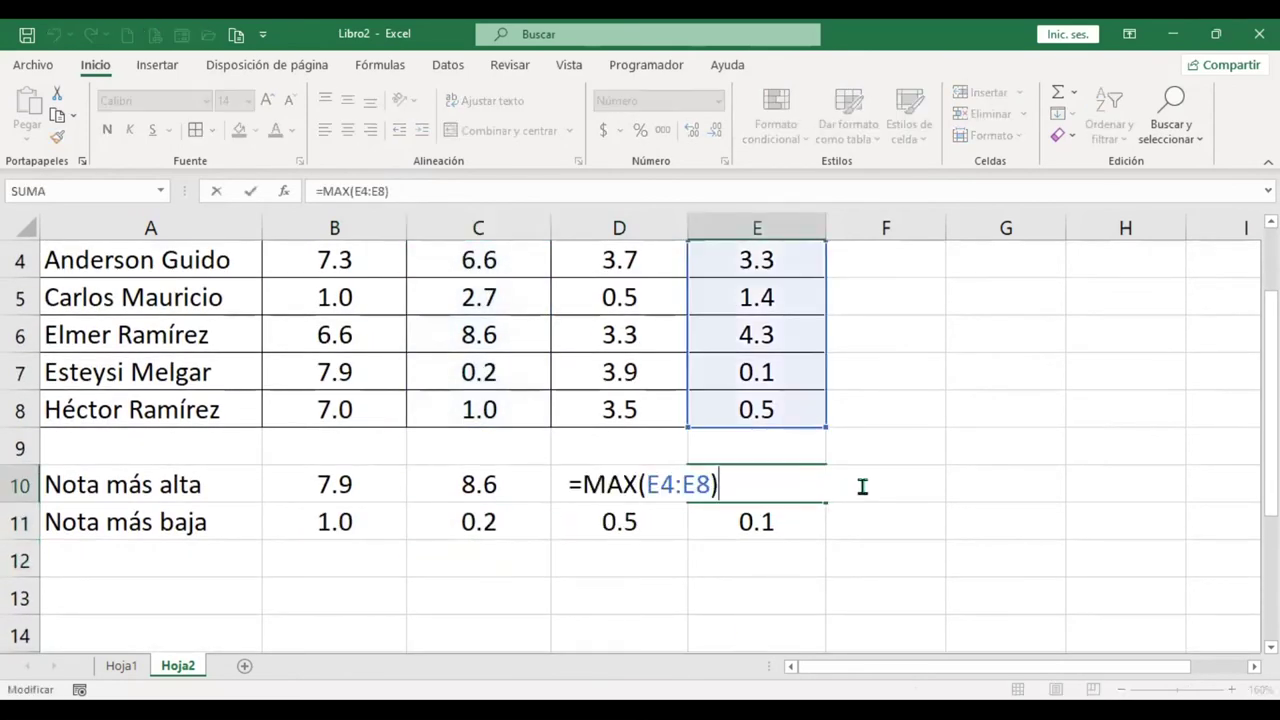
scroll(857, 505, up, 1)
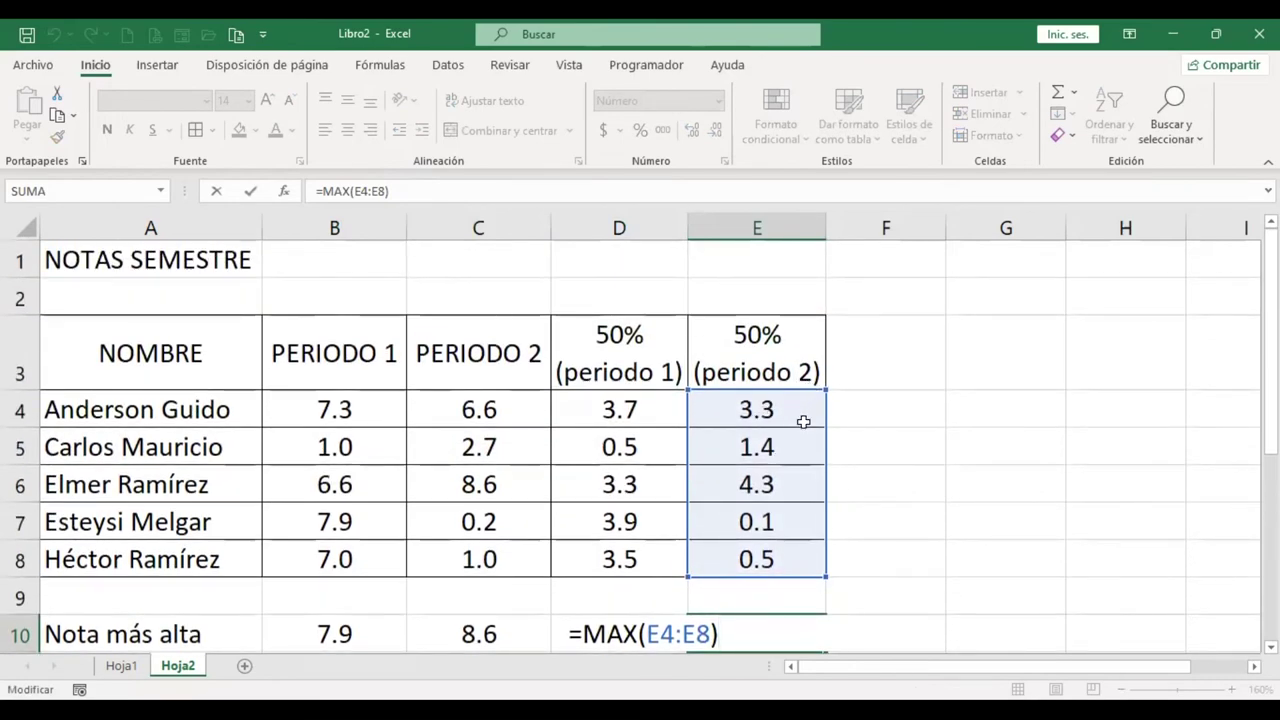
scroll(798, 441, down, 1)
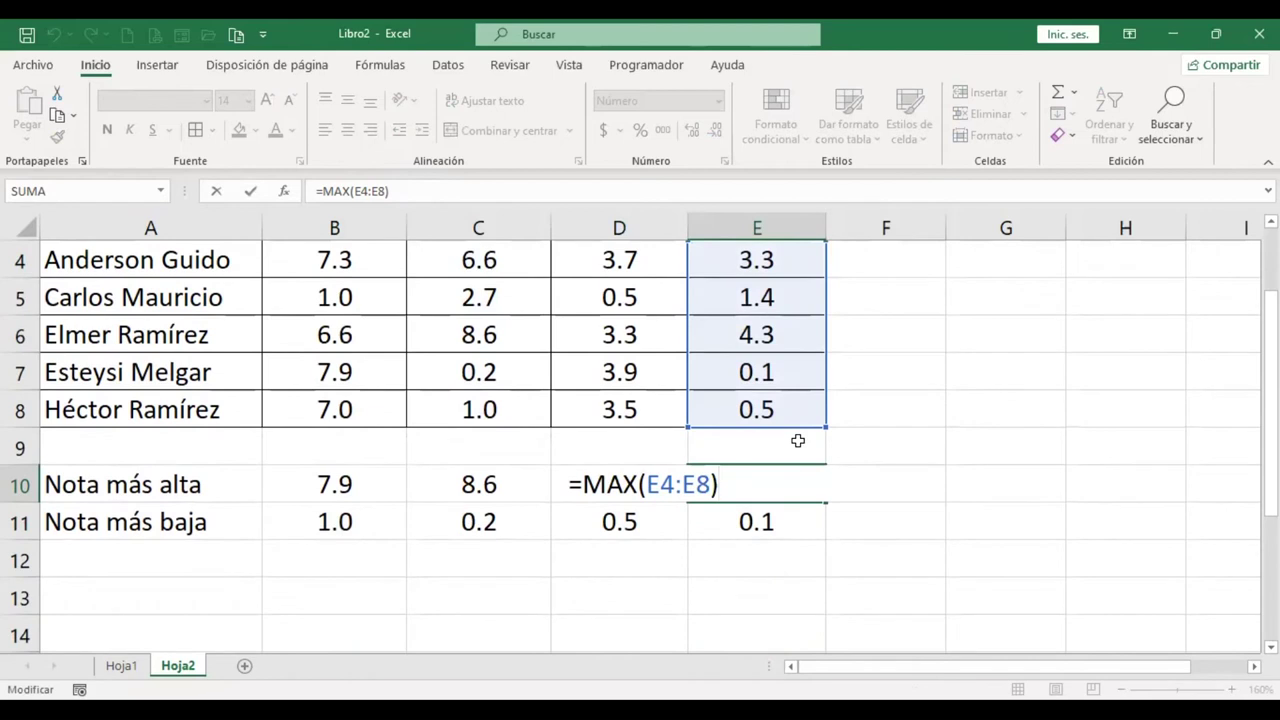
key(Return)
key(Up)
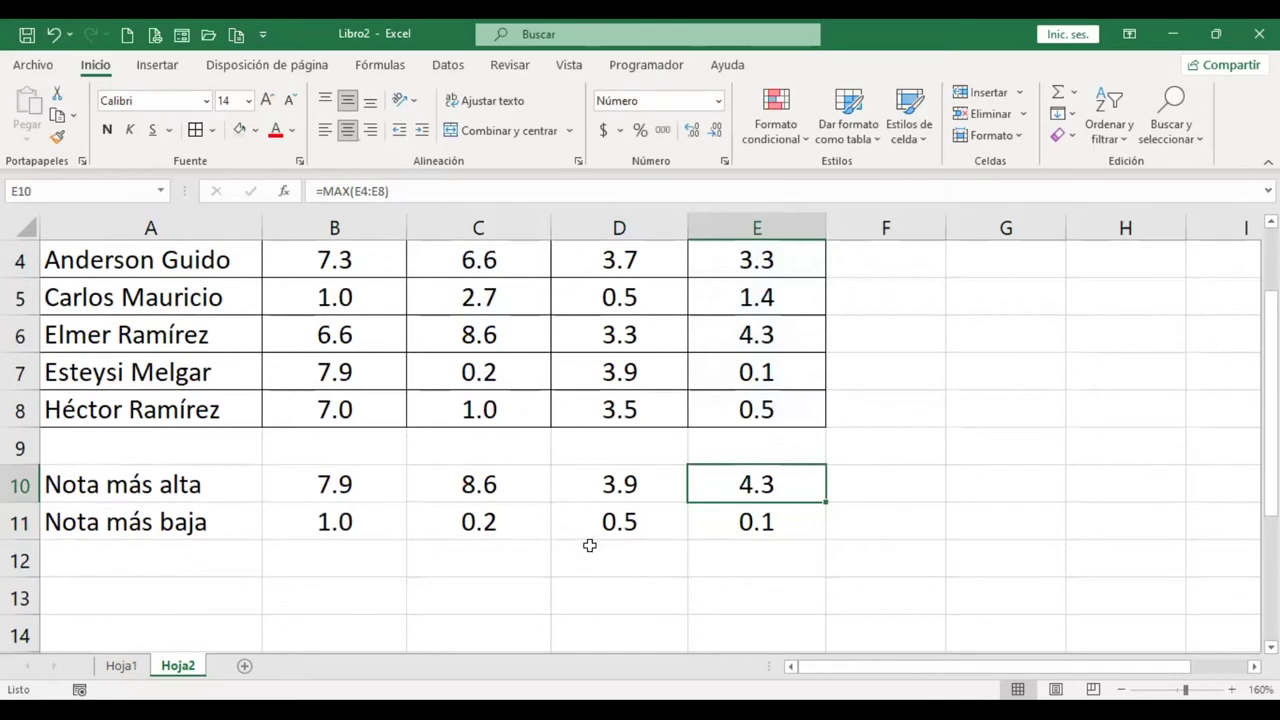
click(616, 562)
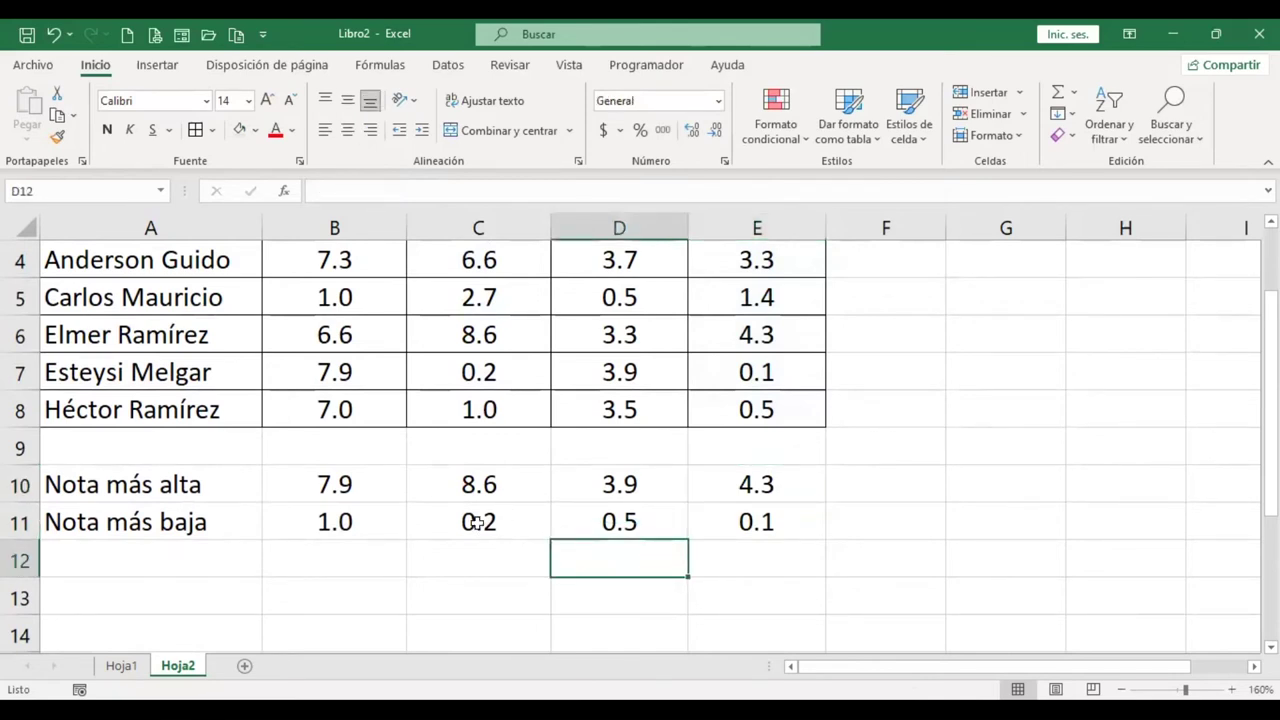
Step: Review the grade column headers, the grade cells B4:E8 and the row 11 minimum formulas
scroll(376, 362, up, 1)
click(376, 360)
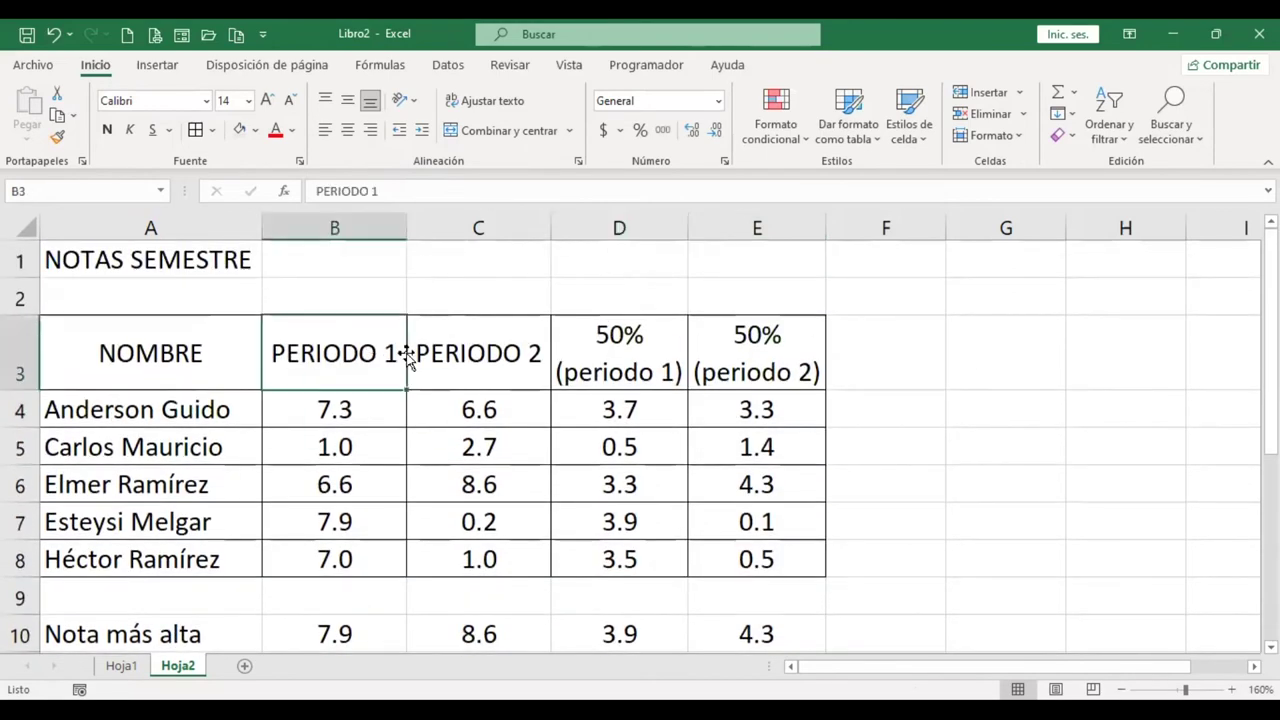
click(478, 360)
click(617, 362)
click(746, 360)
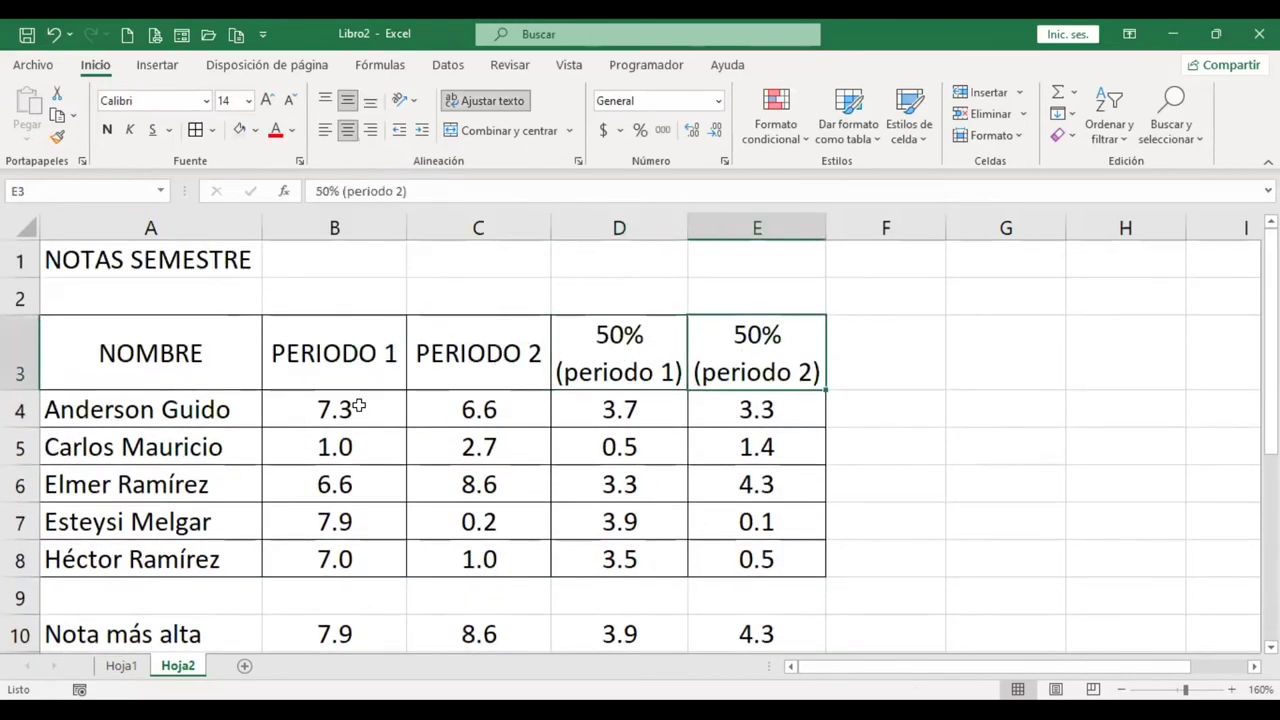
drag(360, 404, 770, 557)
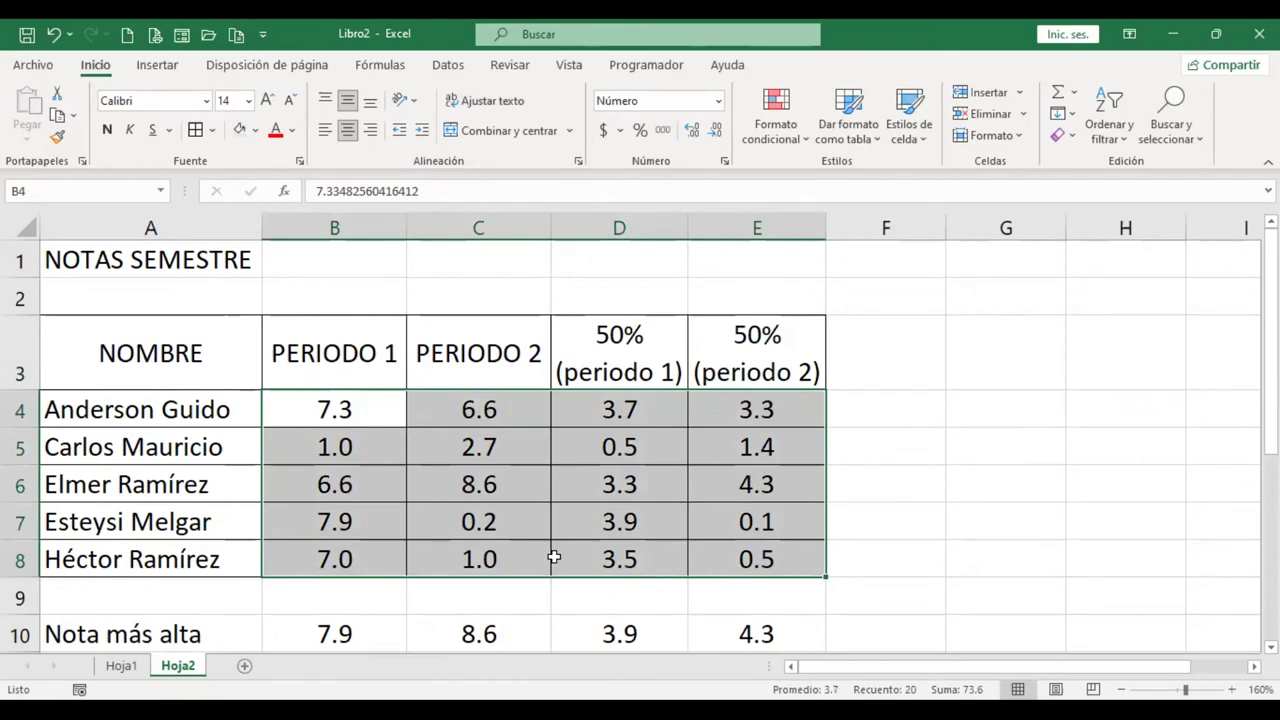
scroll(548, 550, down, 1)
click(400, 524)
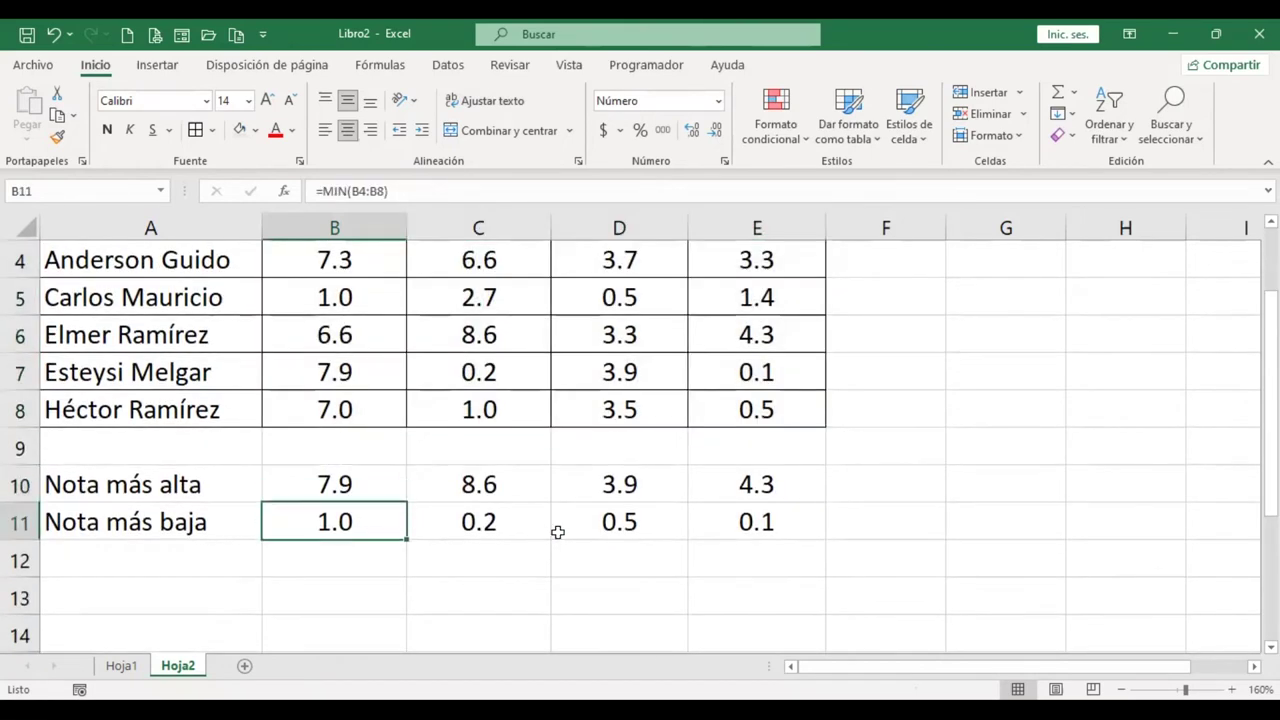
click(600, 525)
click(830, 515)
click(778, 508)
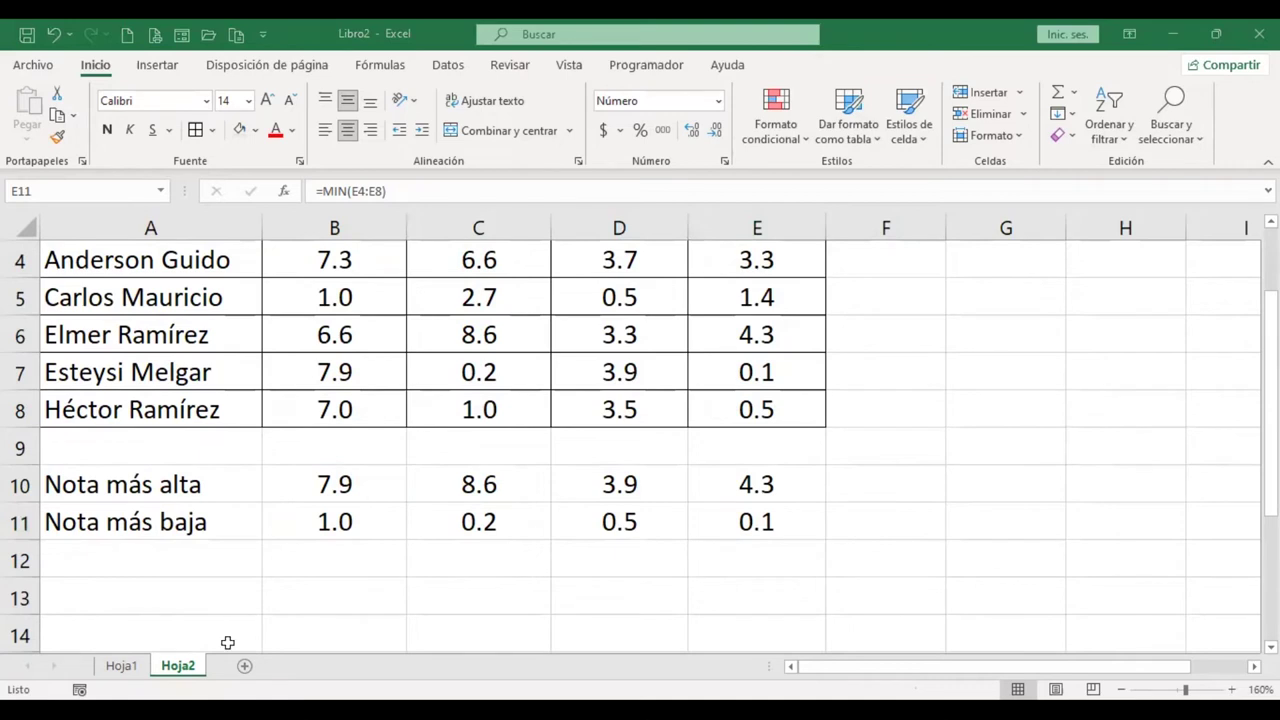
Step: Add a new blank sheet, Hoja3, after Hoja2 and select all its cells
click(243, 678)
click(244, 666)
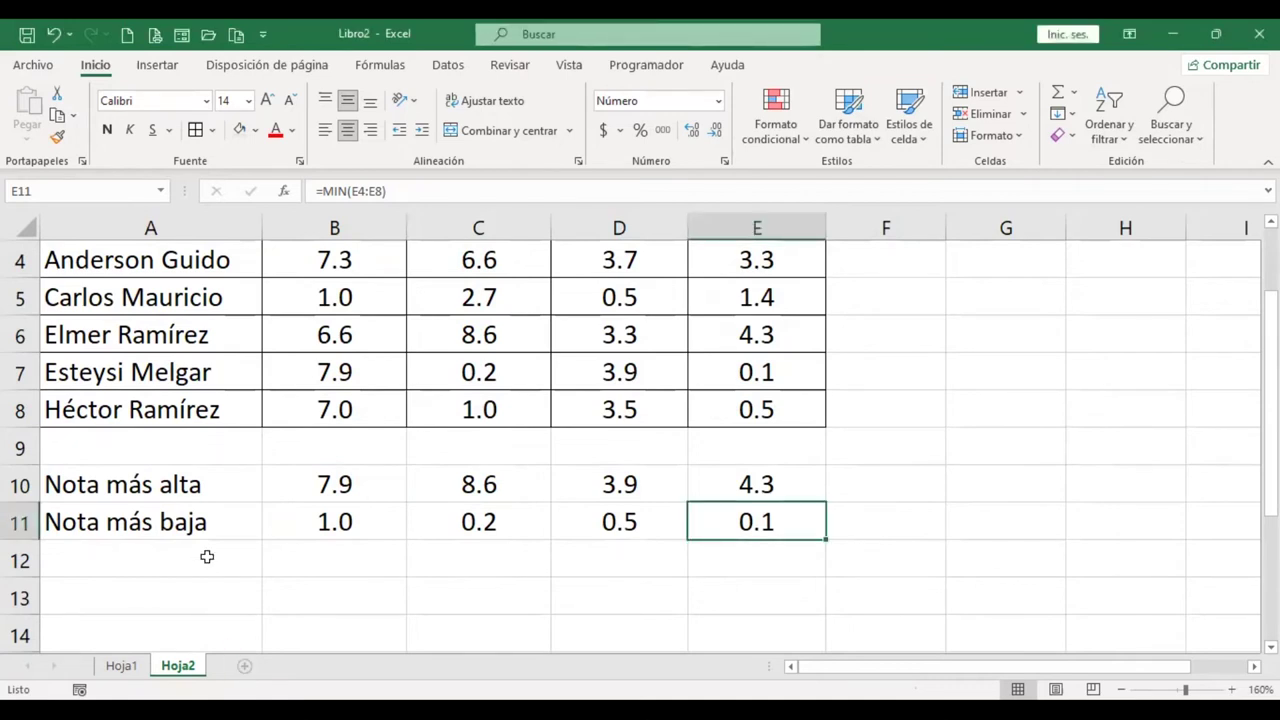
click(14, 221)
Step: Raise the whole sheet's font size to 16
click(266, 100)
click(266, 100)
click(266, 100)
scroll(540, 440, up, 1)
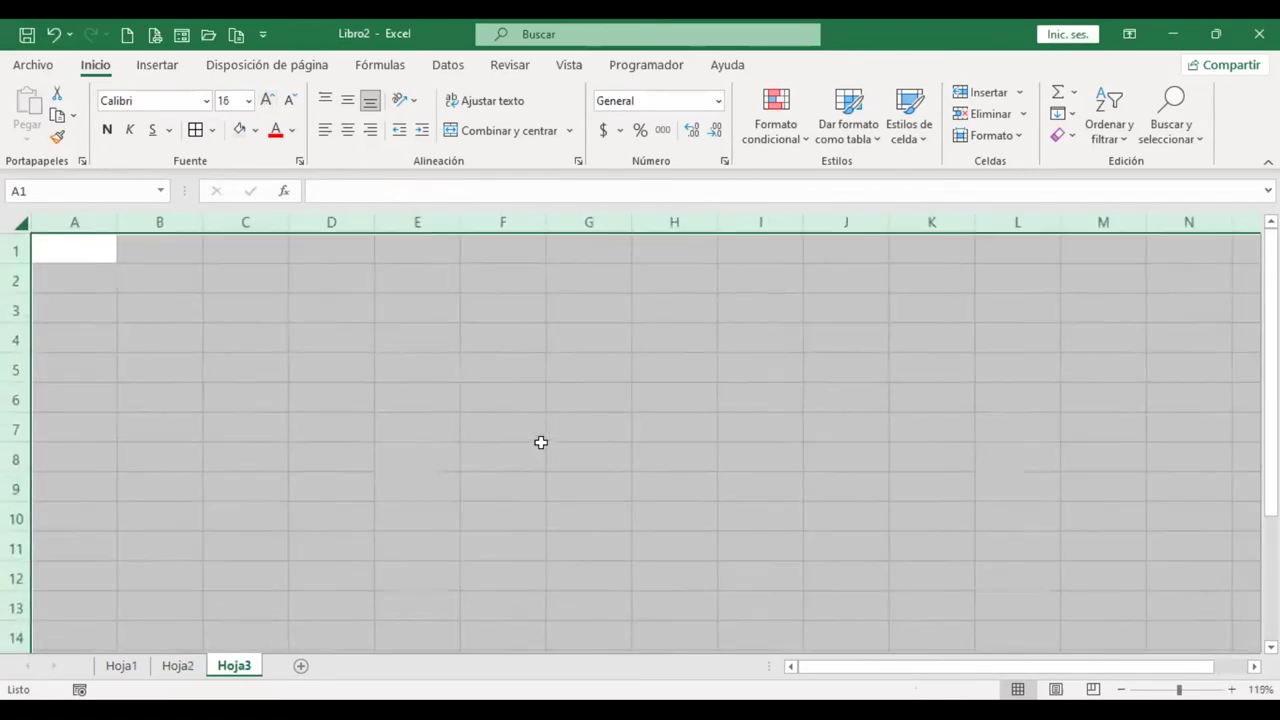
scroll(540, 440, up, 1)
scroll(475, 429, up, 1)
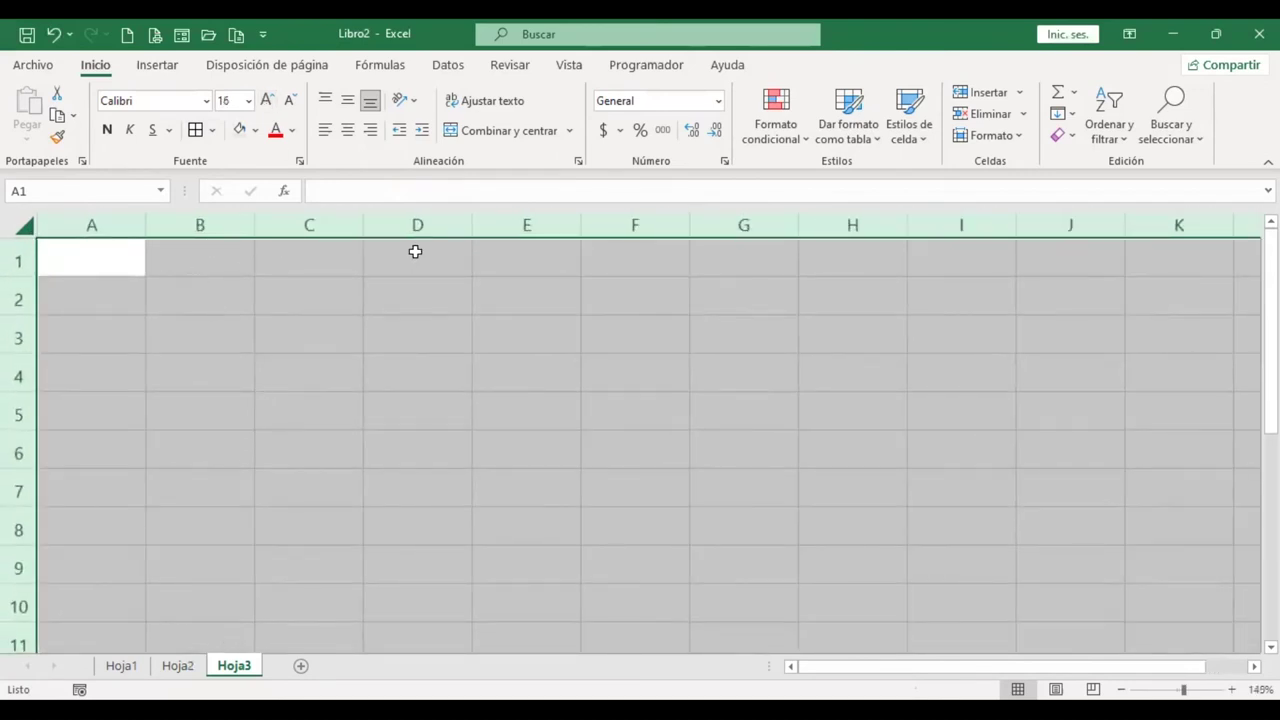
Step: Put 'Descuento' in D1 and 'Recargo' in E1, and autofit column D
click(414, 252)
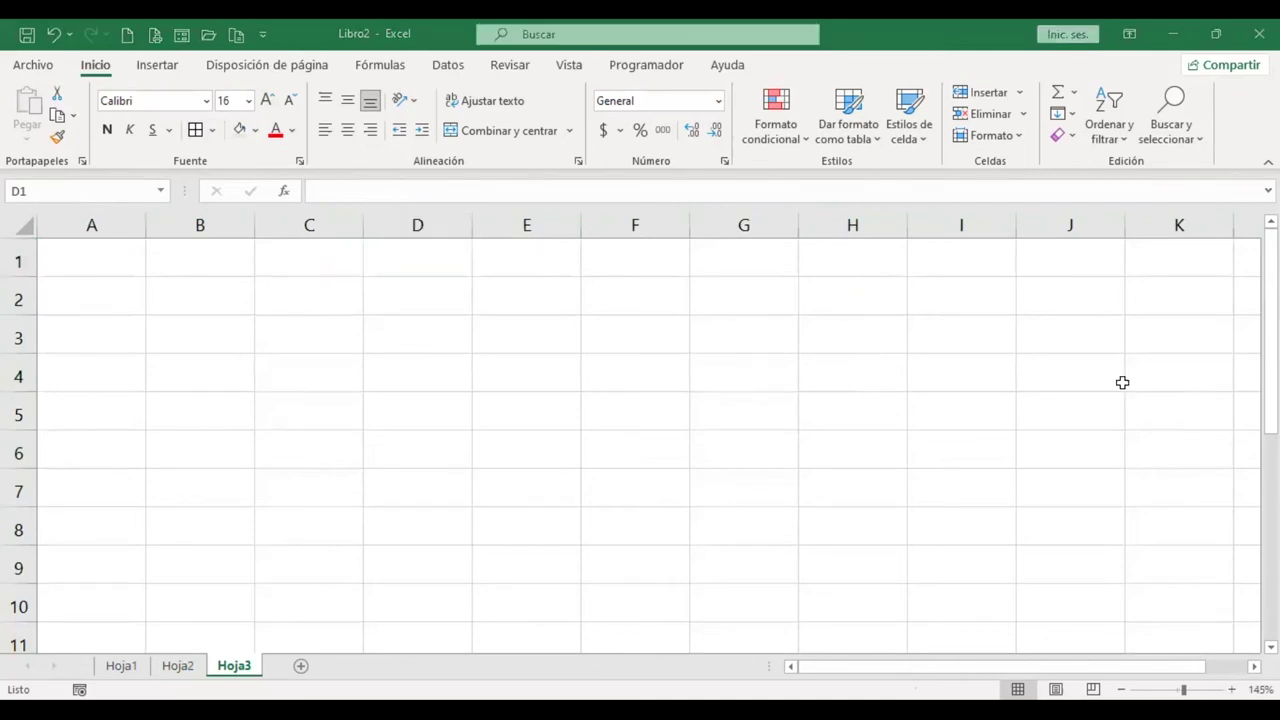
text(Descuento)
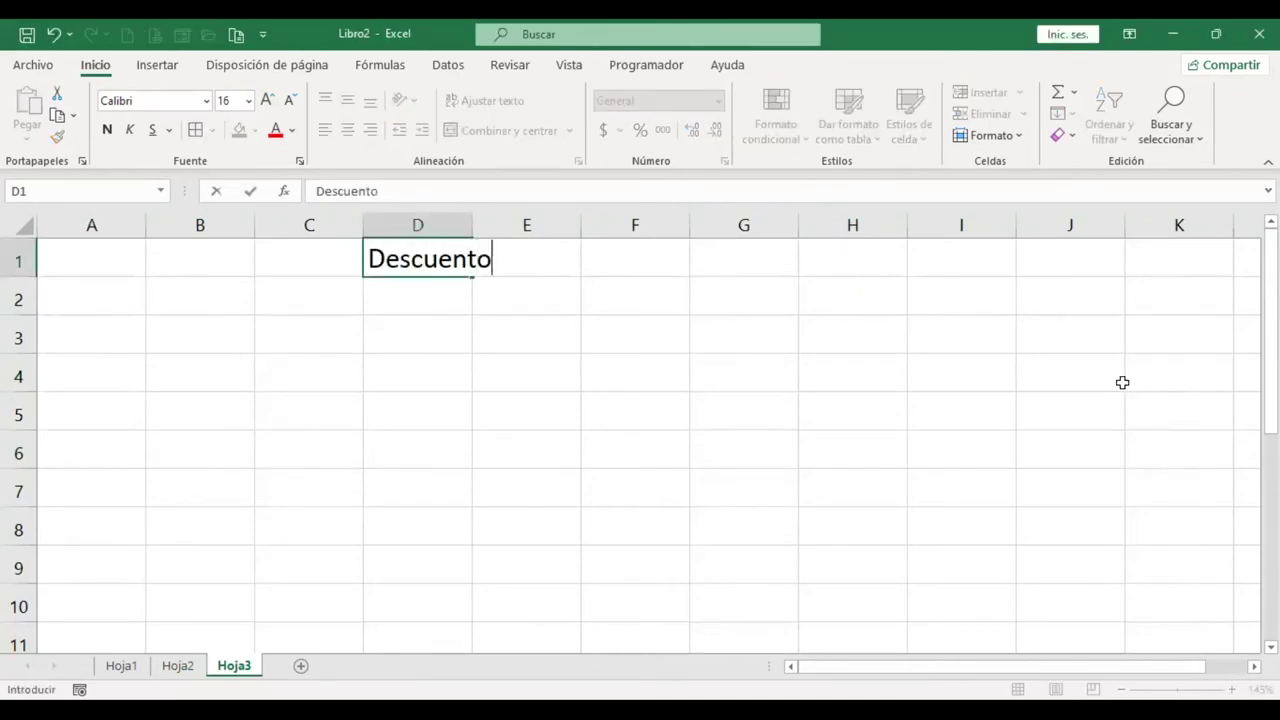
key(Return)
key(Up)
key(Right)
text(Recargo)
key(Return)
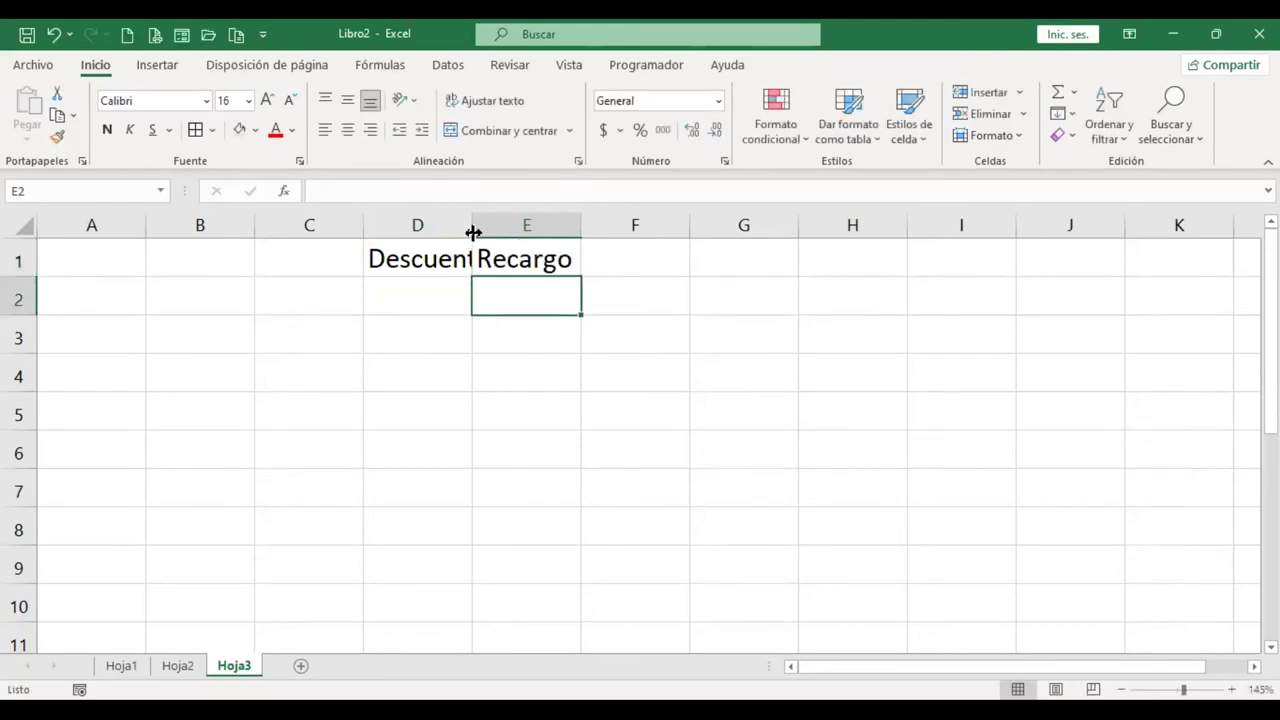
double_click(473, 232)
Step: Enter 10% in D2 and 20% in E2
click(458, 292)
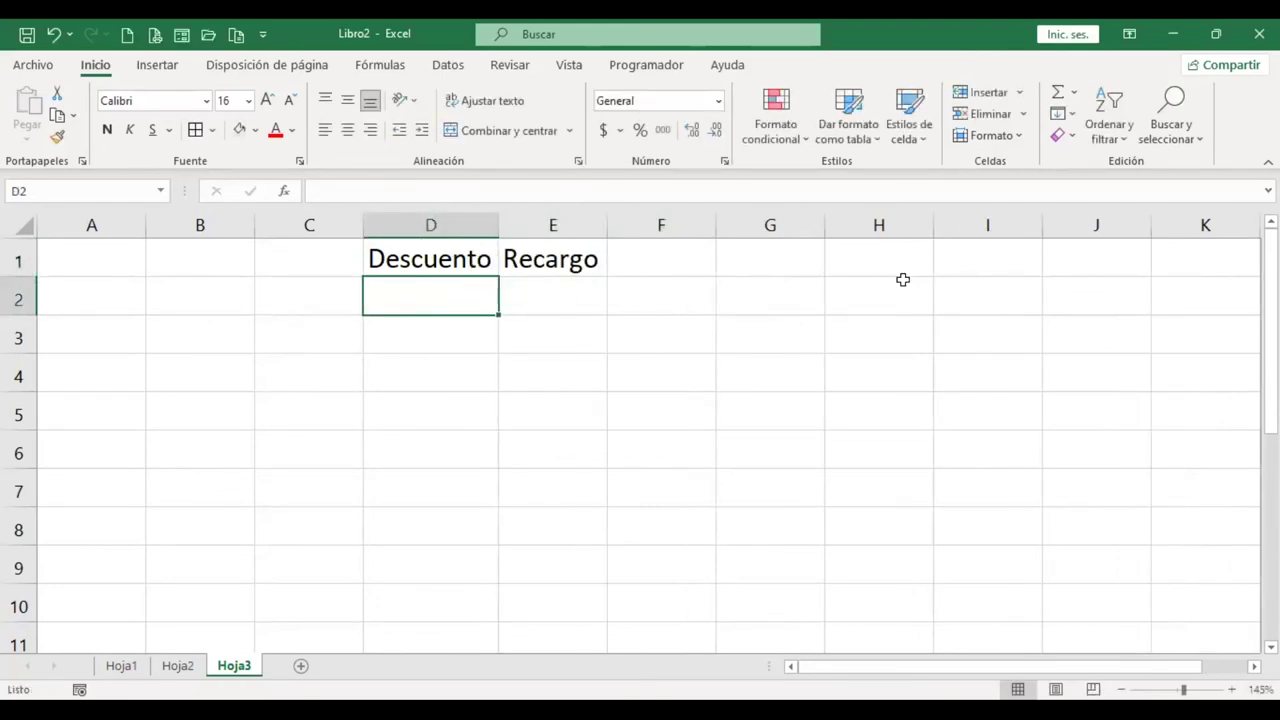
text(10%)
key(Return)
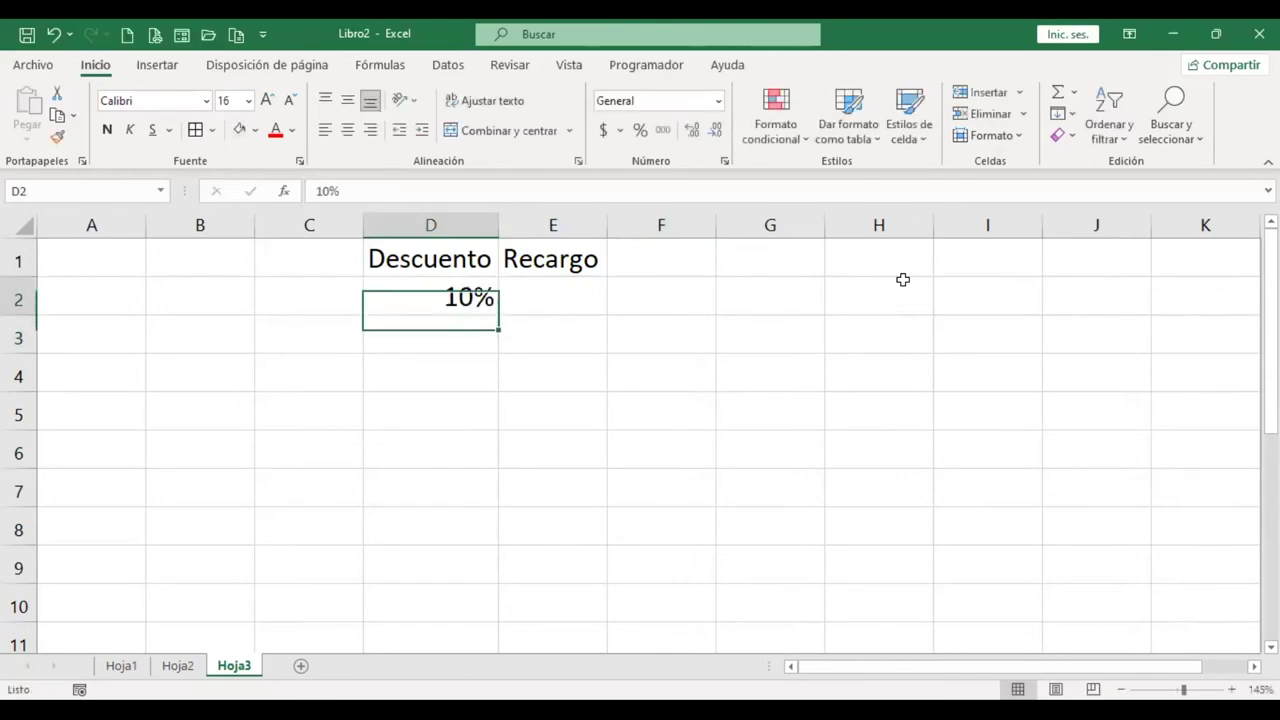
key(Up)
key(Right)
text(20%)
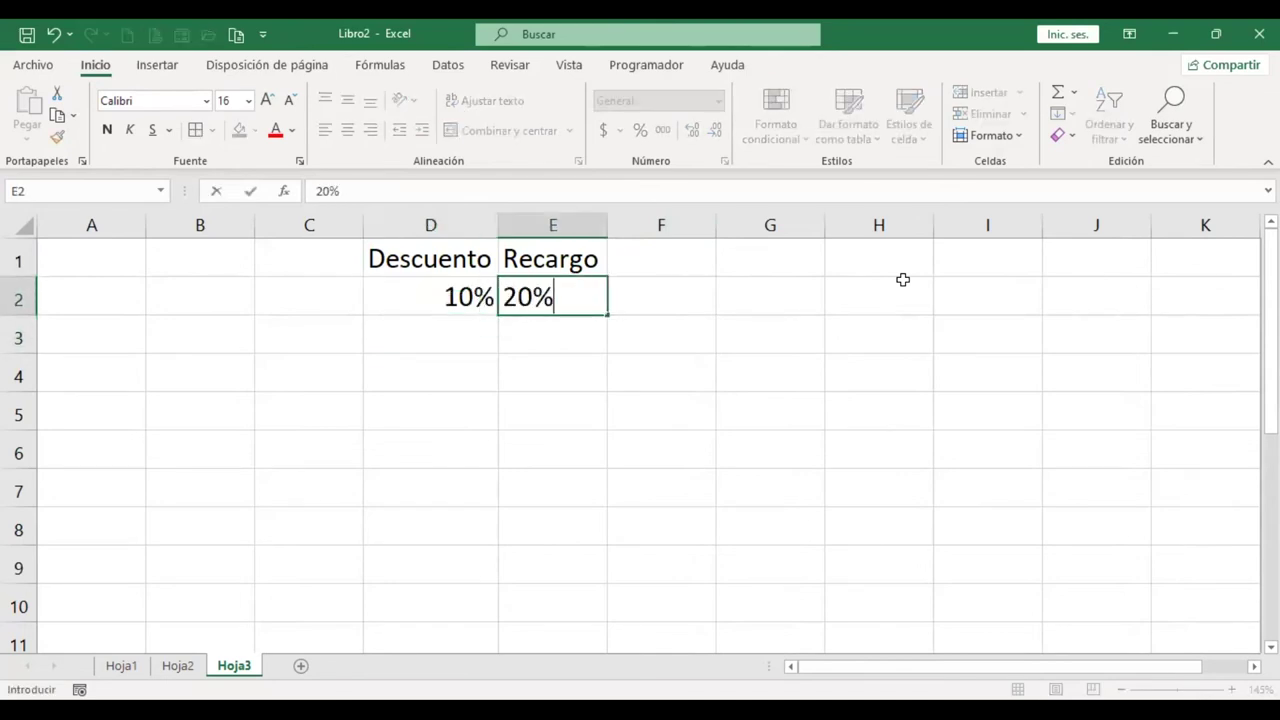
key(Return)
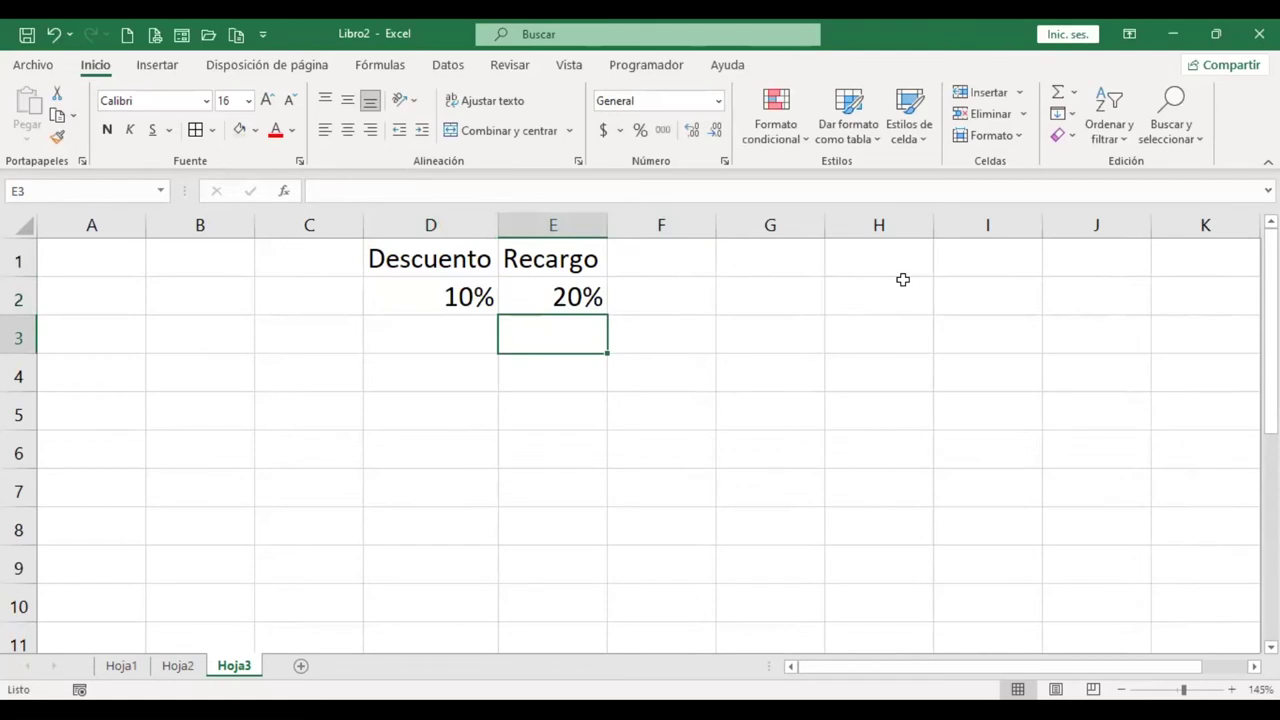
key(alt)
Step: Type the product-name heading in A4 and correct 'prodcuto' to 'producto'
key(Escape)
key(Home)
key(Down)
text(No)
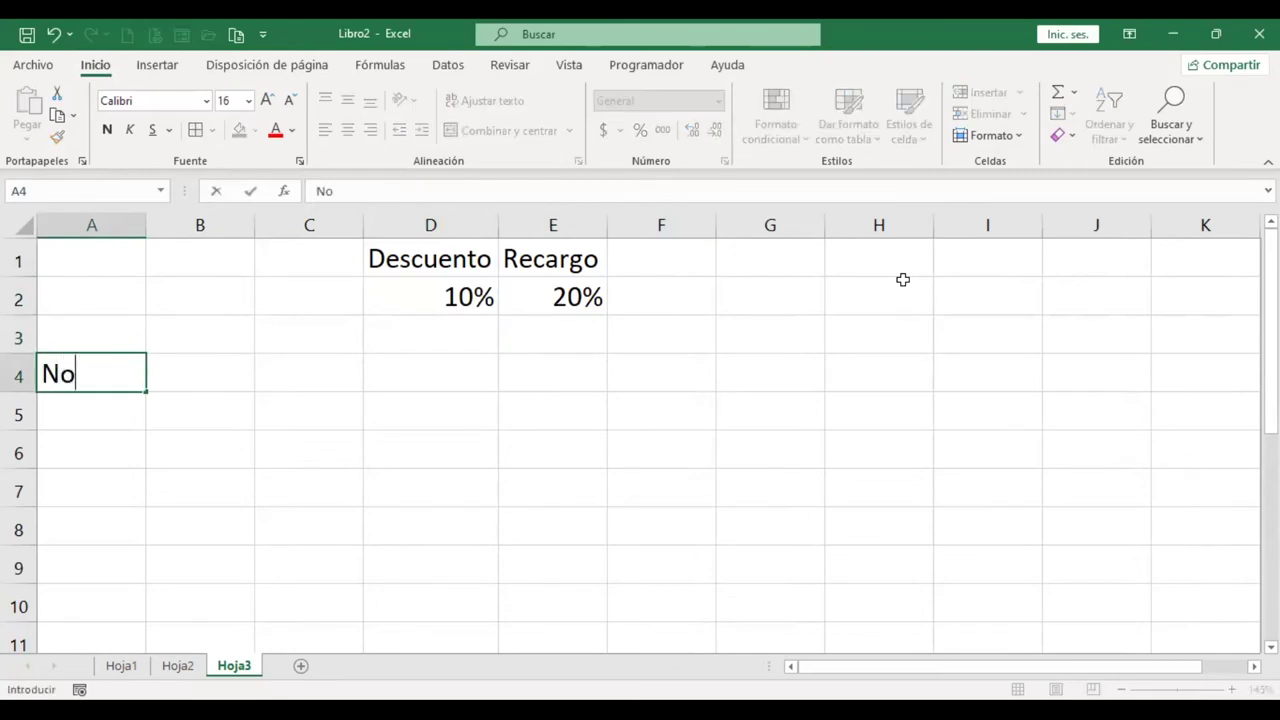
text(mbr del pro)
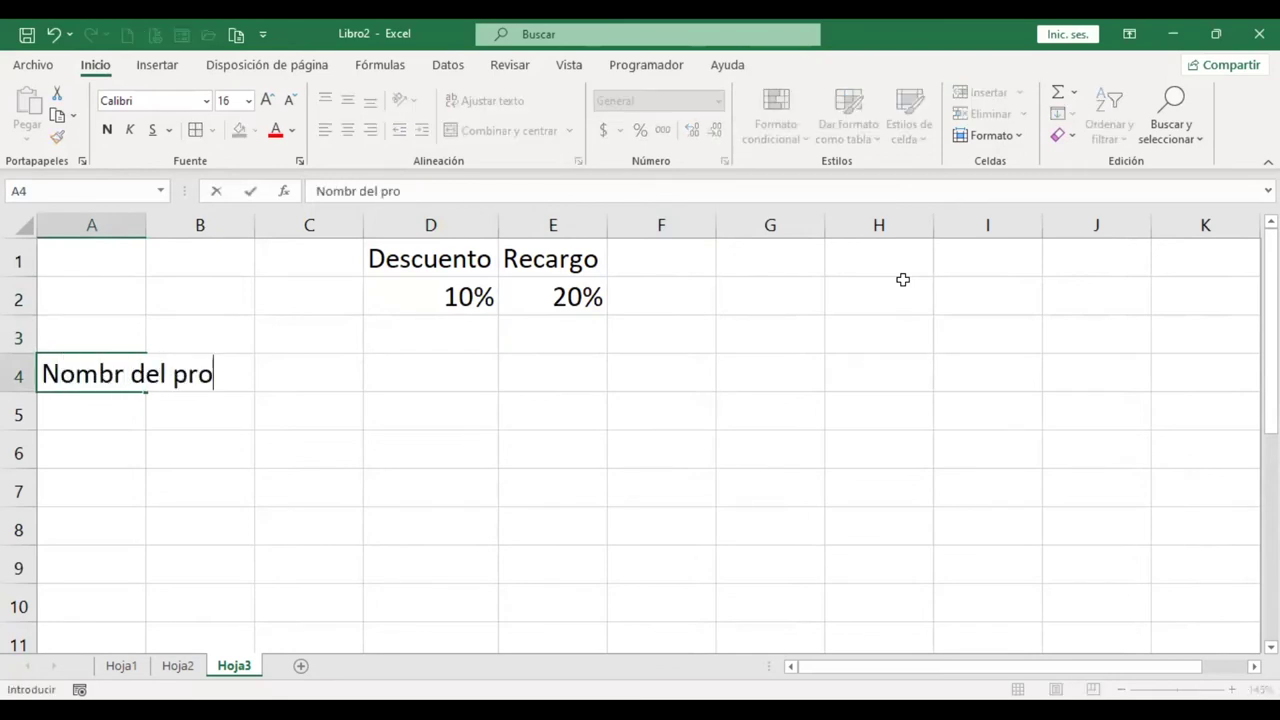
text(dcuto)
key(Return)
key(Up)
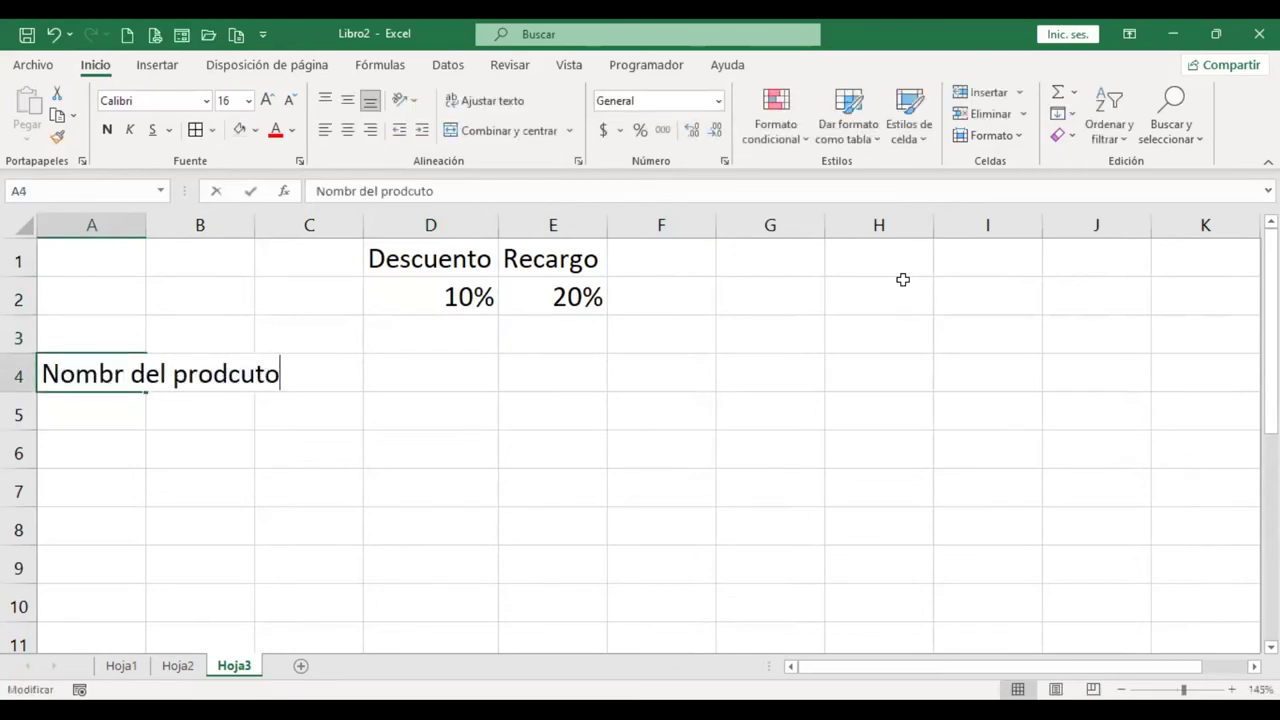
key(F2)
key(BackSpace)
key(BackSpace)
key(BackSpace)
key(BackSpace)
text(ucto)
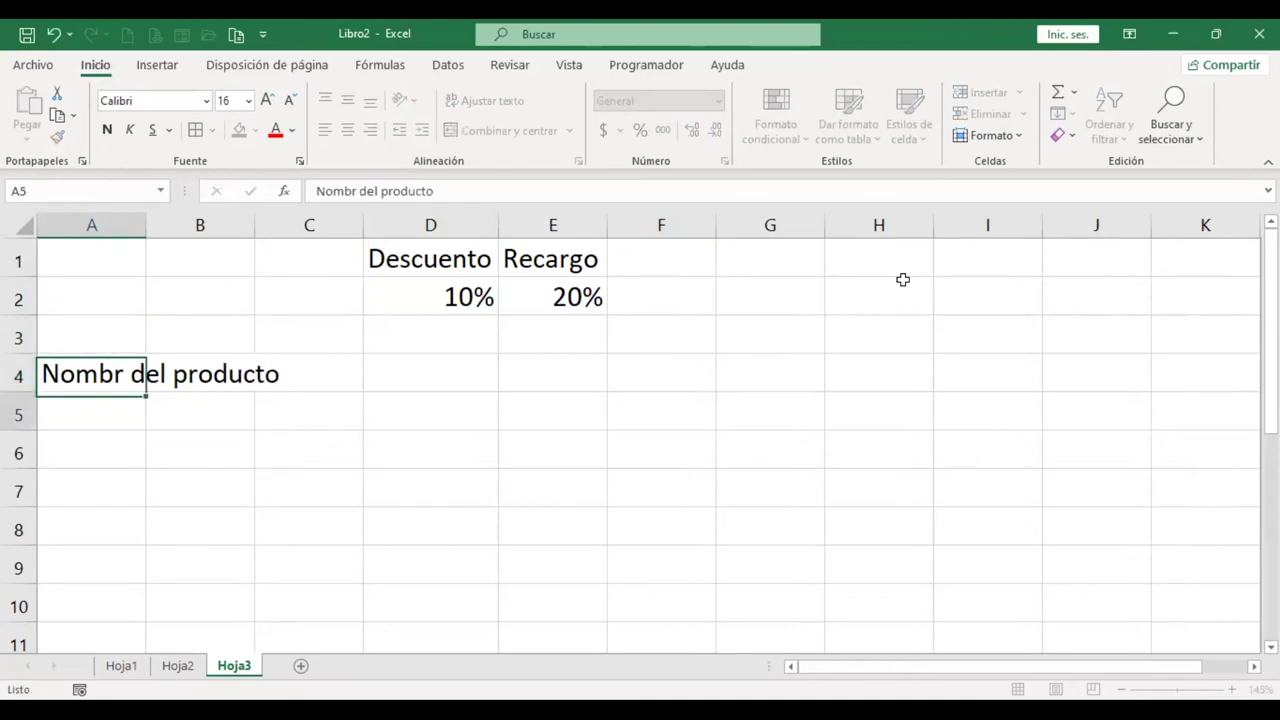
key(Return)
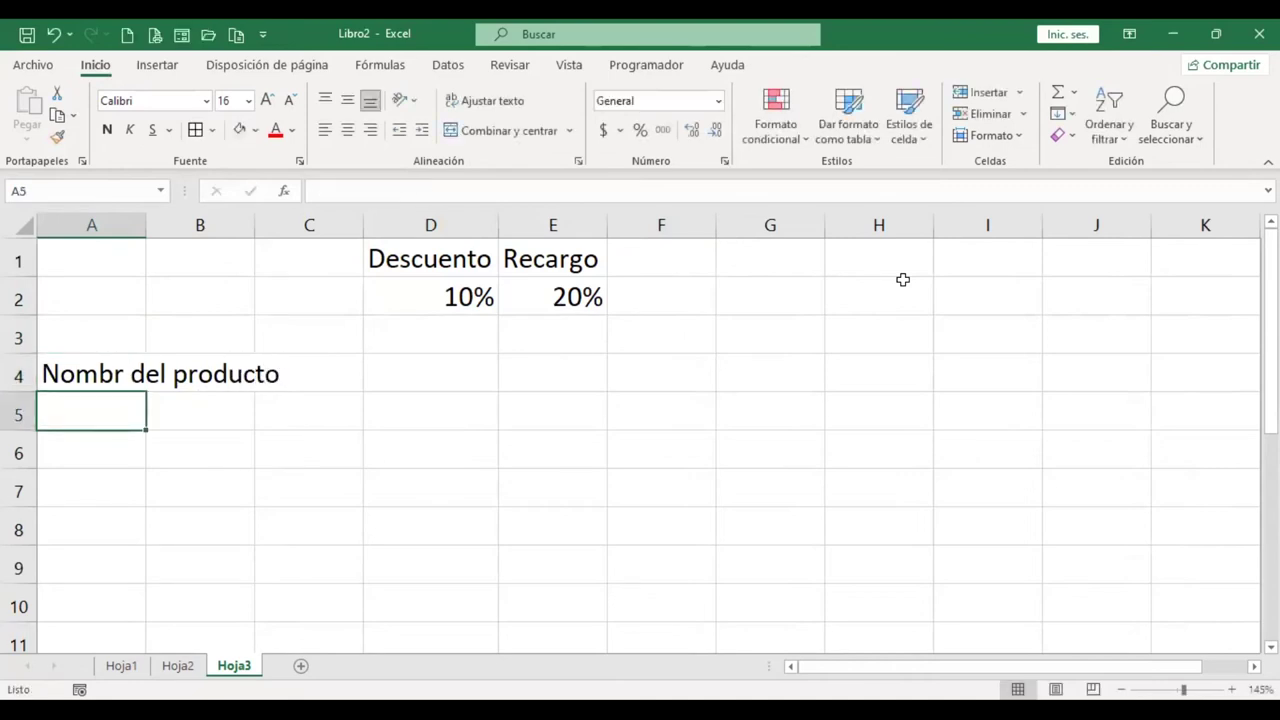
Step: Fix 'Nombr' so A4 reads 'Nombre del producto'
key(Up)
key(F2)
key(Home)
key(Right)
key(Right)
key(Right)
key(Right)
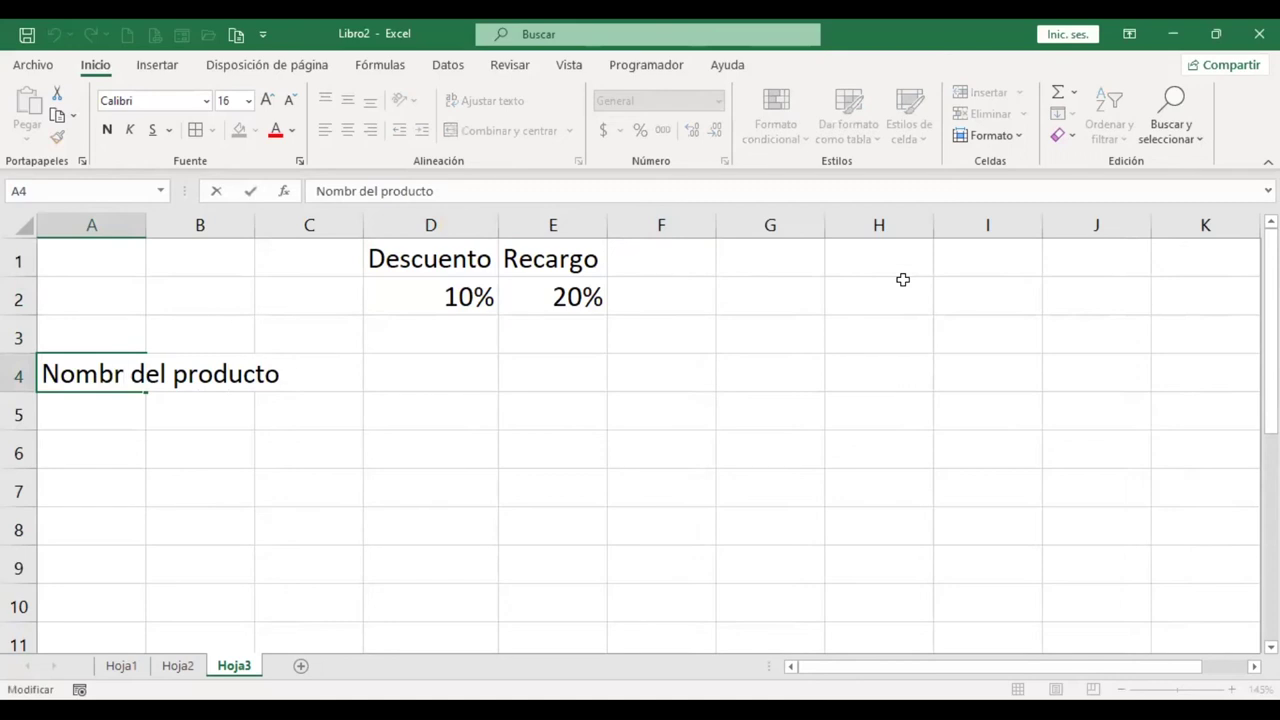
key(Tab)
key(Left)
key(F2)
key(Left)
key(Left)
key(Left)
key(Left)
key(Left)
key(Left)
text(e)
key(Return)
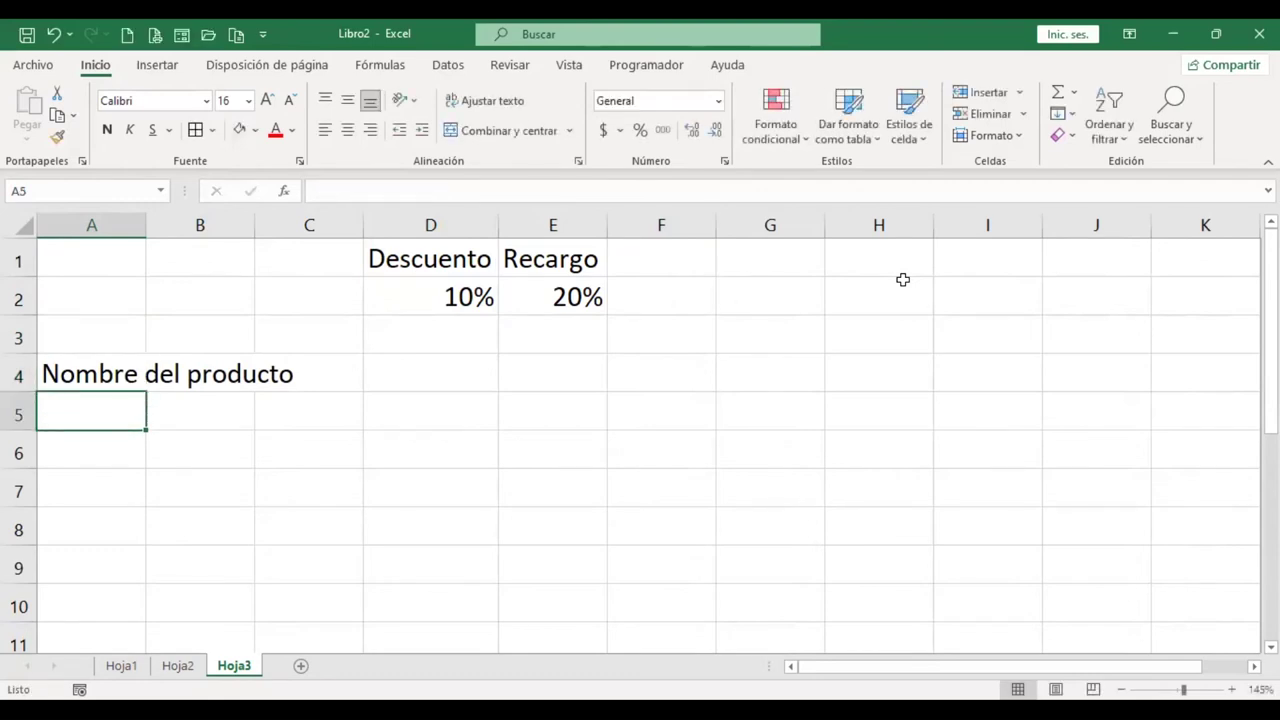
Step: Enter 'Producto 1' in A5, copy it to A6 and edit it to 'Producto 2'
text(Producto 1)
key(Return)
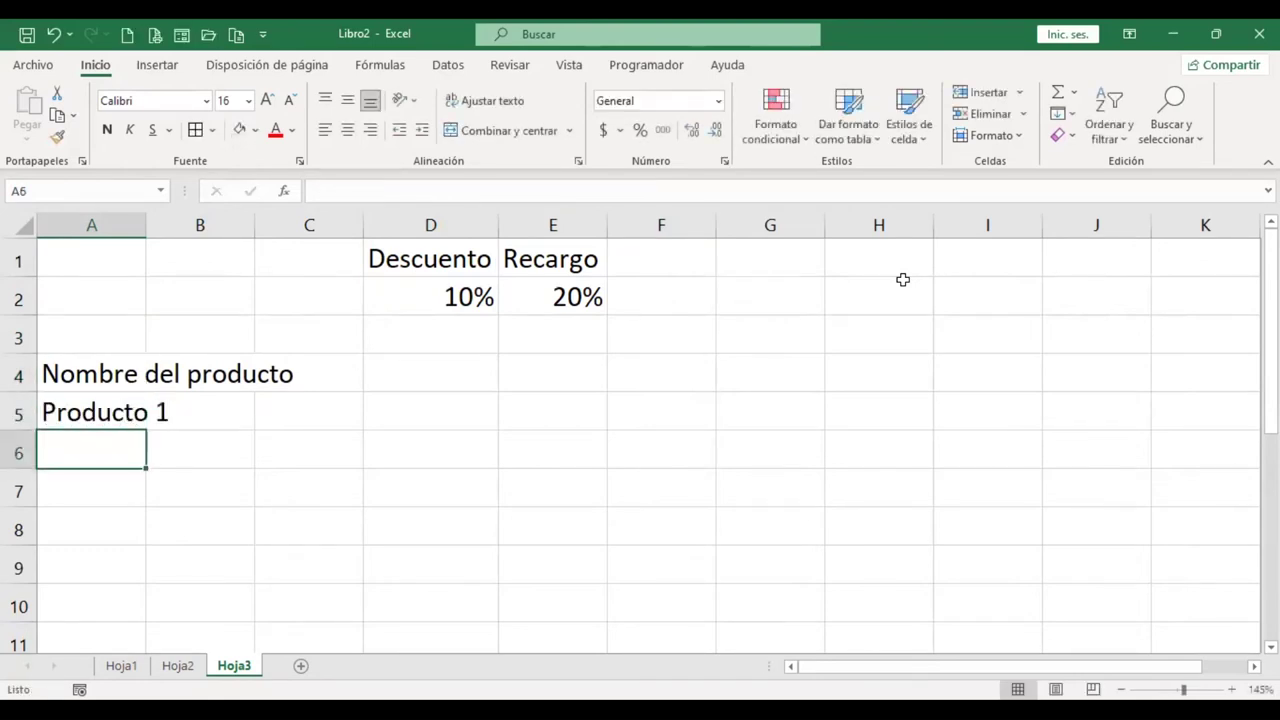
key(Up)
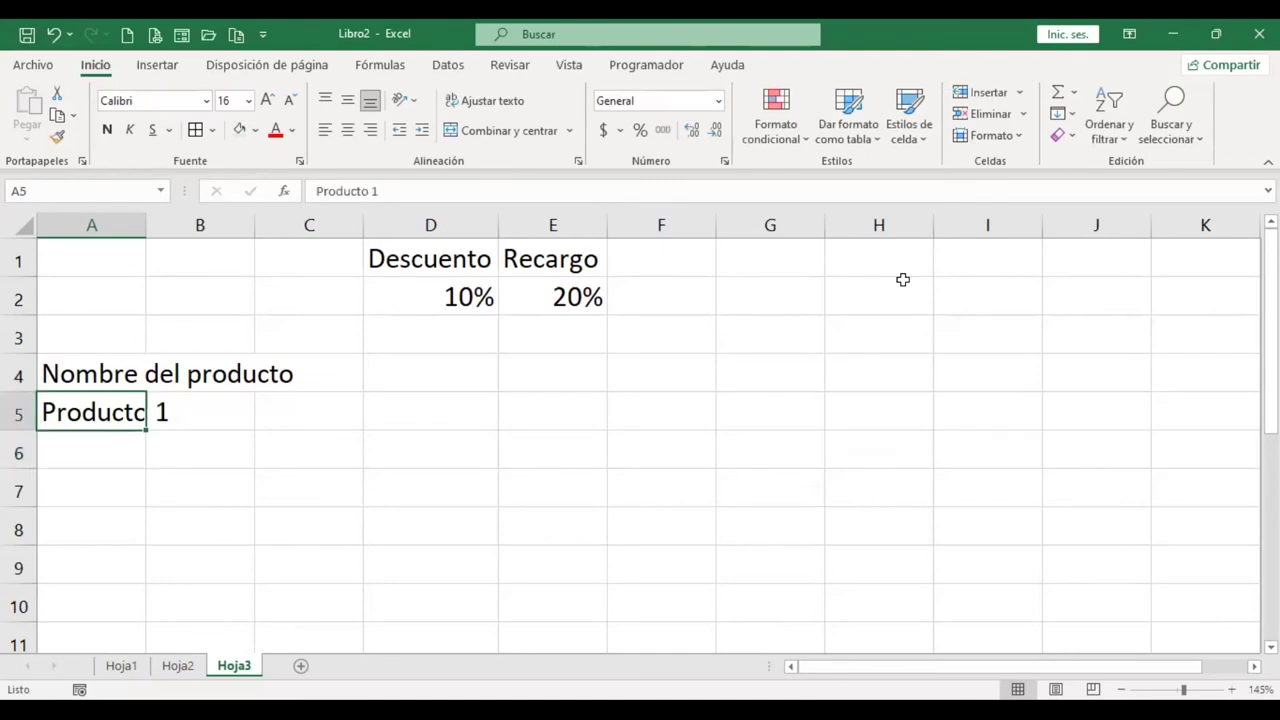
key(ctrl+c)
key(Down)
key(Return)
key(F2)
key(BackSpace)
text(2)
key(Return)
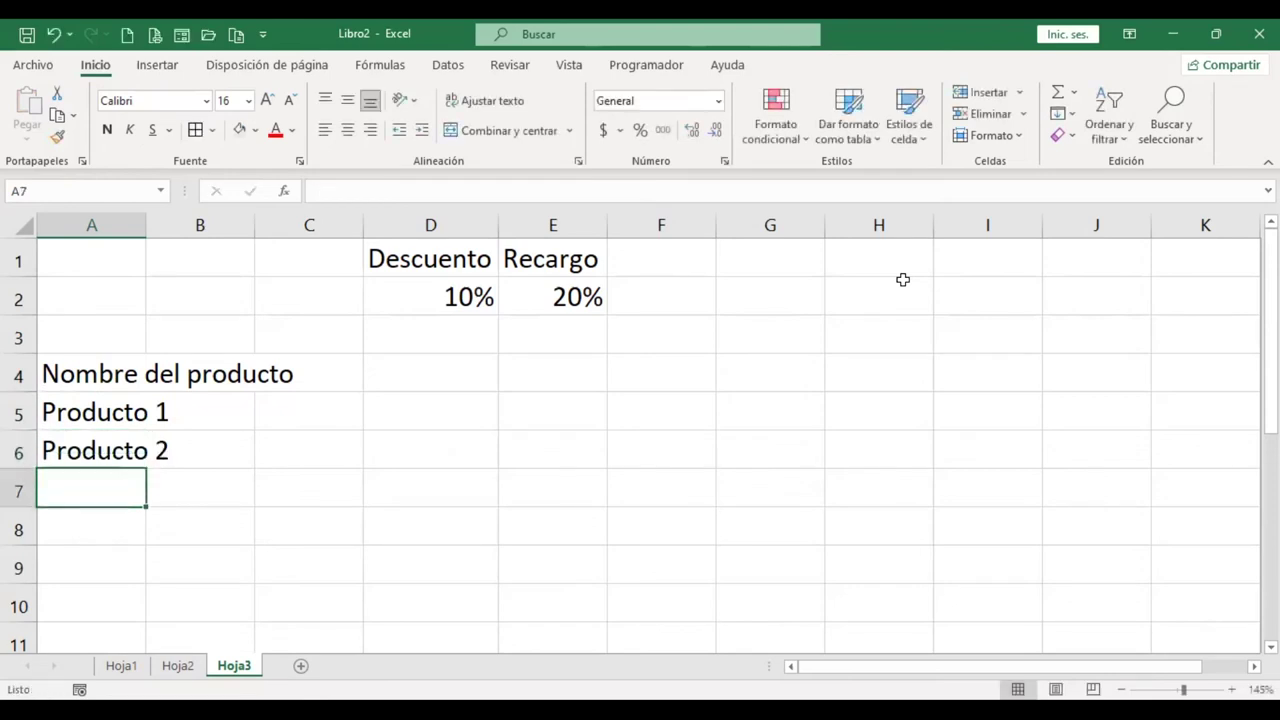
key(Up)
key(Up)
key(shift+Down)
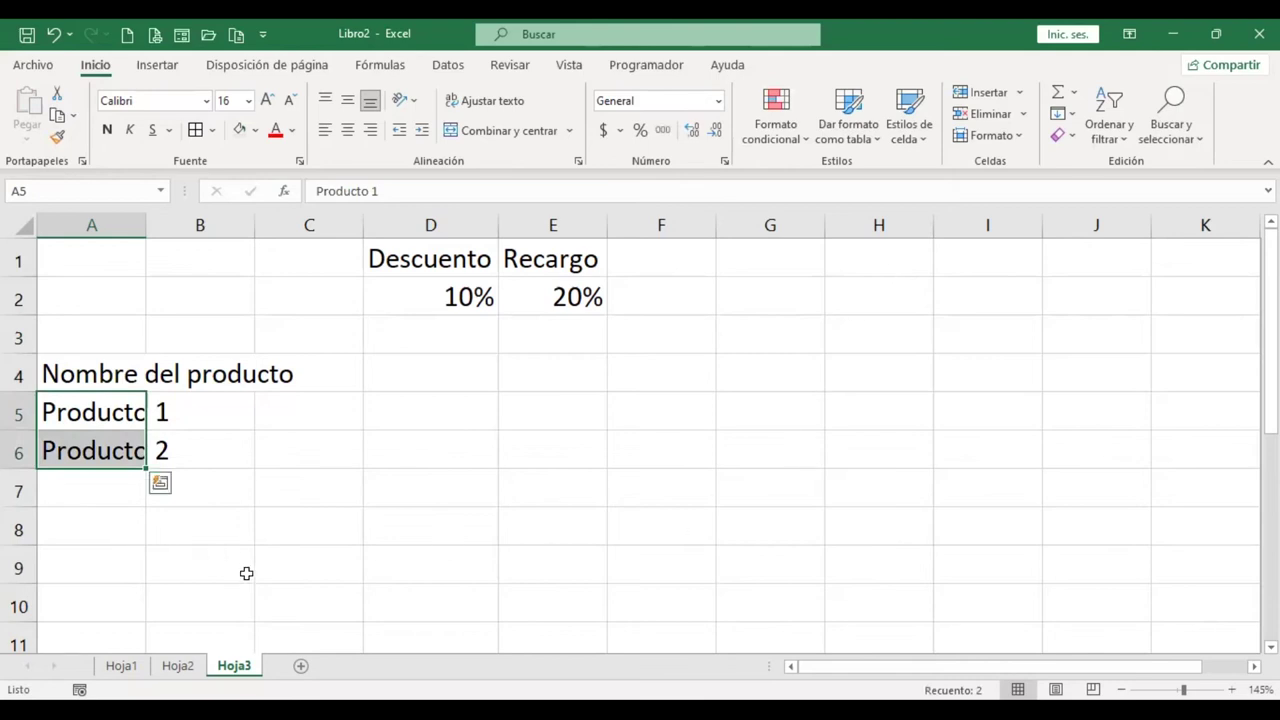
Step: Autofit column A and fill the product series from A5:A6 down to 'Producto 5' in A9
click(318, 497)
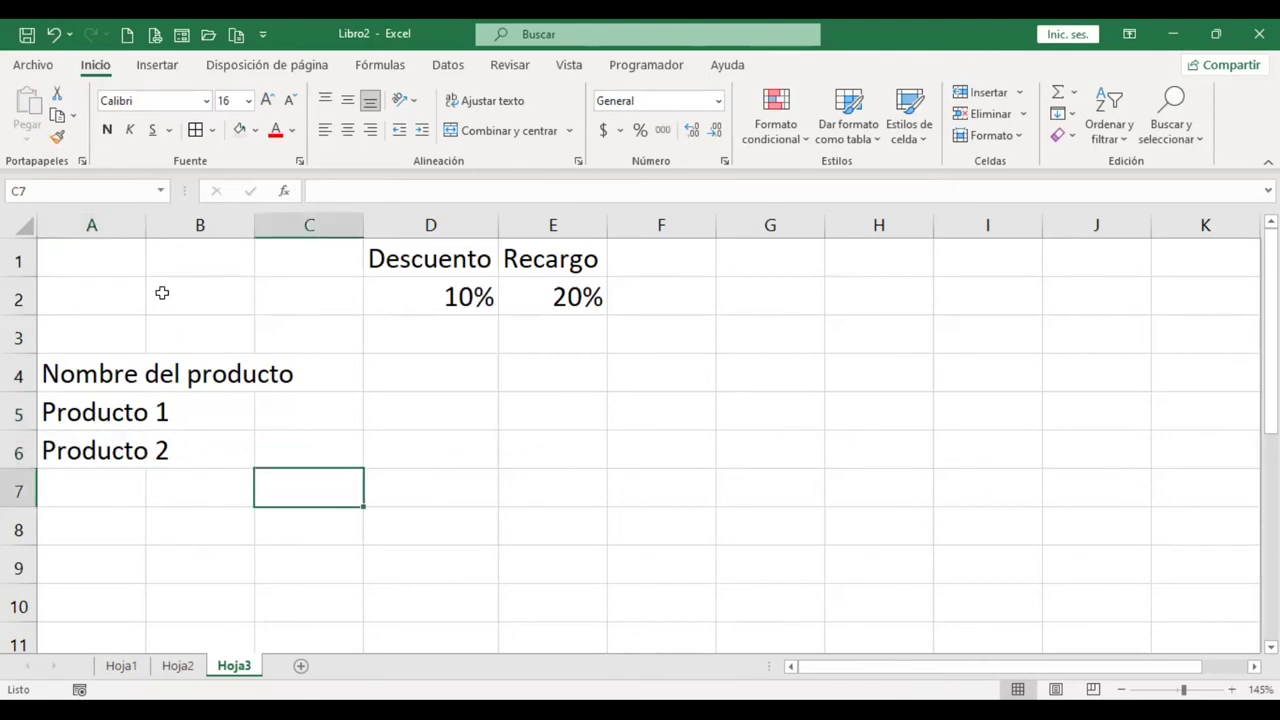
double_click(145, 231)
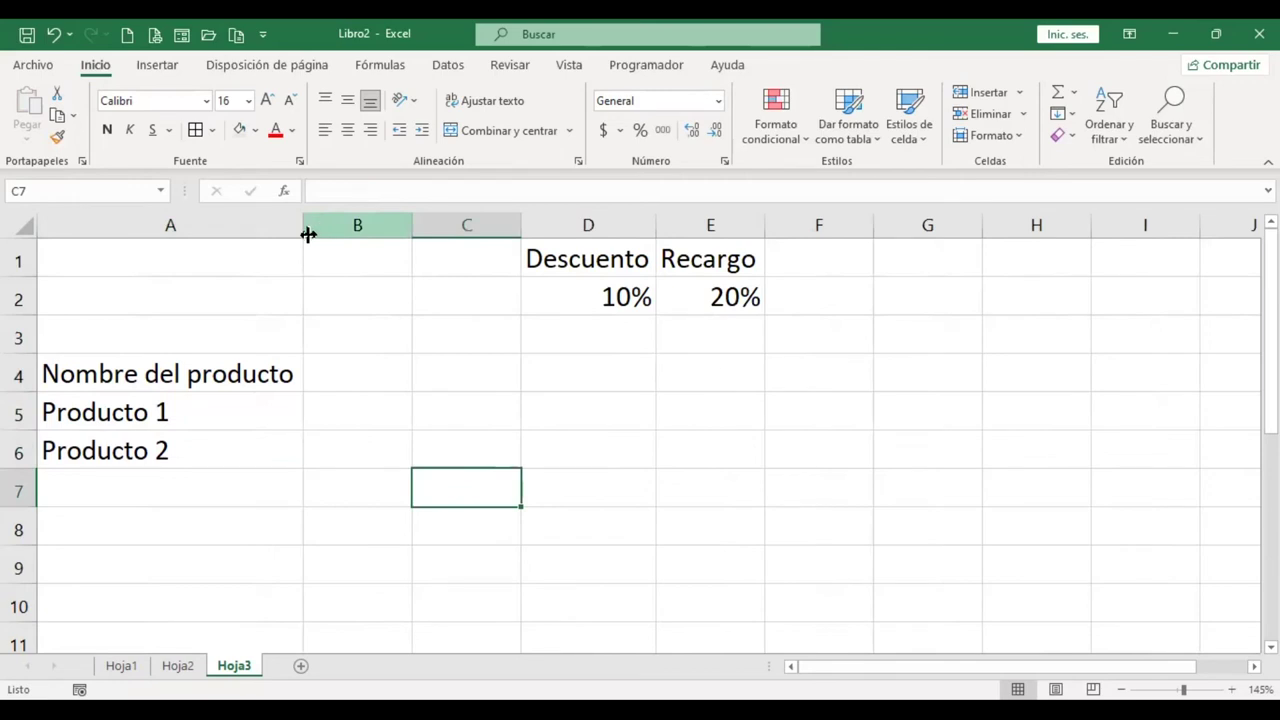
drag(208, 410, 207, 449)
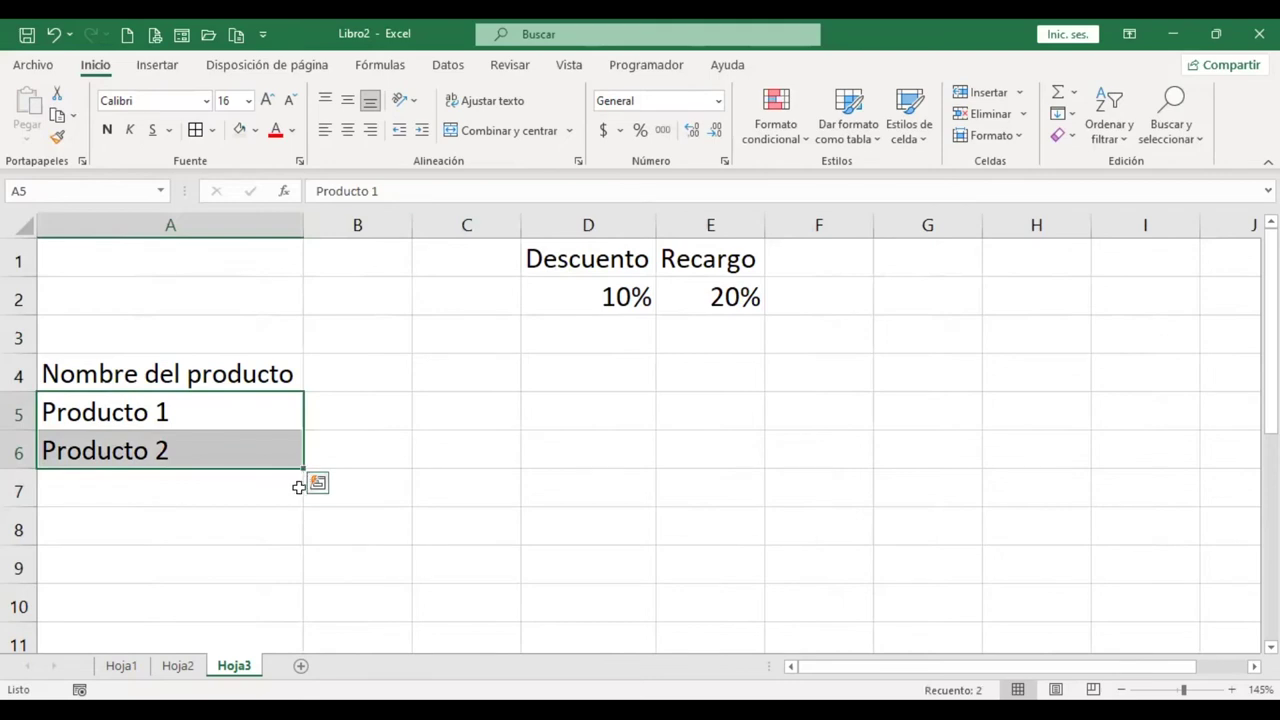
drag(301, 469, 303, 527)
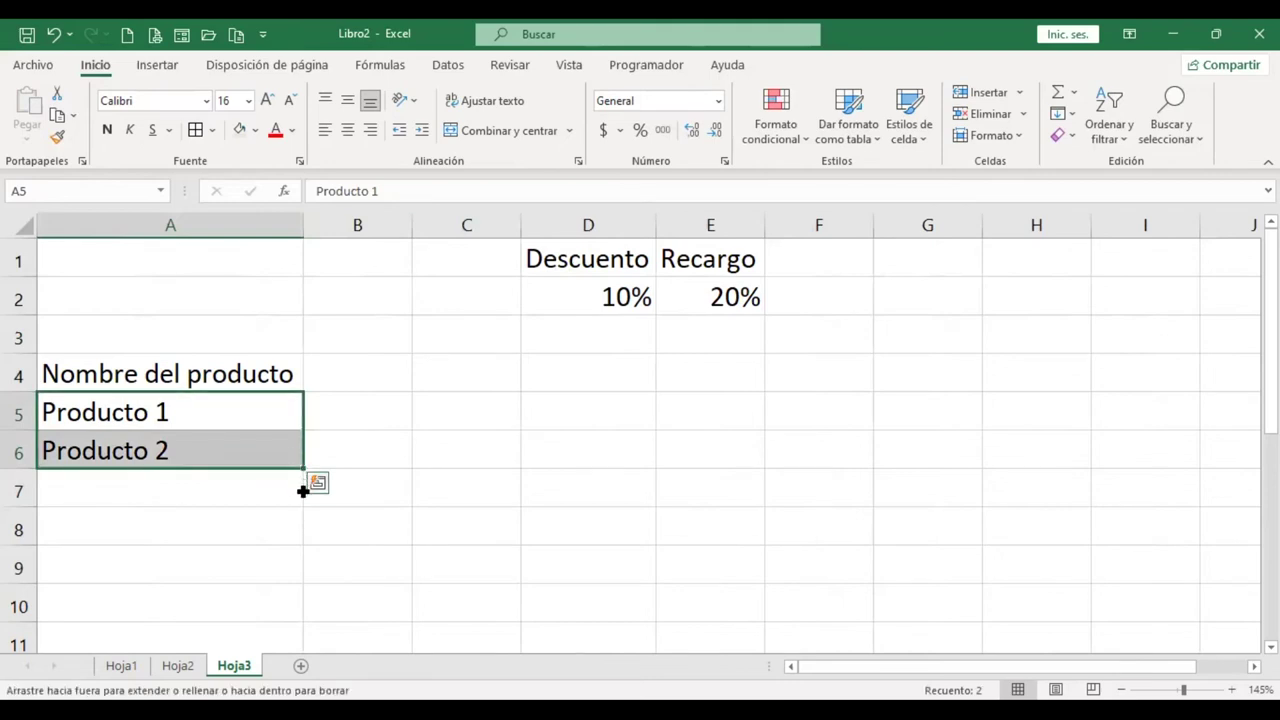
drag(303, 527, 303, 575)
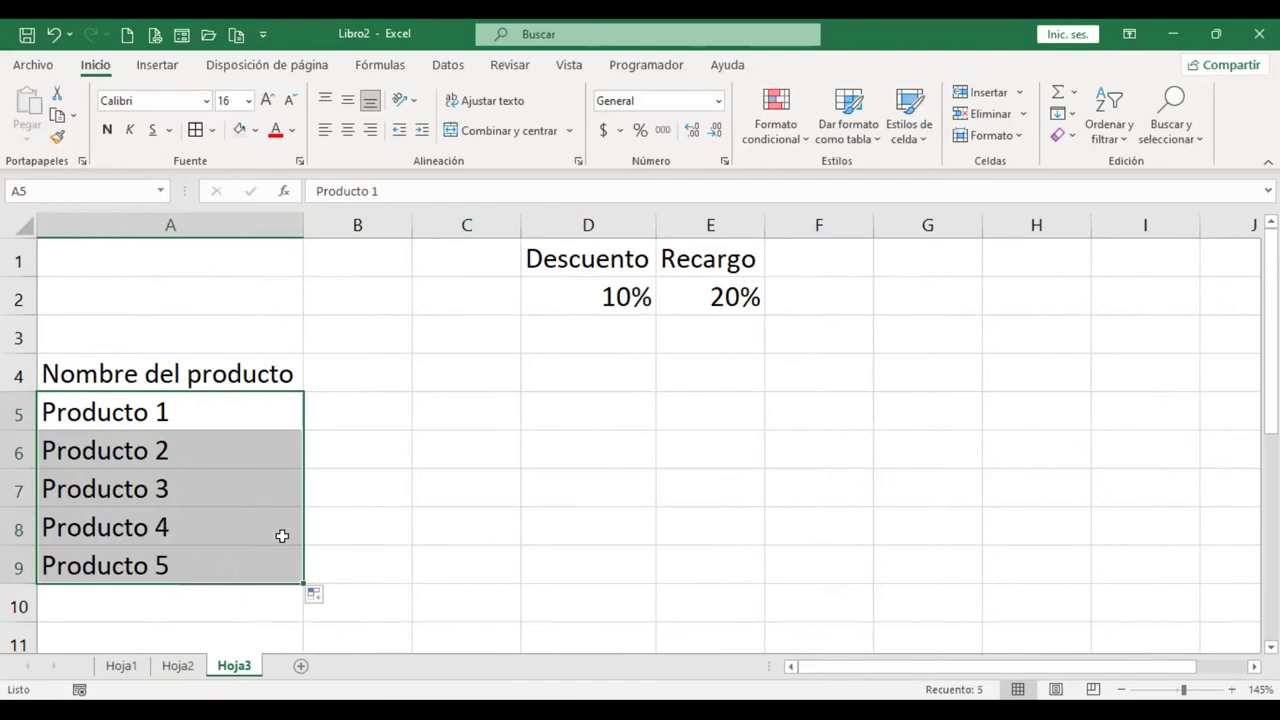
click(365, 372)
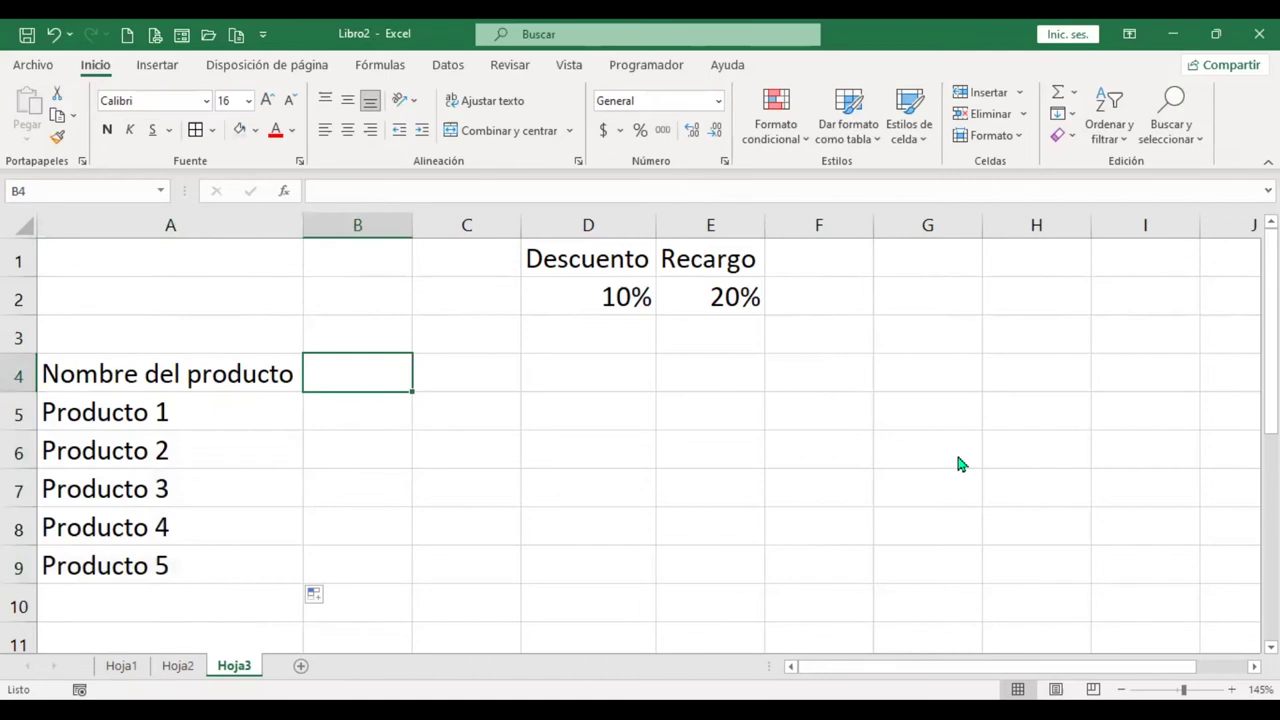
Step: Enter Cantidad and Precio unitario in B4:C4, fit and wrap them, and centre A4:C4
text(Cantidad)
key(Tab)
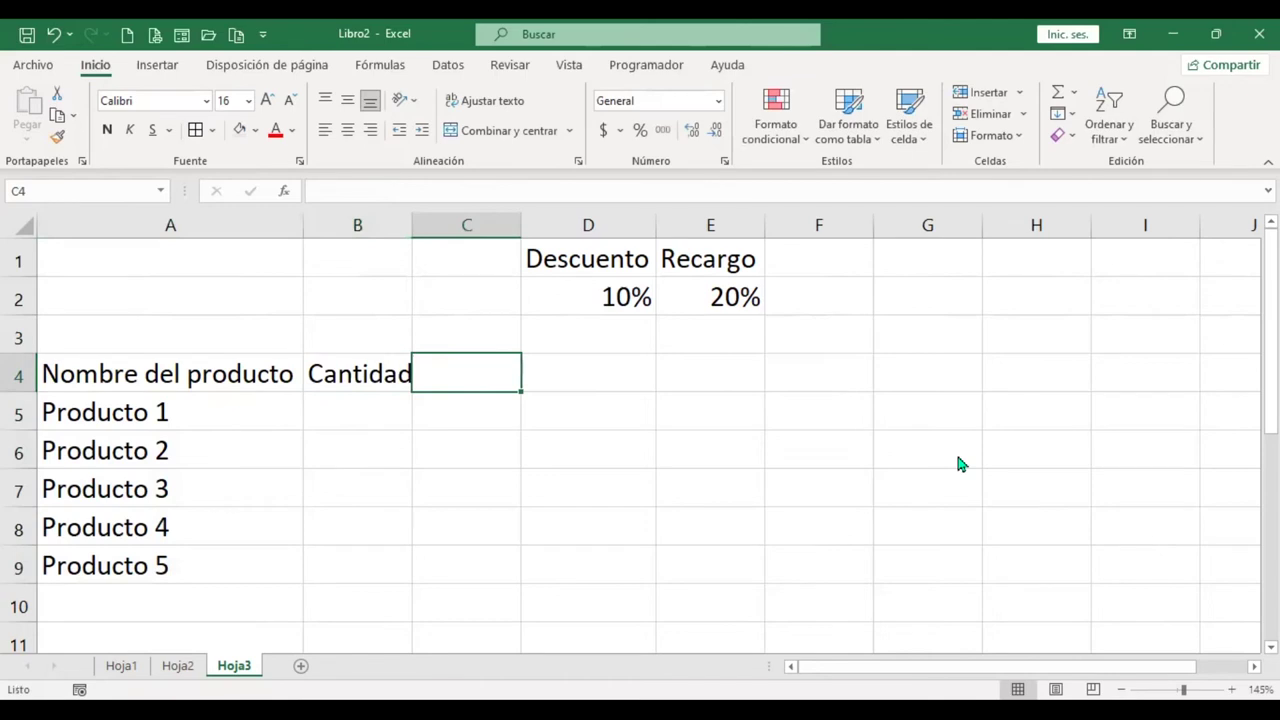
text(Precio unitario)
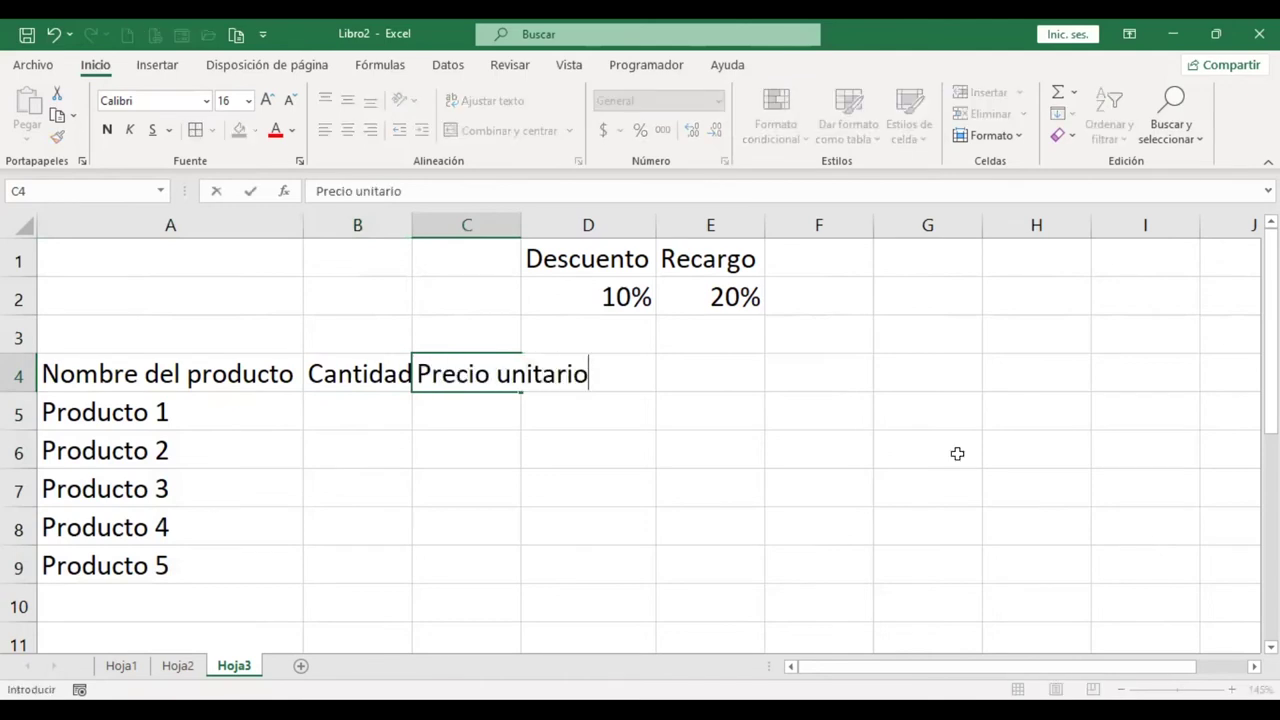
key(Return)
key(Up)
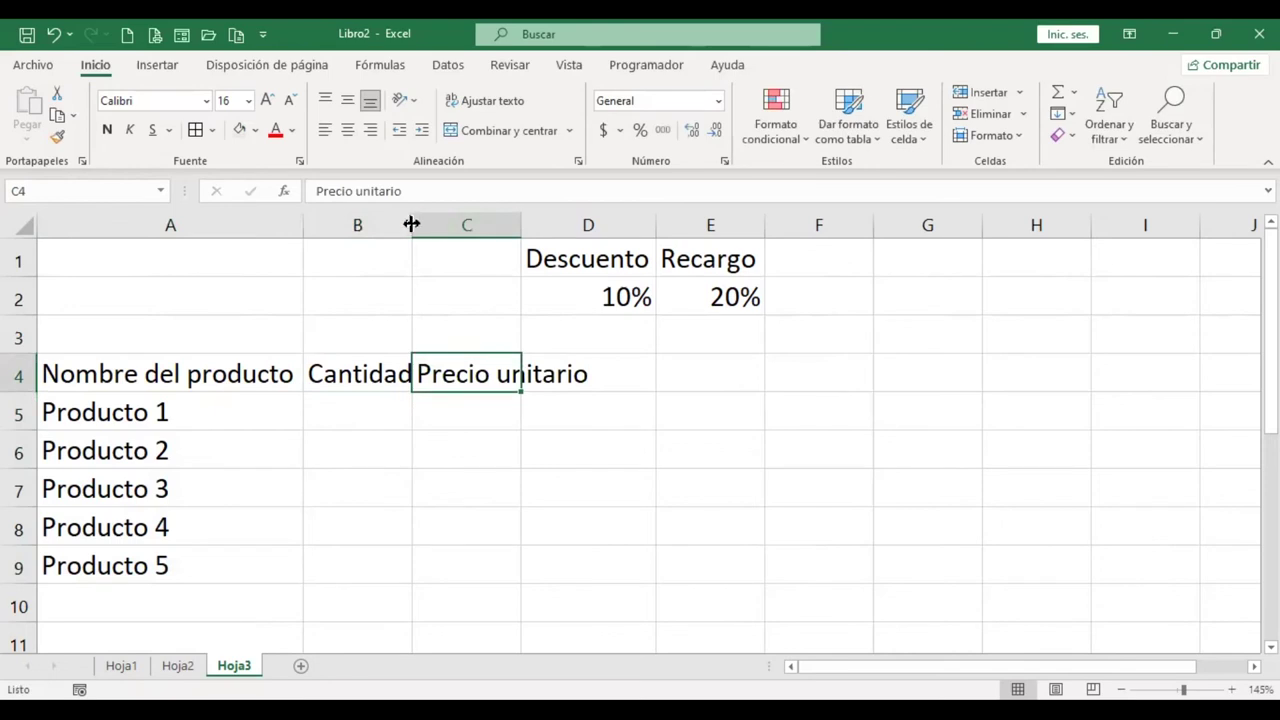
double_click(413, 224)
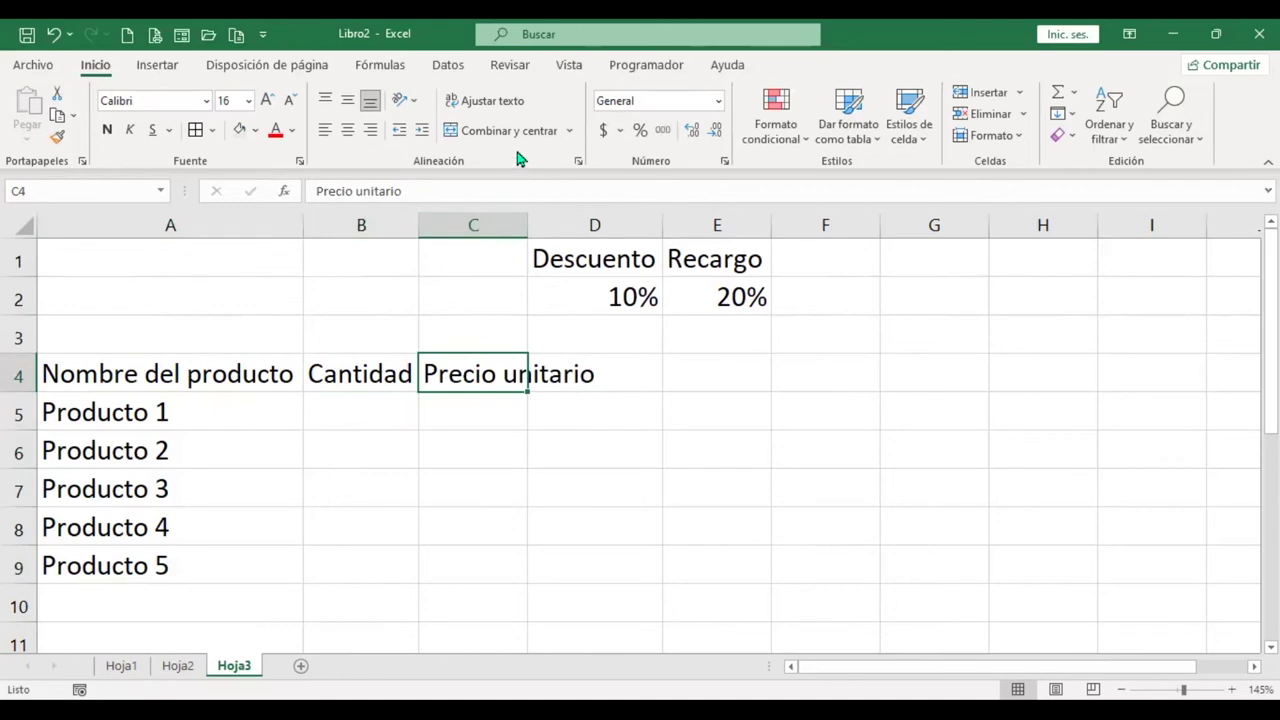
click(516, 104)
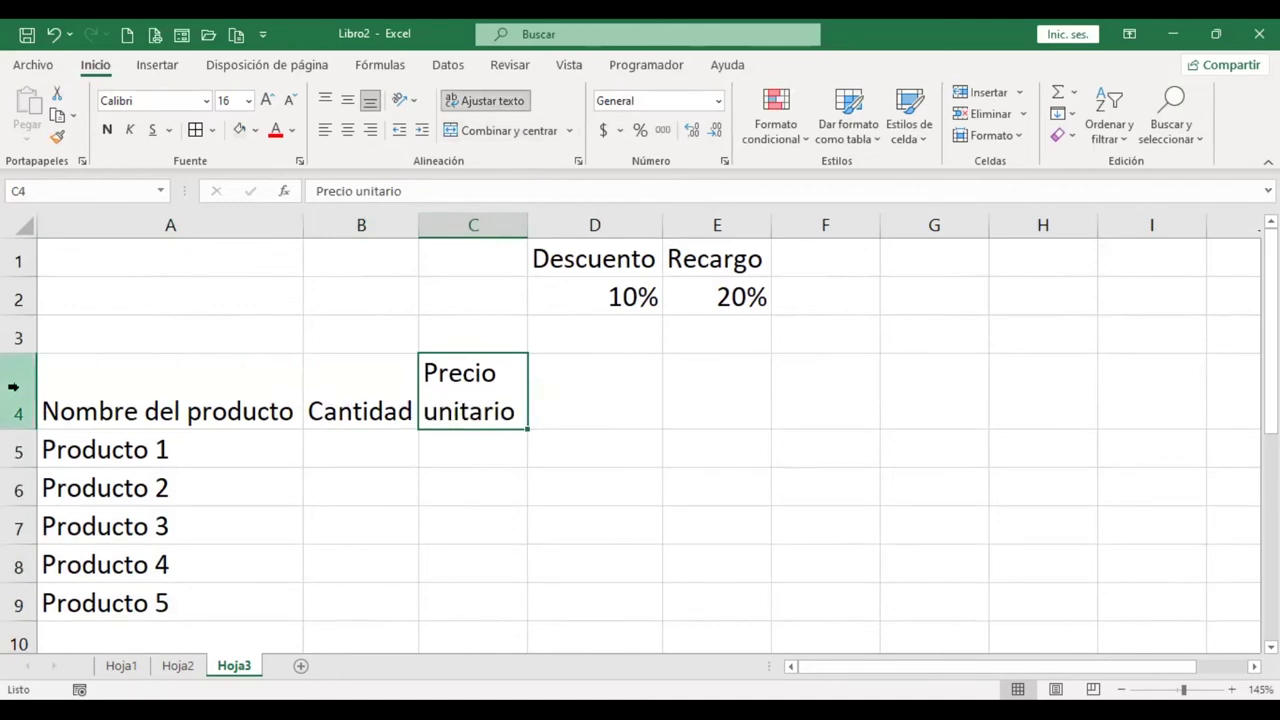
drag(206, 378, 483, 380)
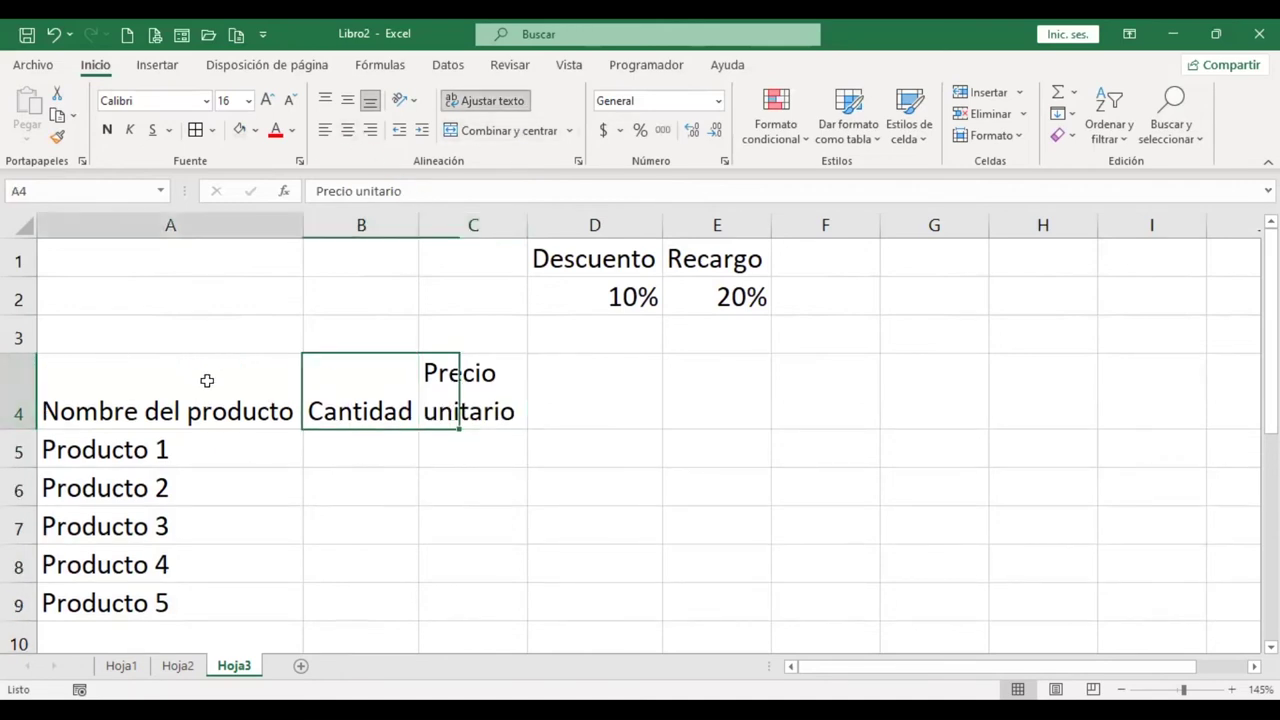
click(347, 130)
click(347, 100)
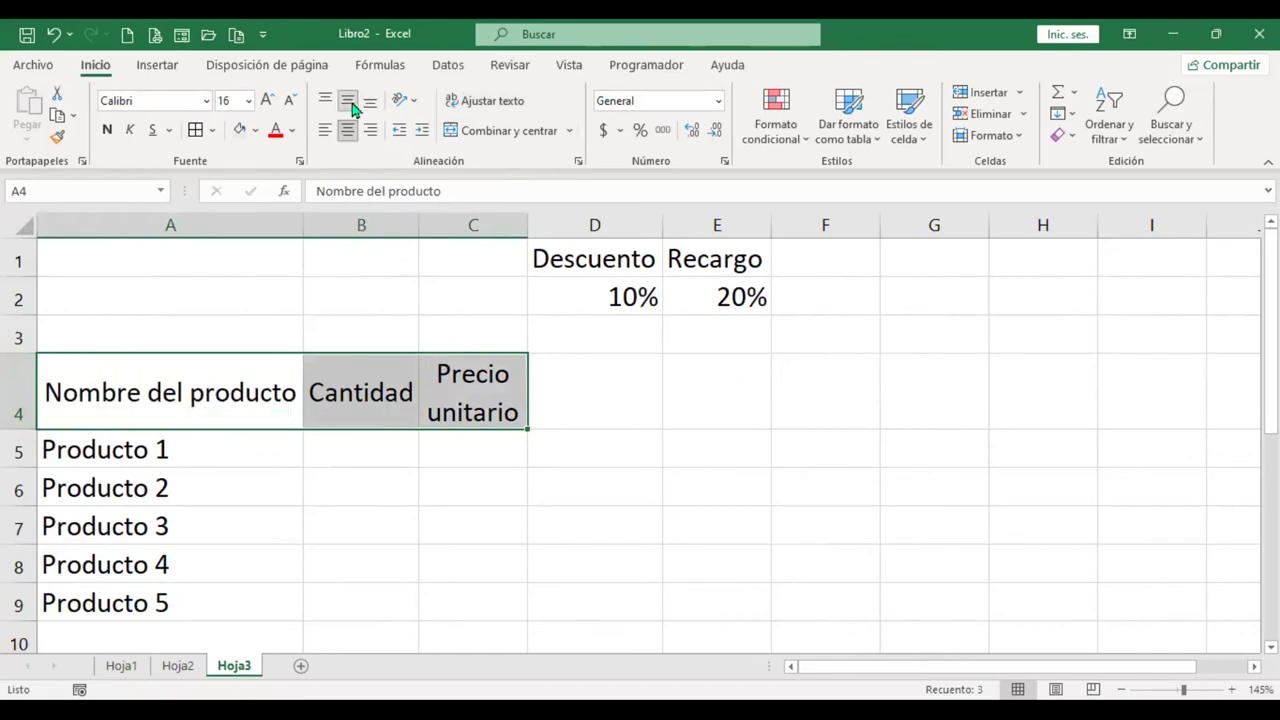
Step: Add Contado in D4 and Tarjeta in E4, centred horizontally and vertically
click(609, 391)
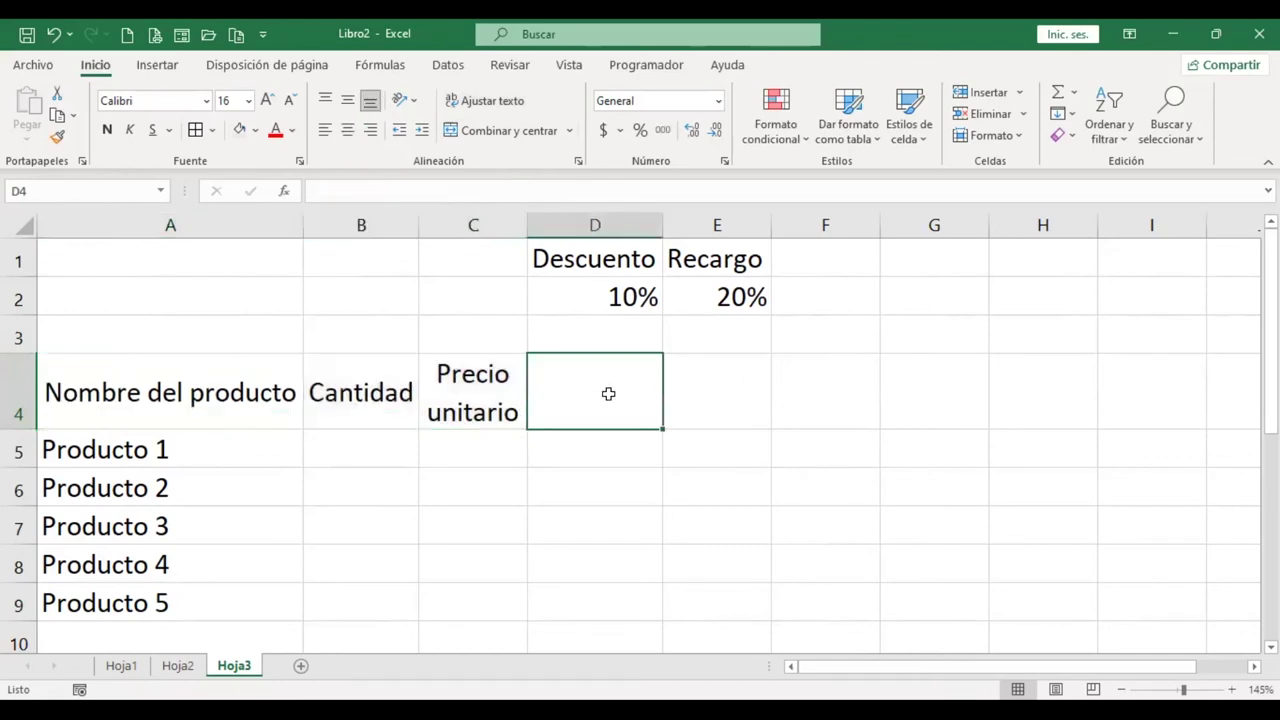
click(490, 450)
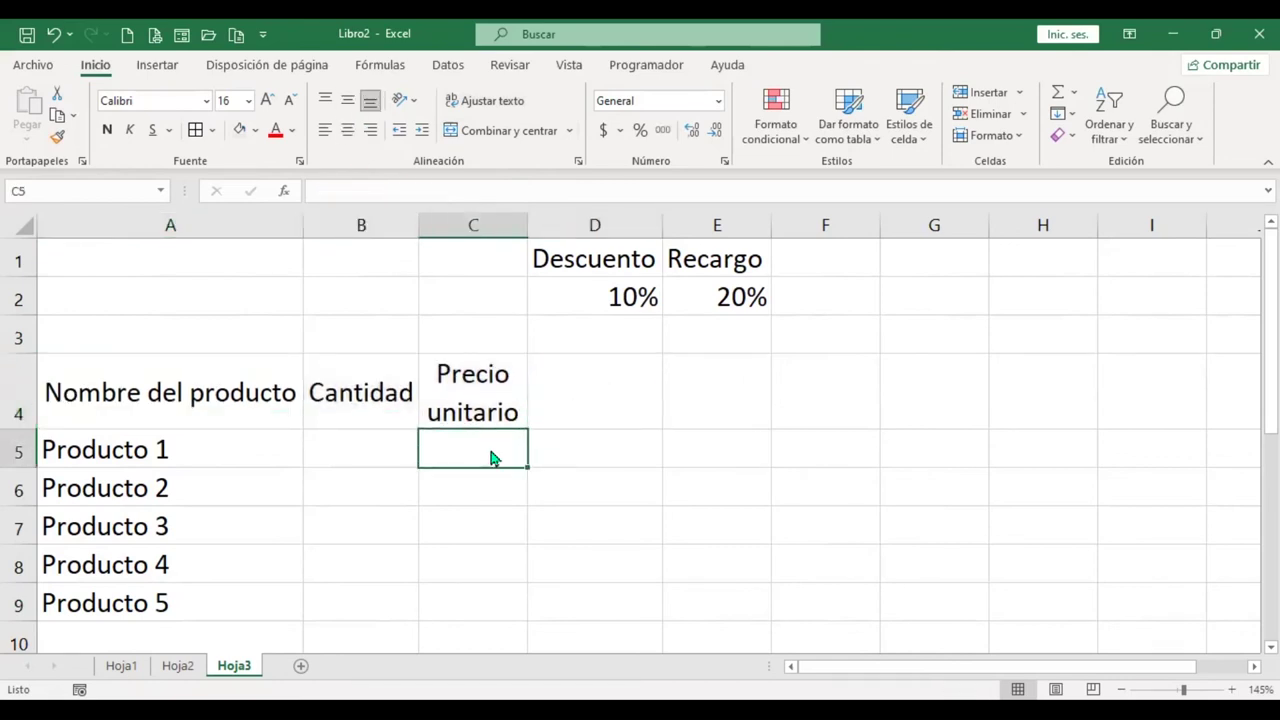
click(597, 384)
text(Co)
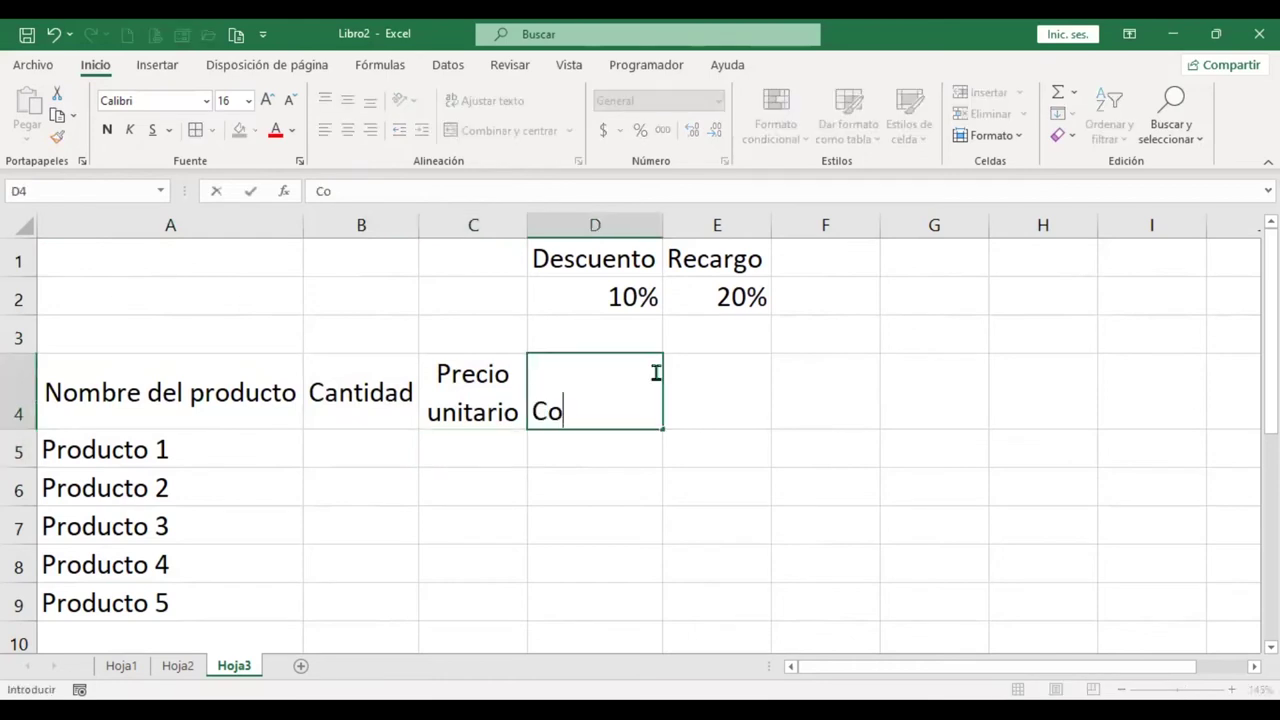
text(ntado)
key(Tab)
text(Tarjeta)
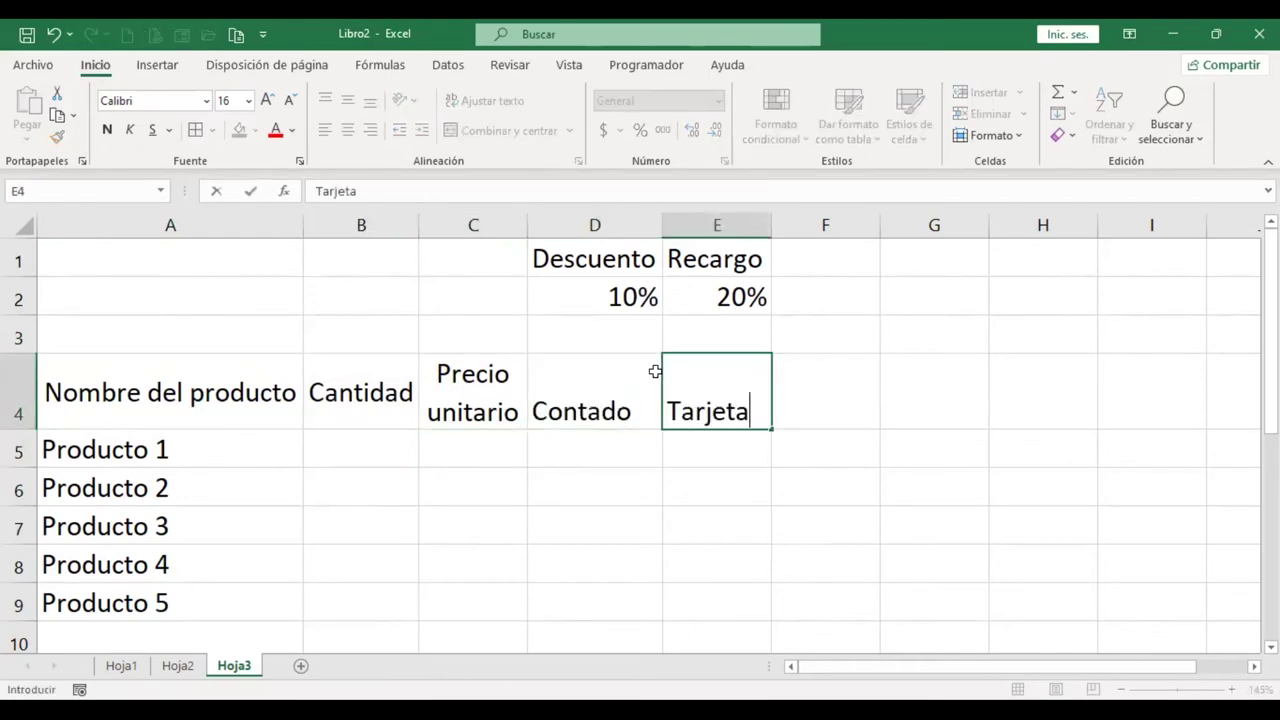
key(ctrl+Return)
shift+click(655, 371)
click(347, 130)
click(348, 100)
click(383, 426)
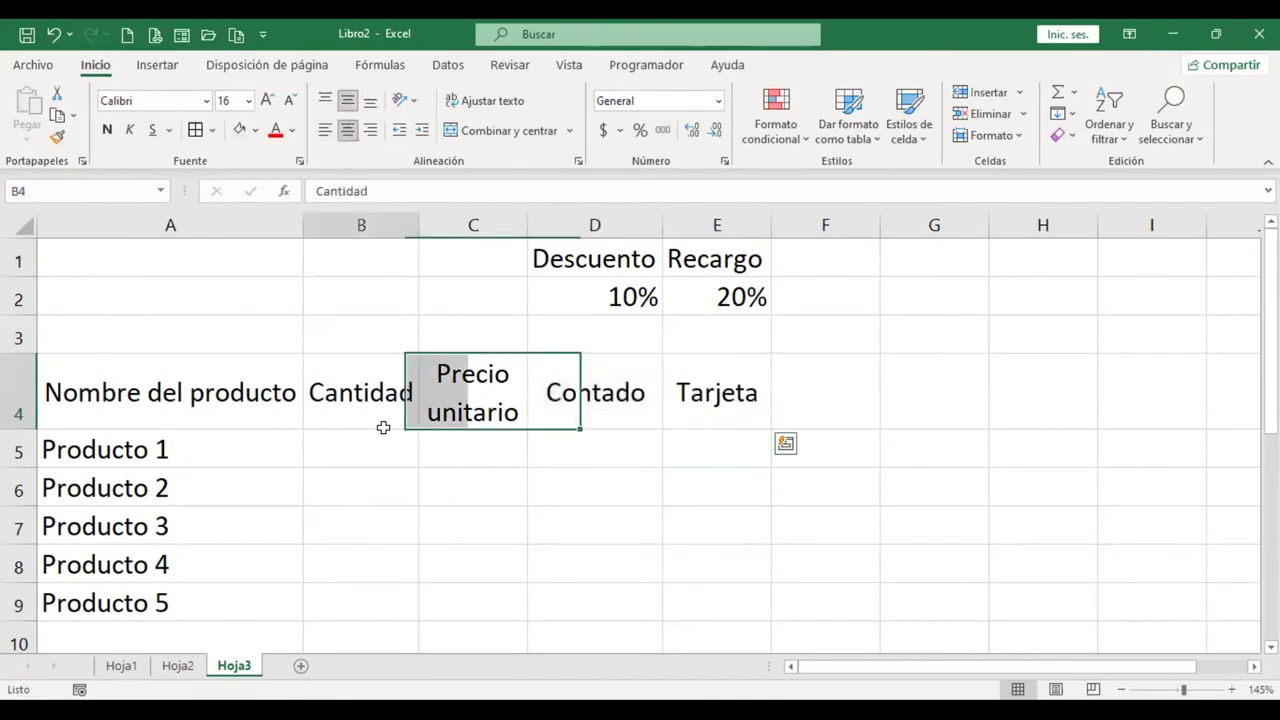
click(395, 448)
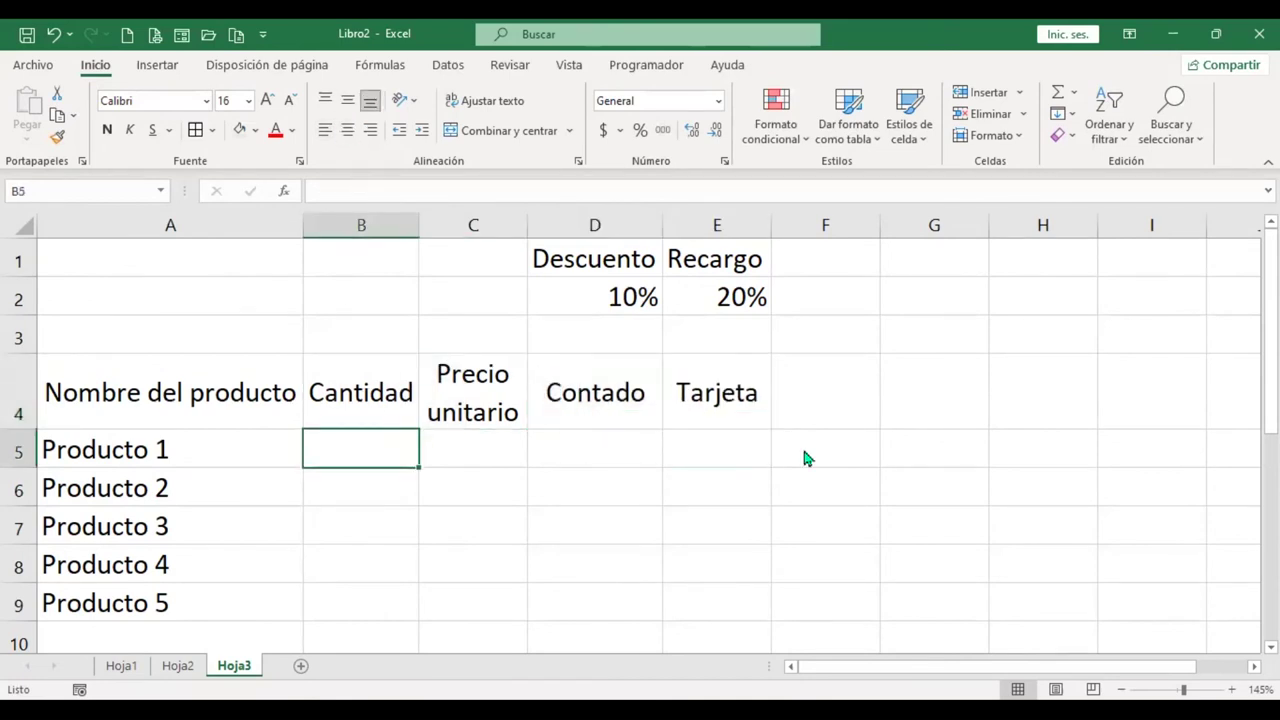
Step: Enter the quantities 10, 20, 40, 25 and 30 in B5:B9
text(10)
key(Return)
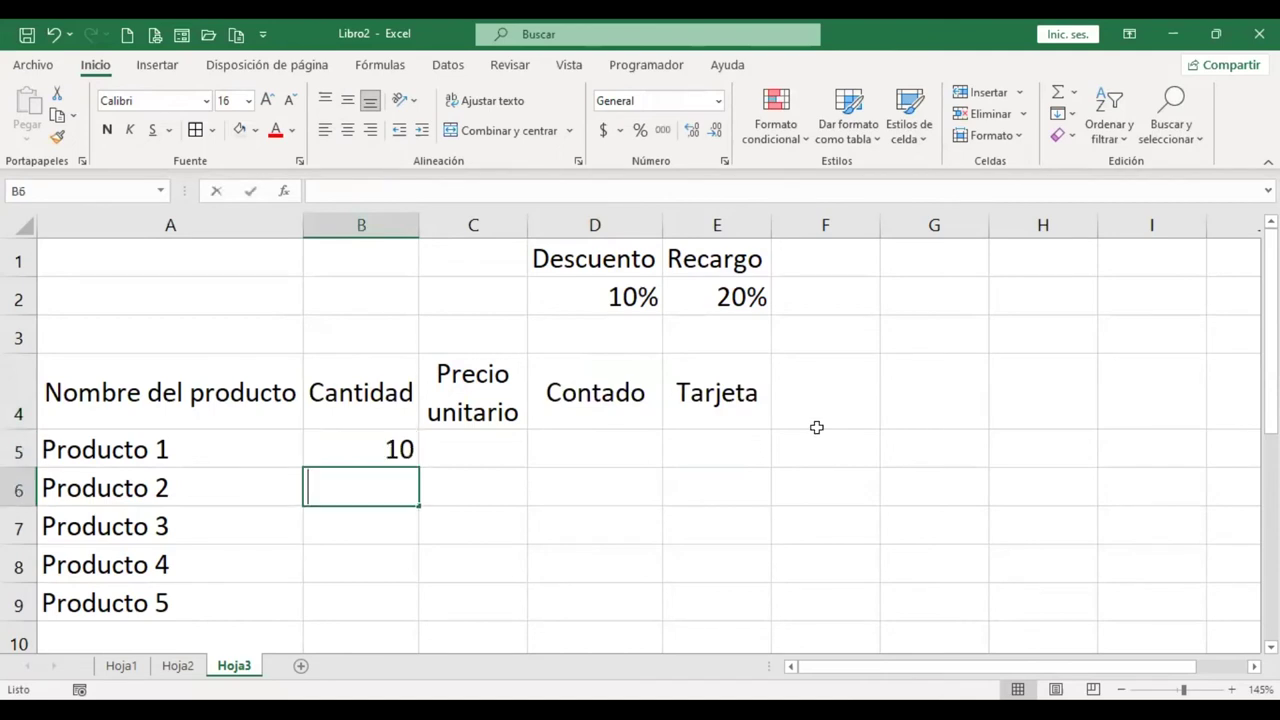
text(20)
key(Return)
text(40)
key(Return)
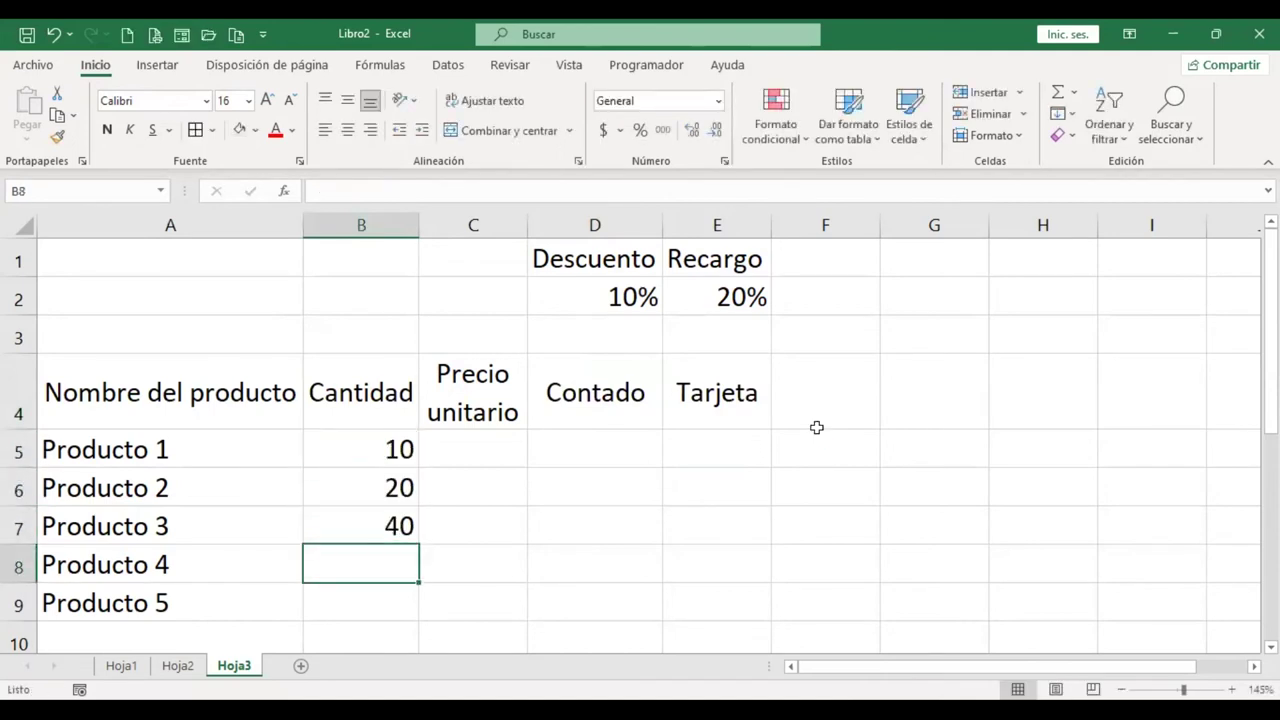
text(25)
key(Return)
text(30)
key(Return)
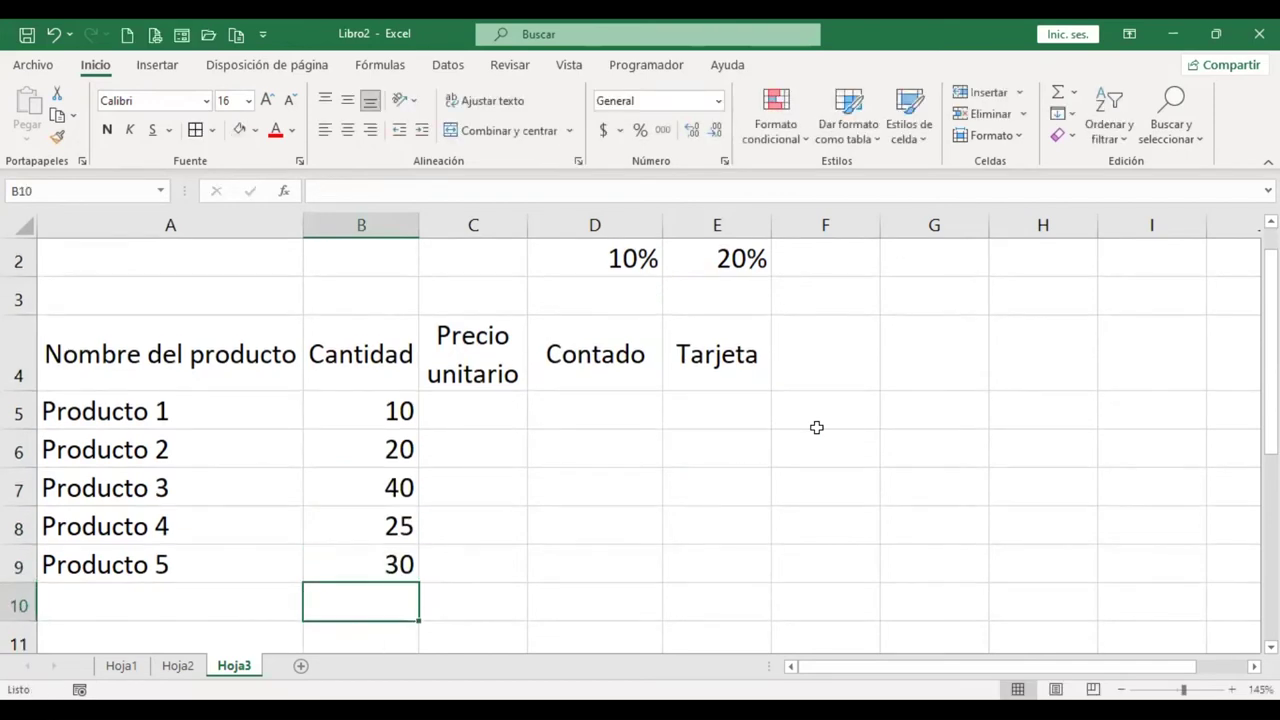
Step: Enter 19 as Producto 1's unit price in C5
key(Up)
key(Up)
key(Right)
key(Up)
key(Up)
key(Up)
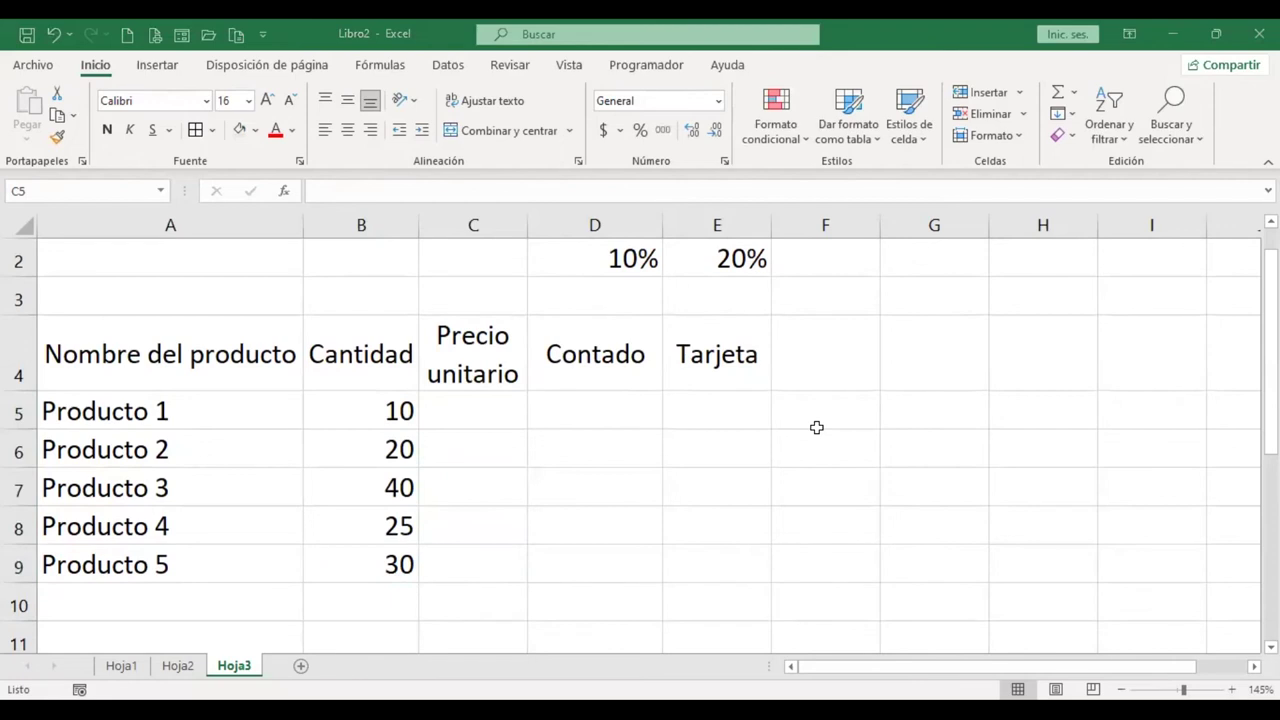
text(19)
key(Return)
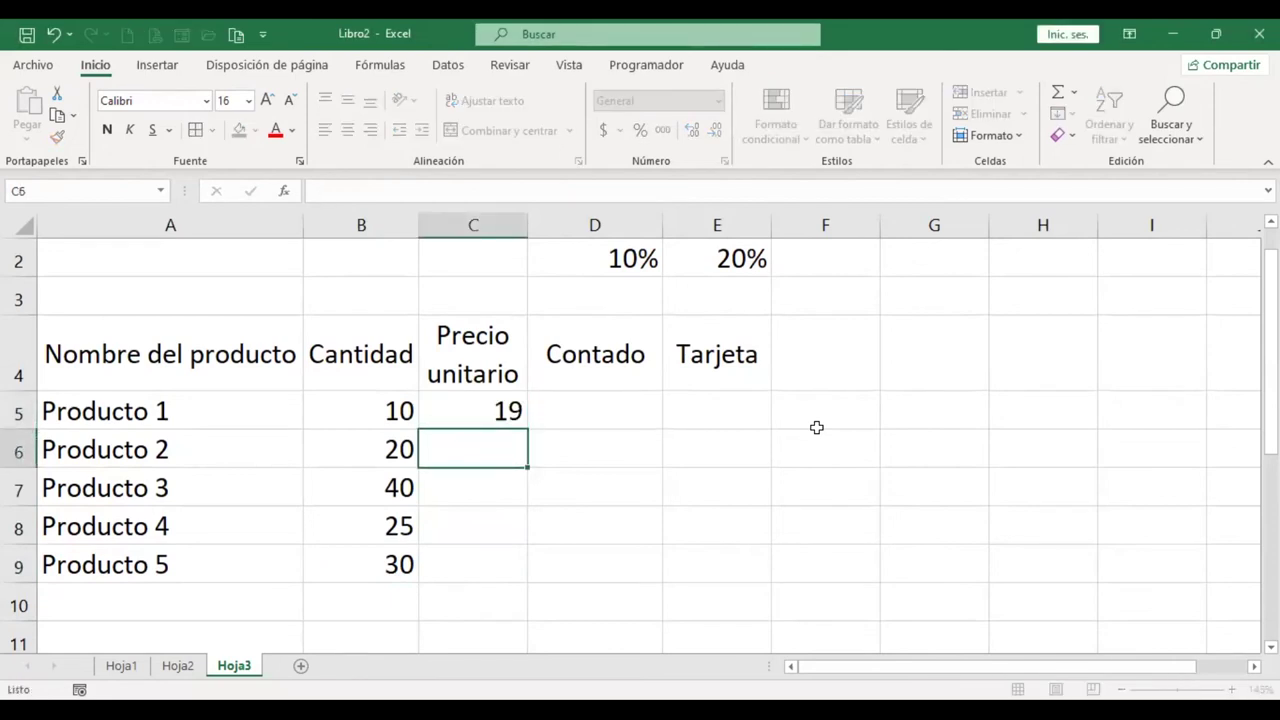
Step: Enter unit prices 20.9, 11.2, 24 and 23.7 in C6:C9
text(20.9)
key(Return)
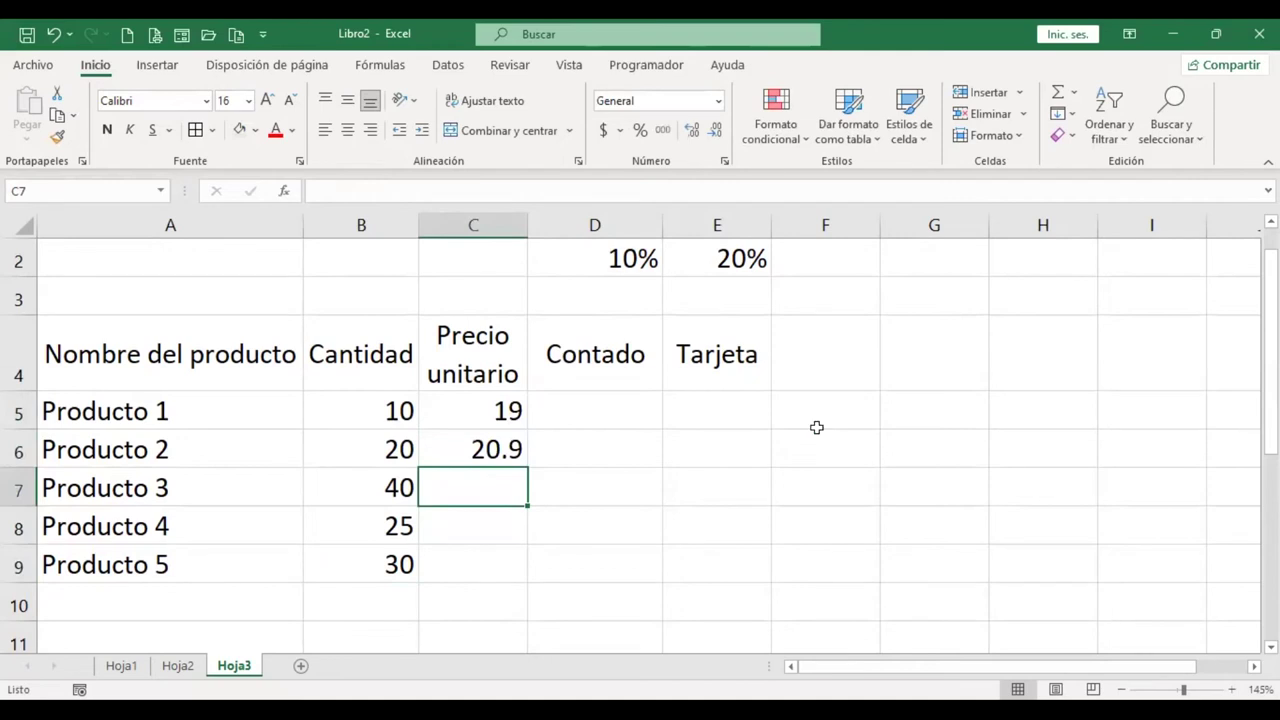
text(11.2)
key(Return)
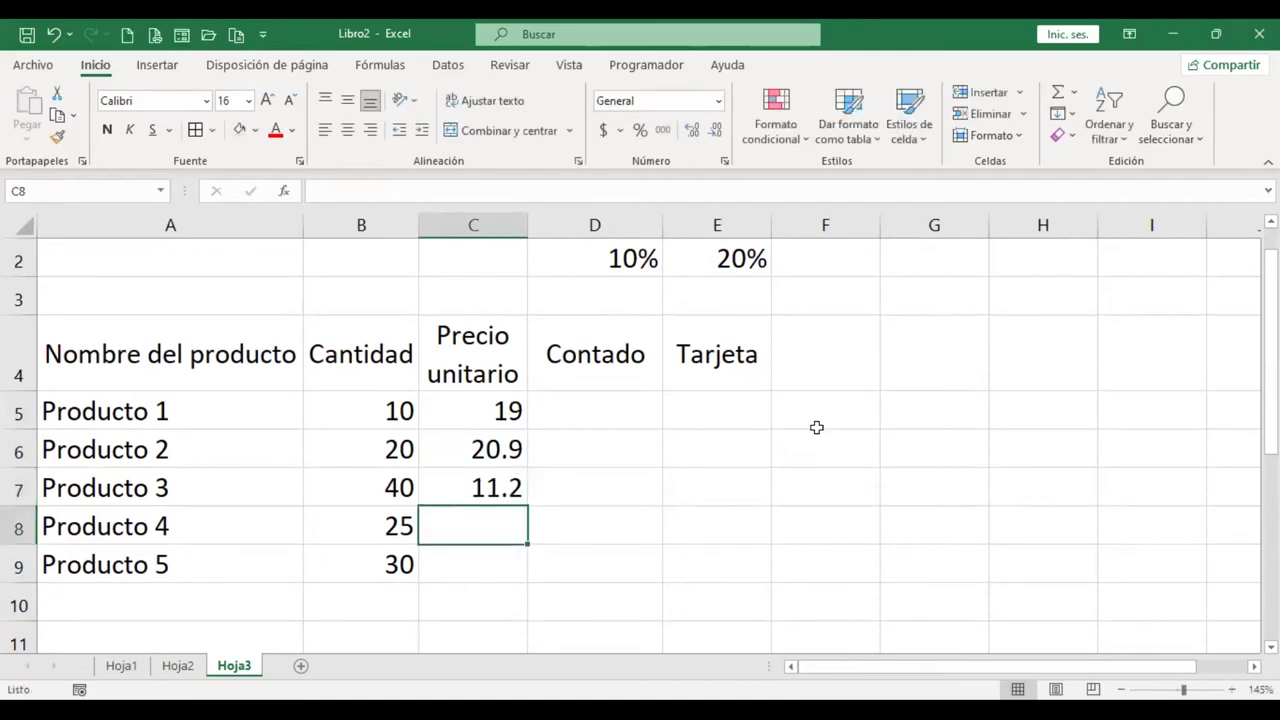
text(24)
key(Return)
text(23)
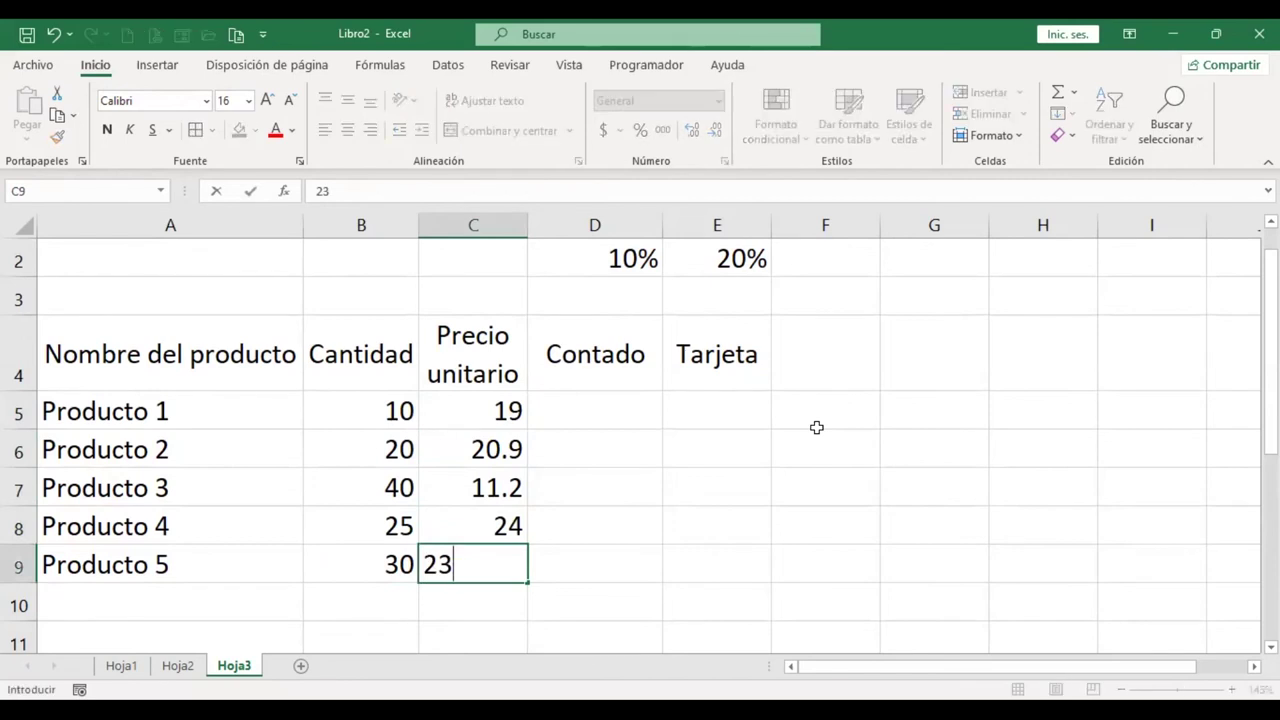
text(.7)
key(Return)
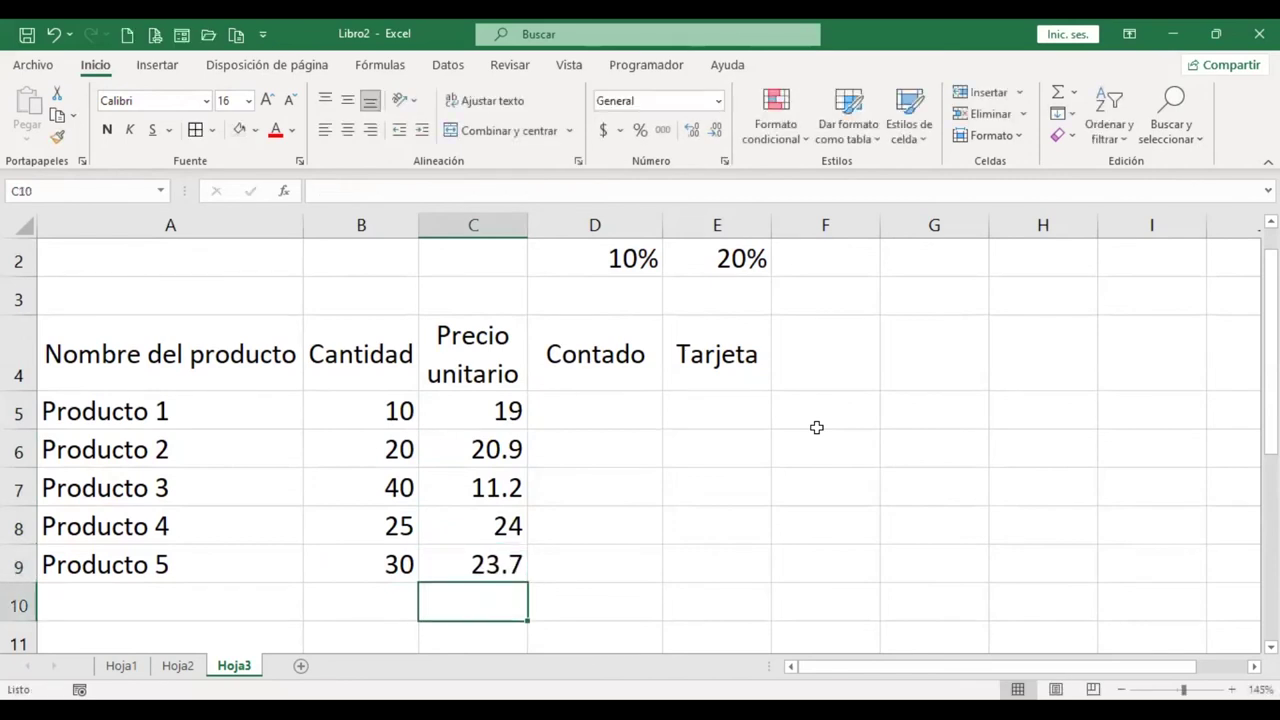
Step: Format C5:C9 as Accounting dollar amounts and centre the quantities in B5:B9
key(Up)
key(Up)
key(Up)
key(Up)
key(shift+Down)
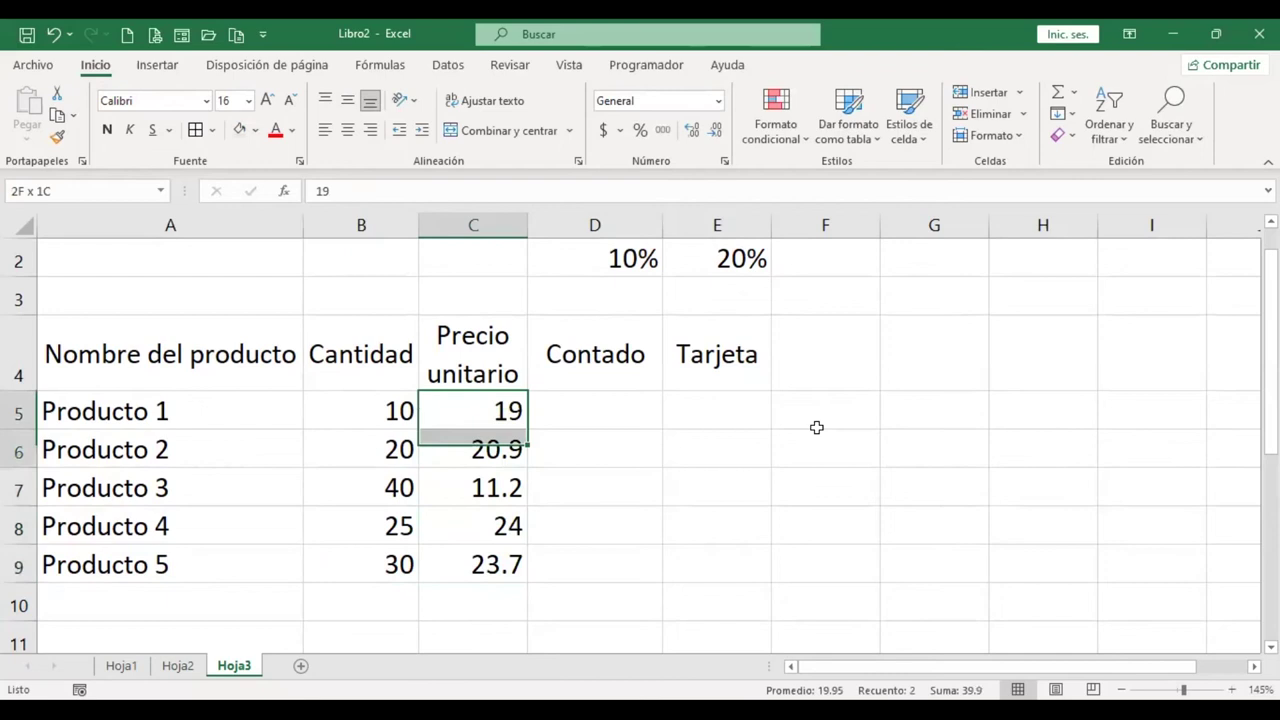
key(shift+Down)
key(shift+Down)
key(shift+Down)
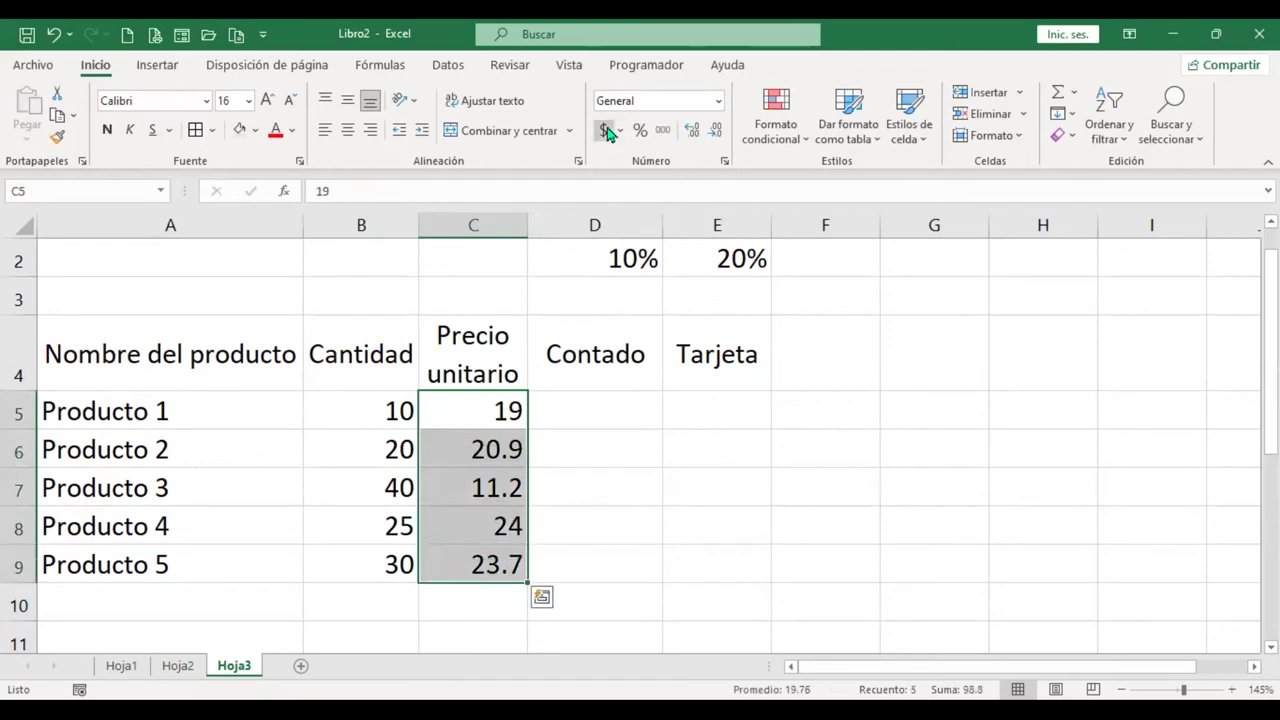
click(604, 132)
drag(357, 400, 365, 562)
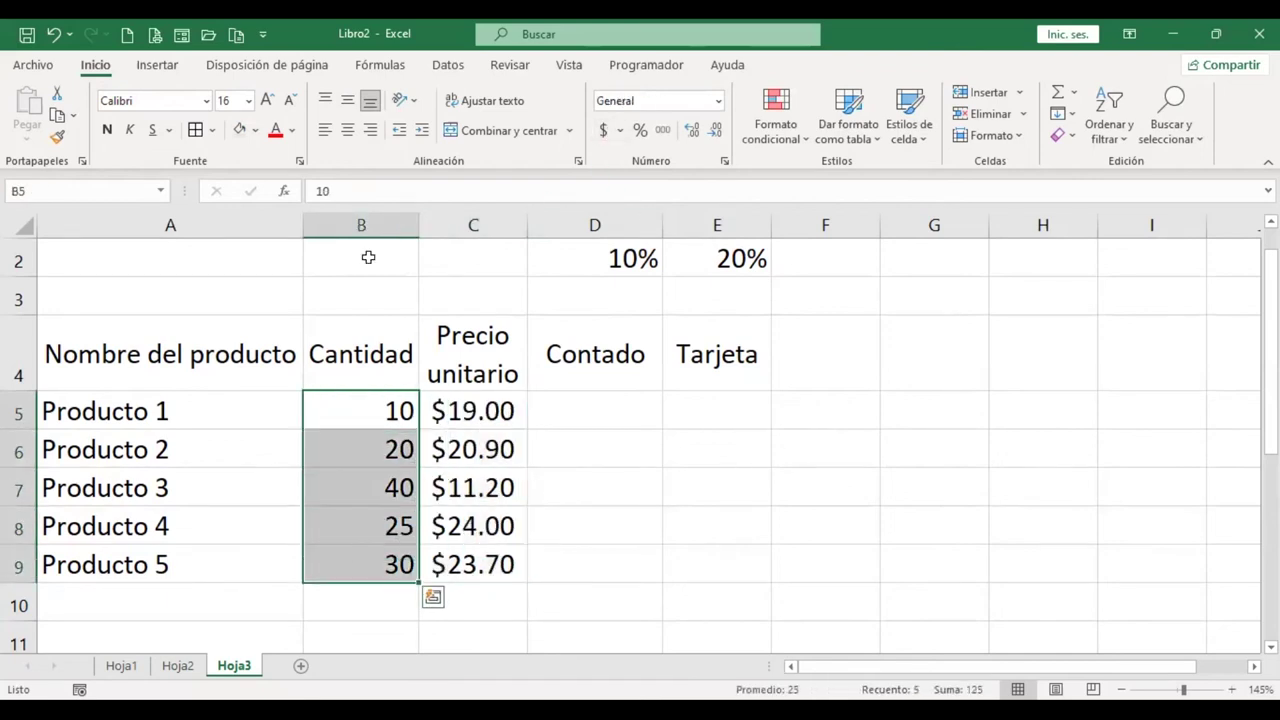
click(347, 130)
drag(617, 409, 610, 450)
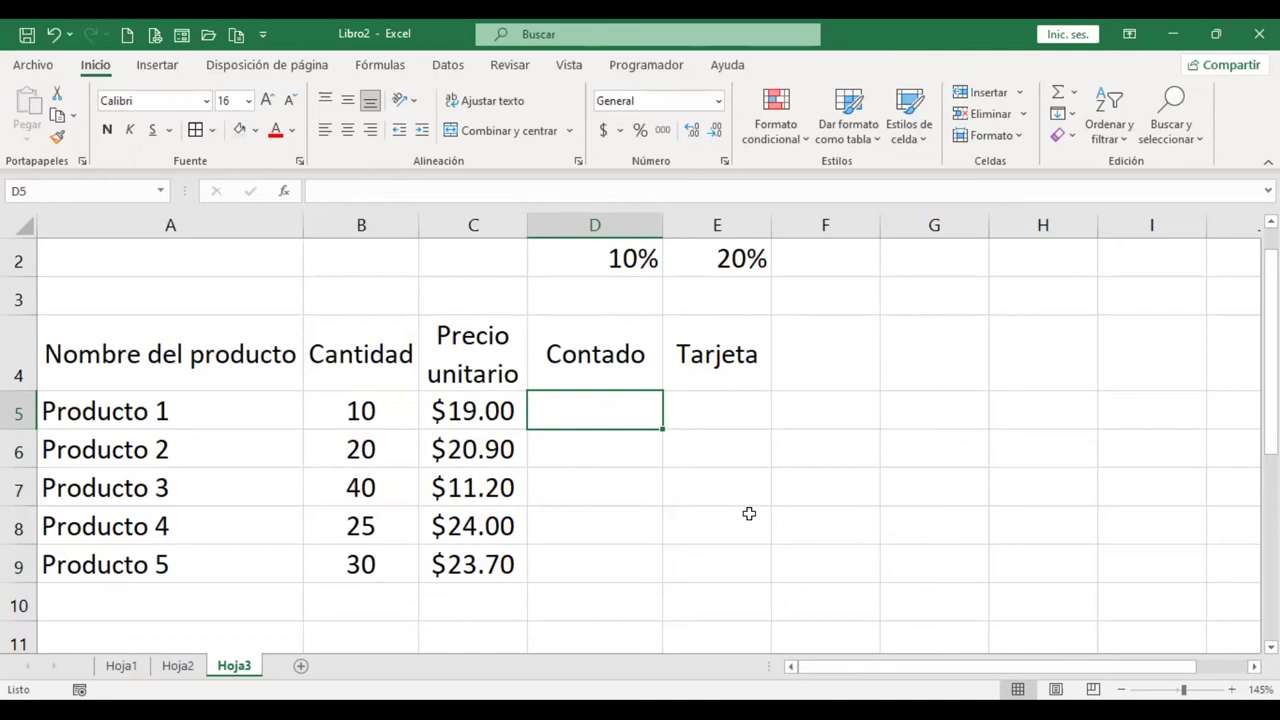
Step: Centre the Descuento/Recargo block D1:E2 both ways and give it all borders
scroll(749, 513, up, 1)
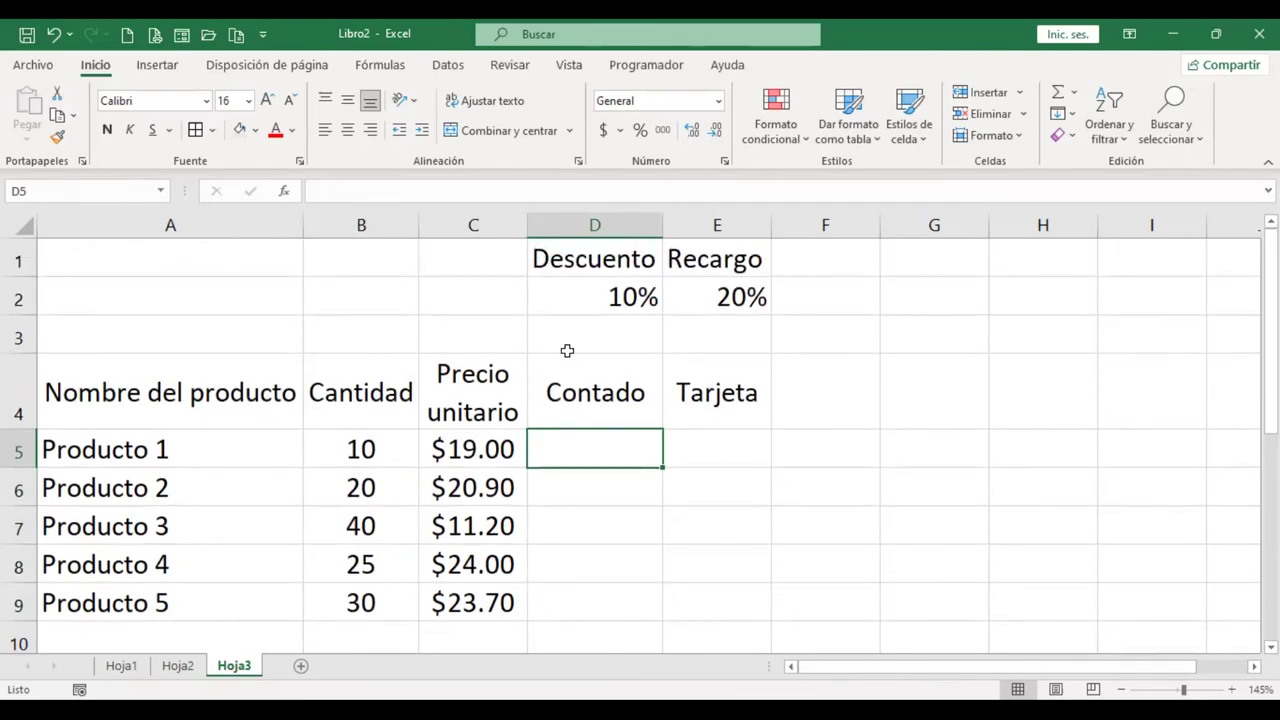
drag(594, 255, 700, 295)
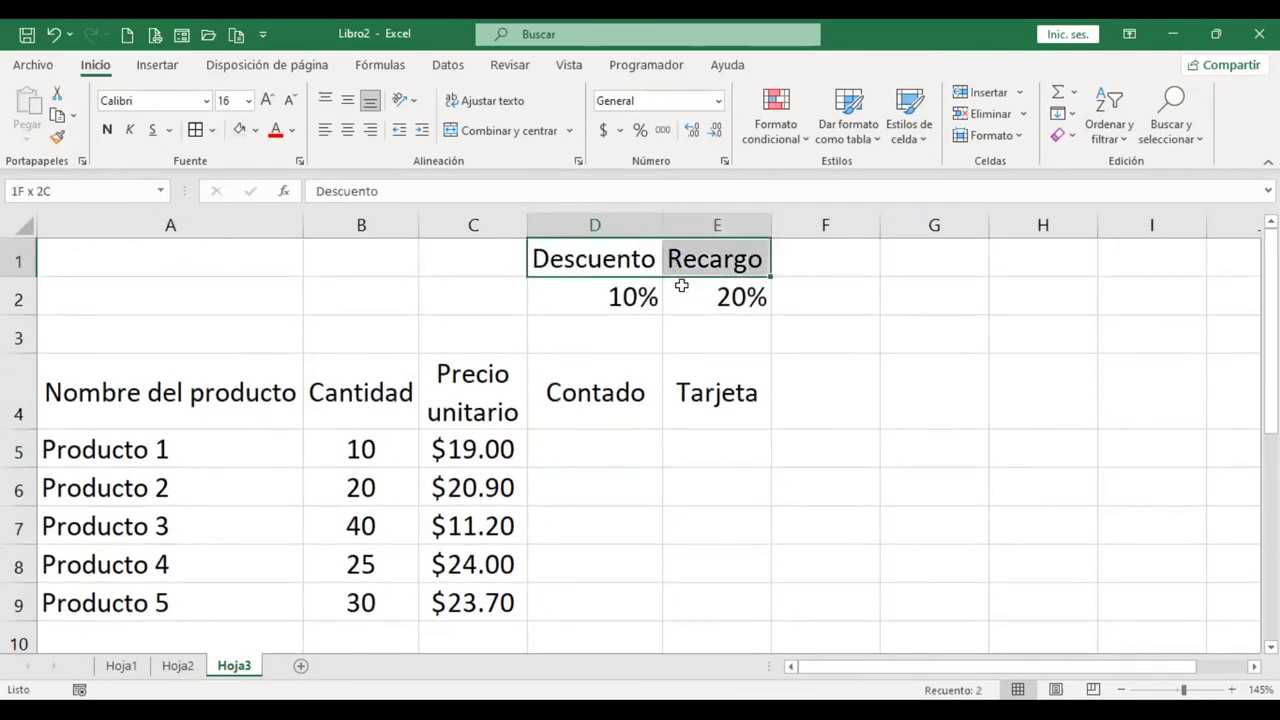
click(347, 130)
click(347, 100)
click(195, 131)
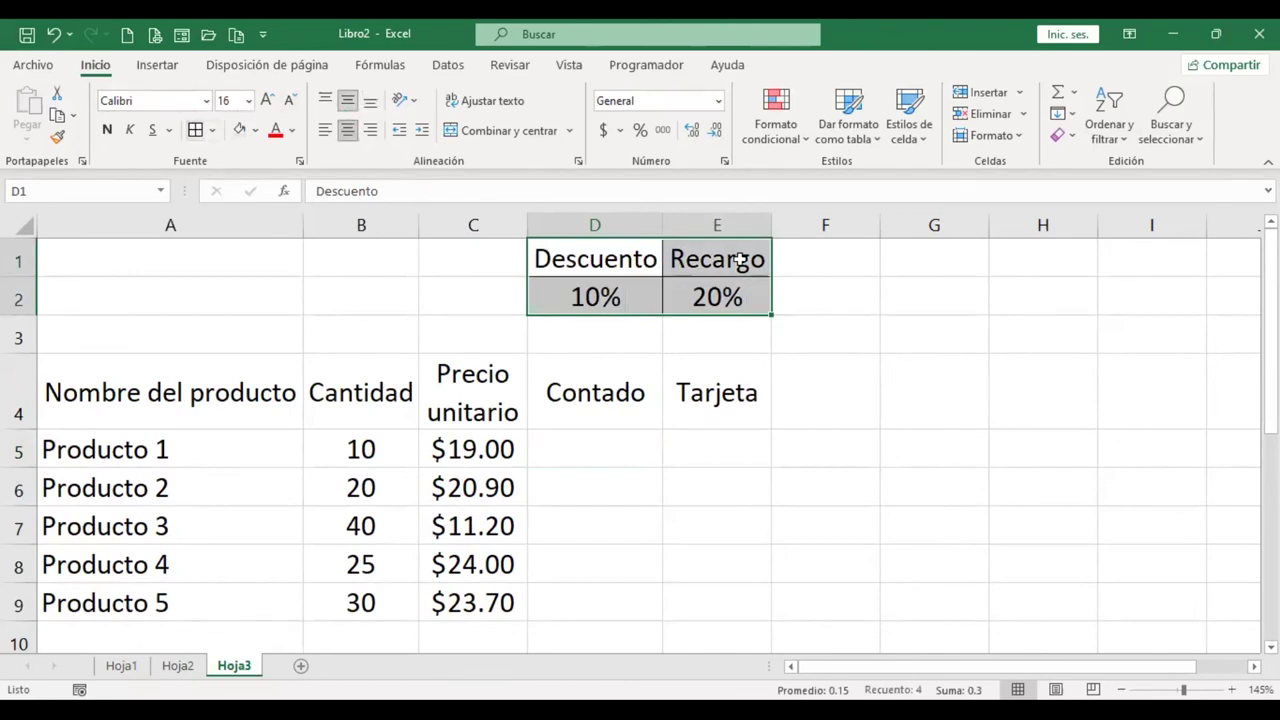
Step: Fill the Descuento and Recargo headings in D1:E1 with light gold
drag(594, 257, 694, 257)
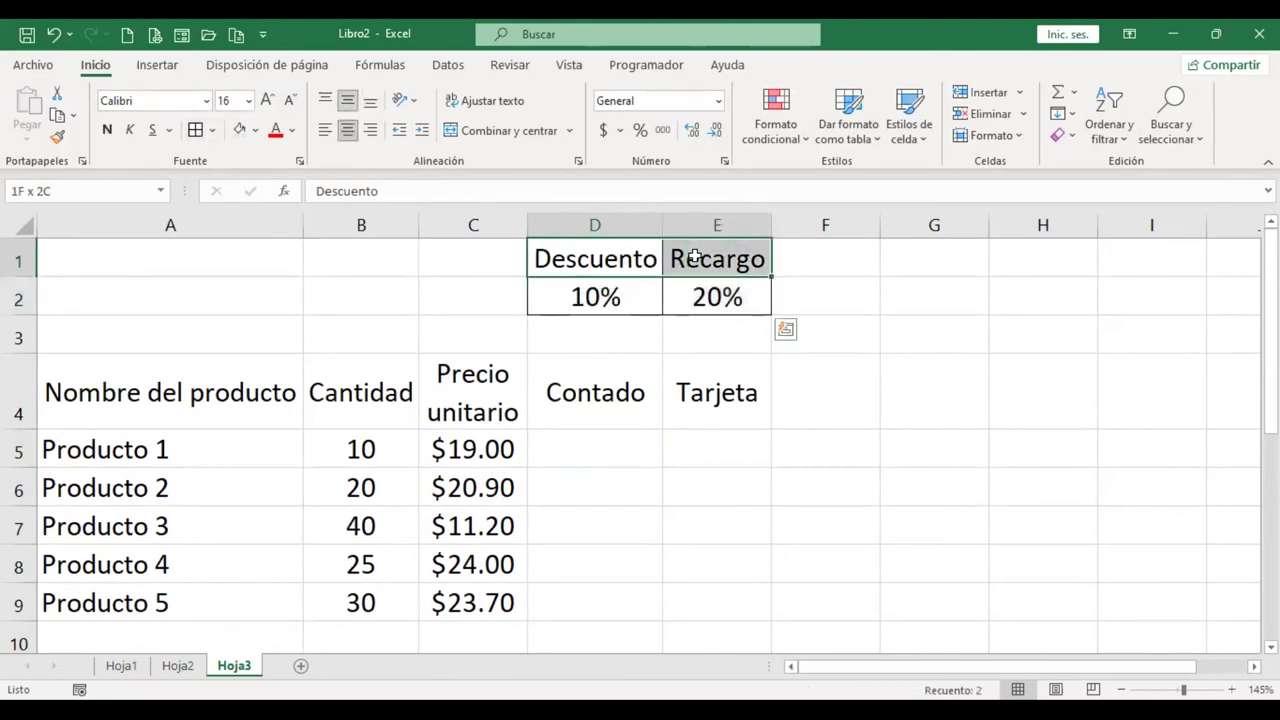
click(256, 130)
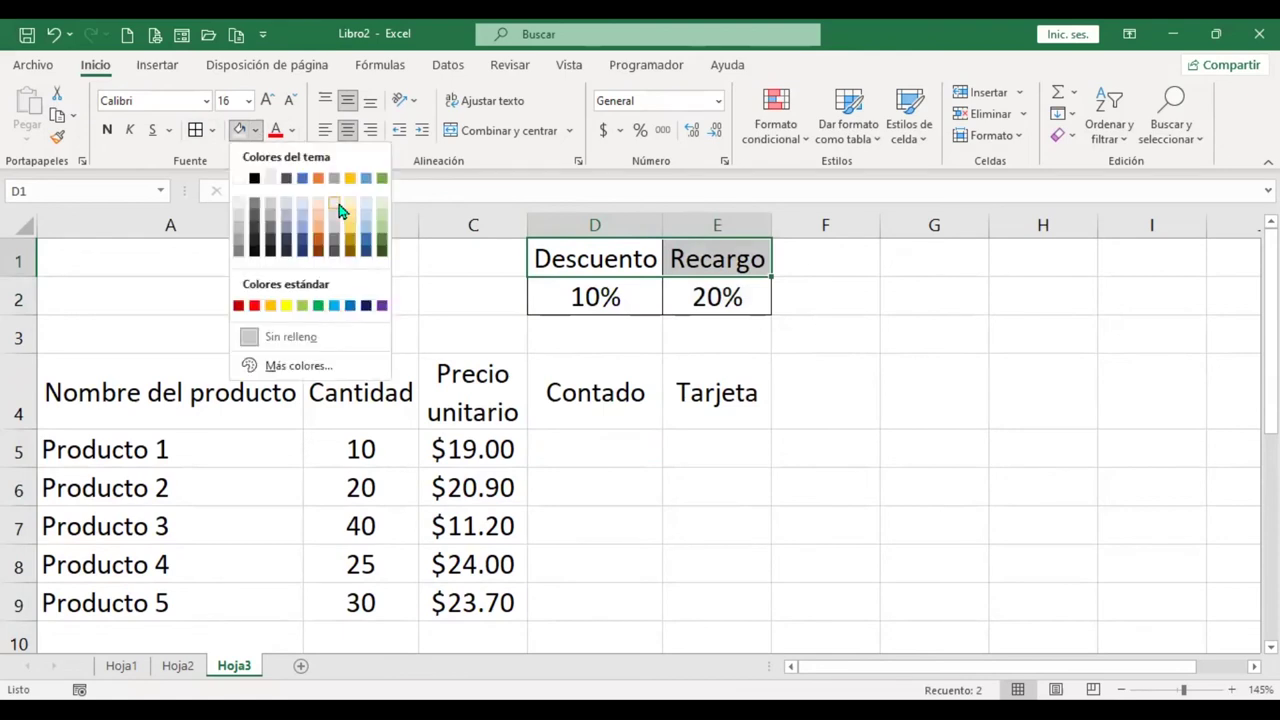
click(351, 206)
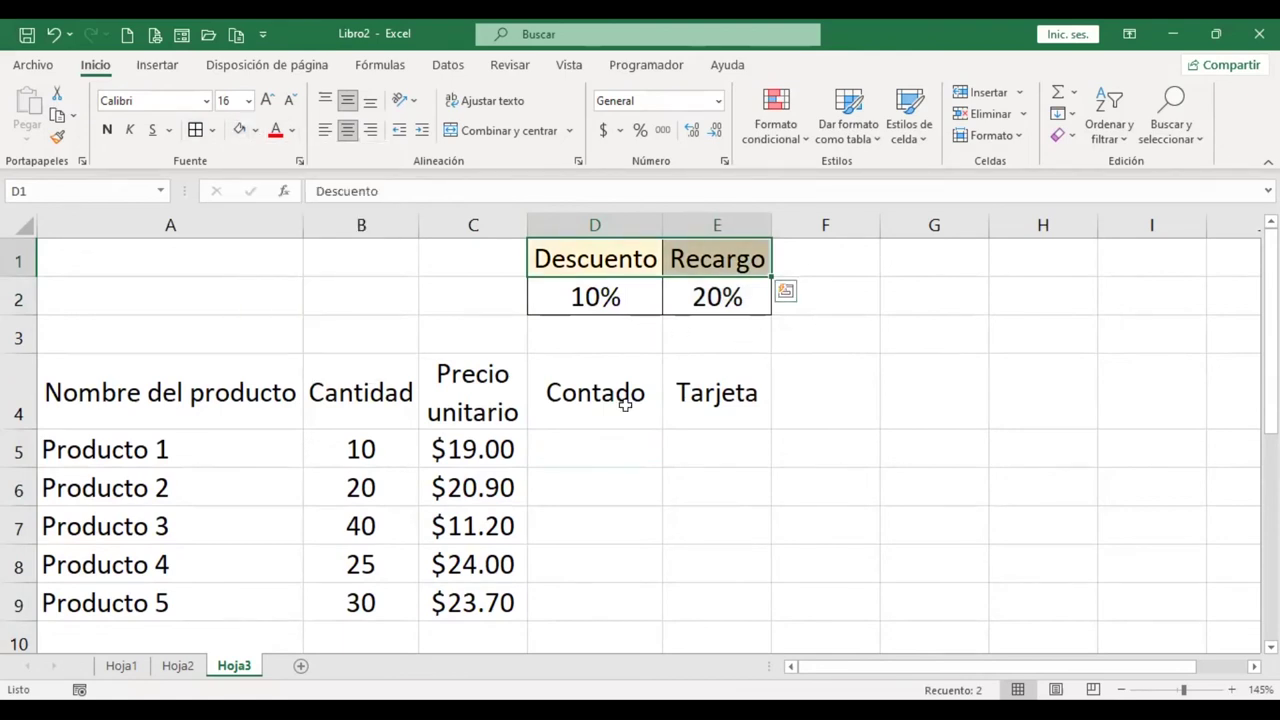
click(623, 480)
click(623, 450)
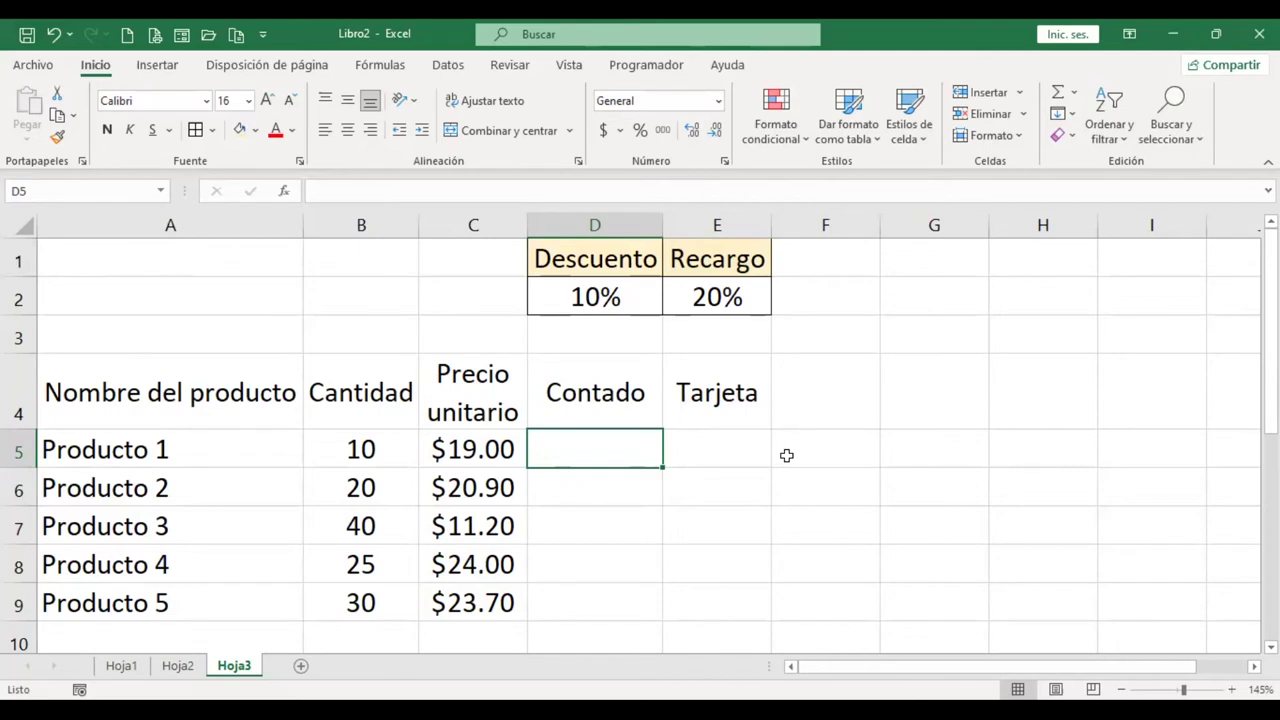
Step: Enter the formula +B5*C5 in D5 for Producto 1's Contado
text(+)
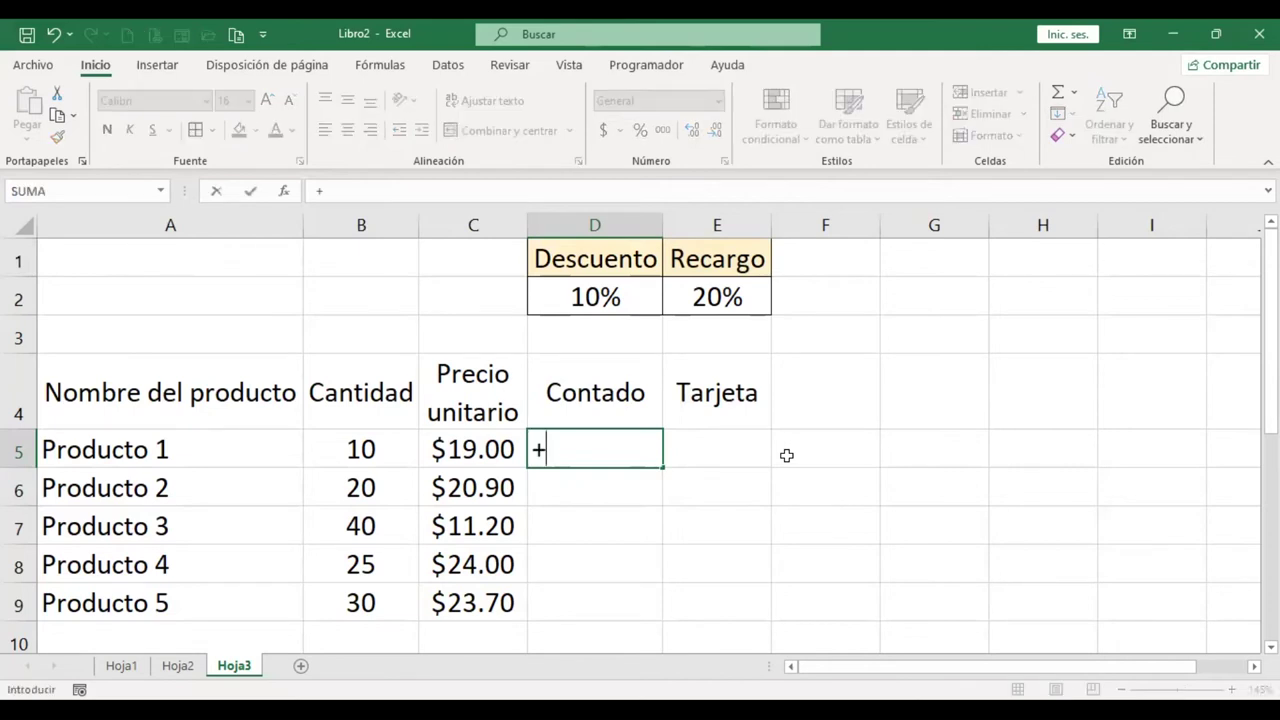
key(Left)
key(Left)
text(*)
key(Left)
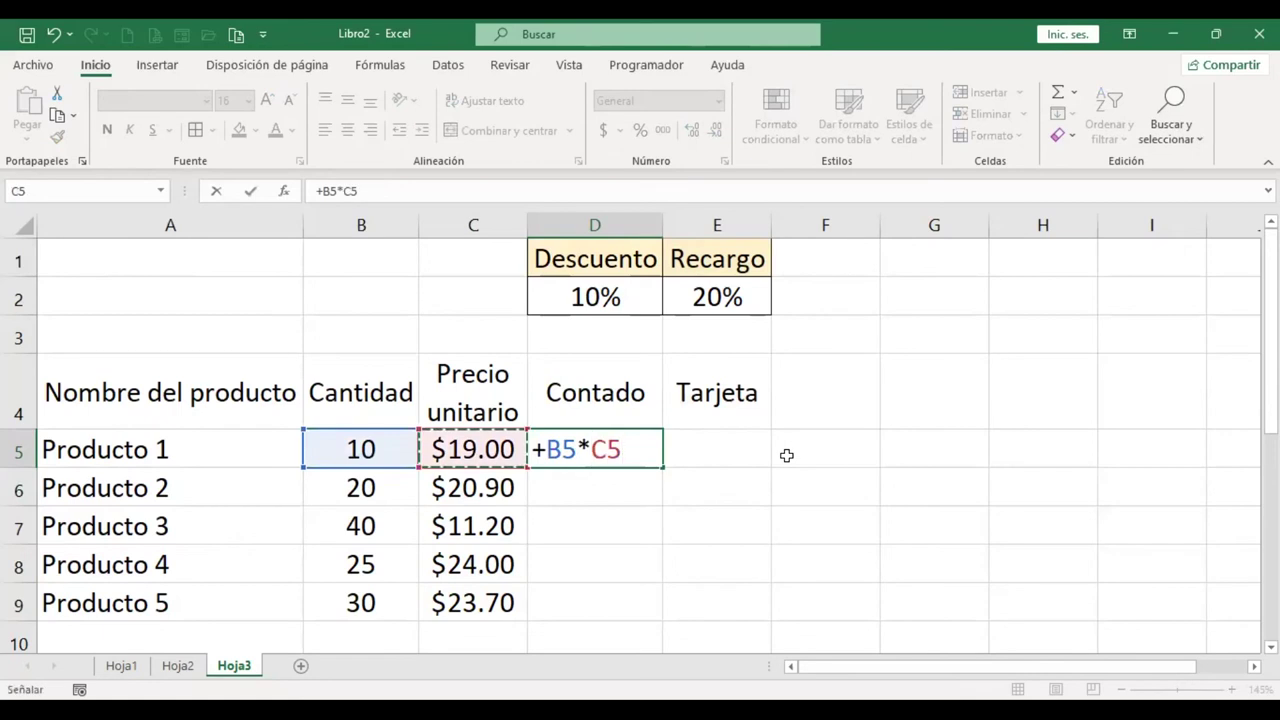
key(Return)
Step: Remove the leading plus so D5 reads =B5*C5, showing $190.00
key(Up)
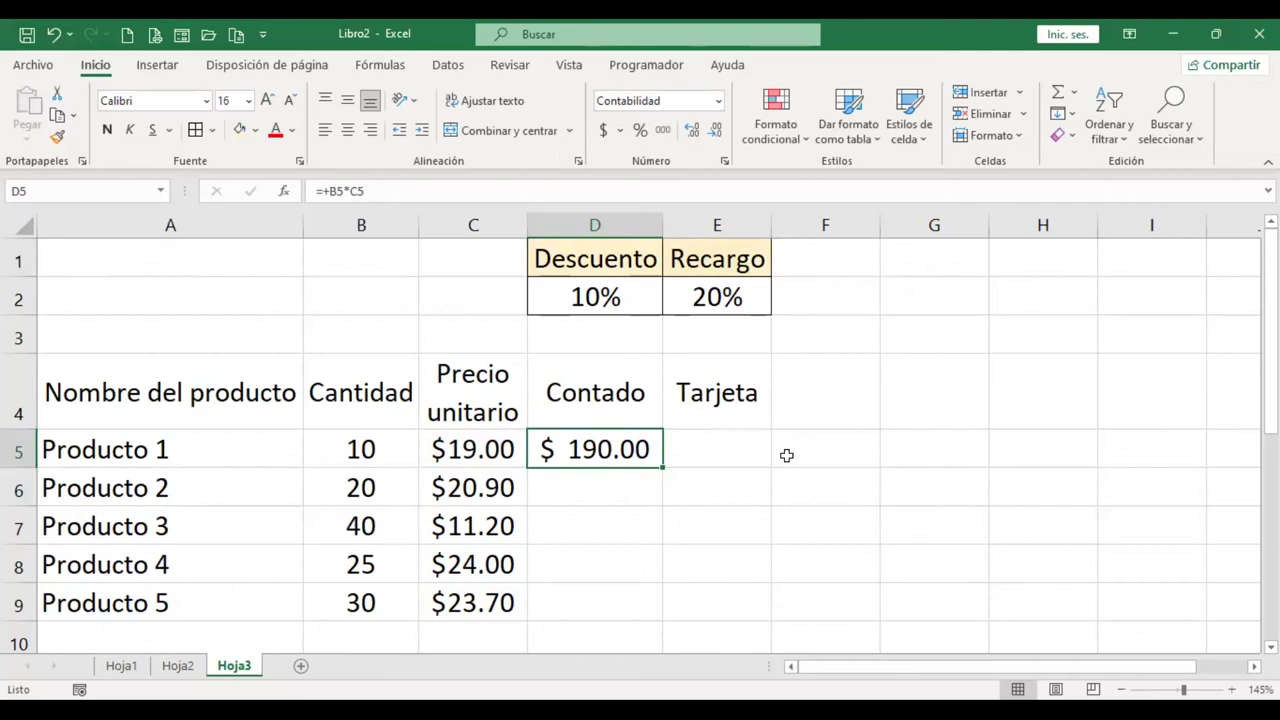
key(F2)
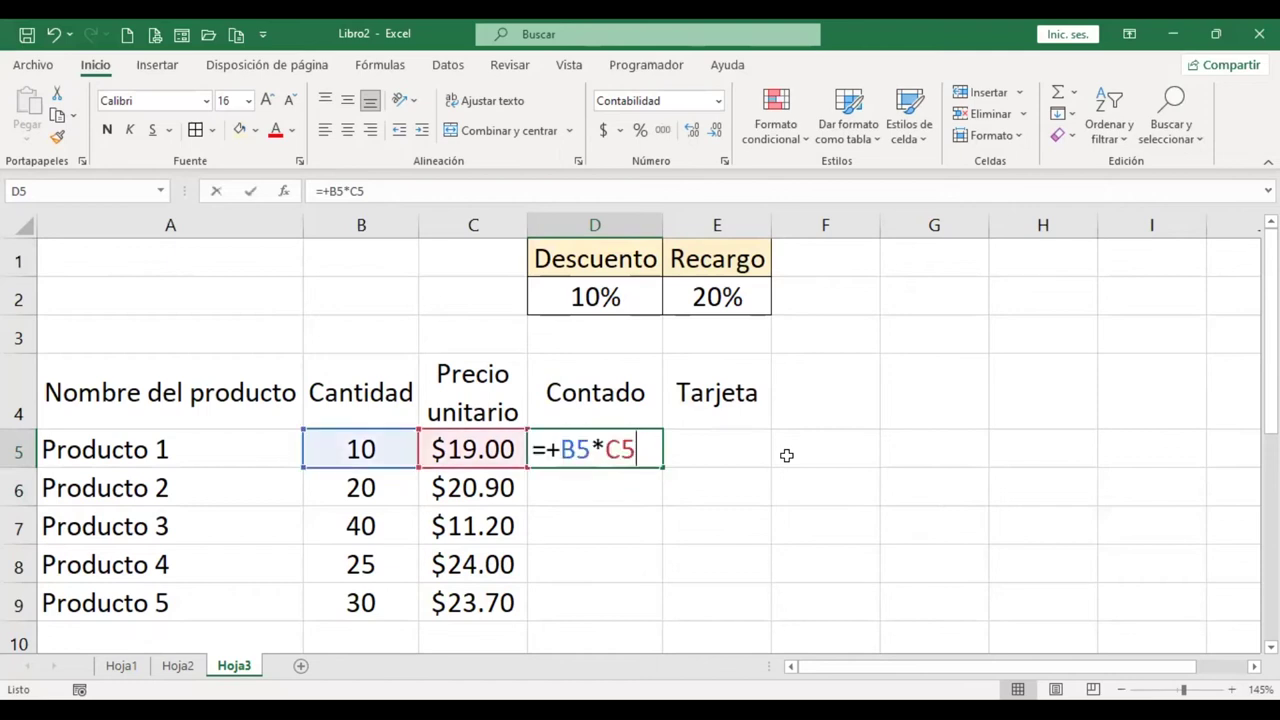
click(559, 449)
key(BackSpace)
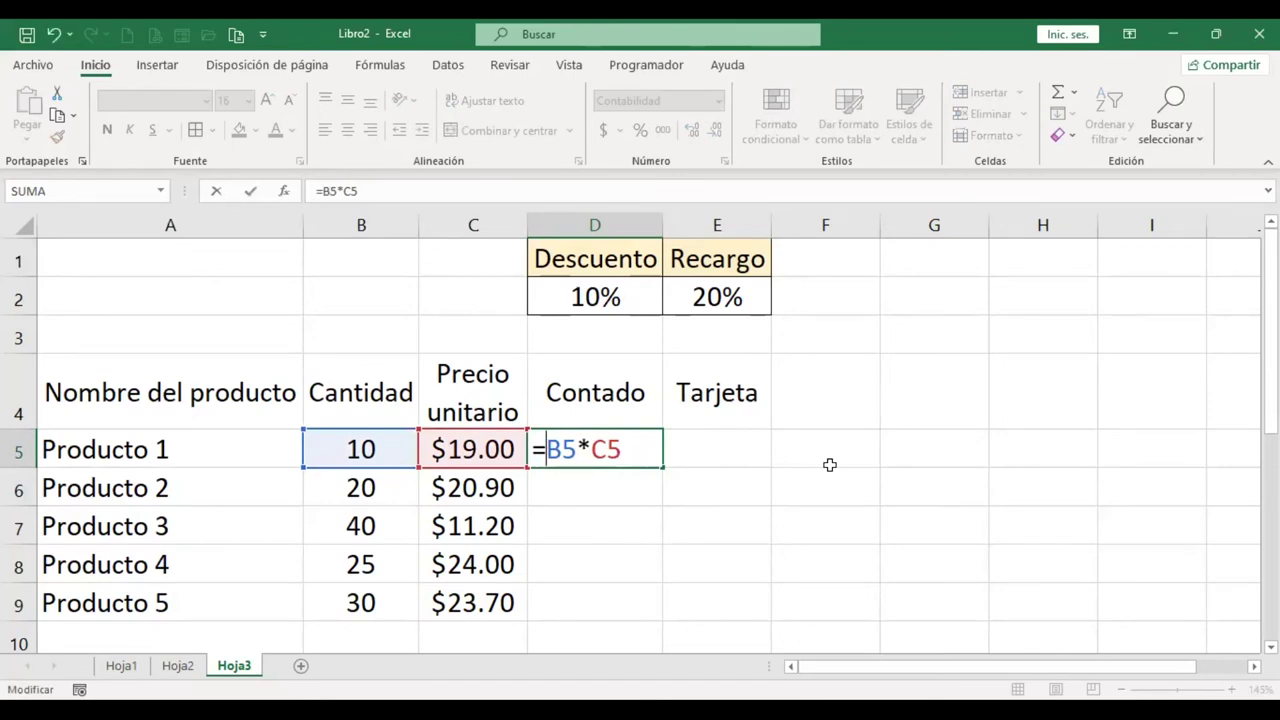
key(Return)
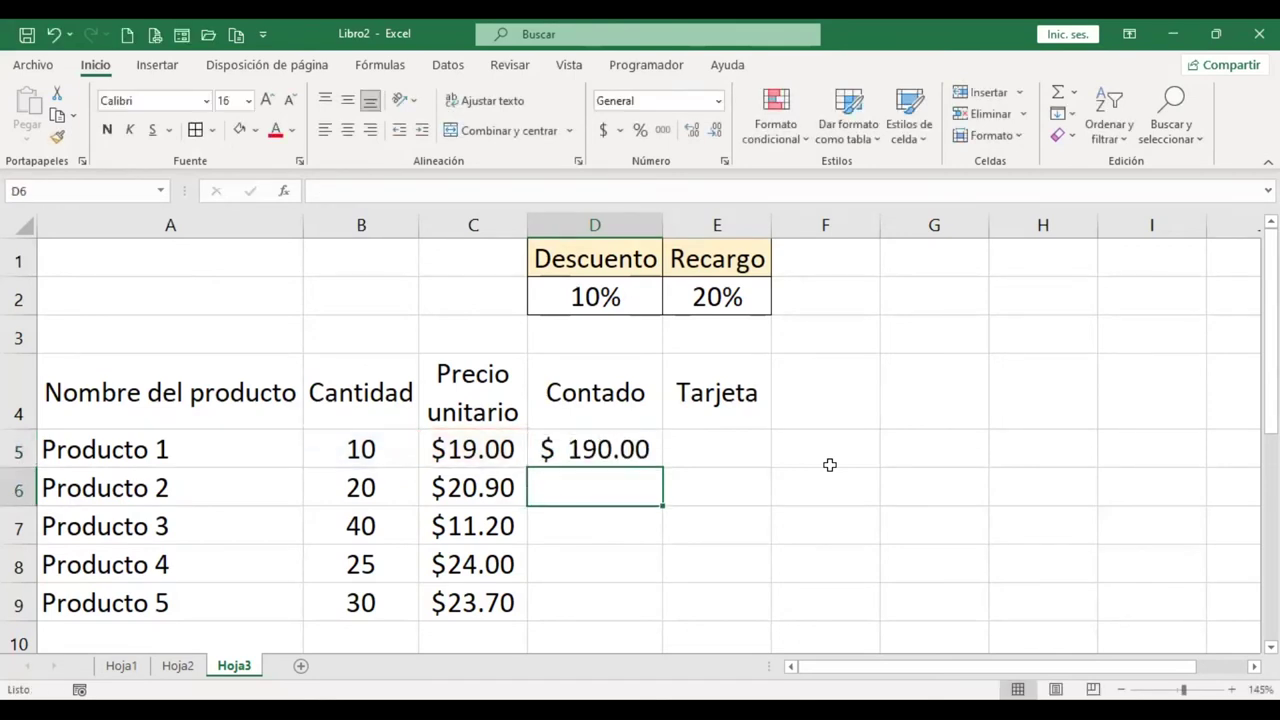
key(Up)
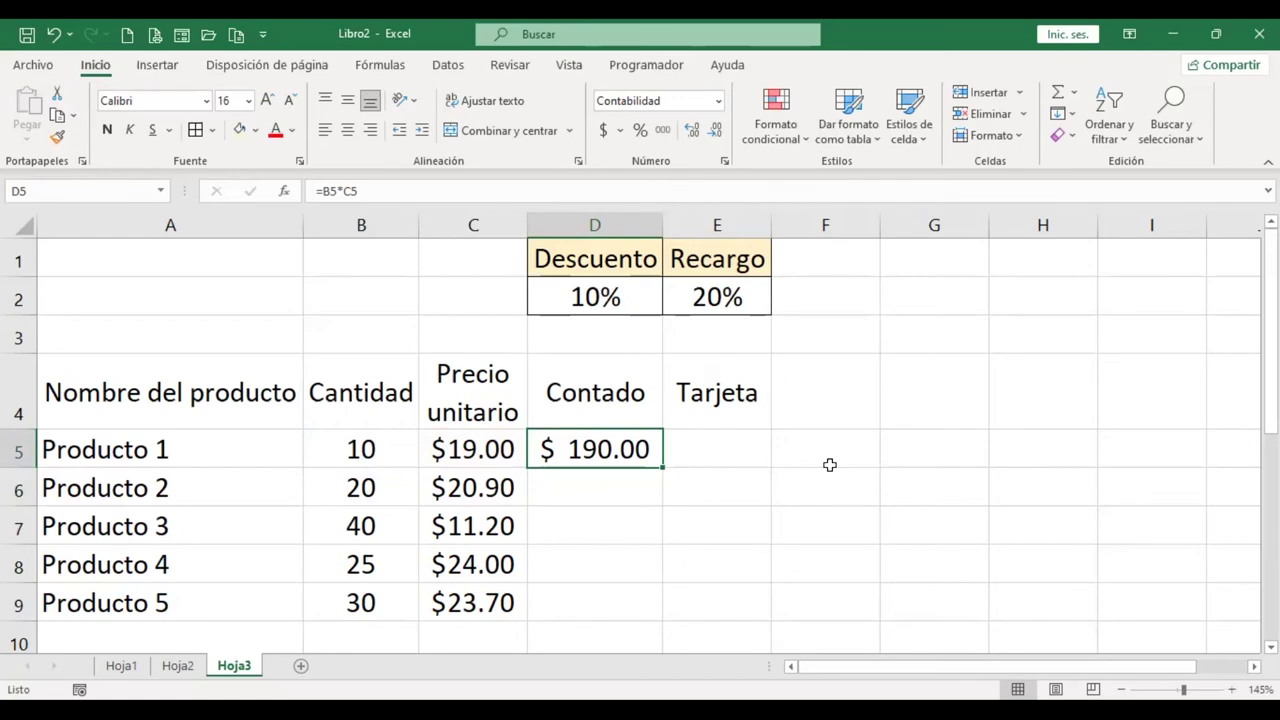
key(F2)
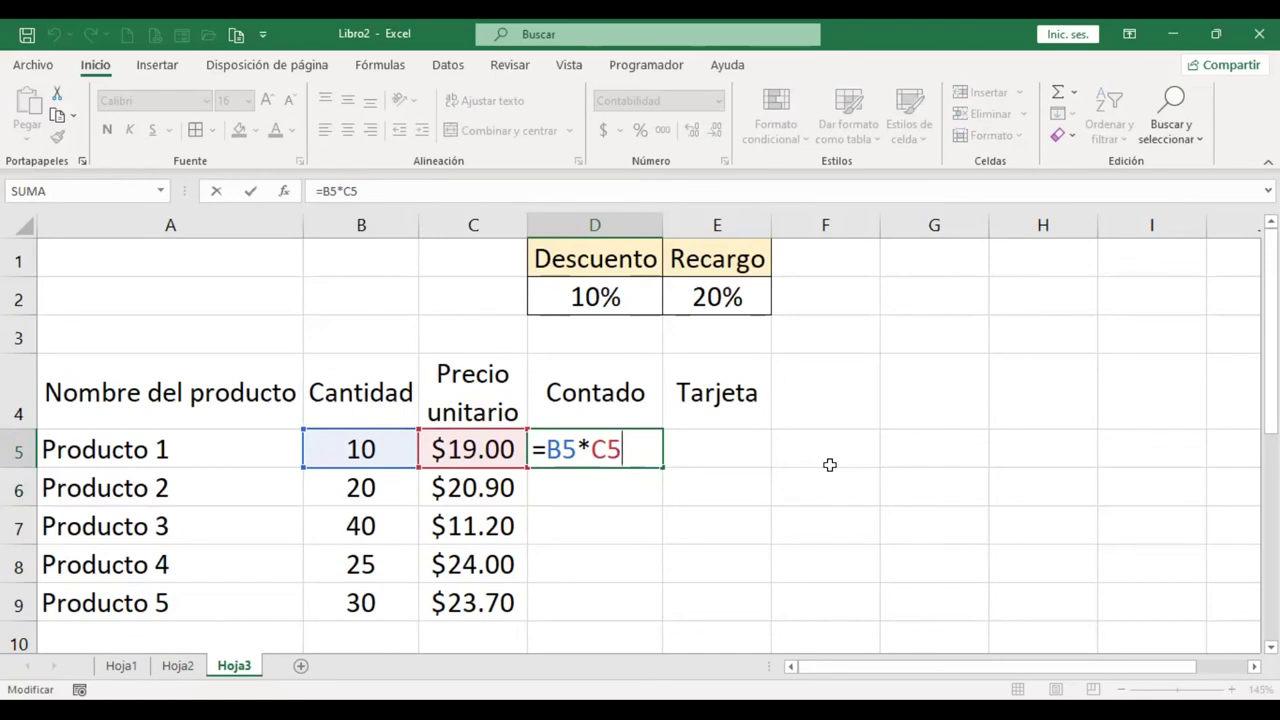
Step: Extend the D5 formula to subtract B5*C5 multiplied by the 10% Descuento in D2
text(-()
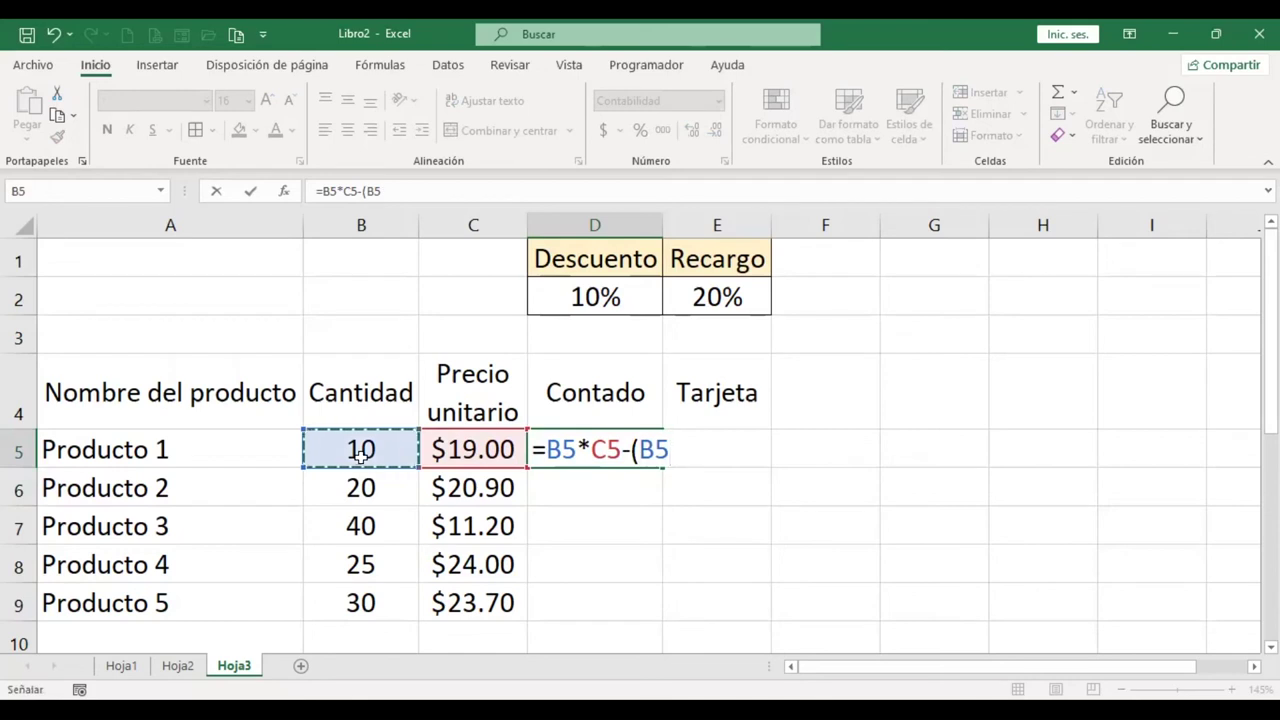
text(*)
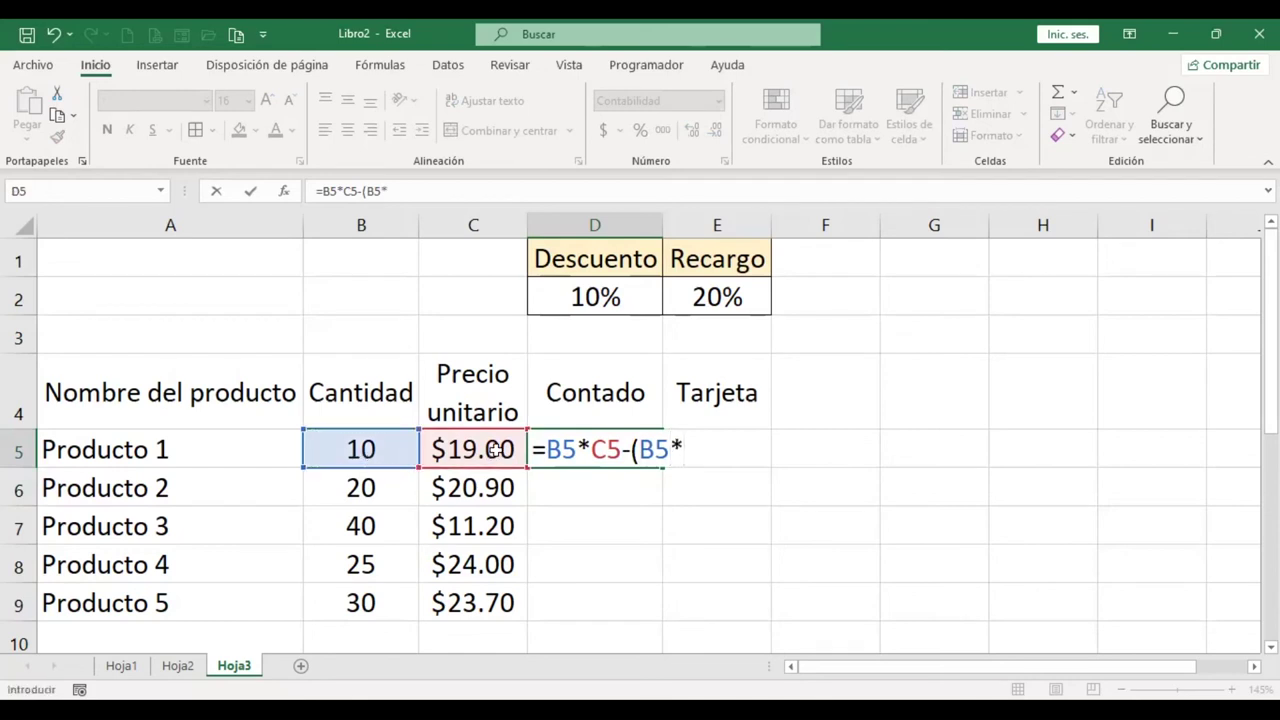
click(495, 450)
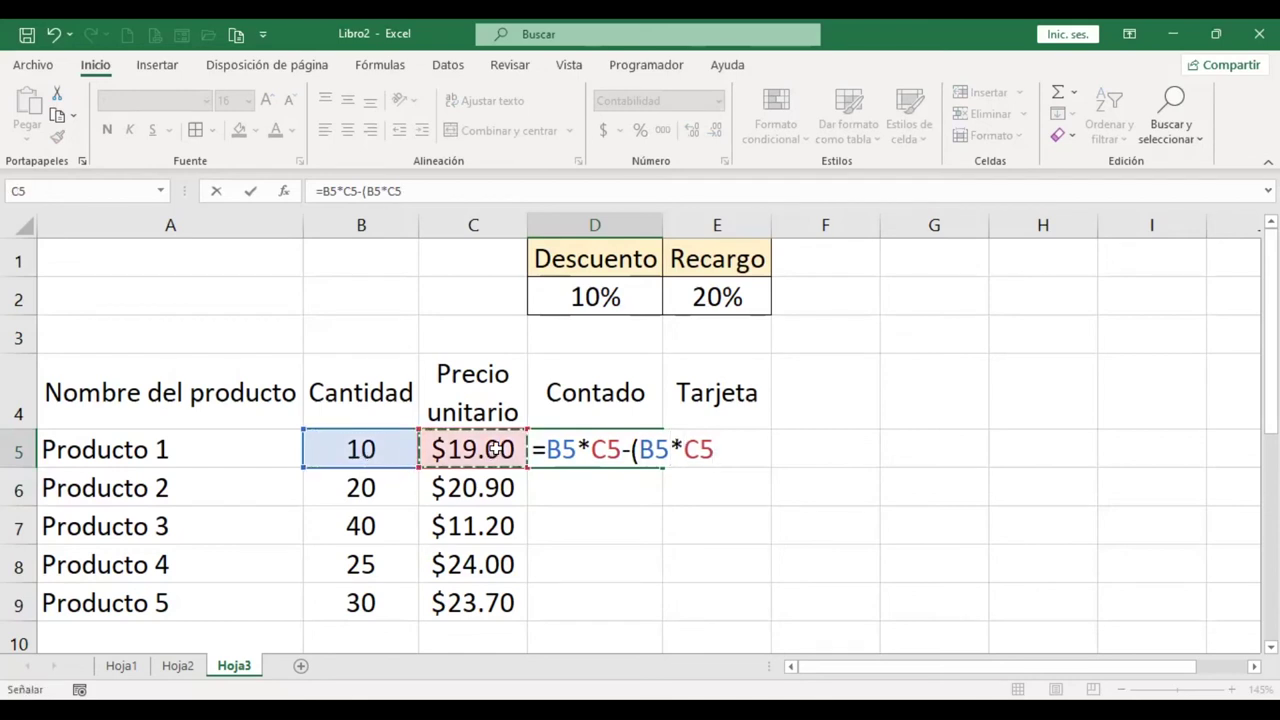
text()*)
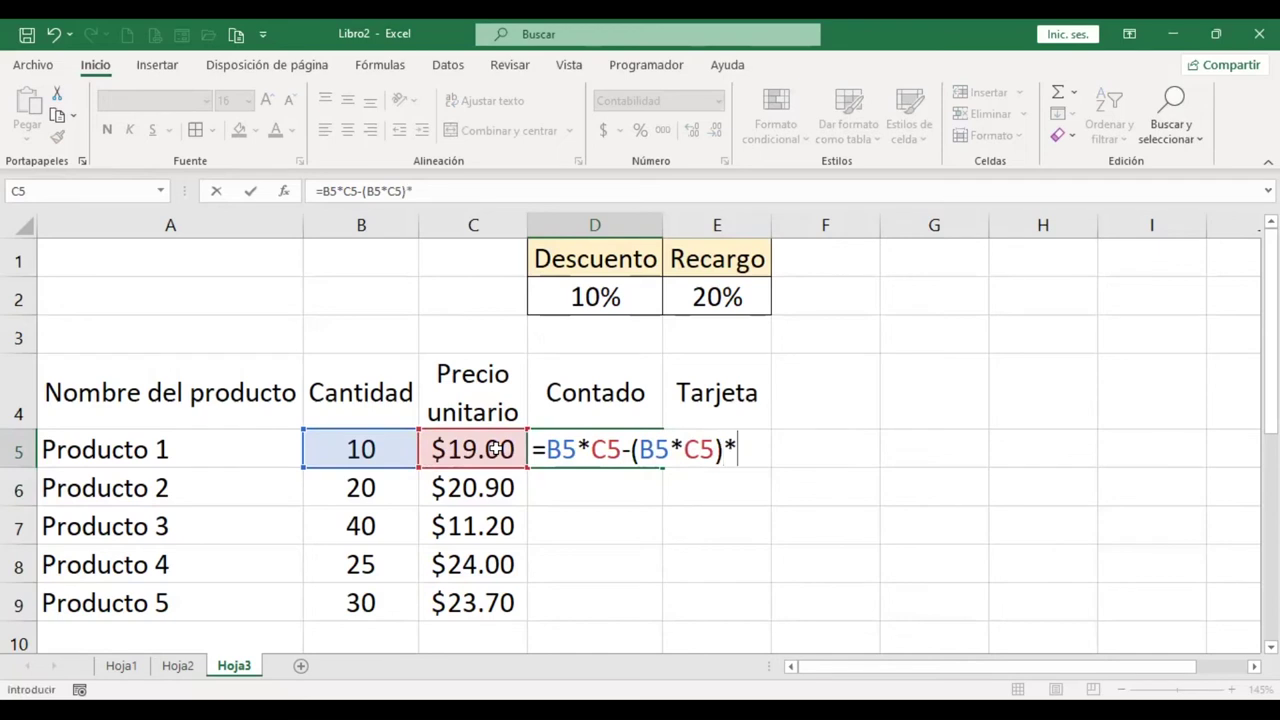
click(607, 296)
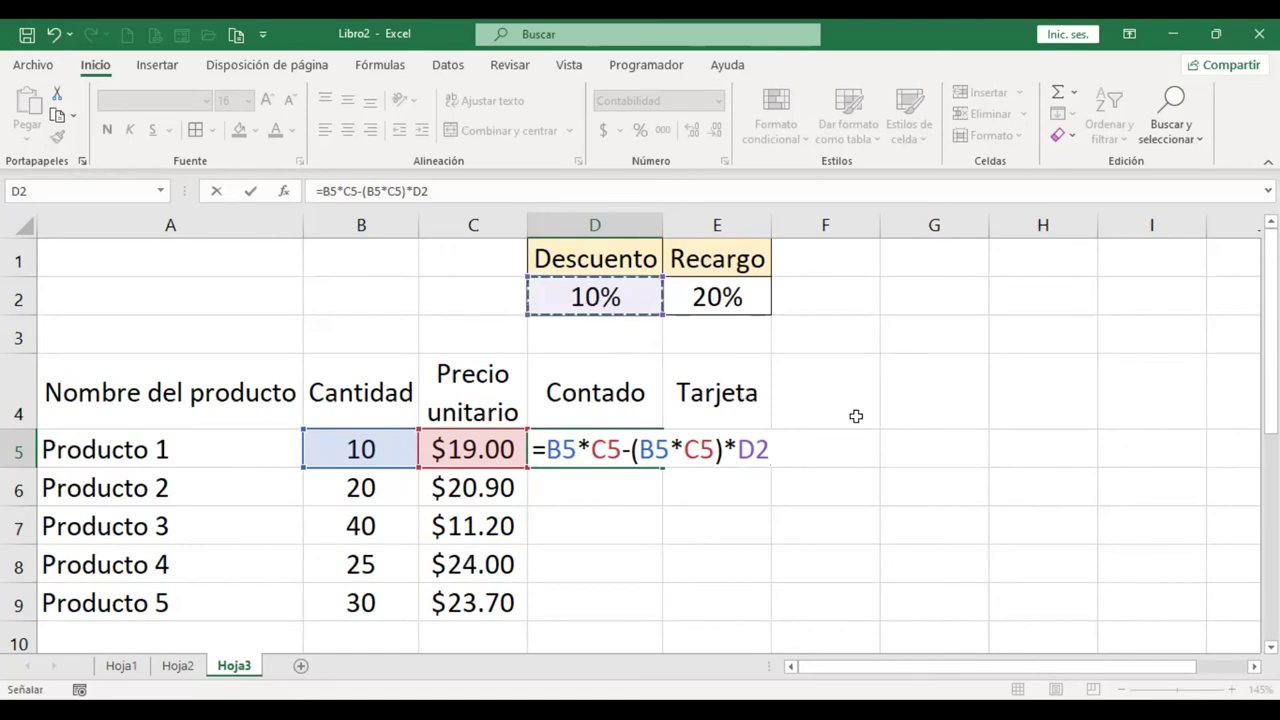
key(ctrl+Return)
Step: Wrap the first B5*C5 product of the D5 formula in brackets
key(Return)
key(Up)
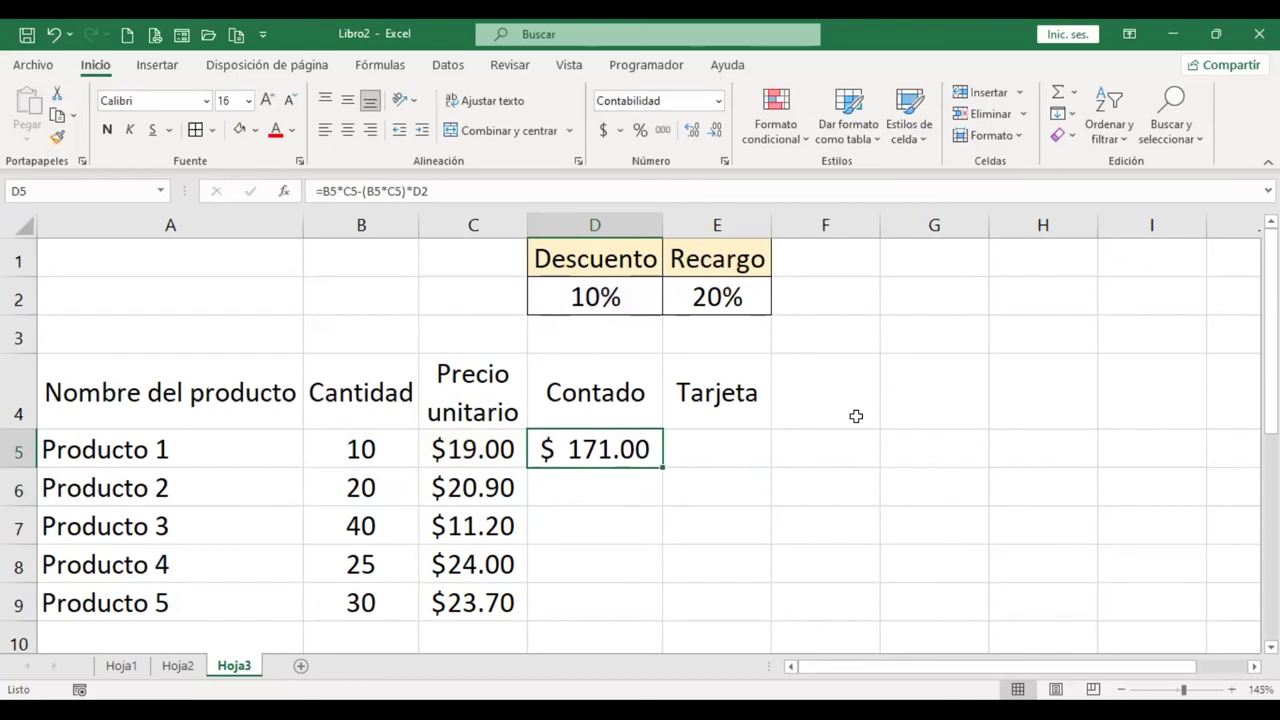
key(F2)
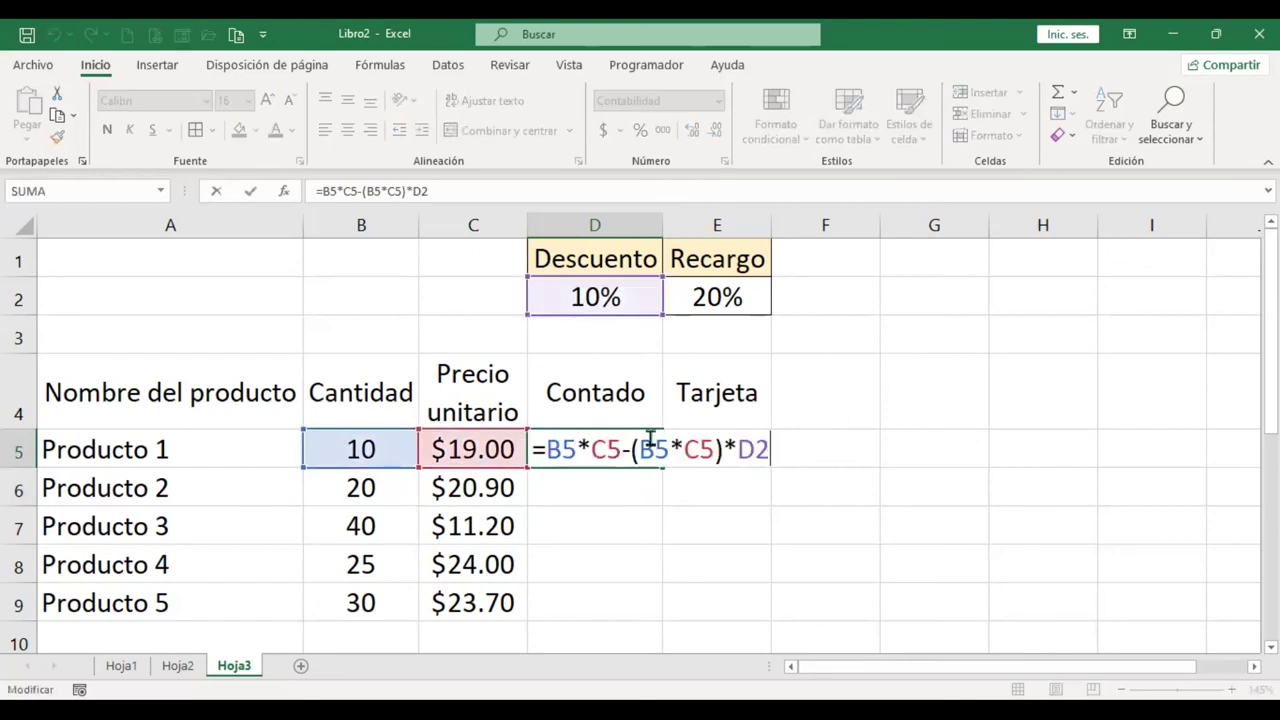
click(546, 449)
text(()
key(Right)
key(Right)
key(Right)
key(Right)
key(Right)
text())
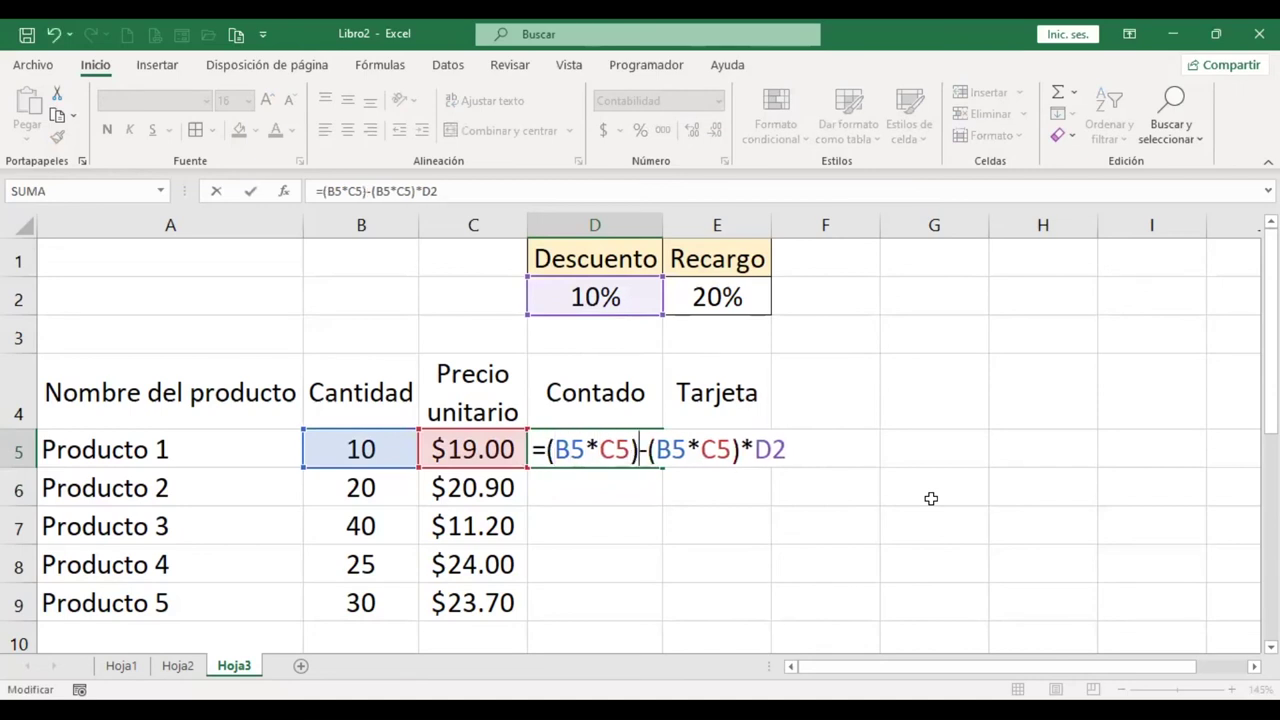
key(ctrl+Return)
Step: Bracket the second product so D5 reads =(B5*C5)-(B5*C5)*D2
key(F2)
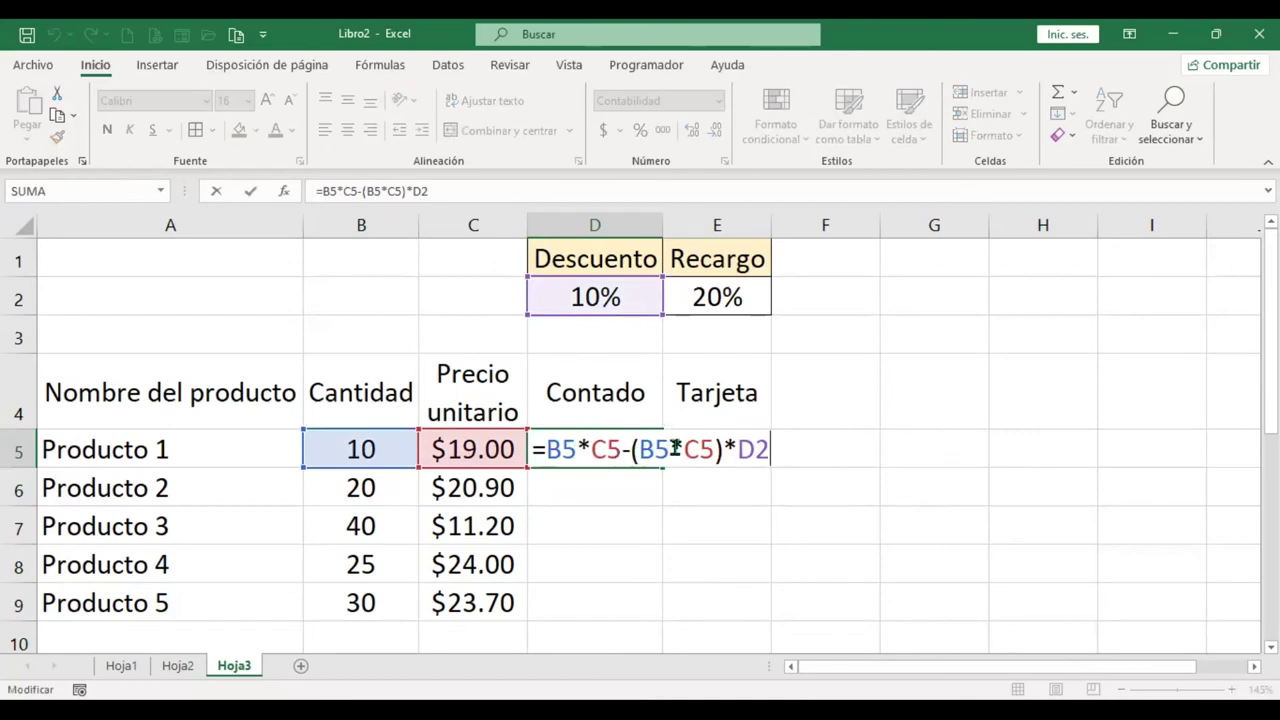
drag(592, 449, 684, 449)
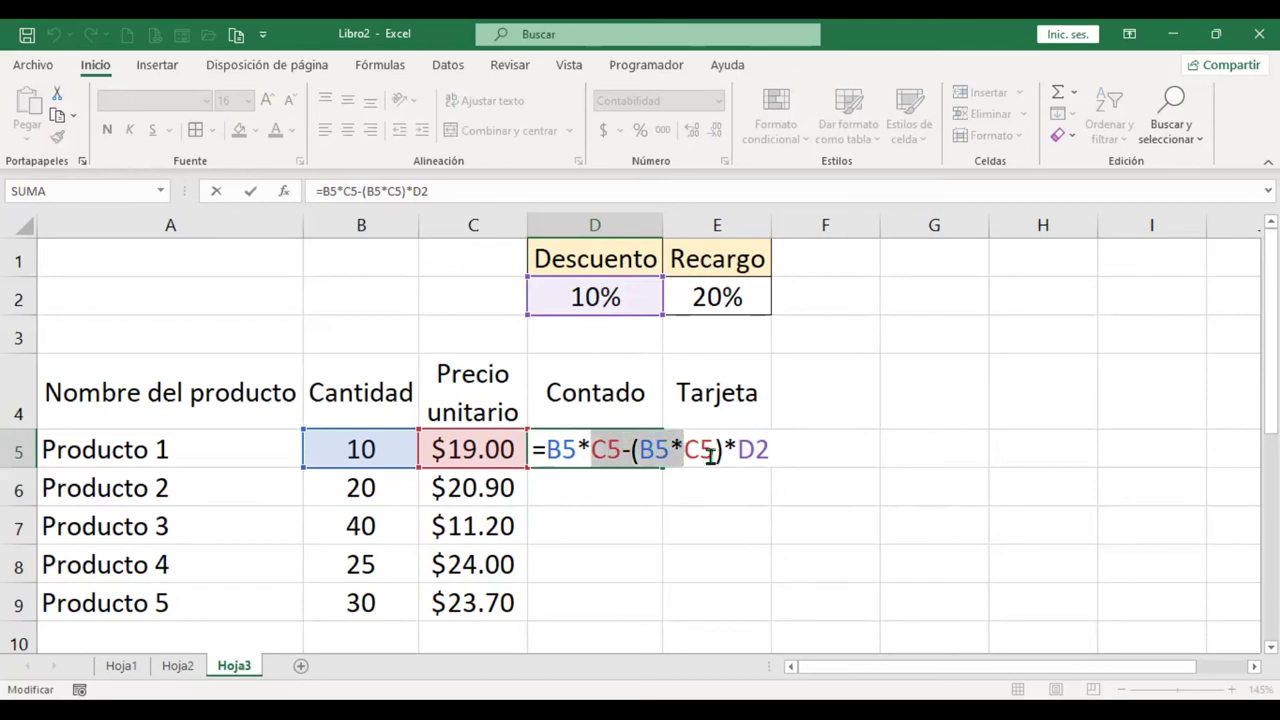
click(546, 449)
text(()
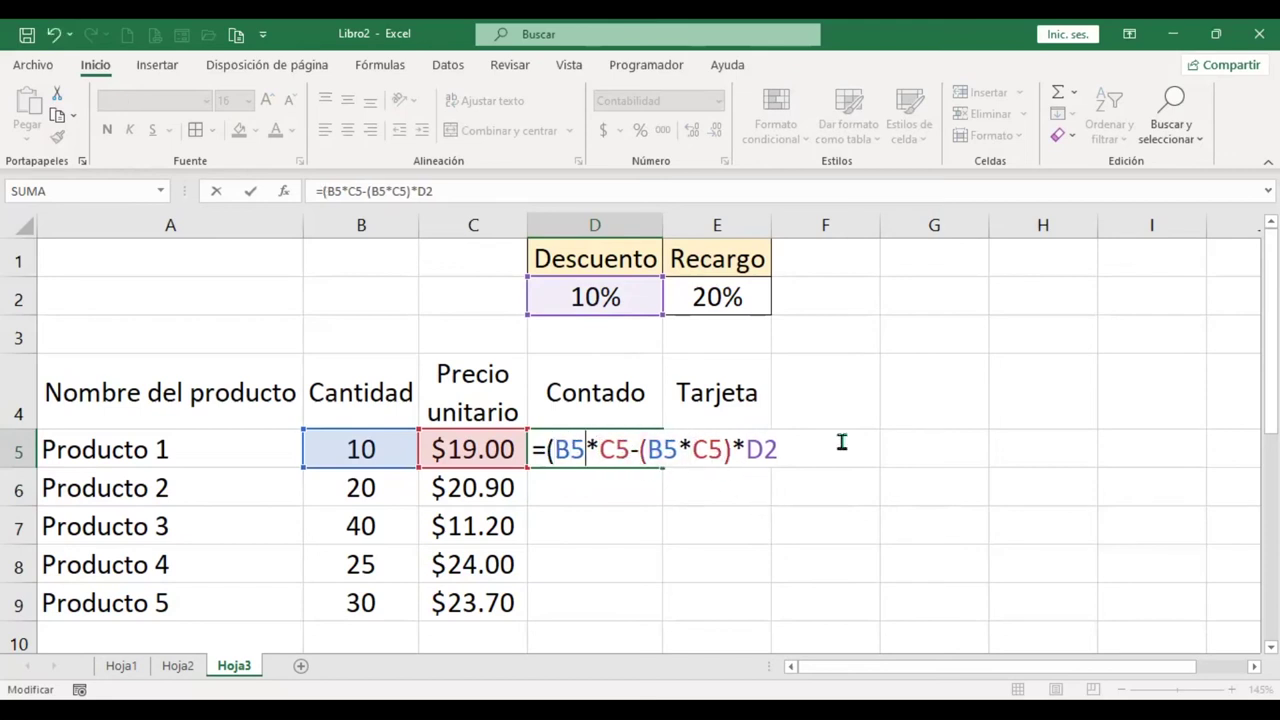
key(Right)
key(Right)
key(Right)
text())
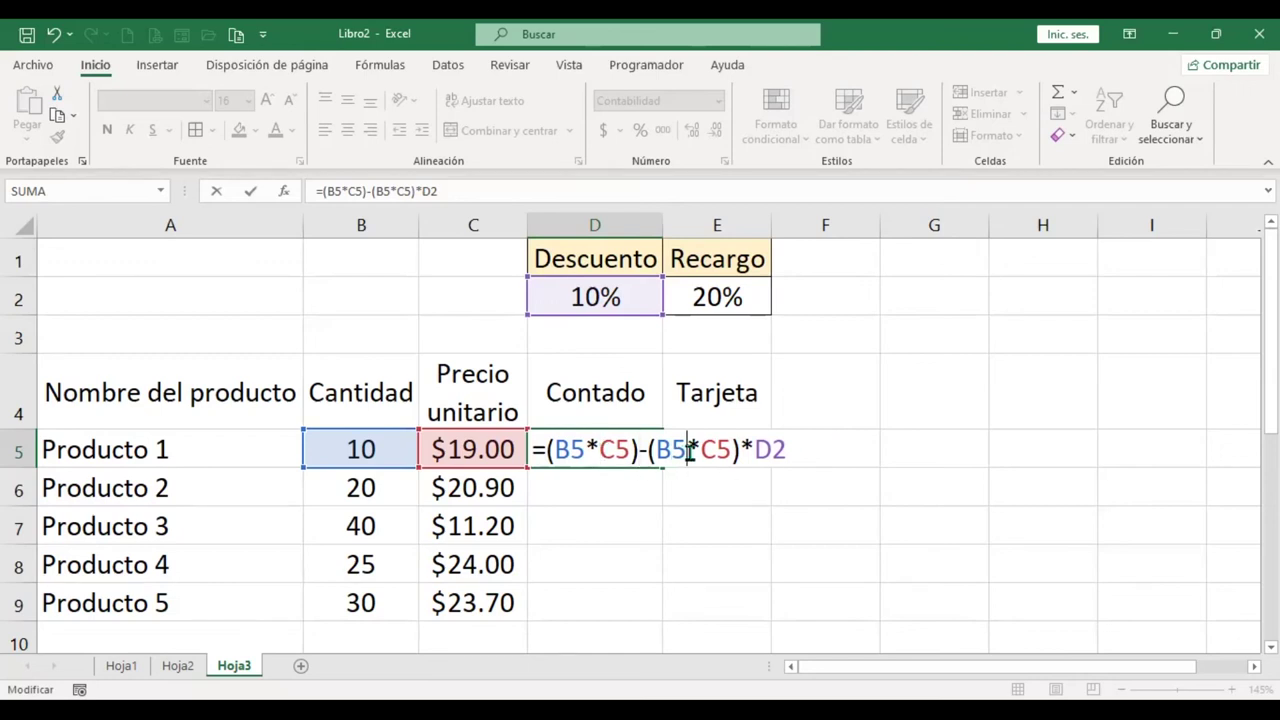
drag(740, 450, 787, 450)
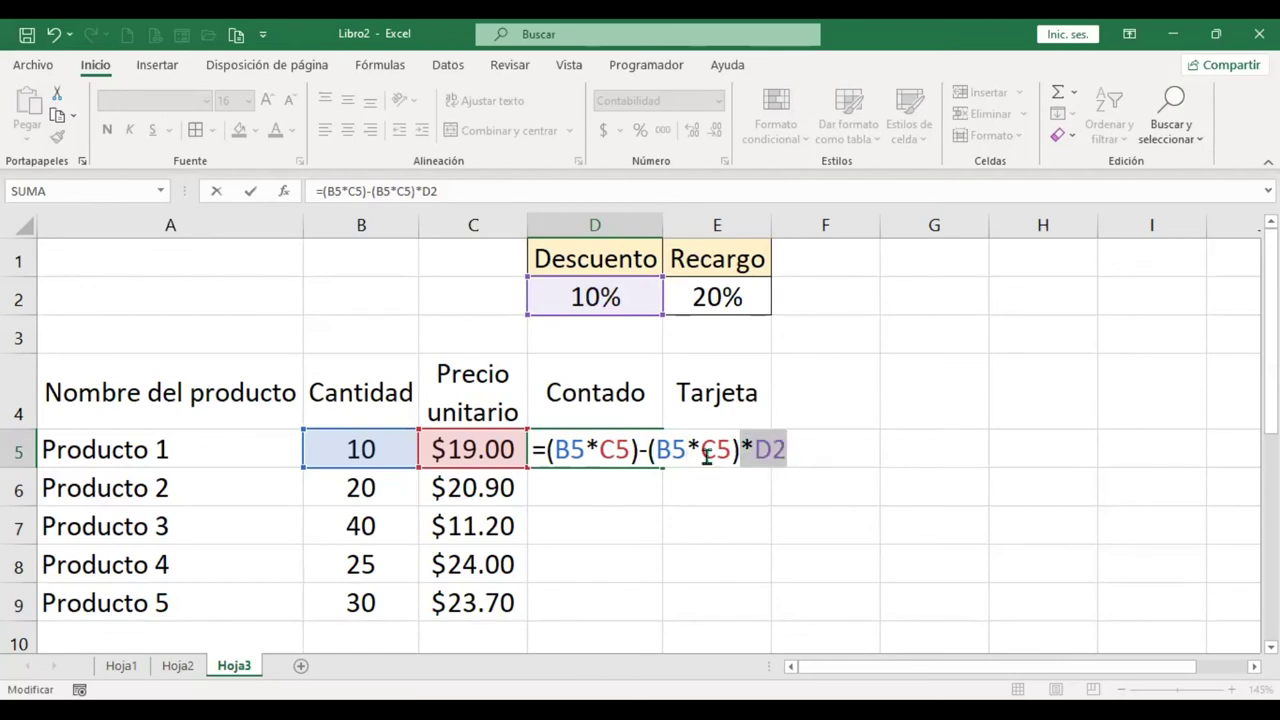
click(643, 452)
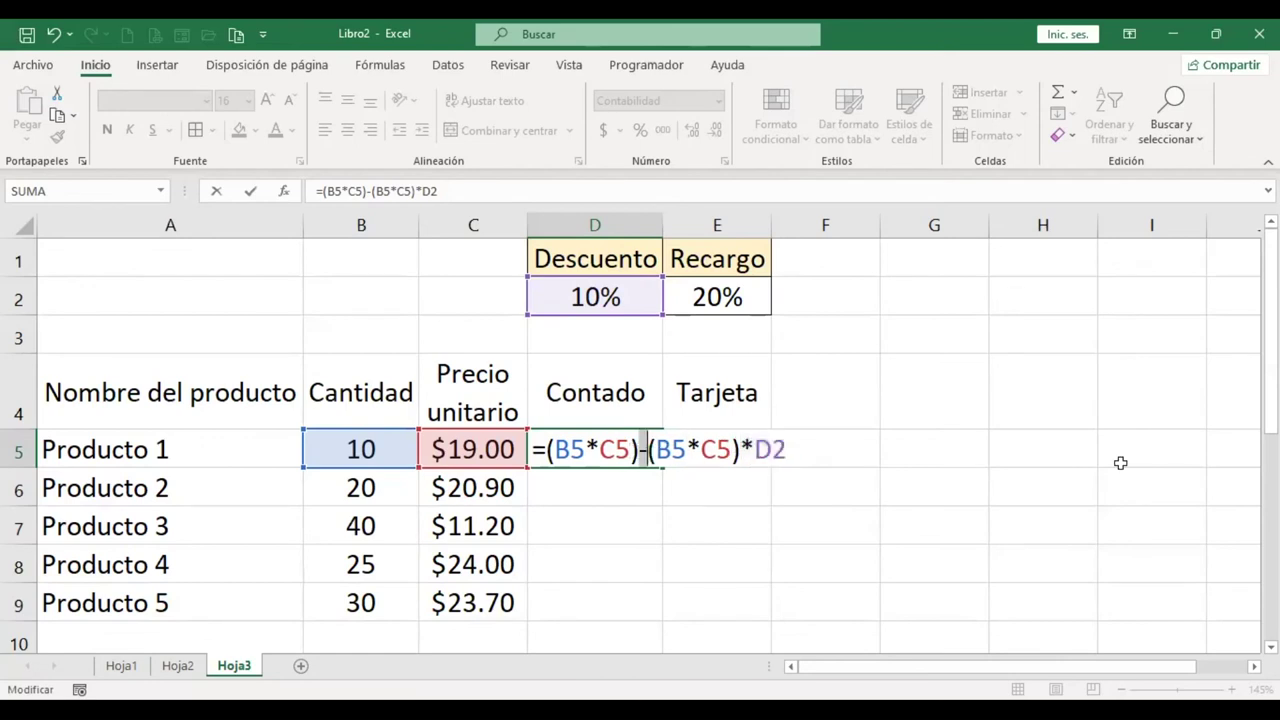
key(Return)
key(Up)
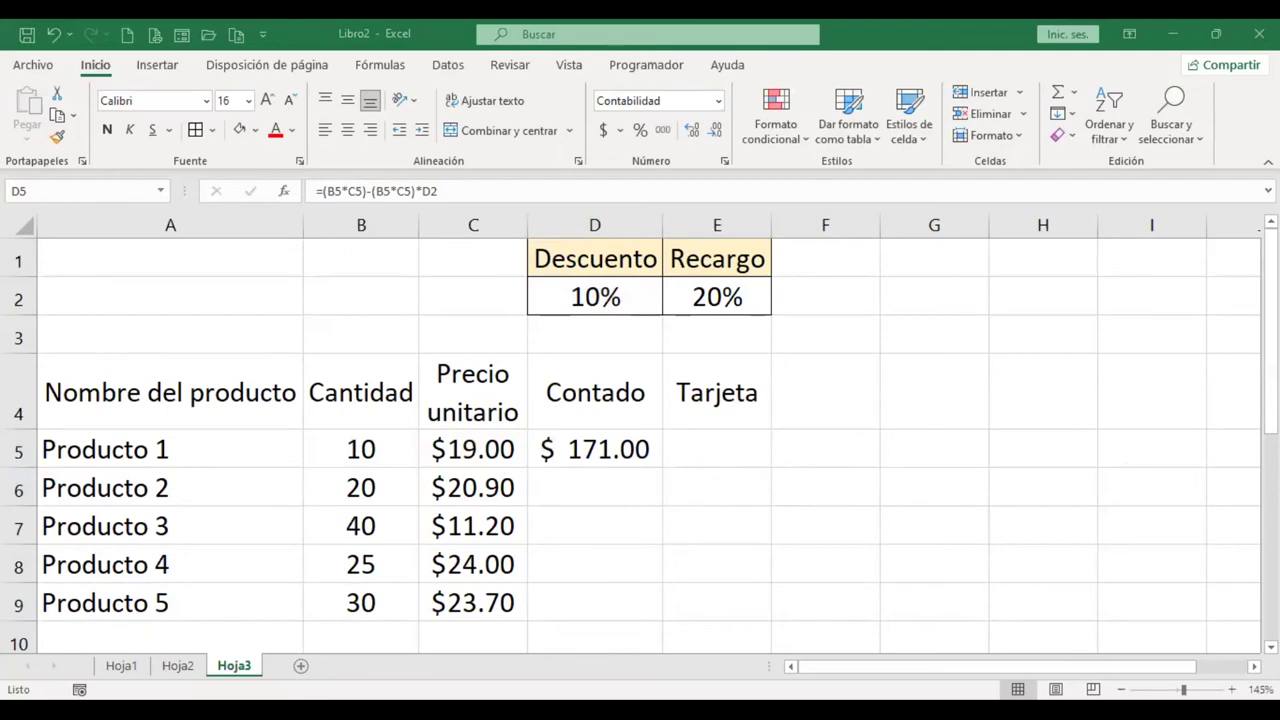
key(F2)
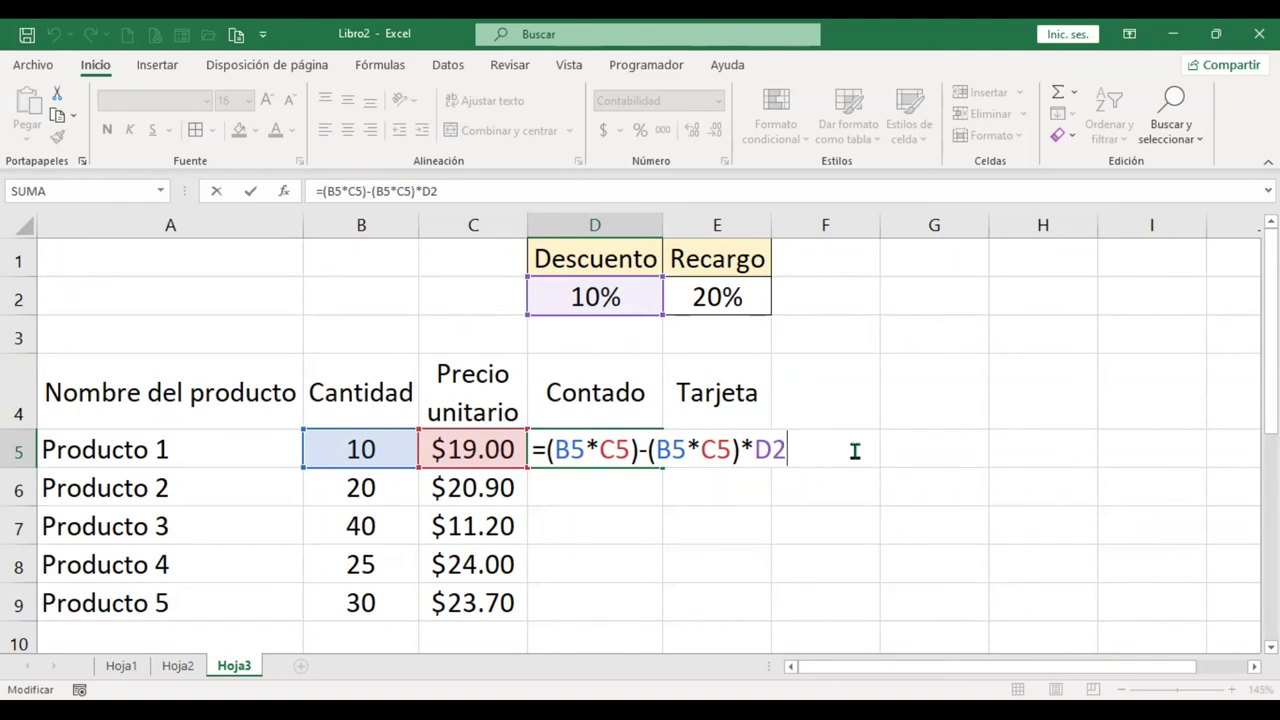
Step: Lock the discount as $D$2 and fill the Contado formula from D5 down to D9
key(F4)
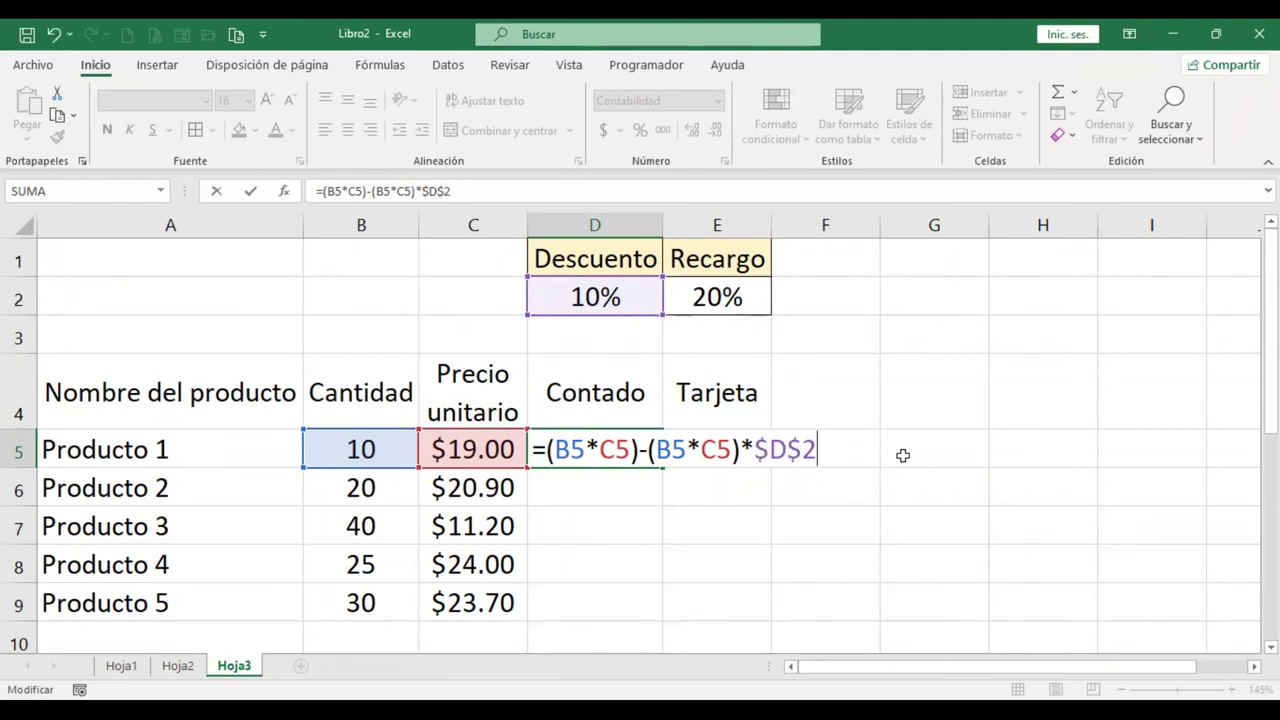
key(Return)
key(Up)
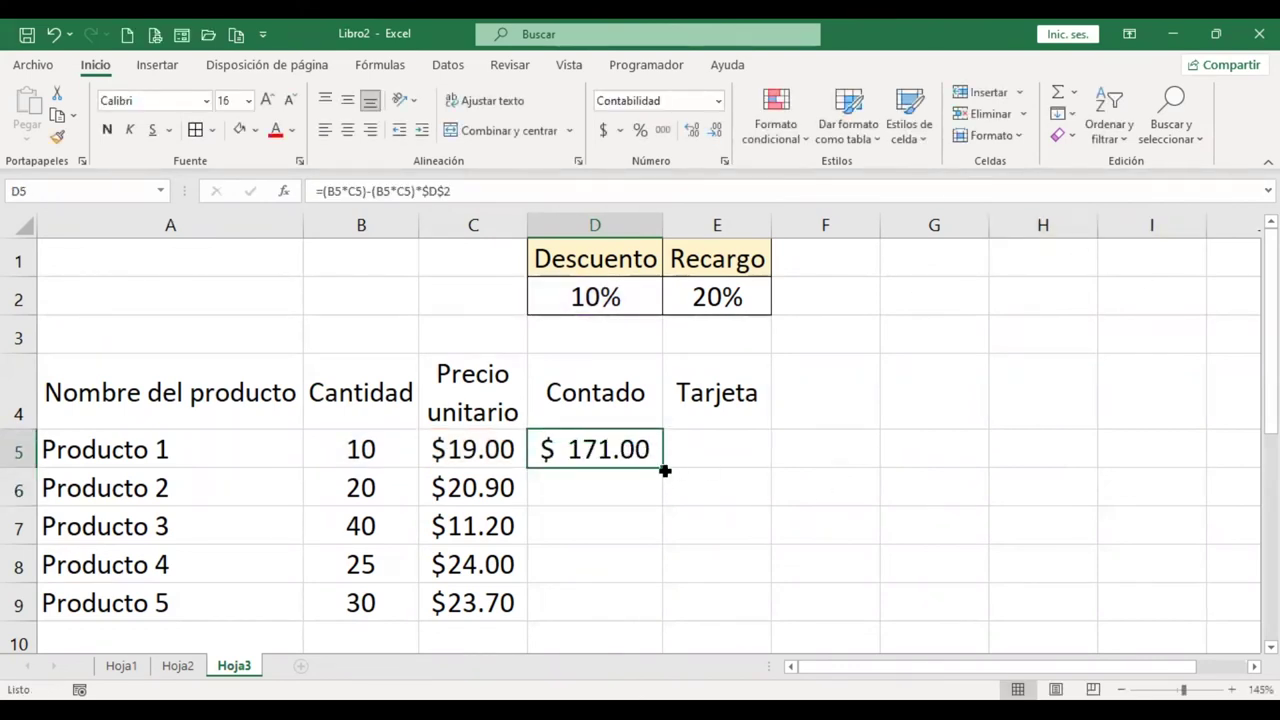
drag(665, 470, 660, 563)
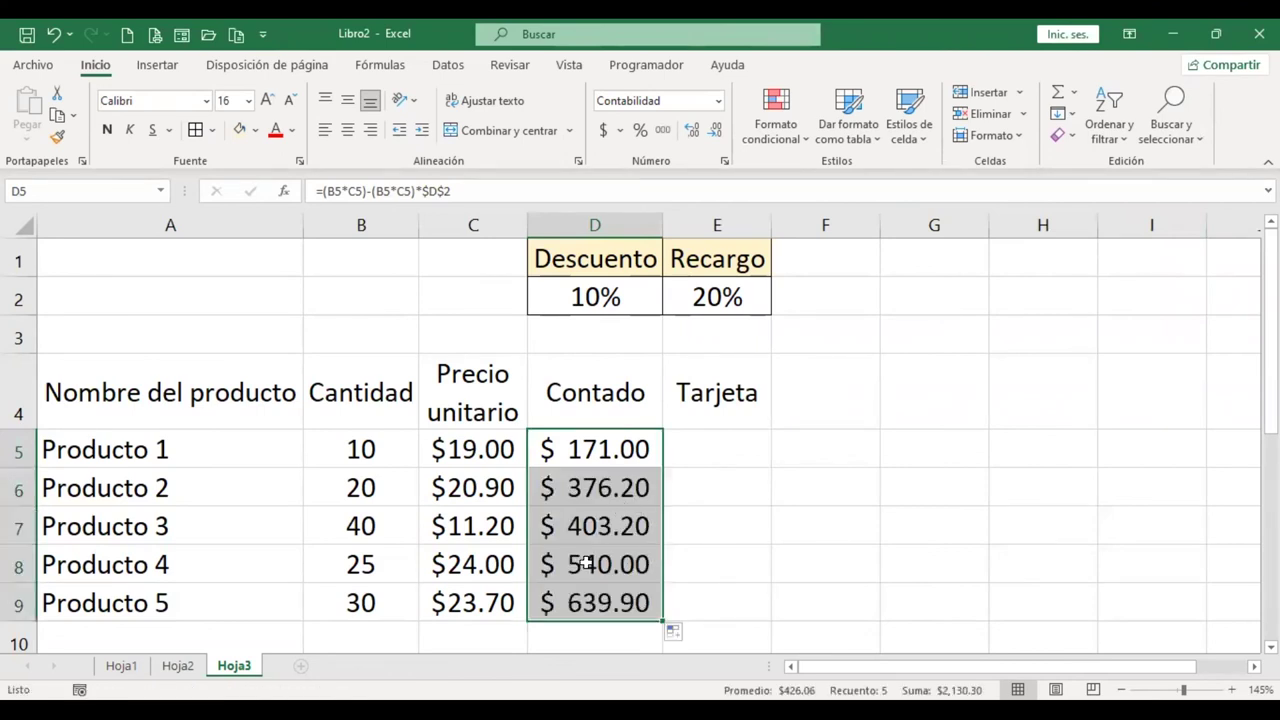
Step: Inspect the Producto 4 Contado formula in D8, then return to D5
click(606, 565)
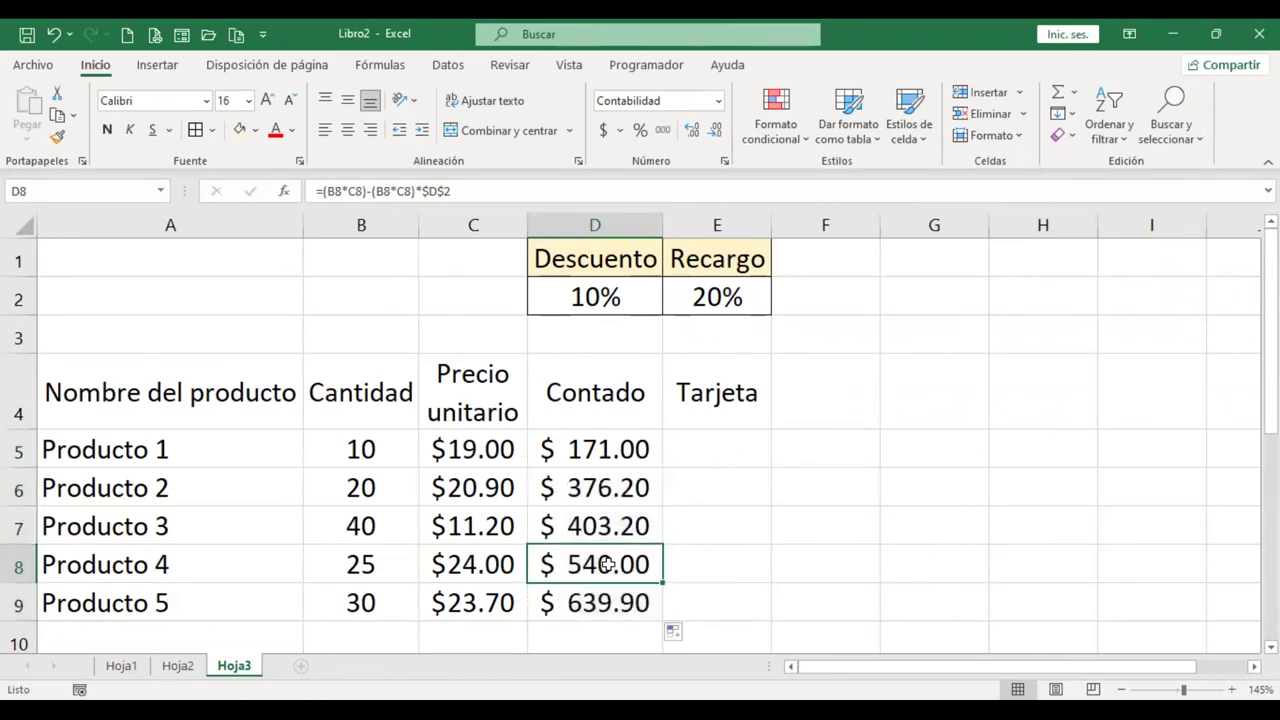
double_click(606, 565)
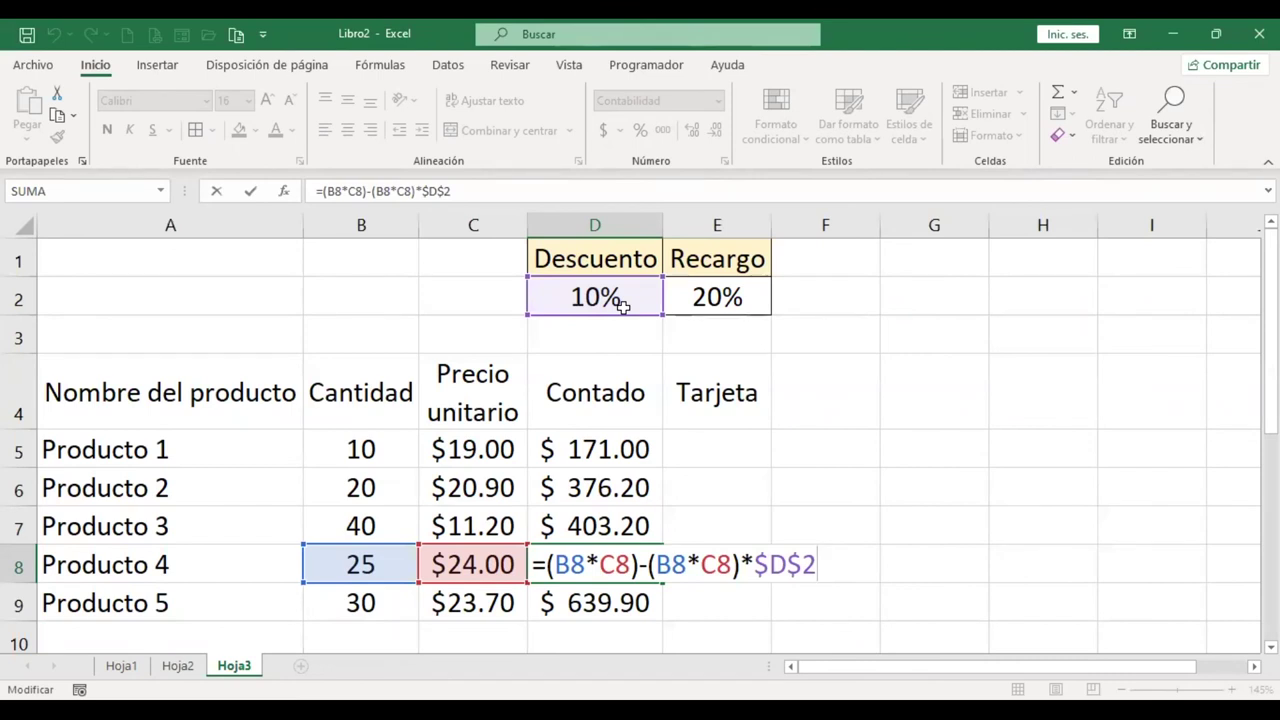
key(Return)
key(Up)
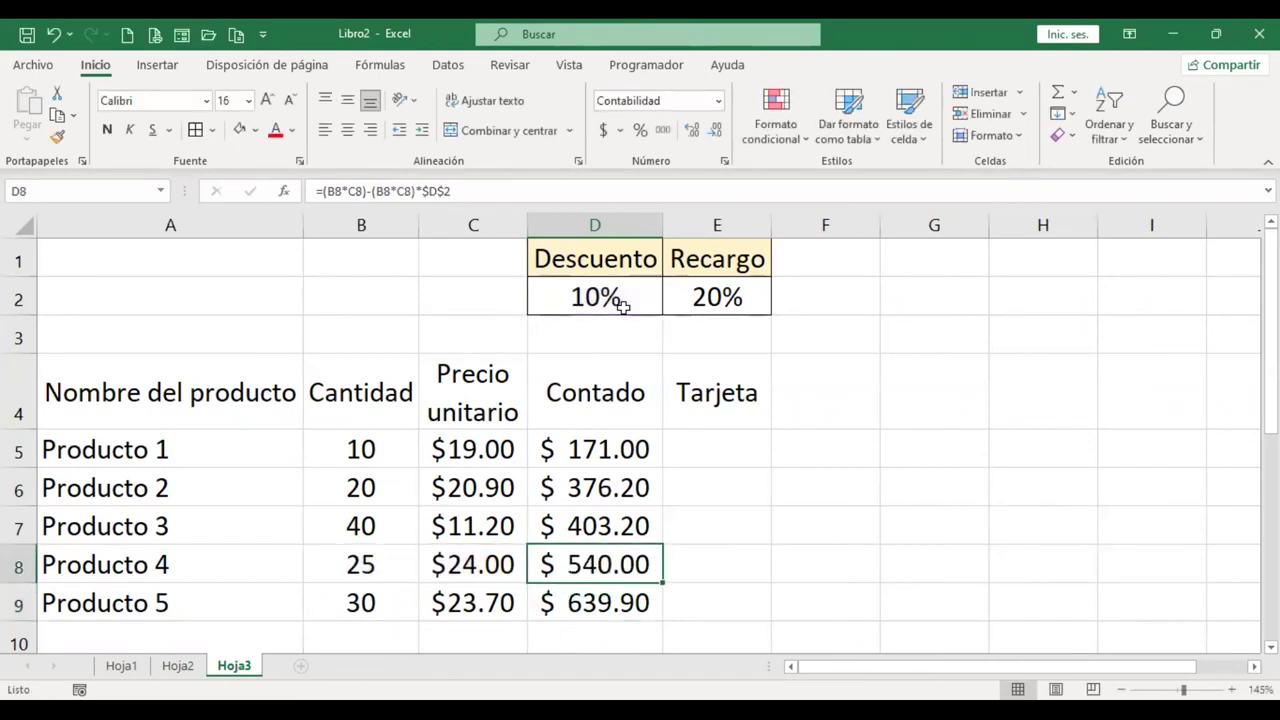
key(Right)
key(Up)
key(Up)
key(Up)
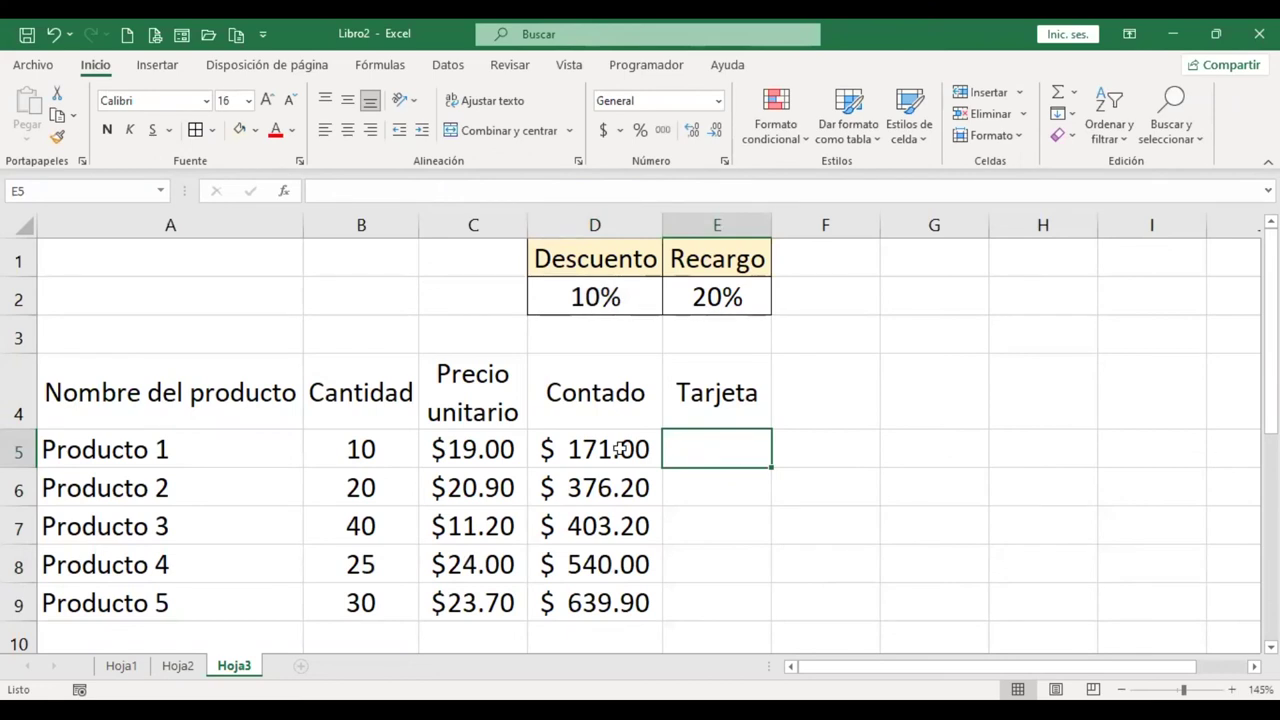
click(620, 449)
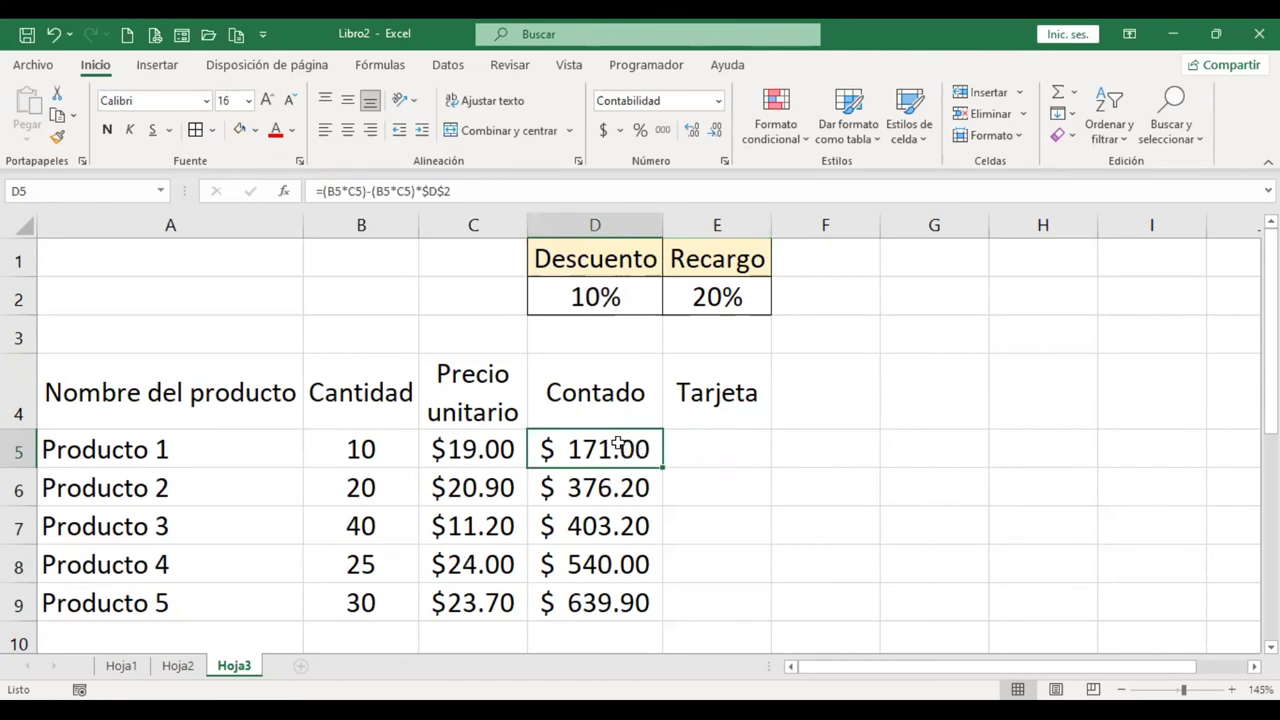
Step: Fill the Contado formula right into E5, widen column E, and view the copied formula
drag(663, 468, 753, 471)
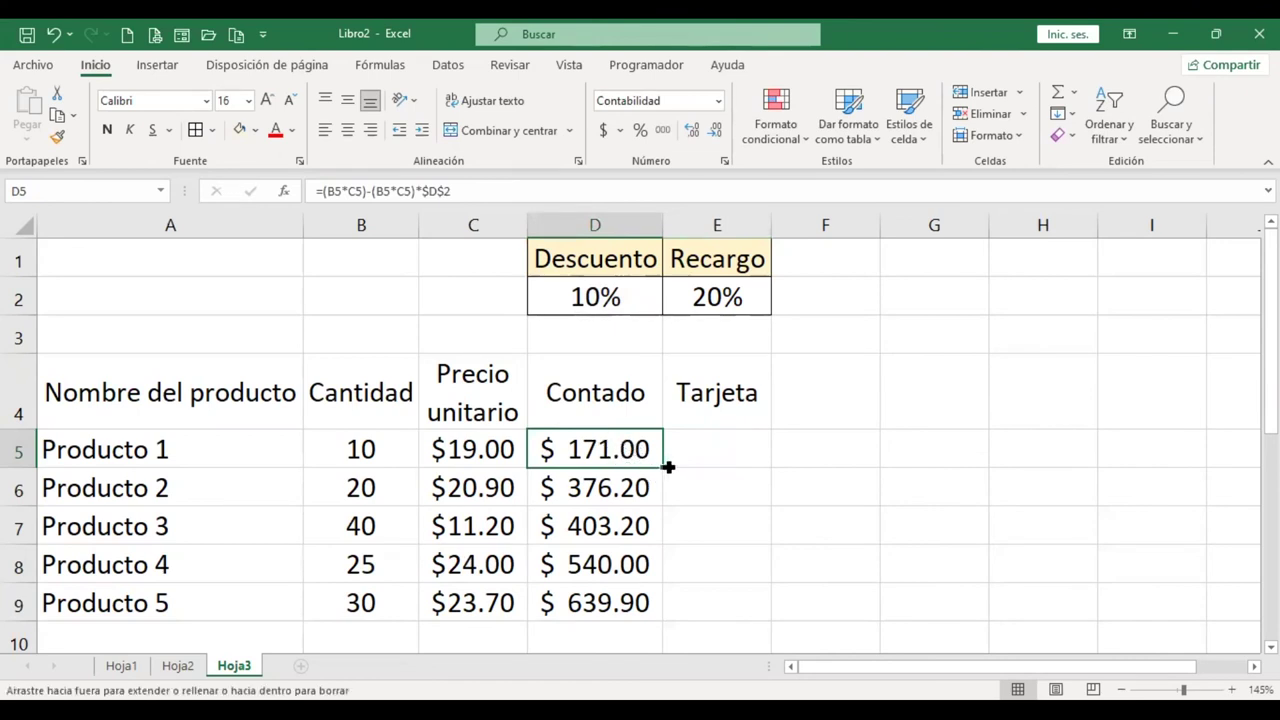
click(737, 445)
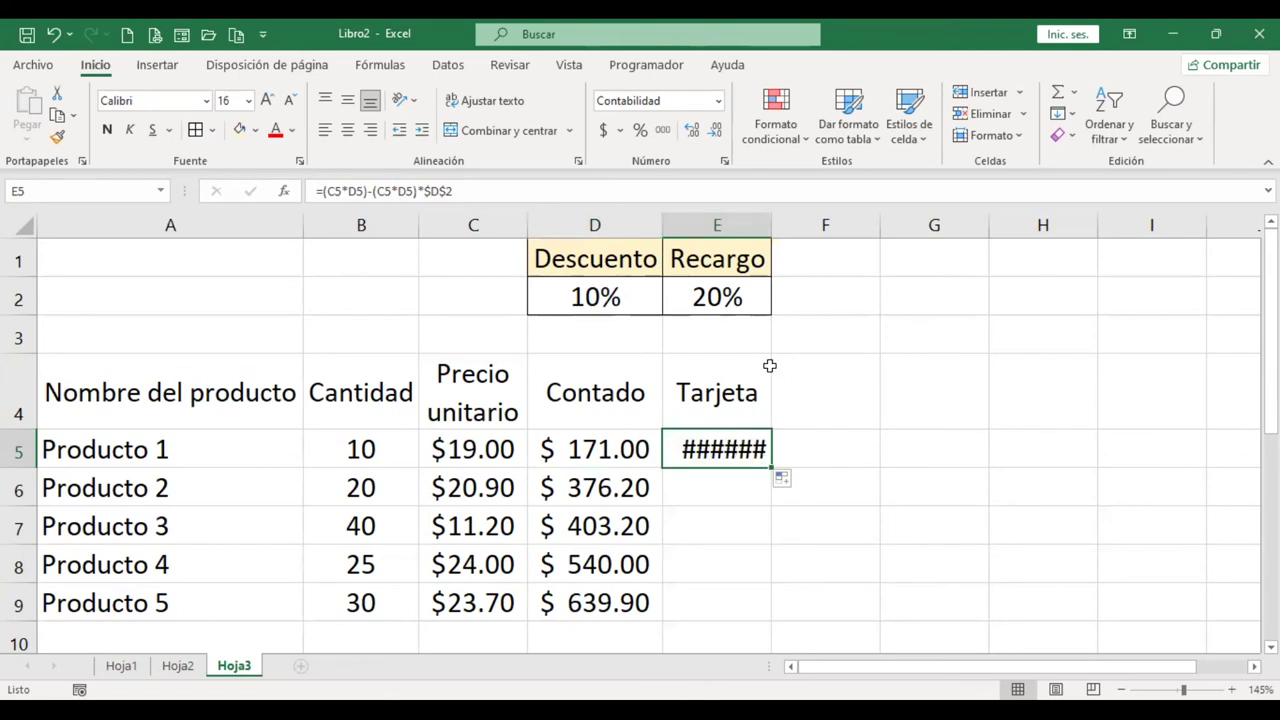
double_click(768, 225)
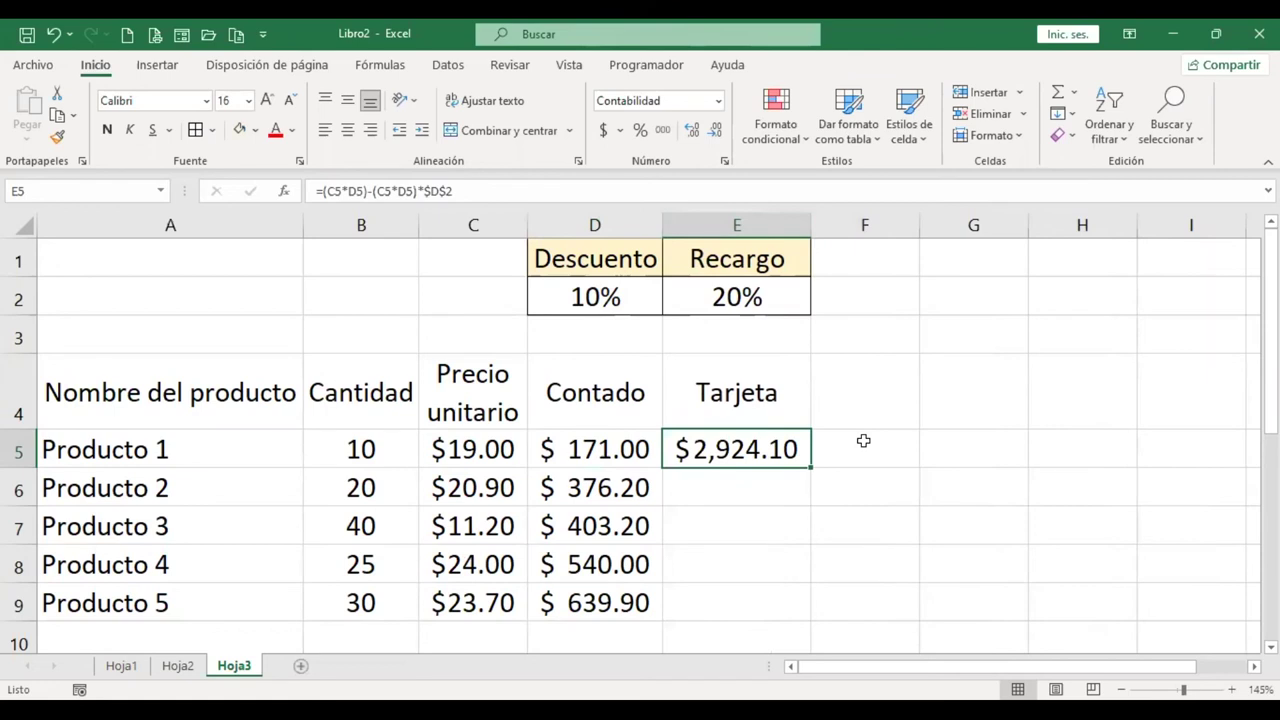
key(F2)
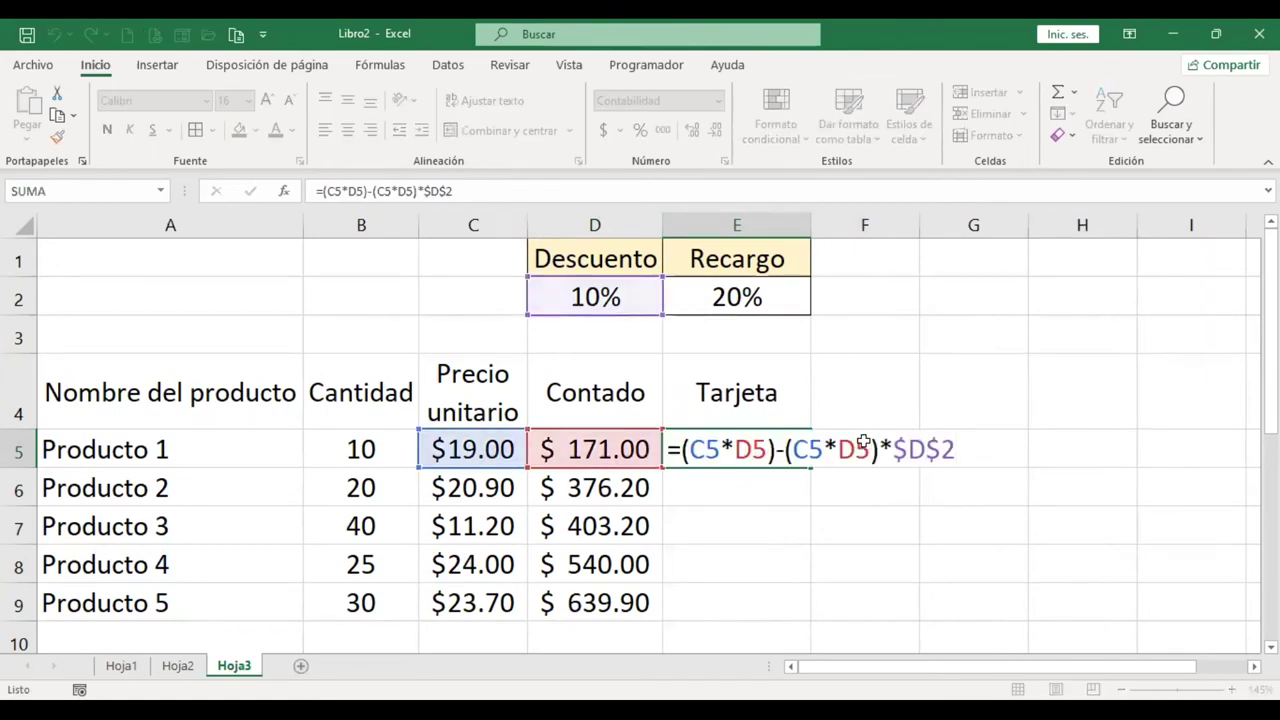
key(Escape)
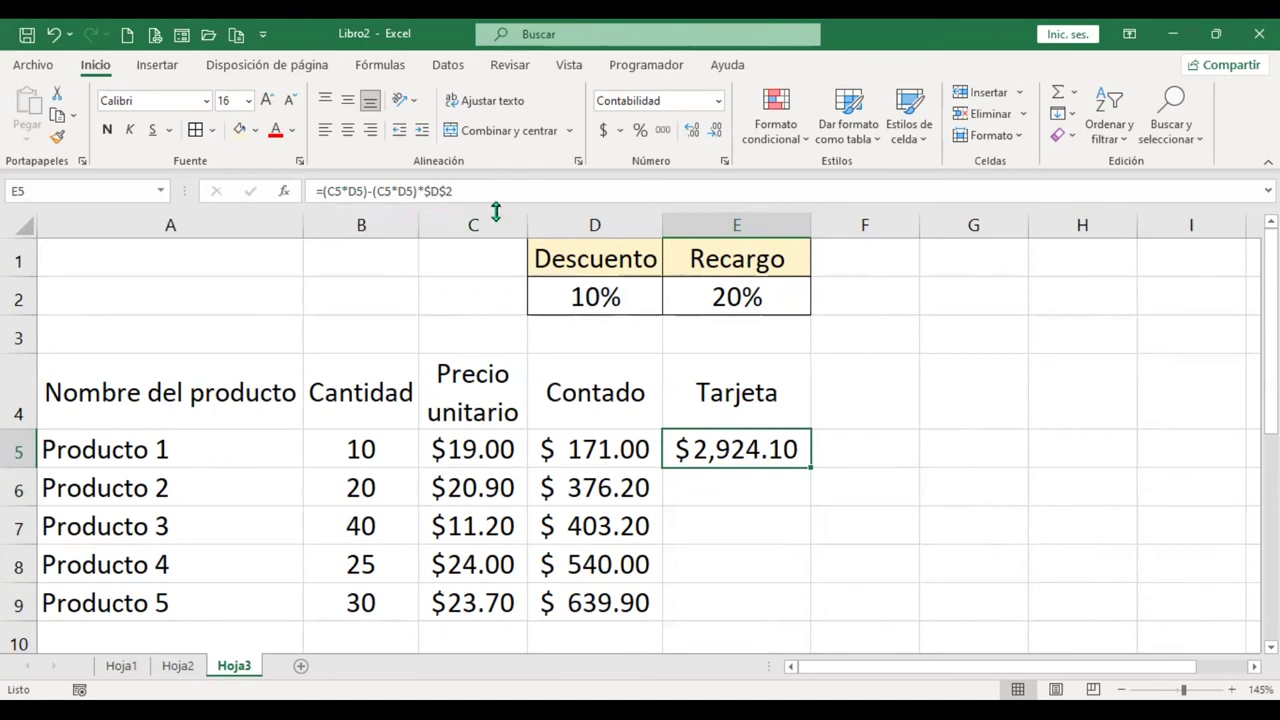
Step: Check D5's formula and delete the wrong $2,924.10 result from E5
click(615, 450)
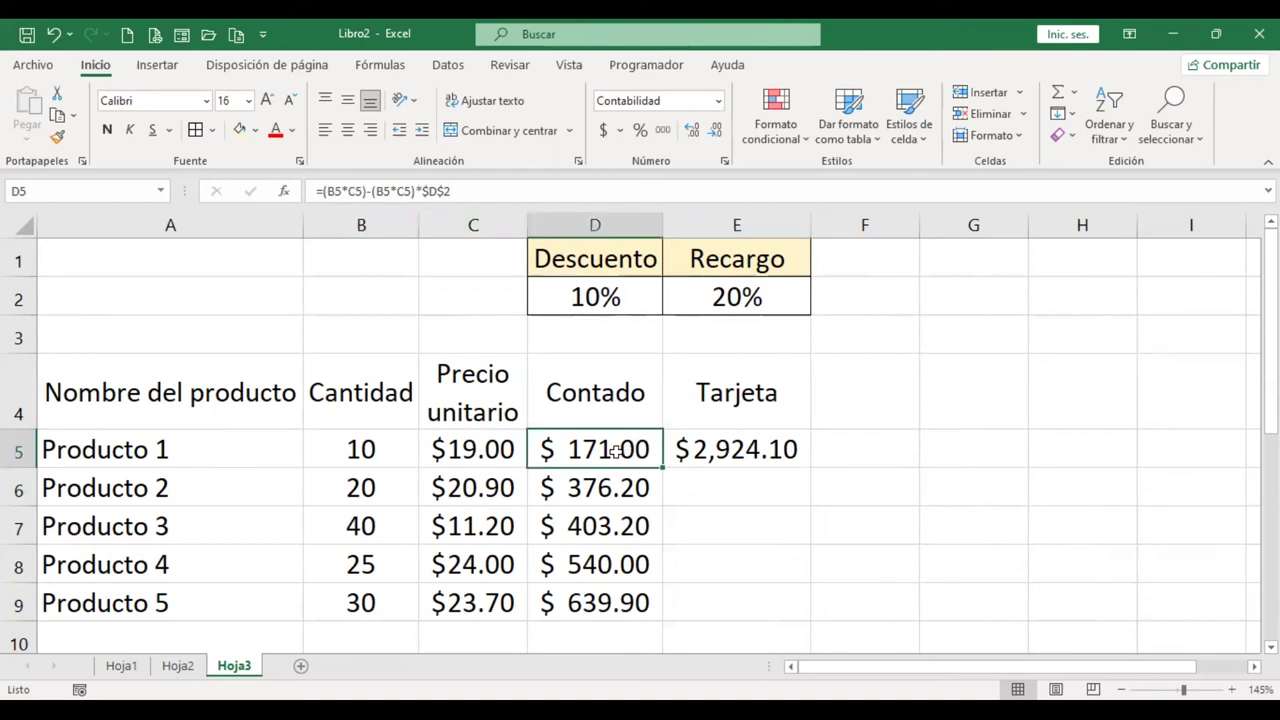
click(706, 454)
key(Delete)
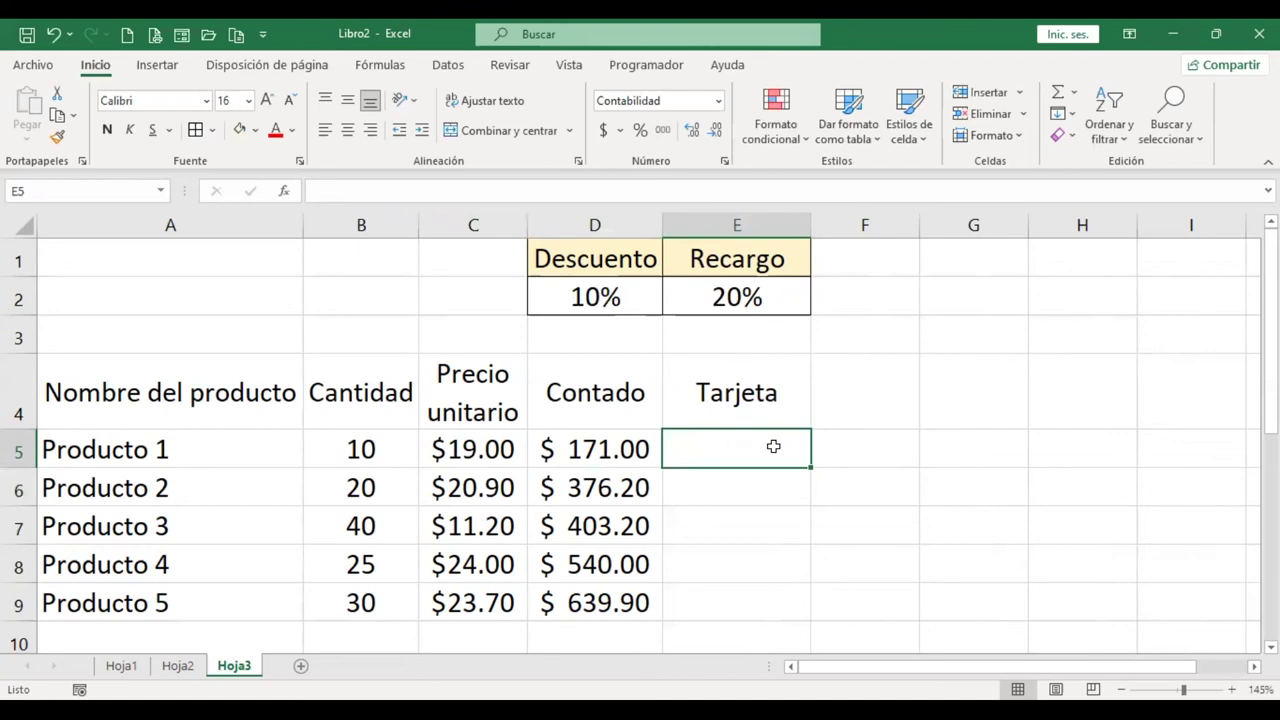
Step: Try +B5*C5 in E5, undo it, then open D5's formula in the formula bar
text(+)
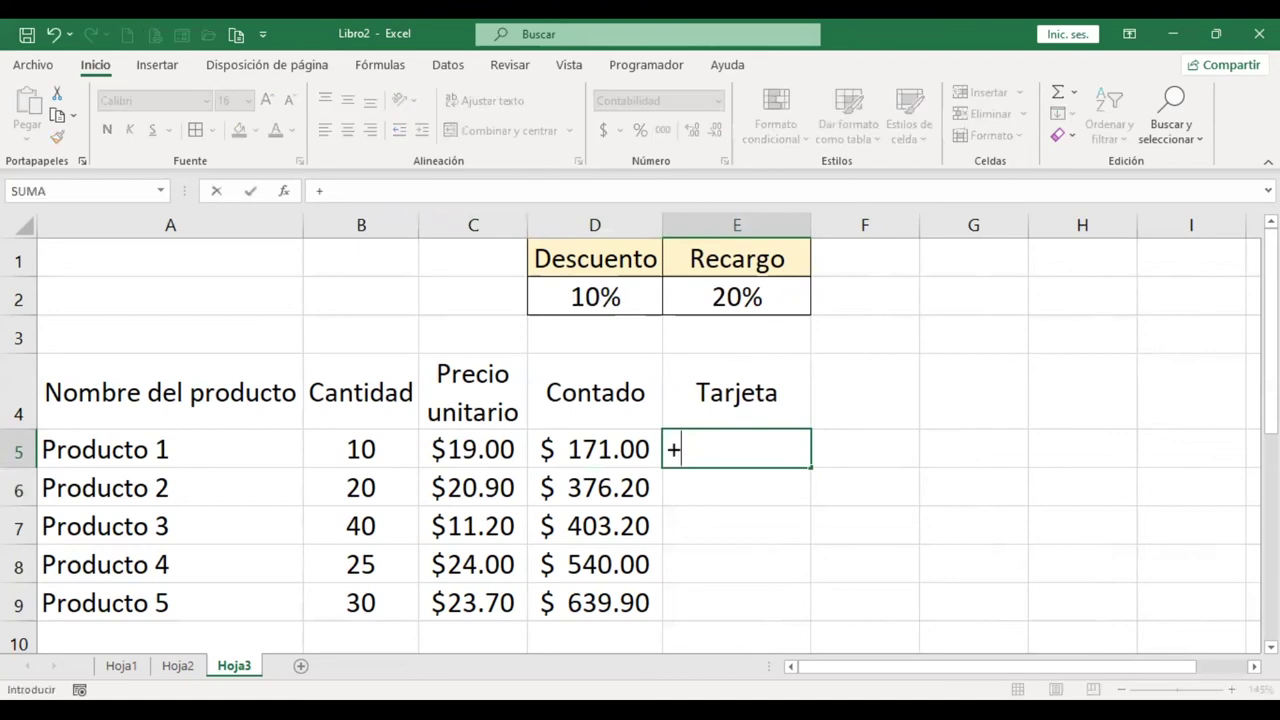
click(381, 444)
text(*)
click(469, 455)
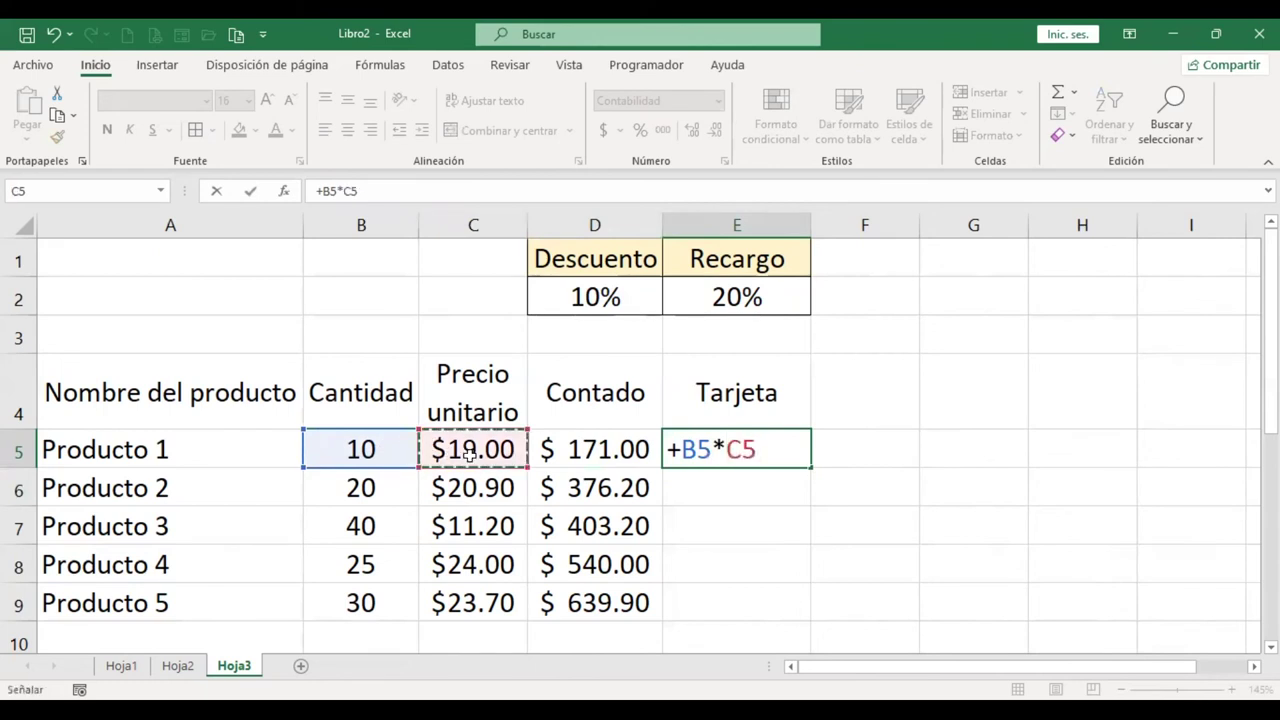
key(Return)
key(ctrl+z)
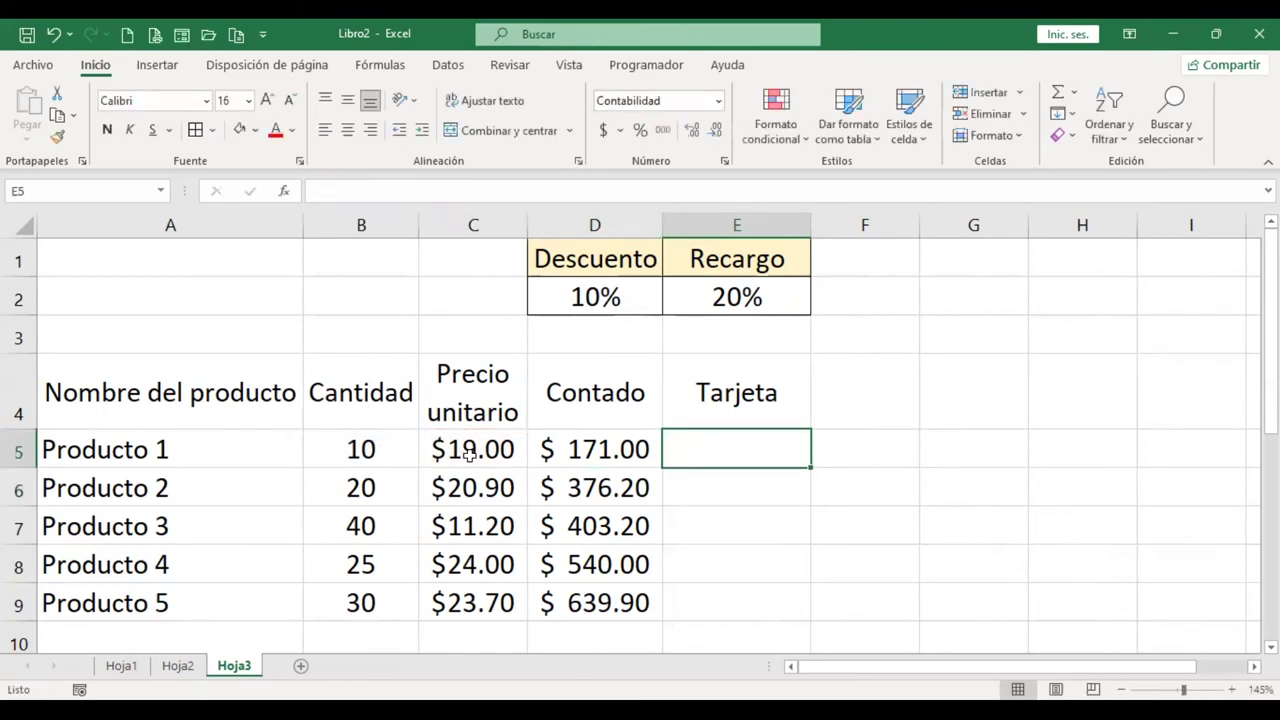
click(597, 444)
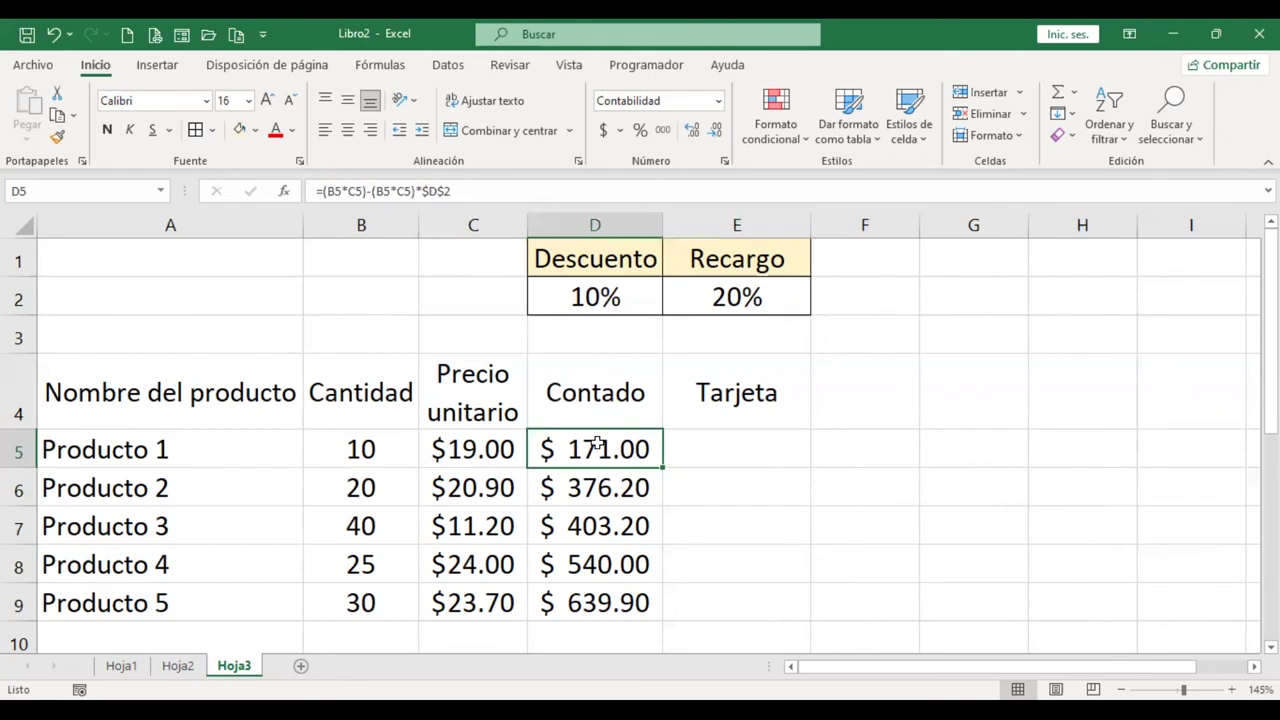
click(476, 190)
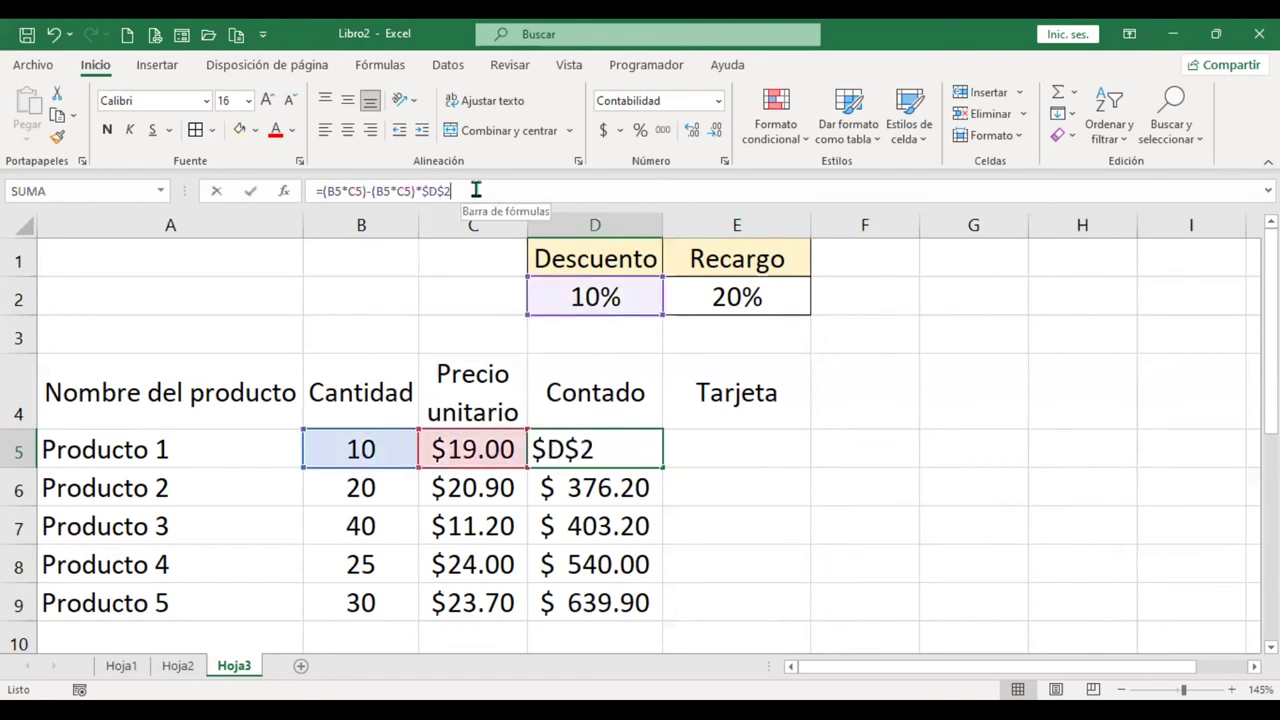
Step: Copy the D5 formula text via Copiar and paste it into E5, showing $171.00
drag(476, 190, 286, 189)
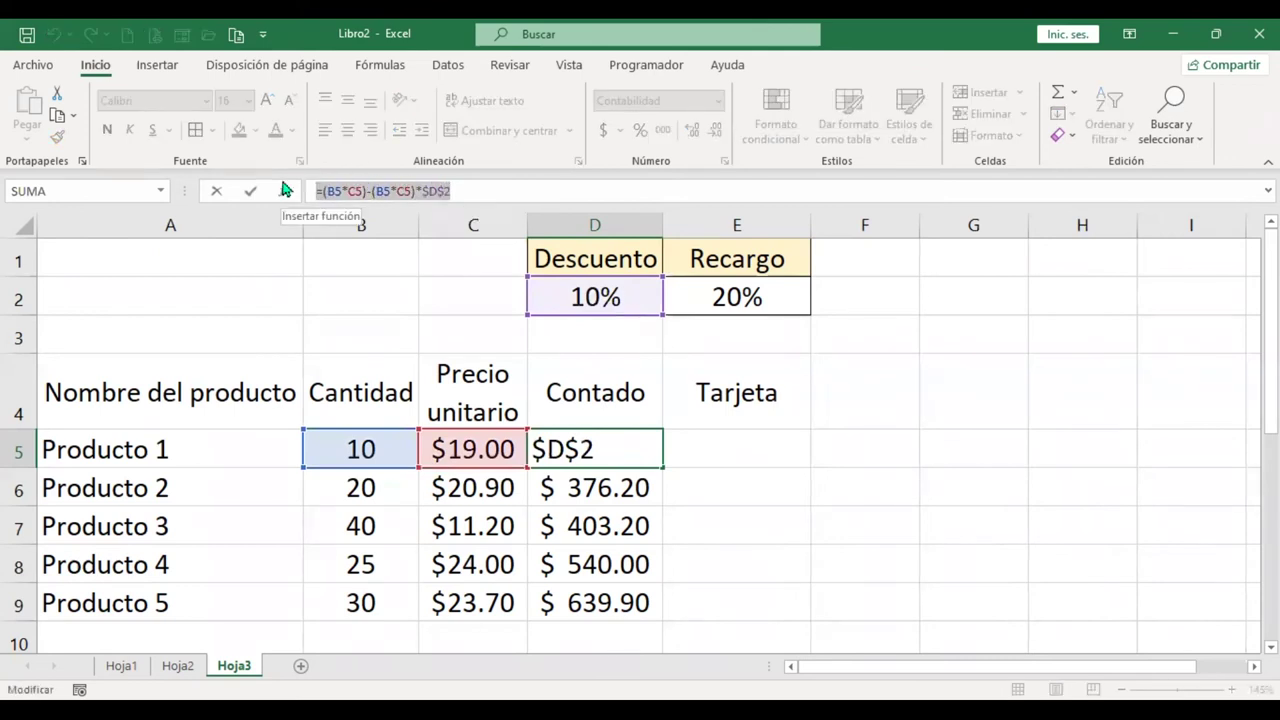
right_click(385, 191)
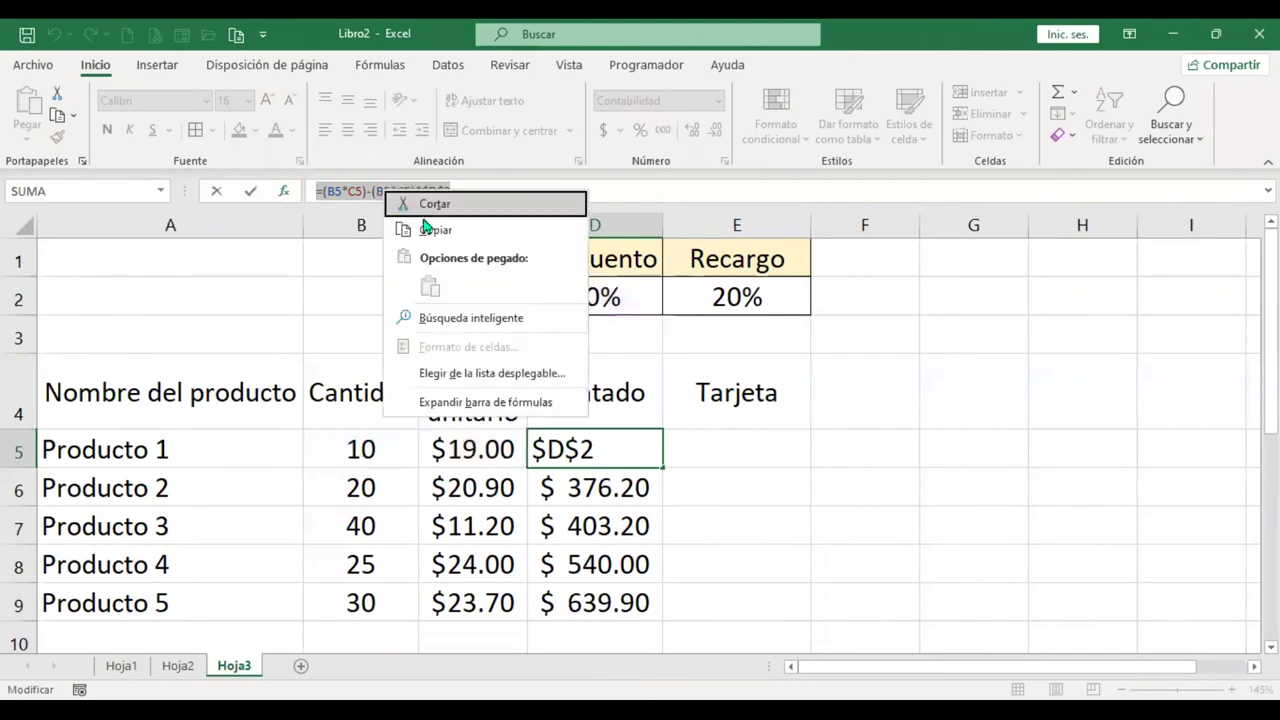
click(434, 230)
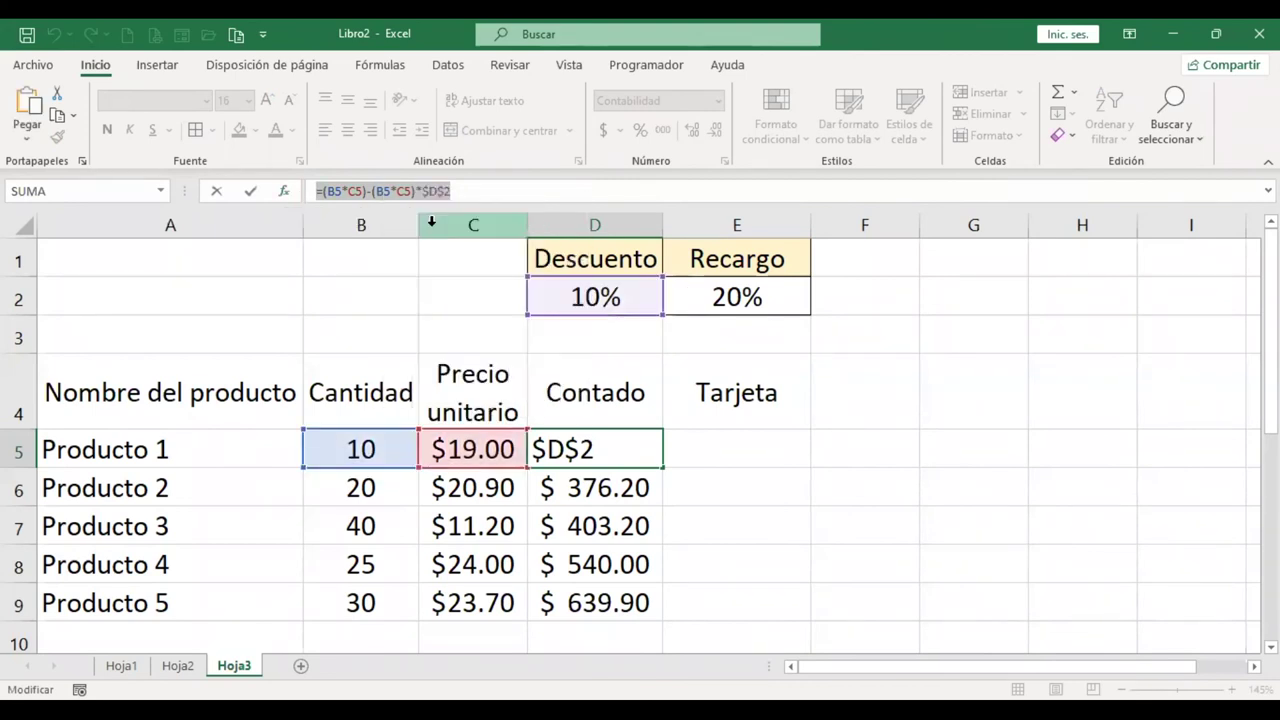
key(Return)
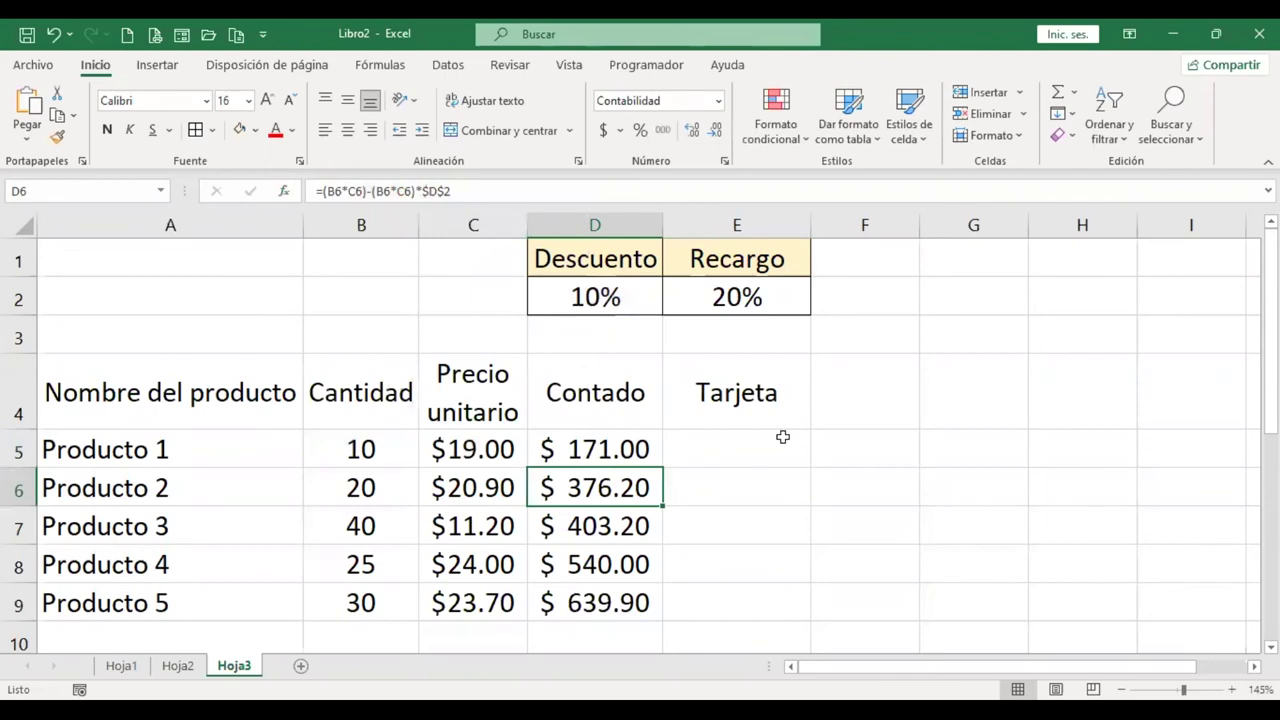
click(773, 442)
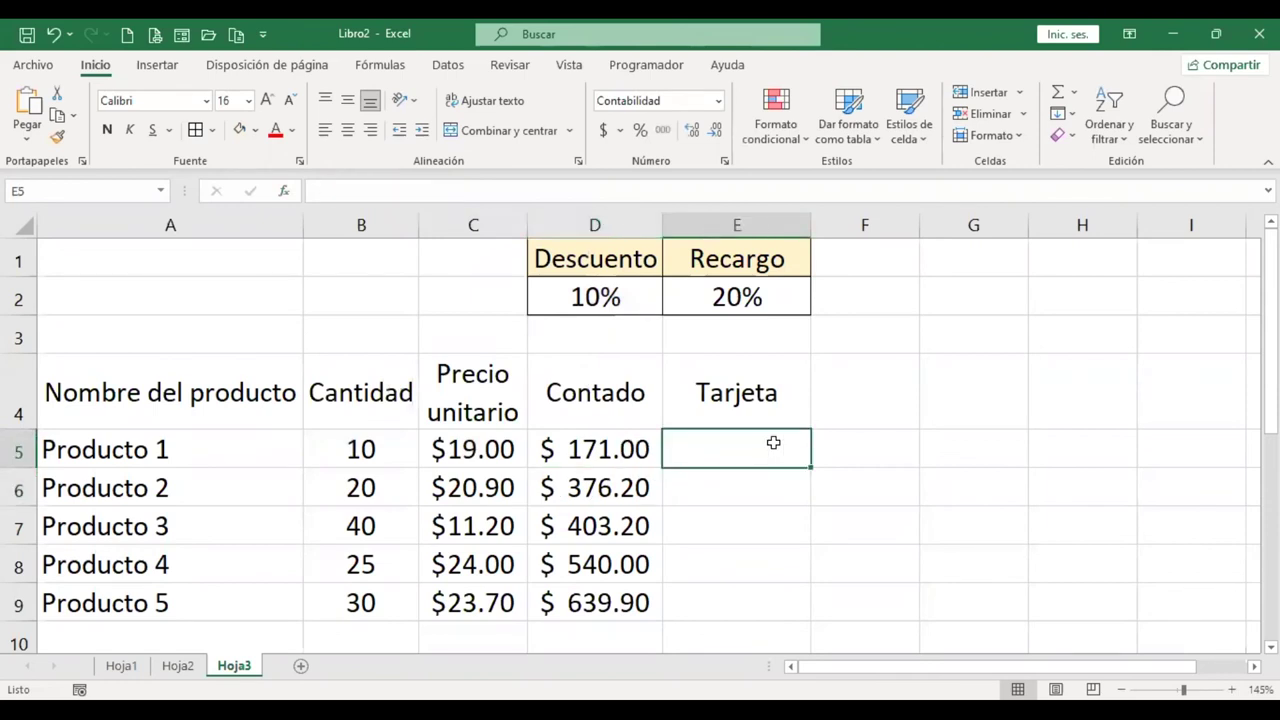
key(ctrl+v)
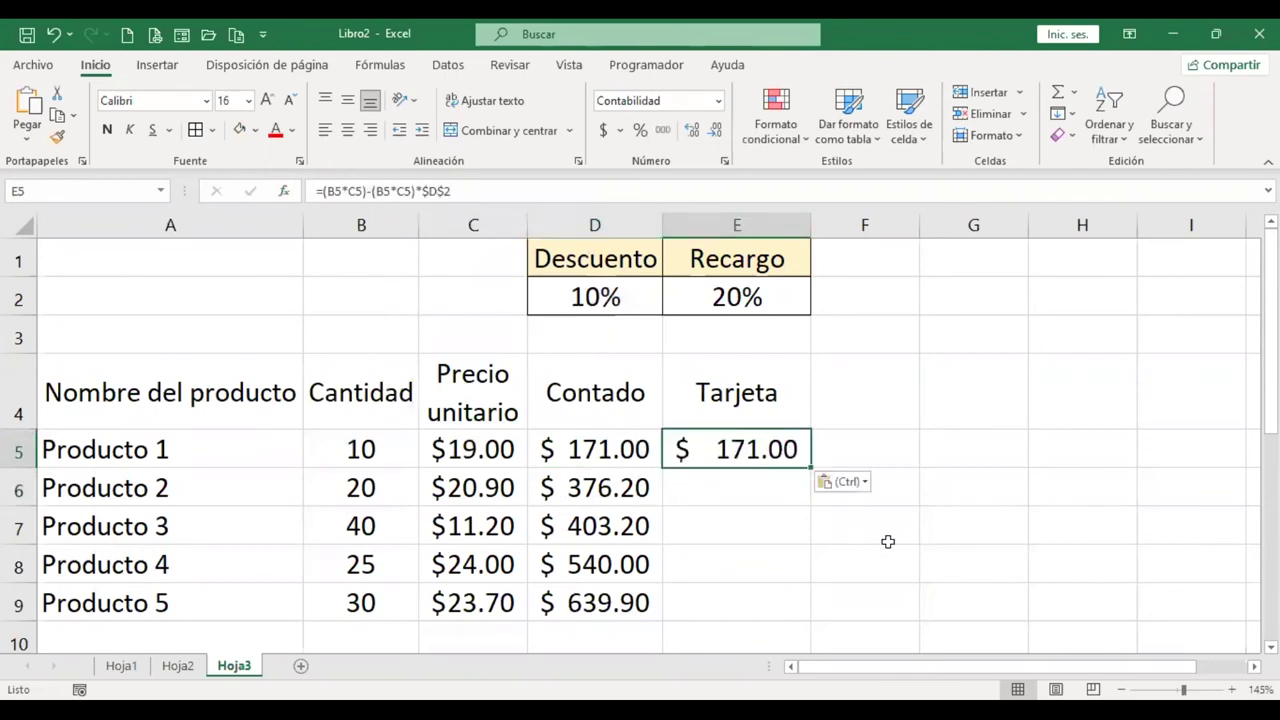
Step: Edit E5 to =(B5*C5)+(B5*C5)*$E$2, so it adds the 20% Recargo and shows $228.00
key(F2)
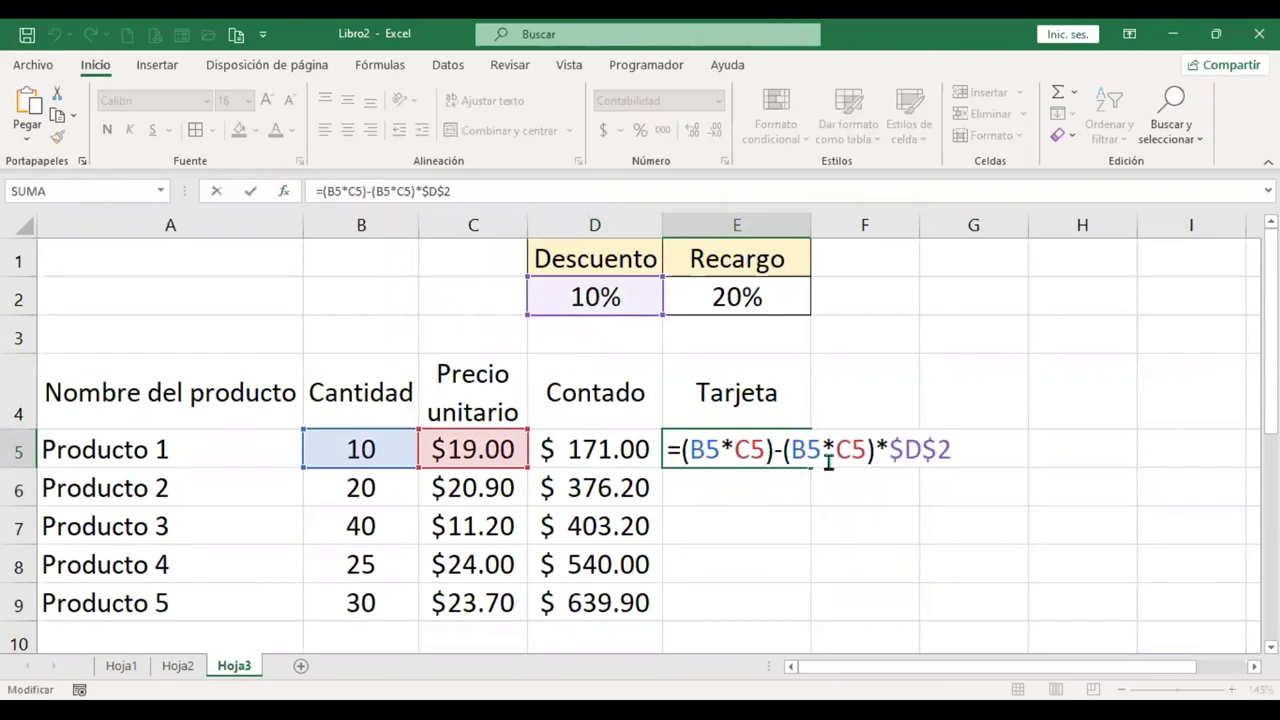
click(784, 450)
key(BackSpace)
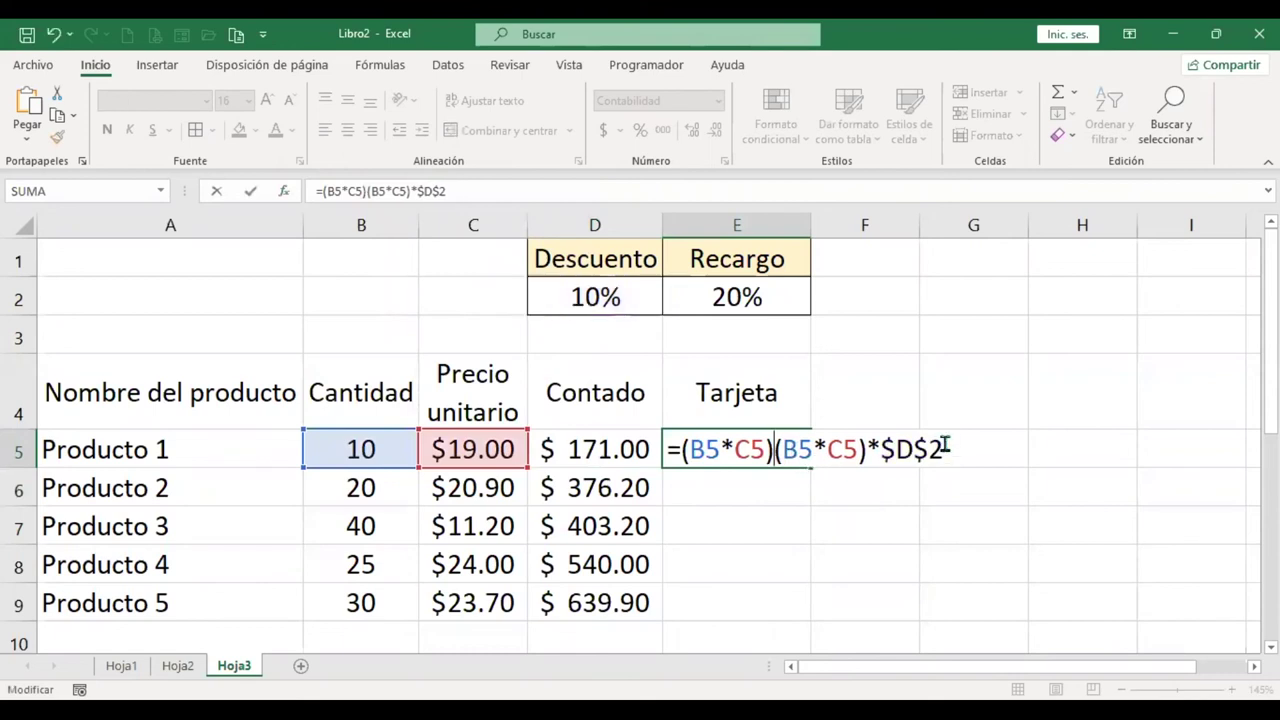
text(+)
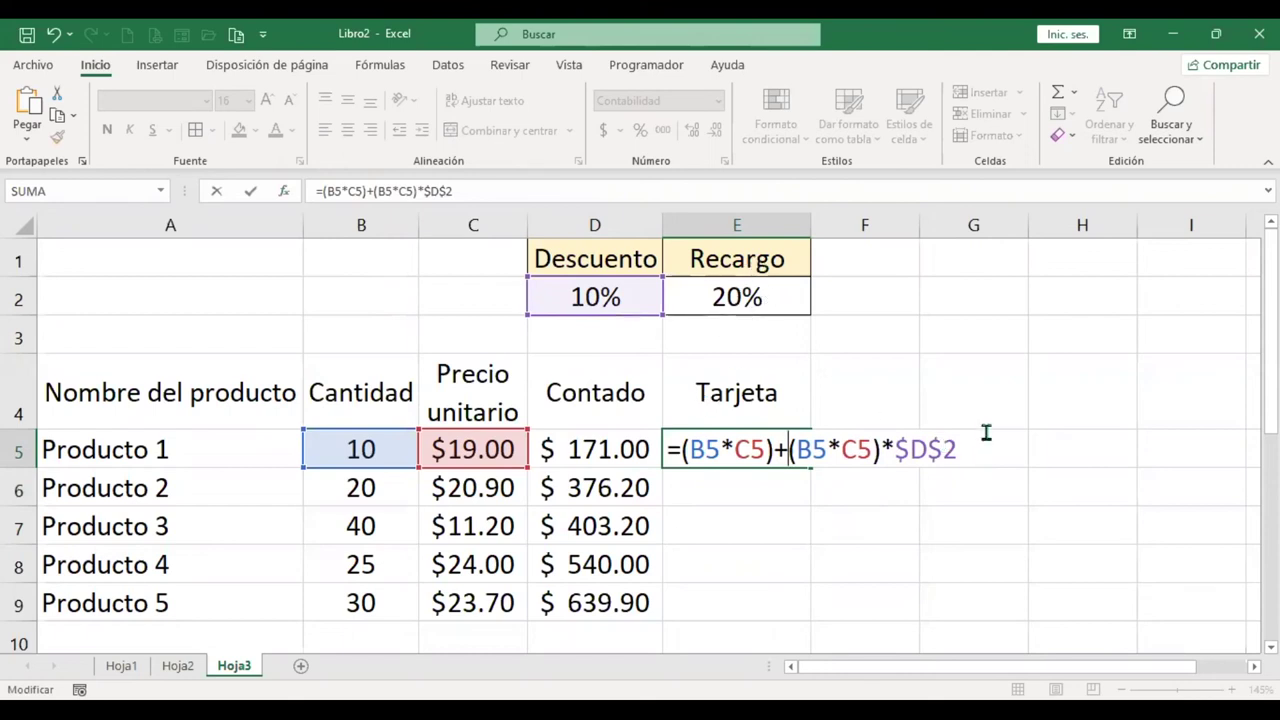
click(1003, 460)
key(BackSpace)
key(BackSpace)
key(BackSpace)
key(BackSpace)
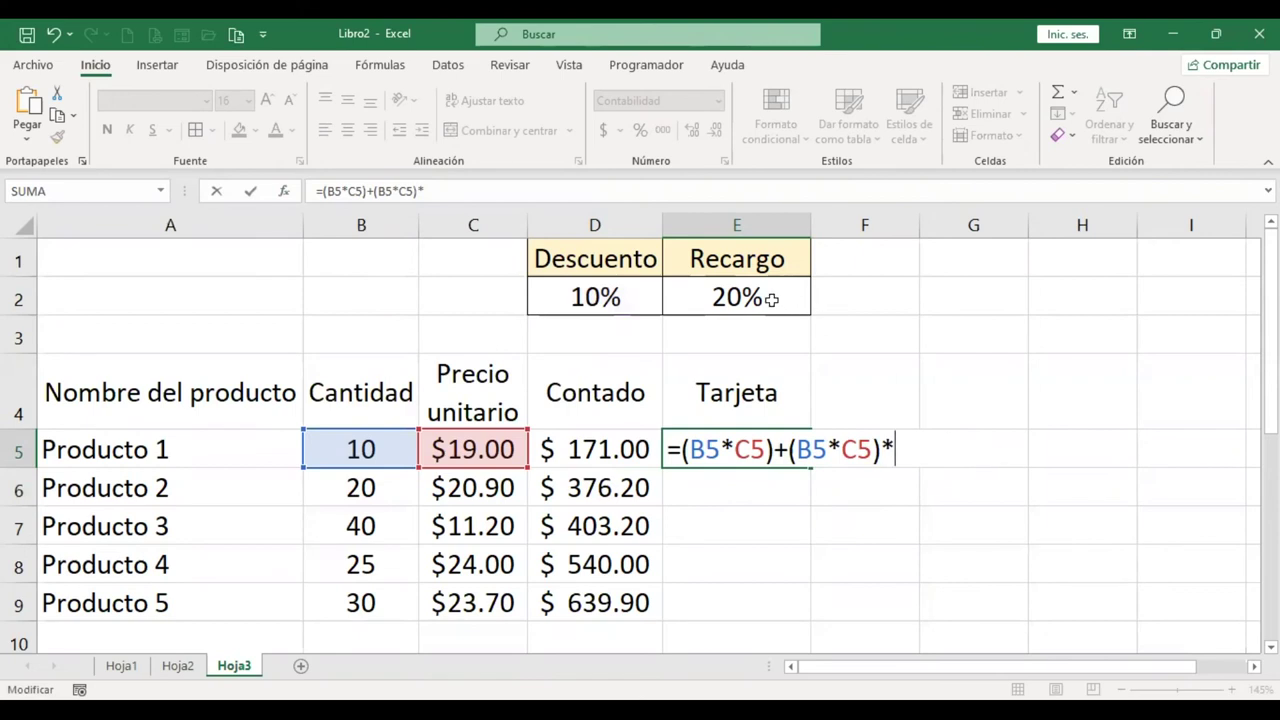
click(771, 299)
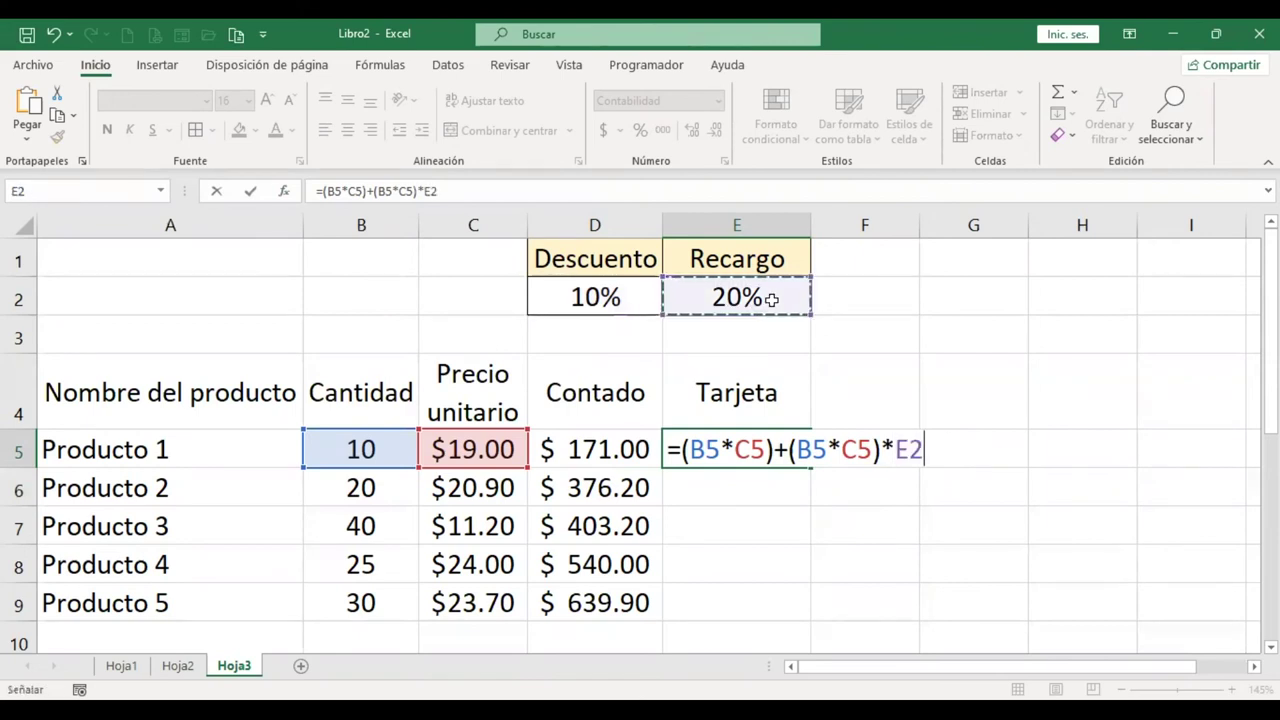
key(F4)
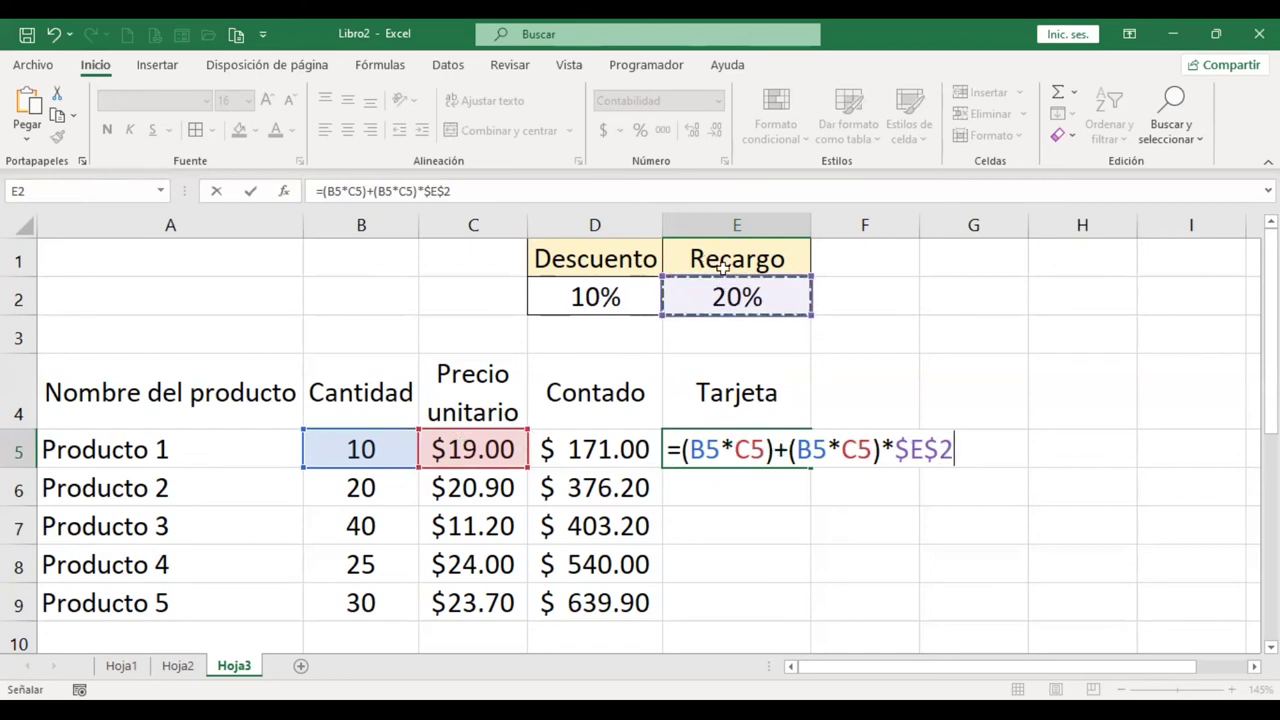
click(779, 450)
key(Return)
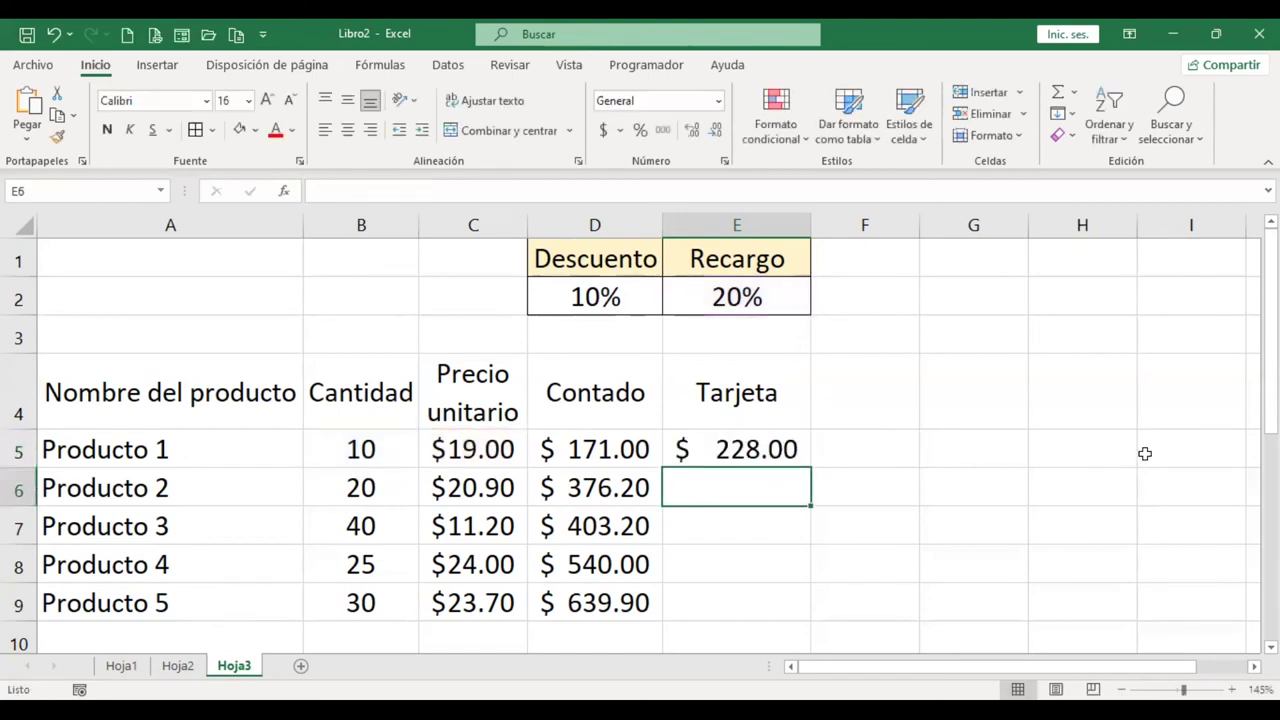
key(Up)
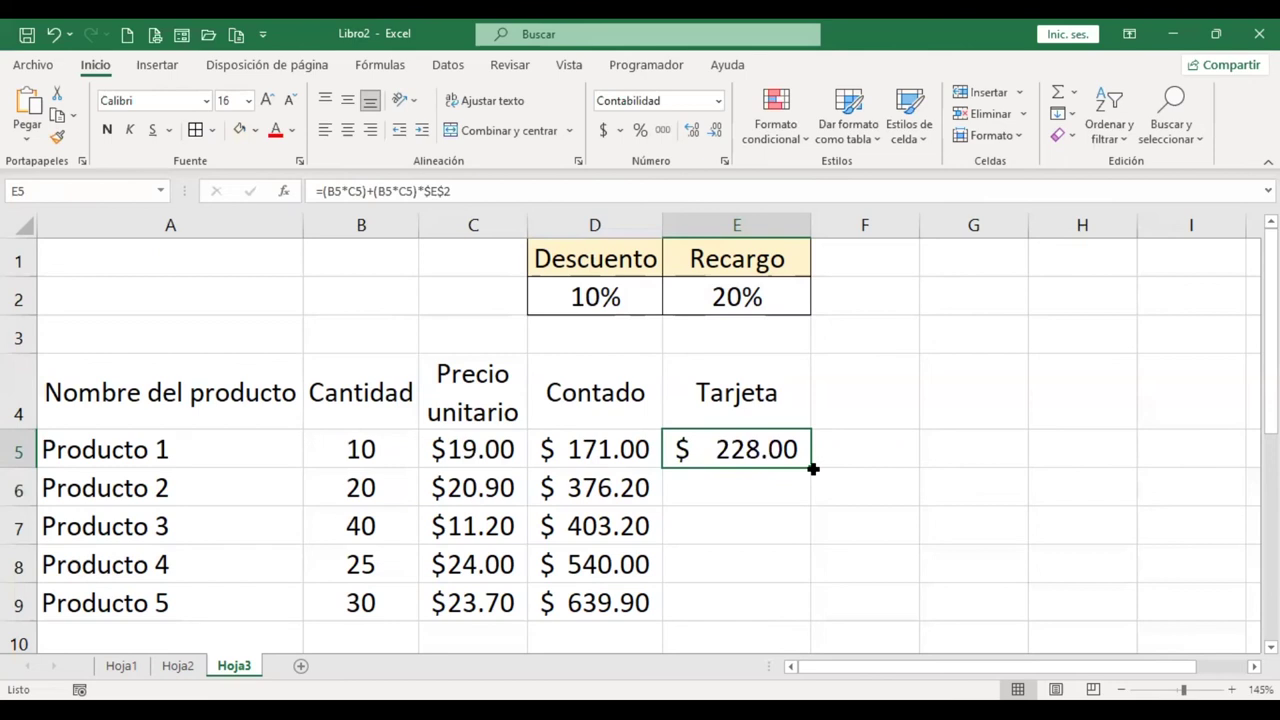
Step: Fill the Tarjeta formula down E5:E9 and check that E9 still references $E$2
double_click(812, 468)
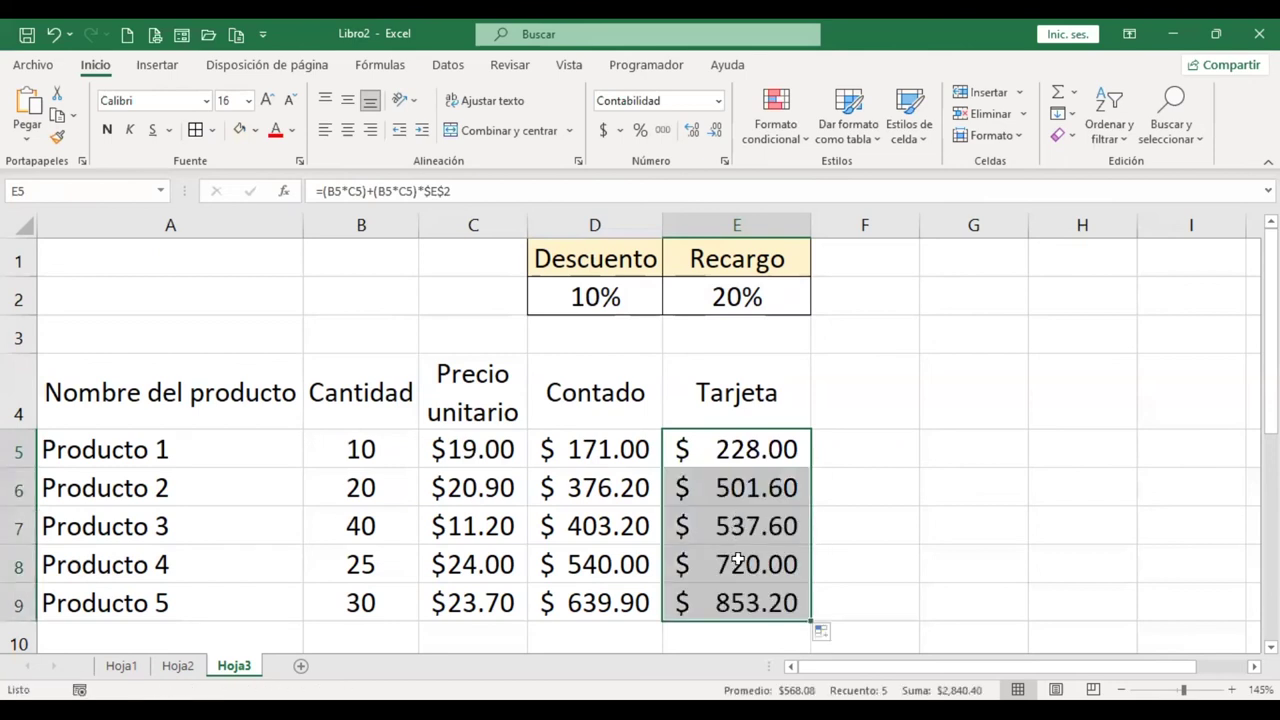
key(ctrl+Down)
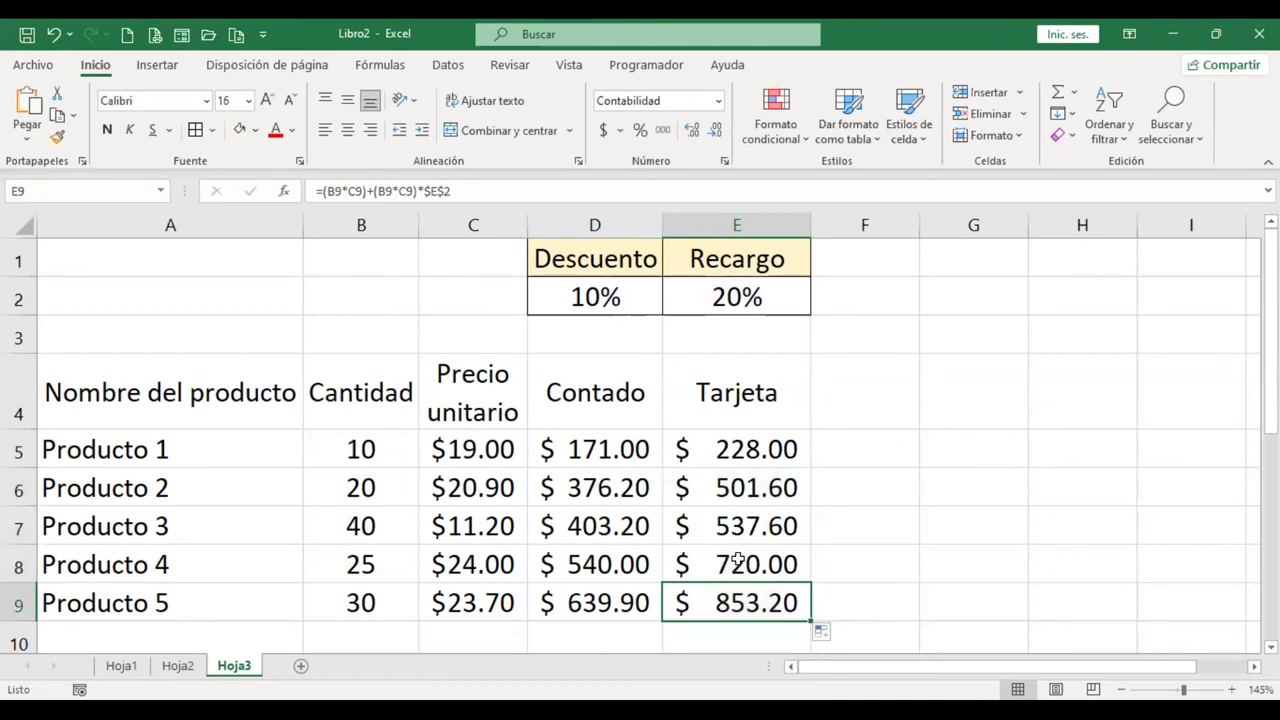
key(F2)
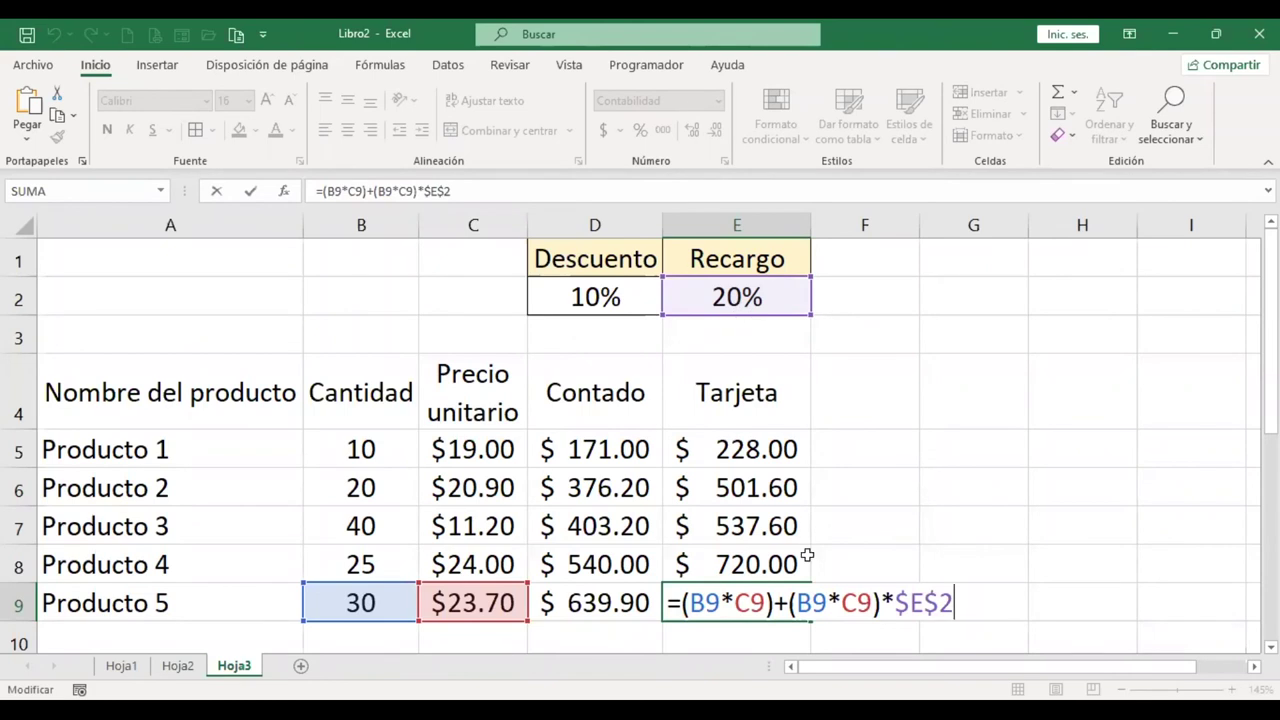
key(ctrl+Return)
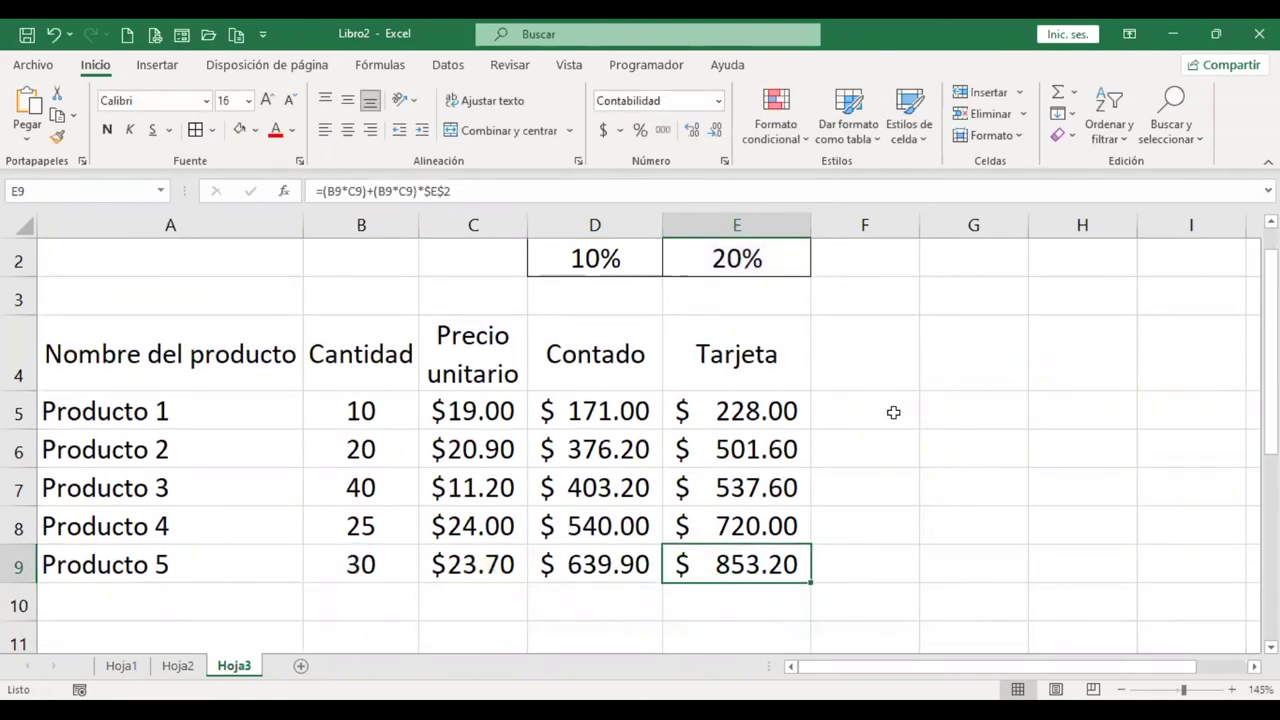
Step: Check that E5's Tarjeta formula still uses the absolute $E$2 reference
click(760, 411)
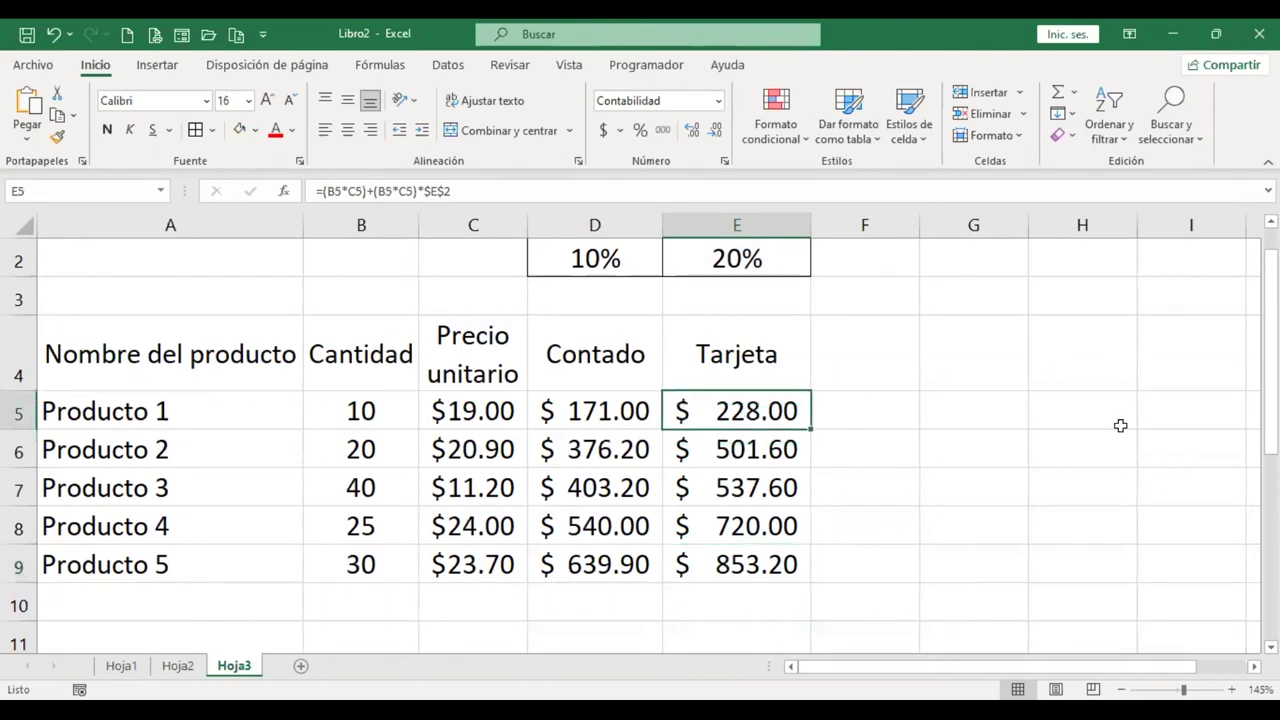
key(F2)
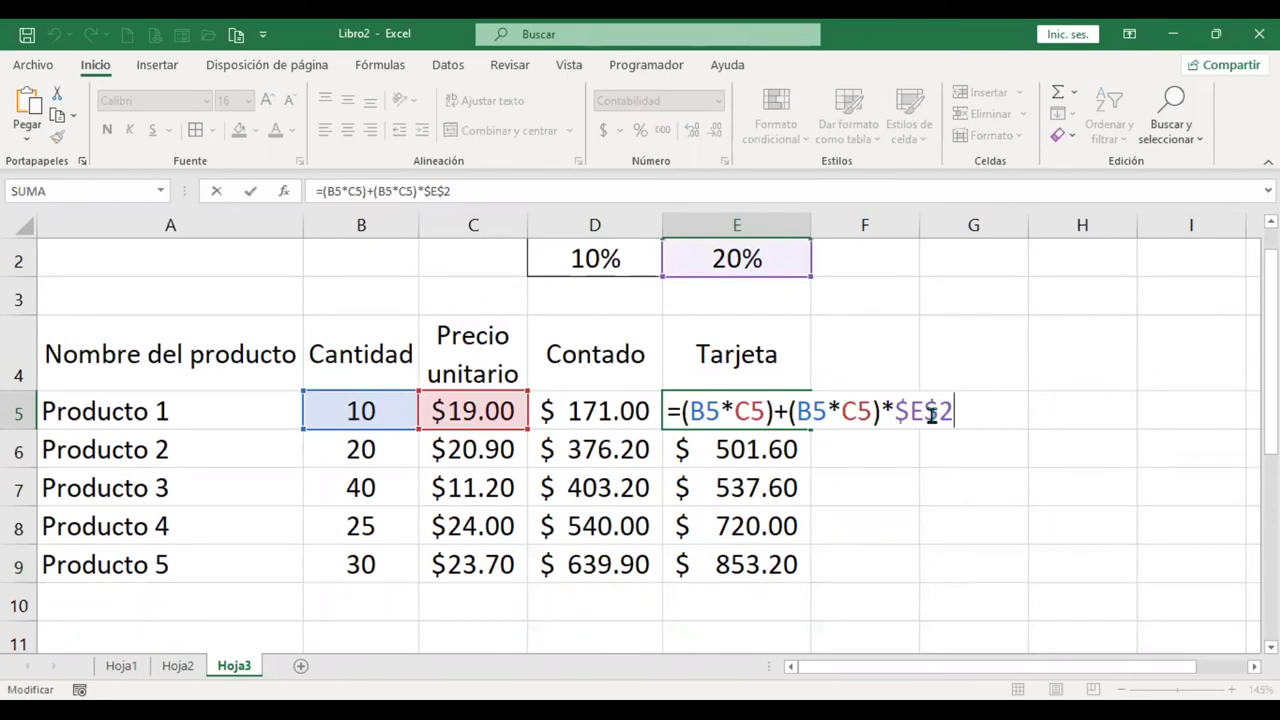
key(Return)
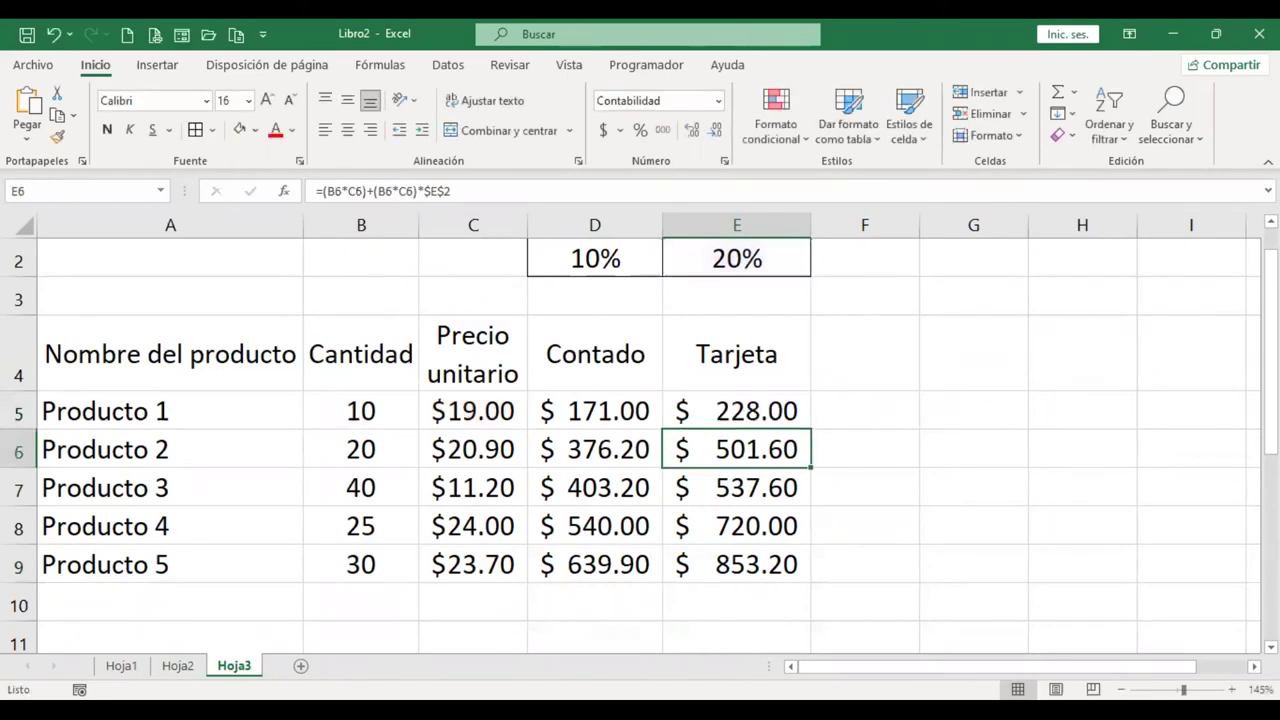
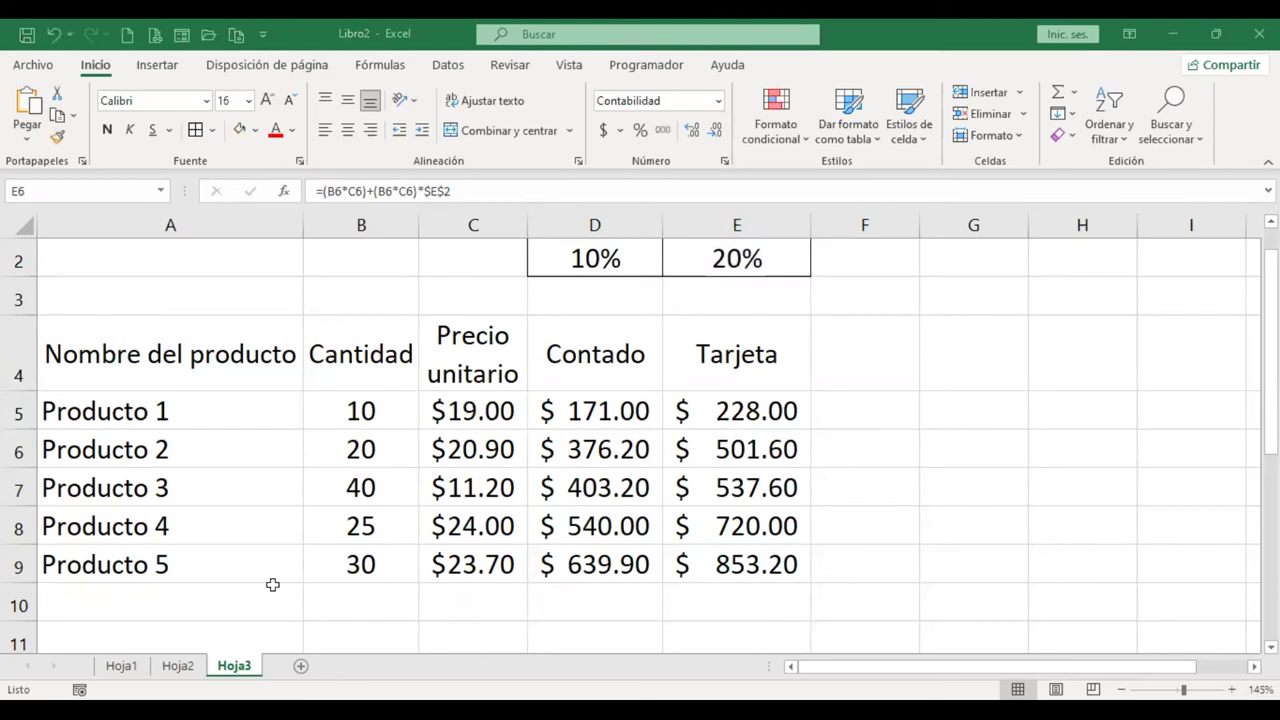
Step: Enter the label 'Total de descuento por pago contado' in A11
scroll(268, 579, down, 1)
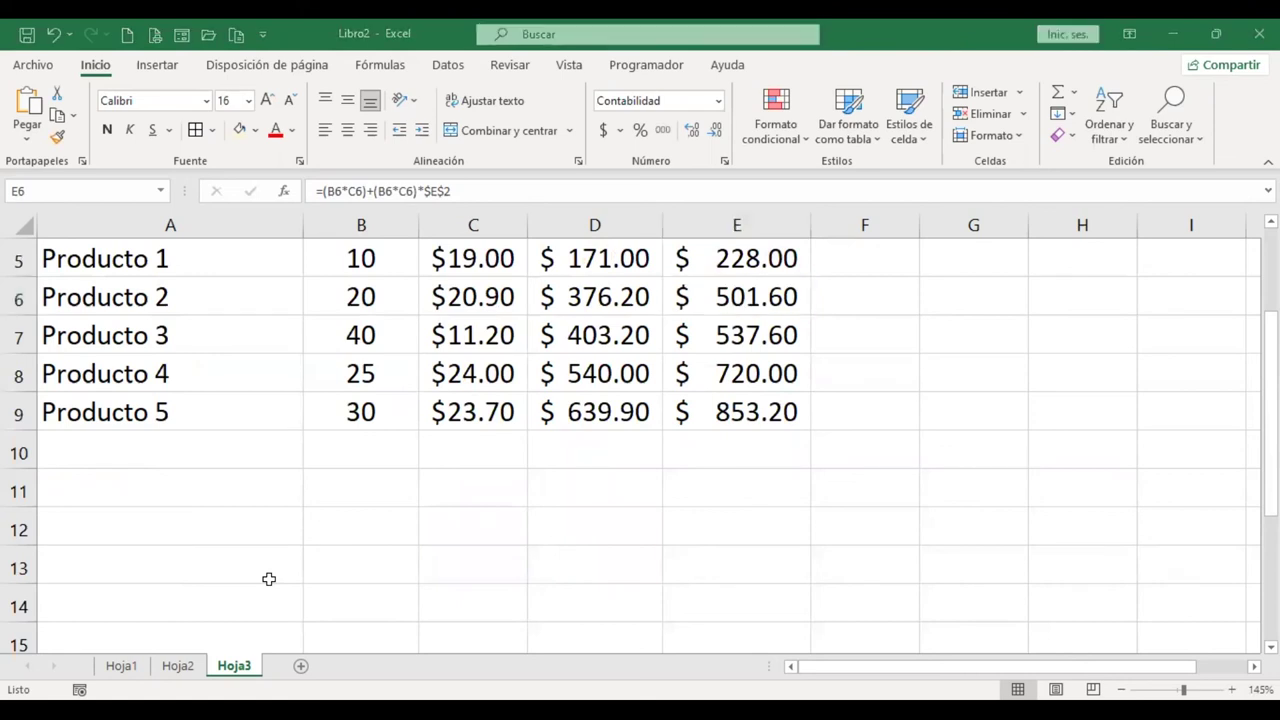
click(180, 477)
text(Tot)
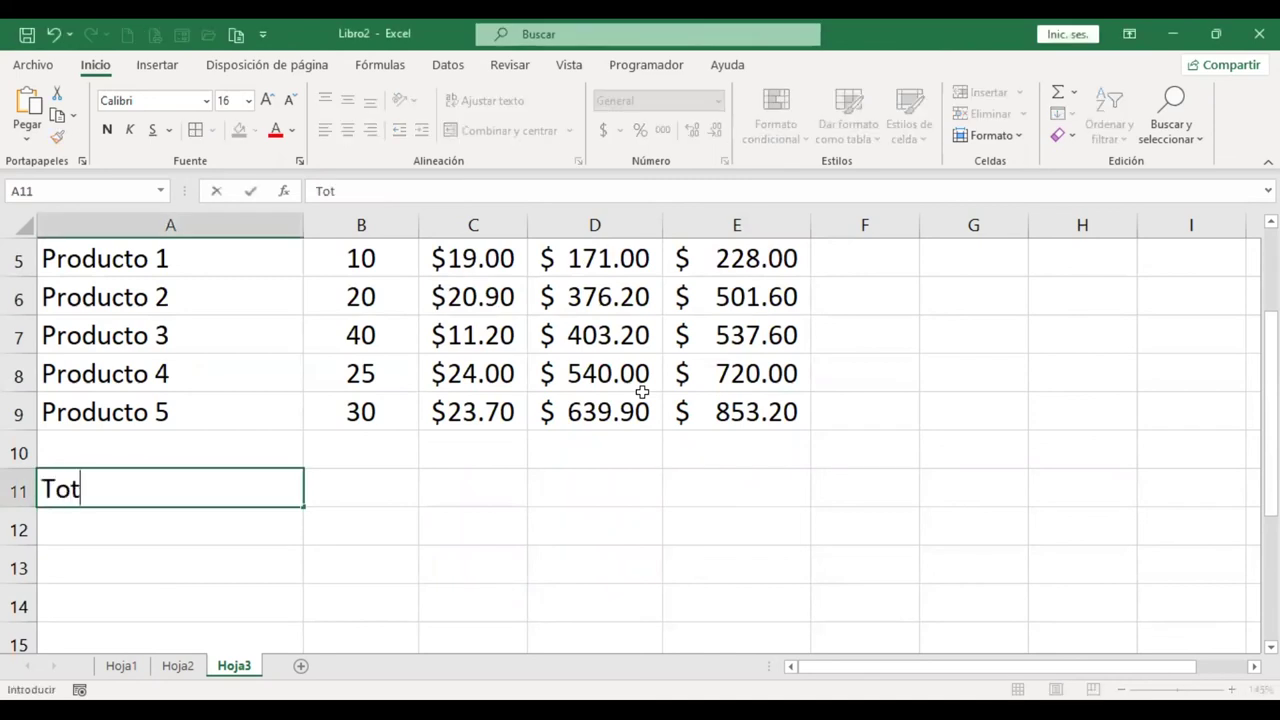
text(al de descuent)
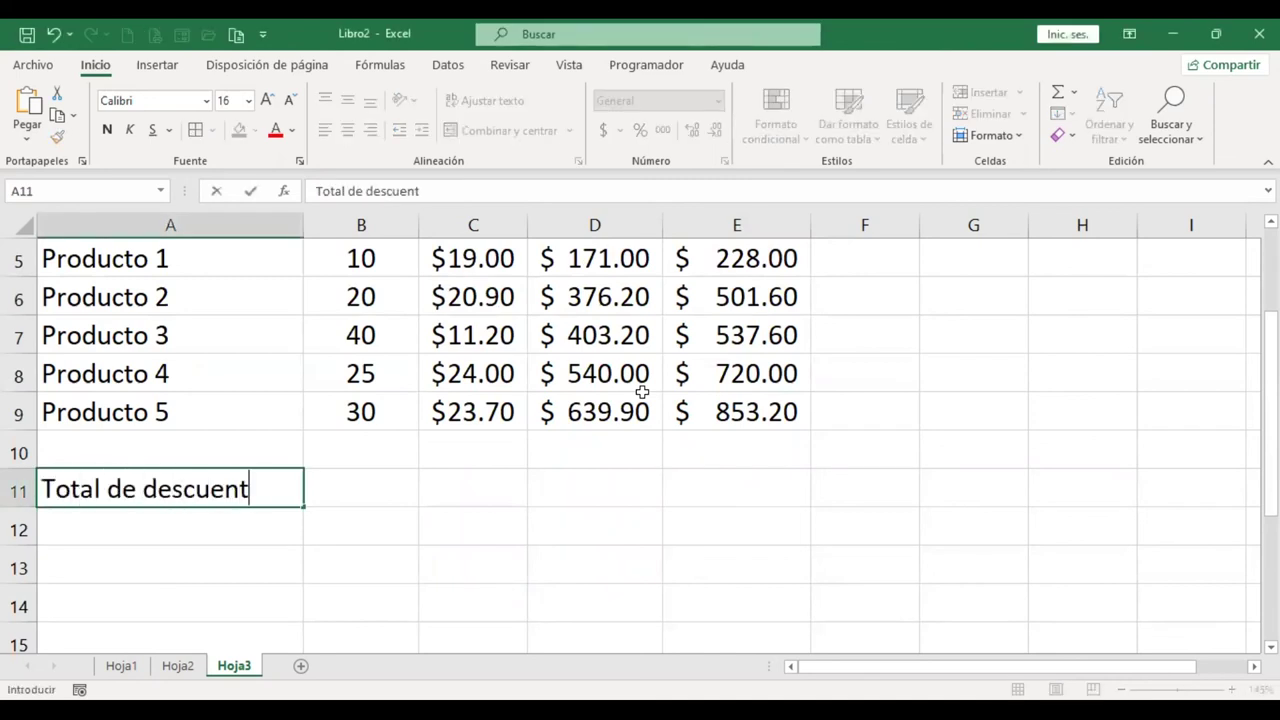
text(o)
key(Return)
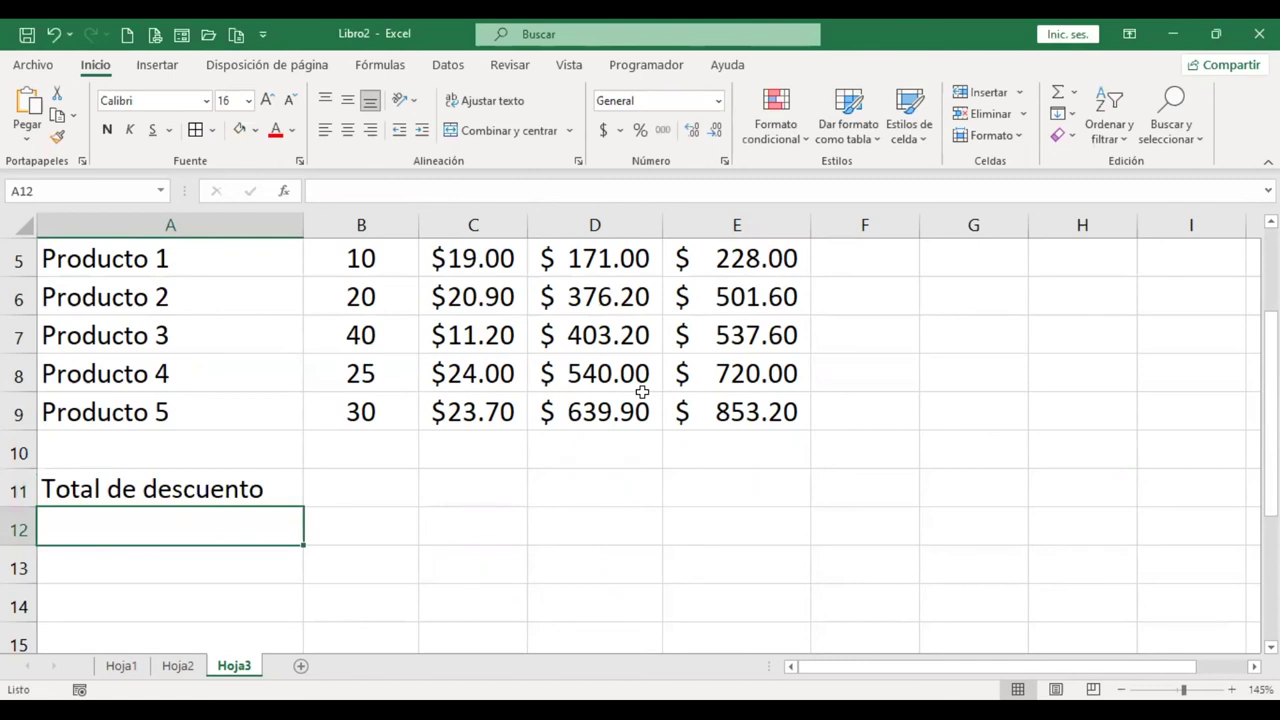
key(Up)
key(F2)
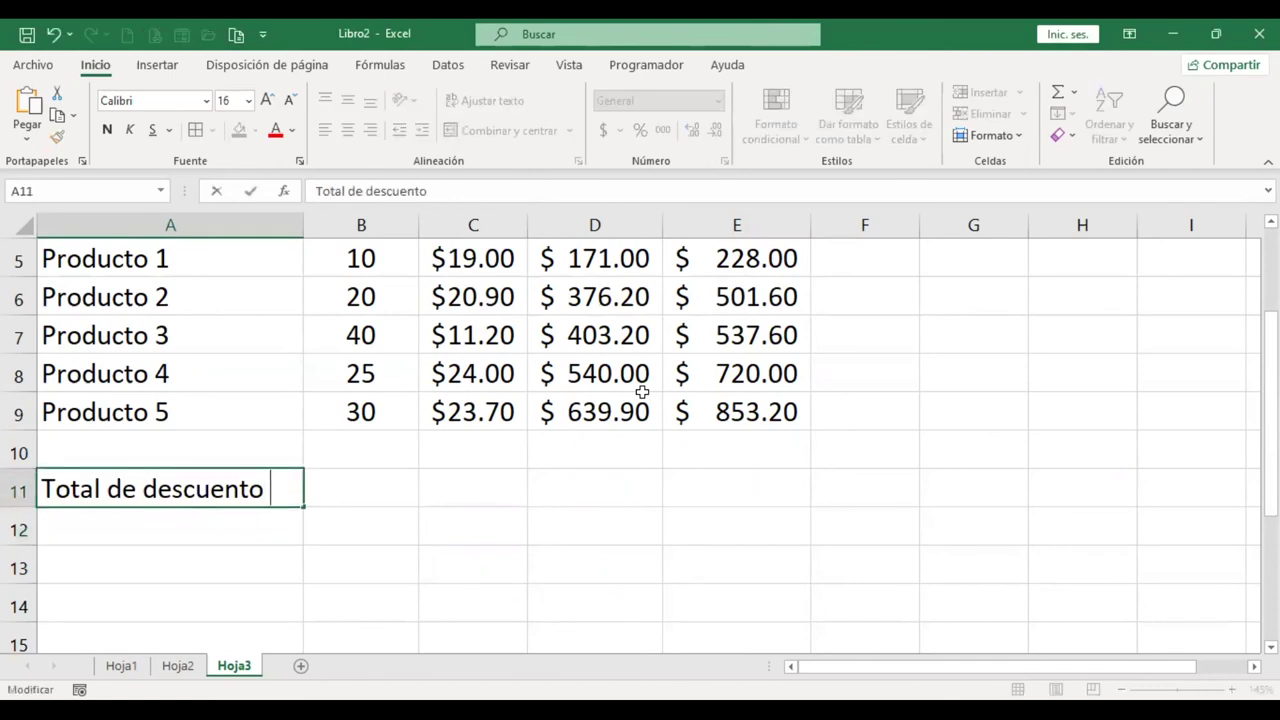
text(por pago contado)
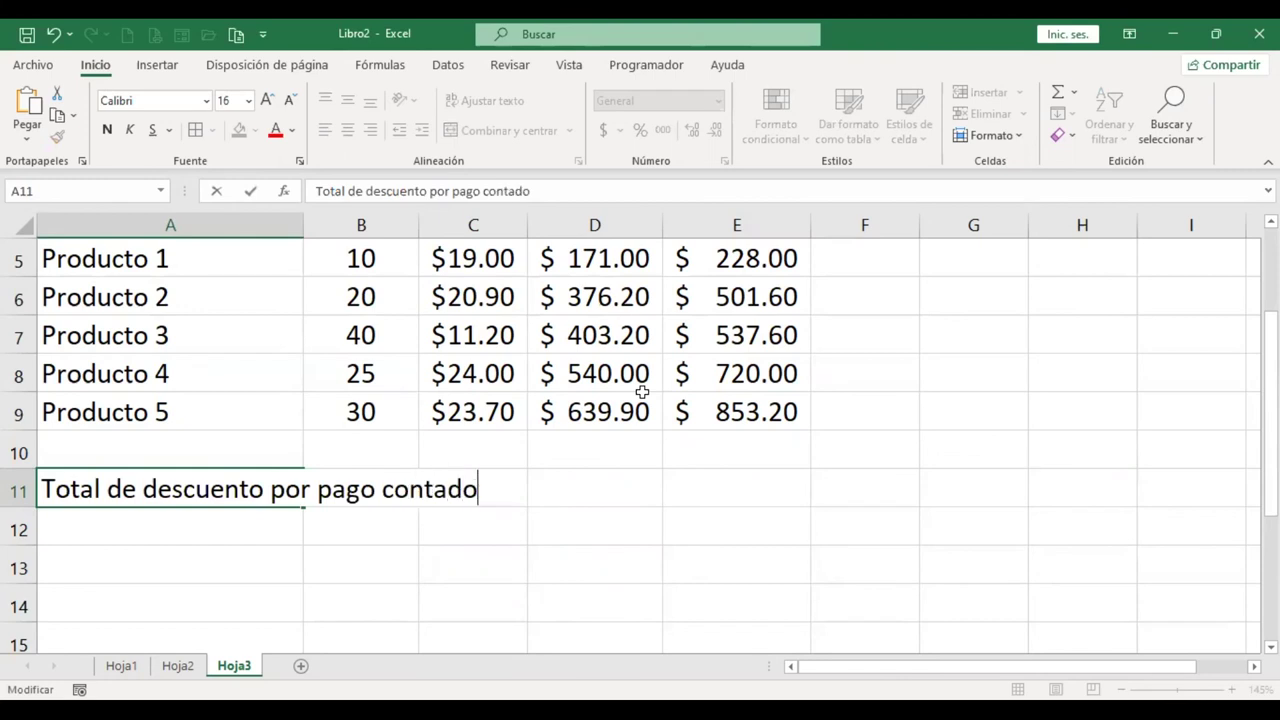
key(Return)
Step: Add 'Total recargo por pago tarjeta' in A12 and 'Diferencia' in A13
text(Tota)
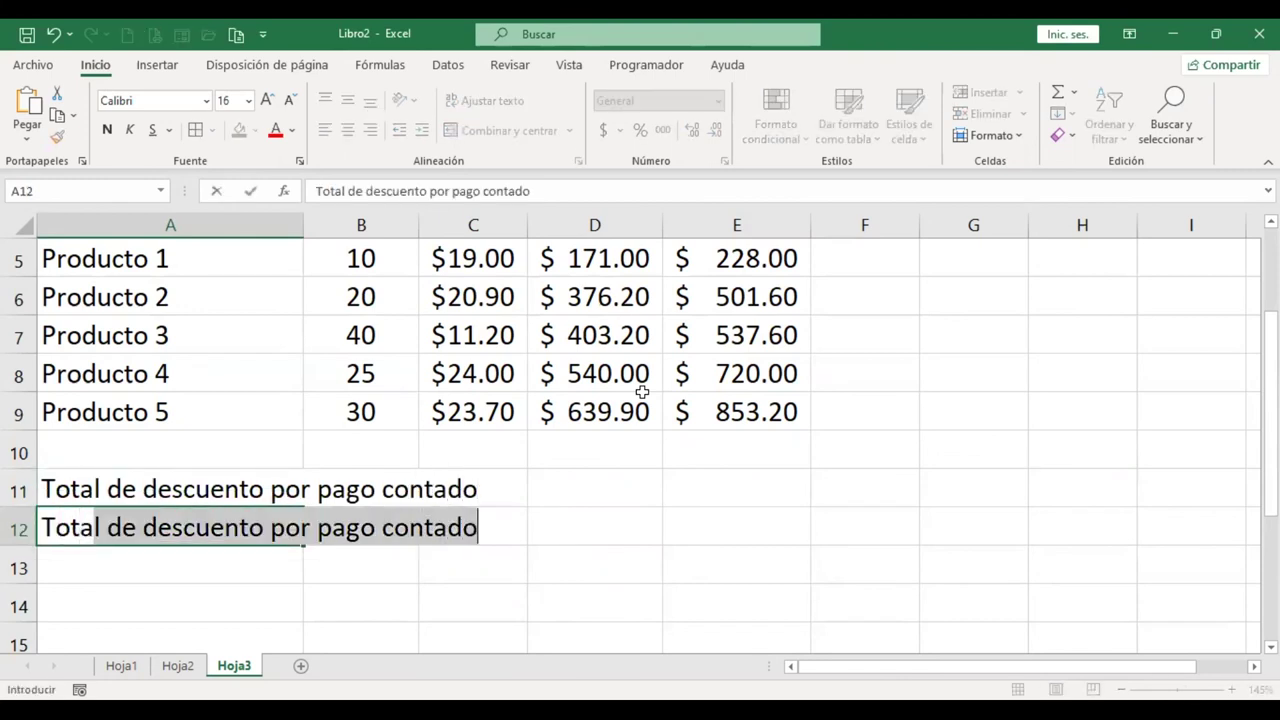
text(l recar)
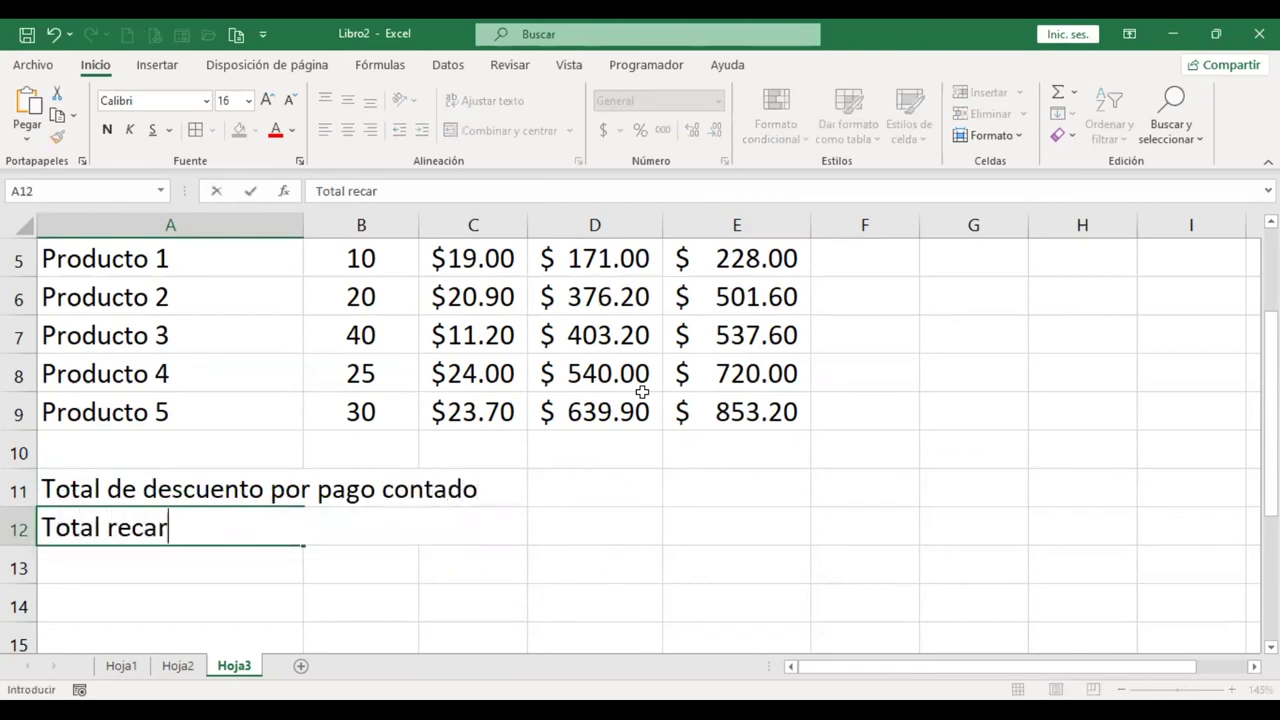
text(go por pago tarjeta)
key(Return)
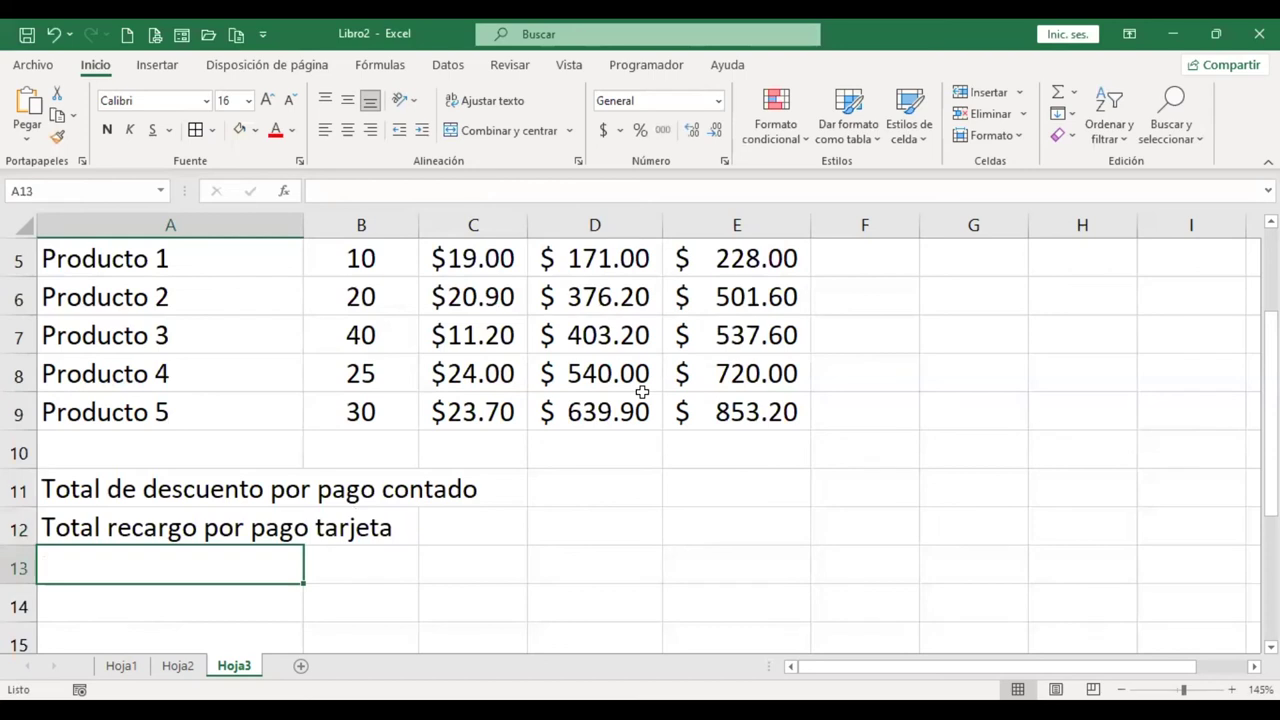
text(Diferencia)
key(Return)
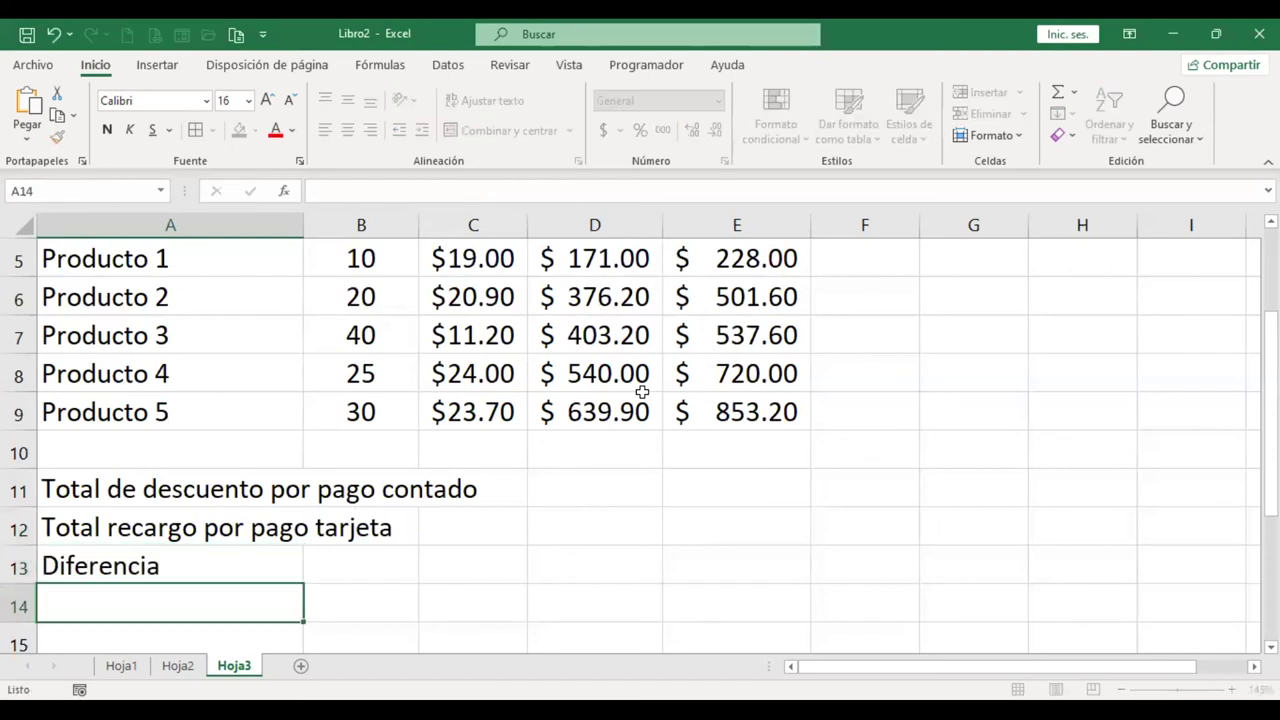
key(Up)
key(Up)
key(Up)
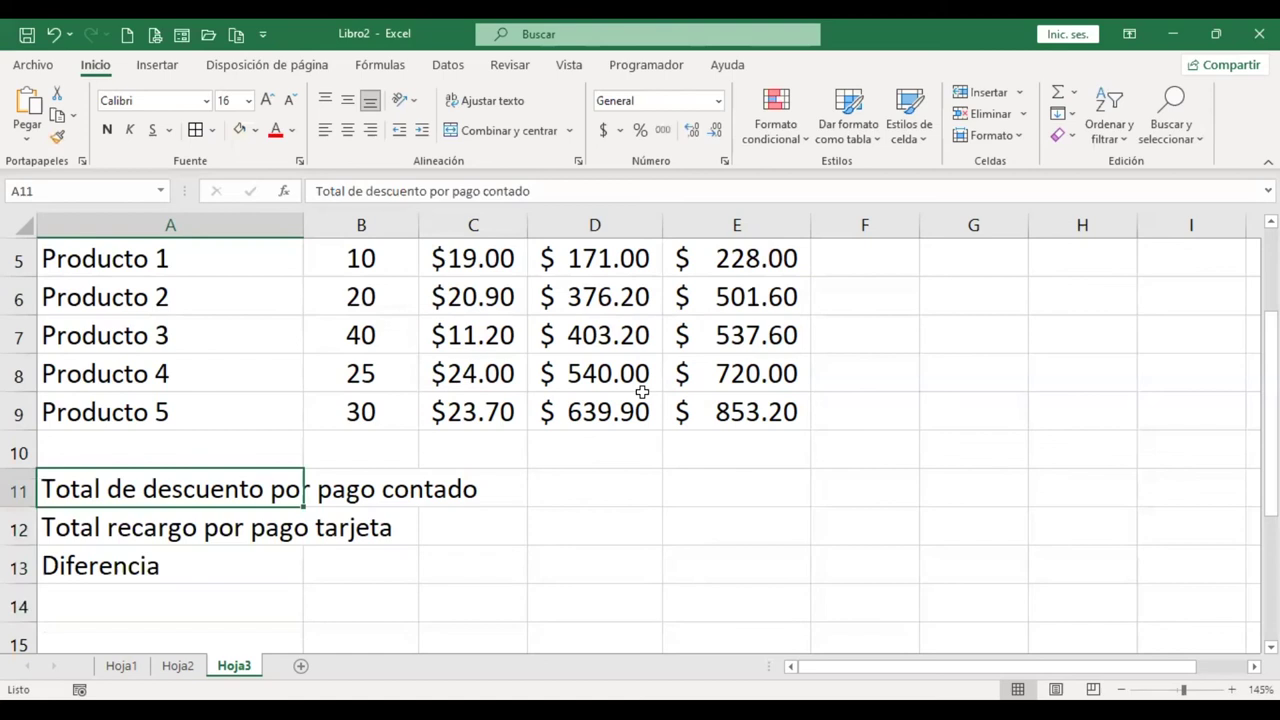
key(Right)
key(Right)
key(Left)
key(Left)
key(shift+Right)
key(shift+Right)
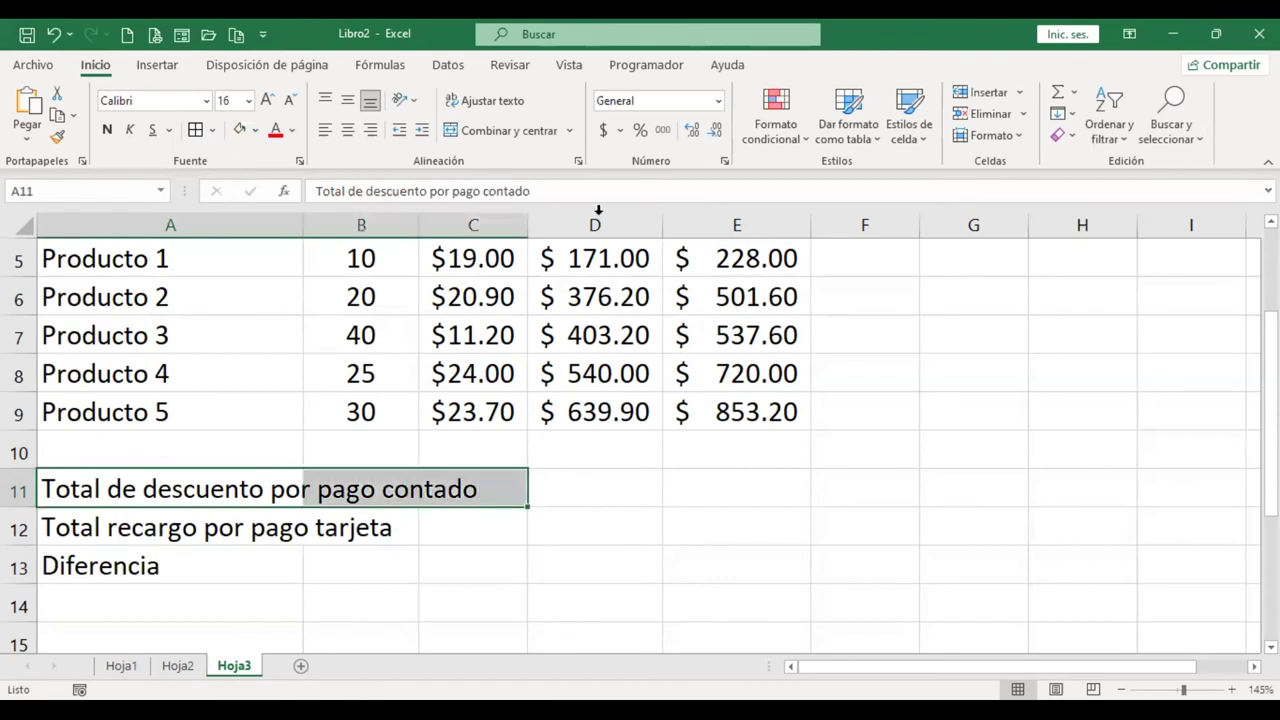
Step: Merge A11:C11, A12:C12 and A13:C13 with Combinar y centrar, then left-align each label
click(528, 141)
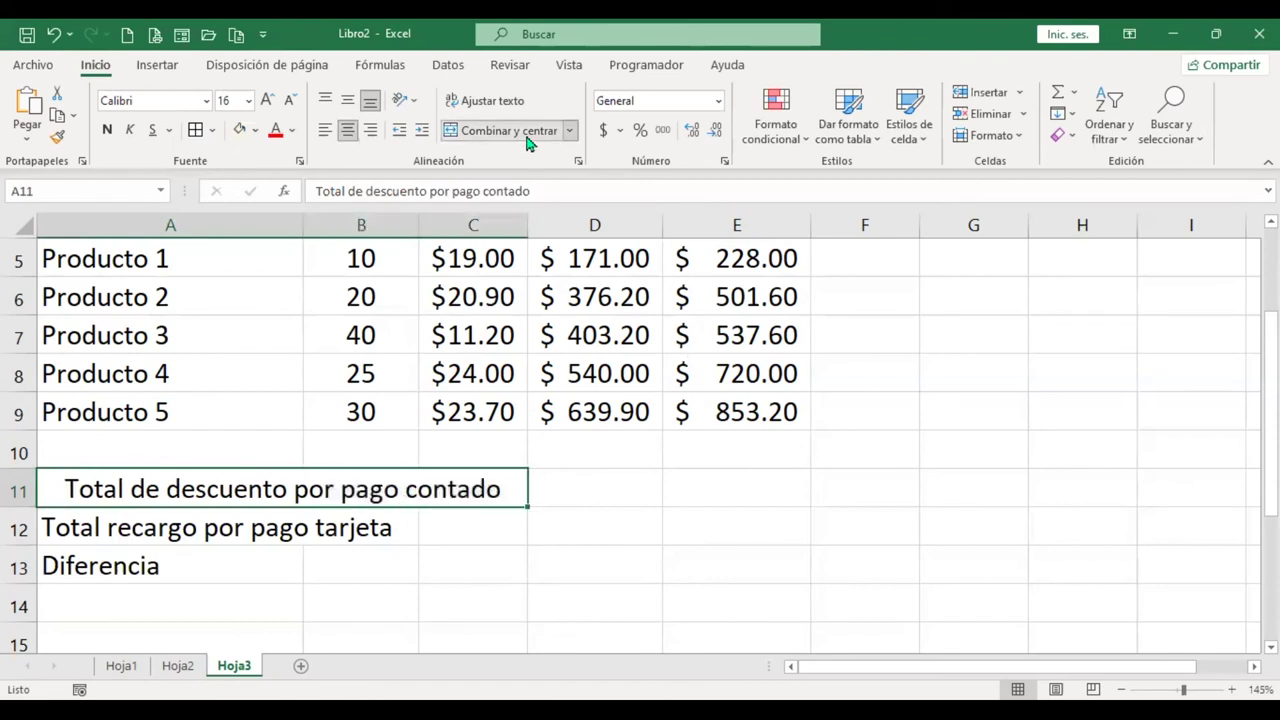
click(324, 132)
click(168, 520)
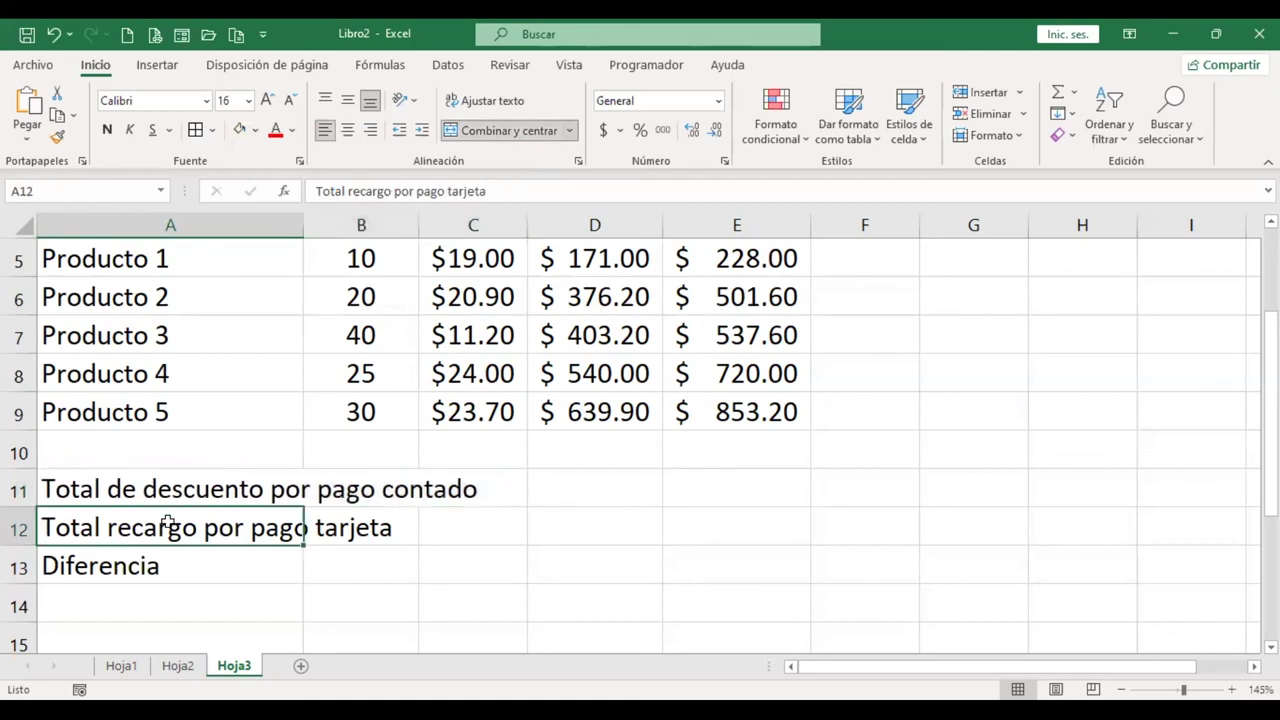
key(shift+Right)
key(shift+Right)
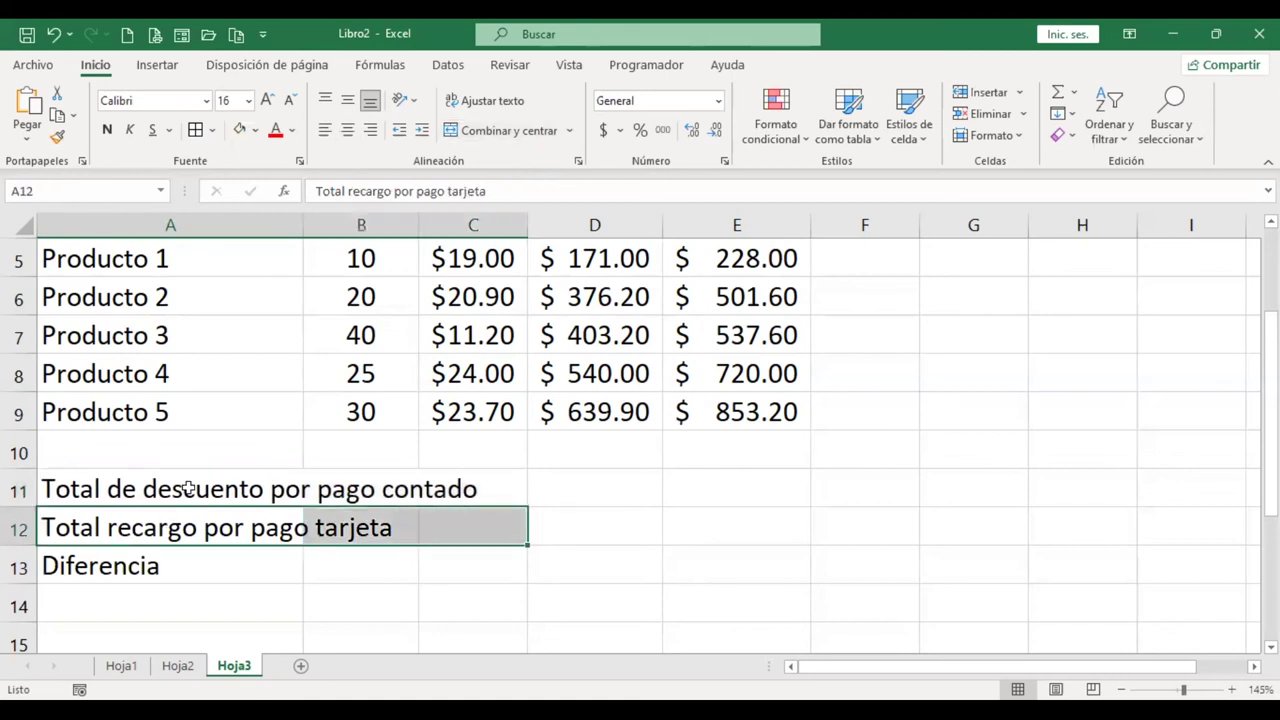
click(500, 131)
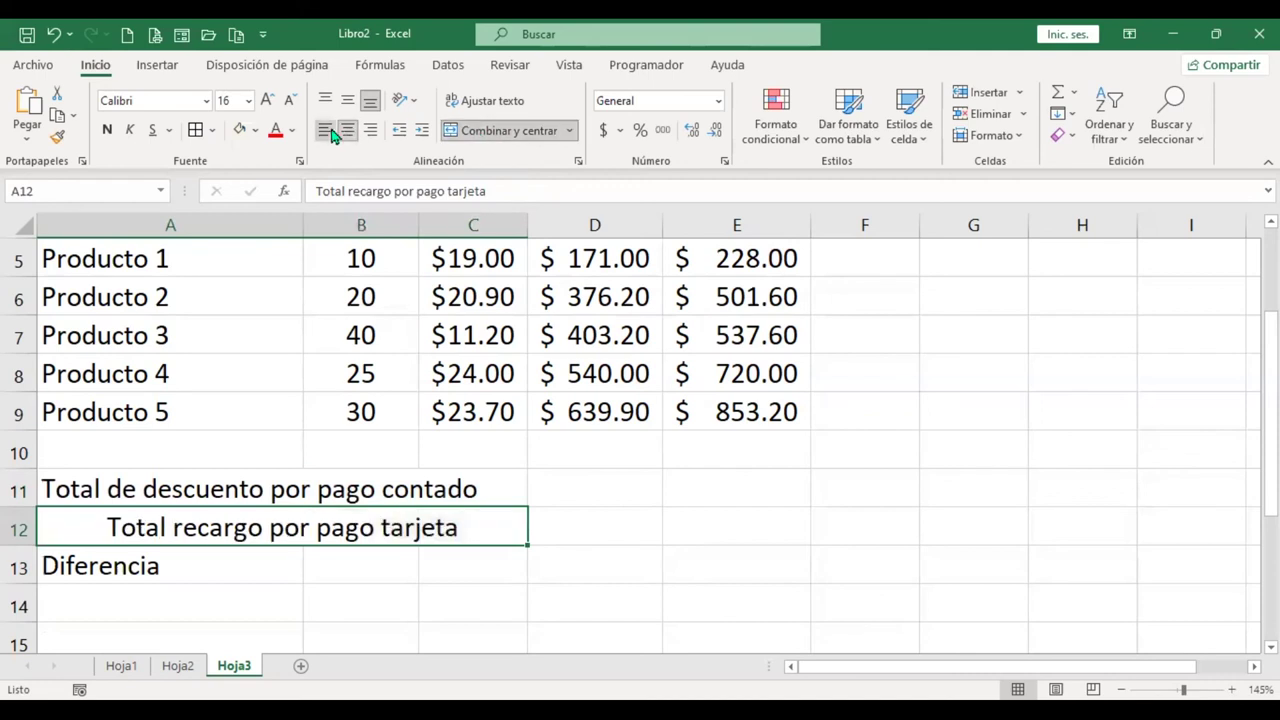
click(325, 131)
key(Down)
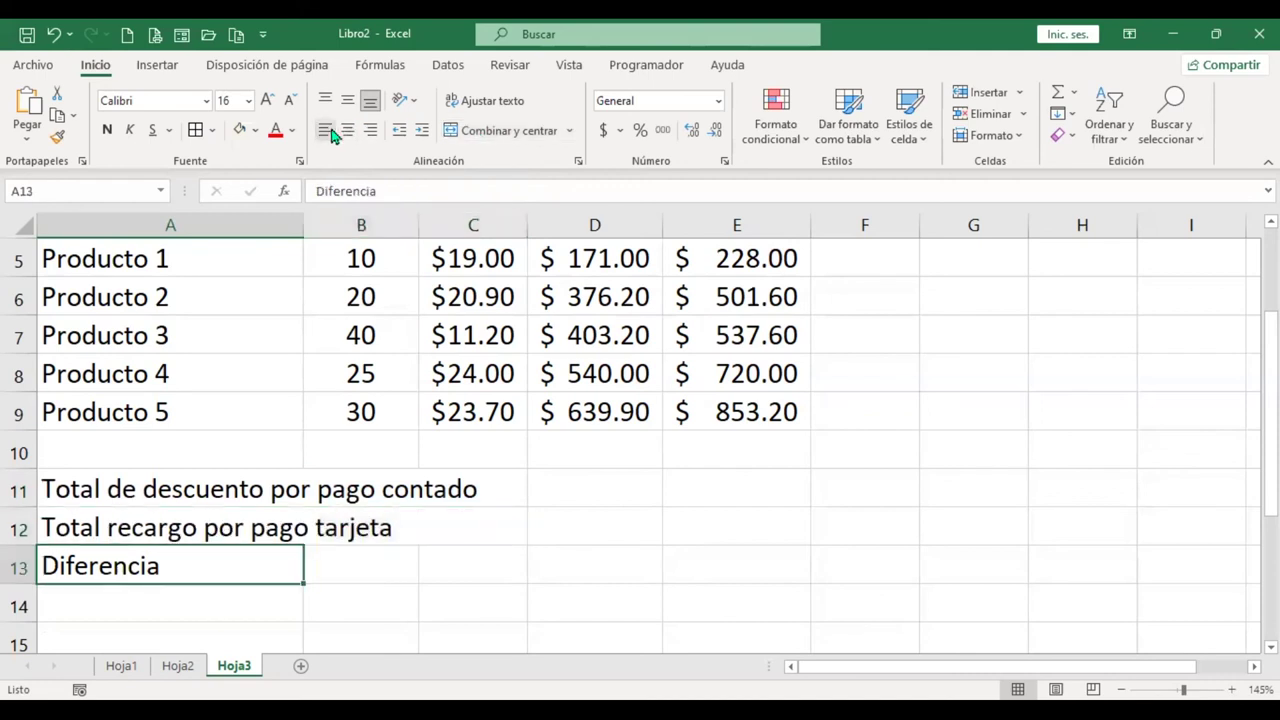
key(shift+Right)
key(shift+Right)
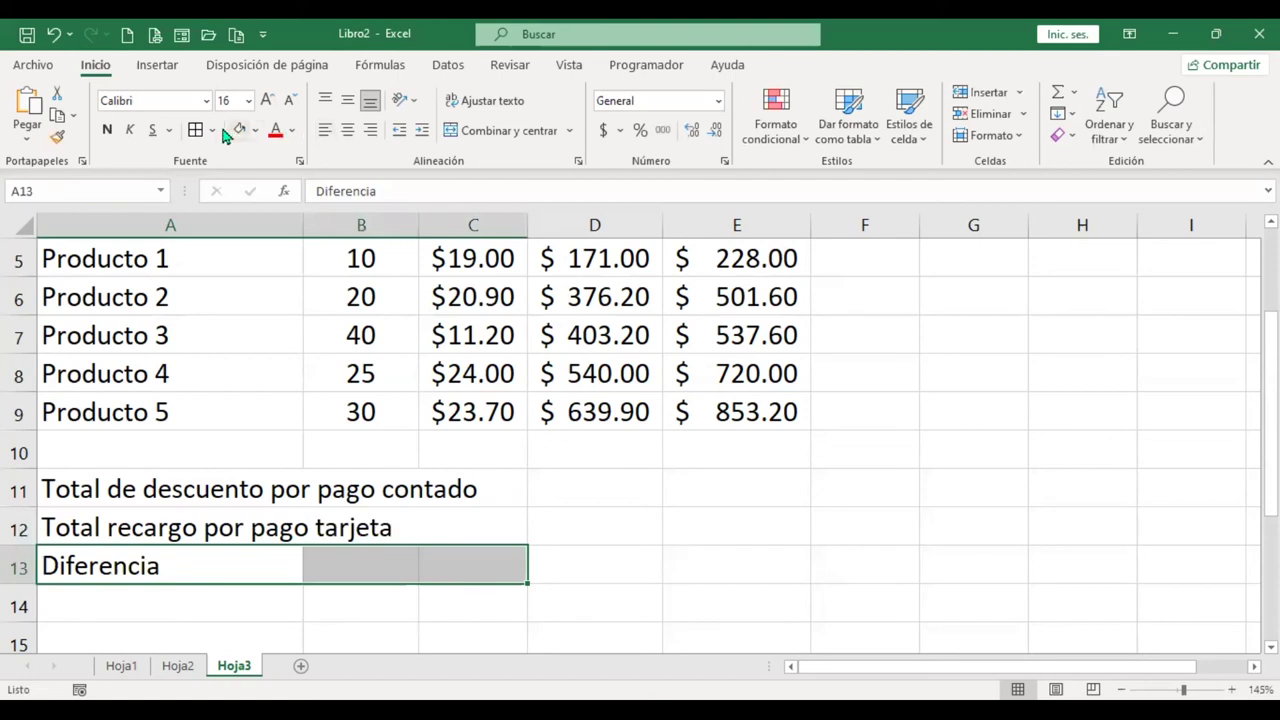
click(495, 131)
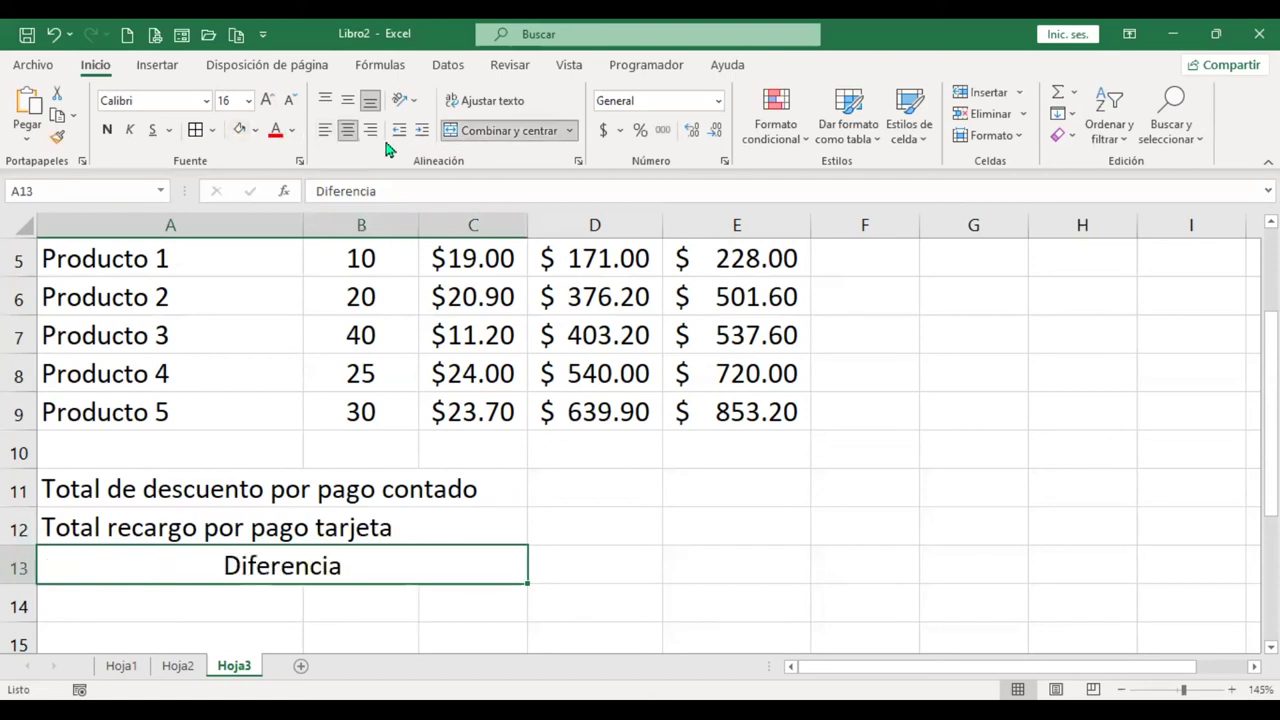
click(325, 131)
drag(235, 490, 235, 555)
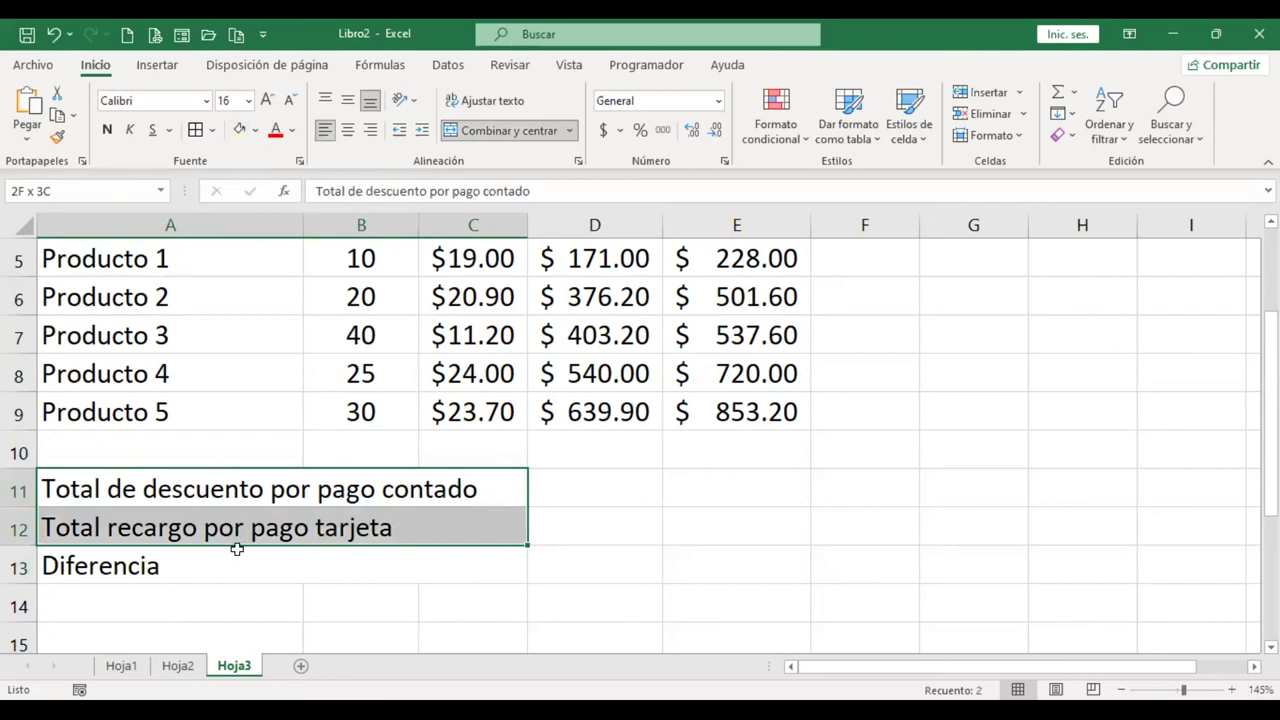
Step: Apply Todos los bordes and a light green fill to A11:C13
click(213, 131)
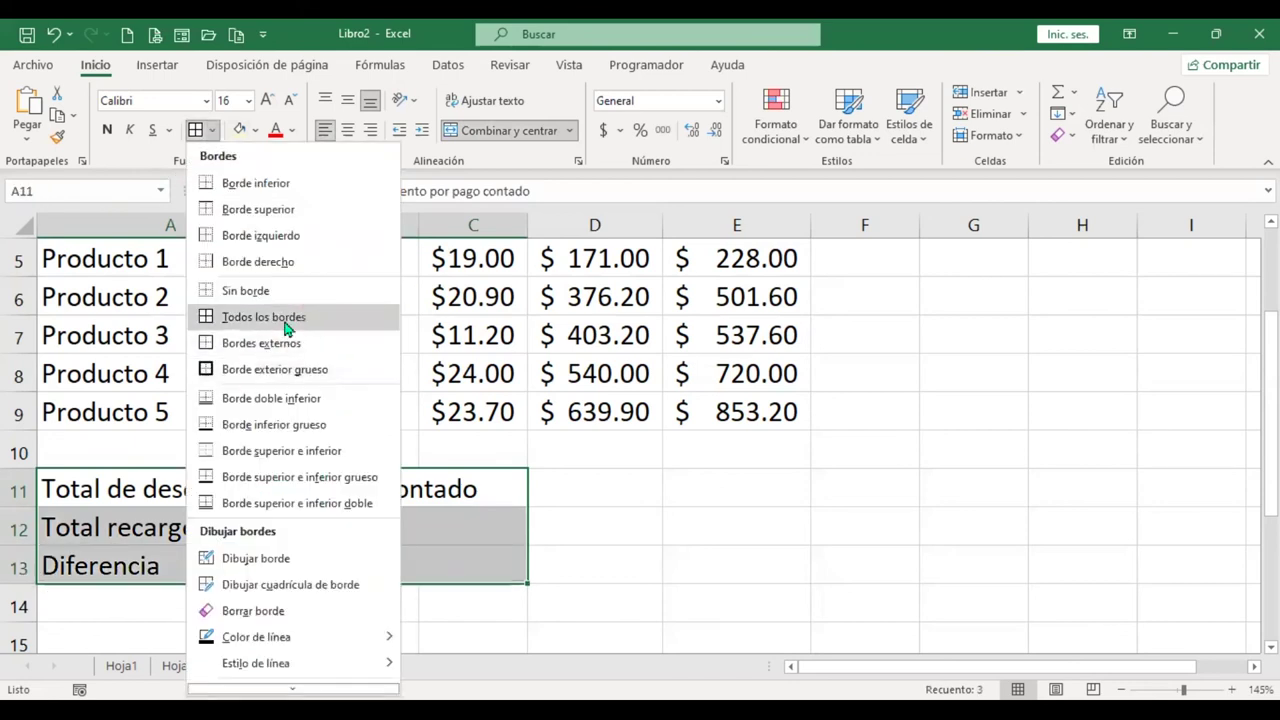
click(260, 137)
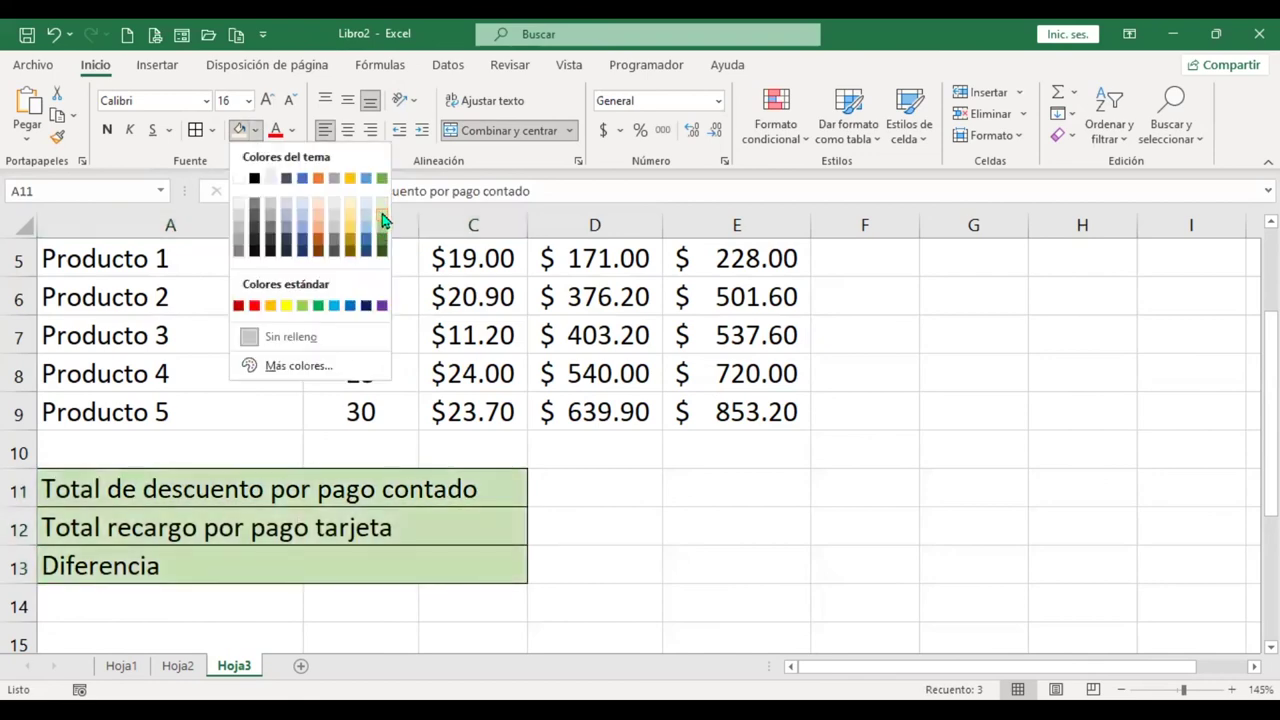
click(586, 472)
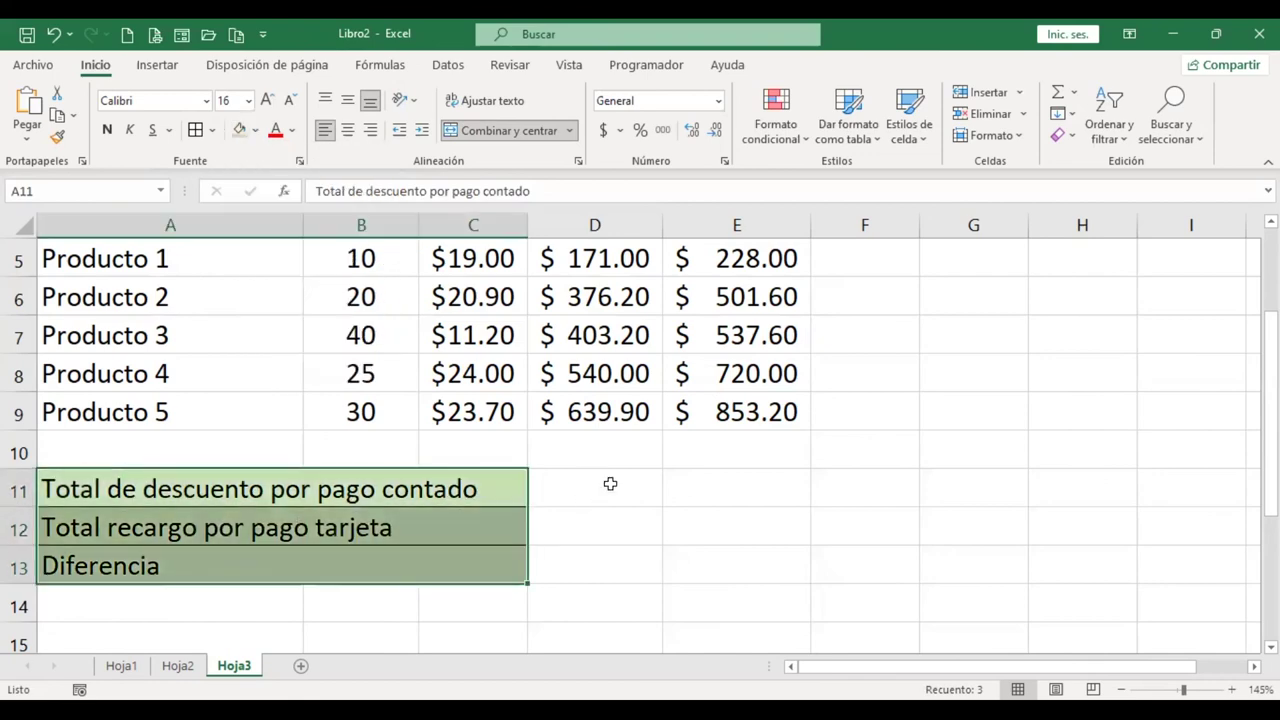
click(608, 483)
scroll(640, 515, up, 1)
scroll(651, 525, down, 1)
scroll(651, 525, up, 1)
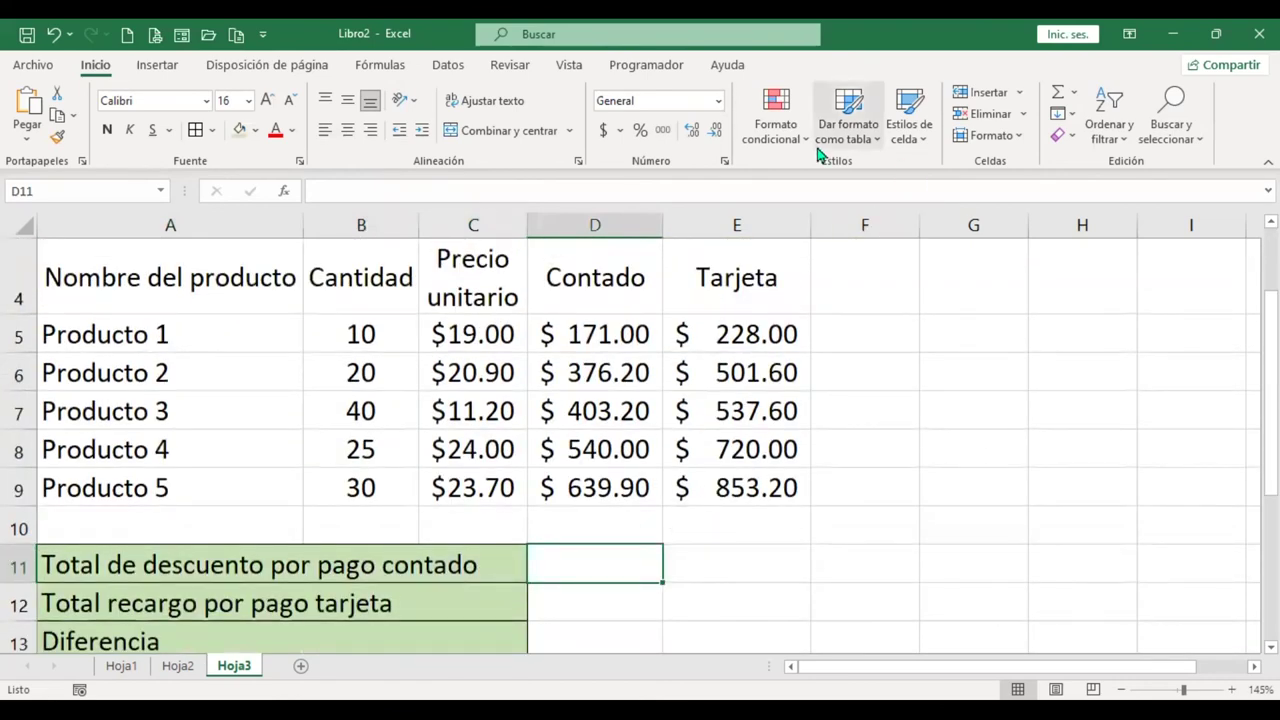
Step: Put =SUMA(D5:D9) in D11 so the Contado total shows $2,130.30
click(1075, 95)
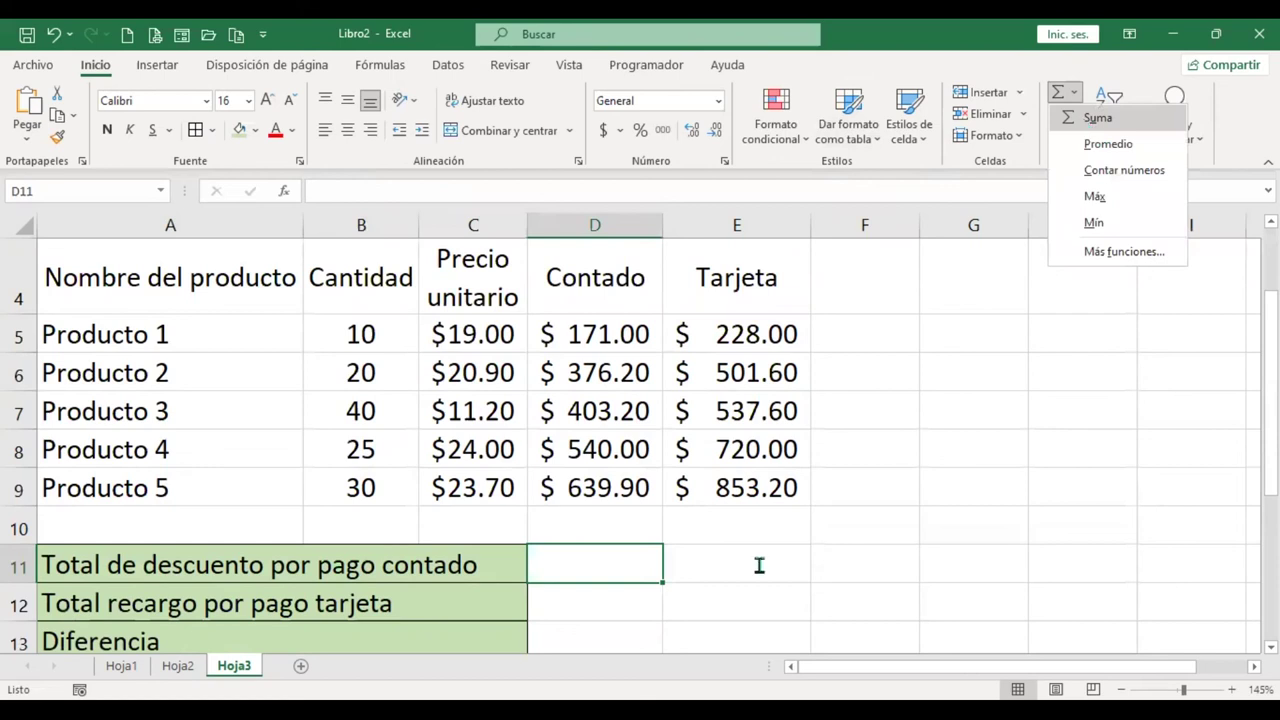
key(Return)
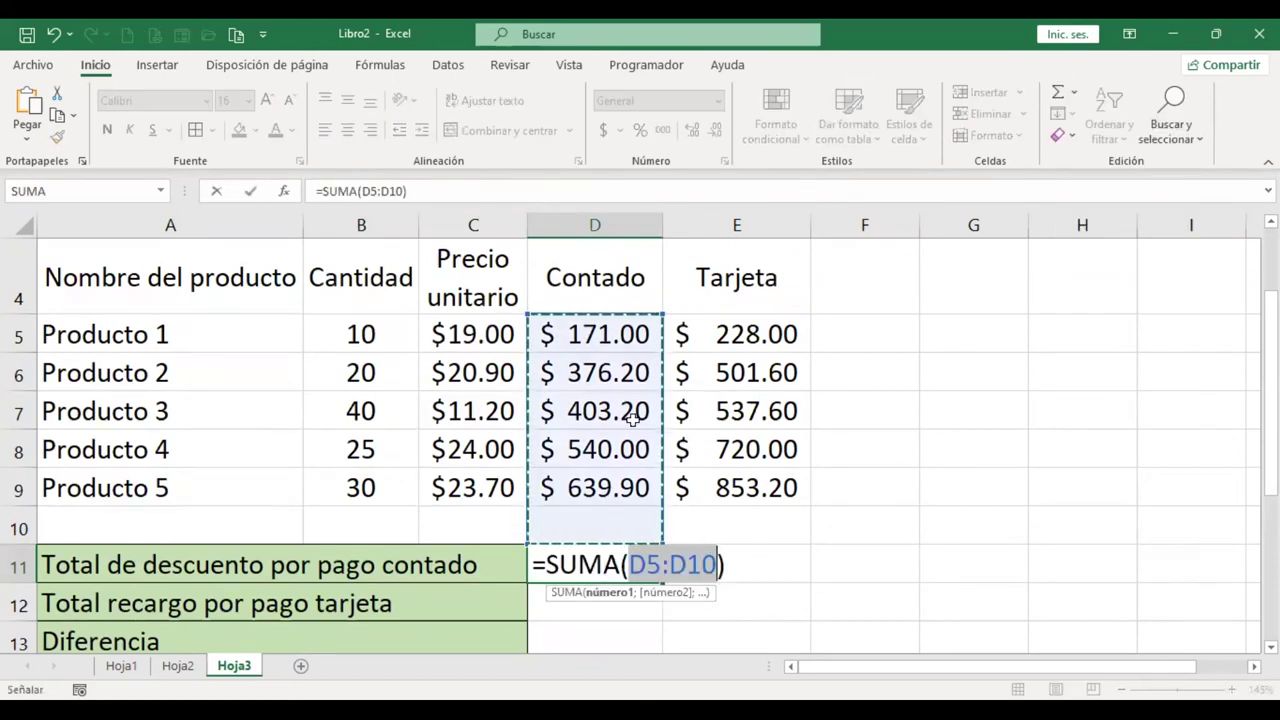
click(626, 334)
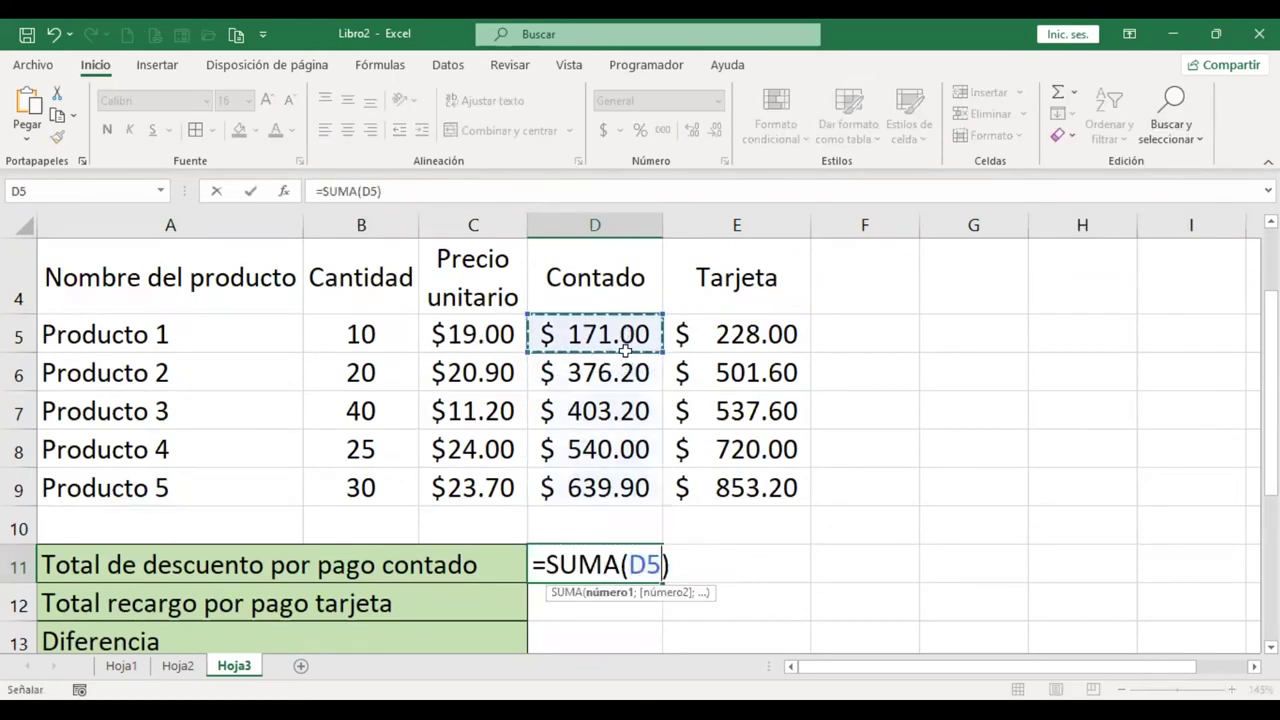
shift+click(621, 468)
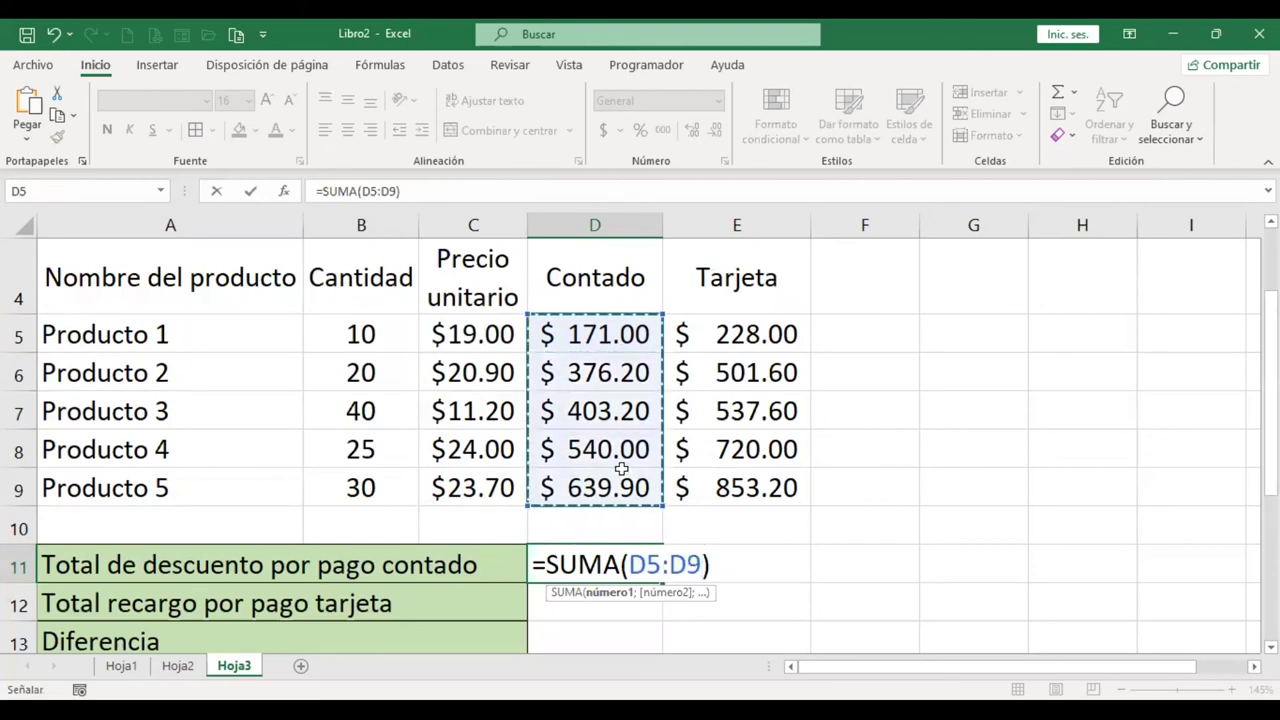
key(Return)
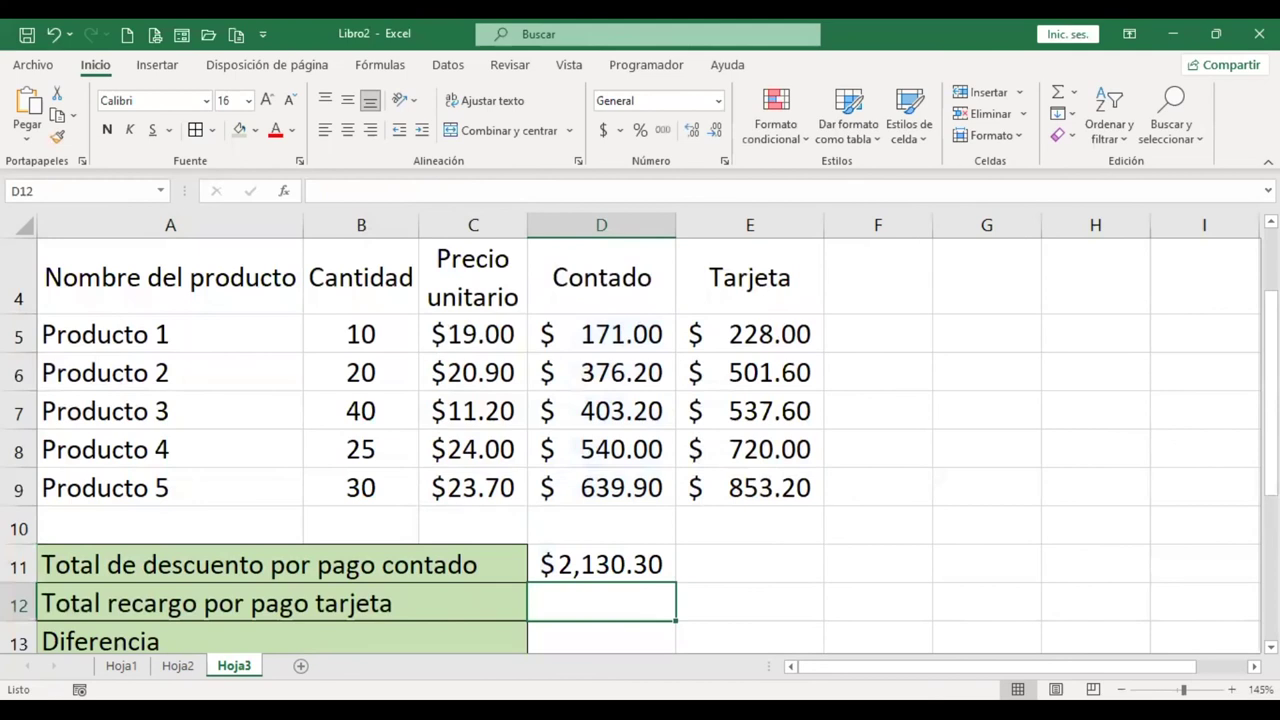
key(Right)
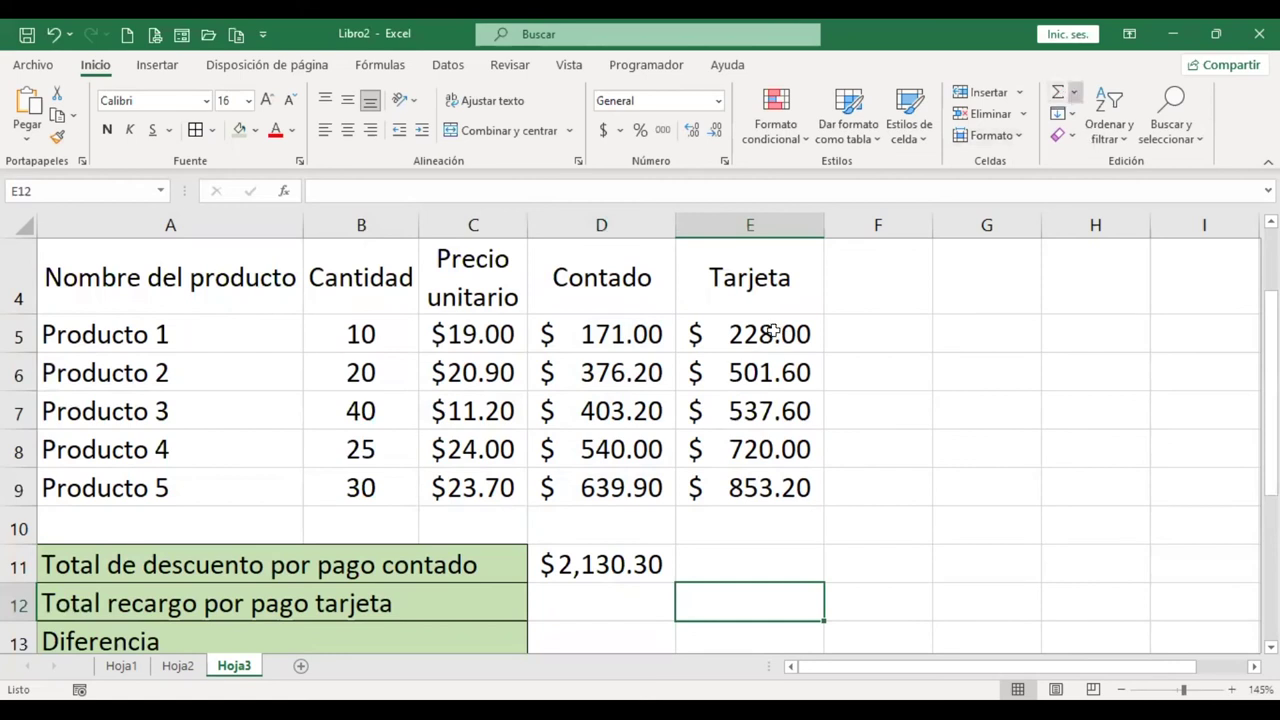
Step: Sum E5:E9 in E12 with Alt+= to get the Tarjeta total $2,840.40
key(alt+equal)
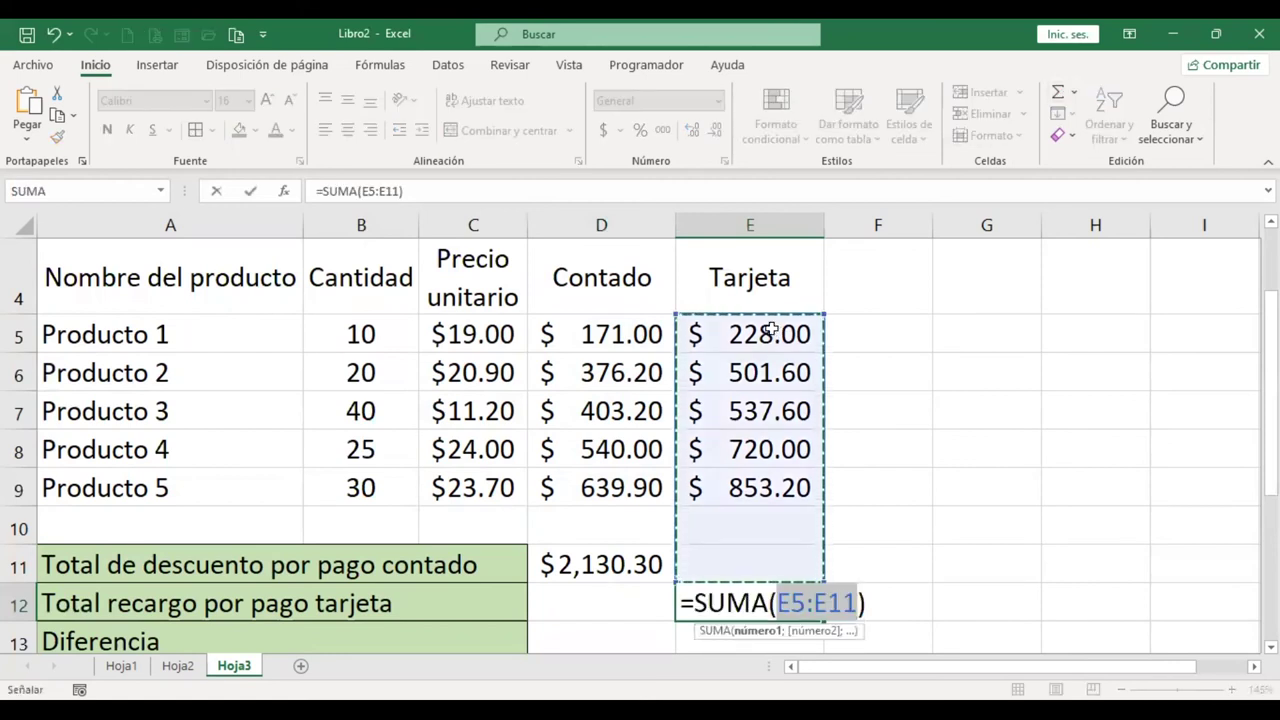
click(770, 332)
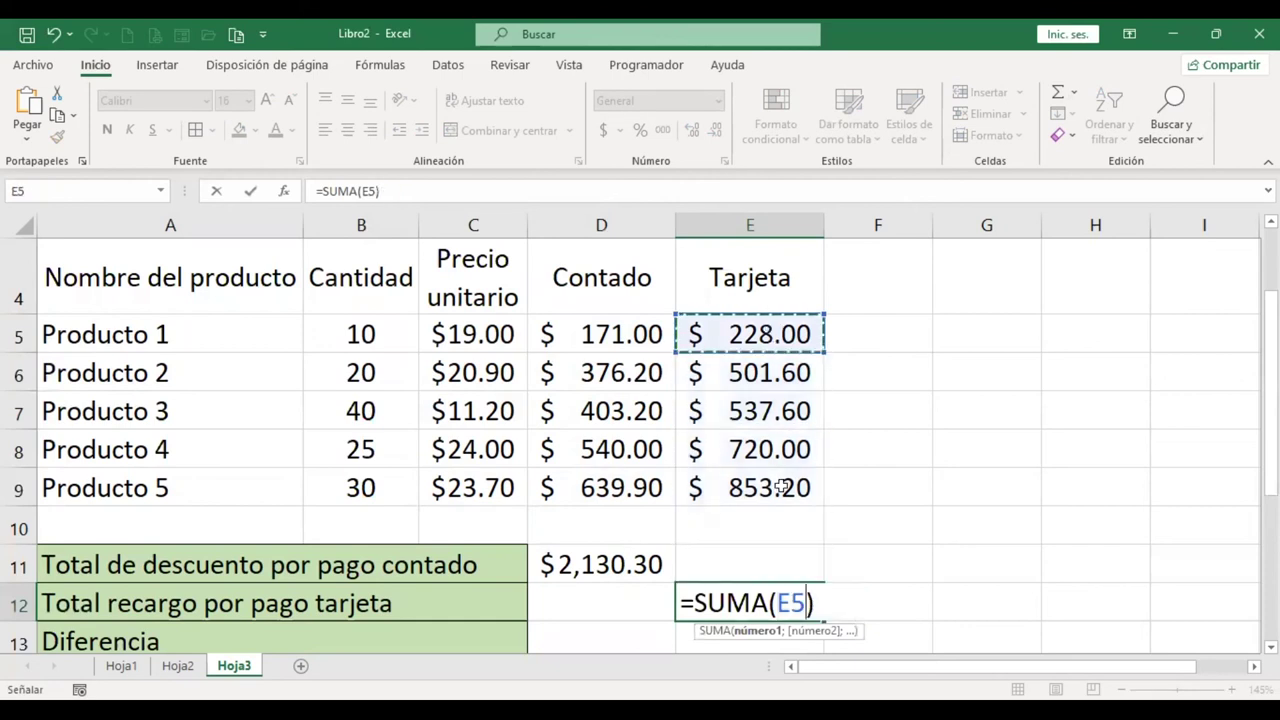
key(ctrl+shift+Down)
key(Return)
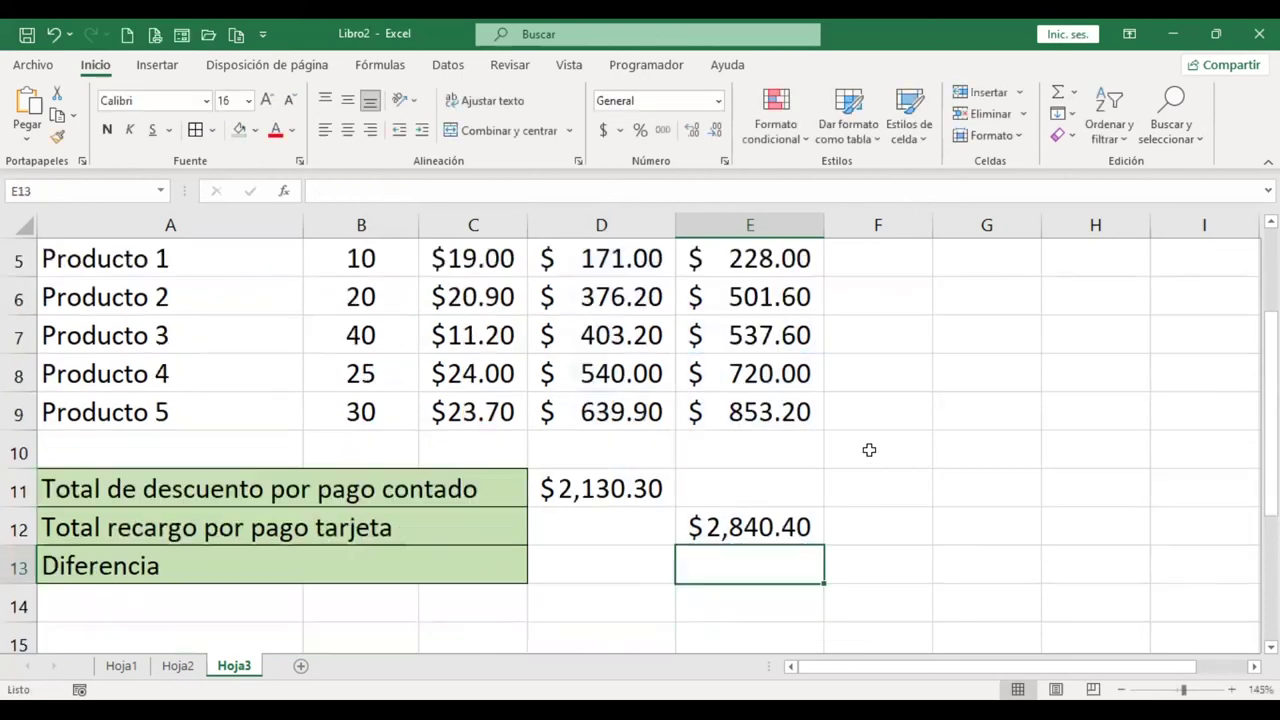
Step: Enter =+E12-D11 in D13 so Diferencia shows $710.10
click(588, 561)
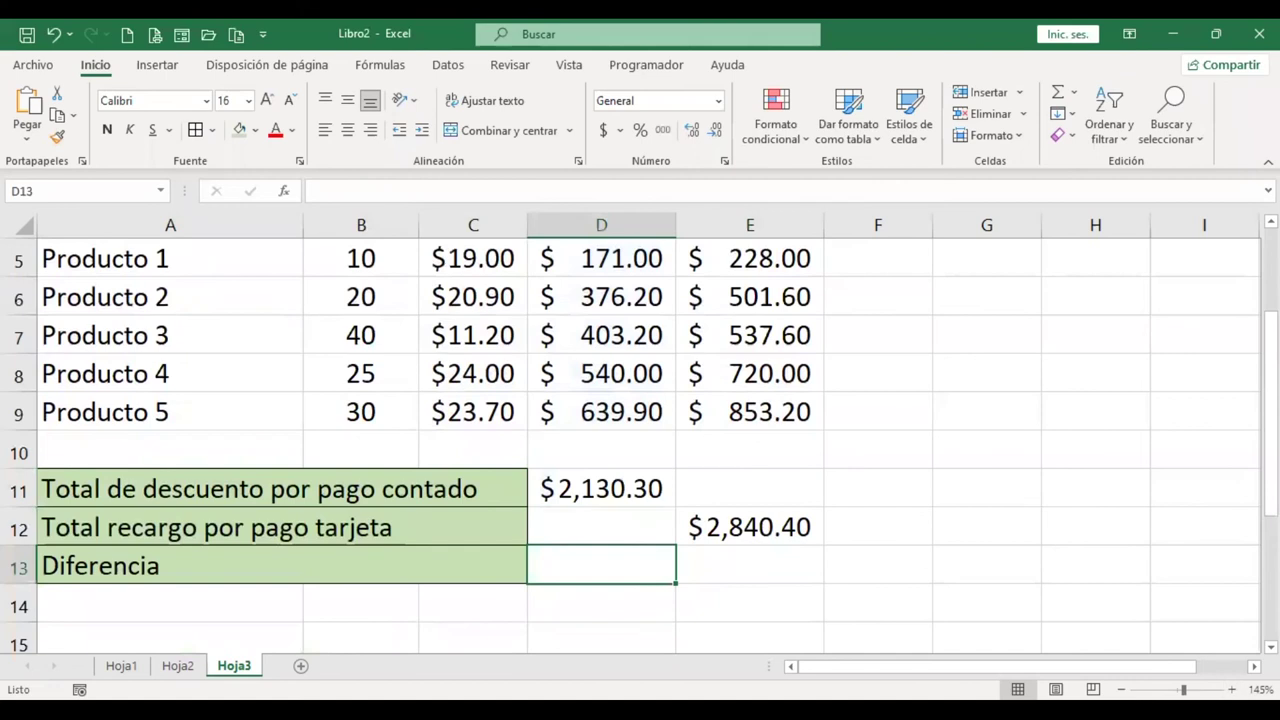
text(+)
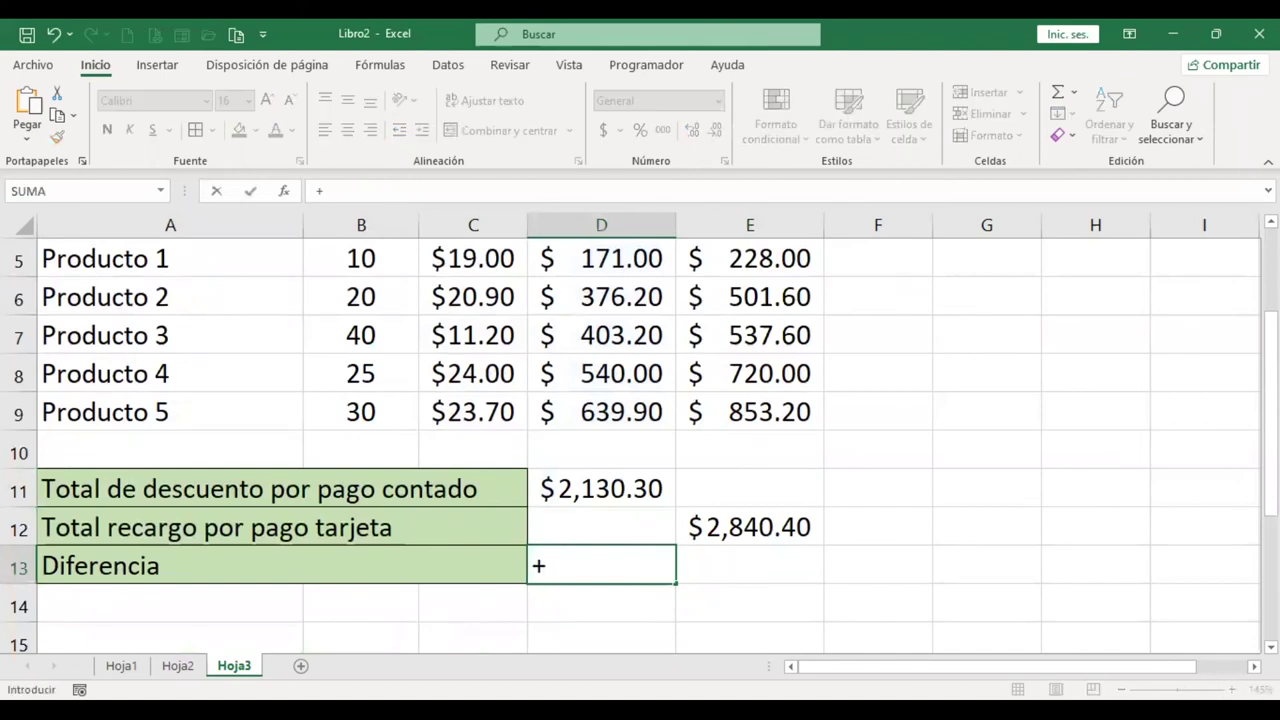
key(Right)
key(Up)
text(-)
key(Up)
key(Left)
key(Up)
key(Right)
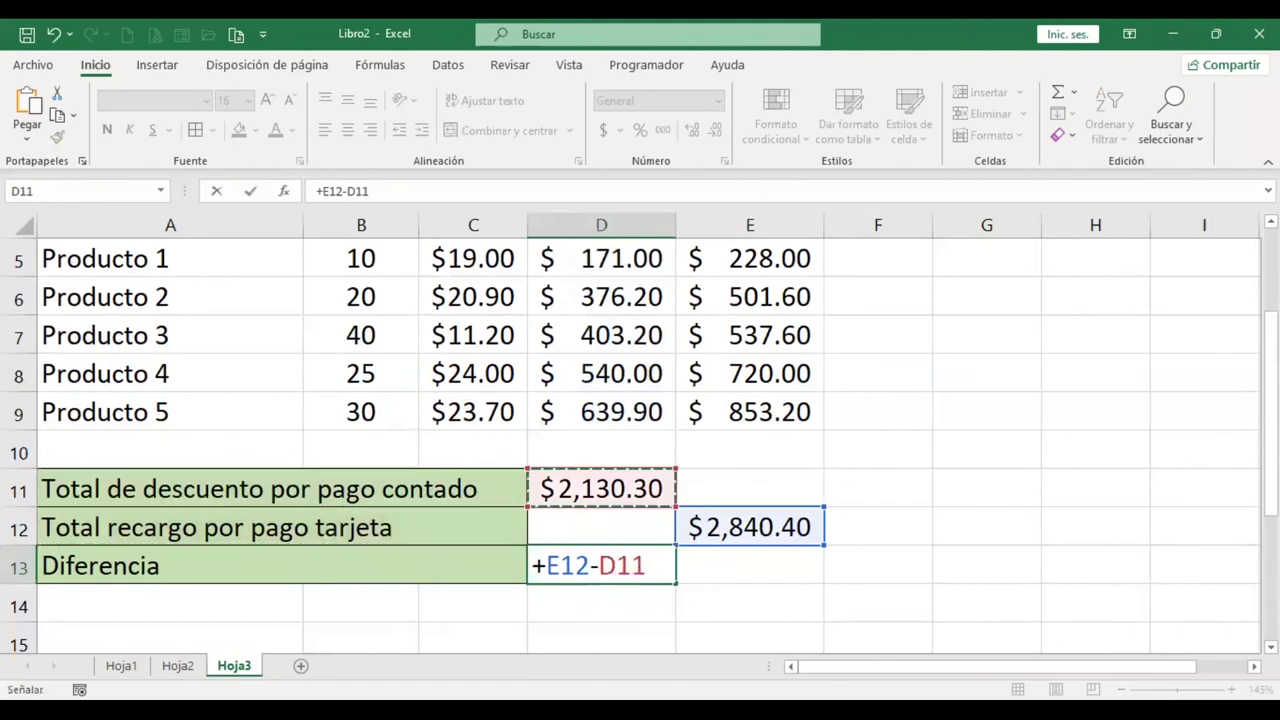
key(Return)
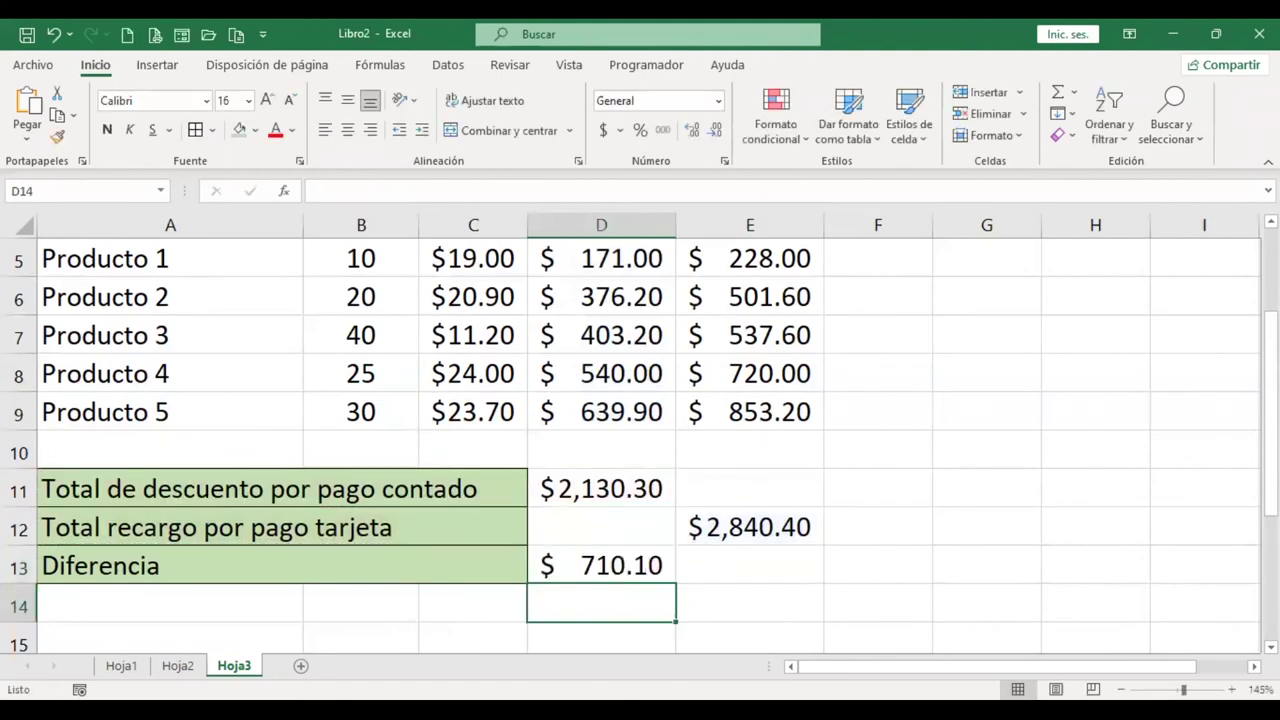
Step: Check the formulas in D13 and E5, leaving them unchanged
click(601, 565)
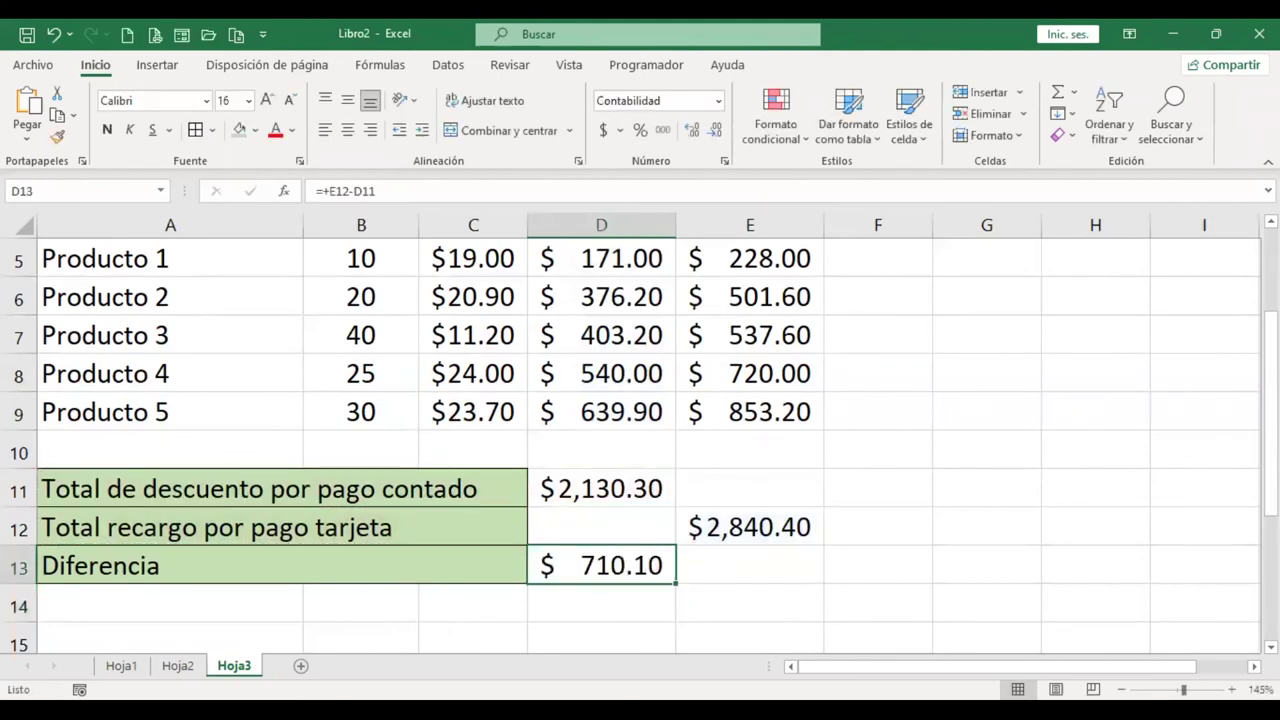
scroll(790, 430, up, 2)
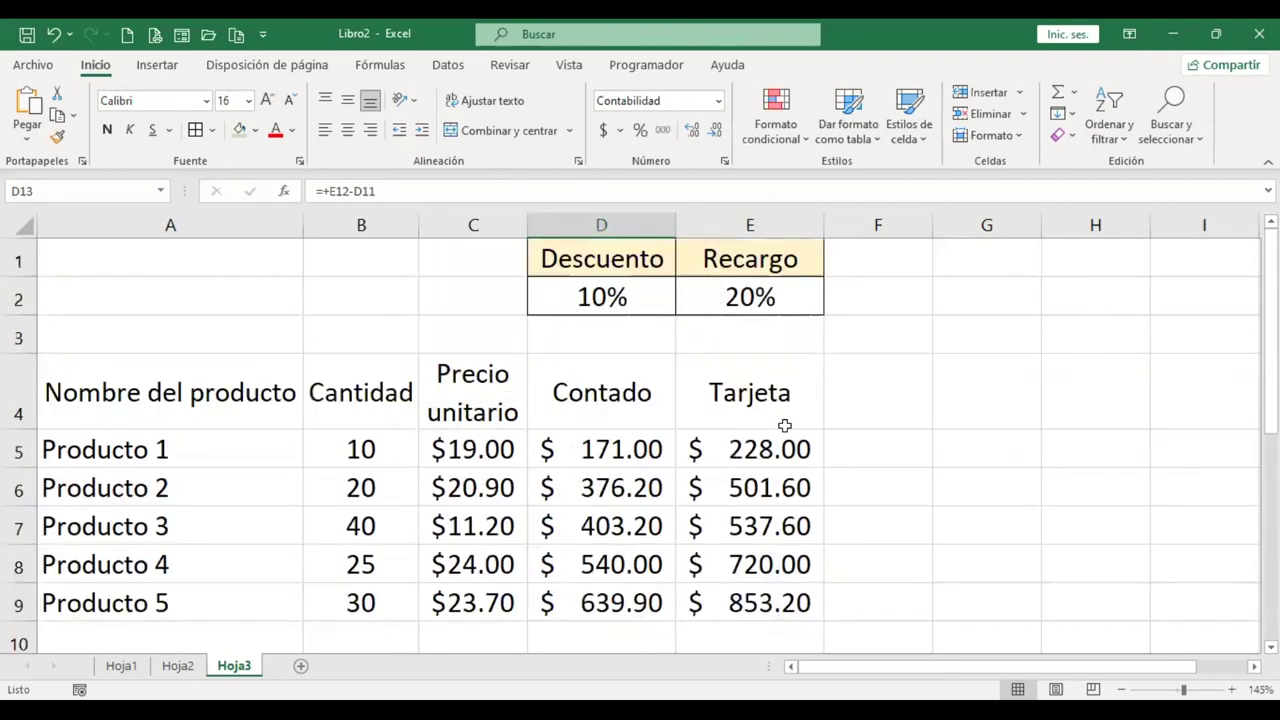
click(650, 448)
click(766, 443)
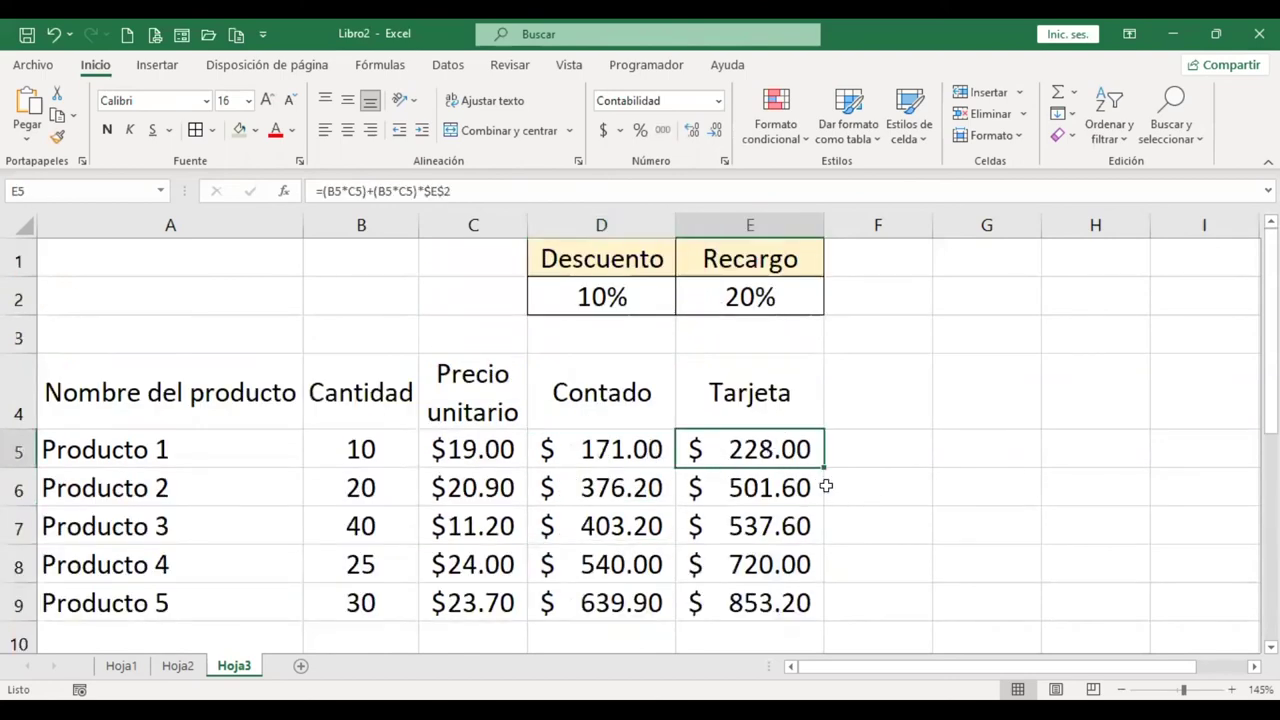
key(F2)
key(Return)
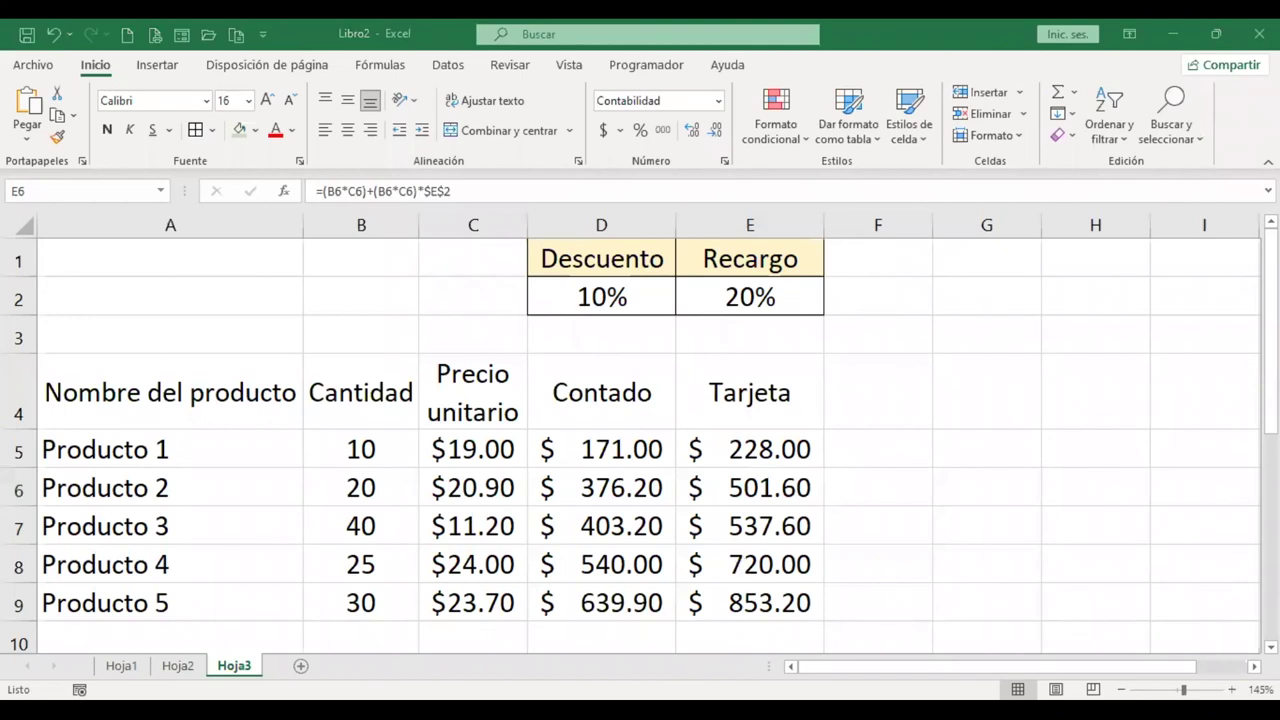
Step: Insert a new worksheet, Hoja4, and select all its cells
key(shift+F11)
scroll(338, 450, up, 5)
key(ctrl+a)
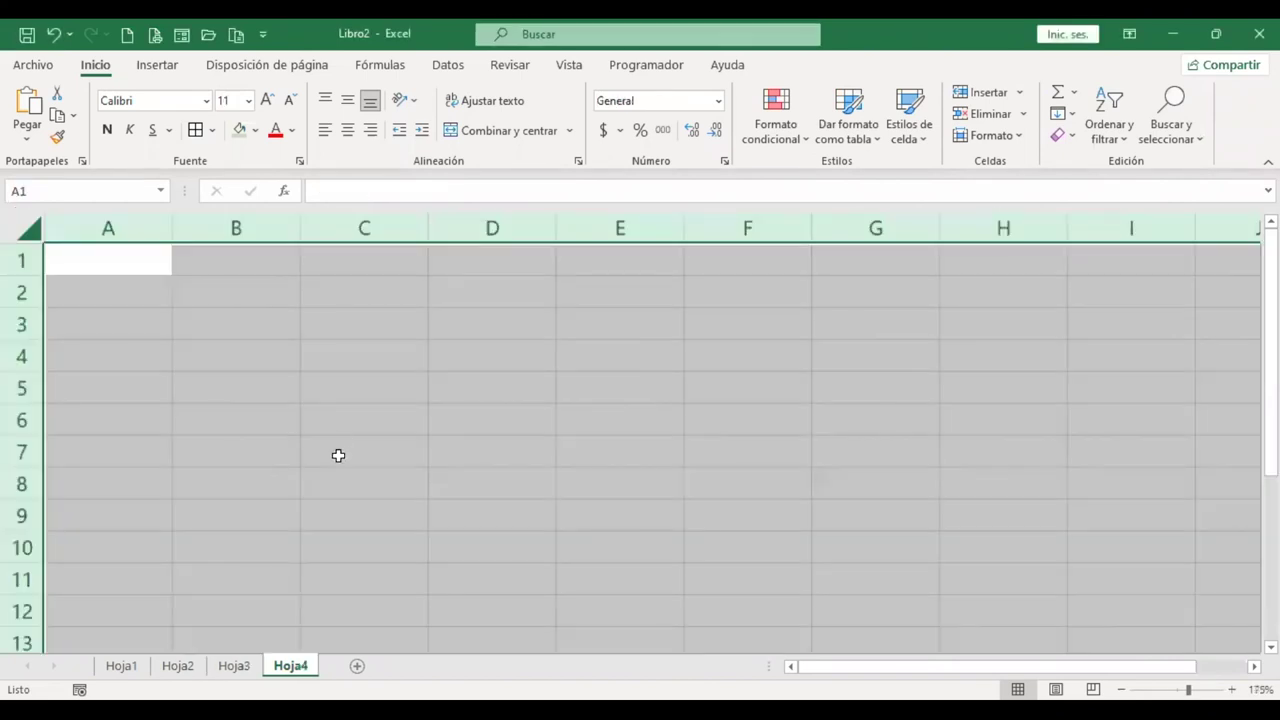
Step: Set the sheet's font size to 14 and title A1 'Tabla de multiplicar'
click(267, 102)
click(267, 102)
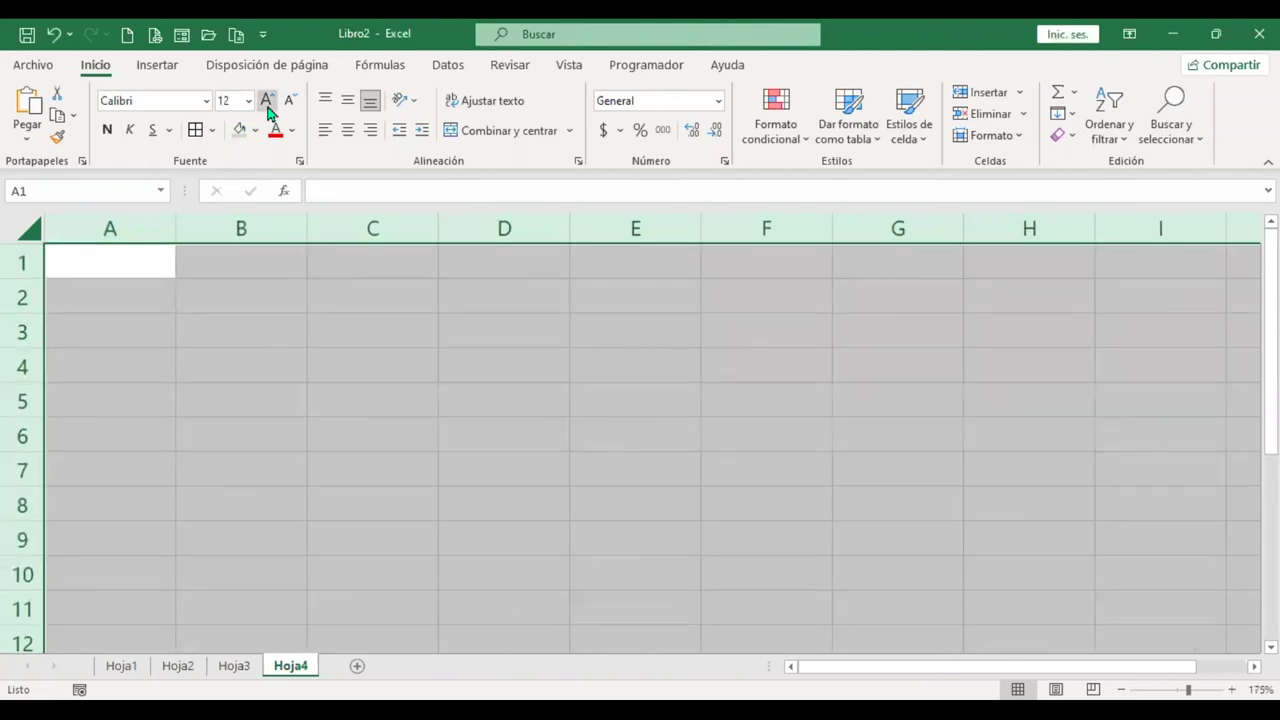
click(134, 266)
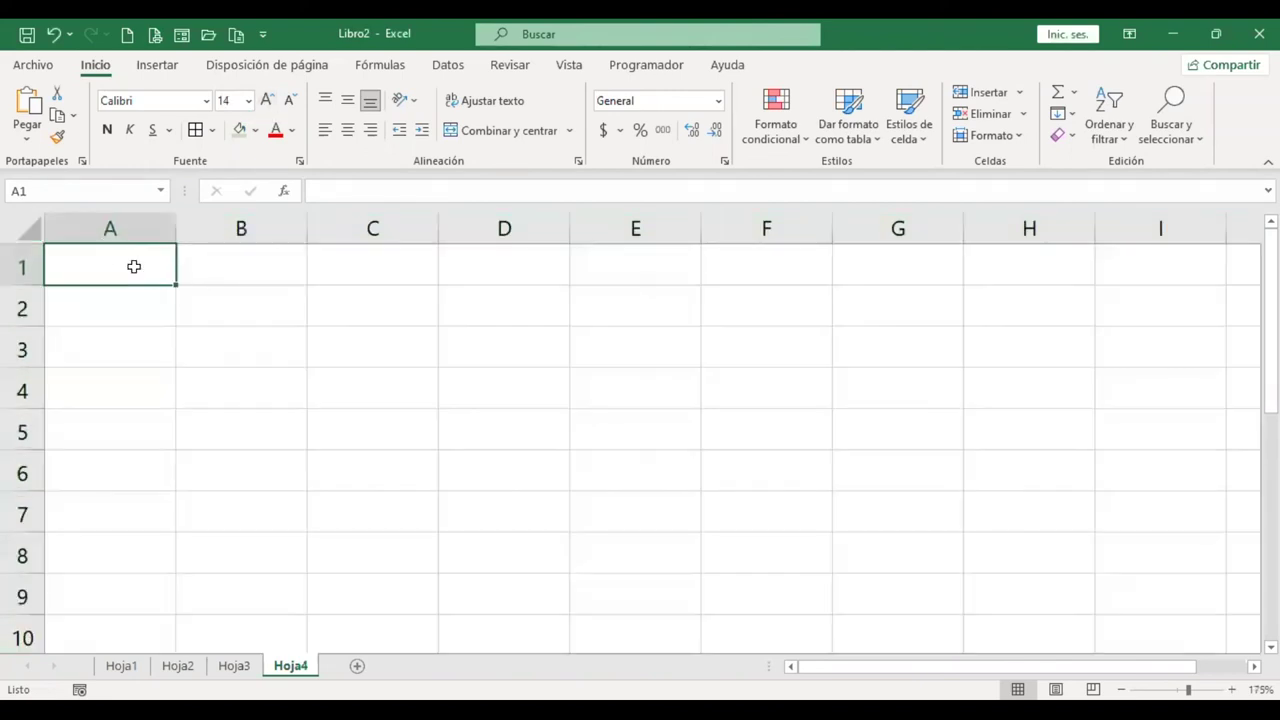
text(Tal)
text(bla d)
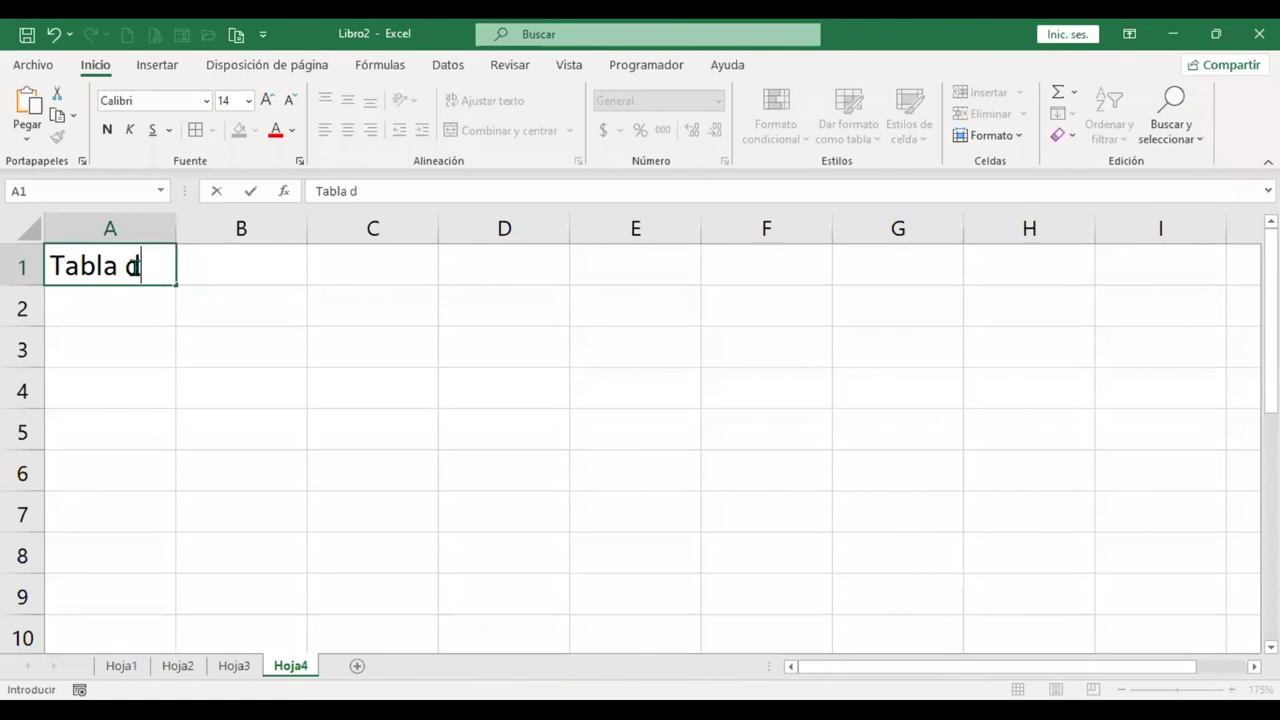
text(e multi)
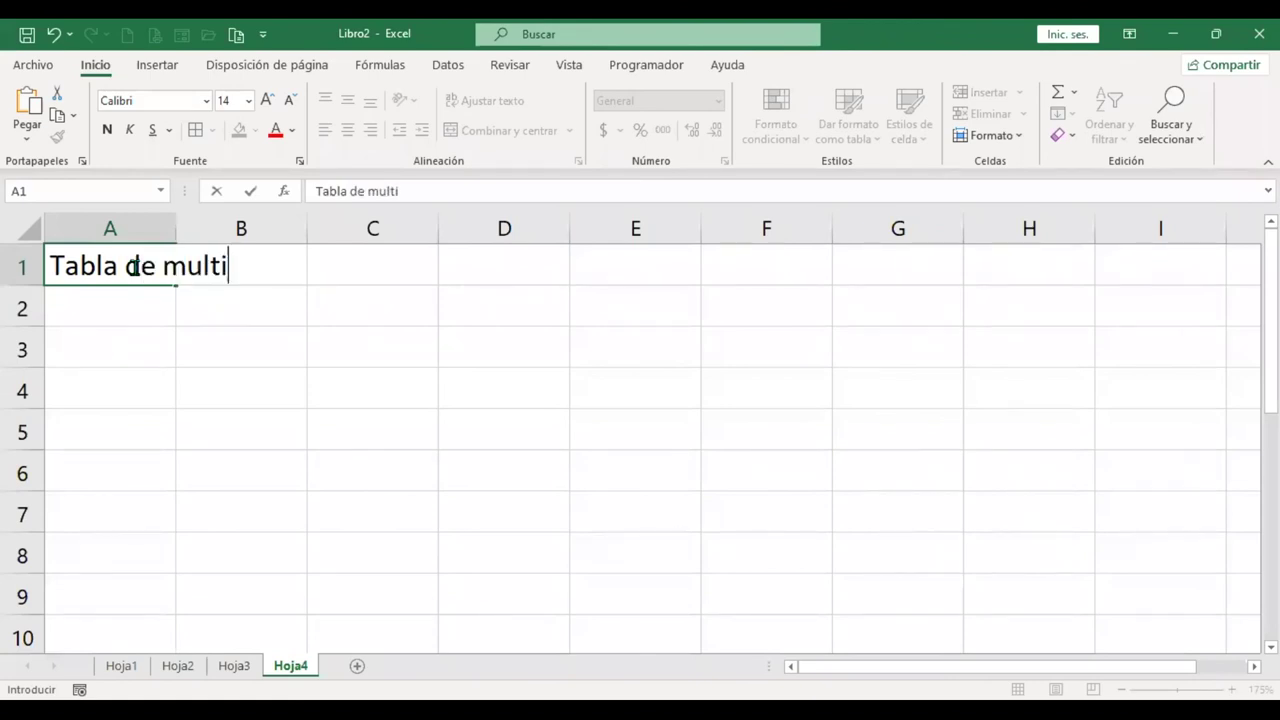
text(plicar)
key(Return)
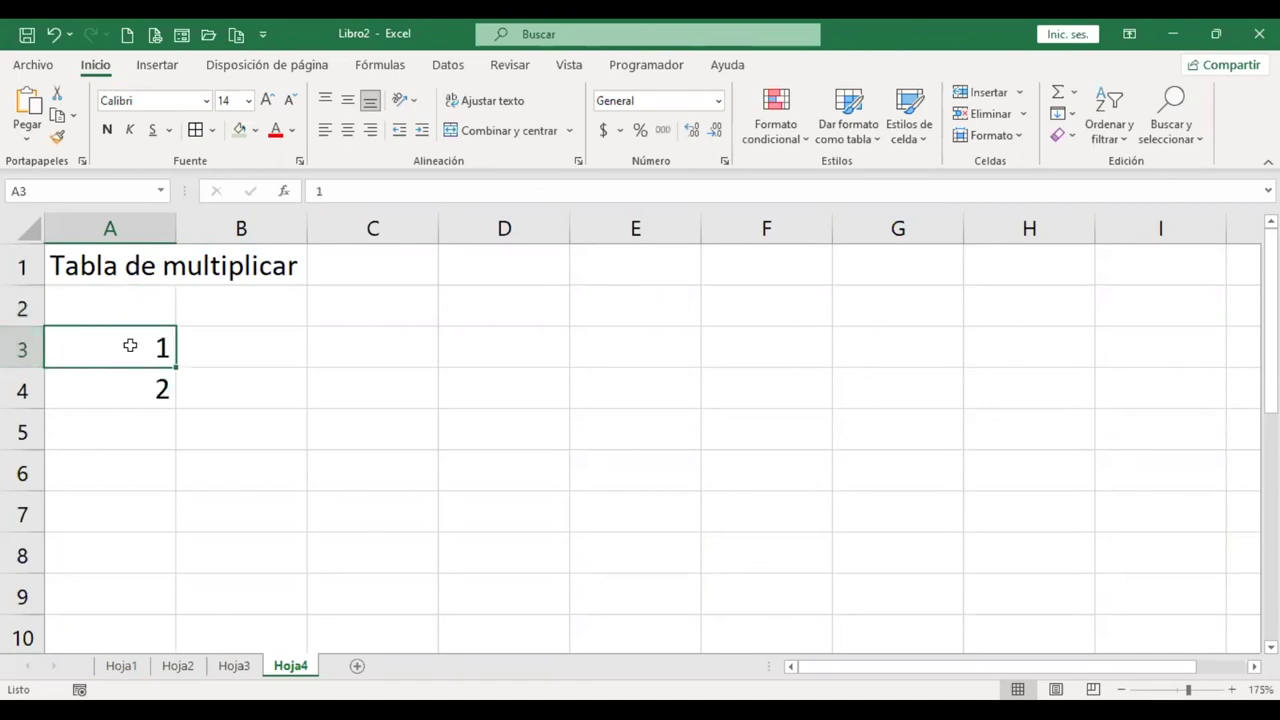
Step: Fill A3:A10 with the numbers 1 to 8 and enter 1 and 2 in B2:C2
mouse_move(129, 362)
mouse_down()
mouse_move(179, 410)
mouse_move(175, 652)
mouse_move(186, 525)
mouse_move(180, 630)
mouse_up()
click(231, 303)
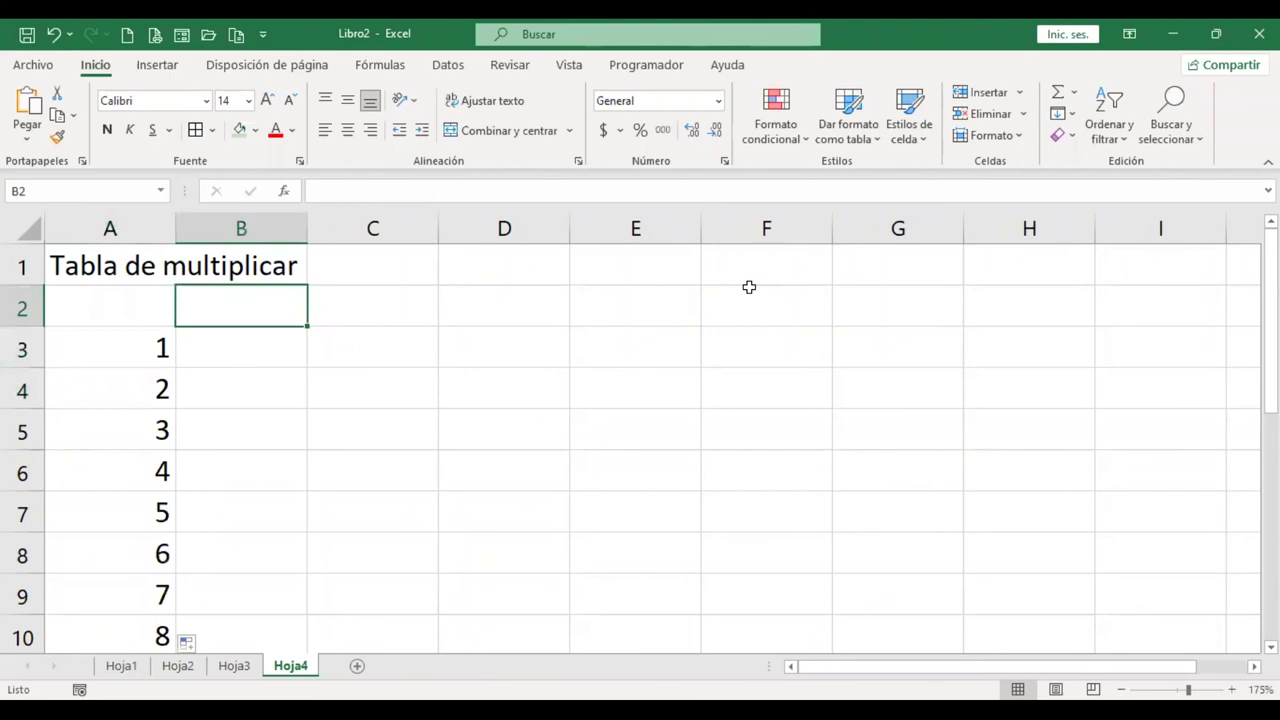
text(1)
key(Tab)
text(2)
key(Tab)
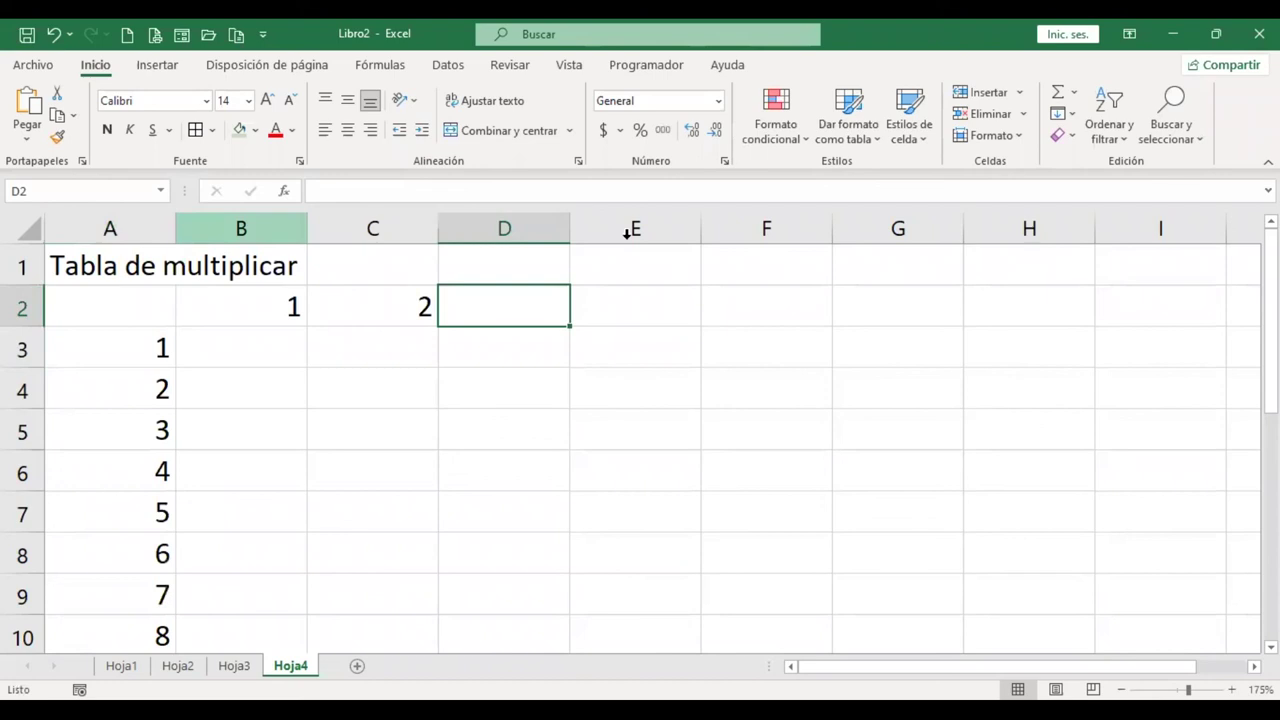
drag(241, 228, 628, 232)
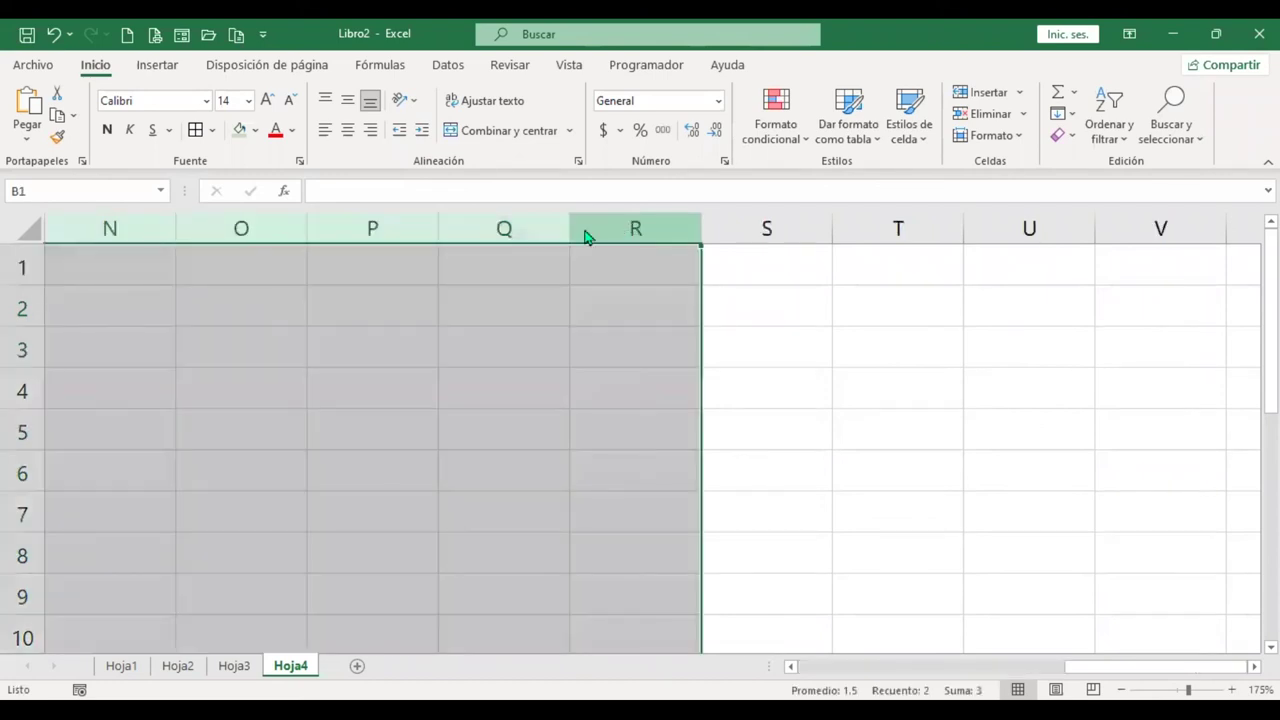
Step: Narrow columns N to R to width 7.29
right_click(628, 240)
drag(567, 231, 532, 259)
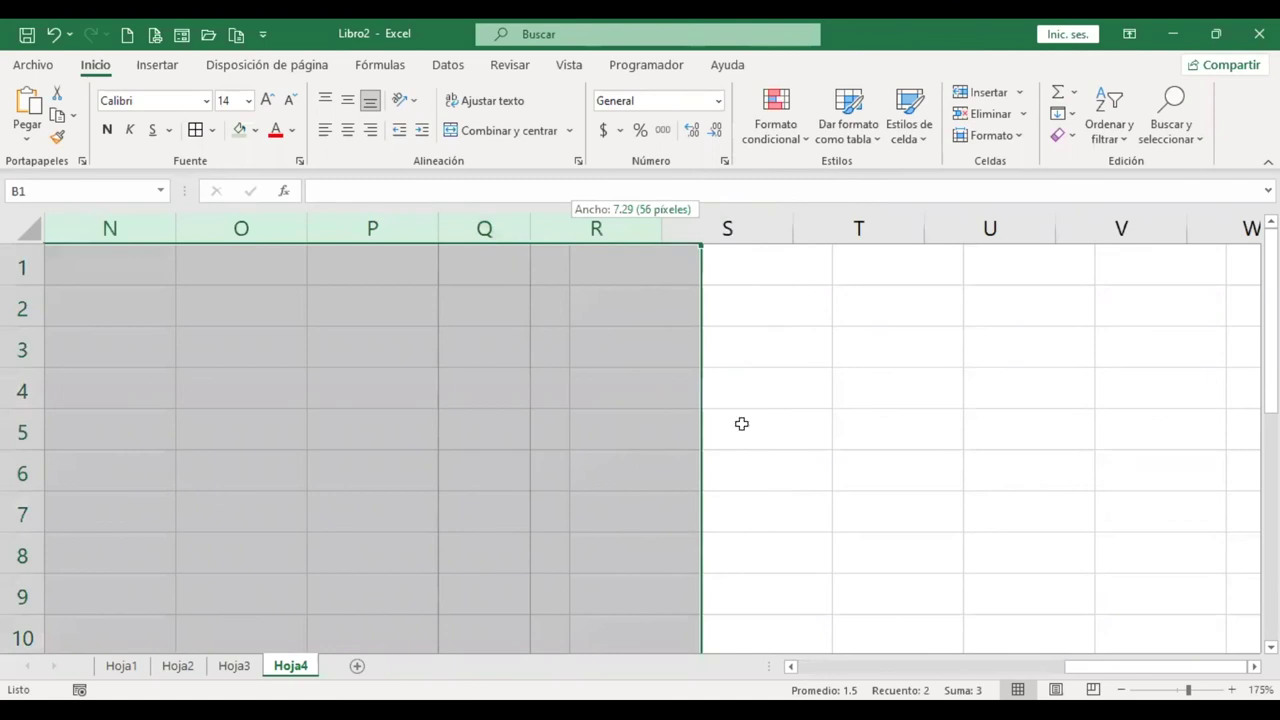
key(ctrl+Home)
Step: Extend the 1, 2 series along row 2 so B2:K2 reads 1 to 10
click(242, 306)
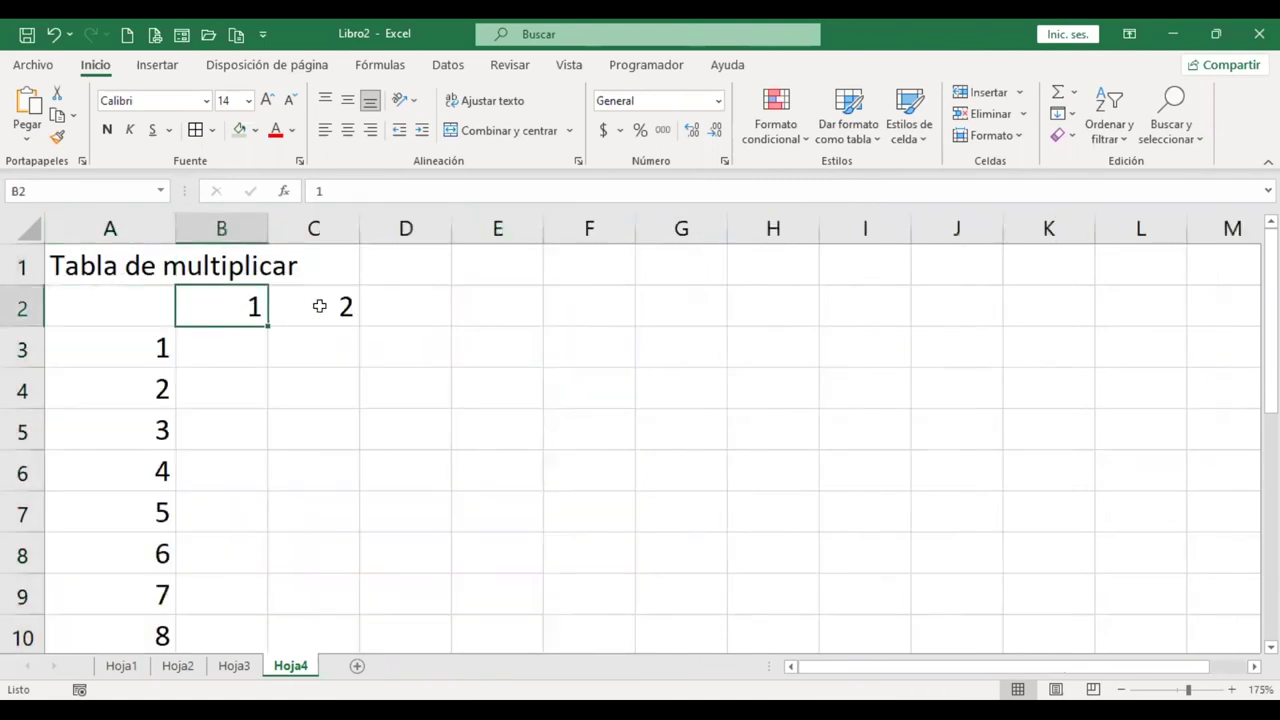
shift+click(319, 306)
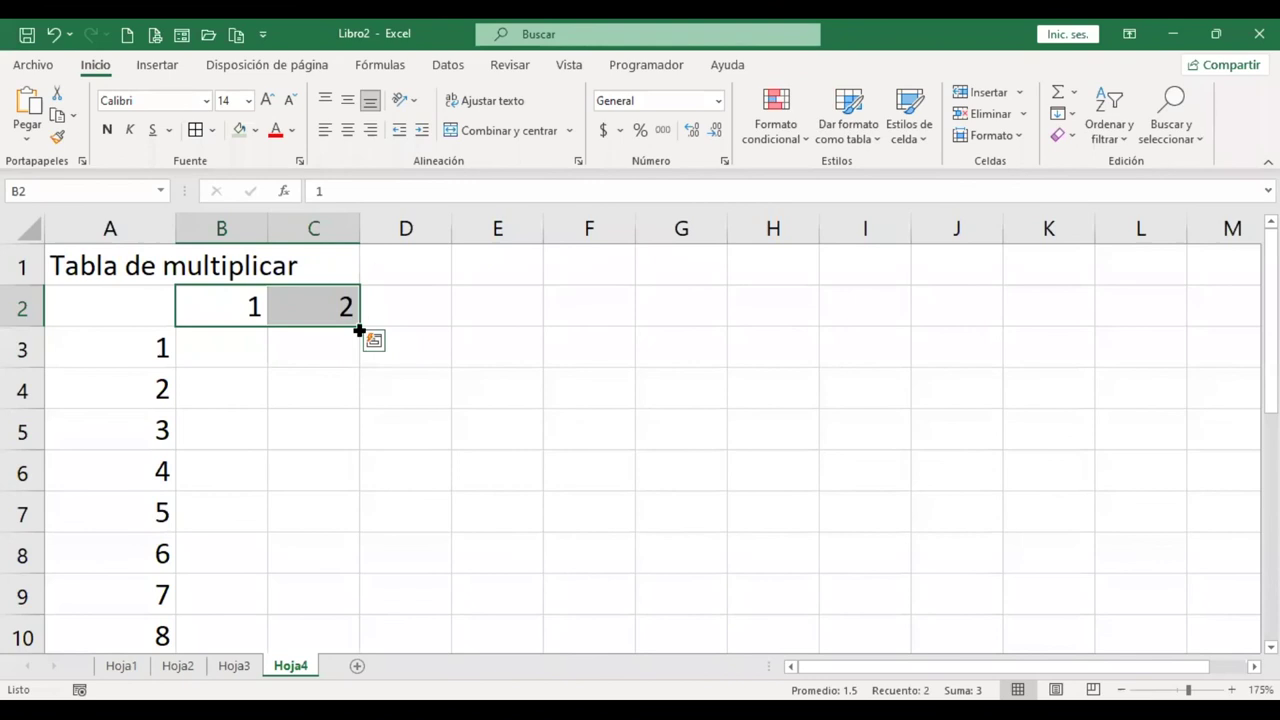
drag(359, 330, 1057, 326)
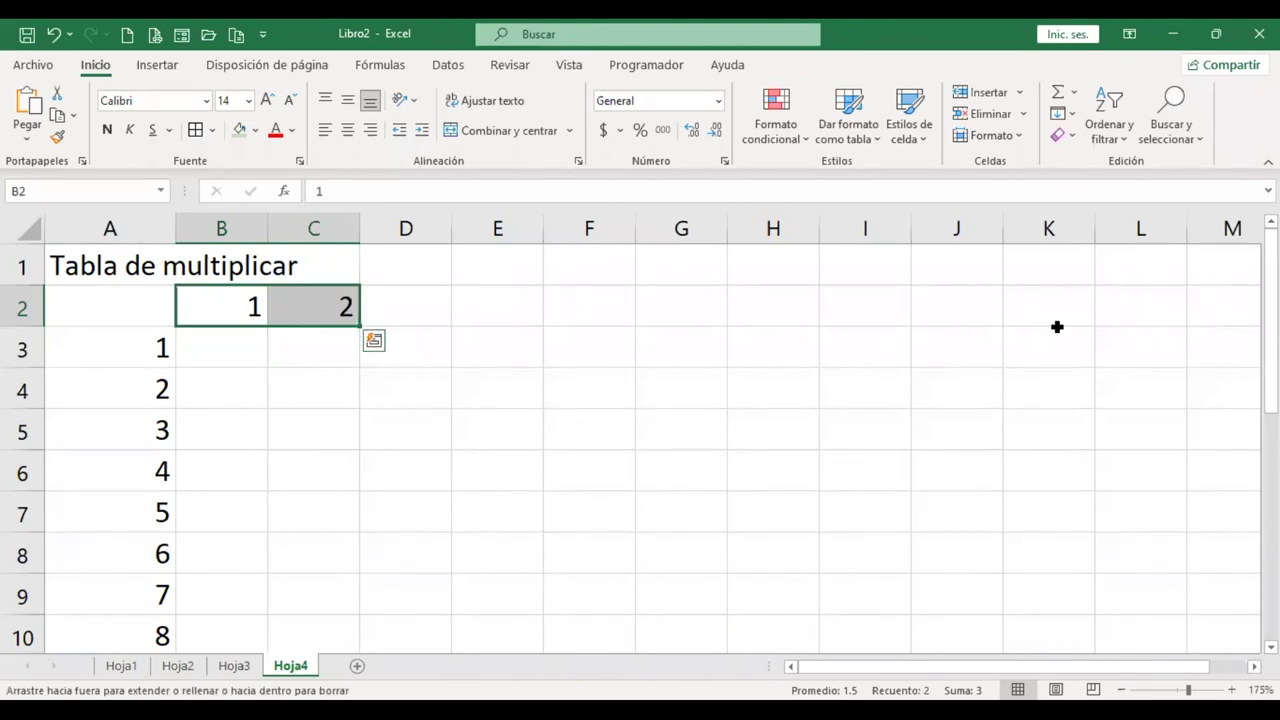
click(241, 350)
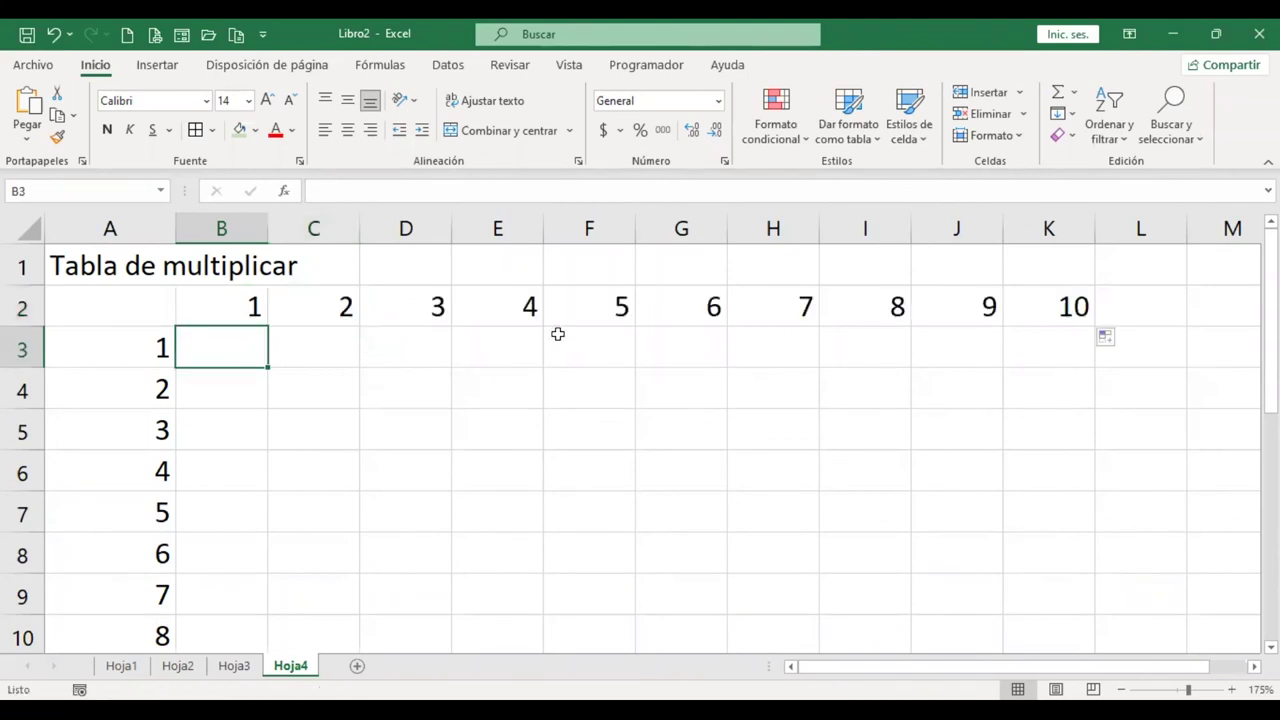
Step: Check the row numbers in A3:A10, then select cell B3
click(142, 348)
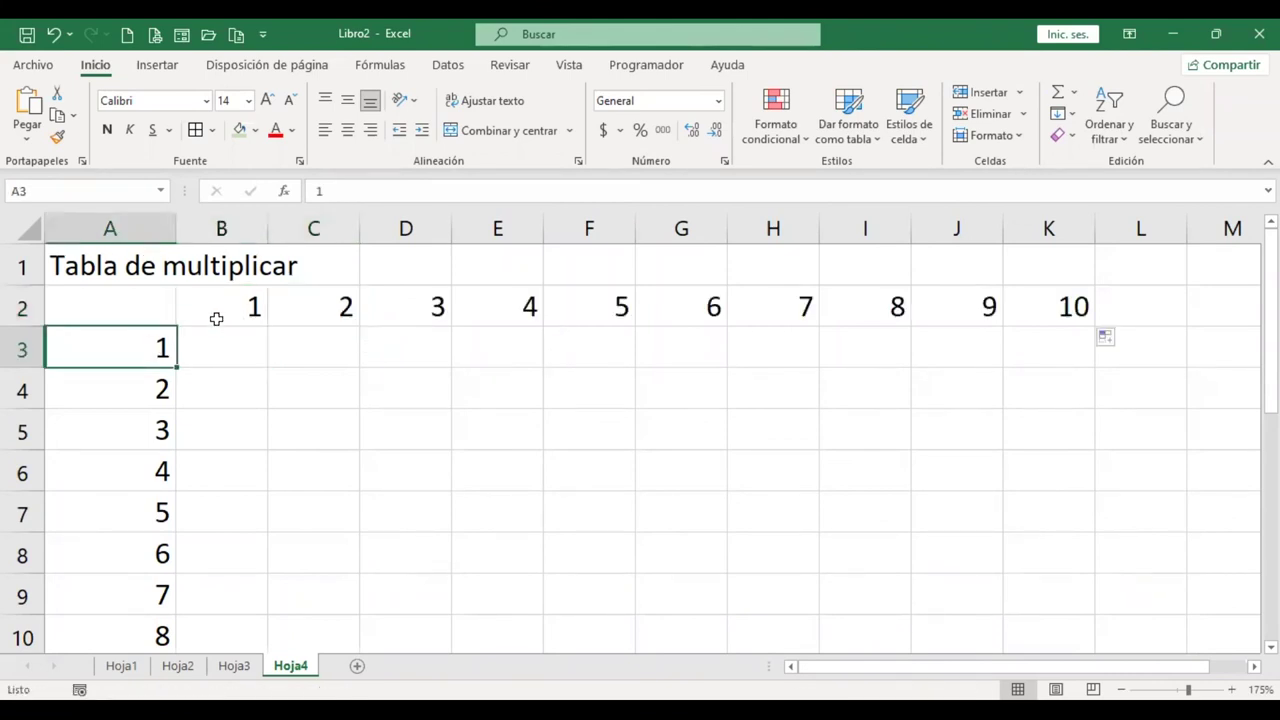
drag(971, 354, 720, 422)
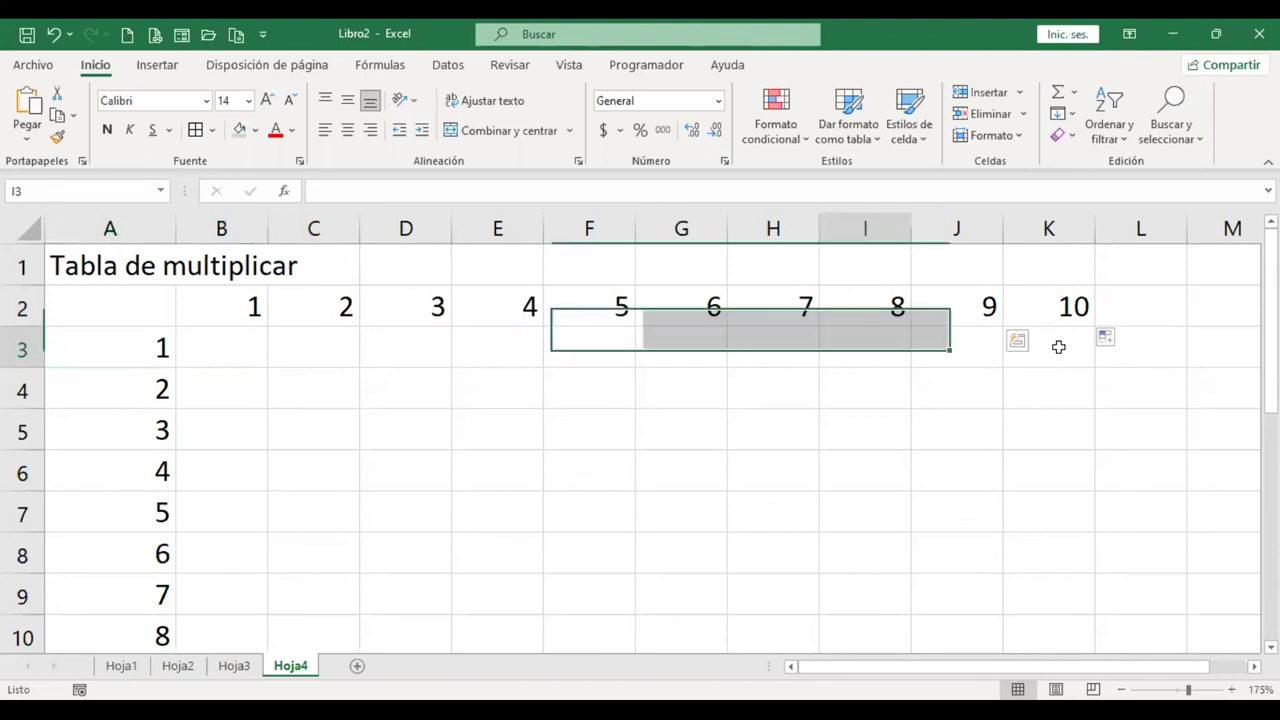
click(152, 634)
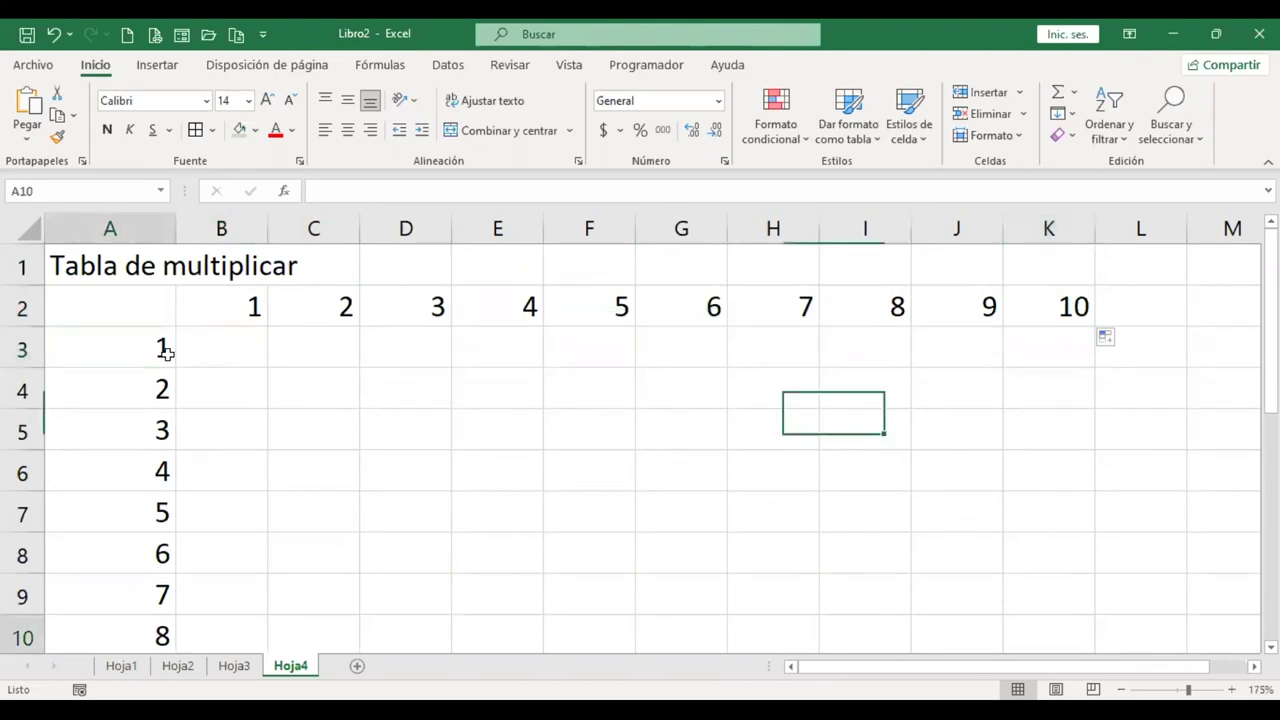
key(ctrl+shift+Up)
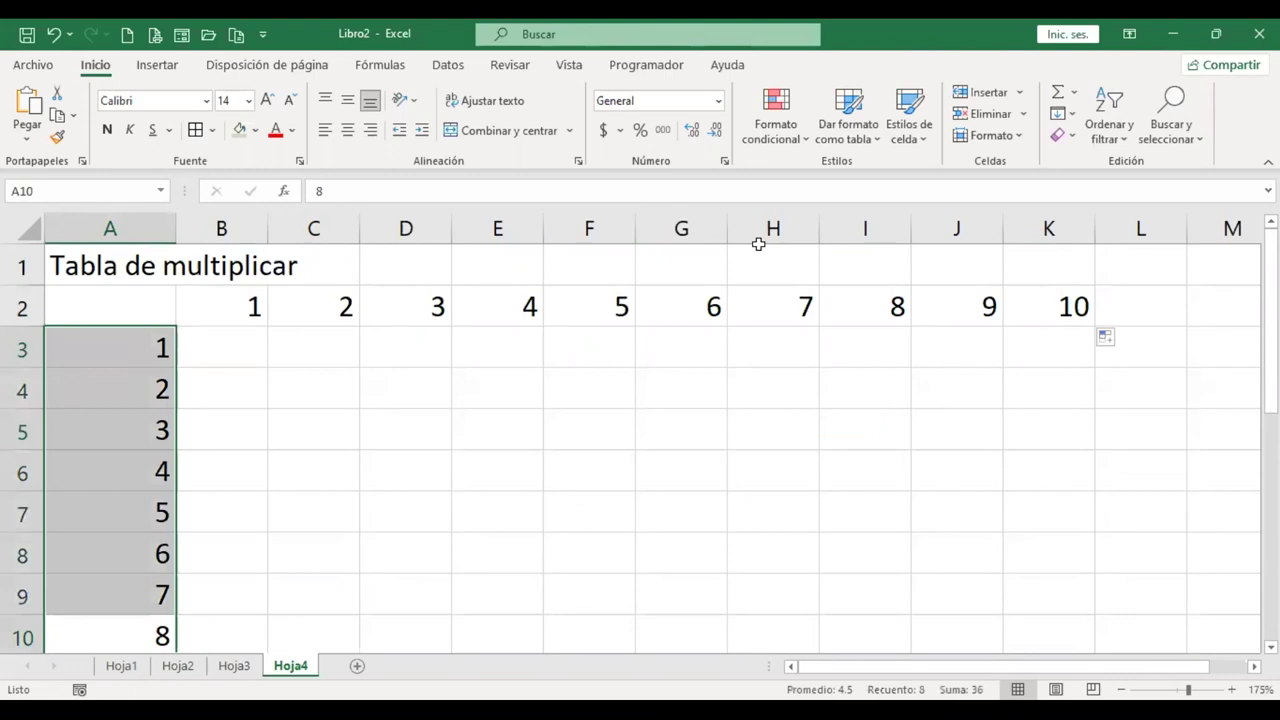
click(773, 552)
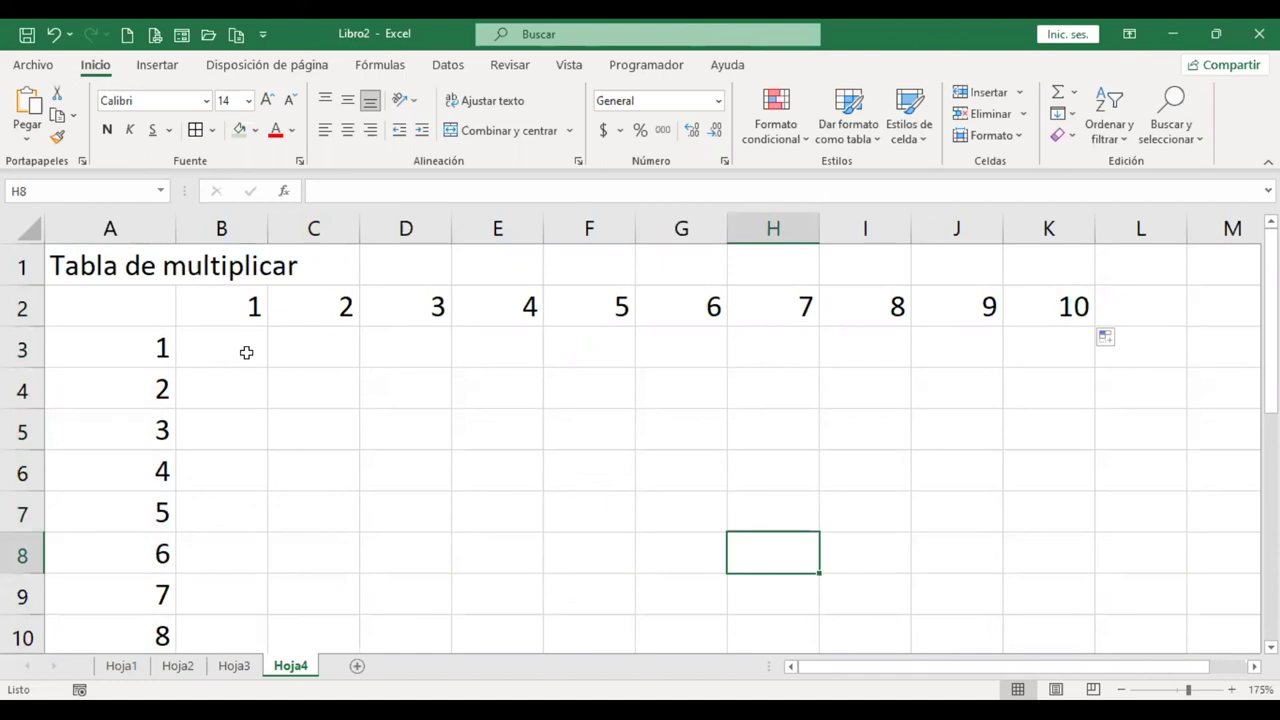
click(246, 352)
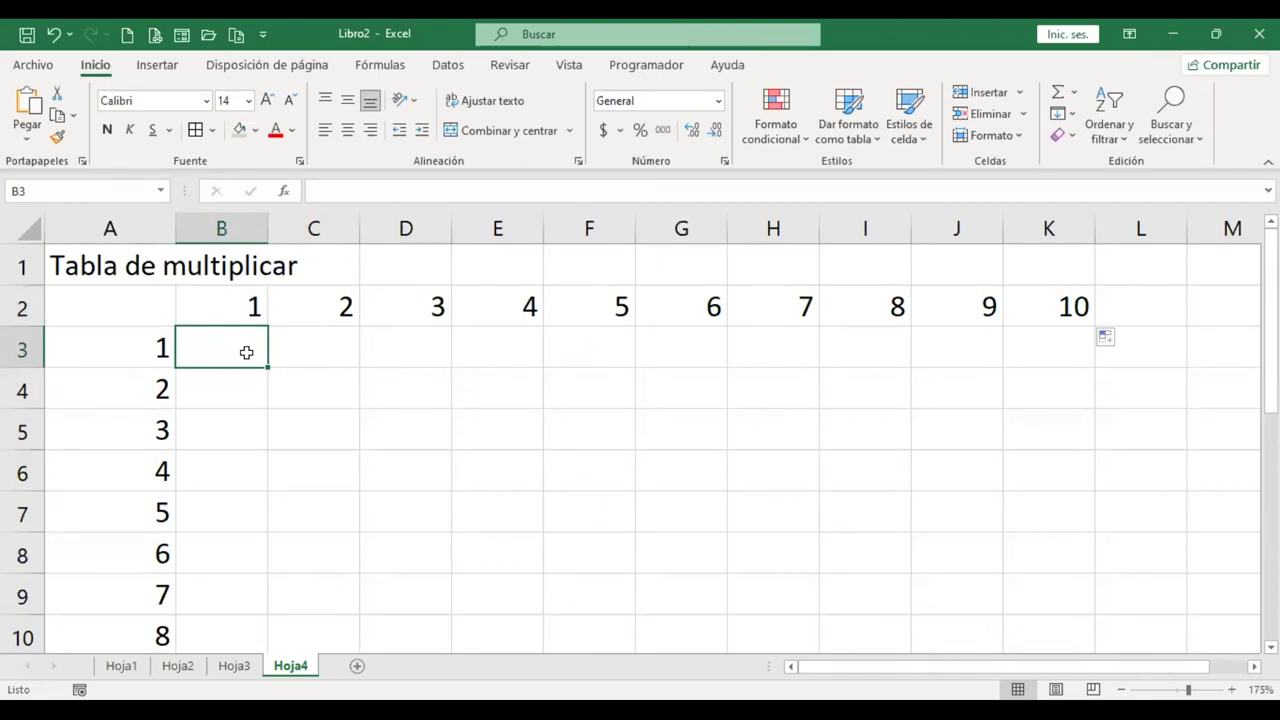
Step: Enter =+B$2*$A3 in B3, using F4 to lock row 2 and column A, showing 1
text(+)
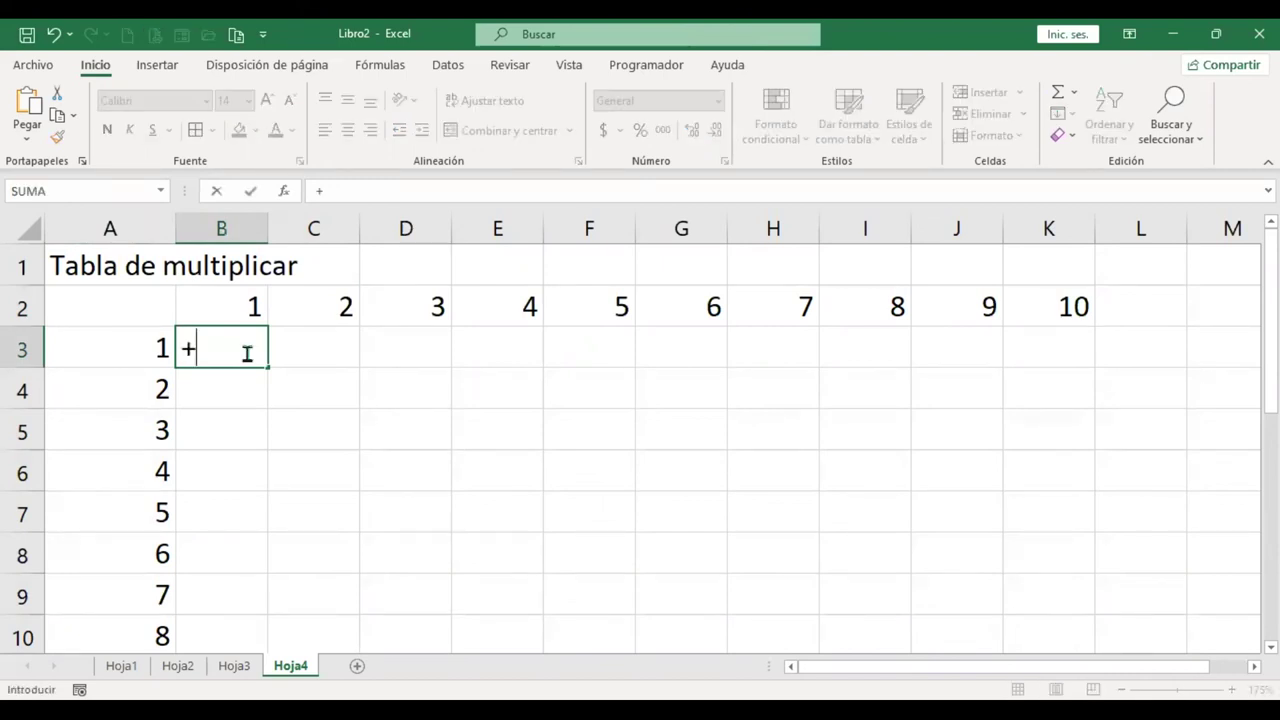
click(241, 304)
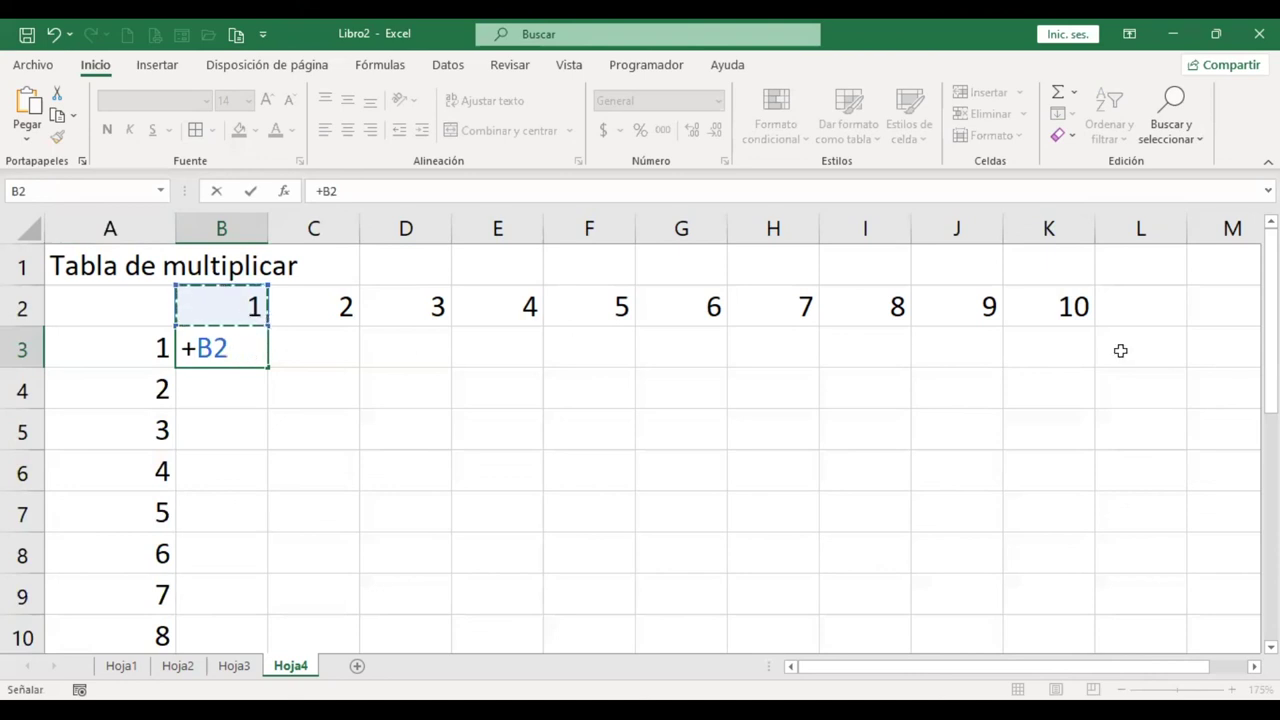
click(253, 296)
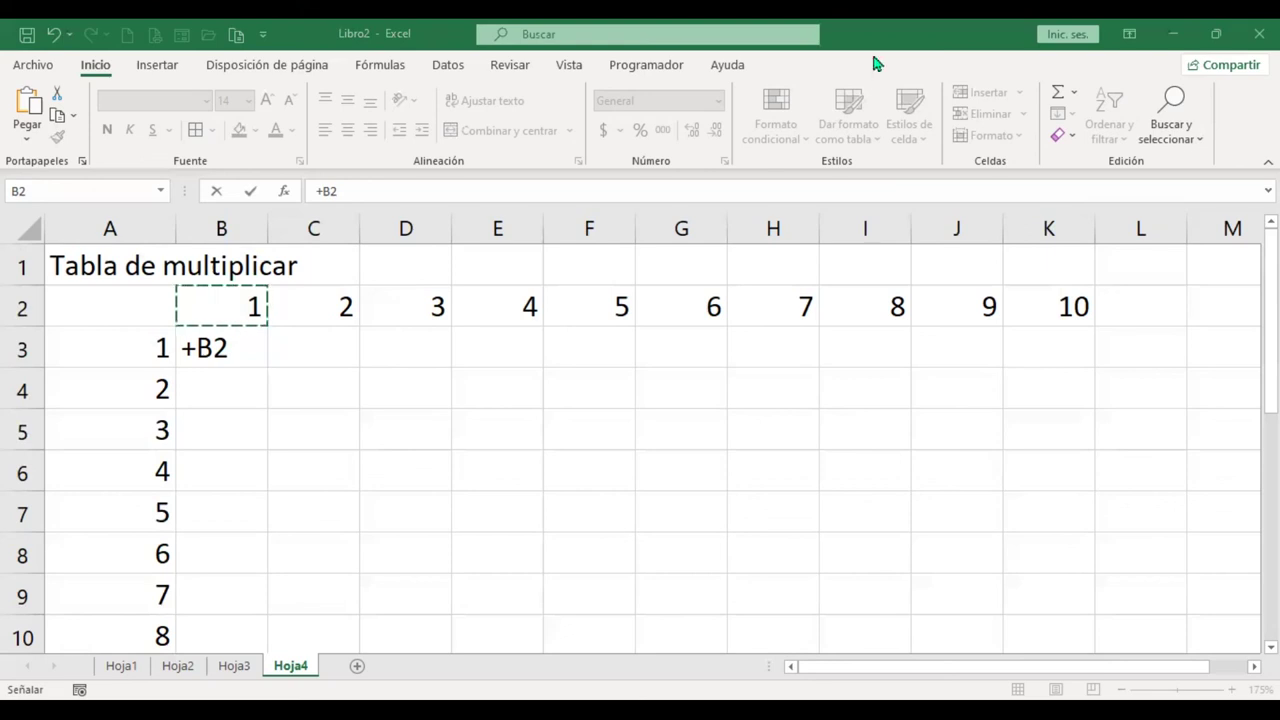
click(962, 33)
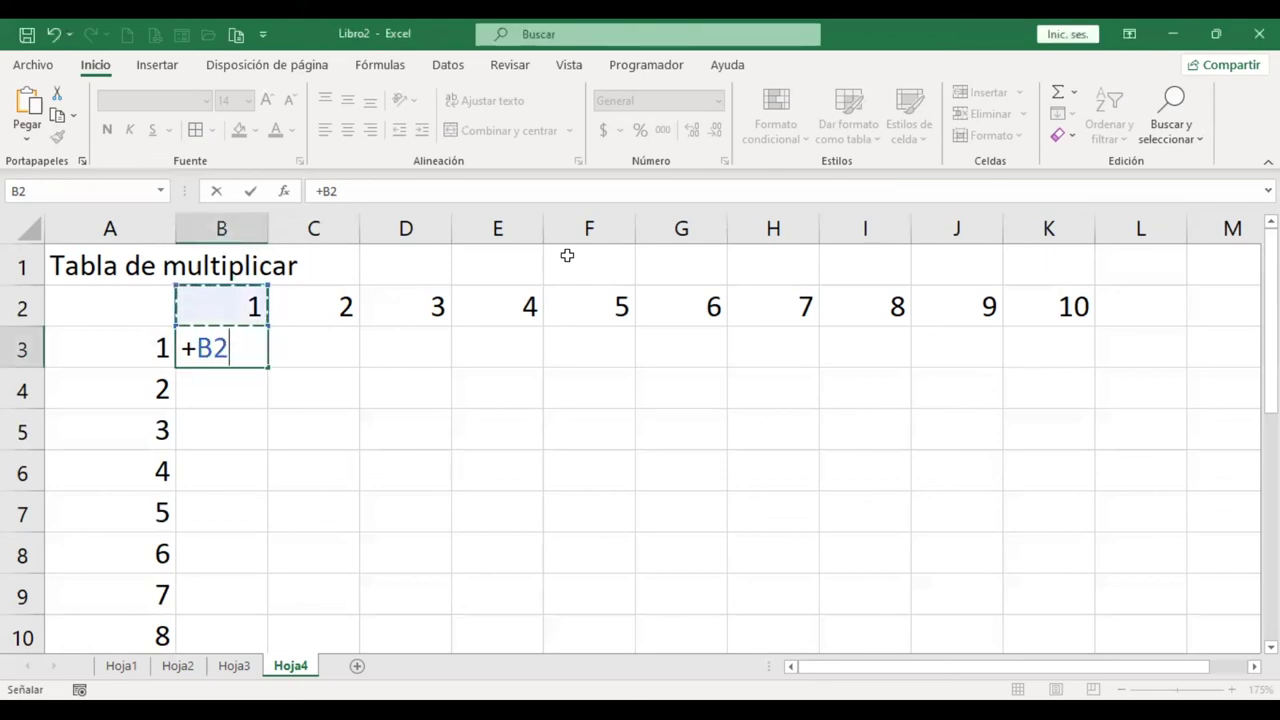
key(F4)
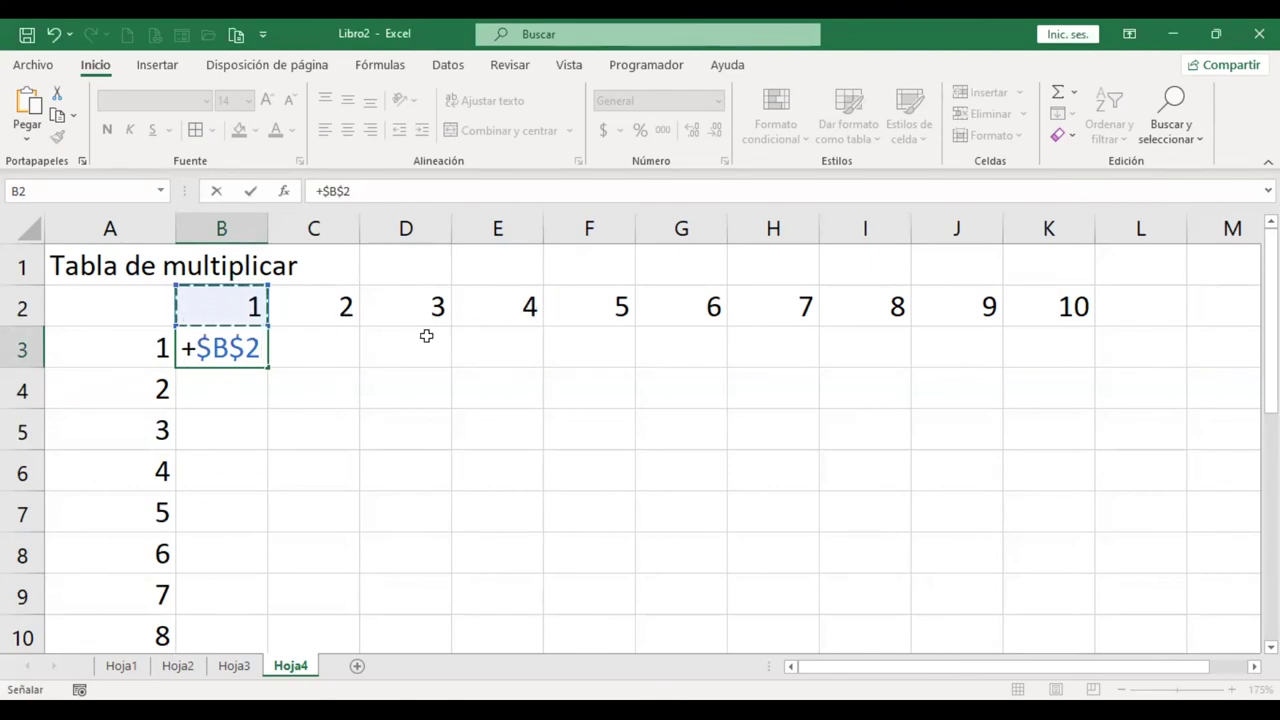
key(F4)
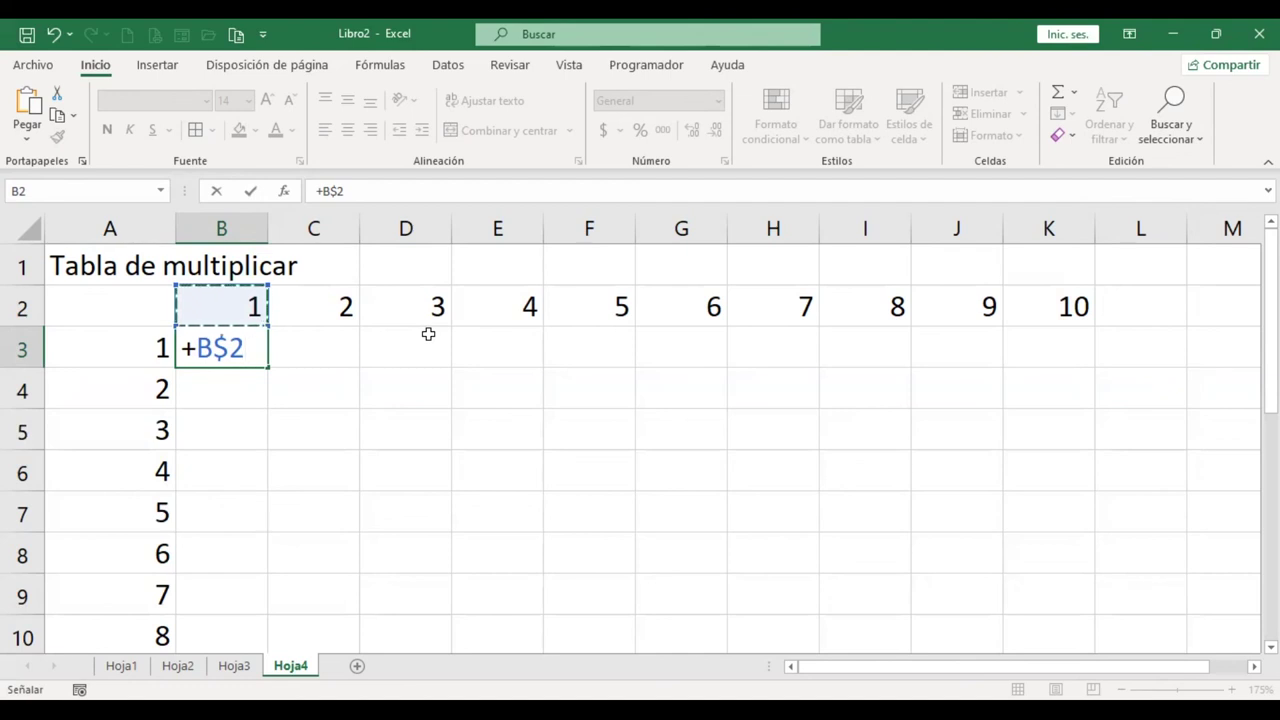
text(*)
click(97, 347)
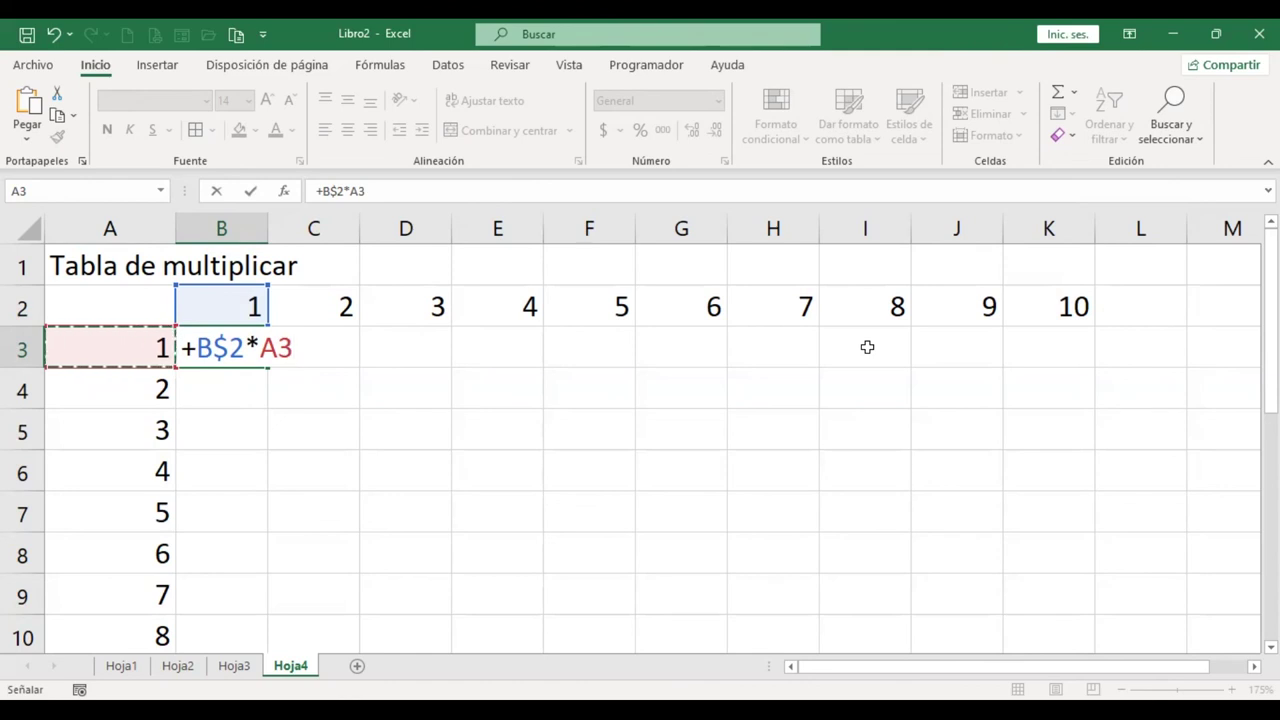
key(F4)
key(F4)
key(F4)
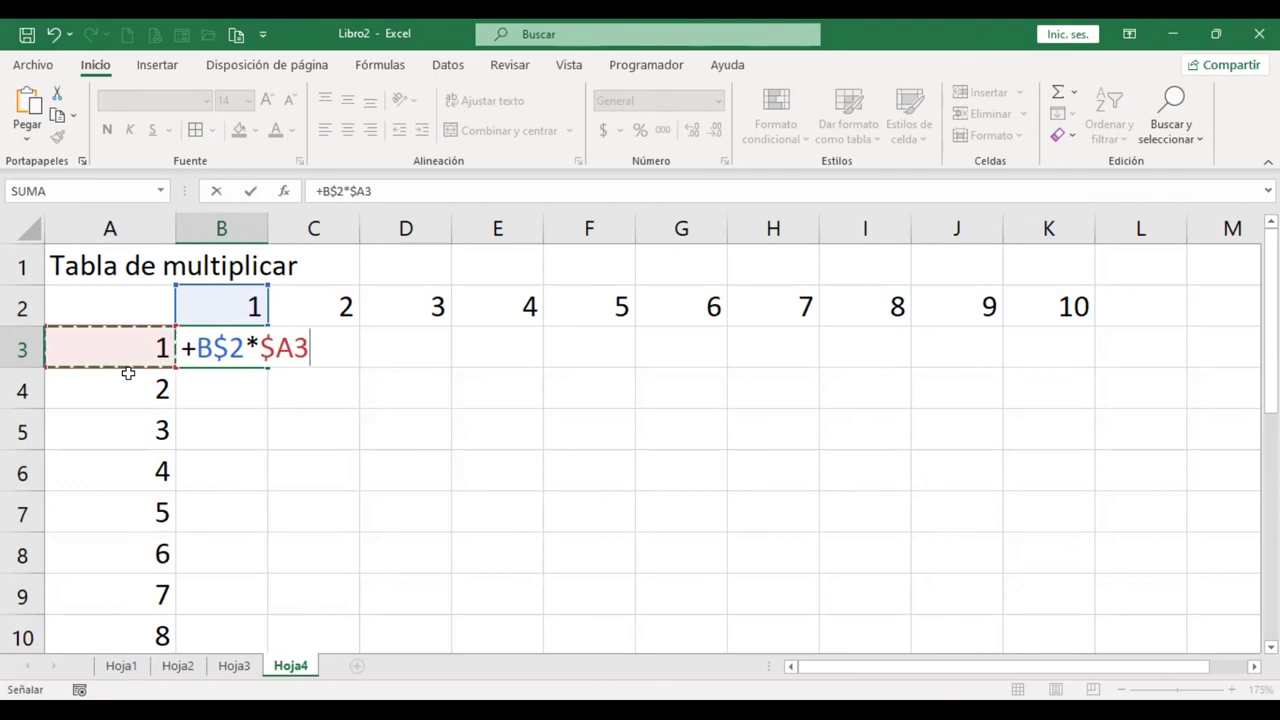
key(Return)
click(255, 360)
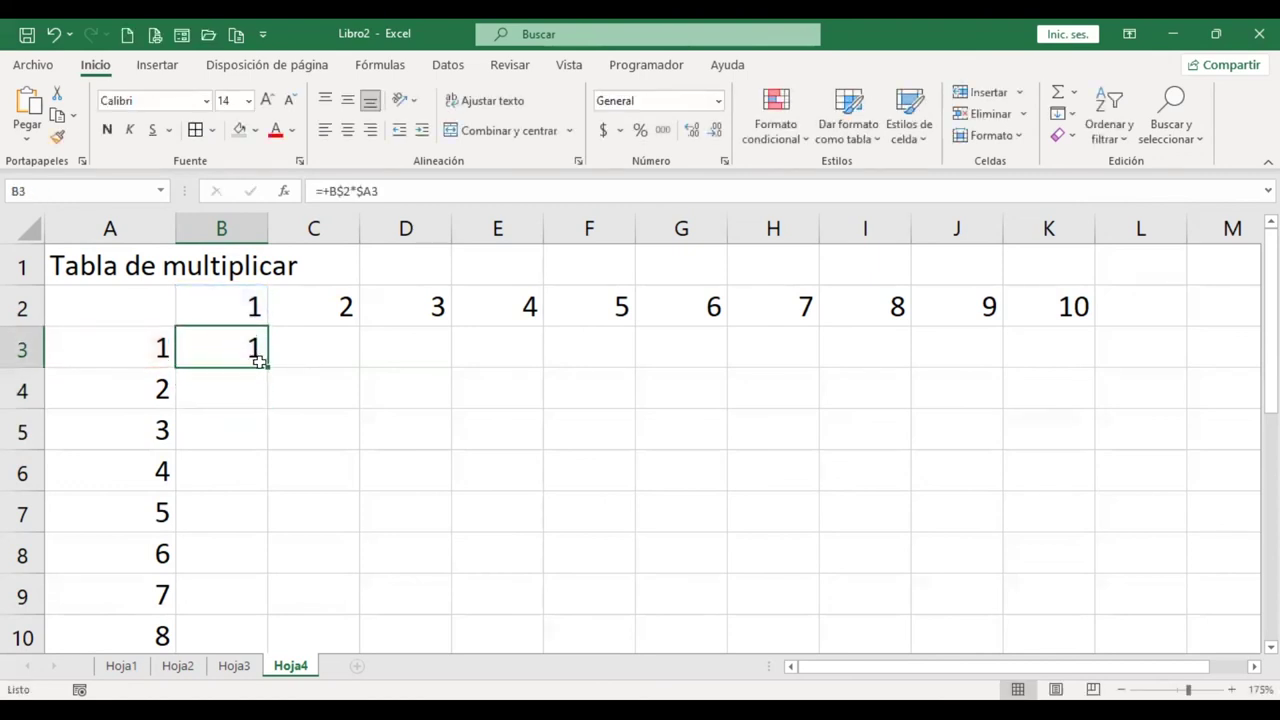
Step: Copy B3's formula down into B4 and inspect its references
drag(258, 362, 264, 402)
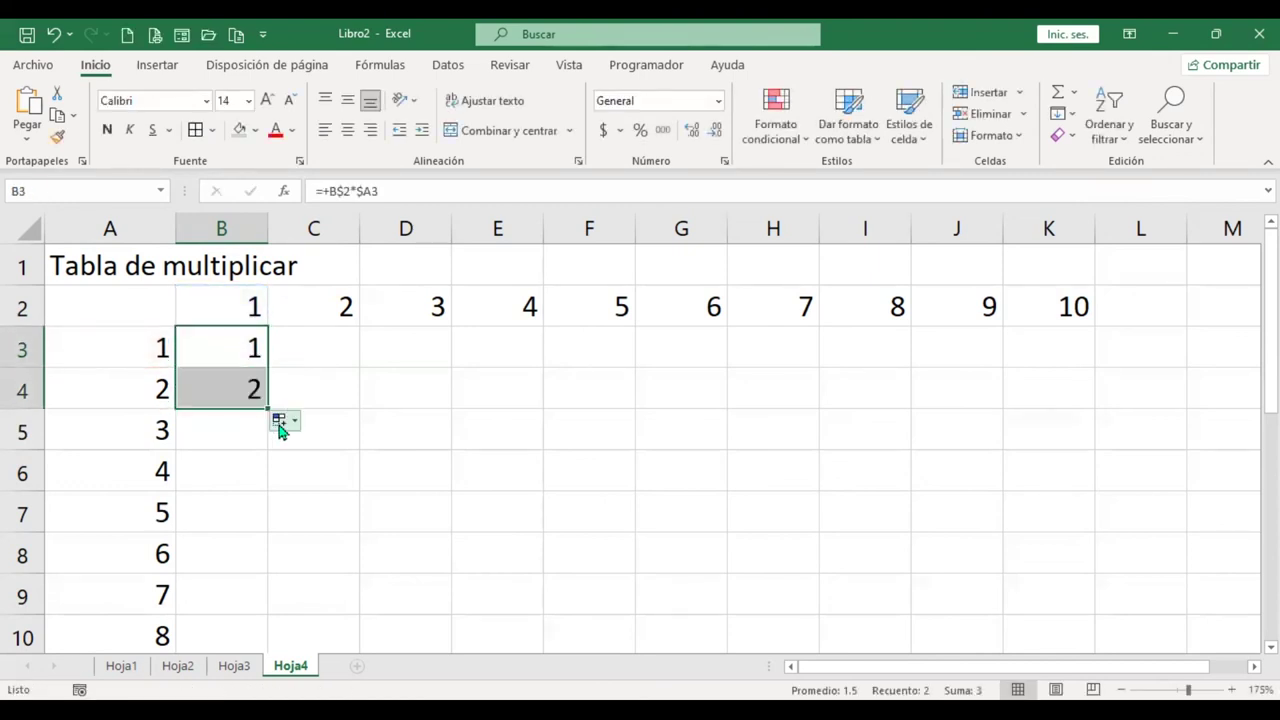
click(238, 388)
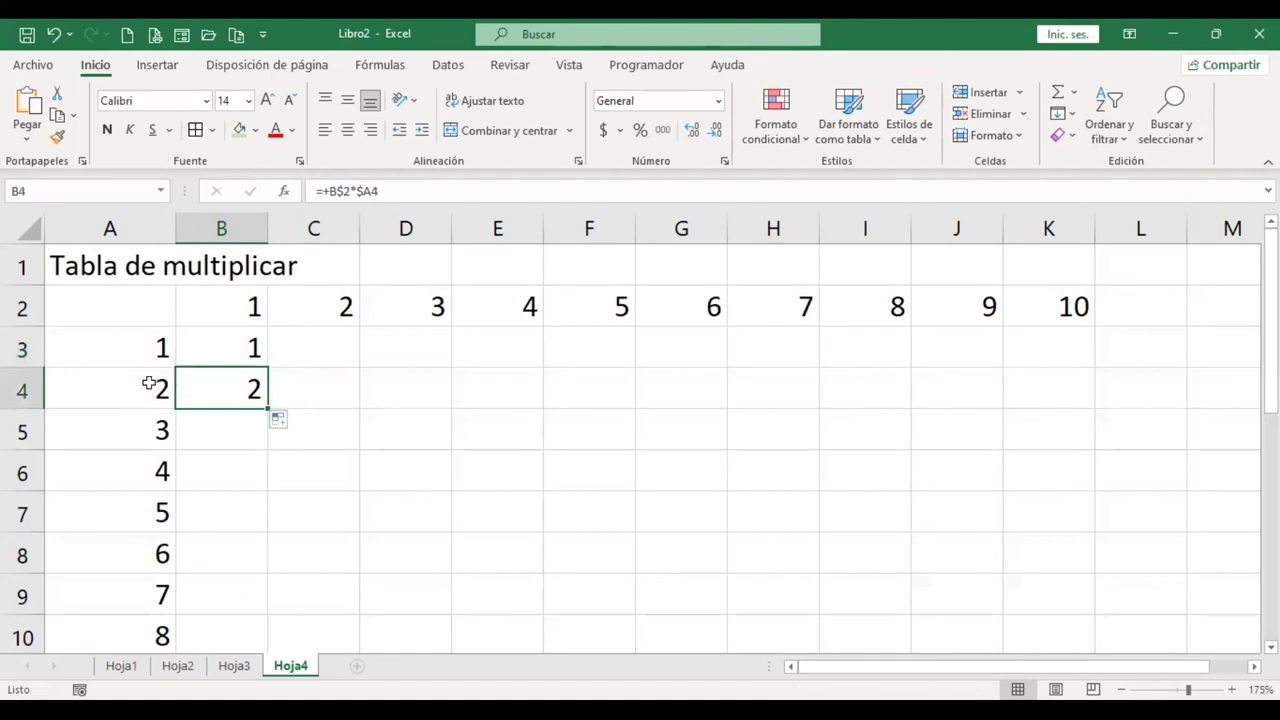
key(F2)
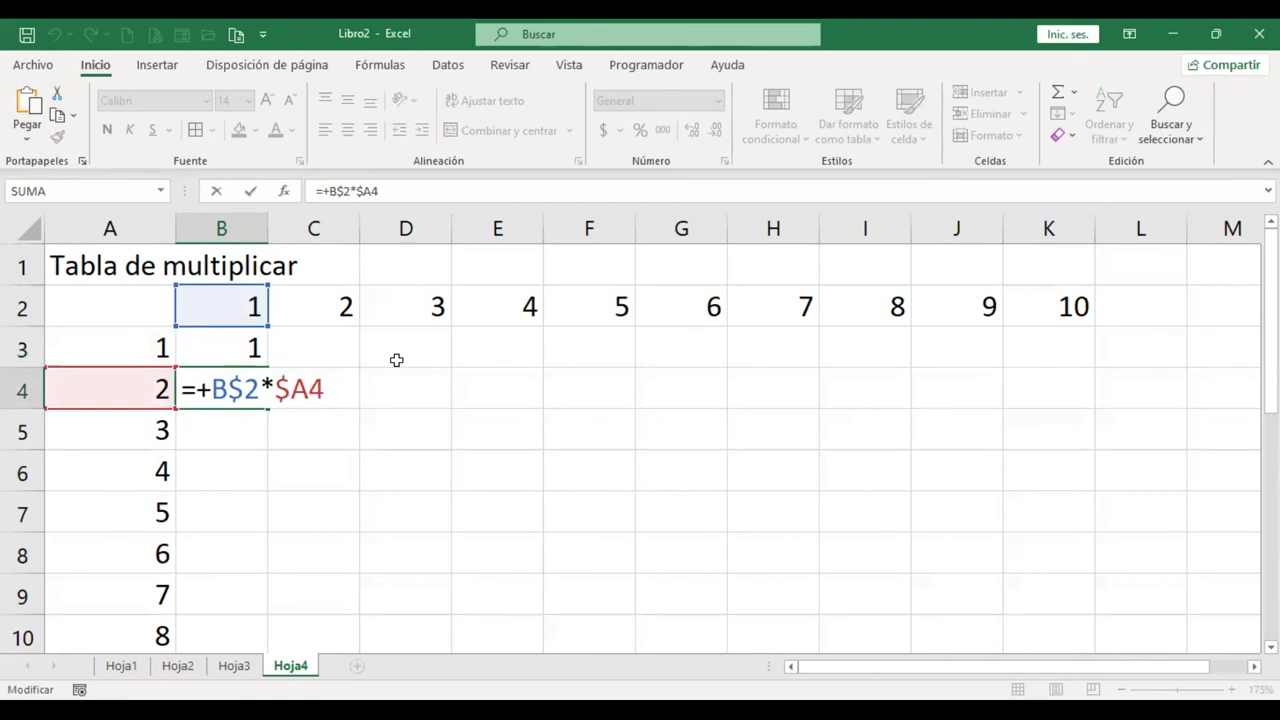
key(Return)
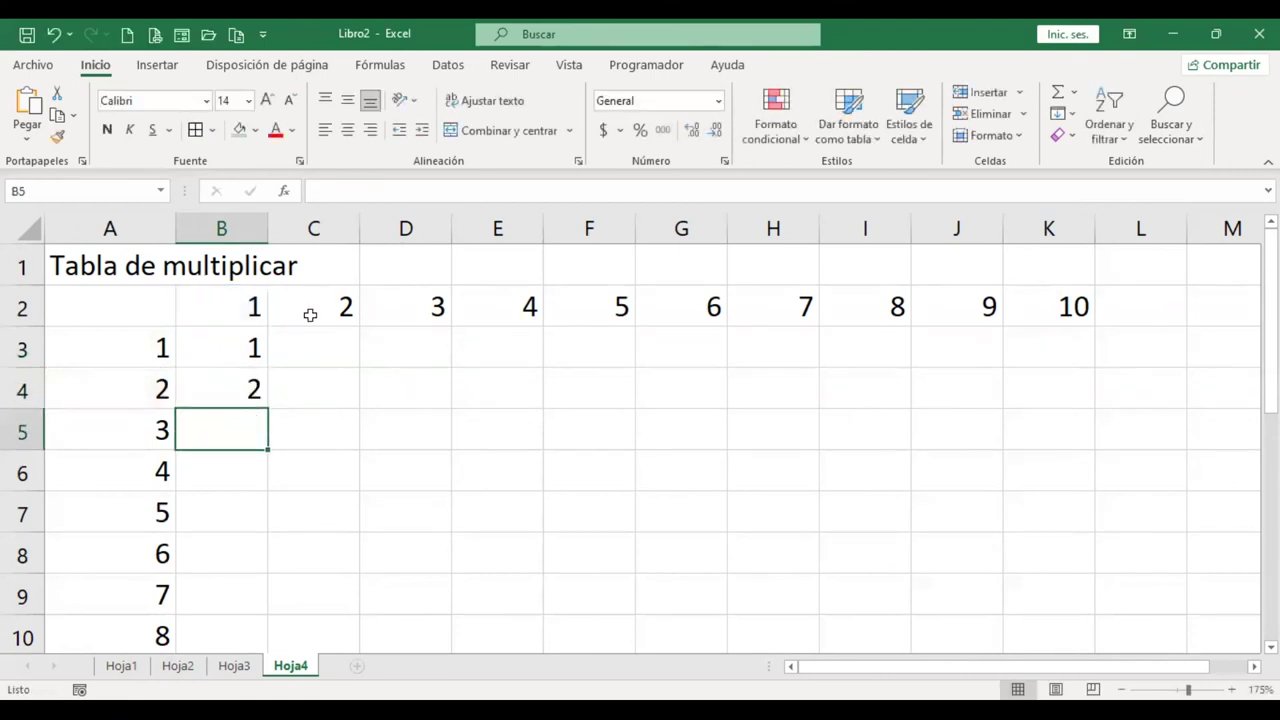
Step: Copy B3 into C3, confirm it reads =+C$2*$A3, then fill the formula across the table
click(233, 342)
drag(268, 369, 350, 372)
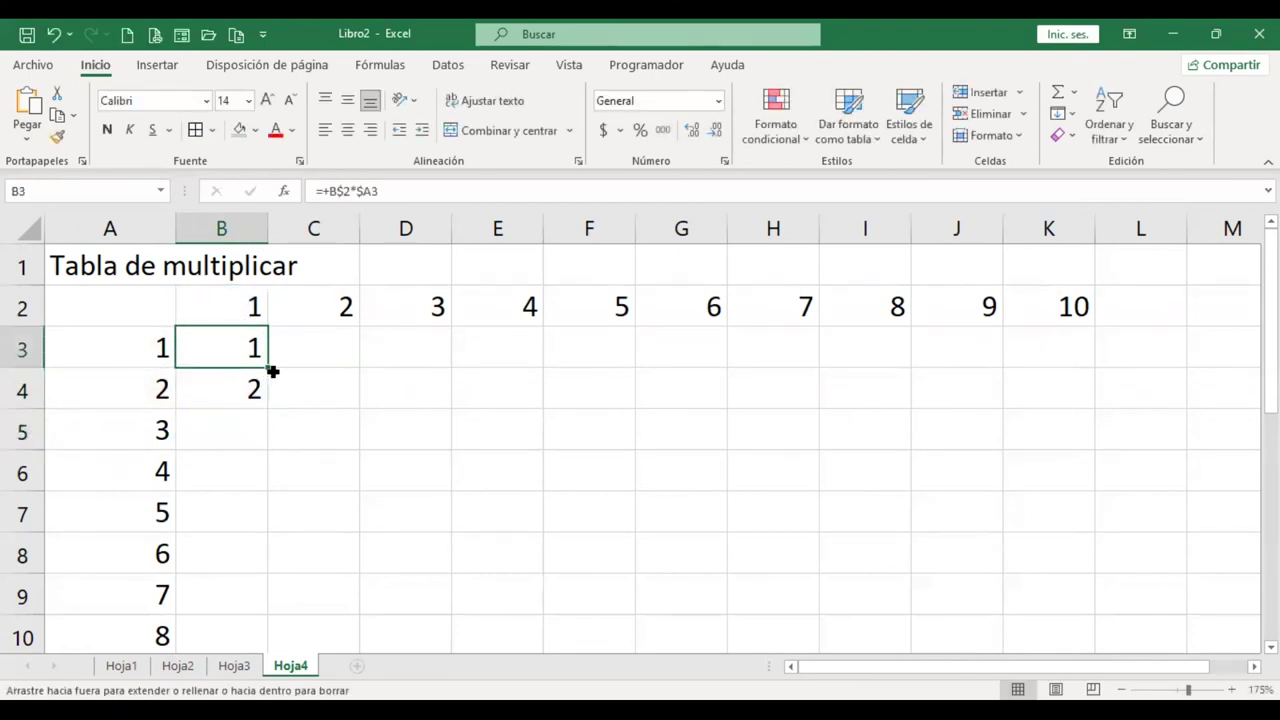
click(314, 337)
key(F2)
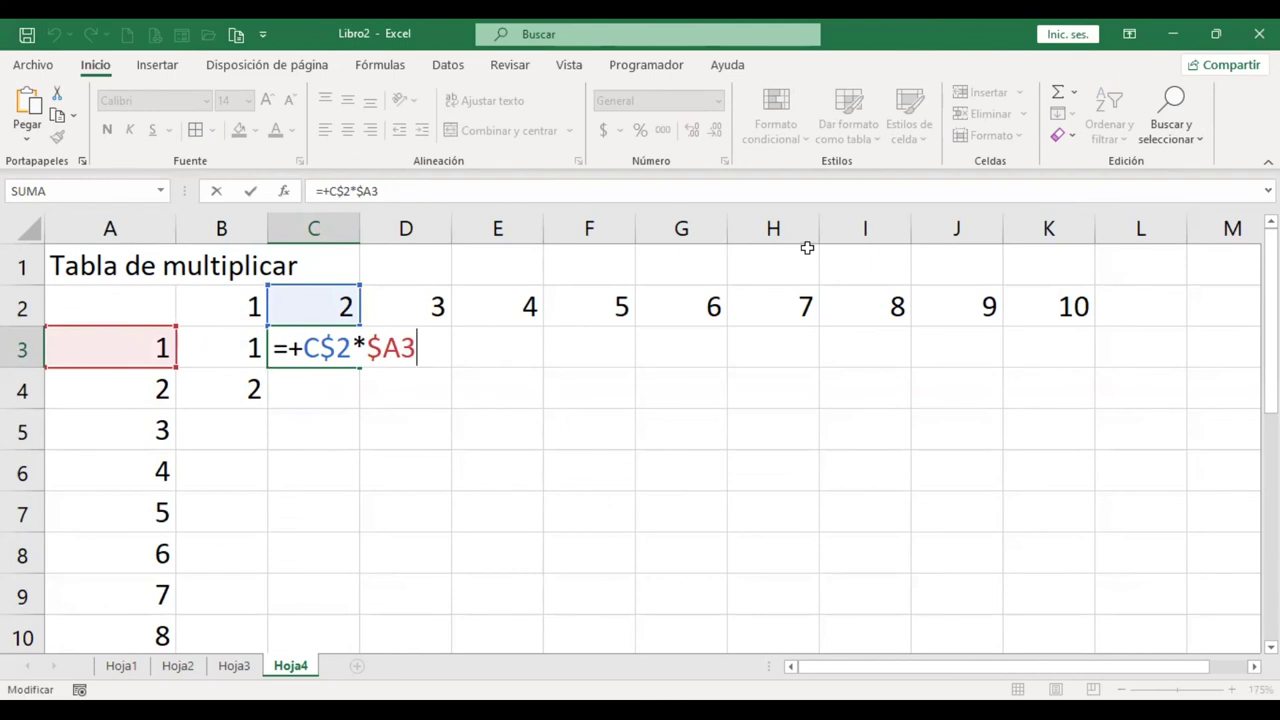
key(Return)
click(254, 343)
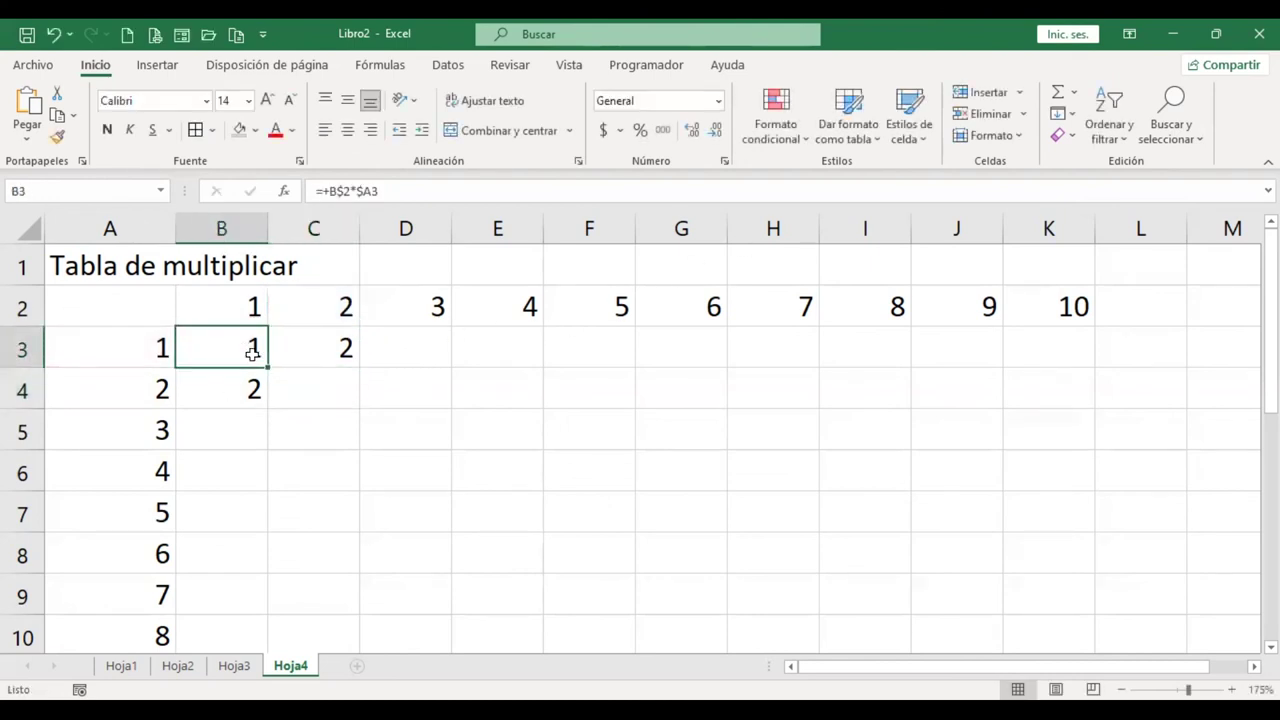
mouse_move(267, 367)
mouse_down()
mouse_move(1070, 360)
mouse_move(1087, 551)
mouse_up()
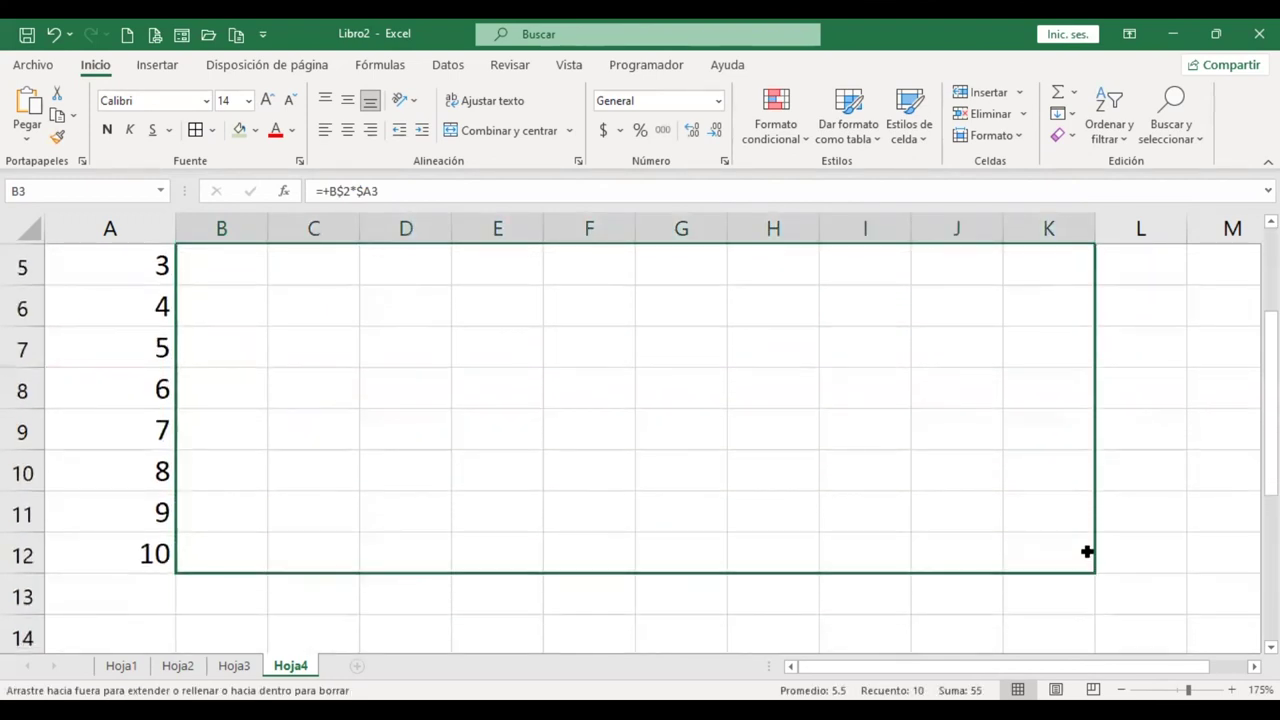
Step: Fill the formula down to row 12 and verify H7's formula references
drag(1087, 551, 1088, 563)
scroll(1087, 369, up, 1)
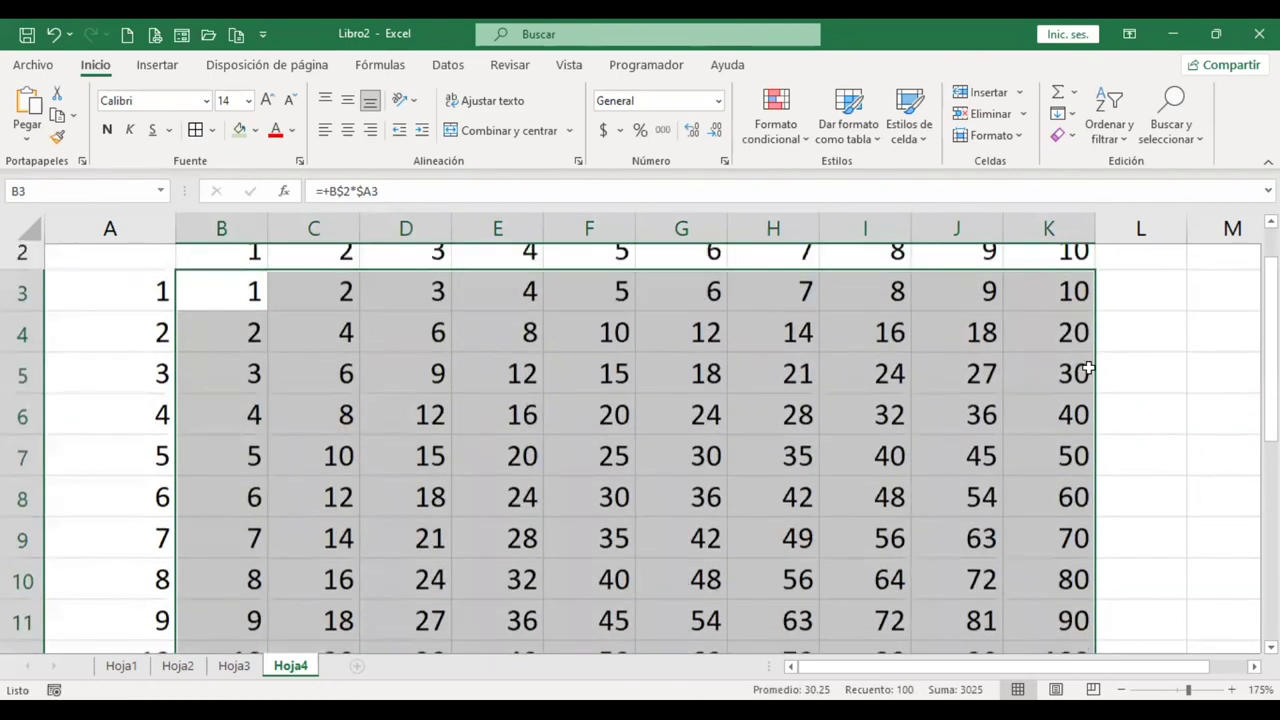
scroll(680, 420, up, 1)
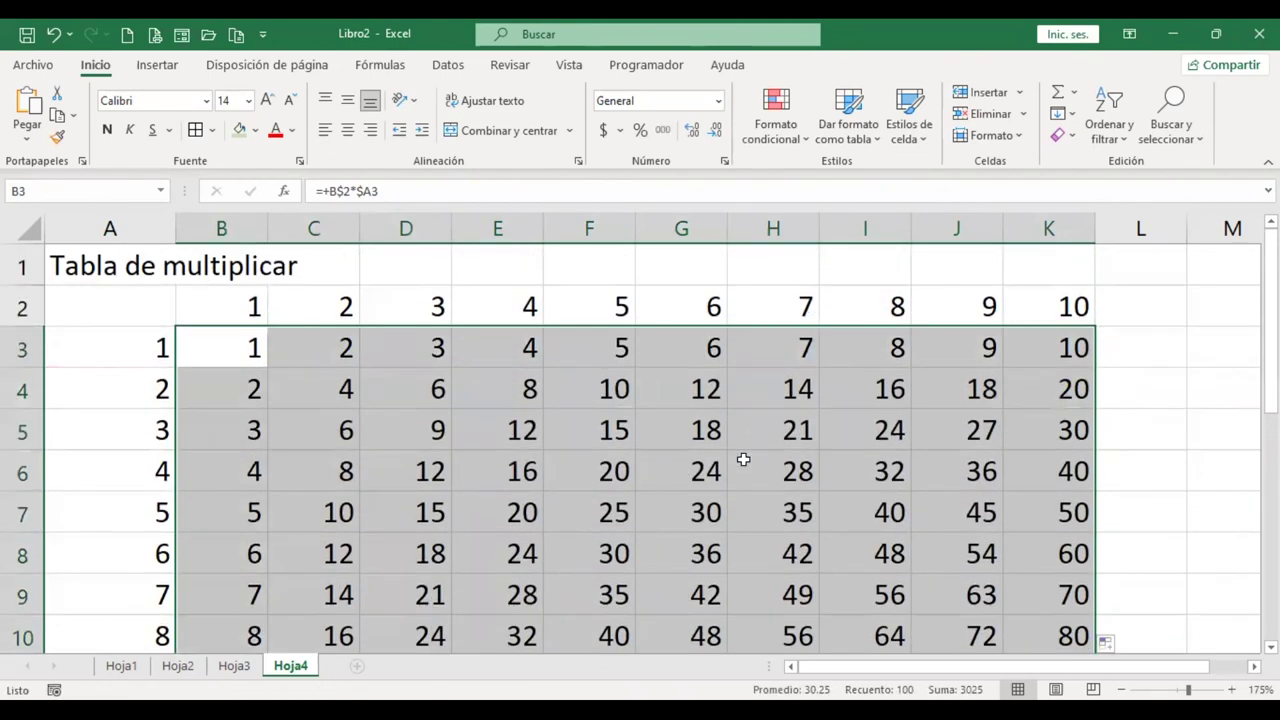
click(777, 514)
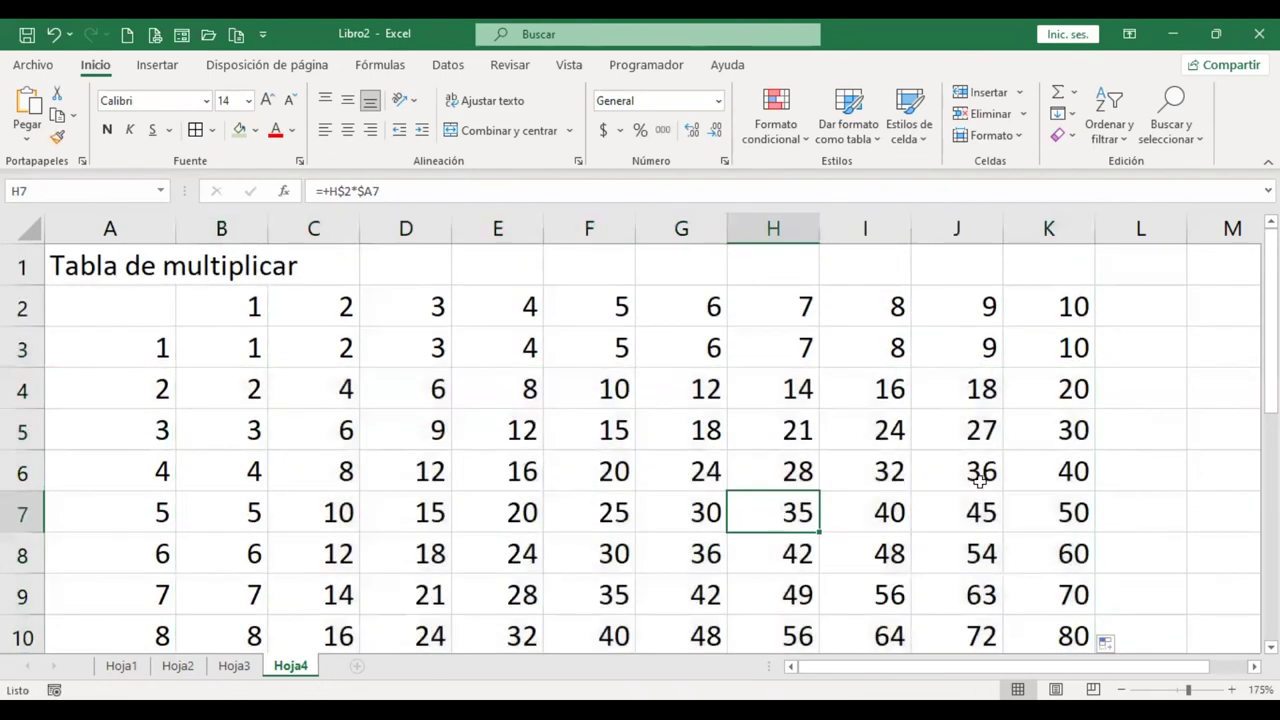
key(F2)
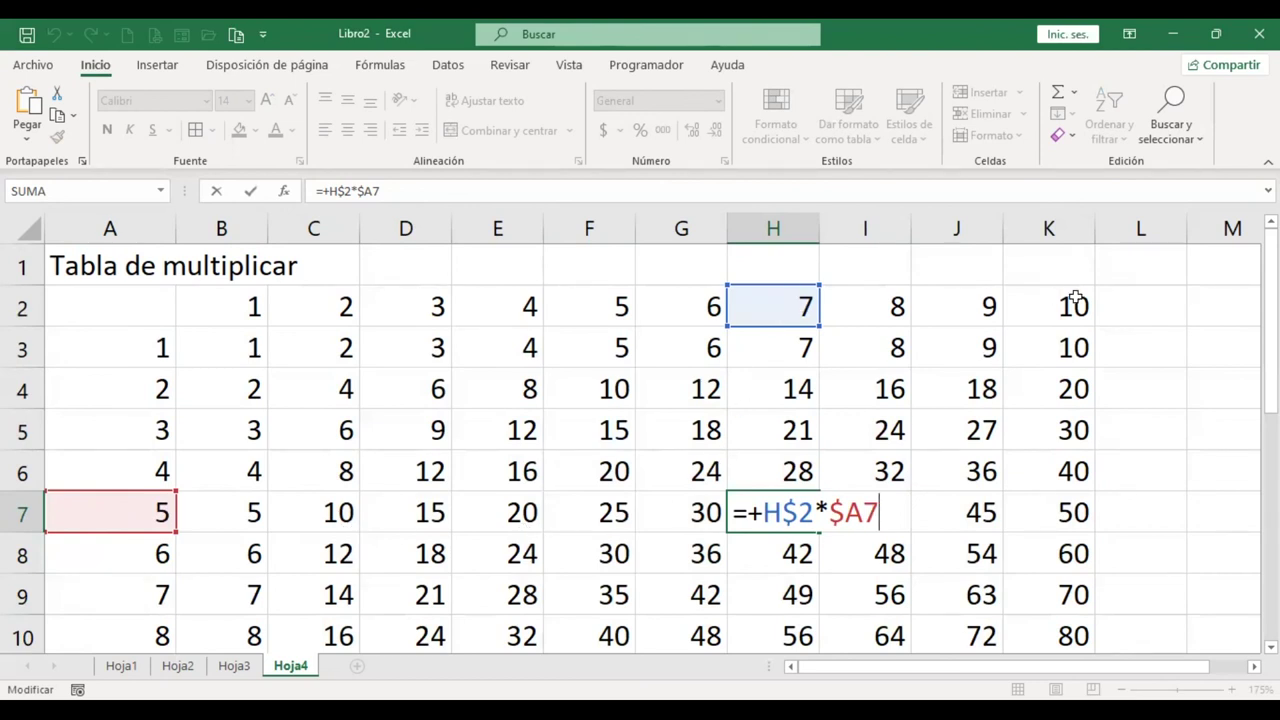
key(Return)
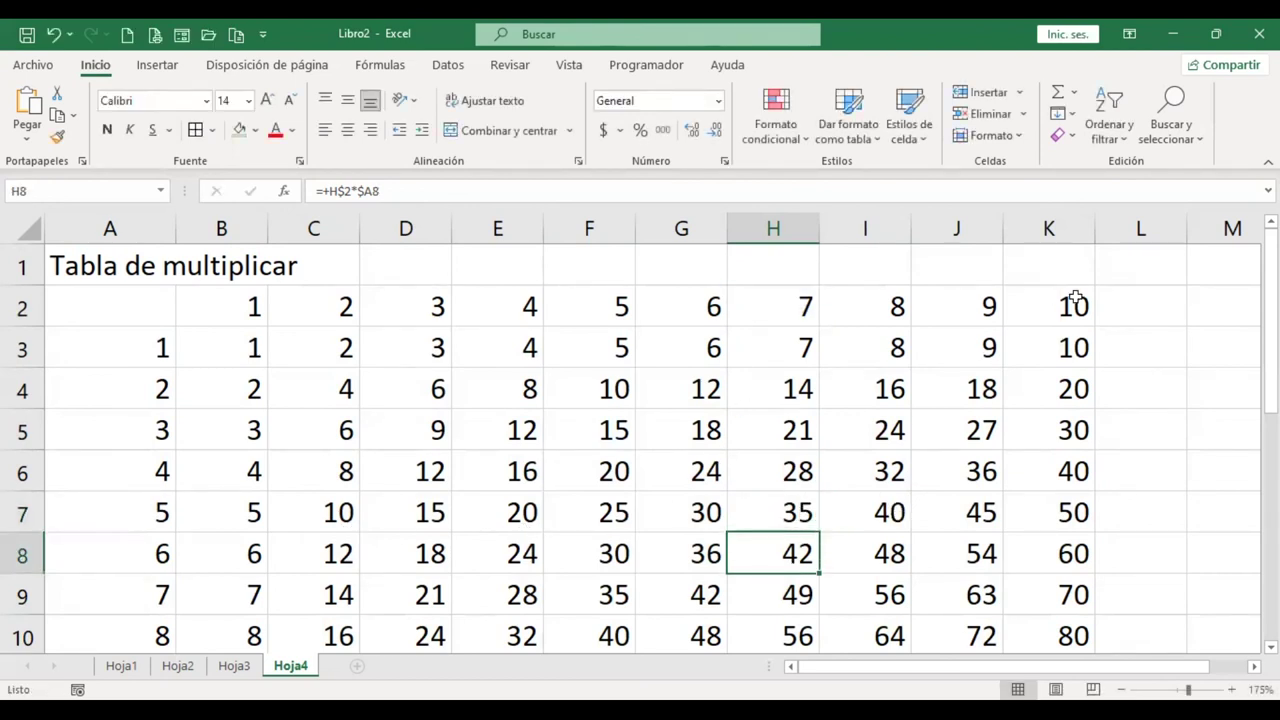
Step: Jump to the bottom-right cell K12 and check J11's result
scroll(1160, 564, down, 1)
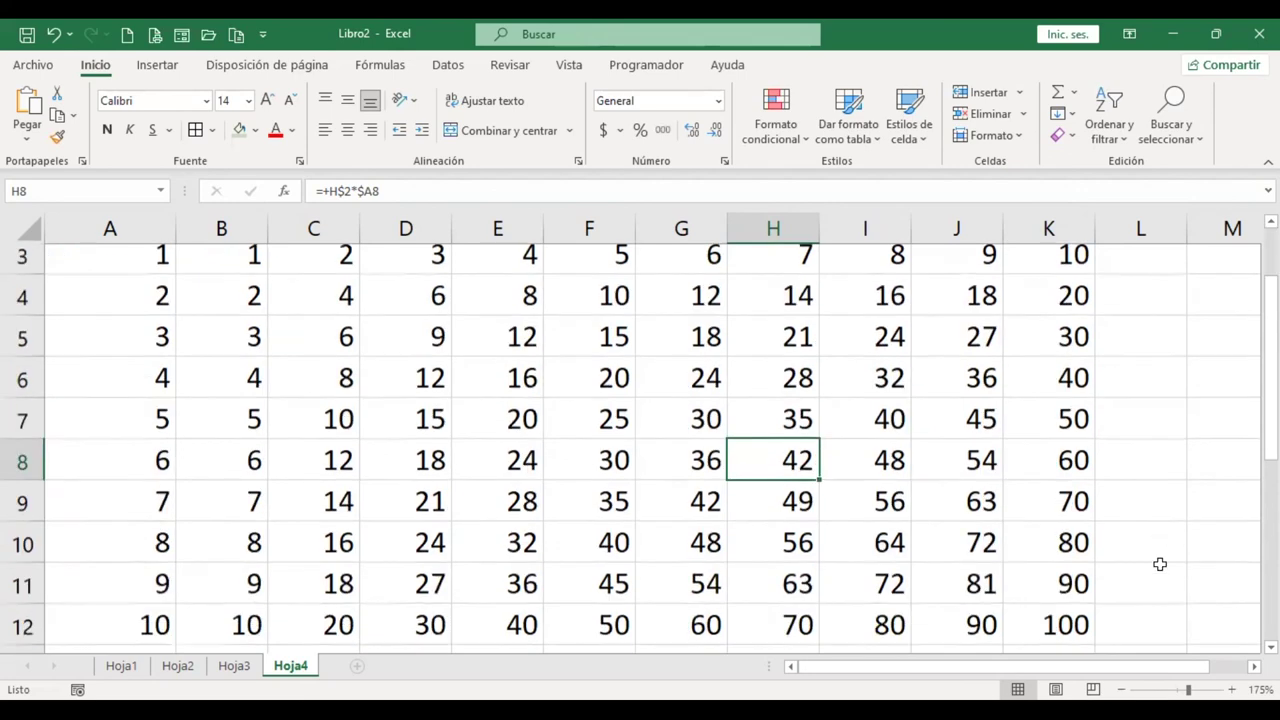
key(ctrl+End)
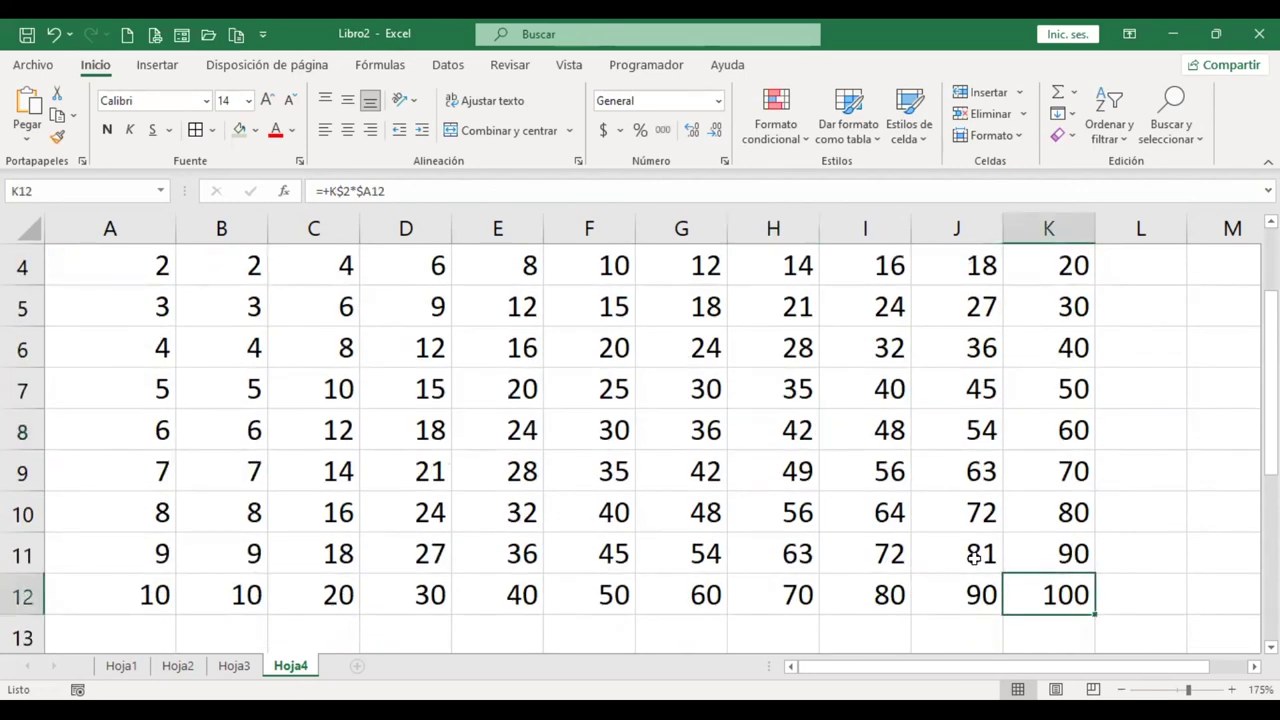
click(975, 557)
scroll(1092, 549, up, 1)
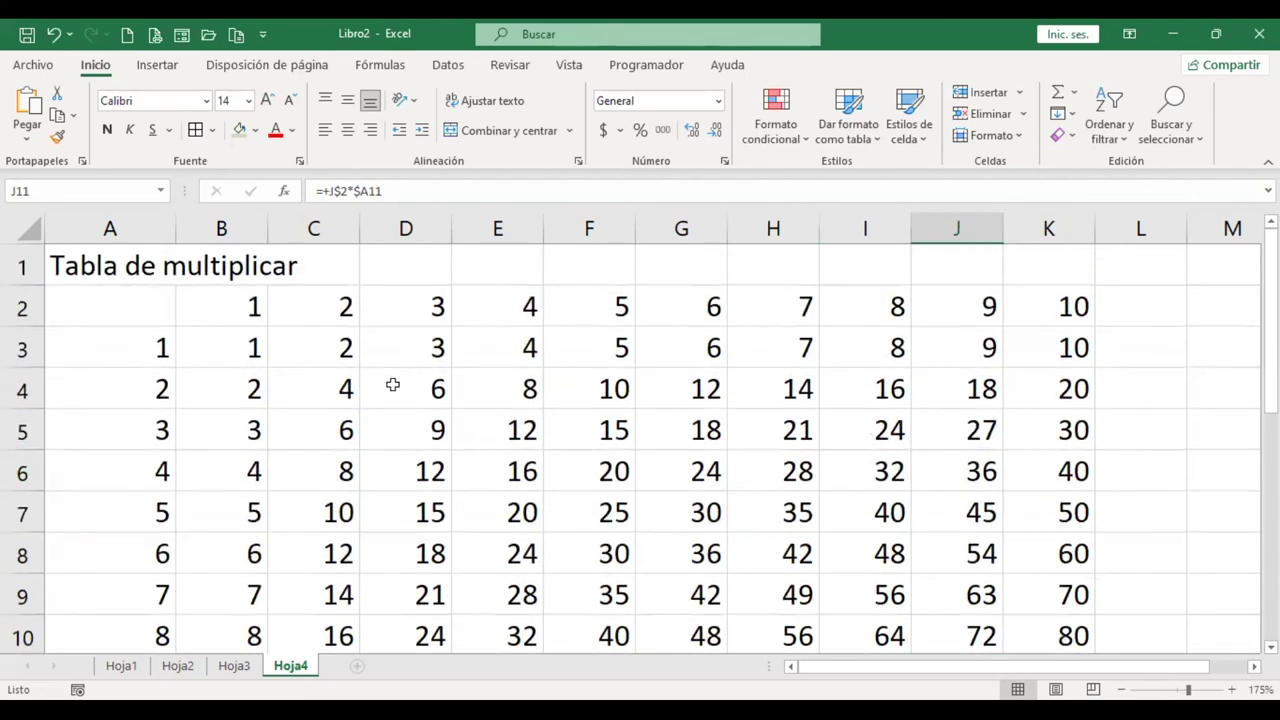
Step: Shade the row numbers A3:A12 green
drag(141, 347, 137, 601)
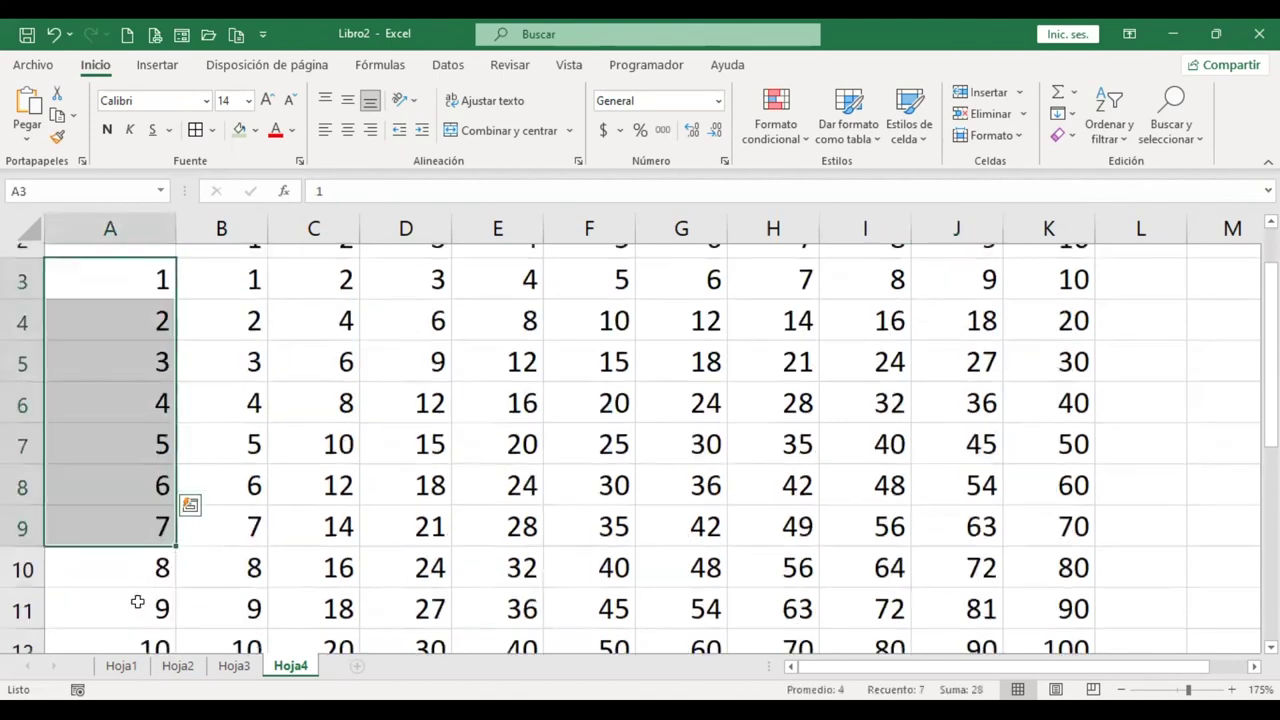
scroll(140, 480, down, 2)
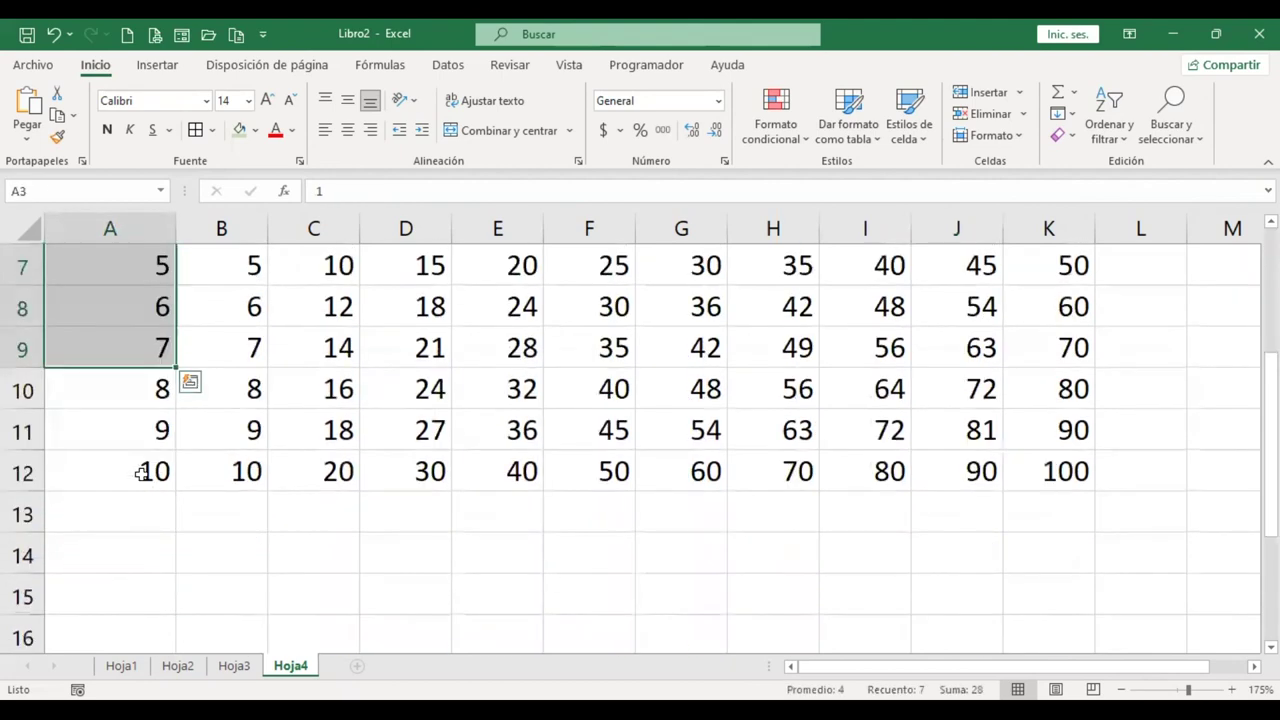
shift+click(141, 473)
click(240, 130)
scroll(190, 438, up, 2)
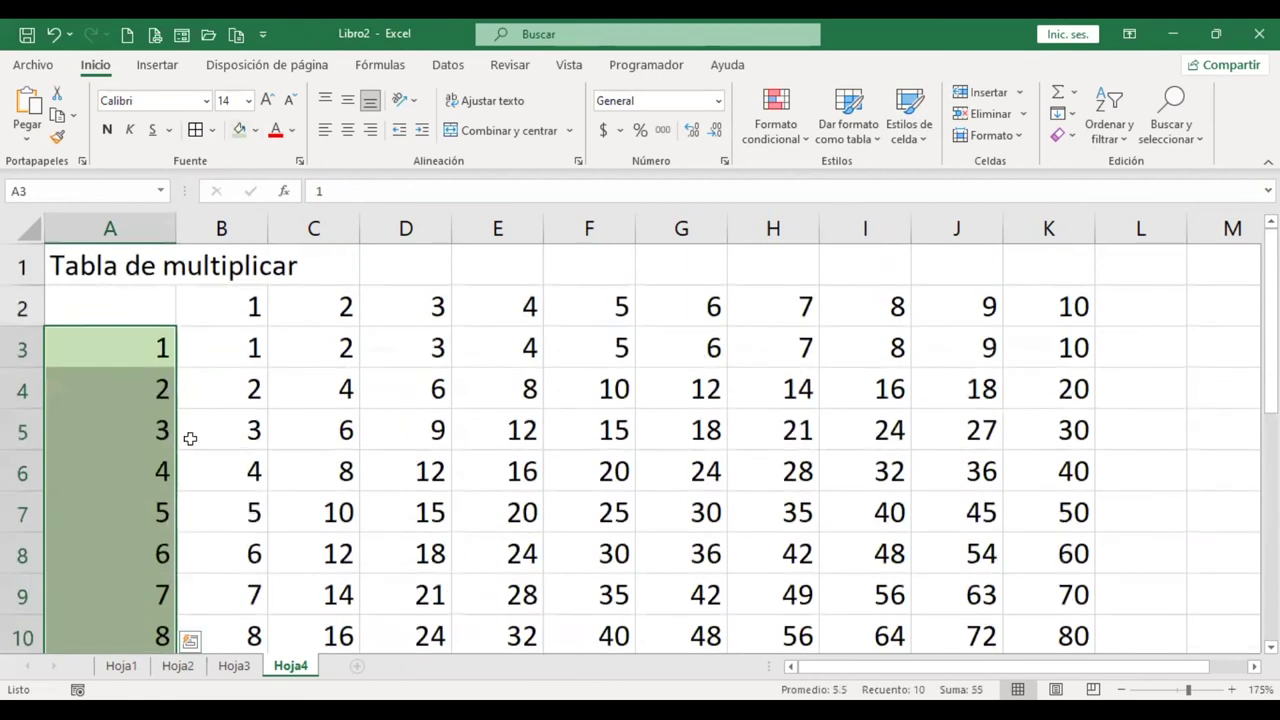
Step: Make column numbers B2:K2 red, then check H10's formula =+H$2*$A10 giving 56
drag(231, 307, 1050, 307)
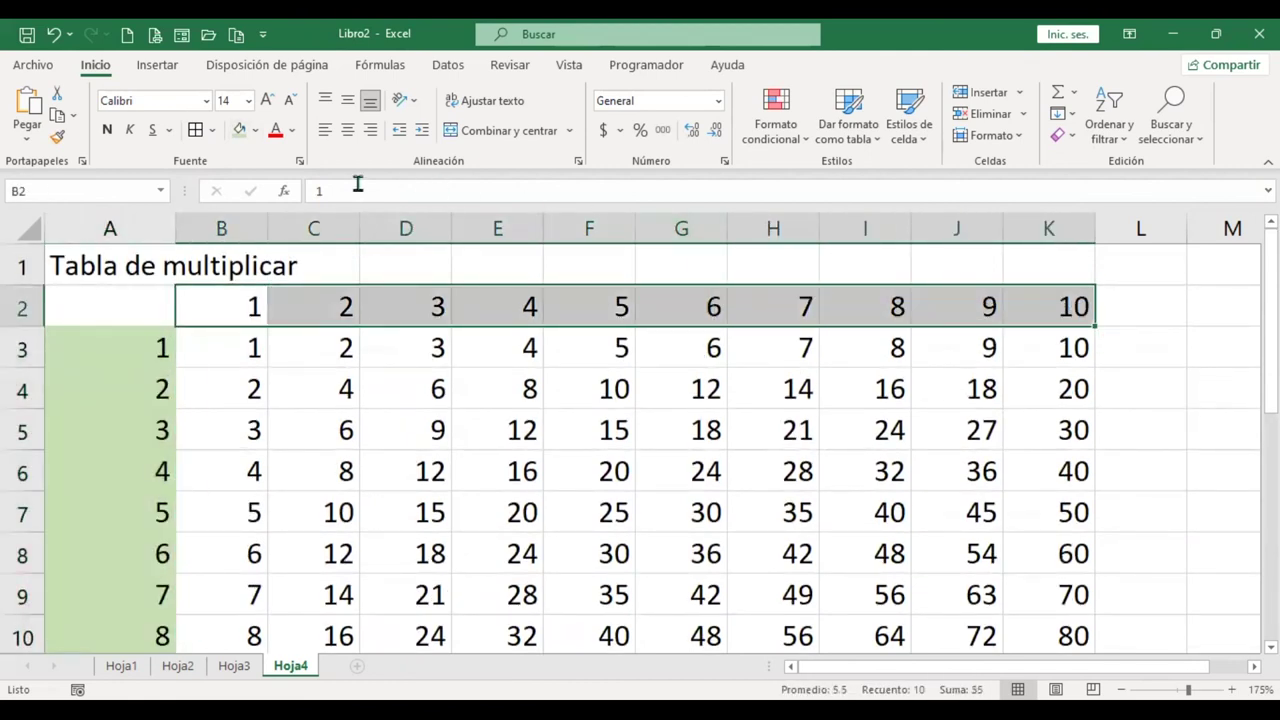
click(275, 132)
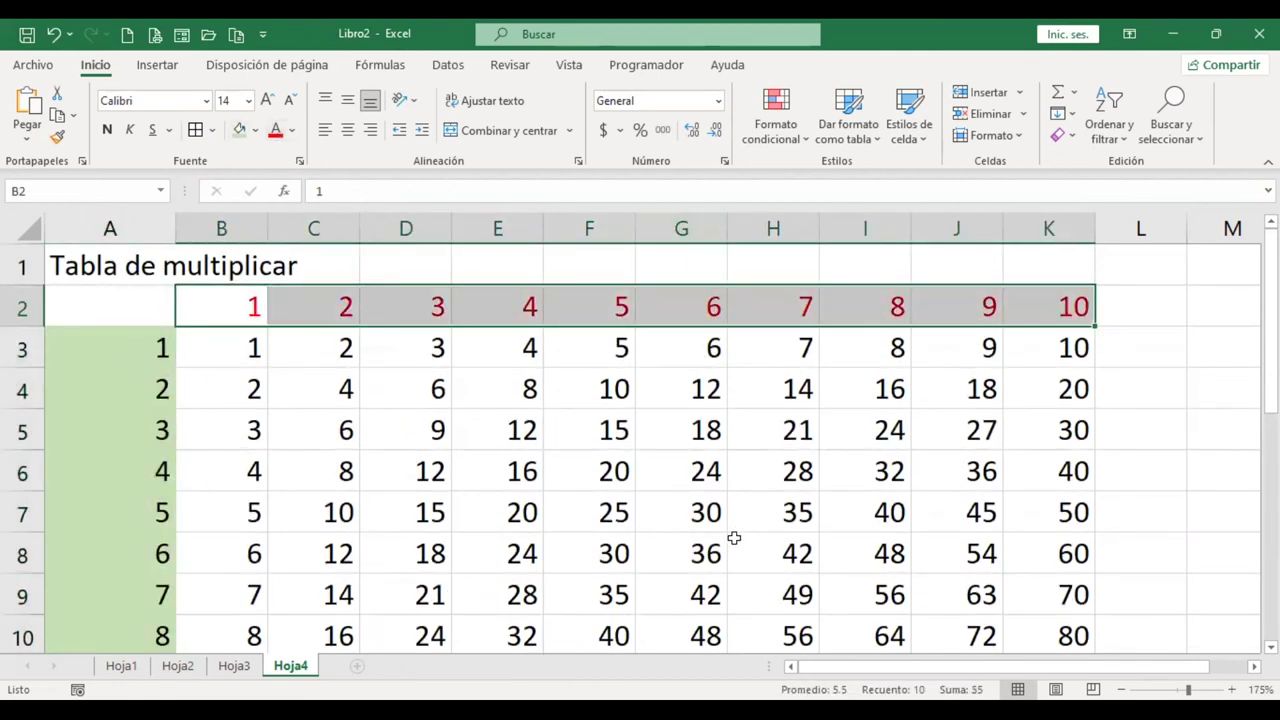
scroll(376, 540, down, 1)
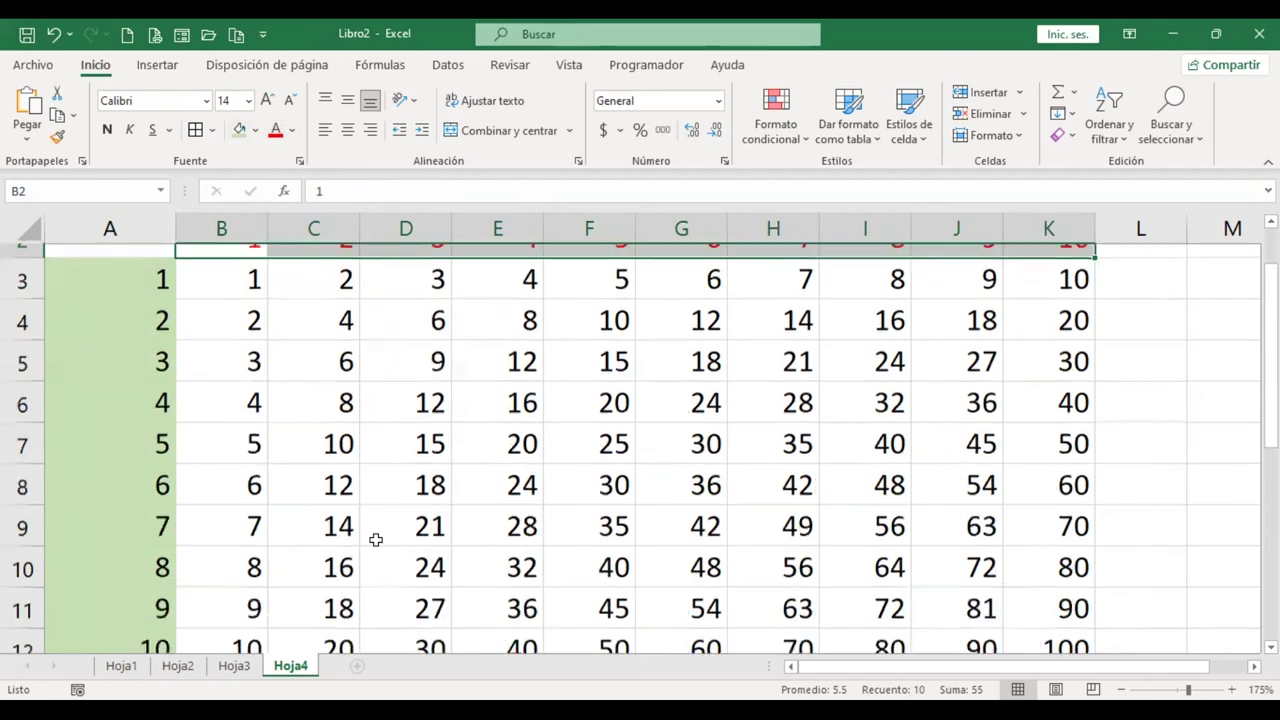
click(800, 512)
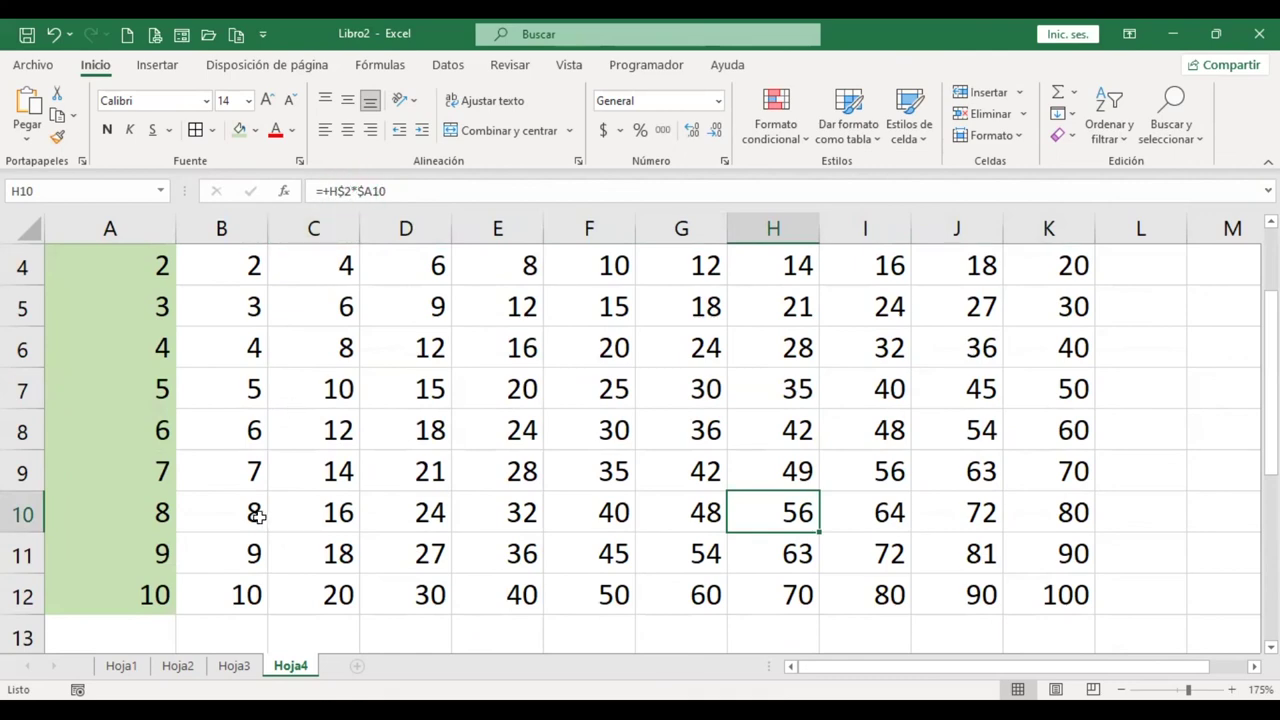
scroll(264, 517, up, 1)
scroll(543, 514, down, 1)
key(F2)
scroll(1026, 538, up, 1)
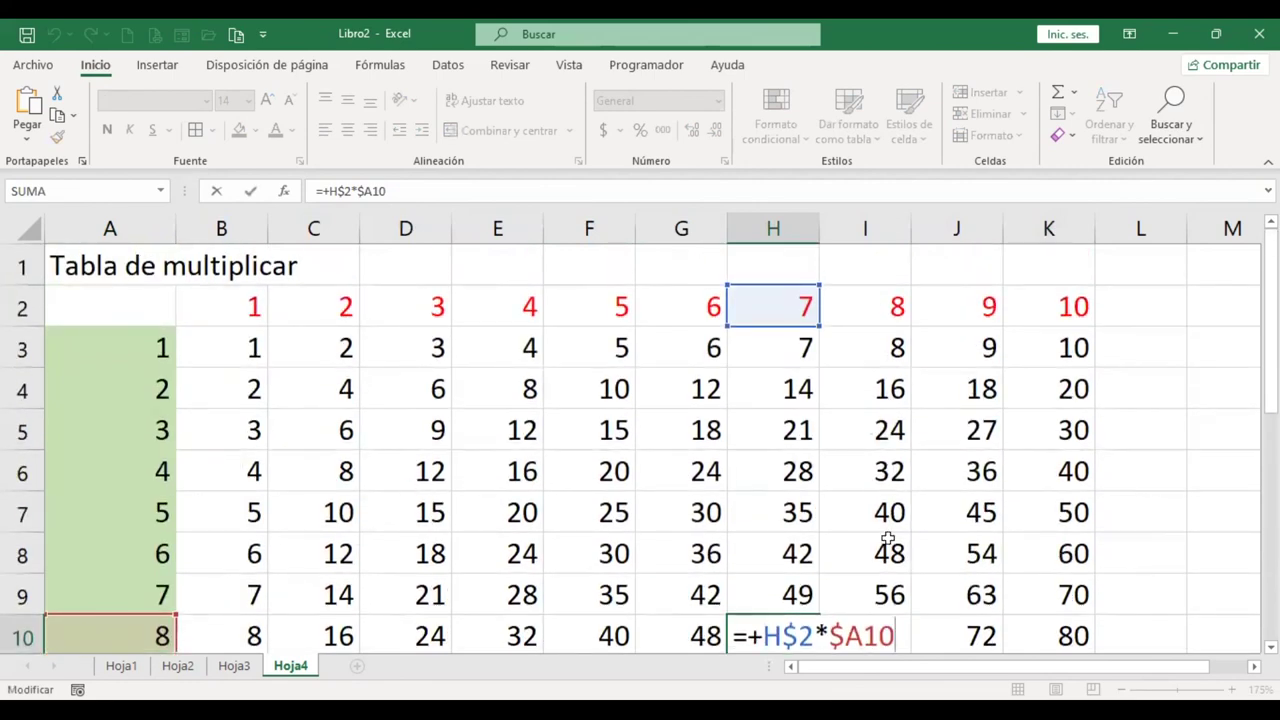
key(Return)
scroll(260, 370, up, 1)
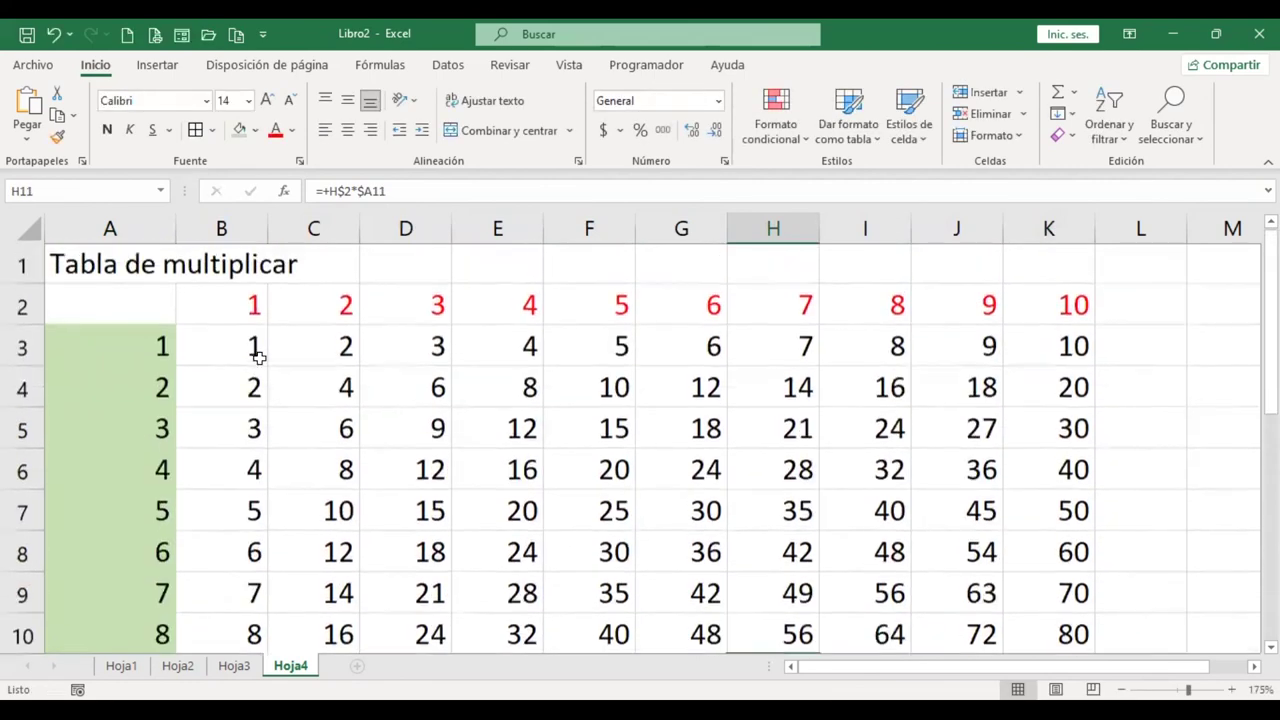
click(254, 340)
key(F2)
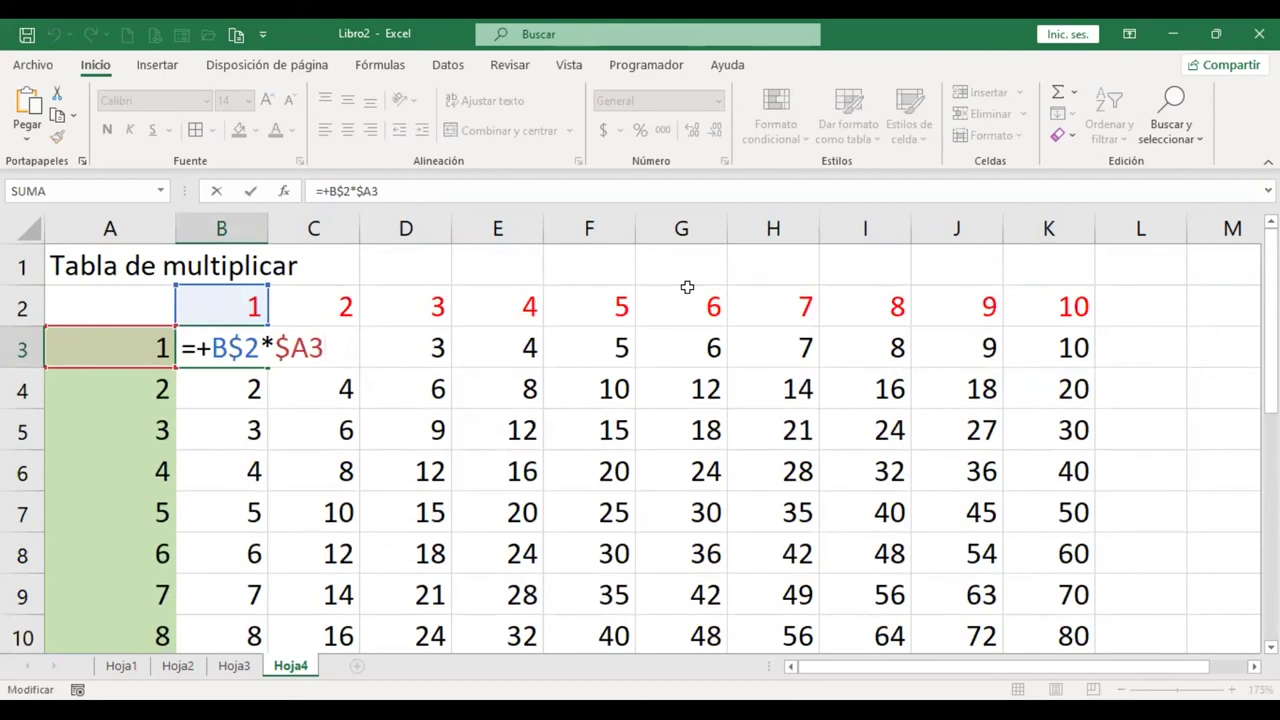
key(Return)
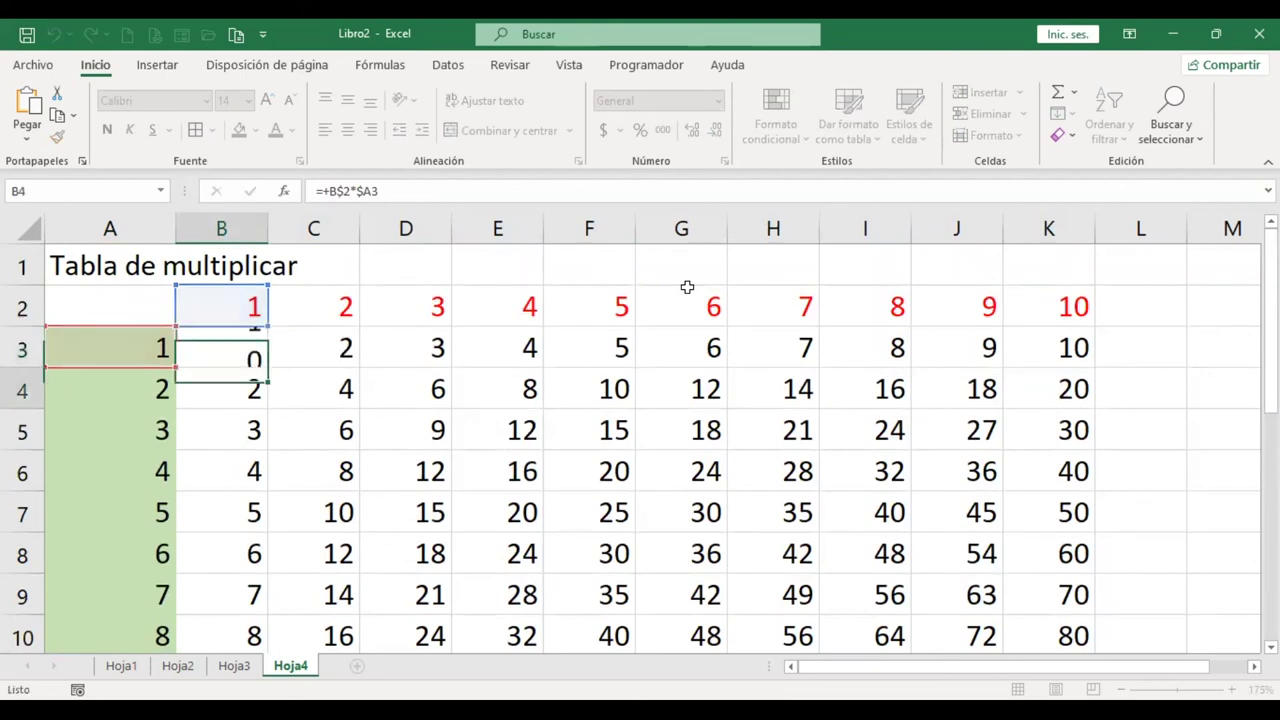